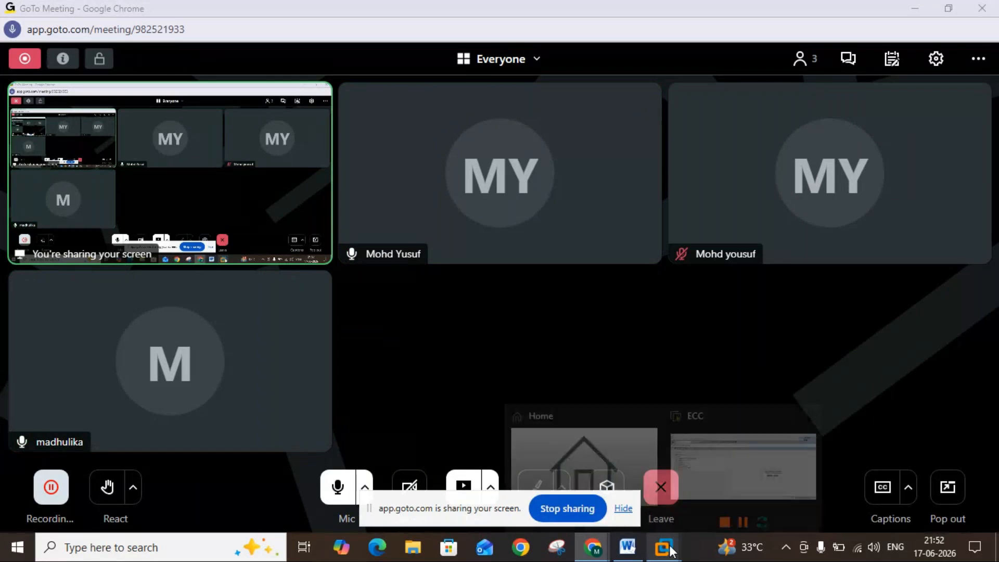
Step: Switch to the Word inventory notes and highlight movement type 501 under Goods Receipt without Purchase Order
click(636, 556)
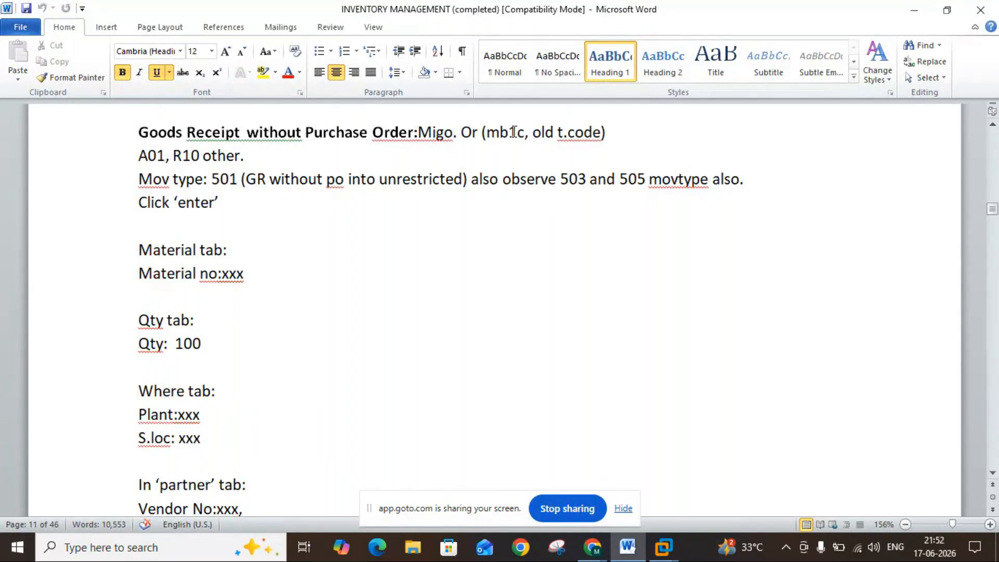
mouse_move(660, 551)
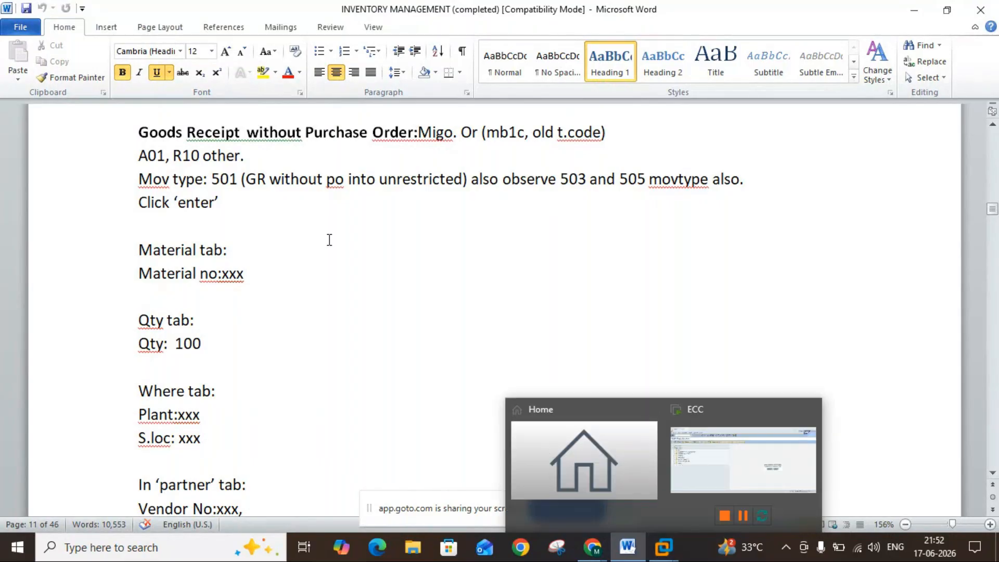
drag(220, 179, 235, 183)
double_click(235, 183)
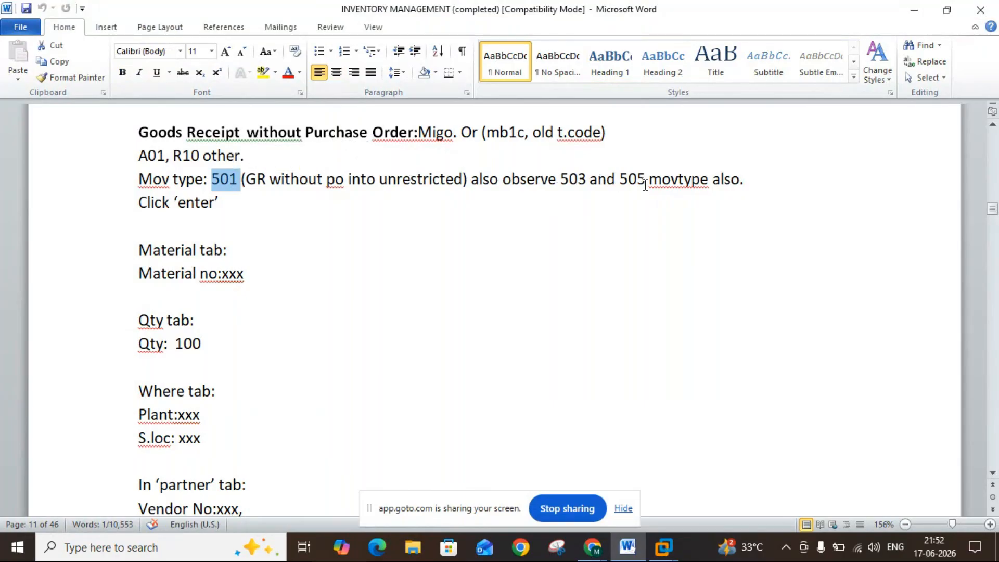
Step: Switch to SAP in the ECC virtual machine and try to start an MB1C goods receipt with movement type 501
click(664, 546)
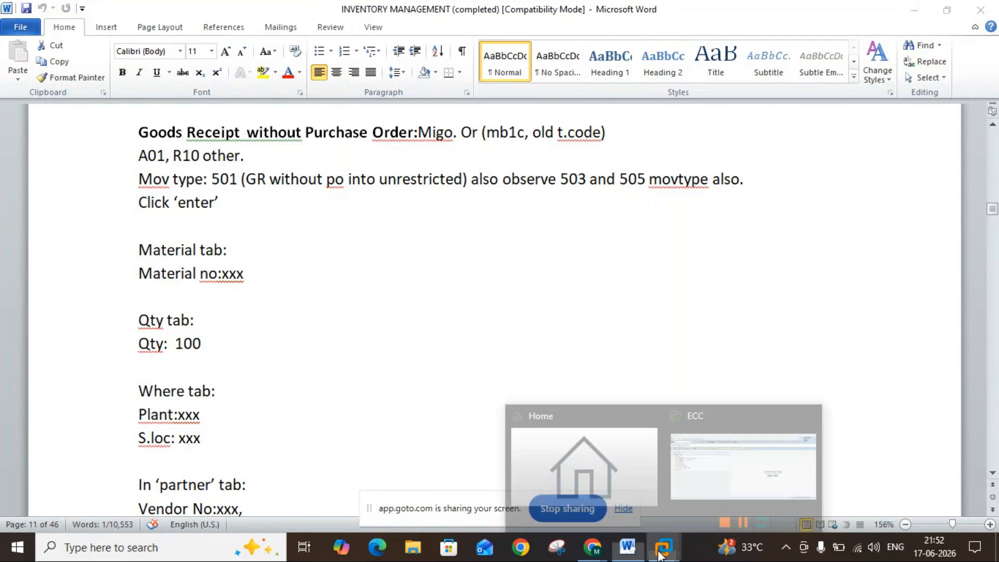
click(692, 475)
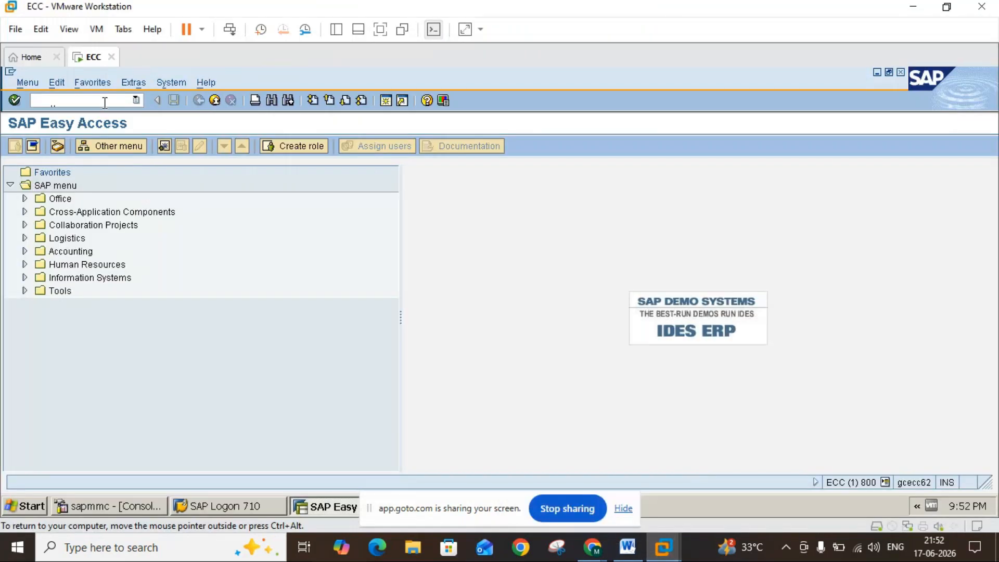
text(mb1c)
key(Return)
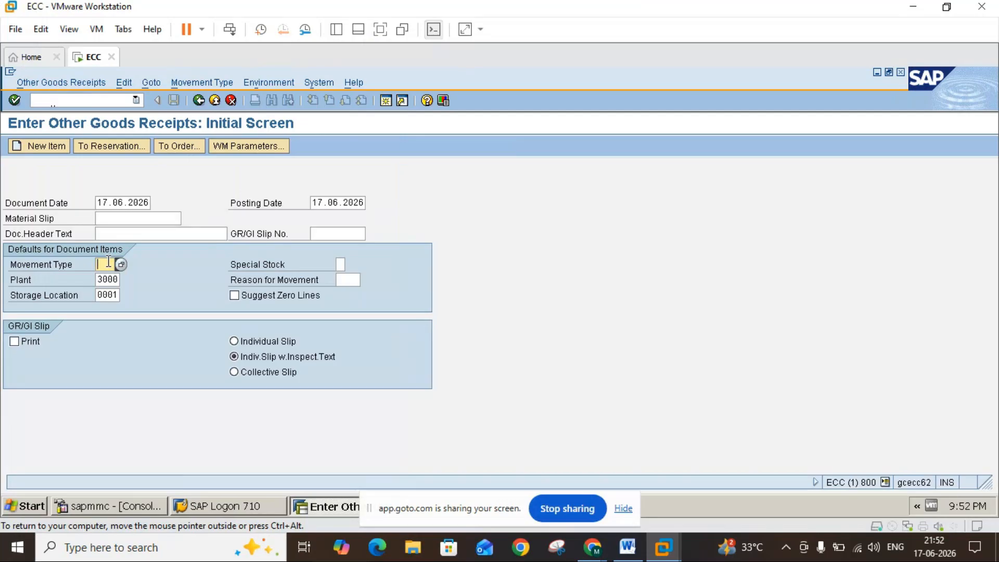
text(501)
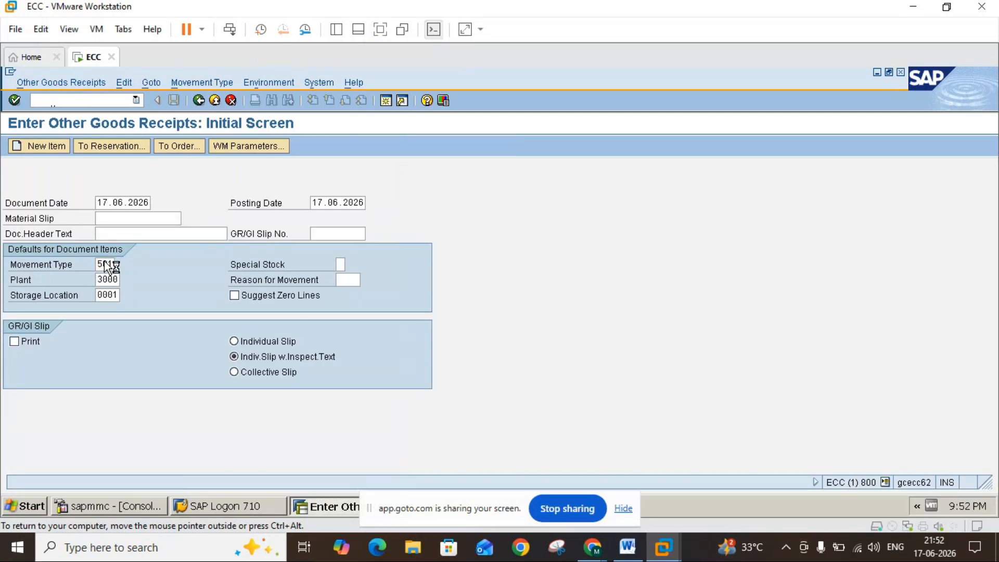
key(Return)
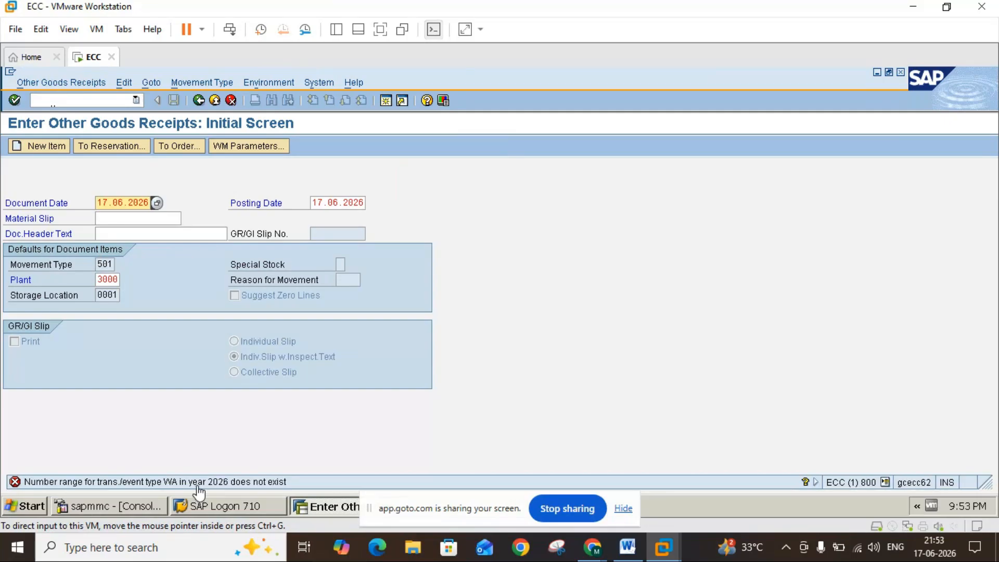
Step: Read the detailed explanation of the number range error, then close it
click(197, 486)
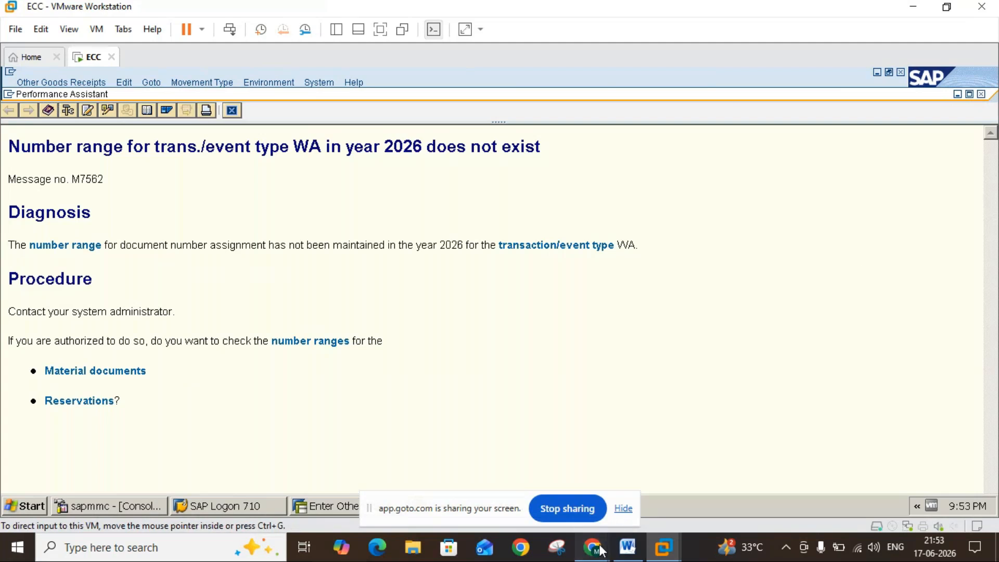
mouse_move(601, 549)
click(602, 515)
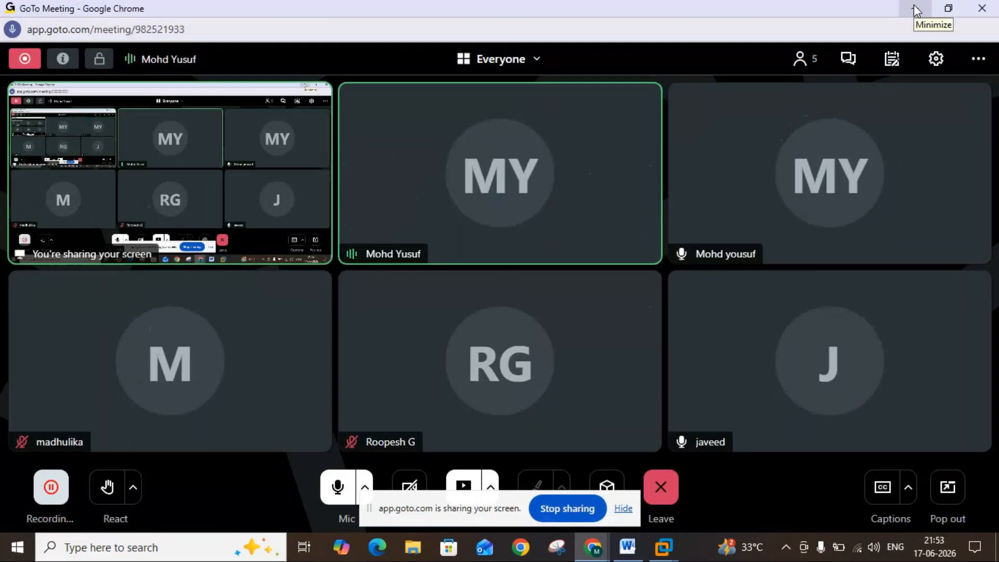
click(915, 7)
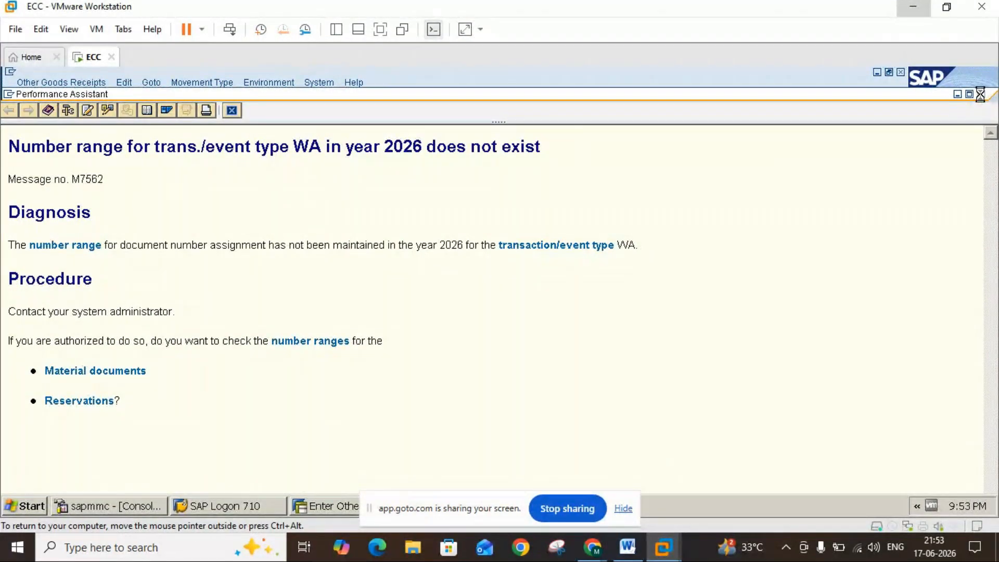
click(981, 95)
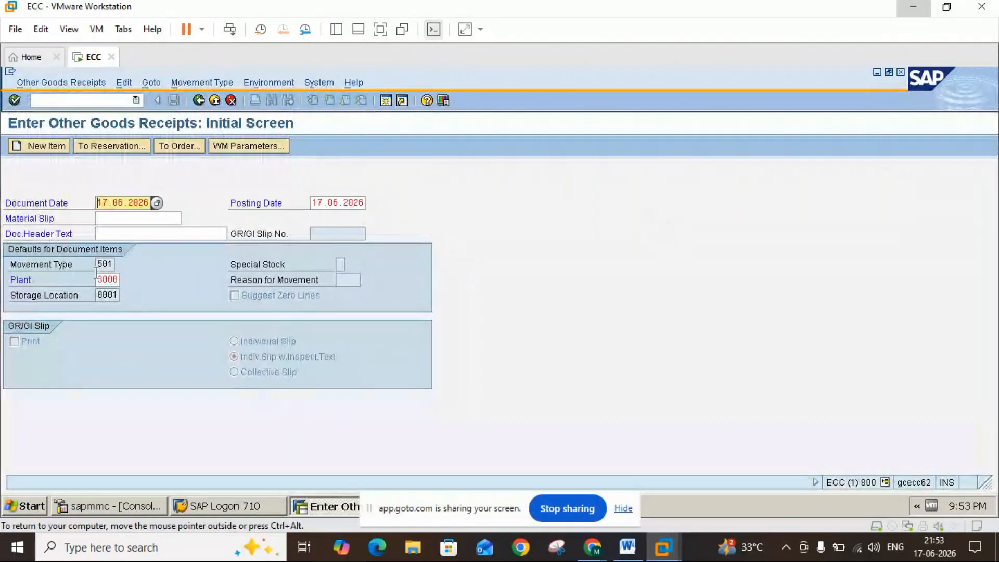
Step: Start transaction OMBT in a new session and open the material document number range groups for maintenance
click(386, 104)
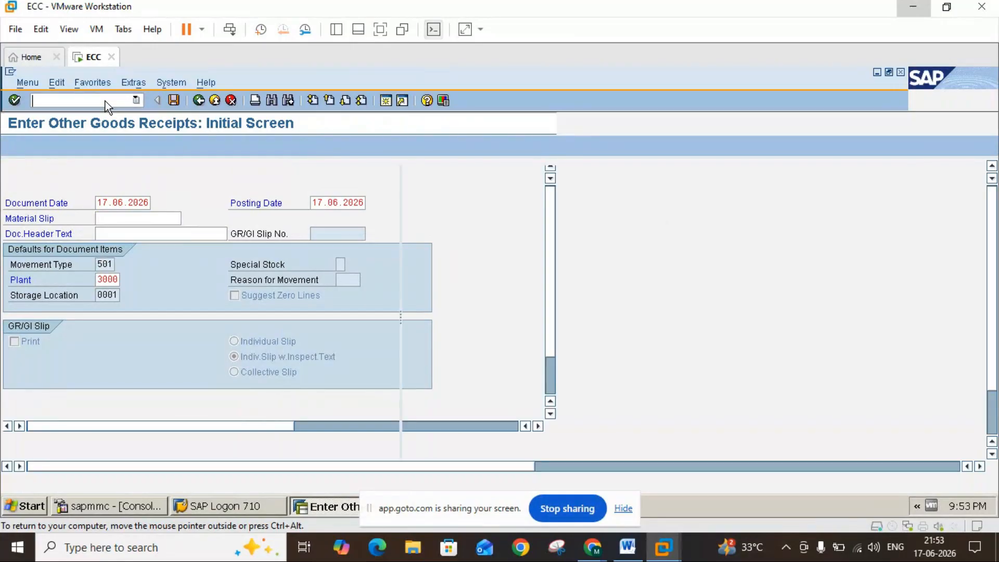
text(ombt)
key(Return)
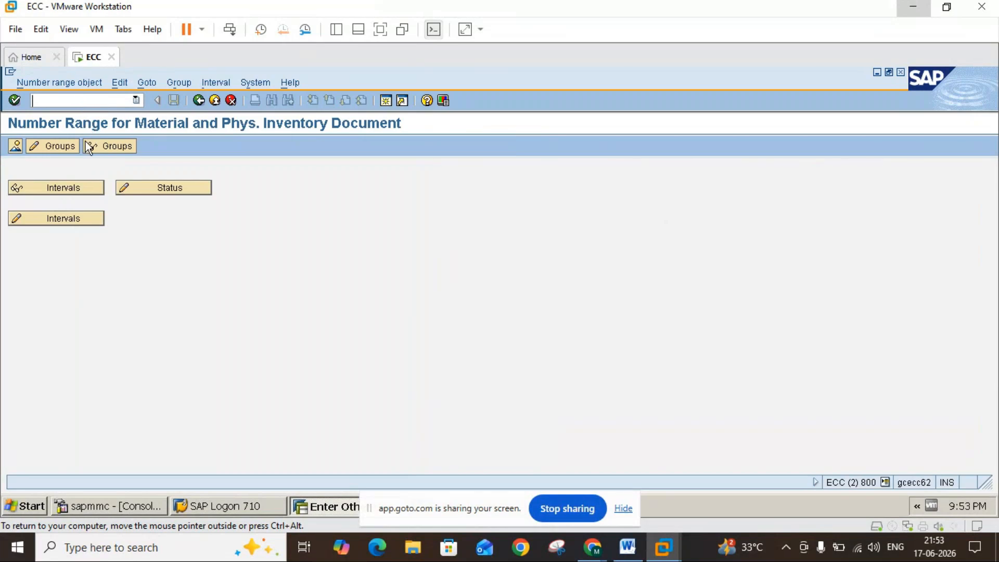
click(64, 147)
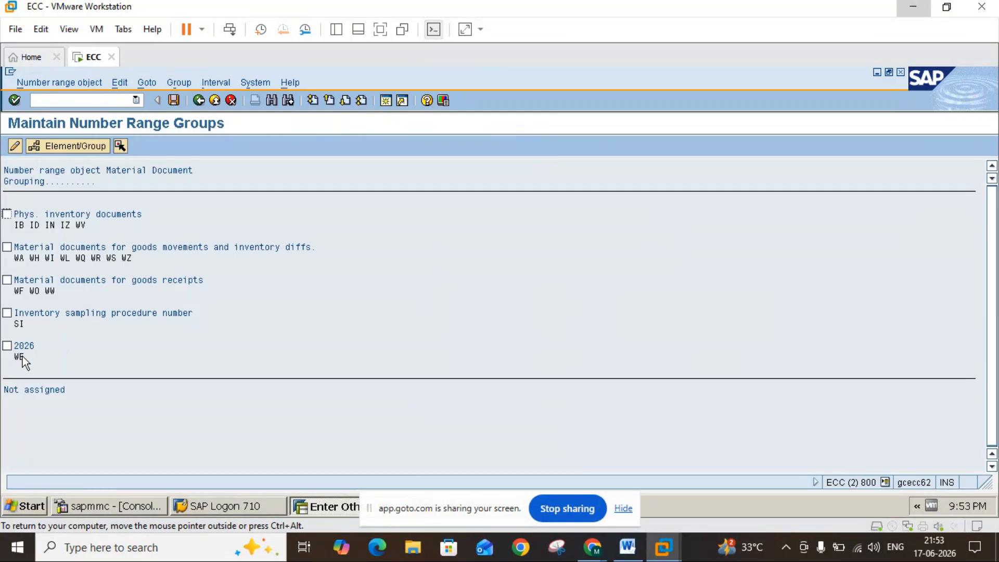
Step: Assign event type WA to the 2026 number range group, save the change and exit the transaction
click(18, 262)
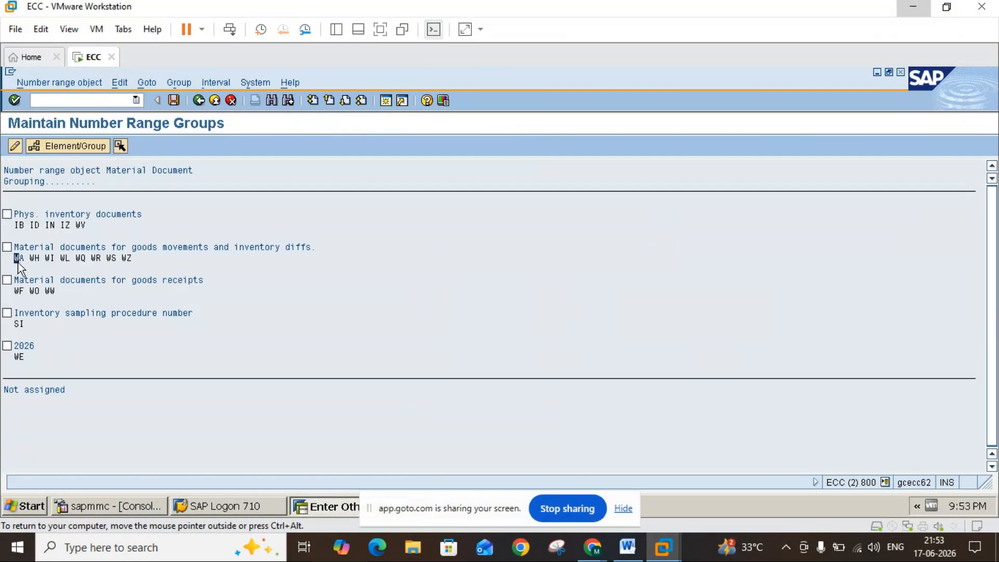
click(7, 345)
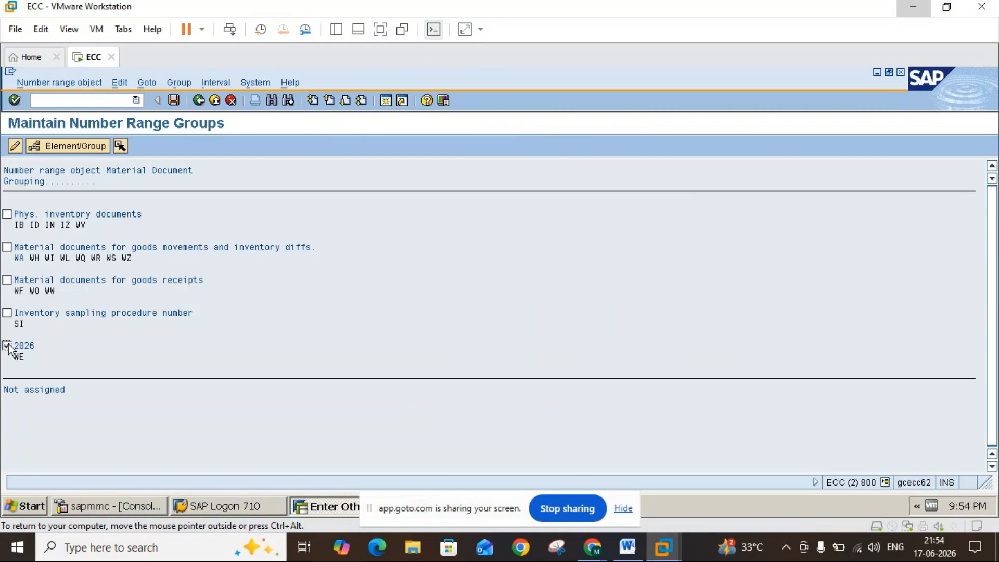
click(64, 149)
click(174, 100)
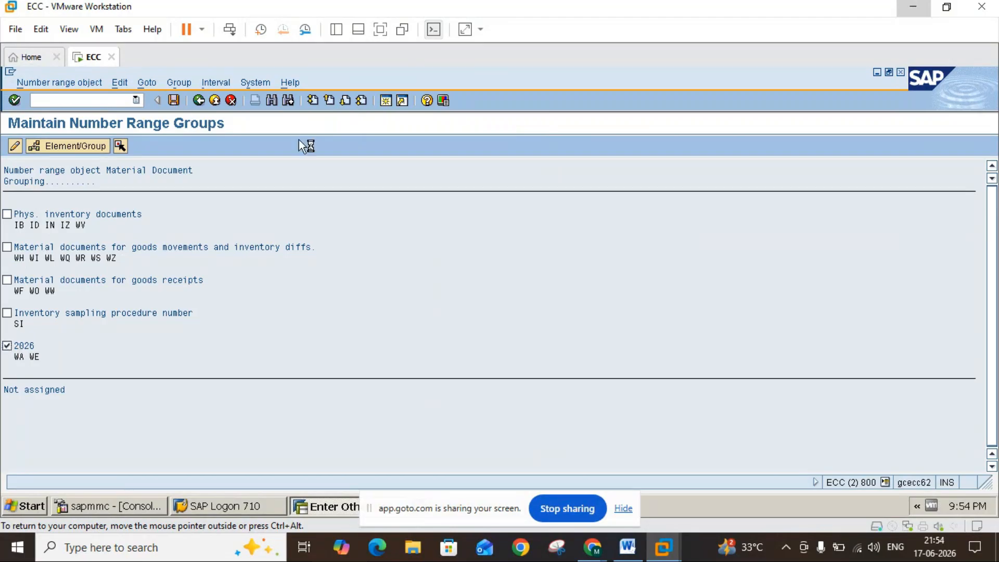
click(62, 467)
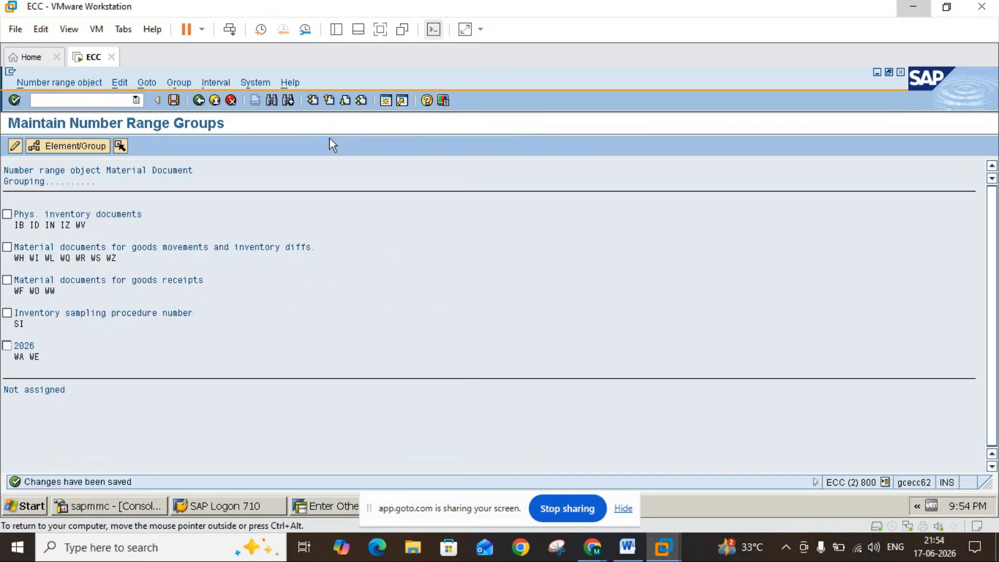
click(214, 99)
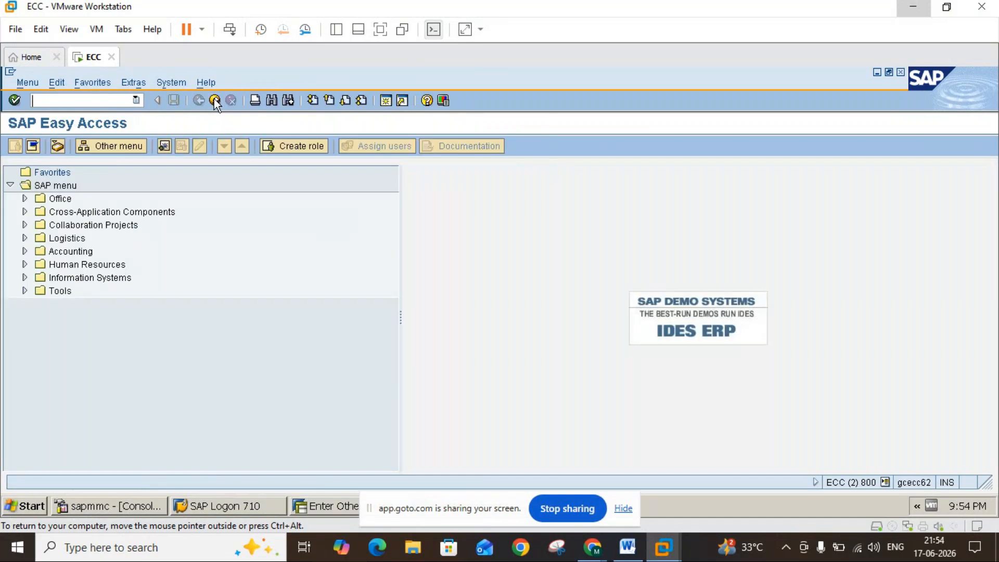
click(622, 509)
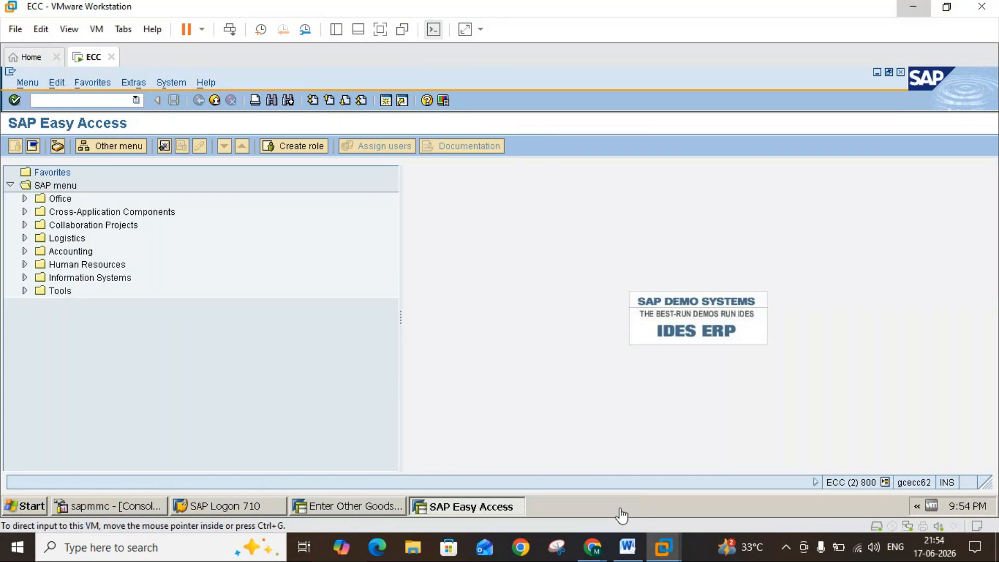
Step: Return to the goods receipt session and restart MB1C with movement type 501 to reach the item entry
click(381, 504)
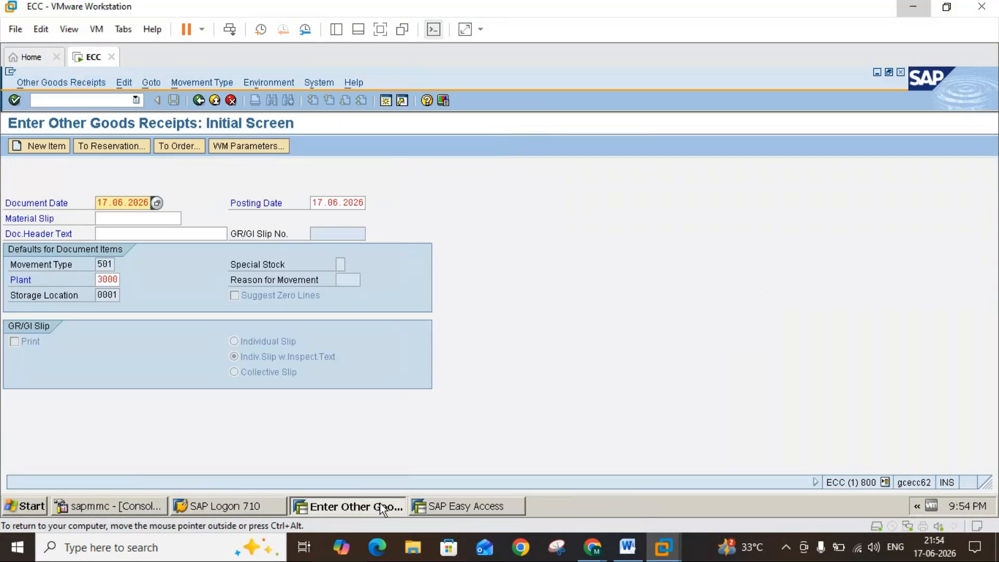
key(Return)
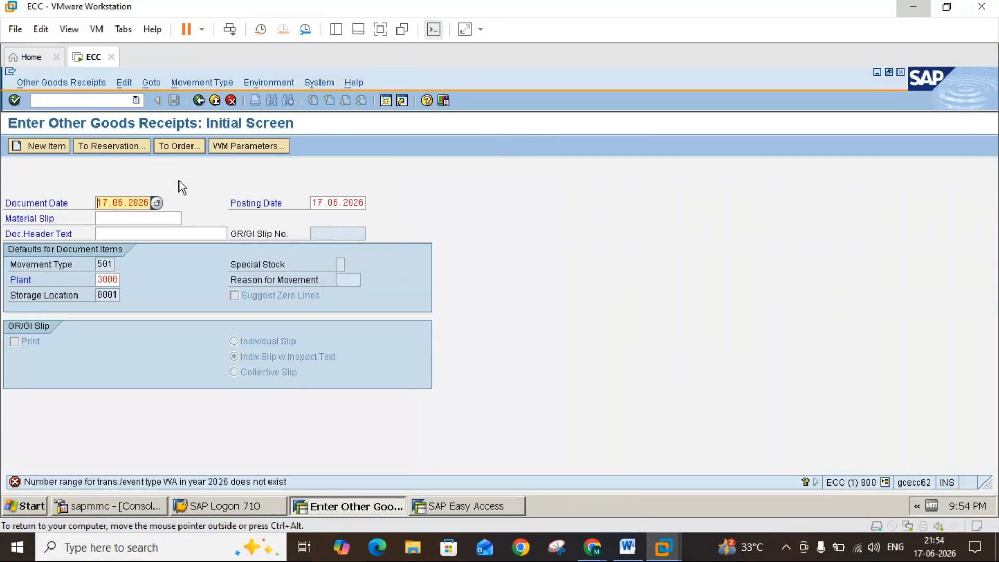
click(199, 100)
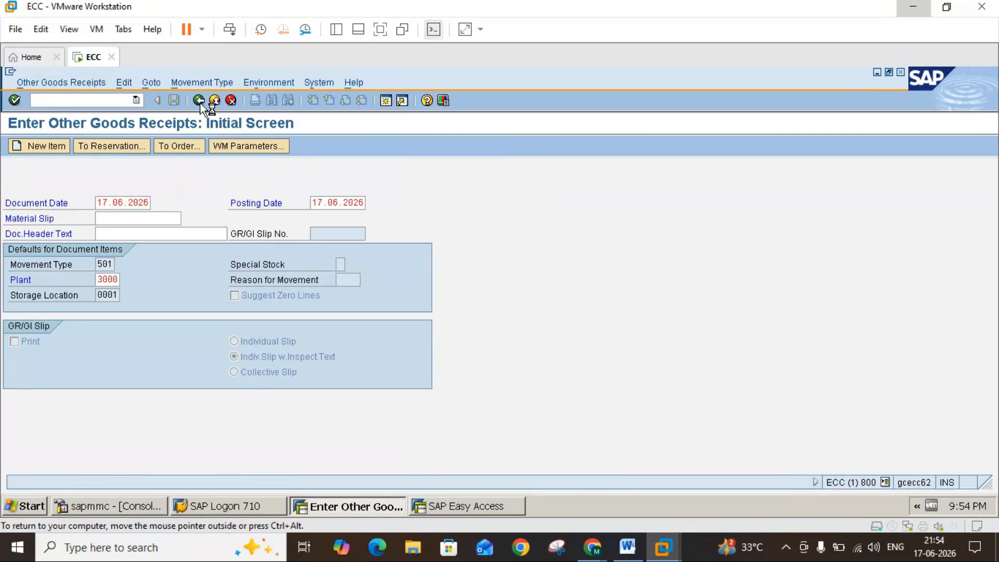
text(mb1c)
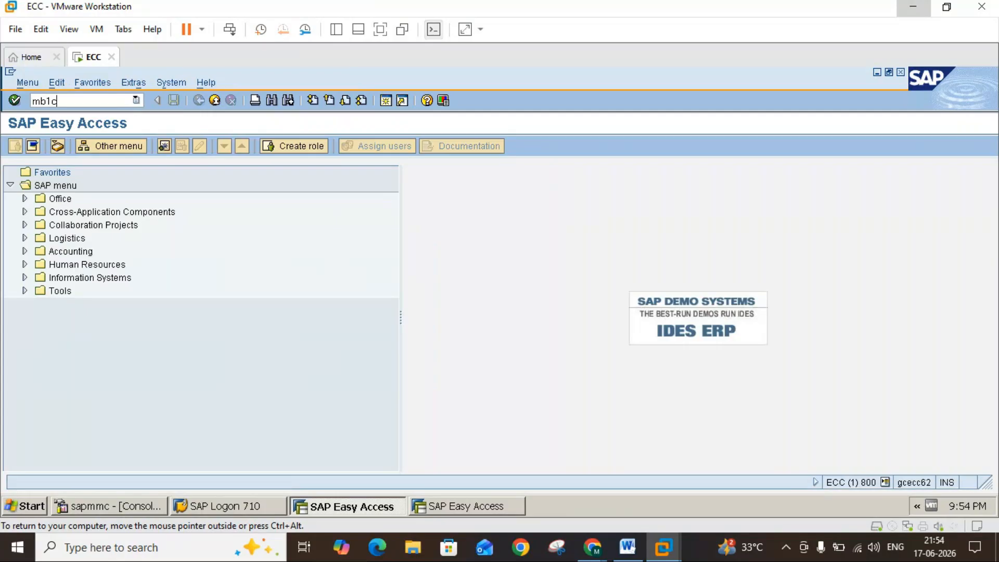
key(Return)
text(501)
key(Return)
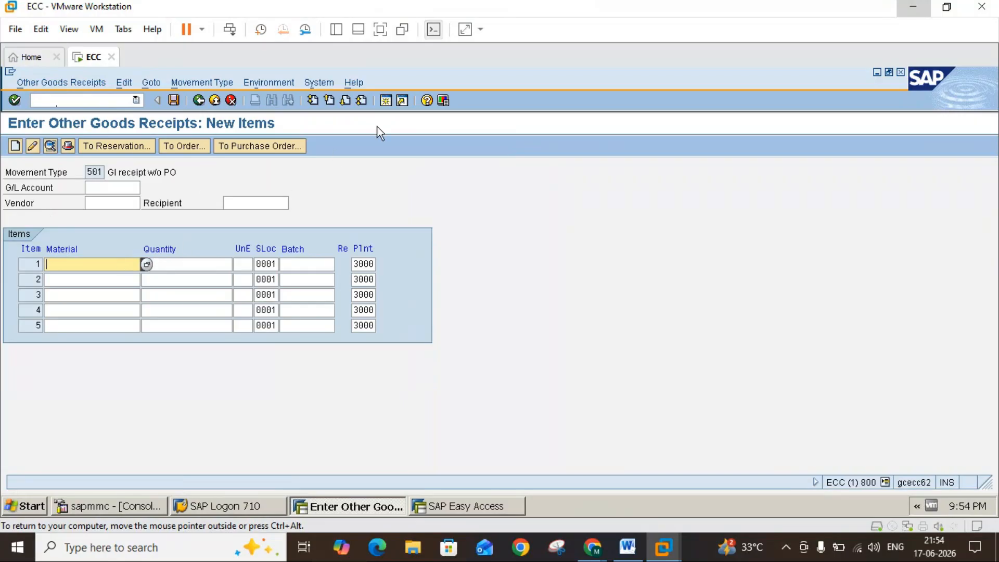
Step: Check the stock of material 1454 in plant 3000, storage location 0001, with MMBE in a separate session
click(386, 101)
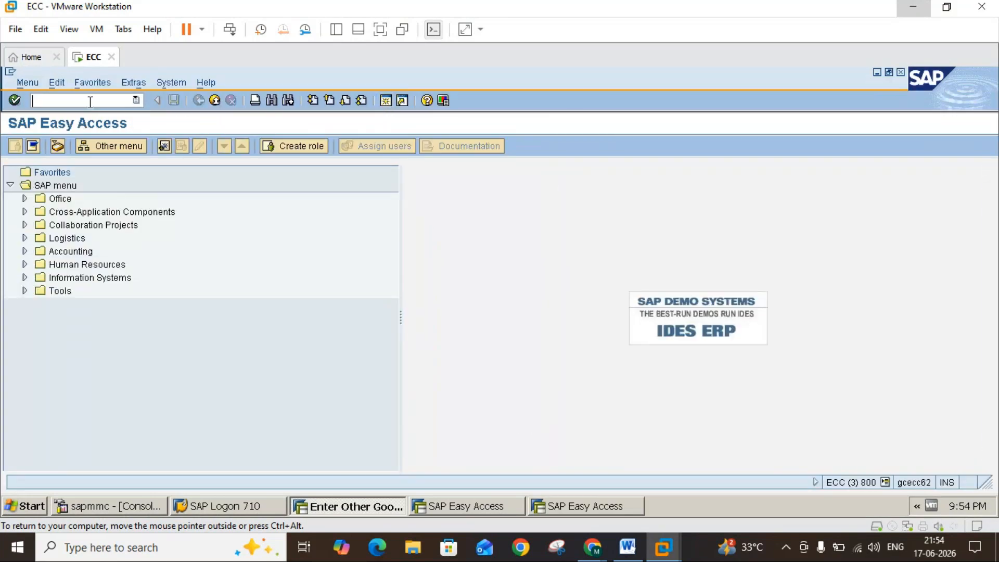
text(mmbe)
key(Return)
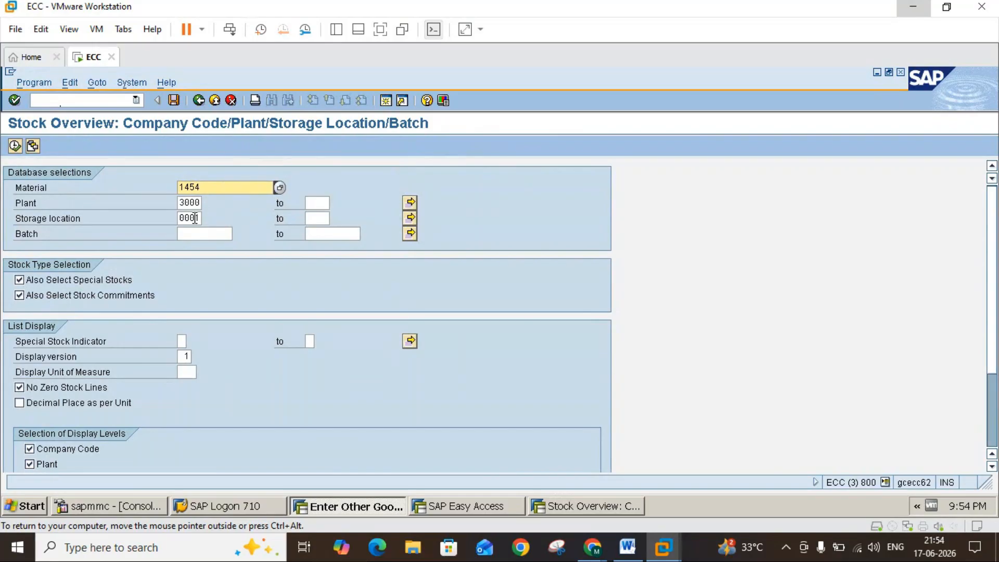
click(15, 146)
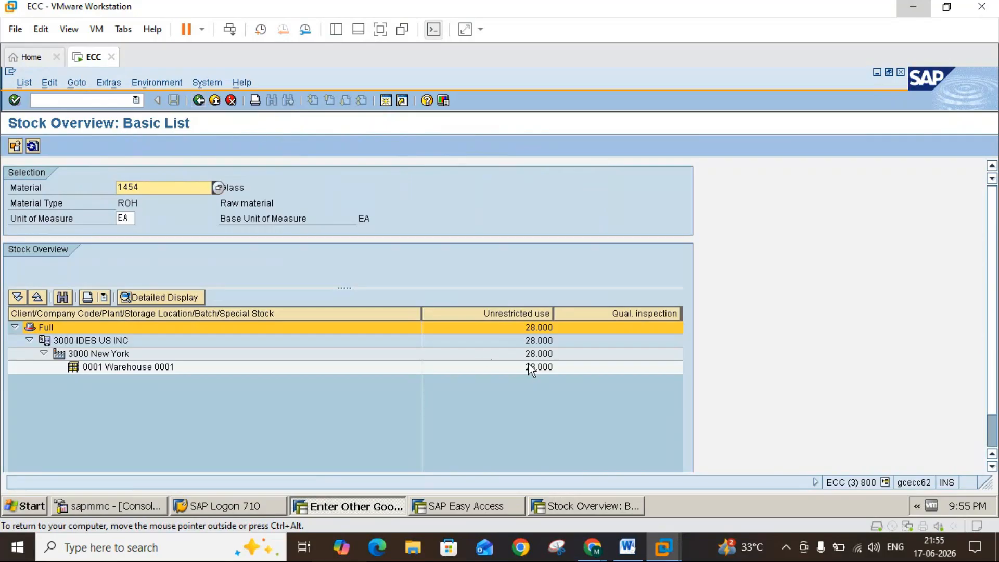
click(214, 100)
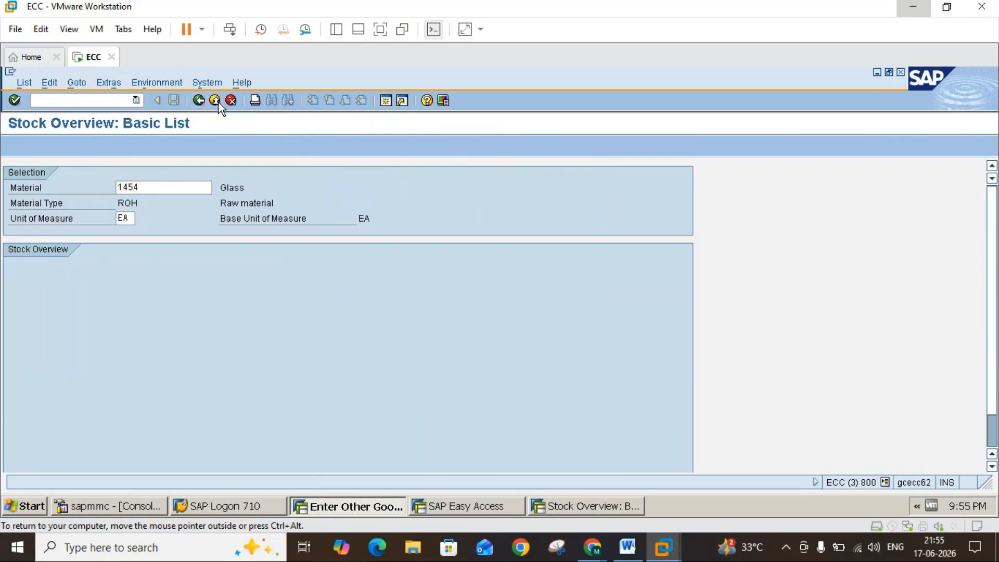
click(215, 100)
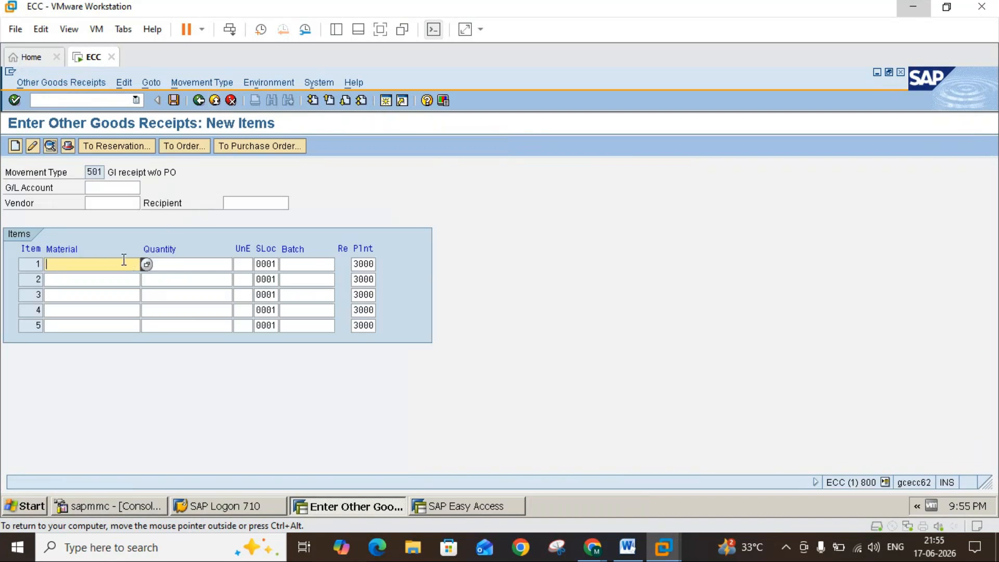
key(Return)
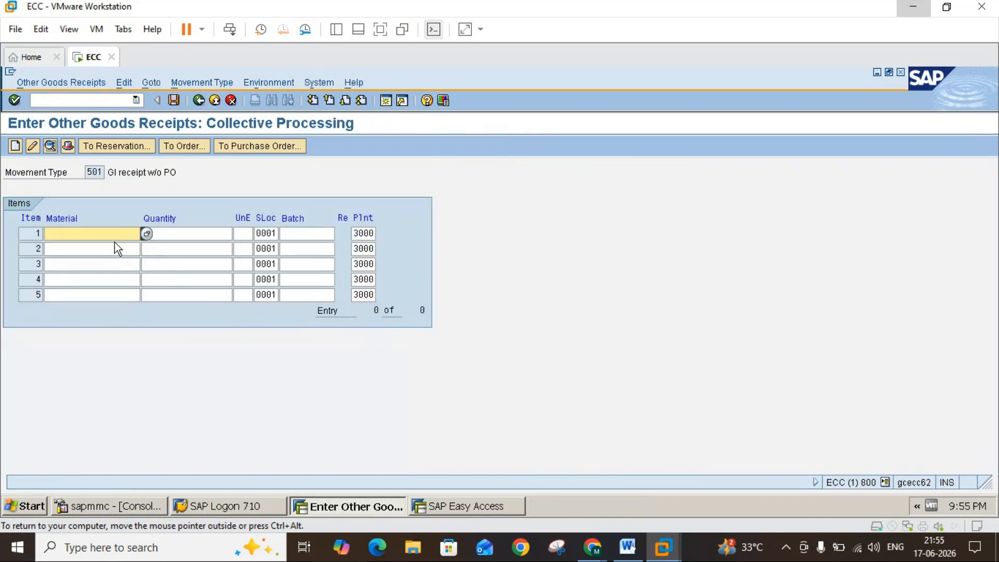
text(1454)
key(Return)
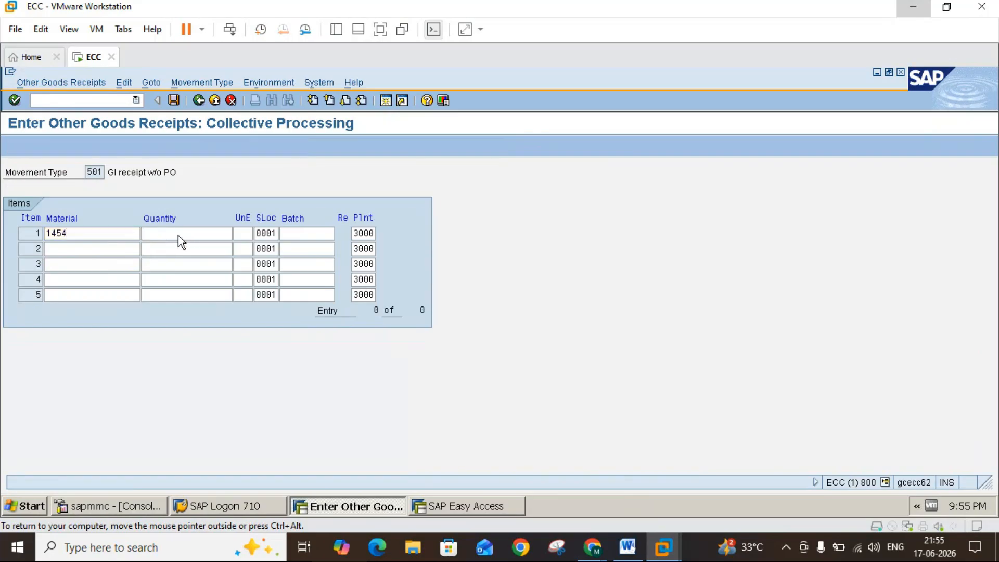
click(203, 102)
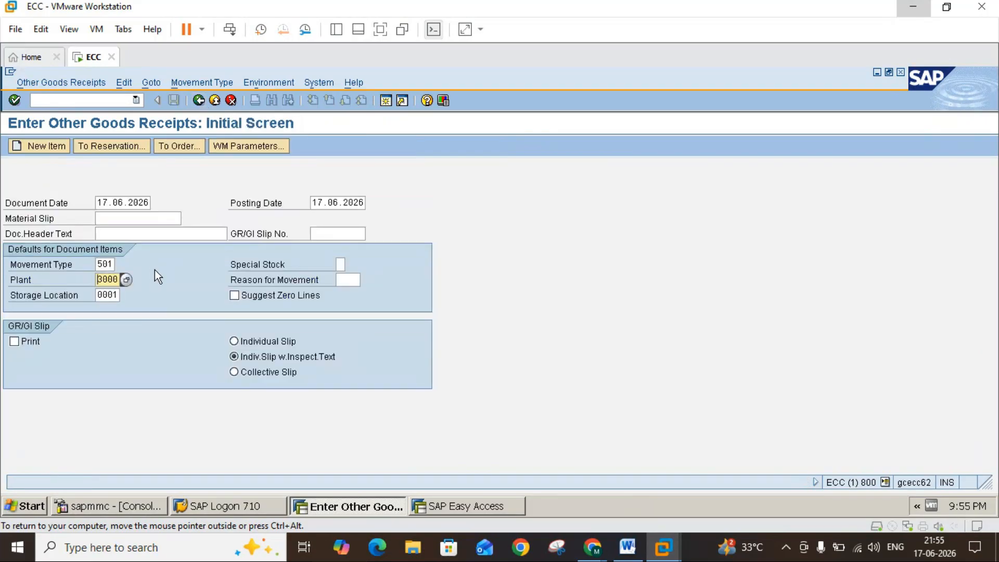
Step: Enter material 1454 with quantity 20 for plant 3000, storage location 0001, and post the goods receipt
key(Return)
text(1454)
click(172, 264)
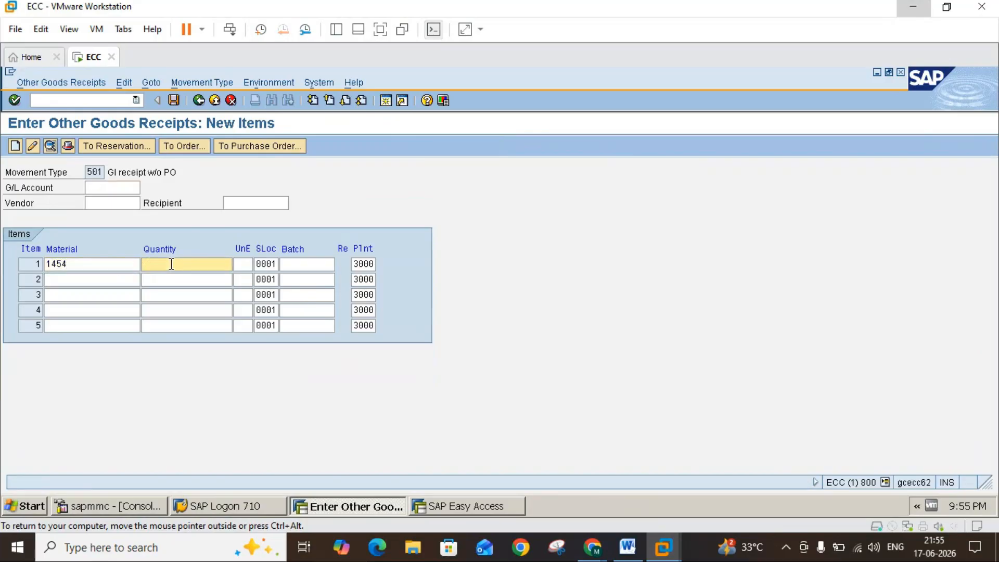
text(20)
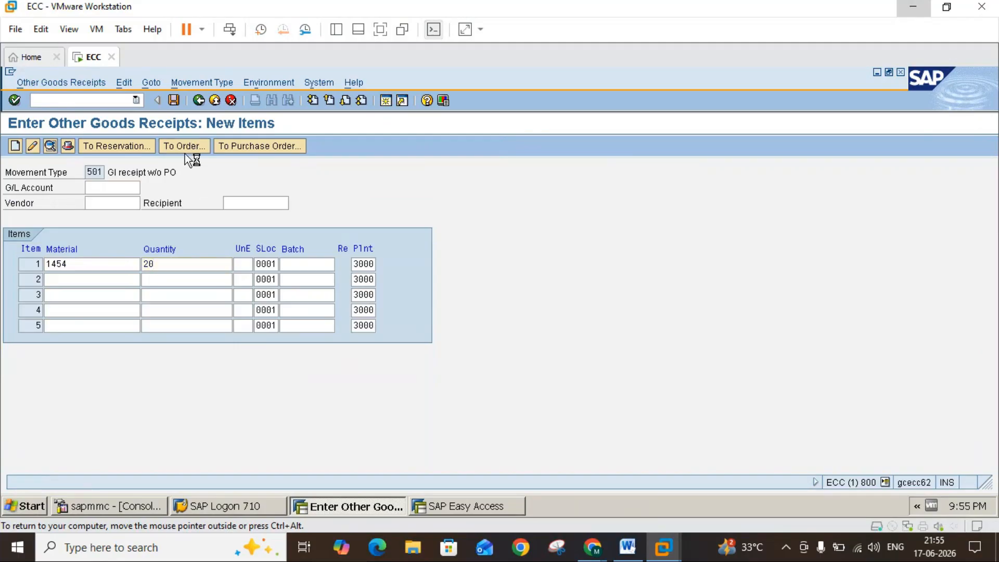
click(175, 100)
click(176, 100)
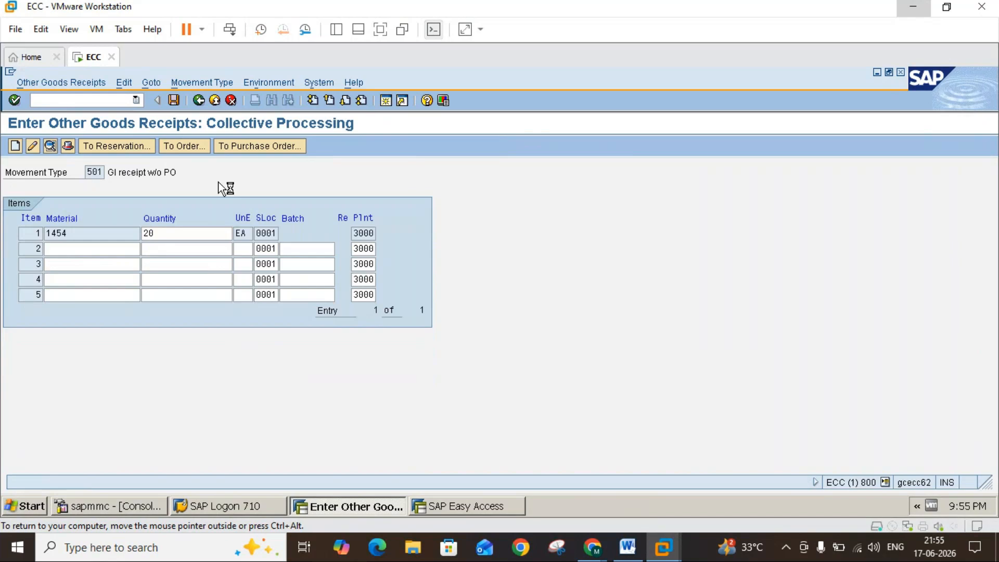
Step: Review the list of available movement types around 501, receipt without purchase order into warehouse, and close it without choosing one
click(112, 264)
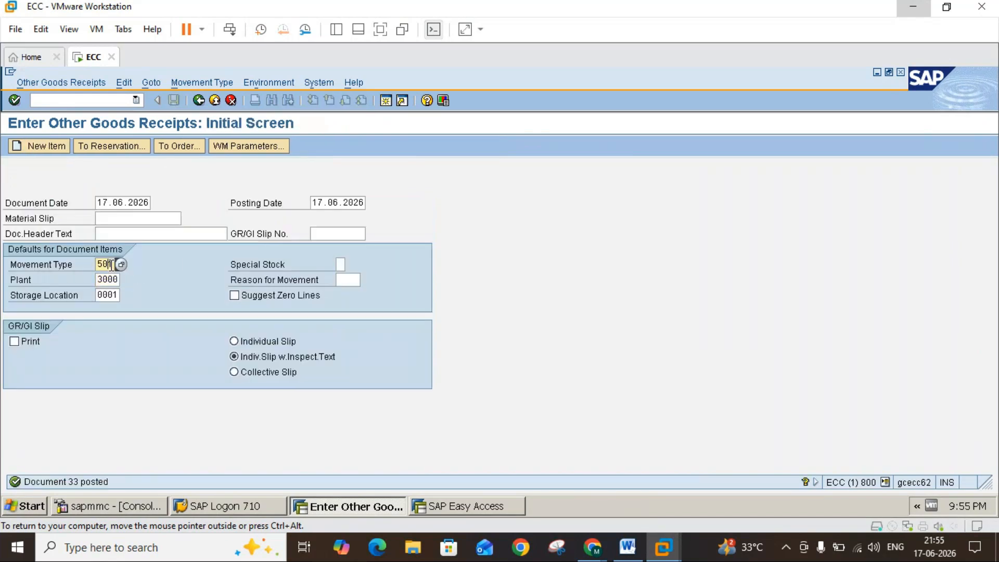
click(121, 265)
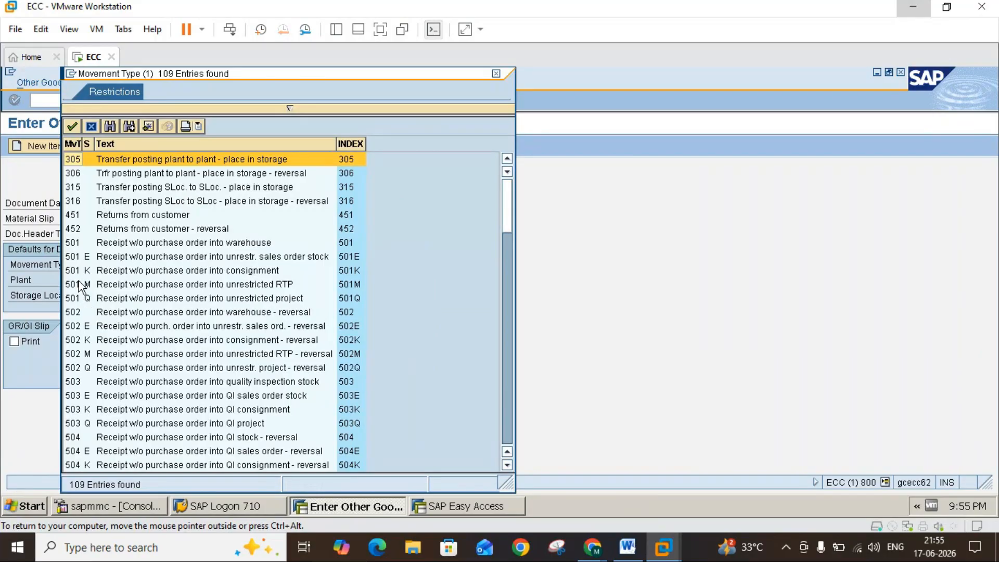
click(81, 247)
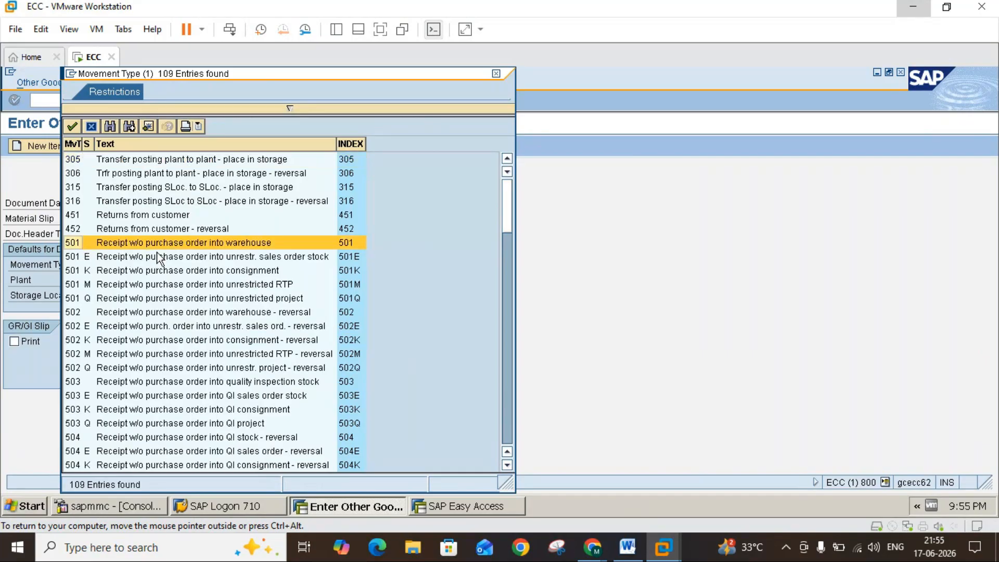
click(496, 73)
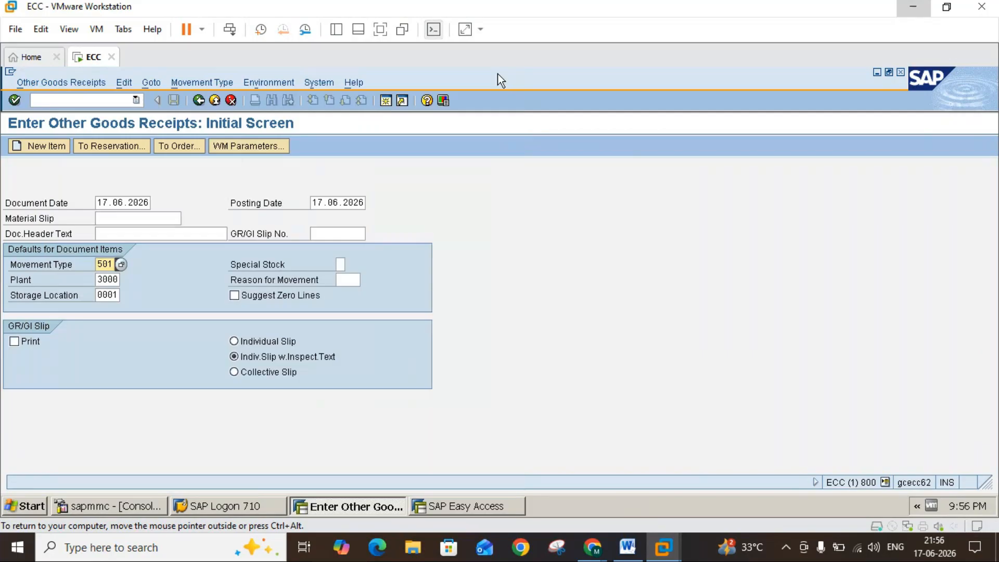
Step: Close the goods receipt session and check the unrestricted stock of material 1454 in plant 3000, storage location 0001, with MMBE
click(219, 102)
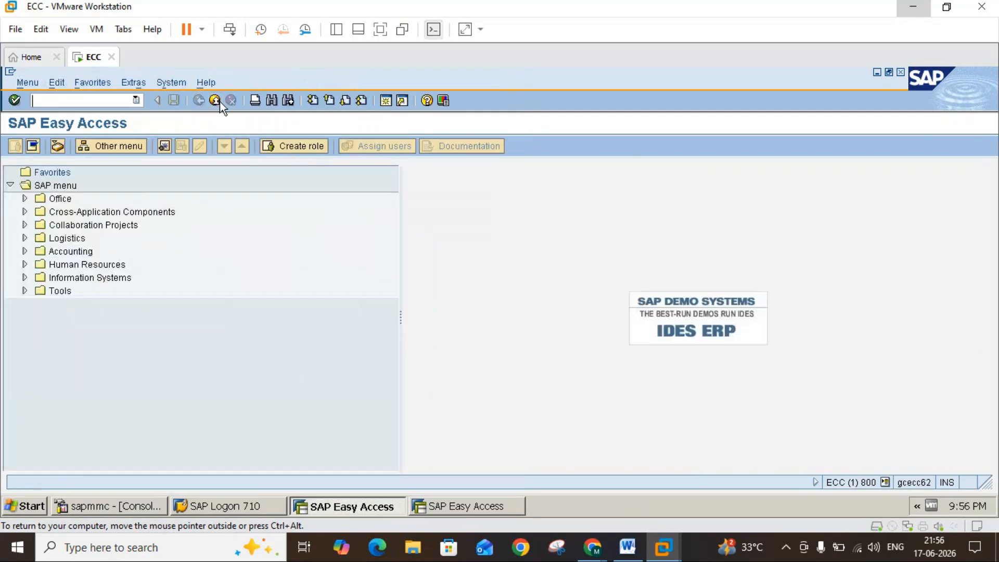
click(219, 102)
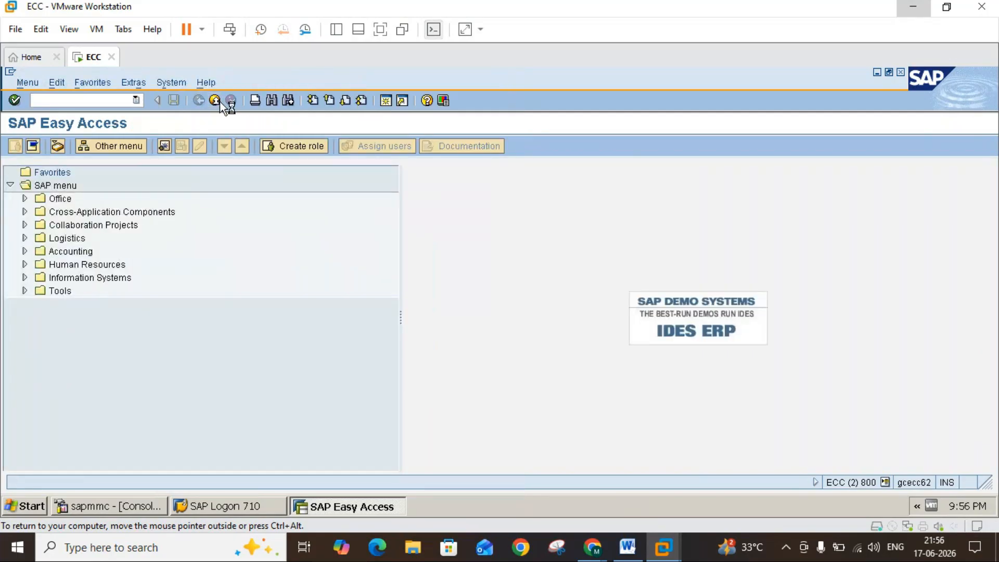
click(209, 317)
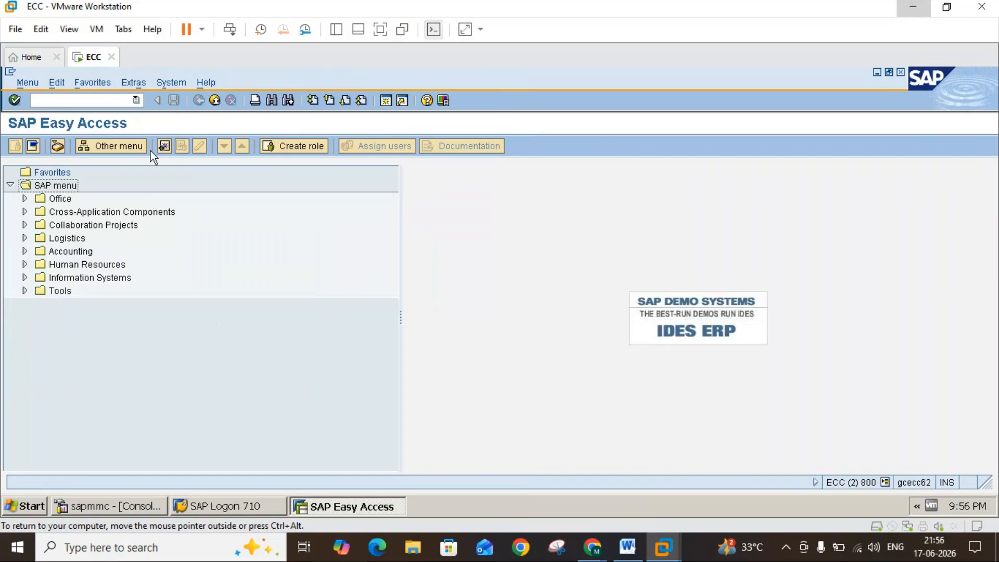
click(113, 104)
text(mmbe)
key(Return)
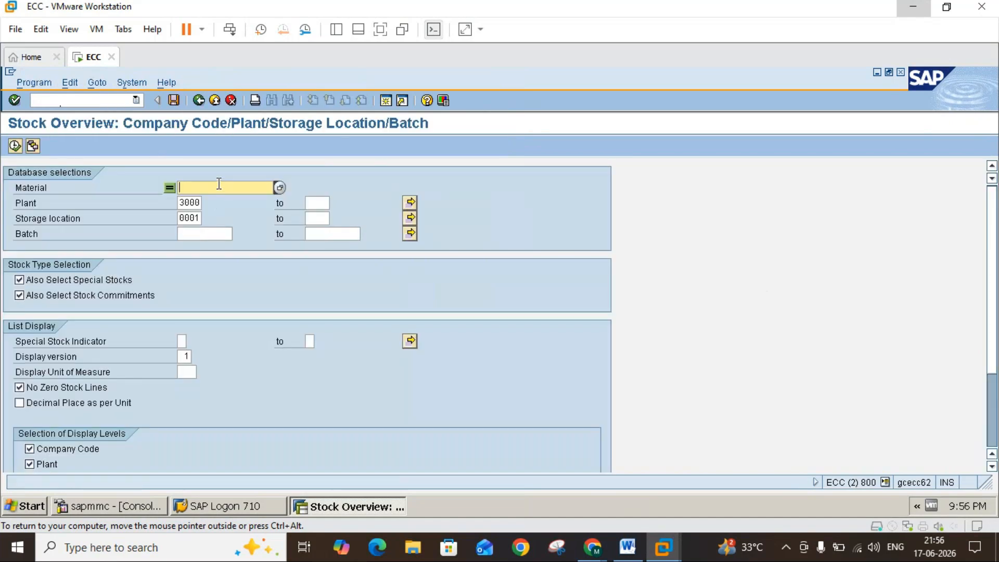
text(14)
click(228, 201)
click(16, 146)
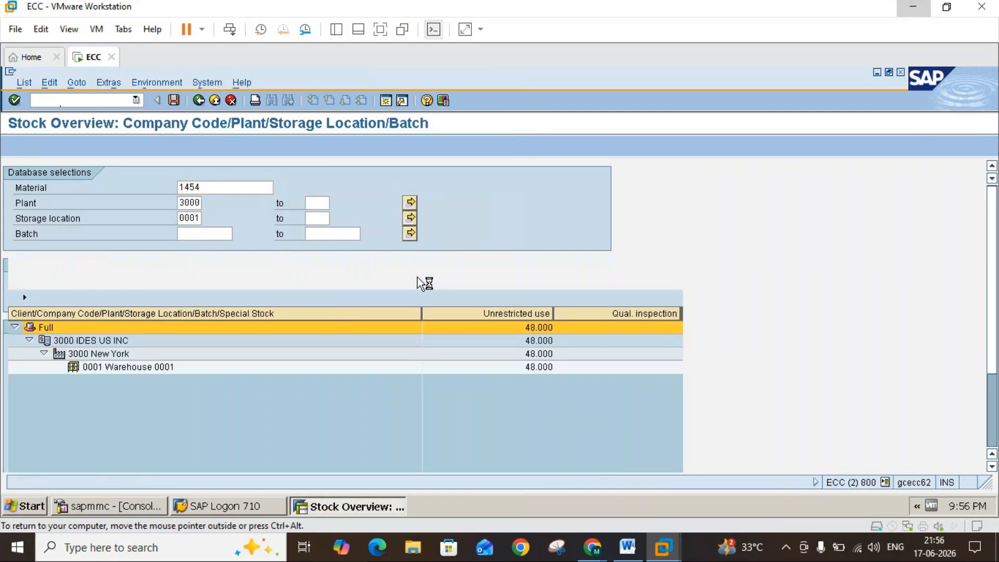
click(525, 368)
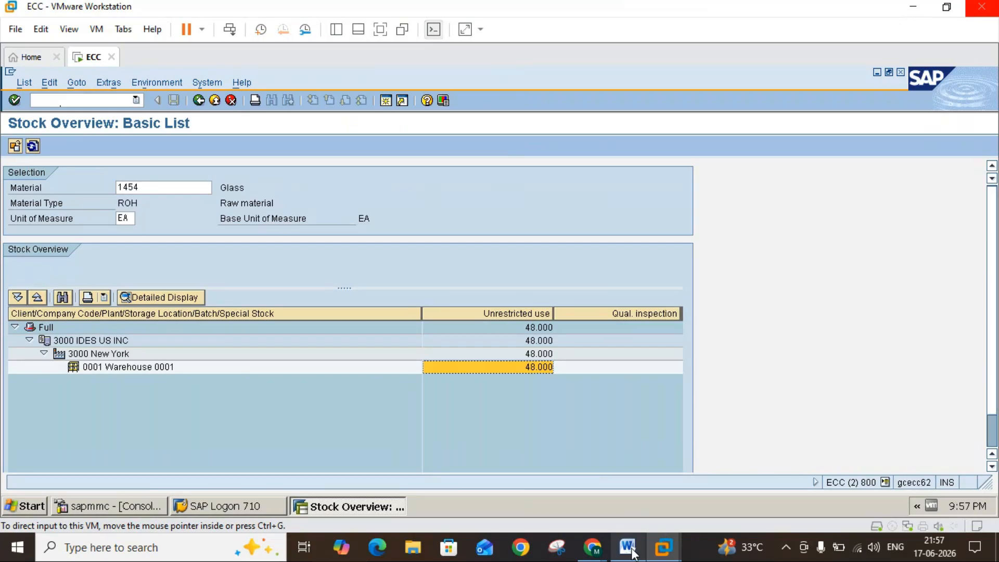
Step: Switch to the INVENTORY MANAGEMENT document in Word and read the goods receipt without purchase order procedure, including movement types 503 and 505
mouse_move(631, 551)
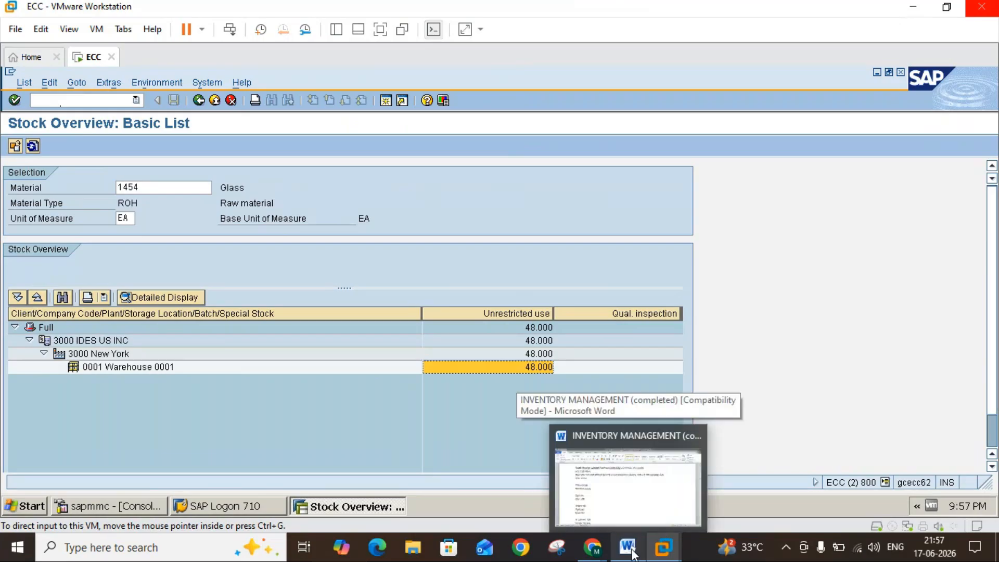
click(632, 551)
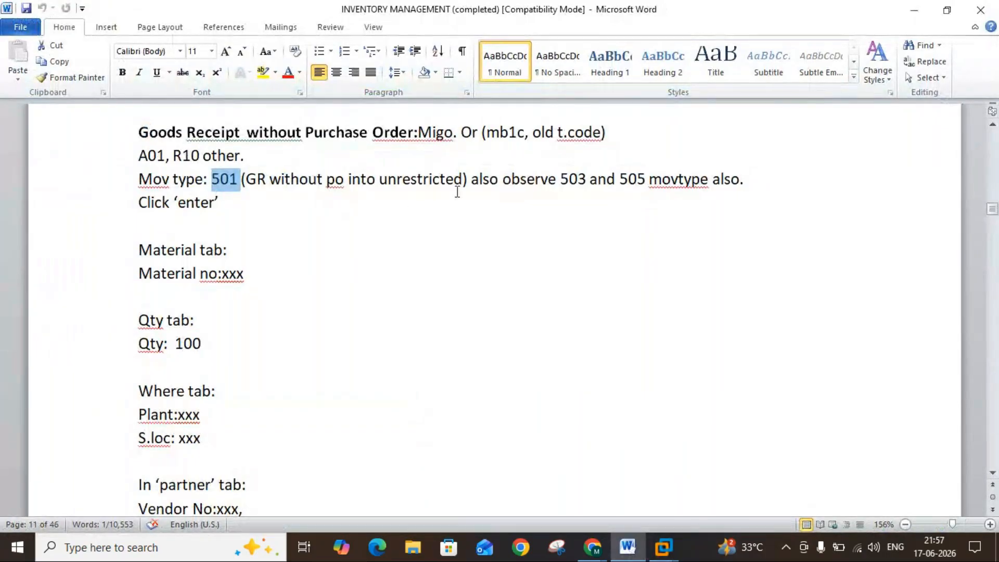
click(561, 180)
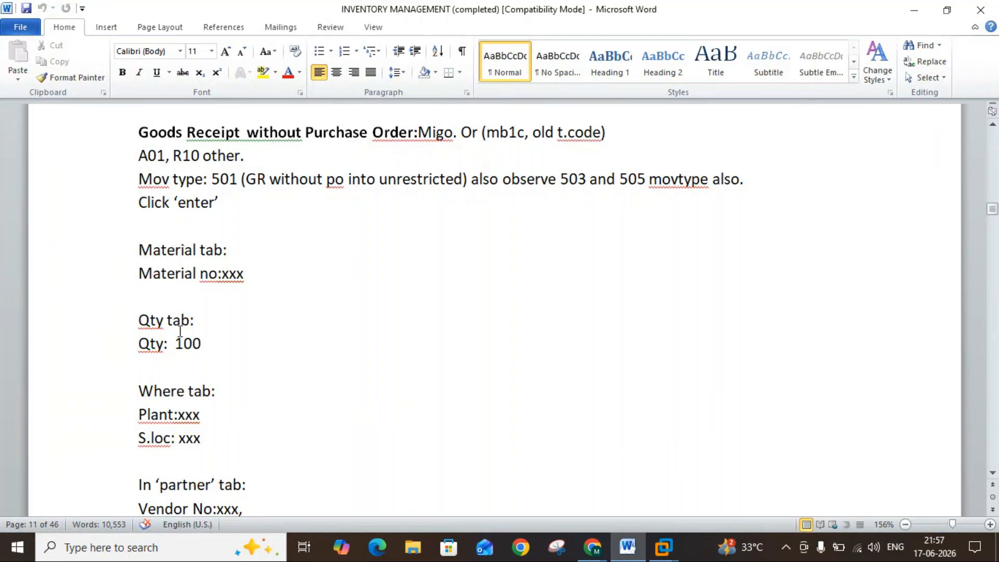
click(993, 473)
scroll(993, 472, down, 3)
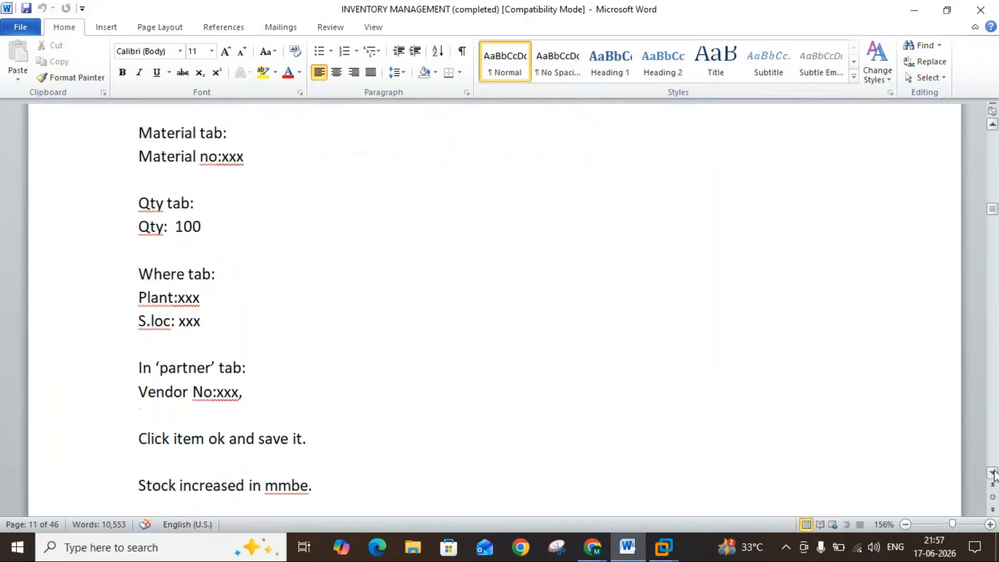
click(993, 472)
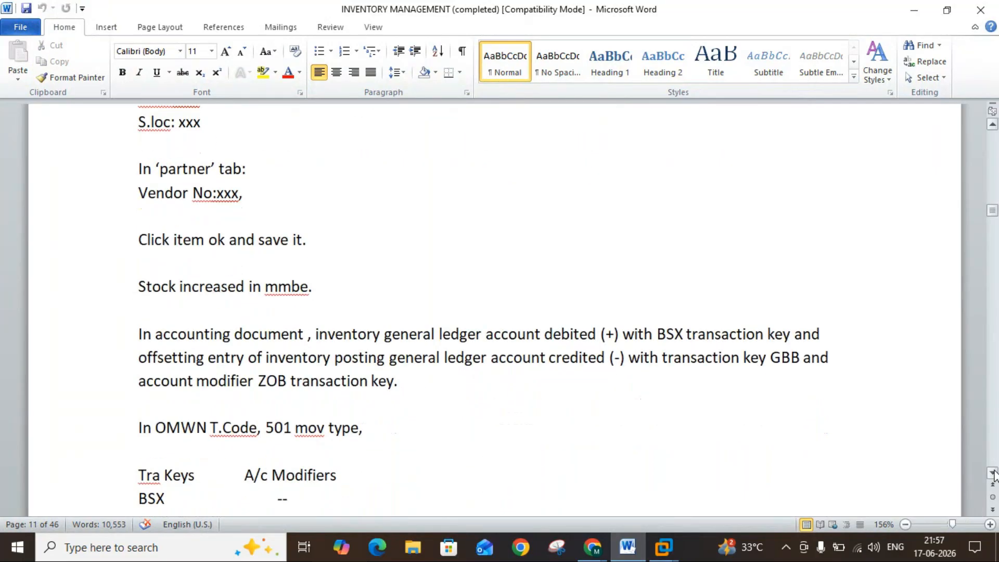
click(310, 287)
key(BackSpace)
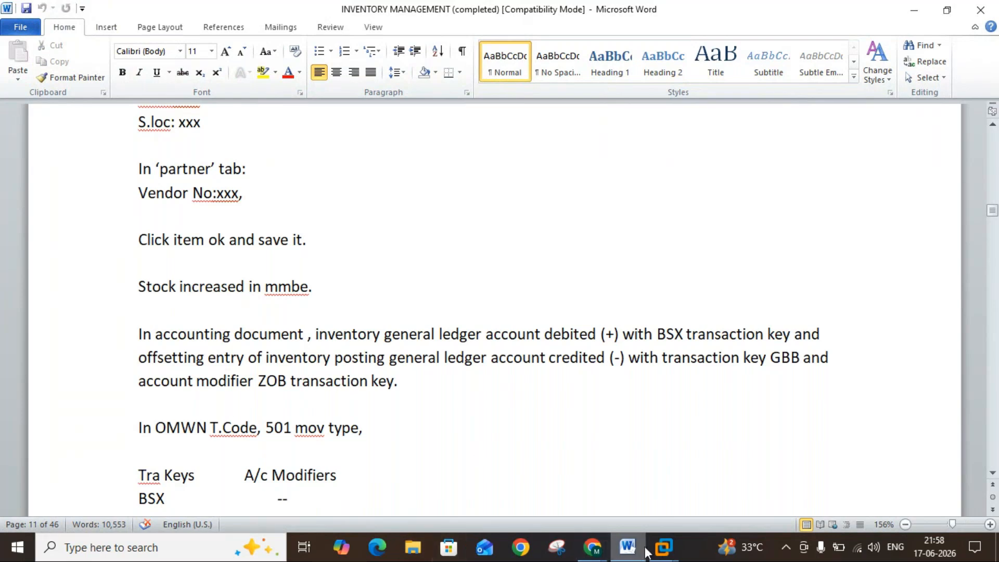
Step: Return to the SAP system in VMware, exit the stock overview and start transaction MIGO
mouse_move(664, 546)
click(680, 485)
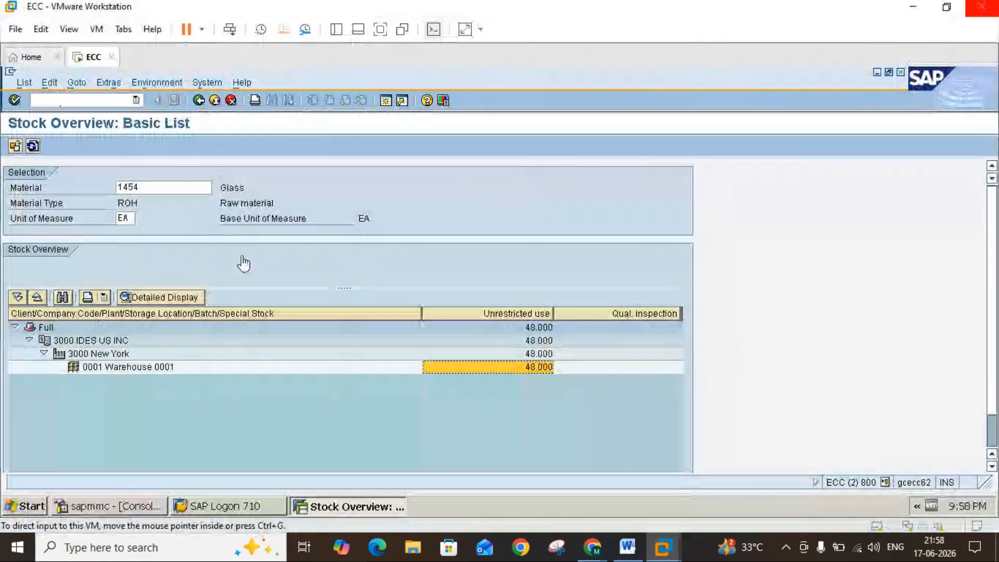
click(215, 100)
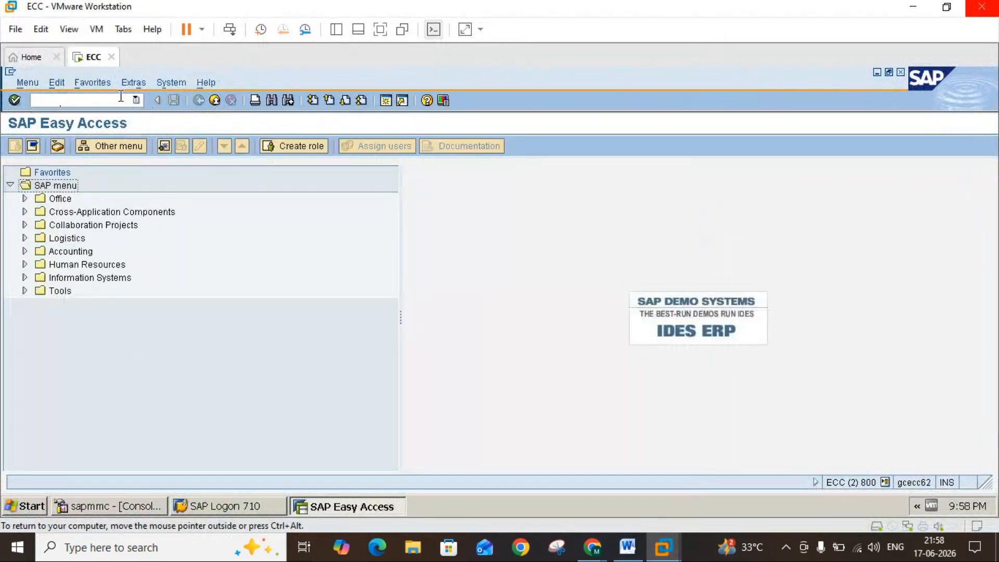
text(migo)
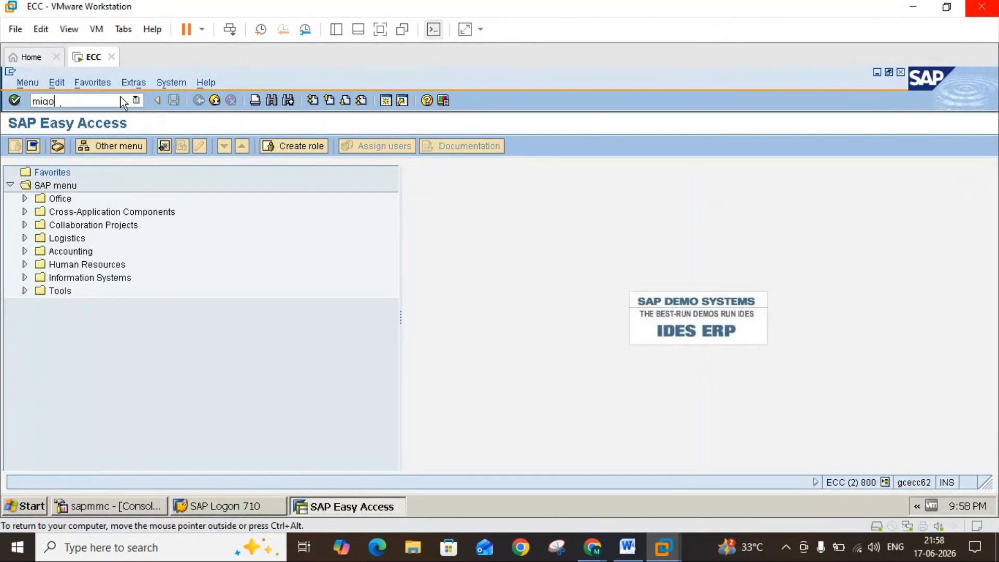
key(Return)
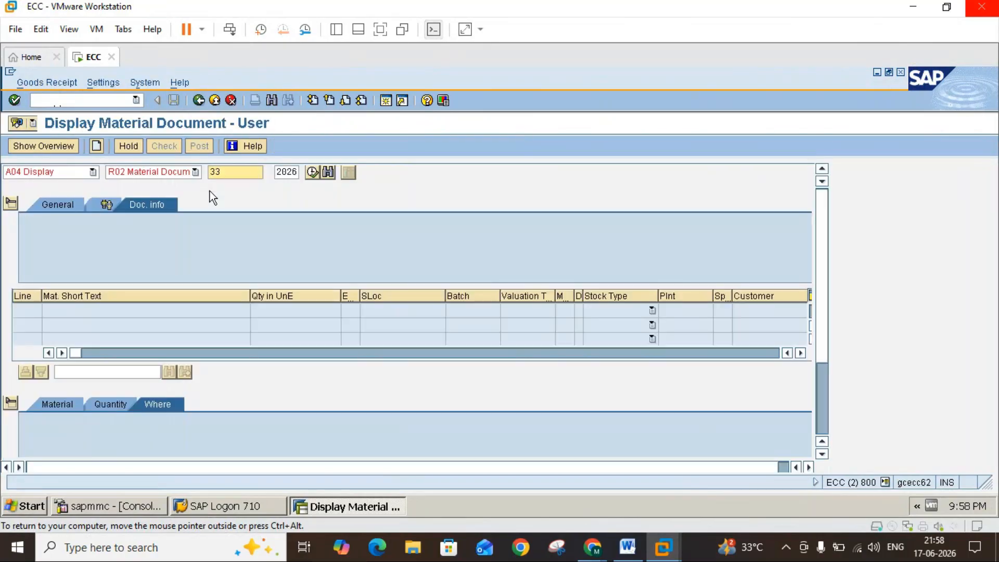
Step: Display material document 33 of 2026 using A04 Display and open its accounting document from the FI documents
click(79, 172)
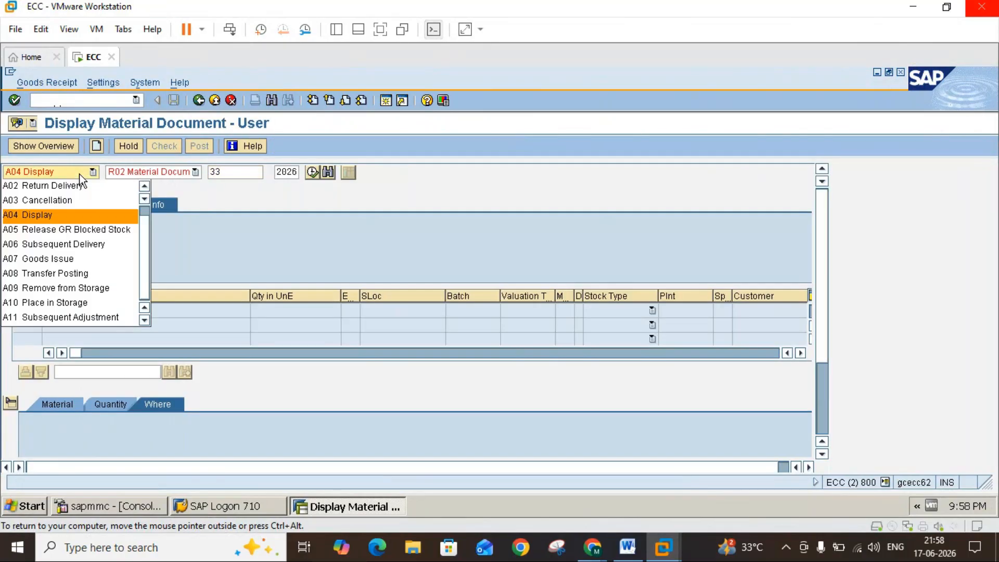
click(42, 221)
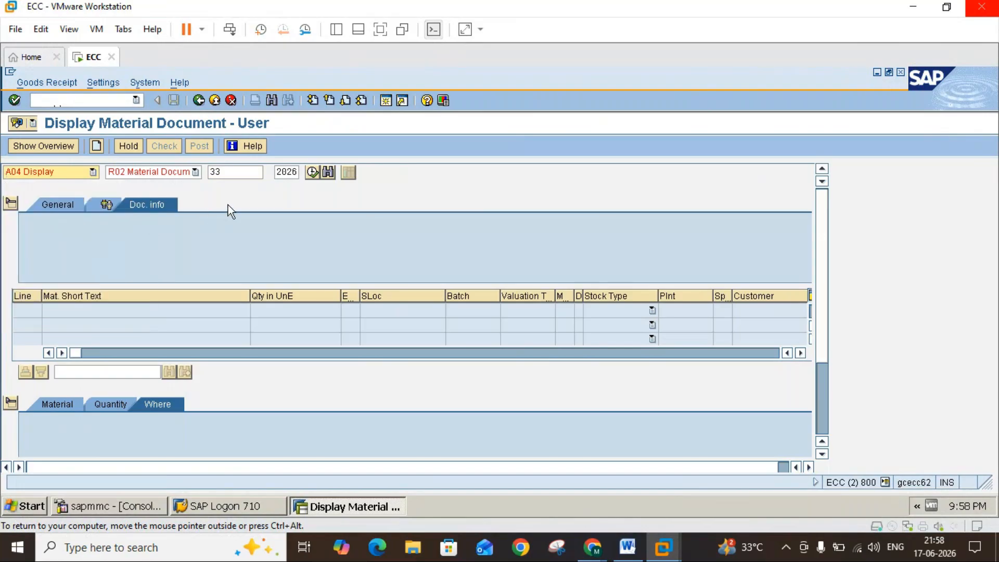
key(Return)
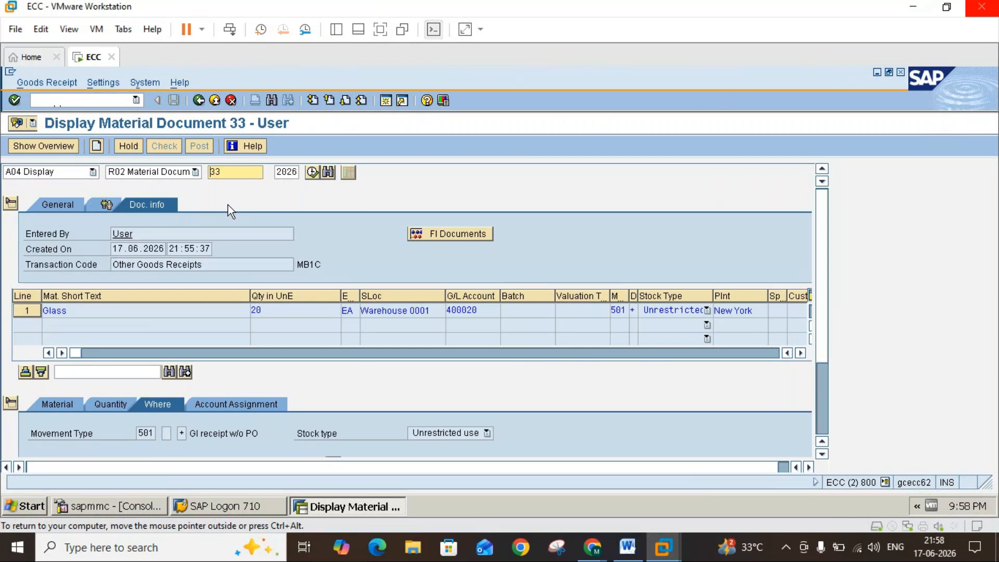
click(447, 235)
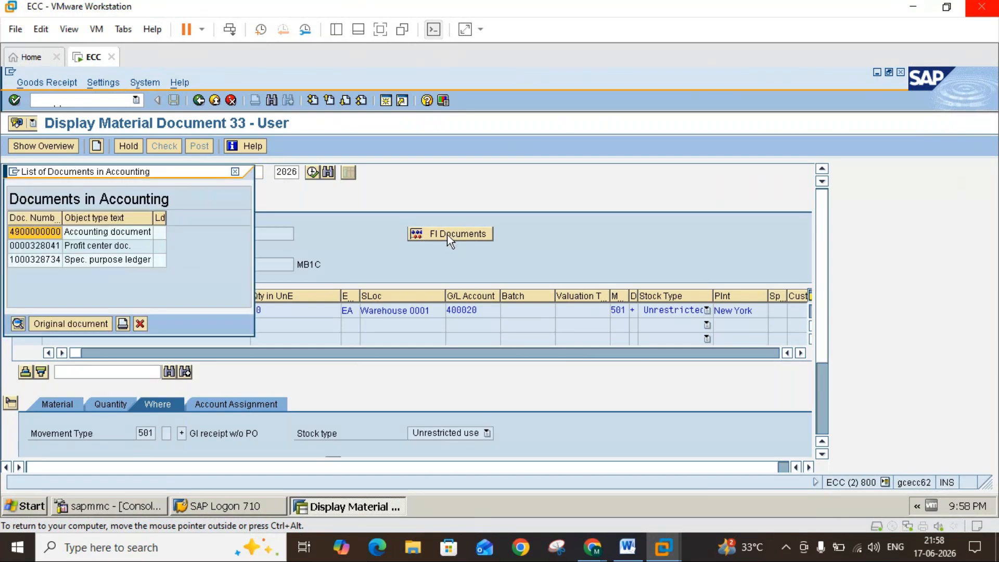
double_click(139, 235)
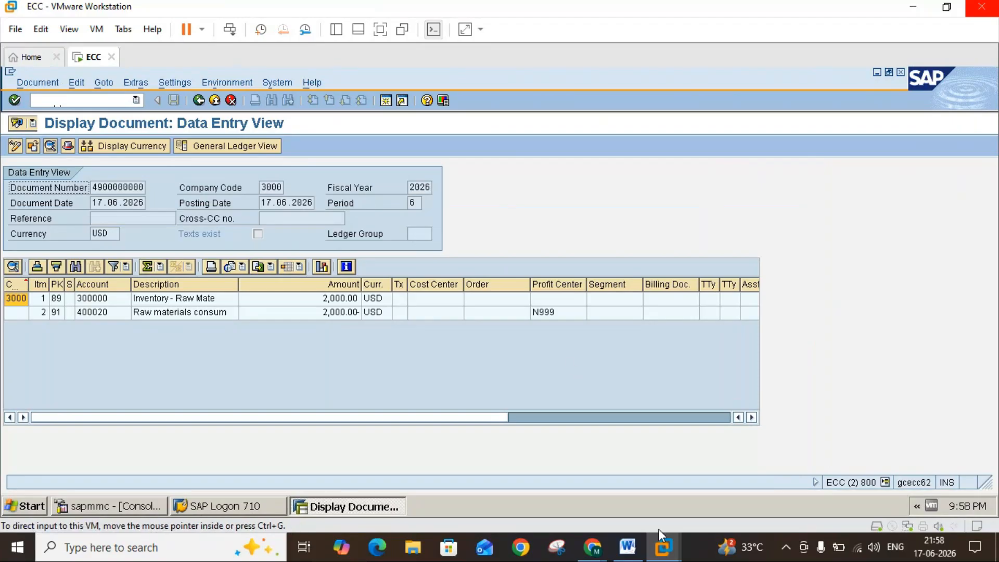
Step: Read the Word notes on the accounting entries and the OMWN transaction keys for movement type 501, and return to the SAP accounting document
mouse_move(634, 555)
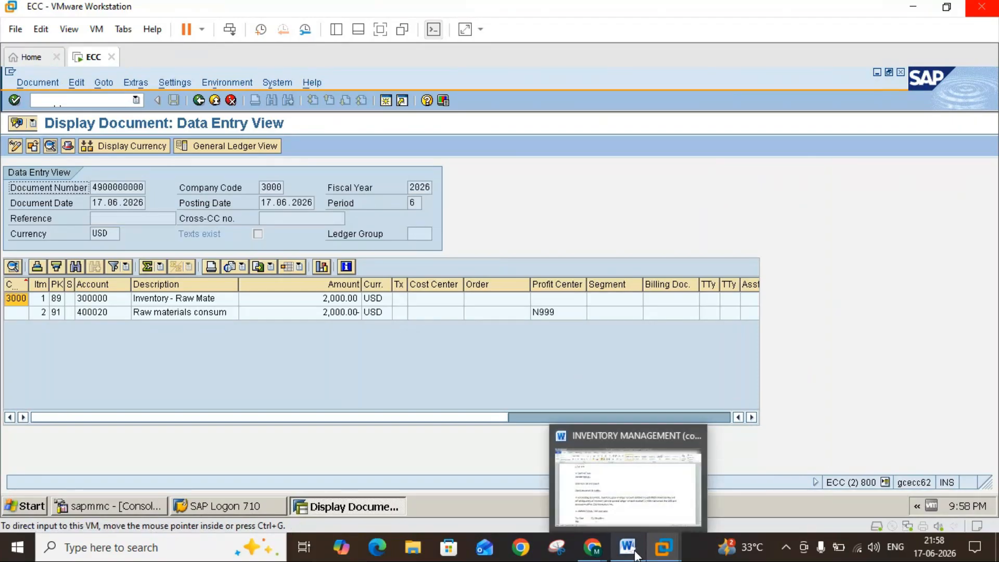
click(636, 555)
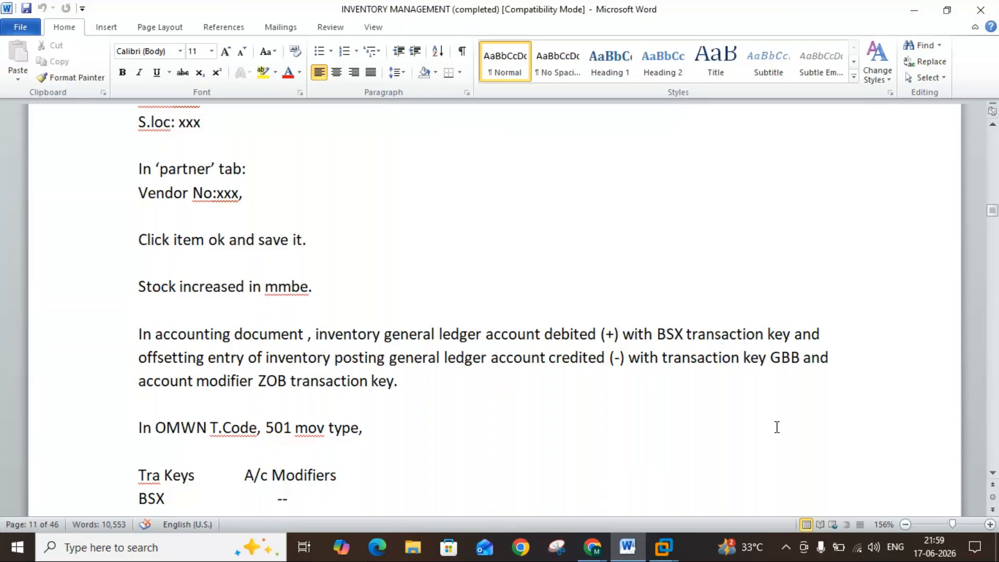
click(993, 474)
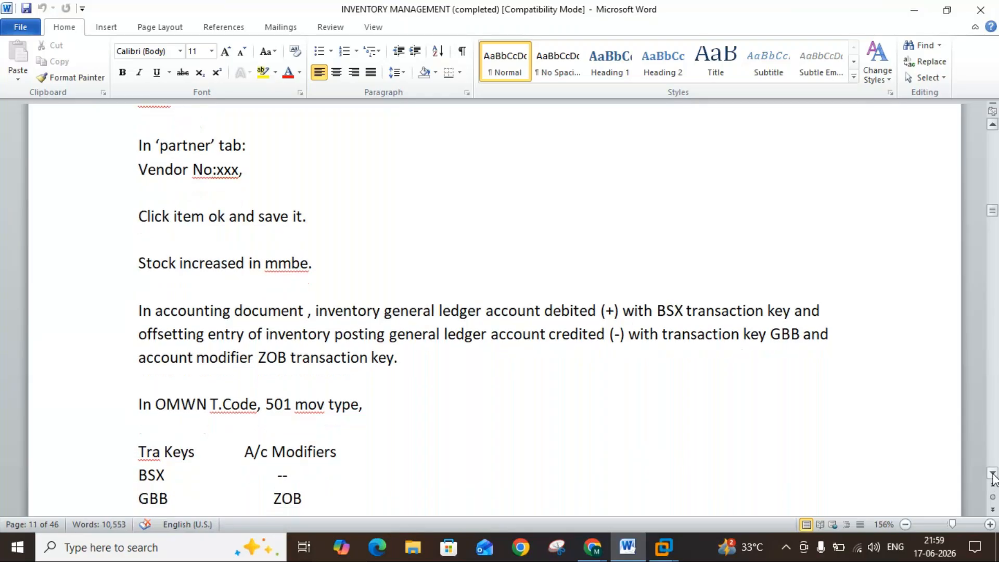
click(993, 475)
click(994, 475)
click(993, 475)
click(994, 475)
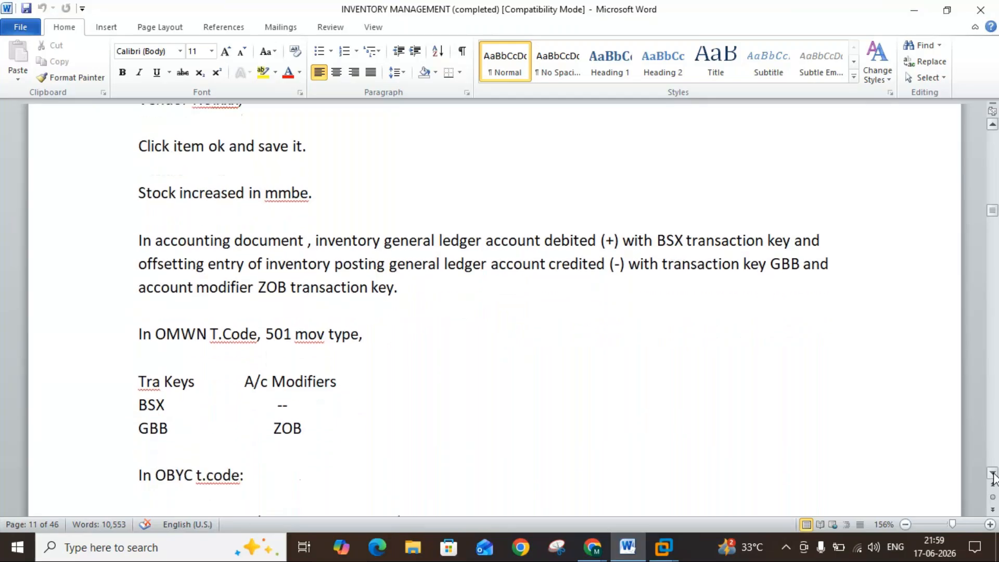
click(993, 475)
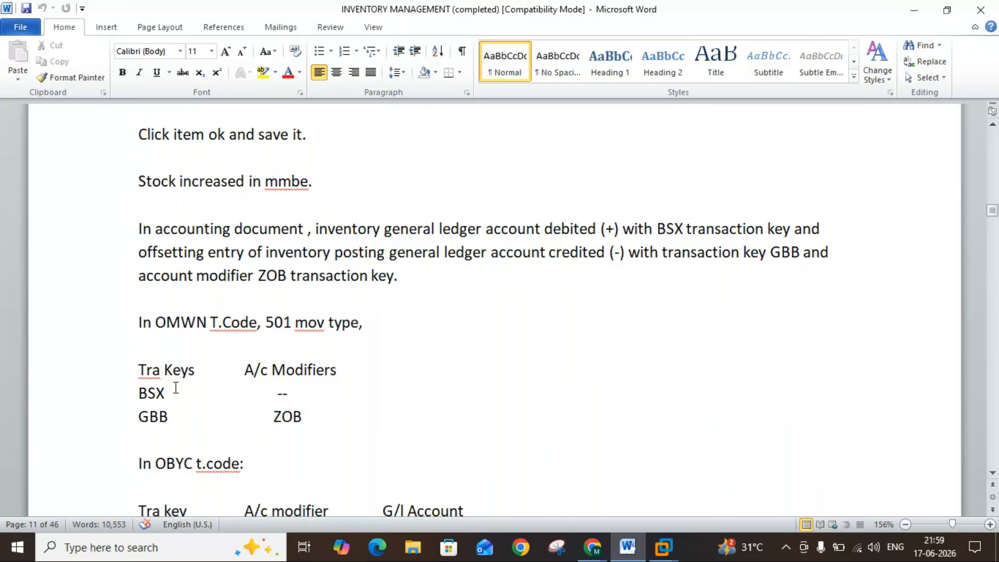
click(662, 546)
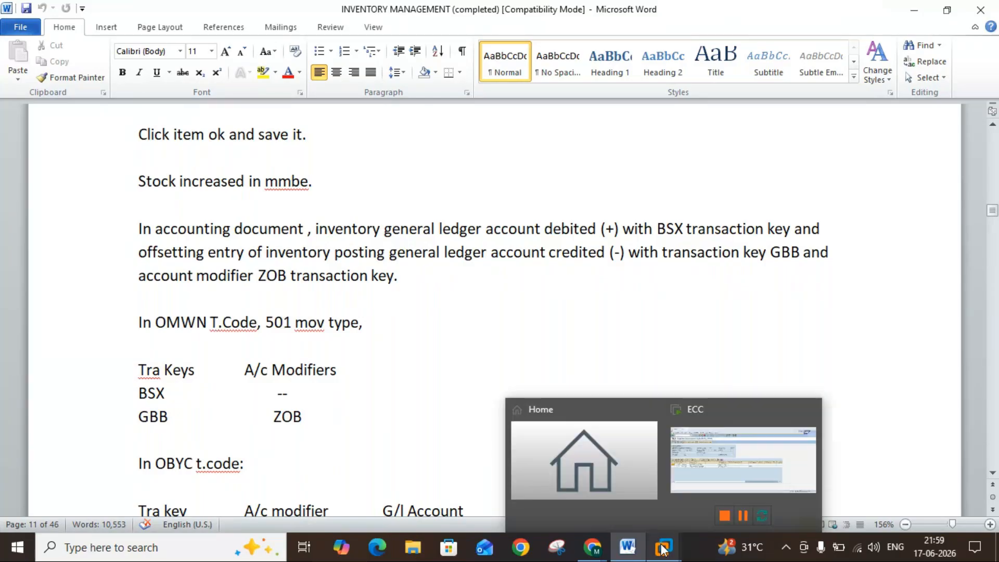
click(714, 485)
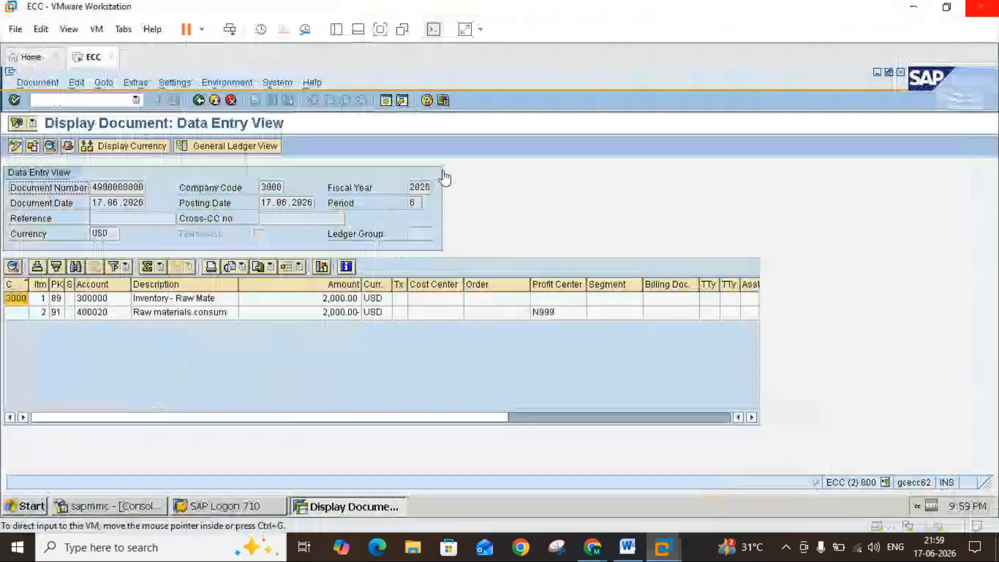
Step: Open a new SAP session and start transaction OMWN in it
click(385, 100)
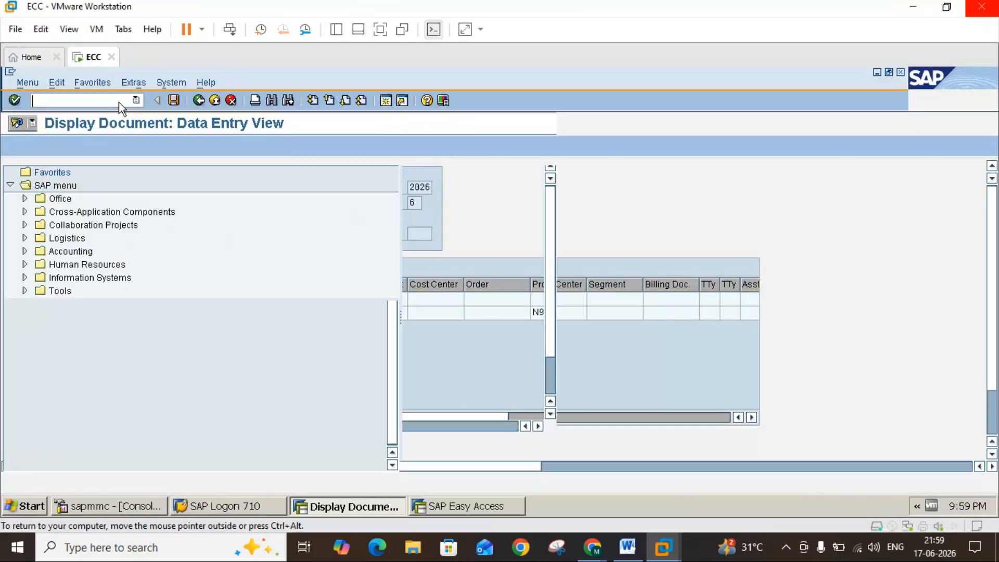
text(omwn)
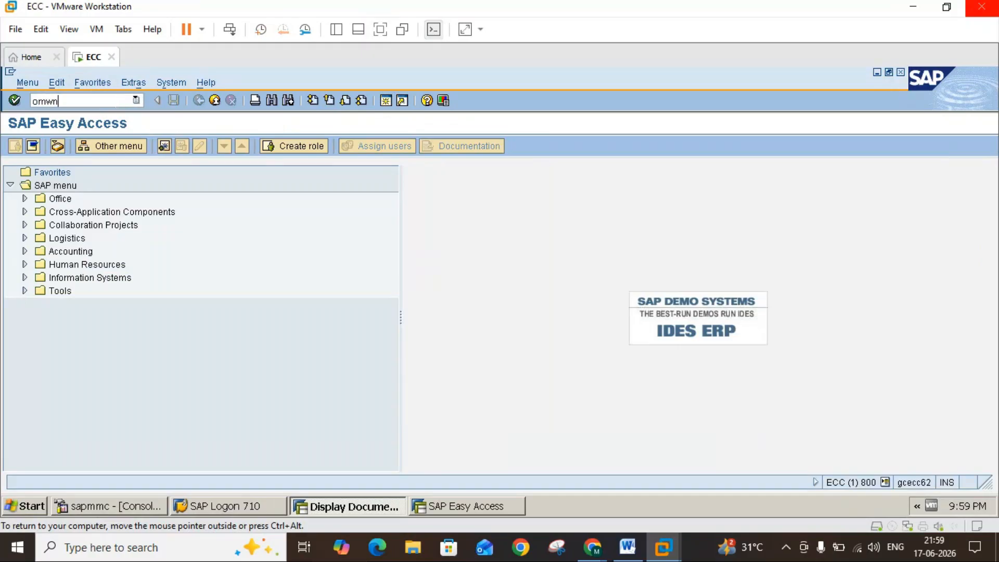
key(Return)
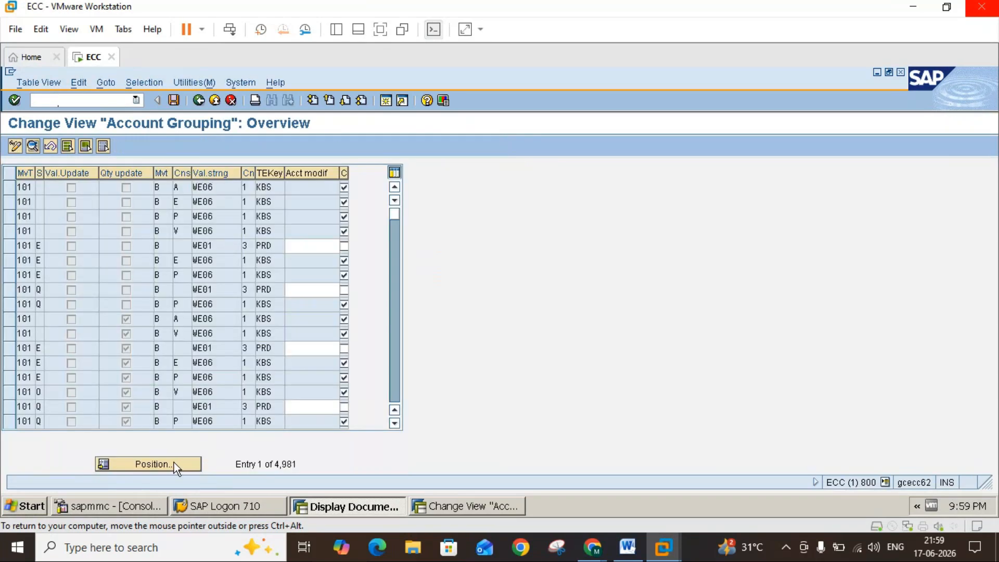
Step: Position the account grouping list at movement type 501 and open the details of its first entry
click(174, 462)
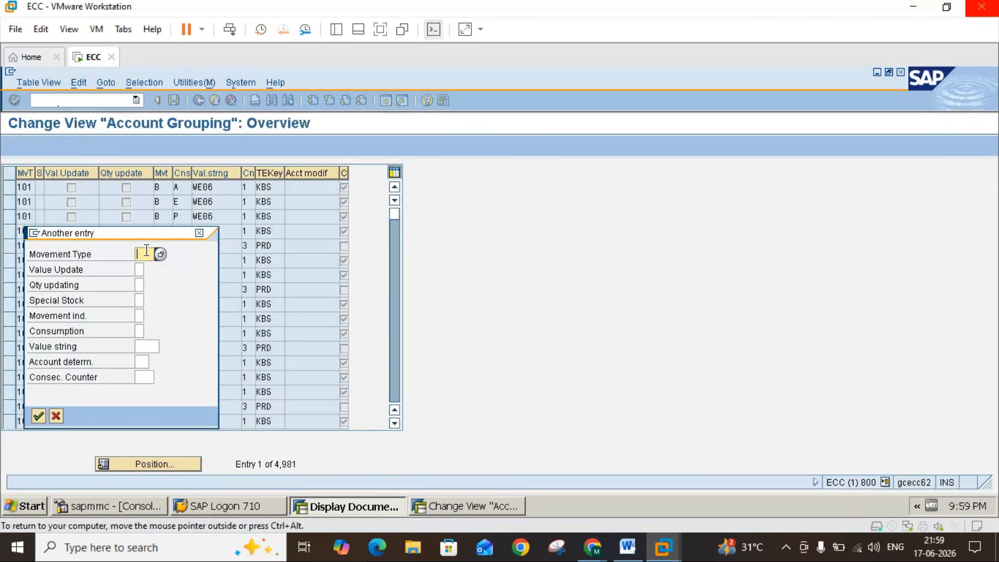
text(50)
key(Return)
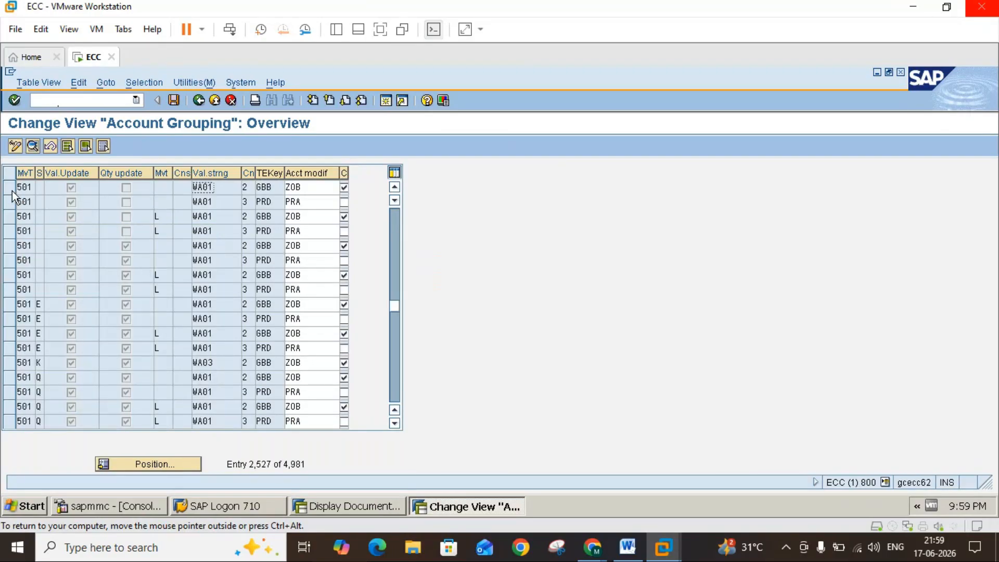
click(11, 190)
click(33, 147)
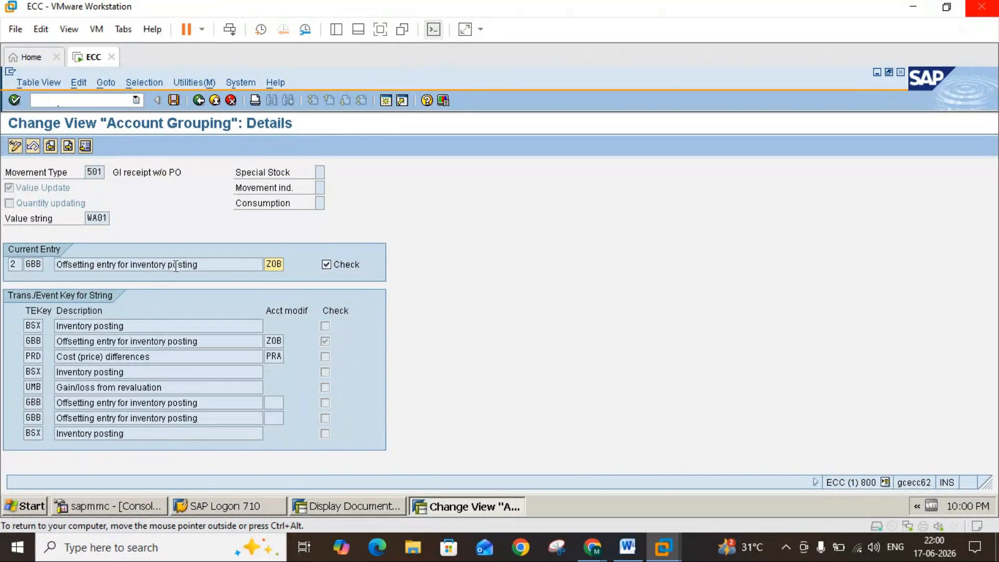
Step: Compare the ZOB account modifier of the current entry with the Word notes on the BSX and GBB posting keys, and return to SAP
double_click(273, 264)
click(628, 547)
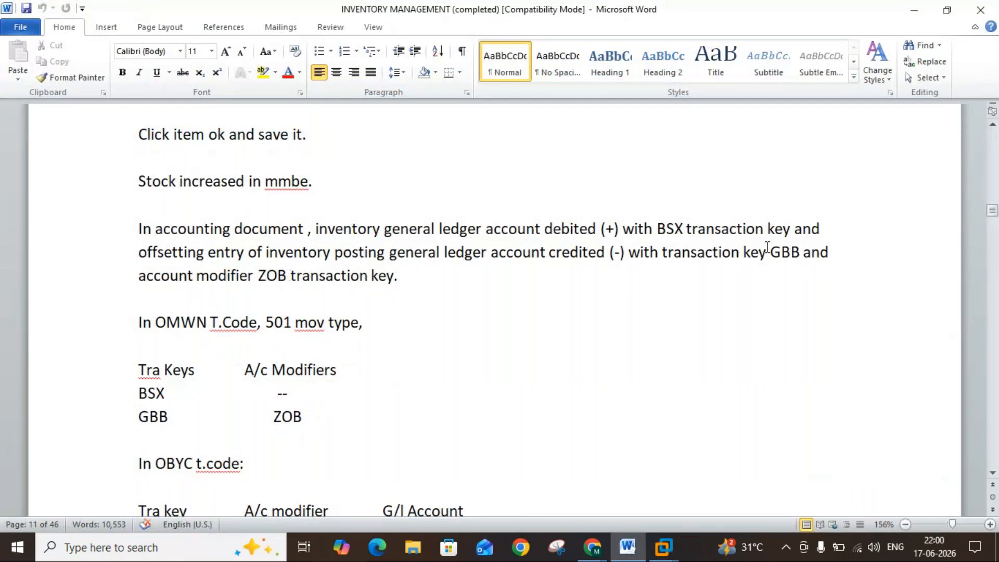
drag(770, 252, 794, 252)
triple_click(795, 252)
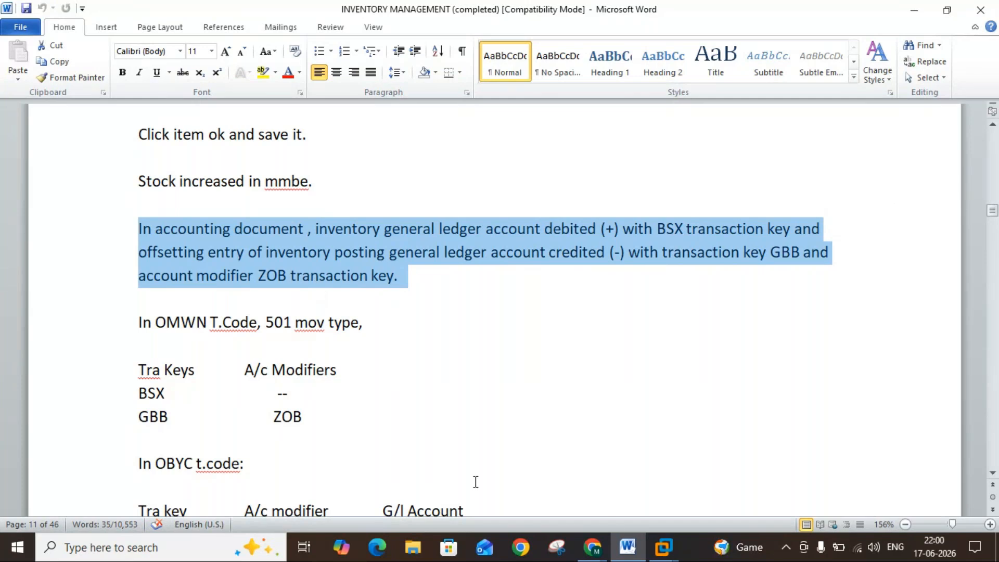
click(627, 547)
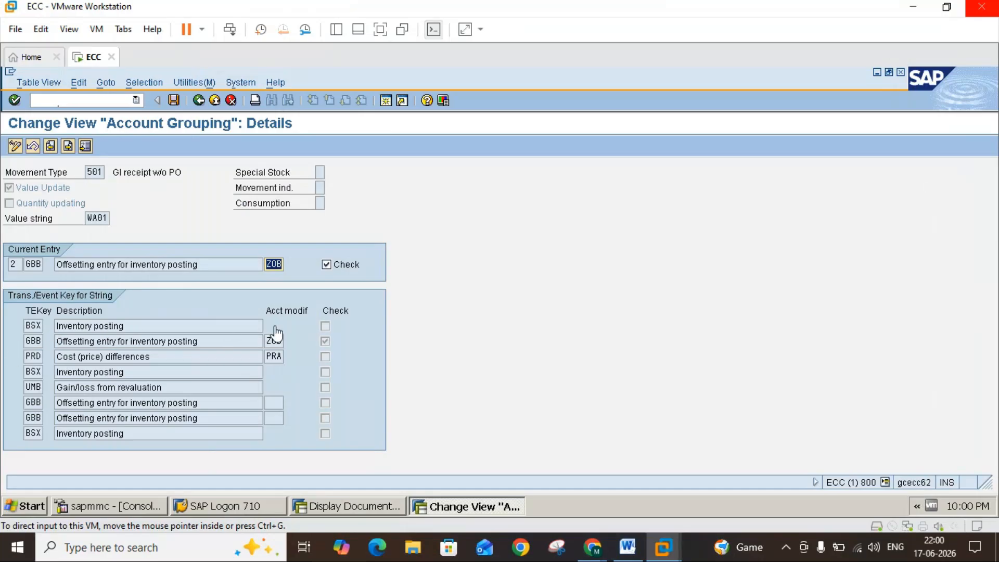
Step: Check the GBB and PRD keys with their account modifiers in value string WA01, and return to the account grouping overview
click(35, 351)
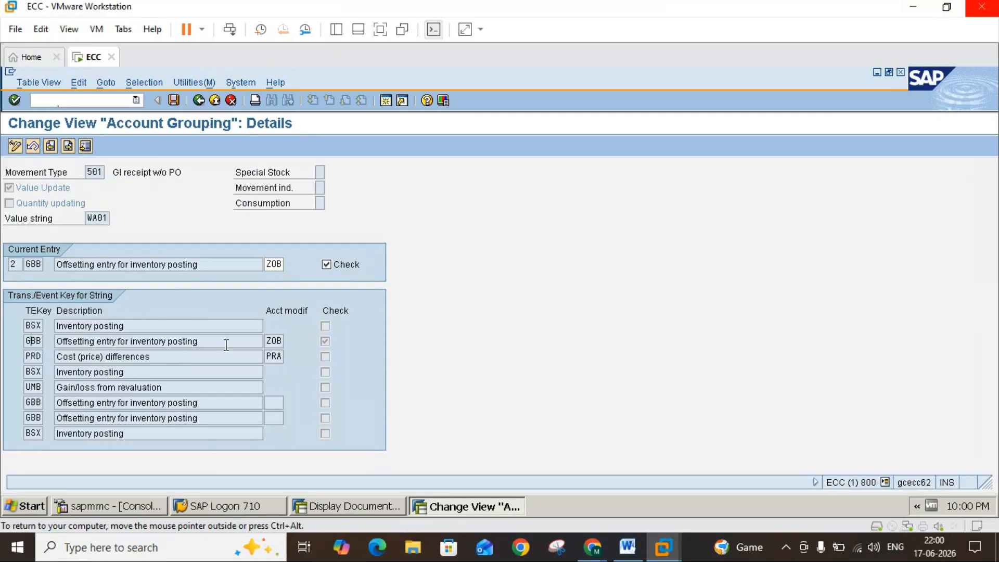
click(269, 342)
click(282, 358)
click(199, 102)
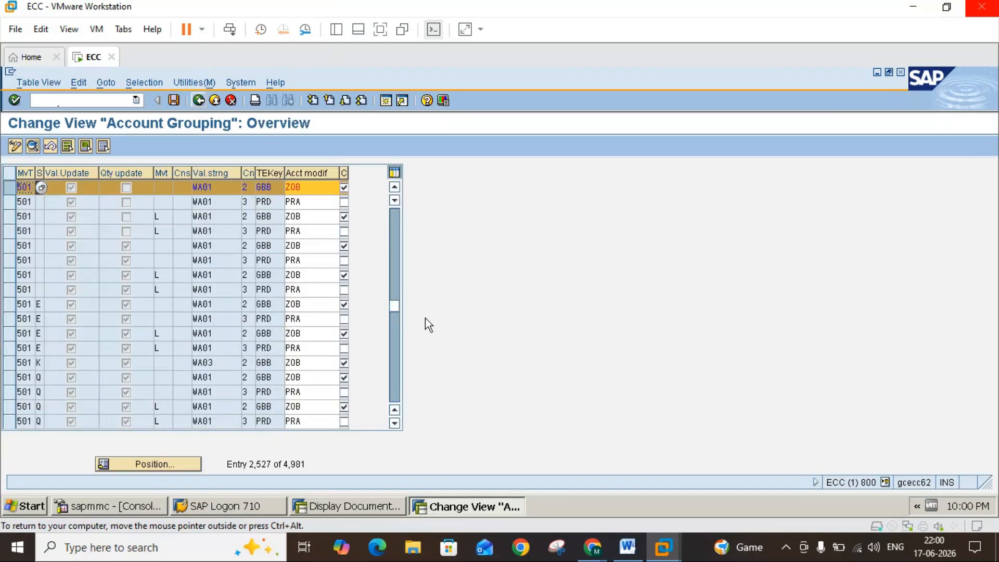
Step: Switch to Word, read the OBYC notes on G/L accounts for the BSX and GBB keys, and return to SAP
click(628, 547)
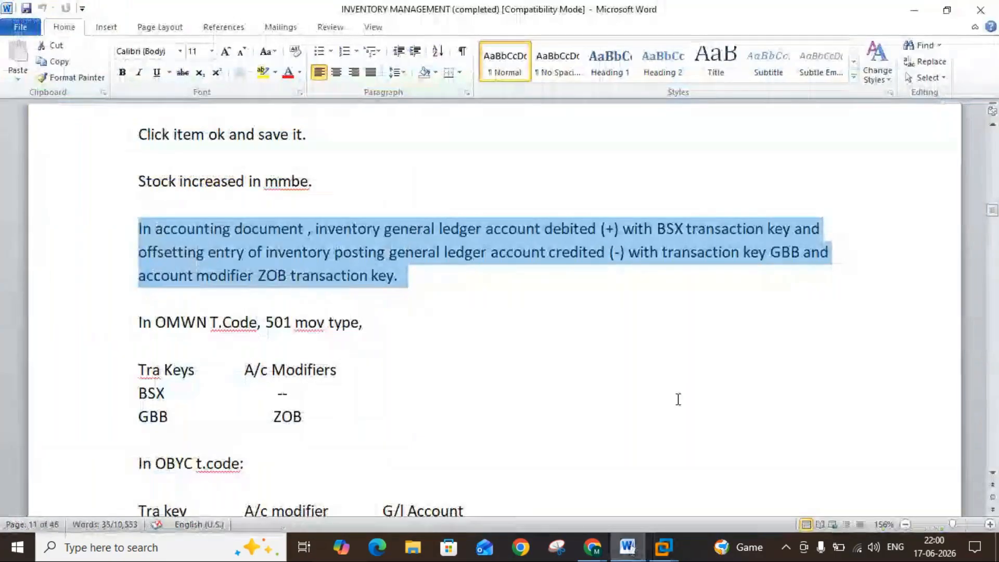
scroll(994, 468, down, 6)
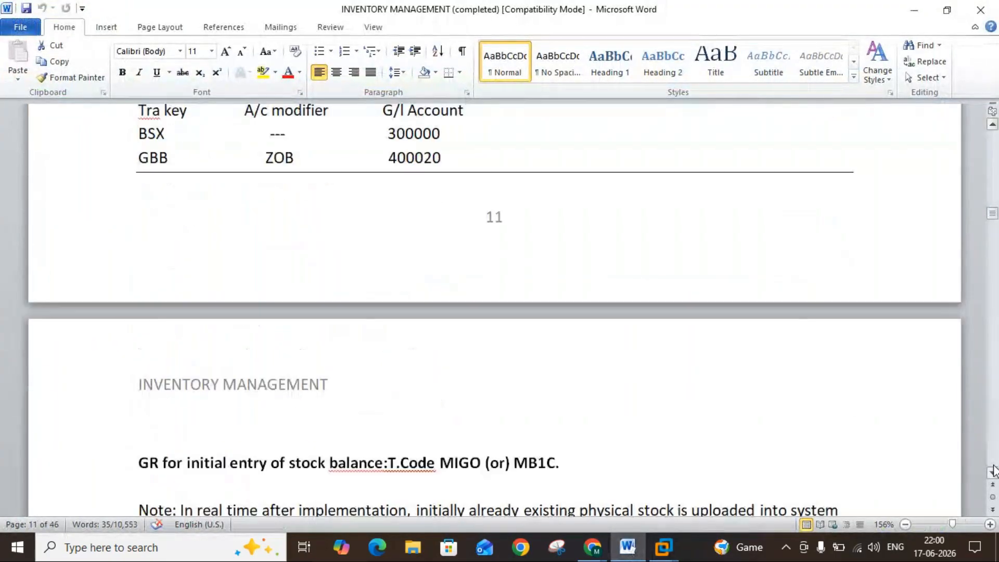
click(992, 125)
click(993, 125)
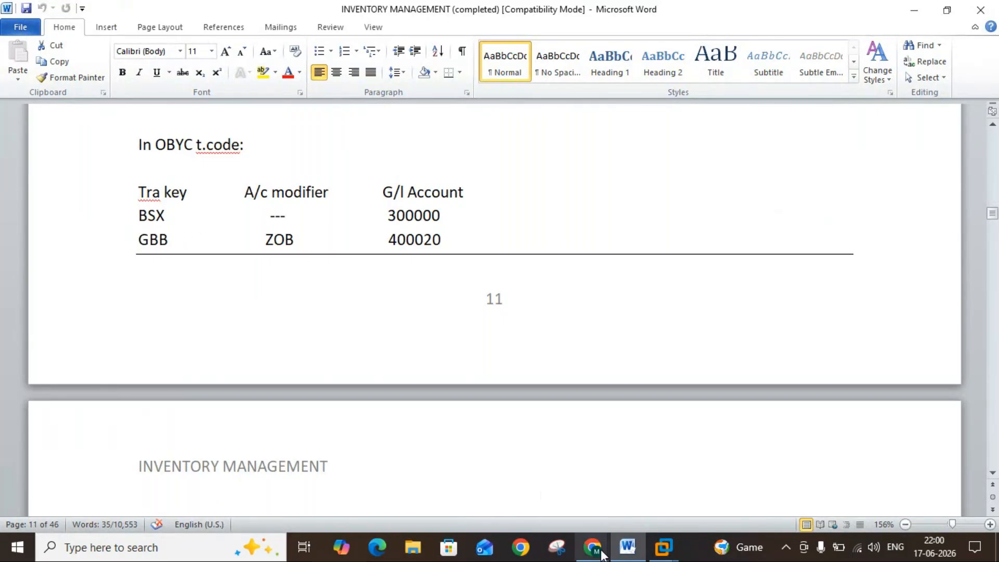
mouse_move(625, 547)
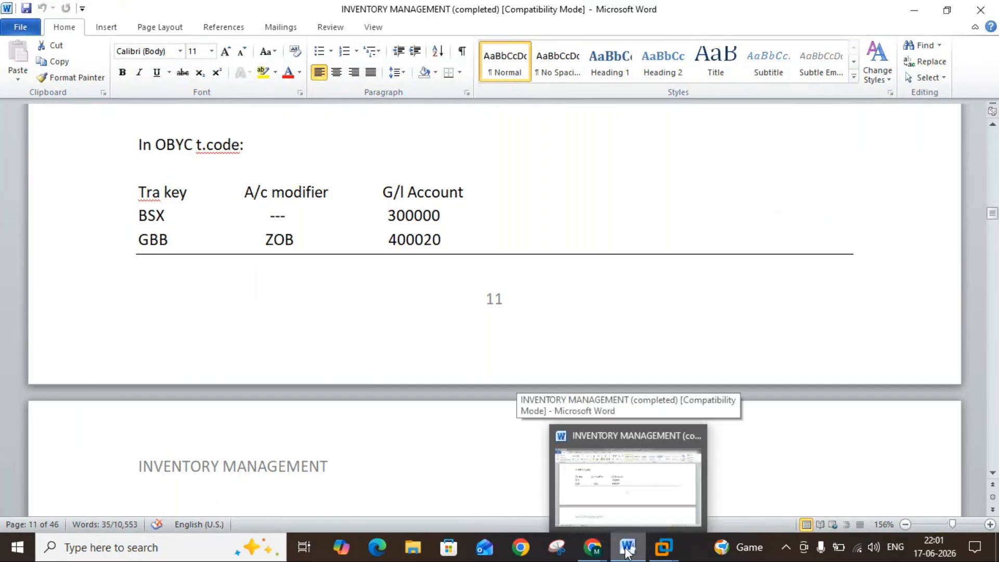
click(627, 549)
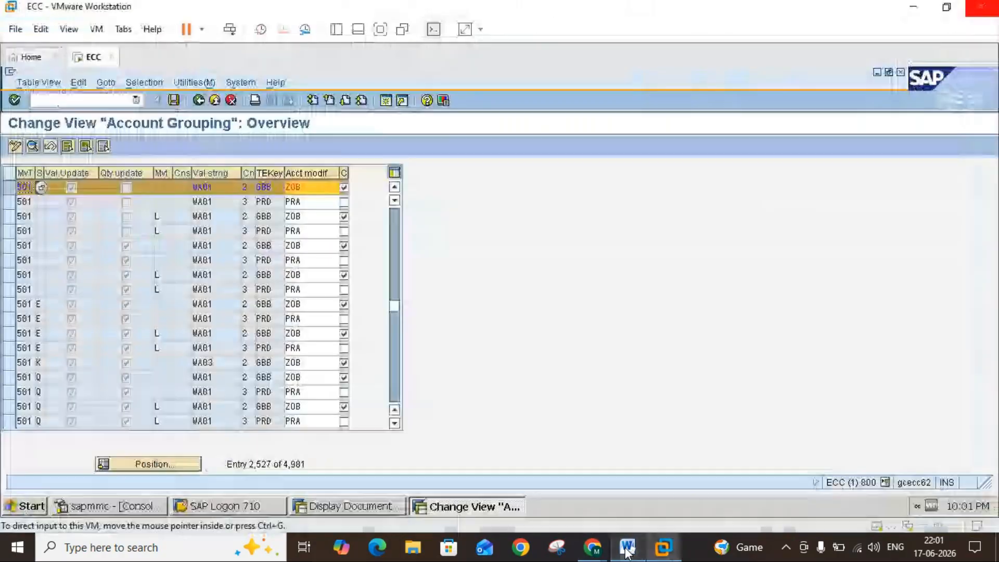
Step: Exit the account grouping view and start transaction OBYC, glancing at the OBYC notes in Word while it loads
click(215, 100)
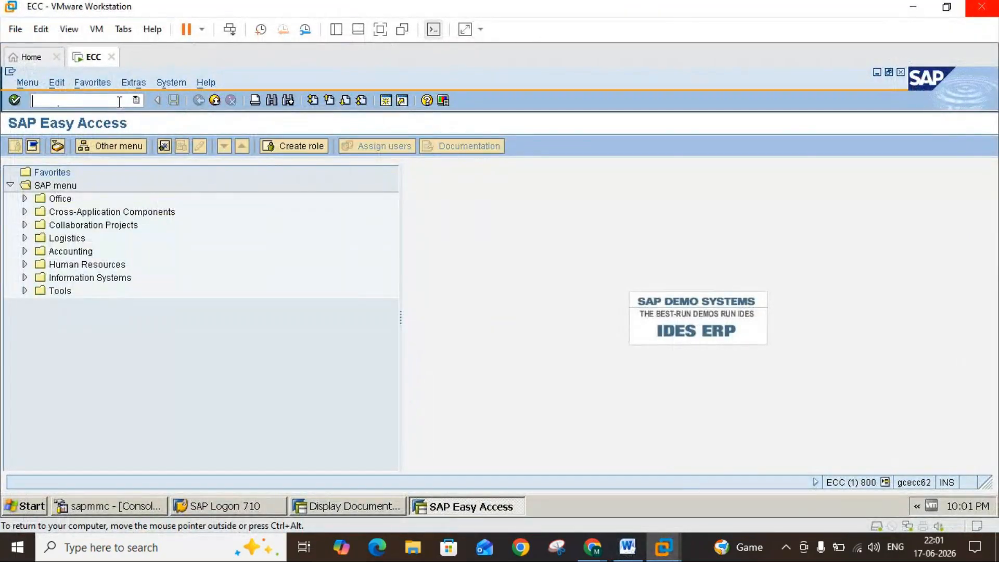
text(obyc)
key(Return)
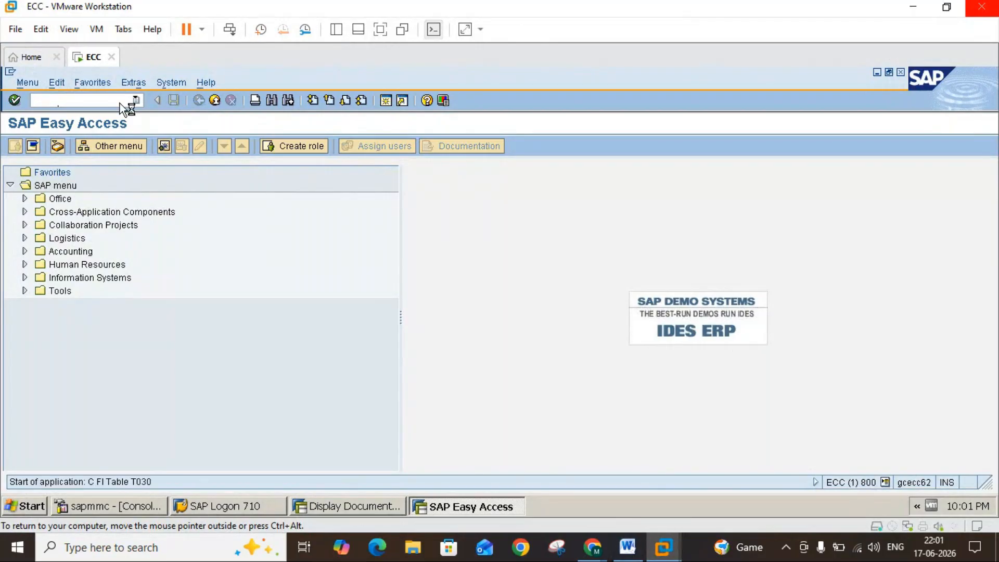
click(625, 555)
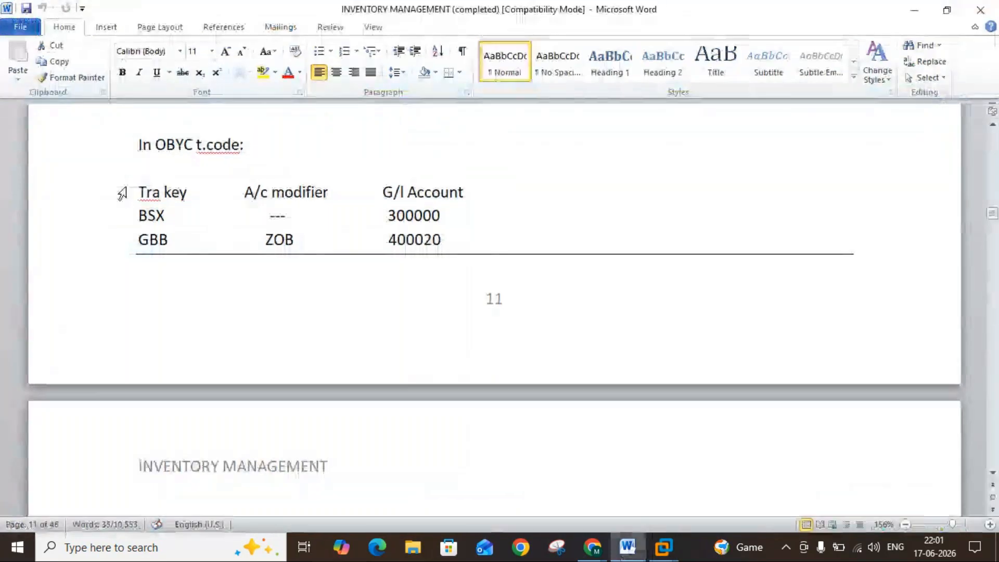
click(635, 556)
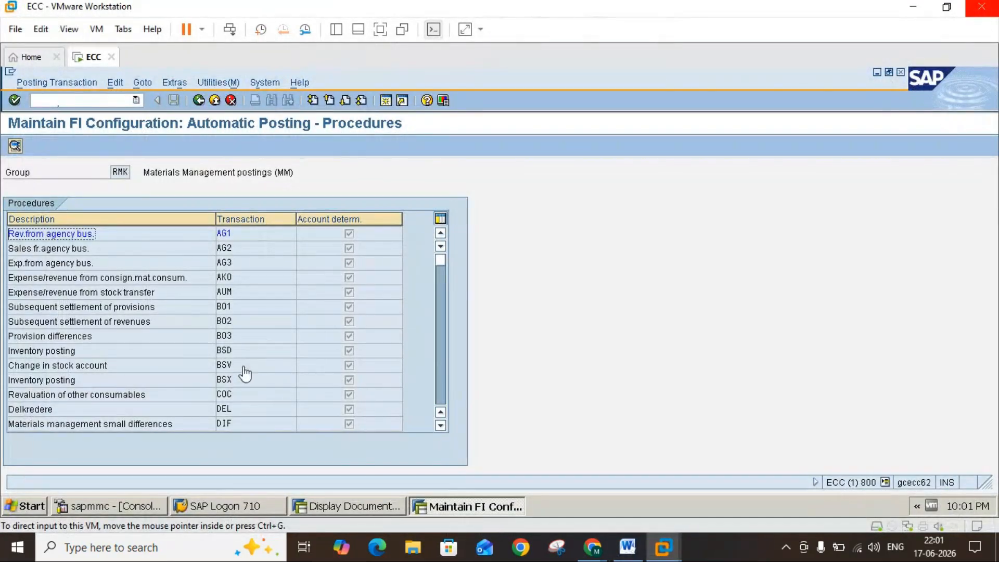
Step: Open the account assignment of inventory posting procedure BSX for chart of accounts CAUS
click(228, 390)
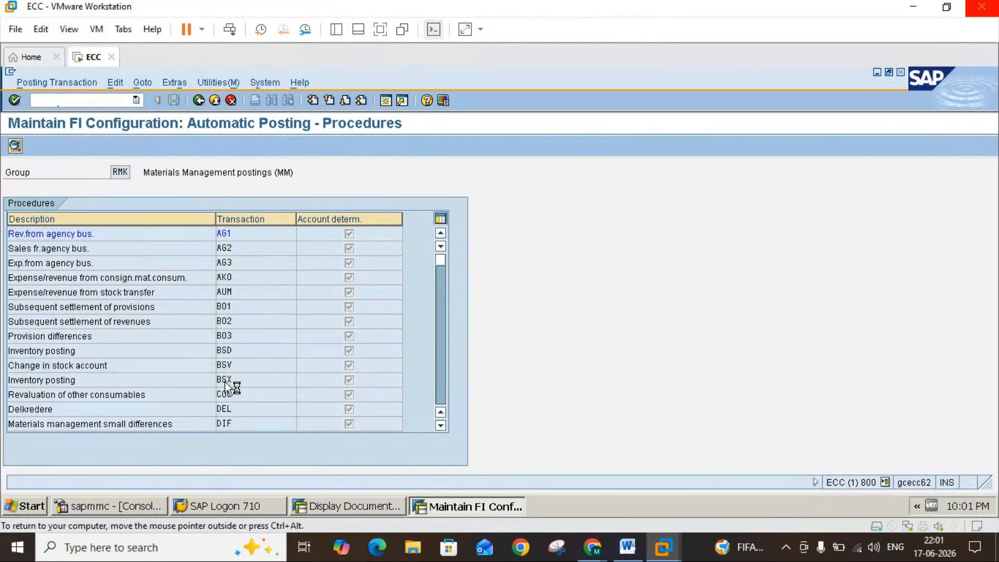
double_click(224, 382)
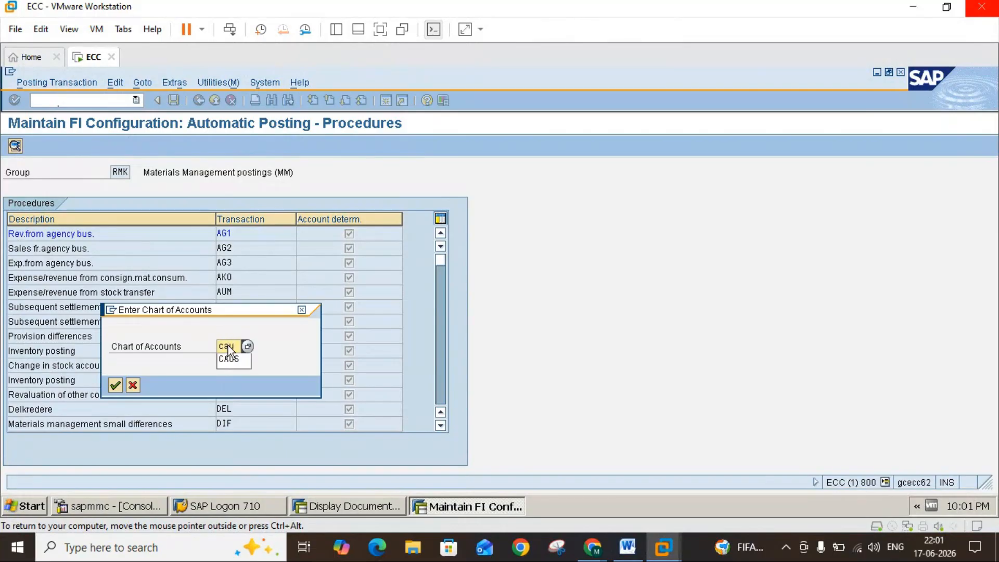
key(Down)
click(118, 391)
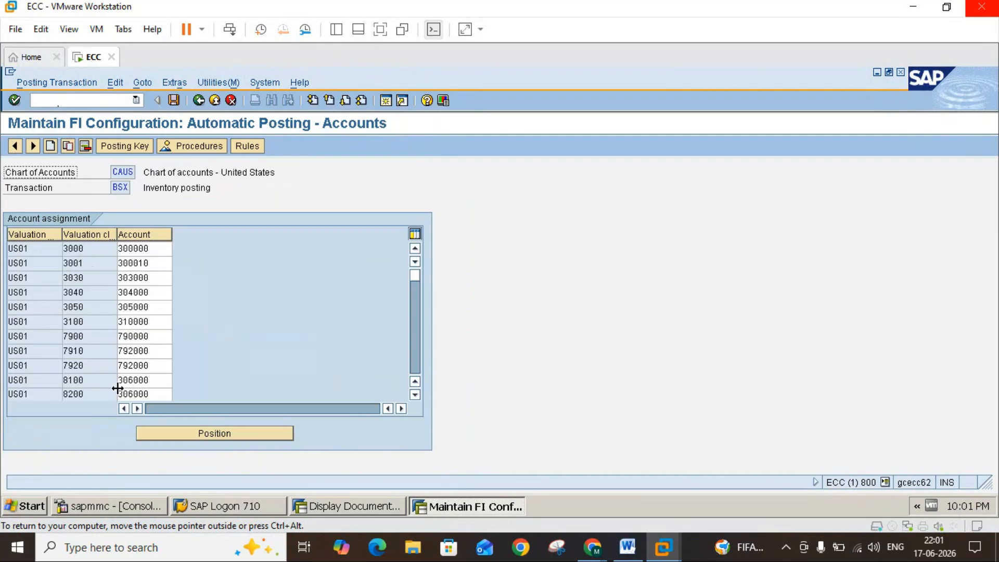
Step: Compare the BSX account for US01 and valuation class 3000 with the Word notes, and return to the procedures list
click(627, 555)
click(626, 555)
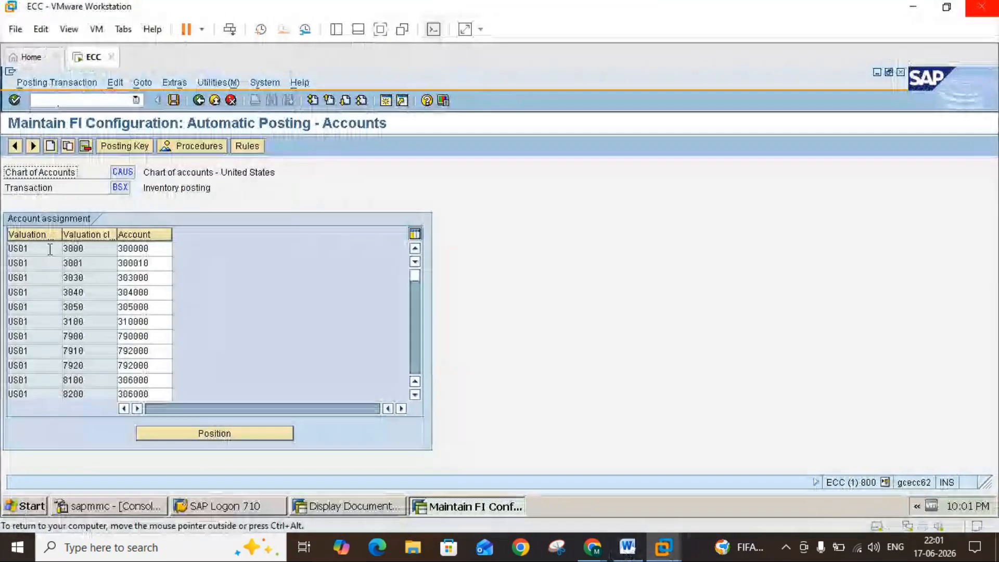
click(134, 252)
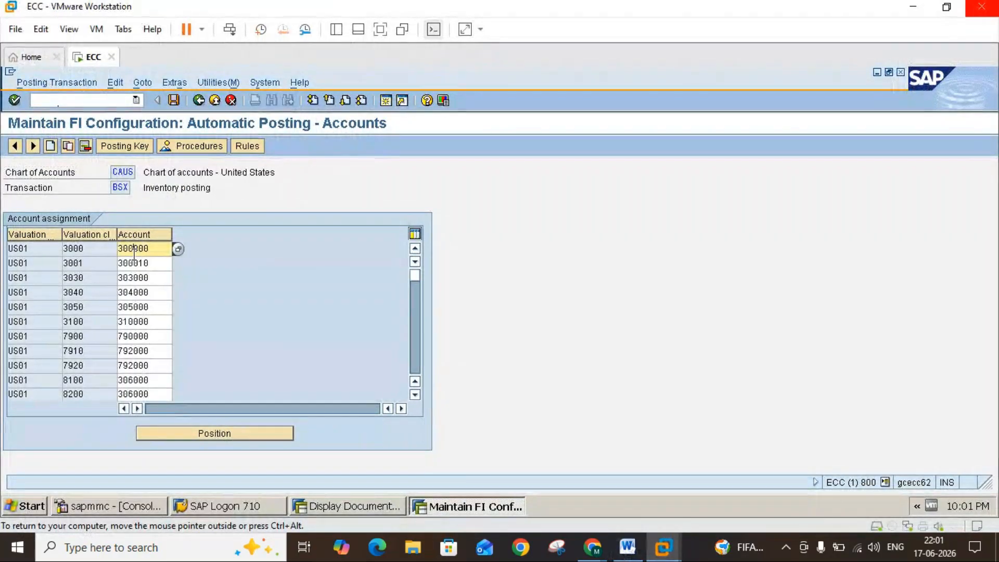
click(625, 551)
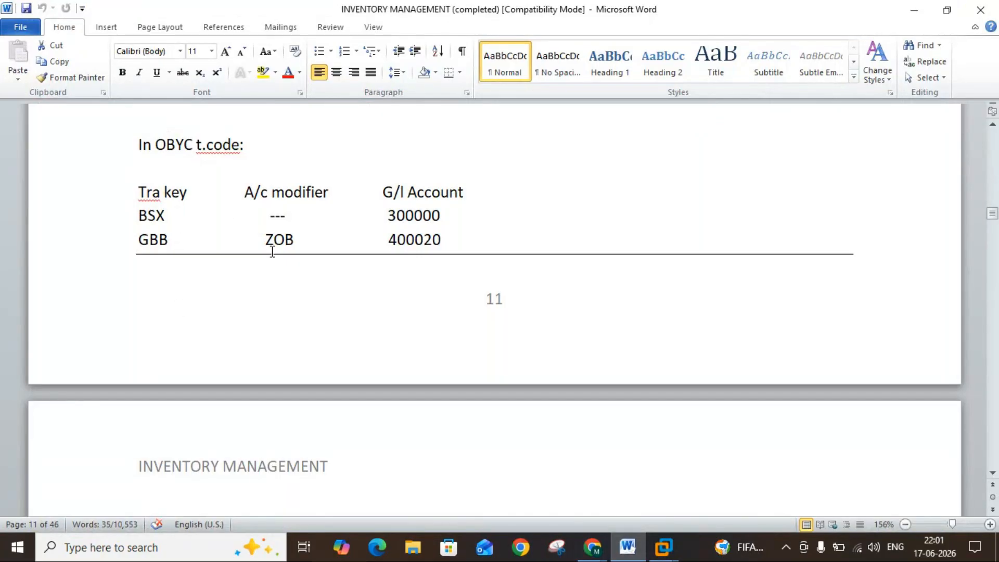
click(626, 550)
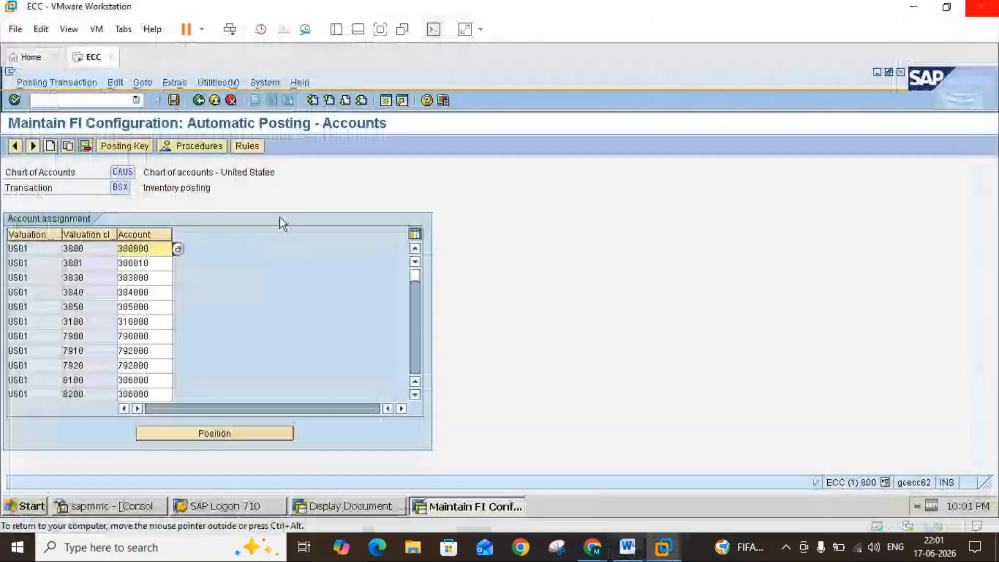
click(198, 101)
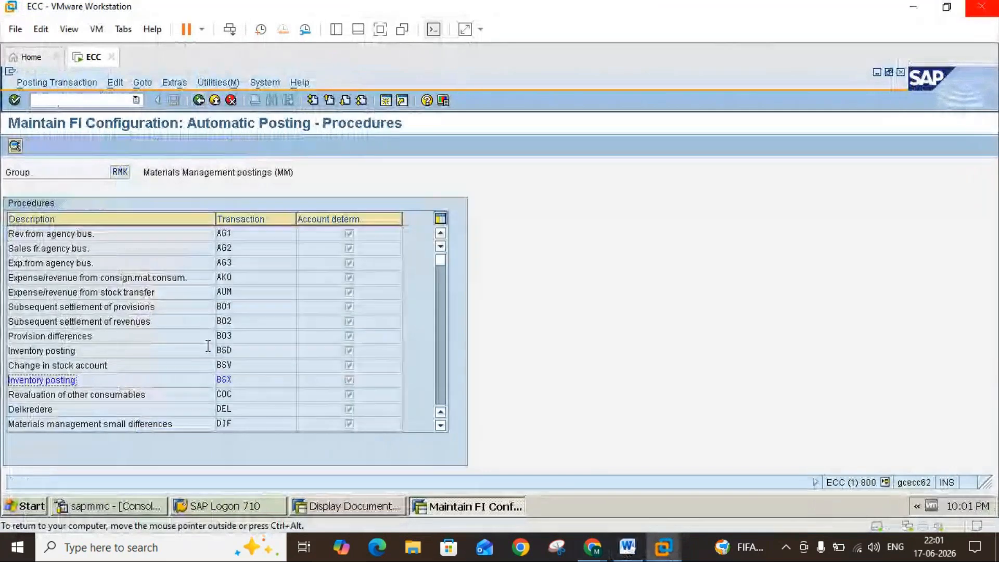
Step: Find the offsetting entry for inventory posting, transaction GBB, in the procedures list and open its account assignment
click(444, 395)
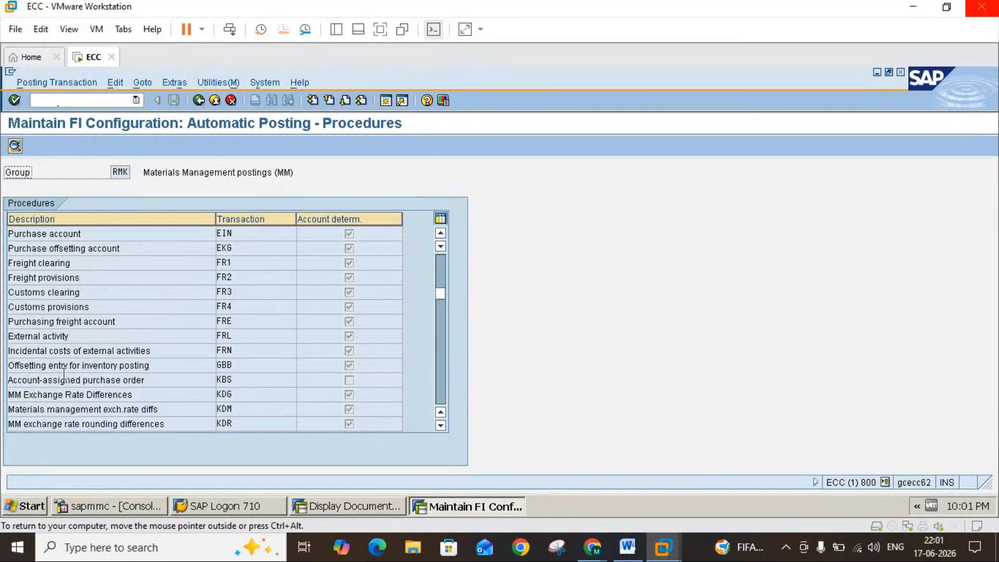
click(148, 365)
drag(148, 365, 32, 365)
click(30, 365)
double_click(225, 365)
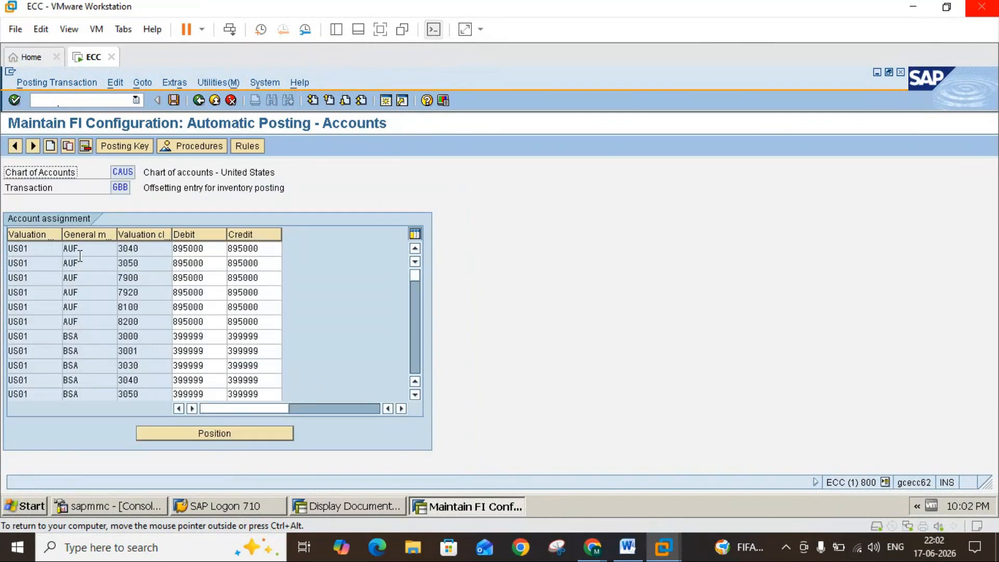
Step: Look up the G/L account for transaction key GBB with account modifier ZOB in the Word notes, and return to SAP
click(627, 546)
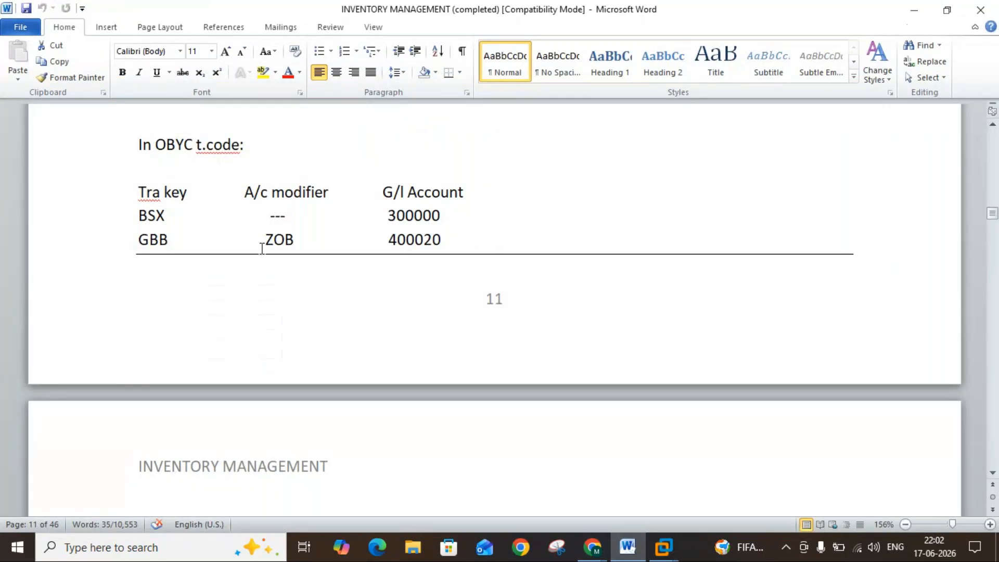
drag(388, 244, 443, 245)
click(444, 246)
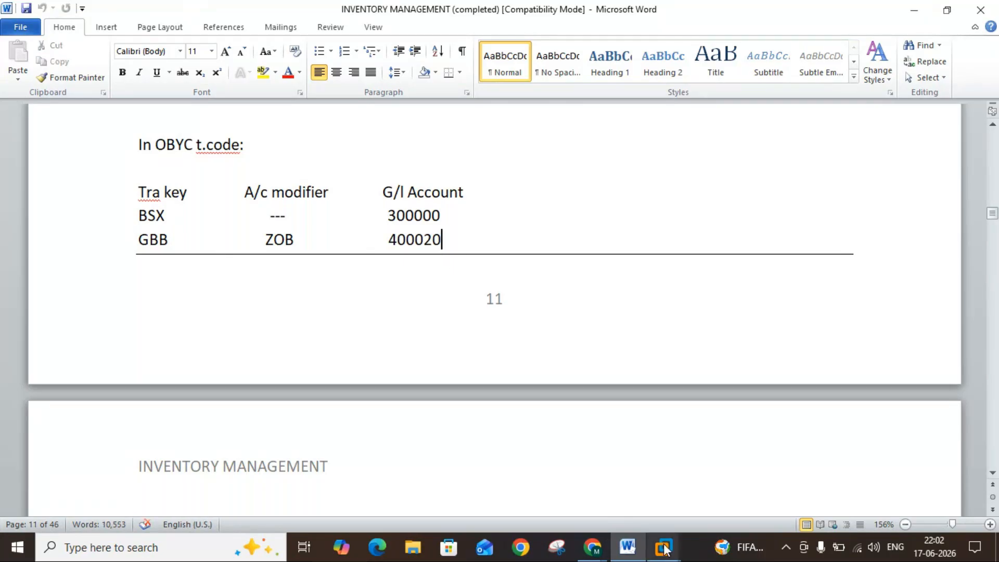
click(620, 547)
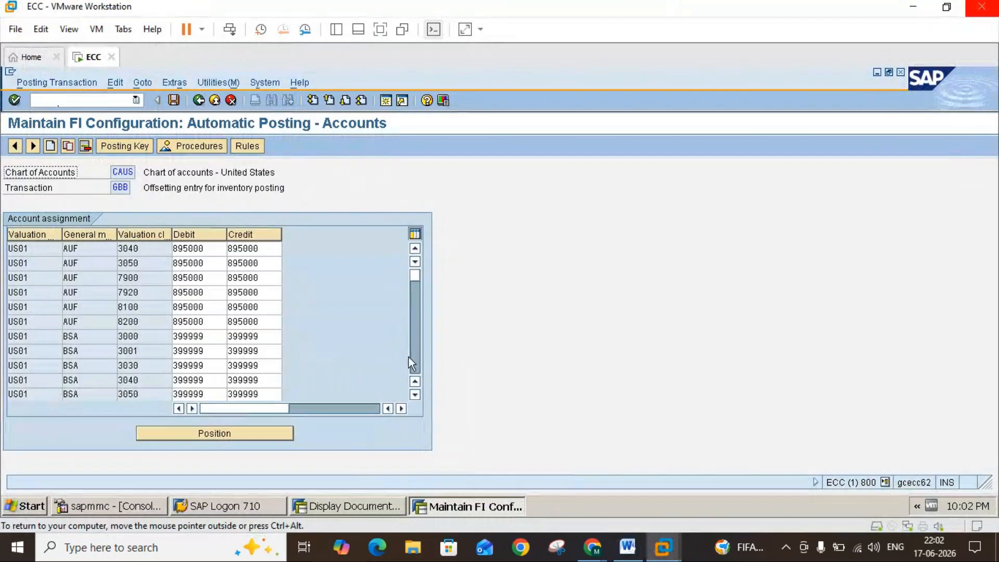
Step: Find the ZOB rows of valuation grouping USRE in the GBB account assignment and check their debit and credit accounts
scroll(413, 356, down, 10)
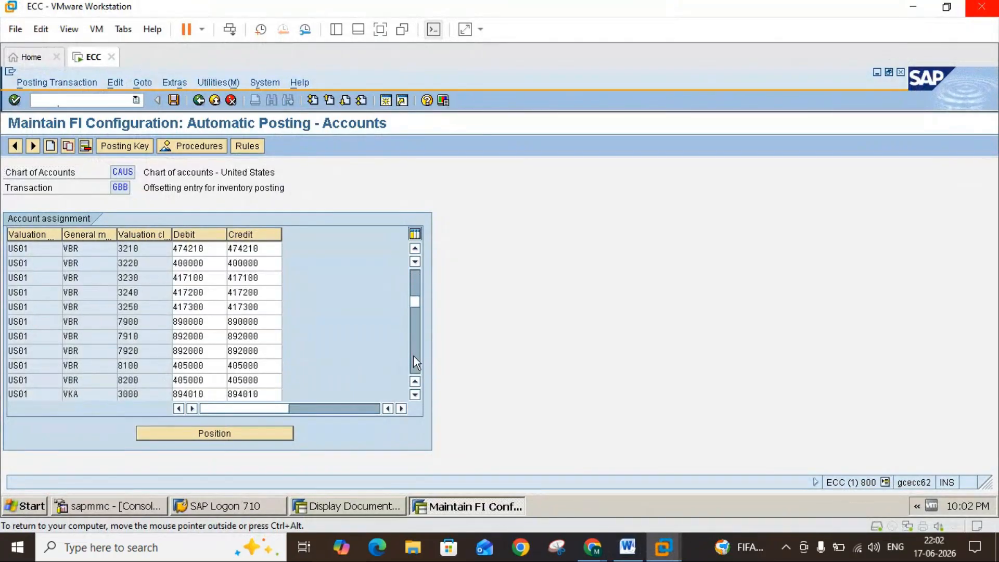
scroll(413, 356, down, 10)
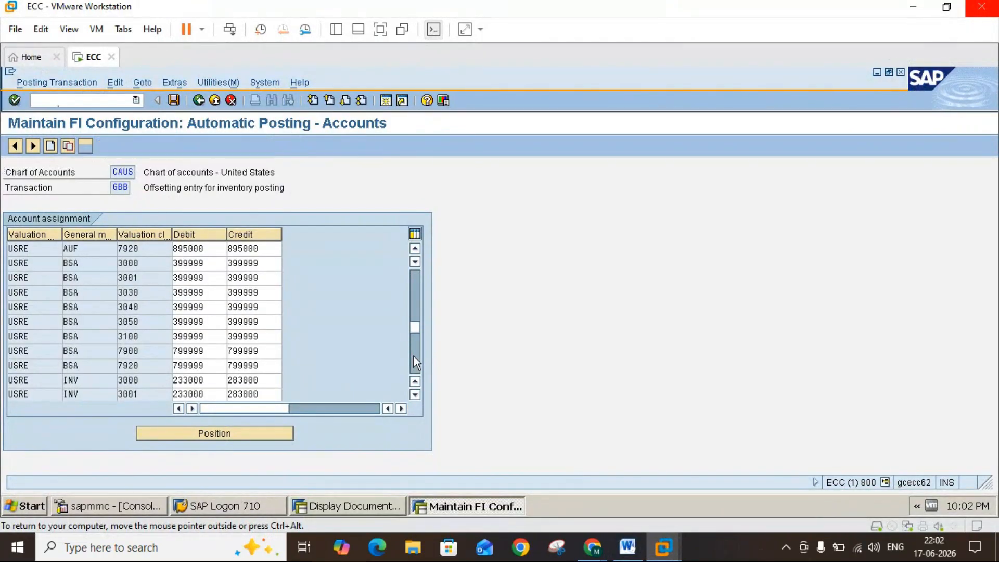
scroll(414, 356, down, 10)
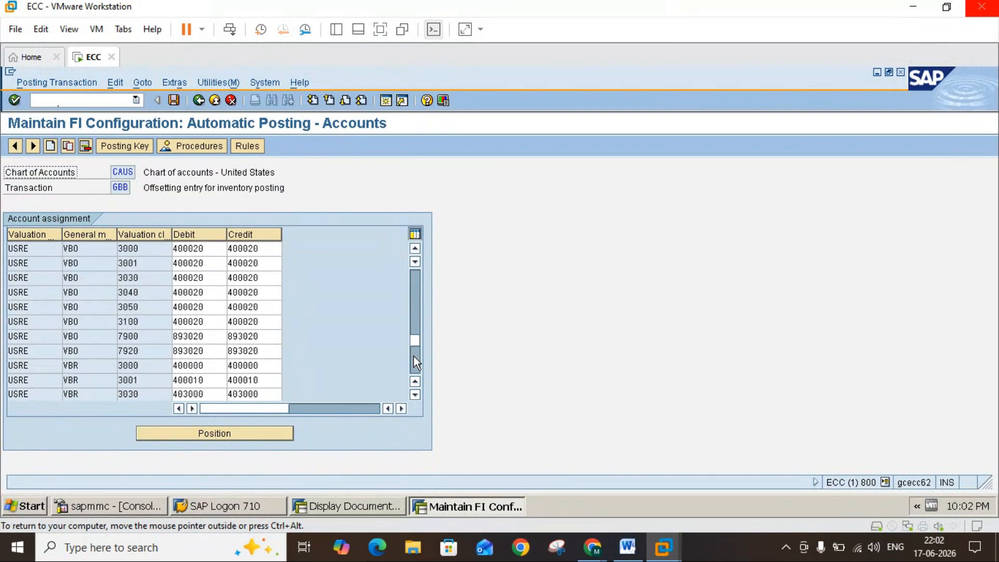
click(417, 363)
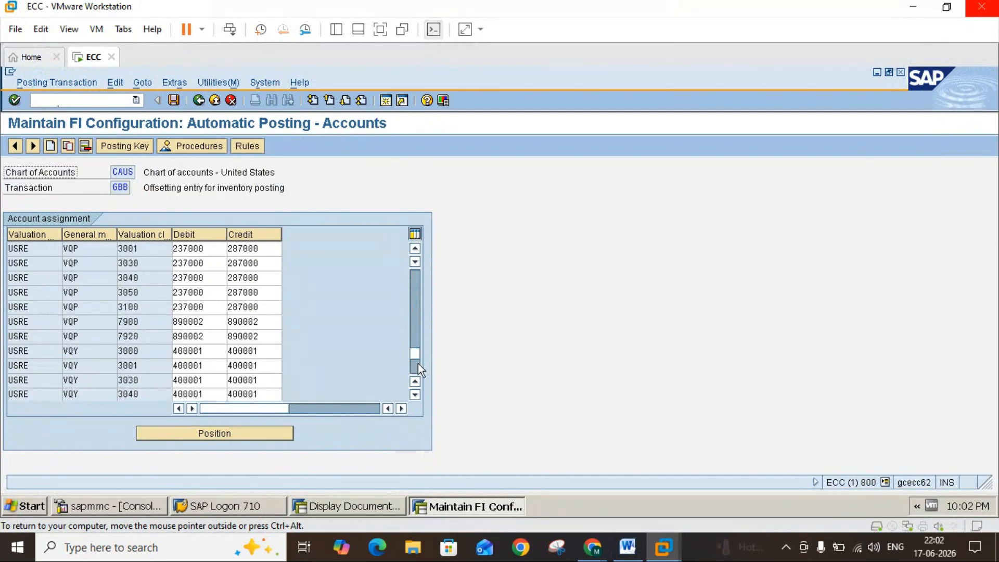
click(417, 364)
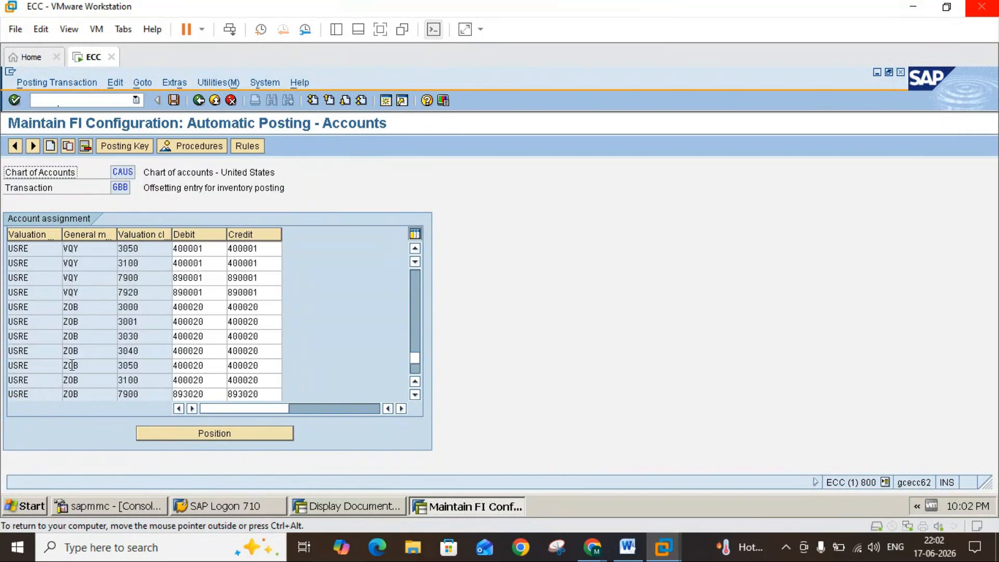
double_click(229, 322)
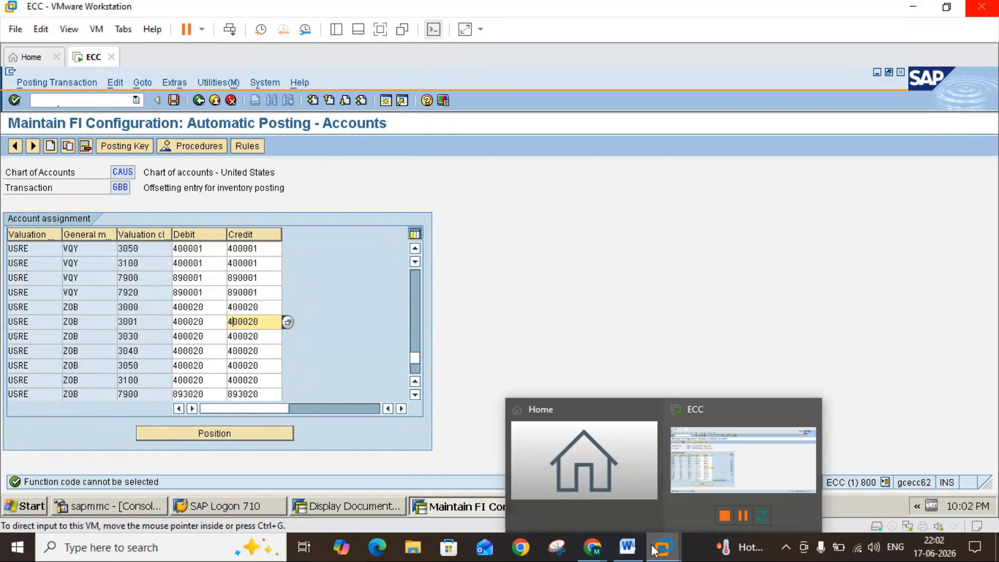
Step: Read the Word notes on goods receipt for initial entry of stock balance, including the LSMW and BDC remark
click(621, 550)
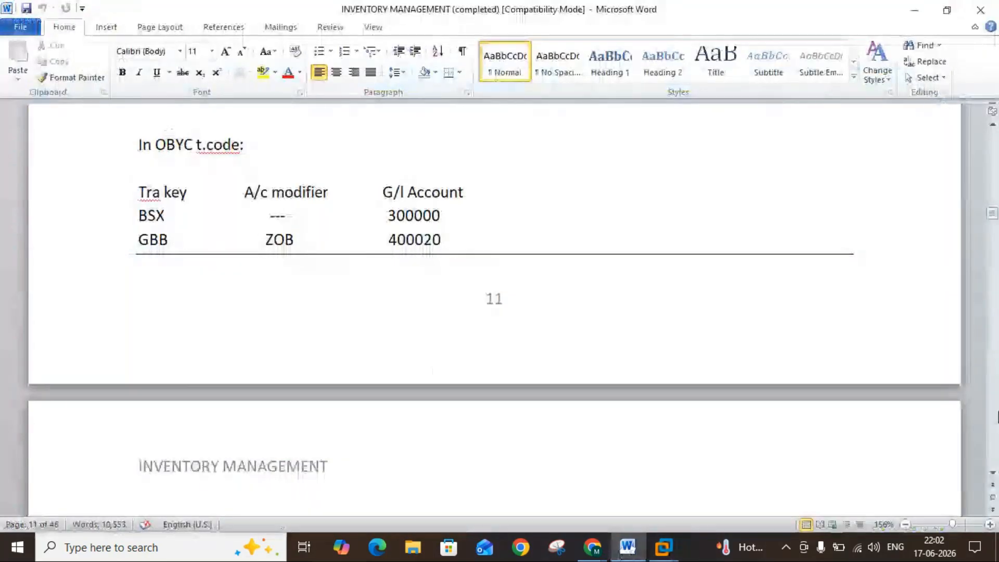
click(993, 474)
scroll(992, 474, down, 4)
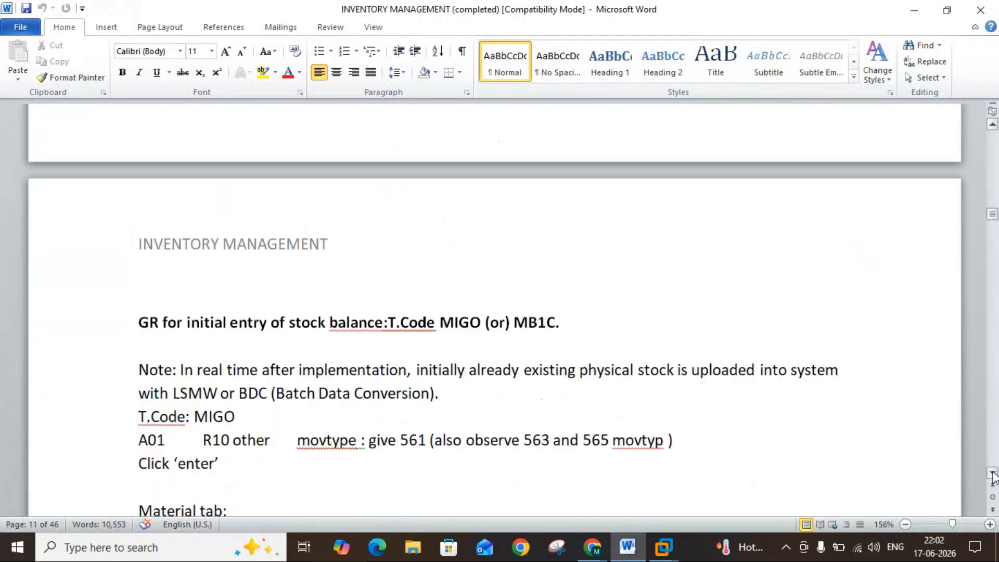
scroll(993, 474, down, 3)
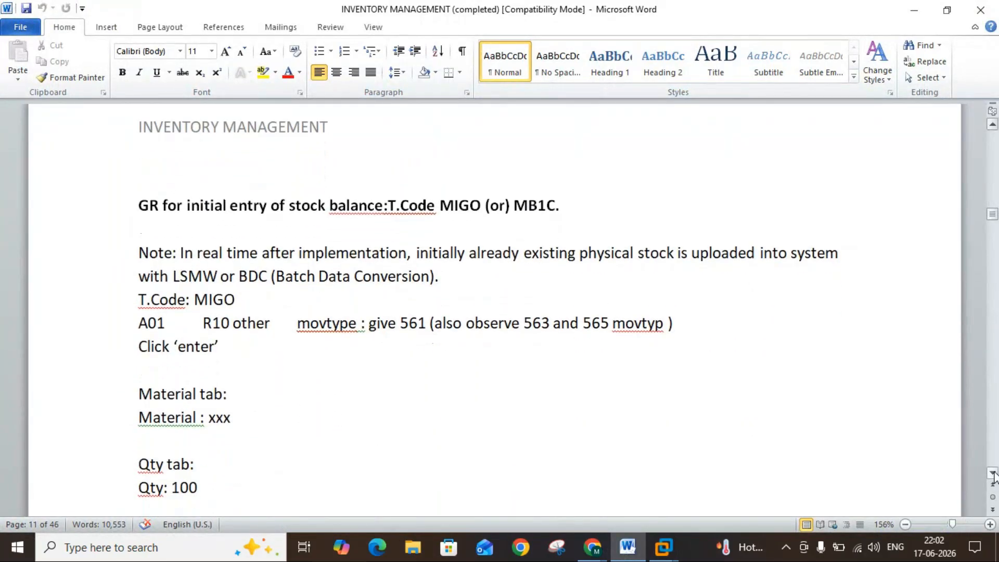
scroll(992, 475, down, 1)
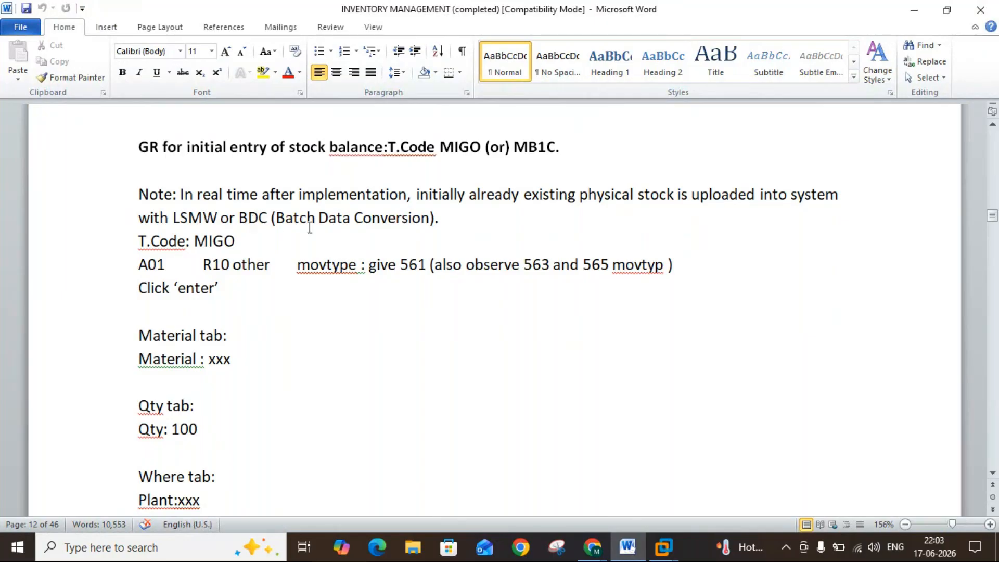
click(237, 219)
click(259, 222)
Step: Return to SAP, leave the OBYC account maintenance and start transaction MIGO
mouse_move(663, 547)
click(704, 492)
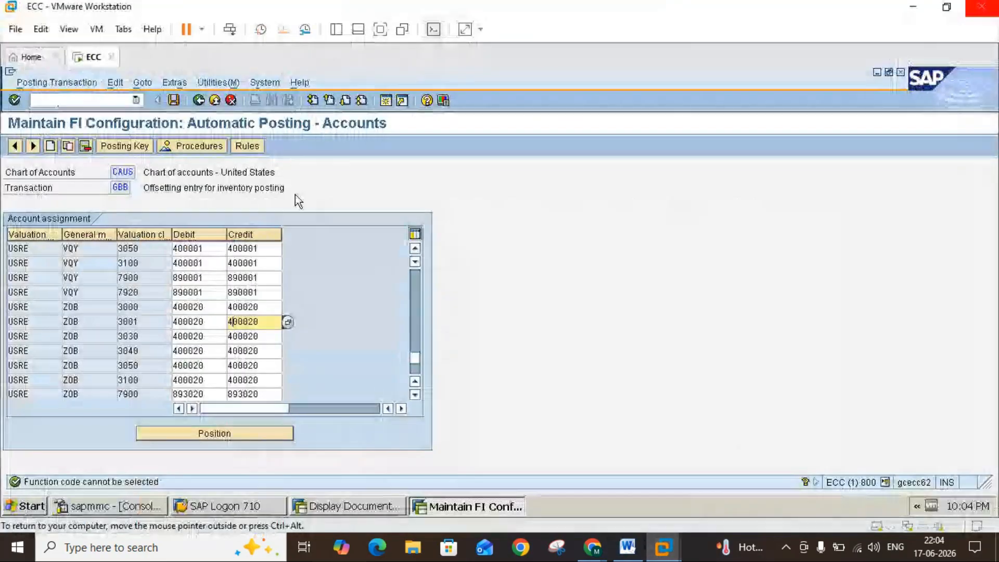
click(215, 101)
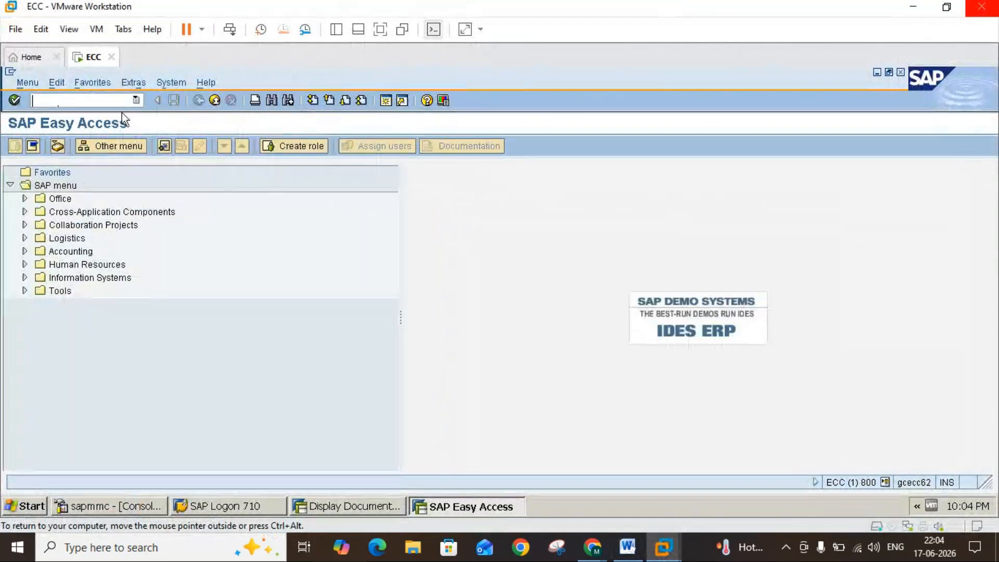
text(migo)
key(Return)
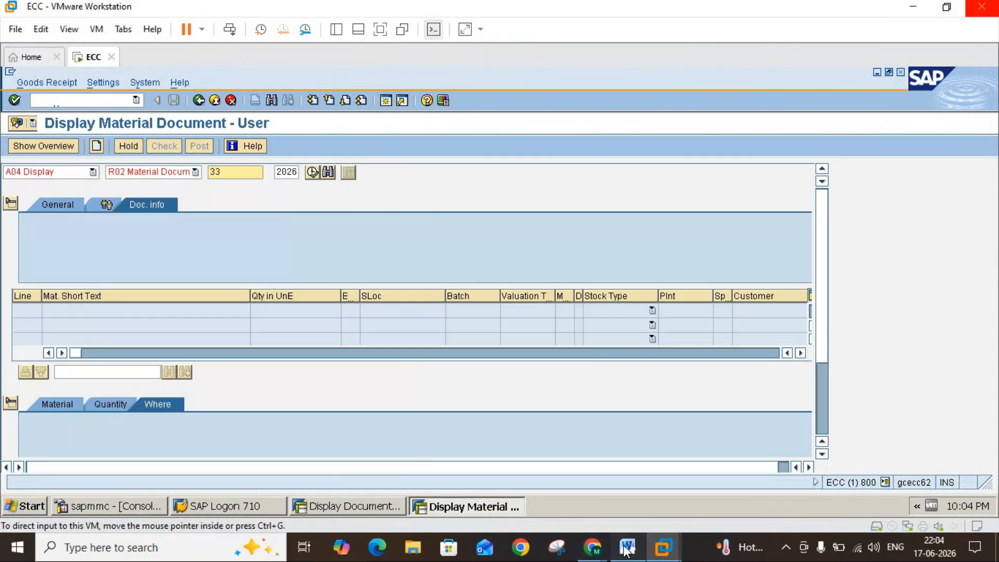
Step: Glance at the Word notes and set the MIGO transaction to A01 Goods Receipt with reference R10 Other
click(625, 547)
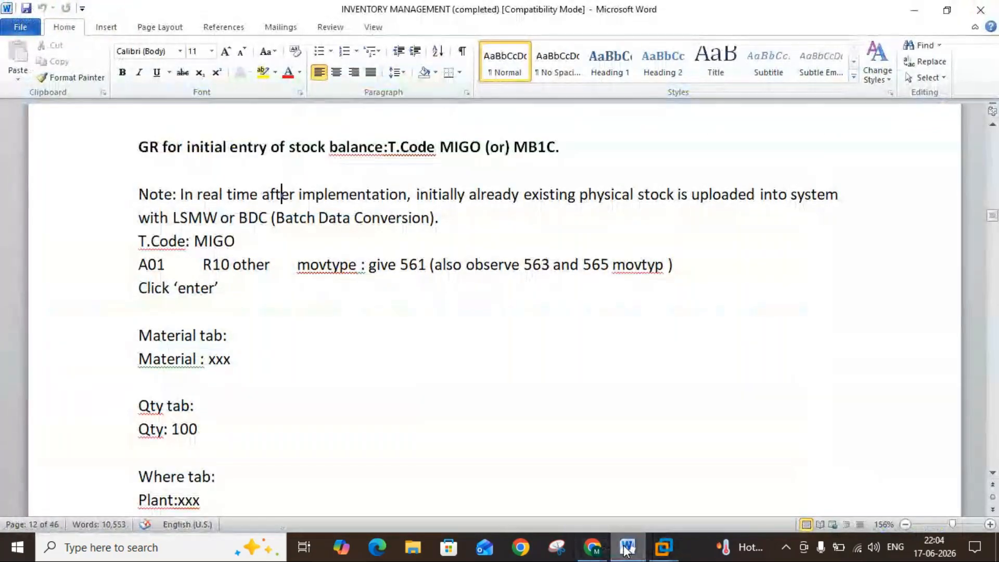
click(663, 547)
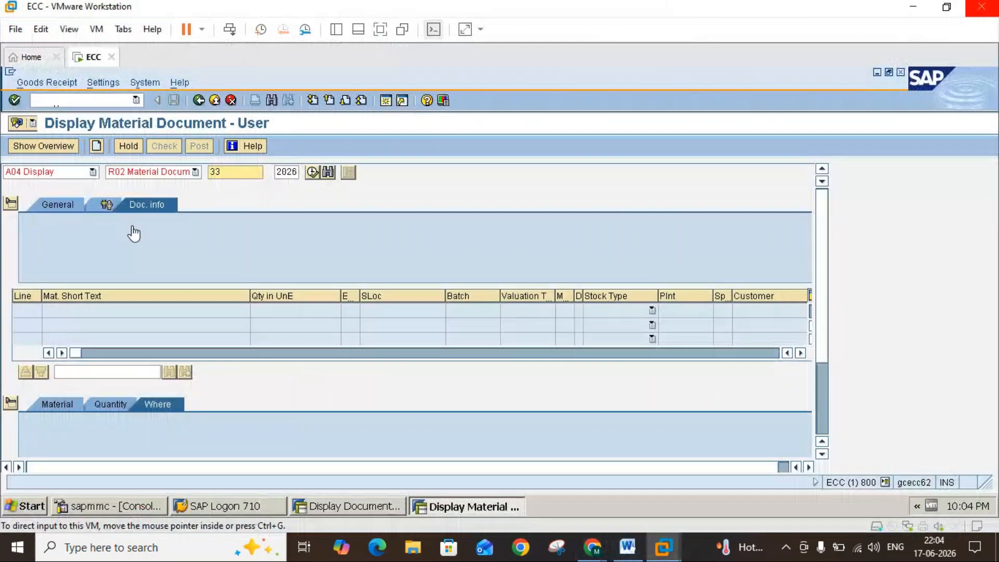
click(93, 172)
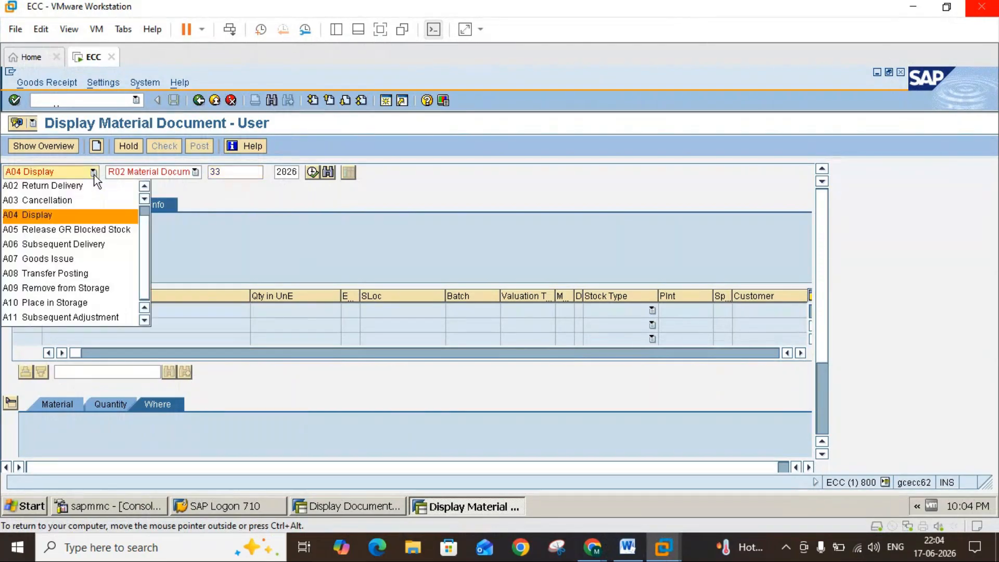
click(144, 189)
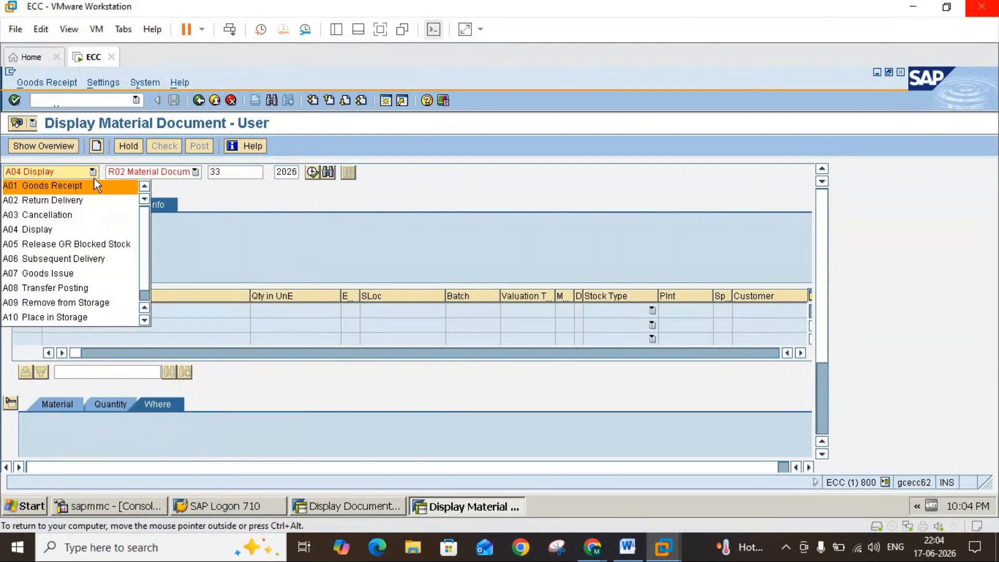
click(78, 186)
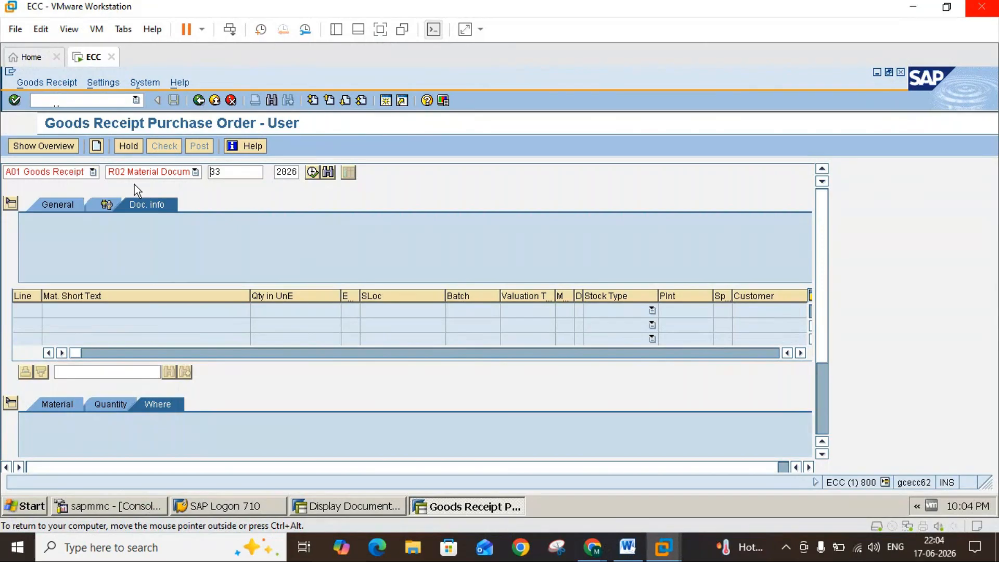
click(180, 173)
click(123, 303)
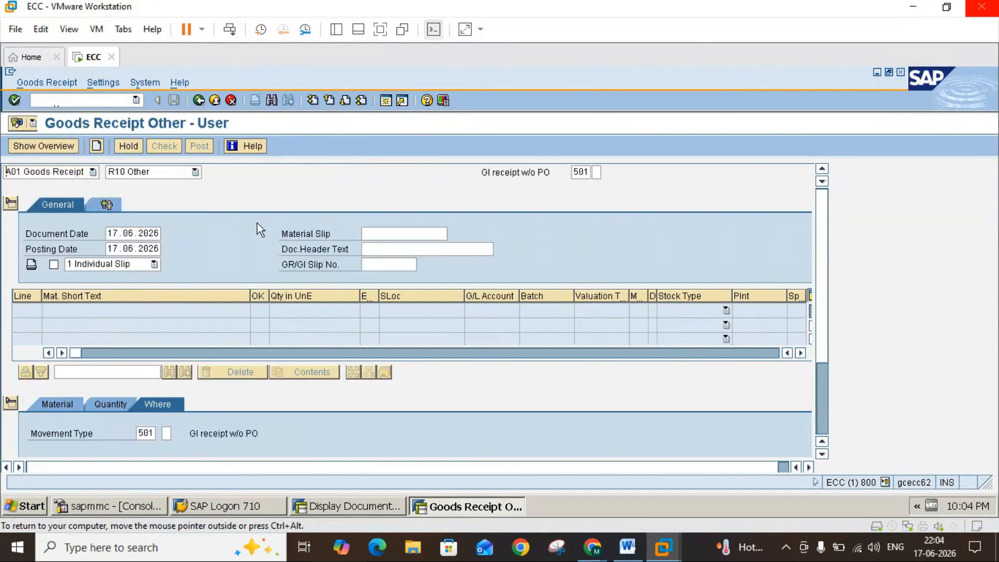
Step: Check the Word notes and add material 1454 as an item of the goods receipt
click(628, 547)
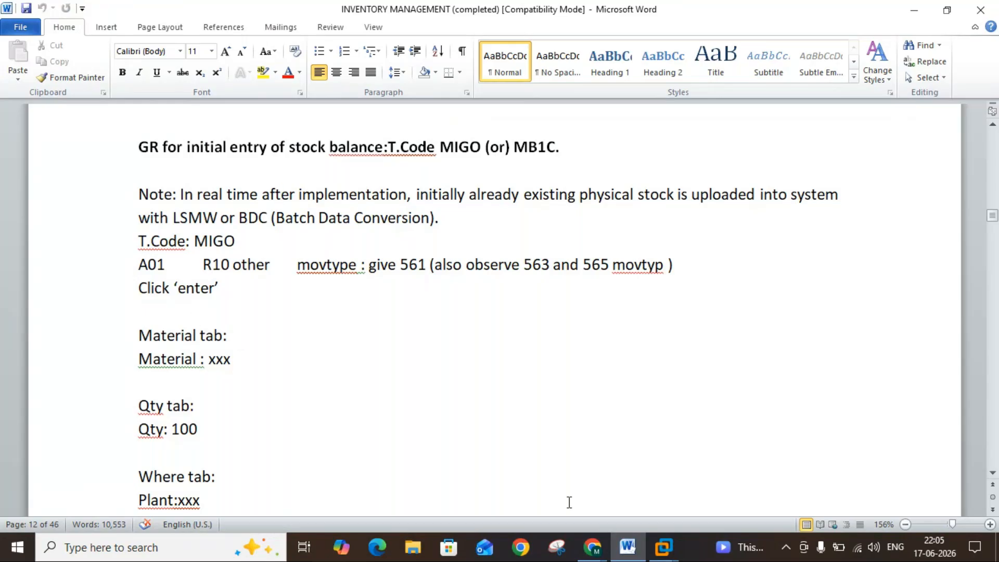
mouse_move(659, 554)
click(690, 479)
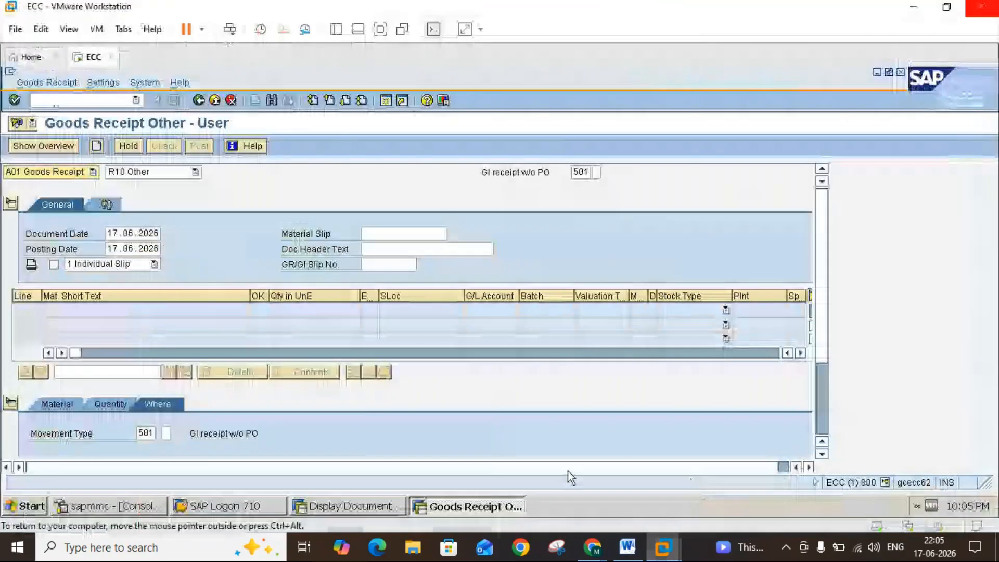
click(61, 404)
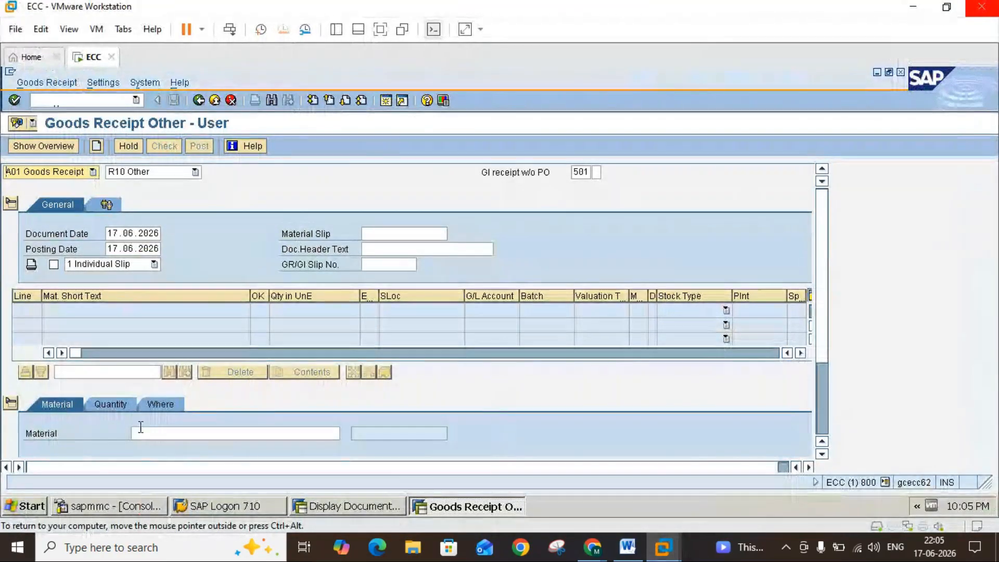
click(159, 434)
text(1454)
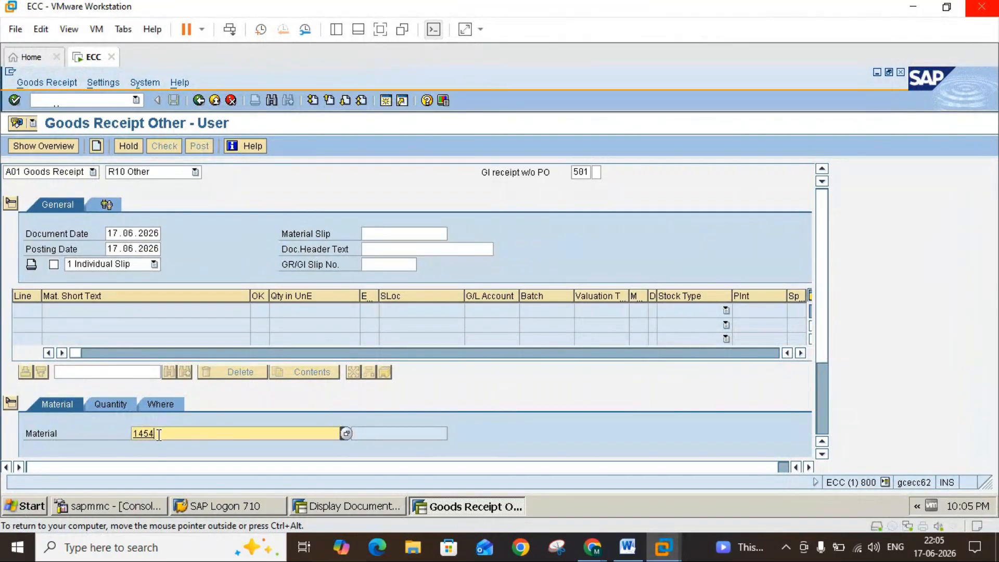
key(Return)
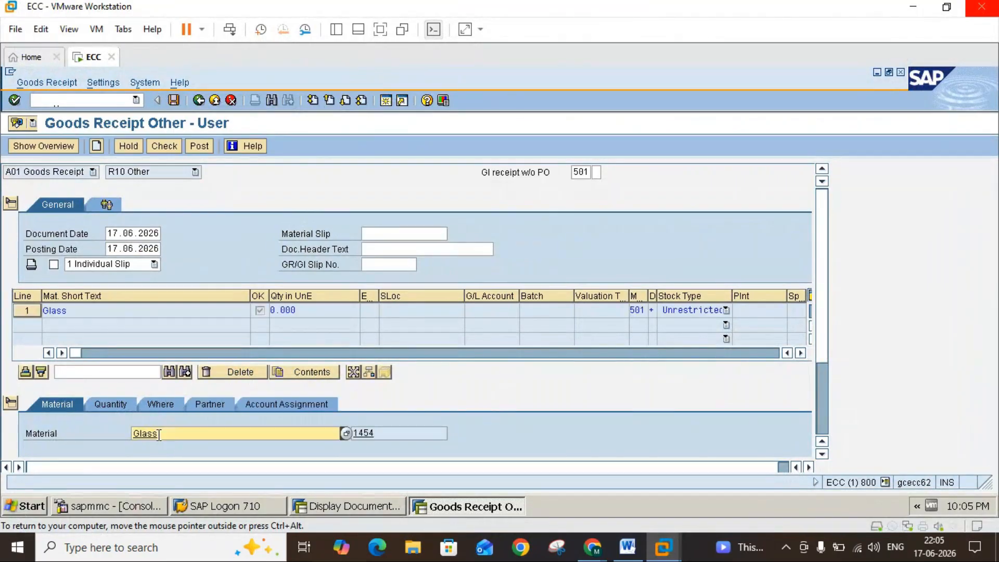
Step: Set the Glass item's quantity in unit of entry to 100, following the Word notes
click(823, 424)
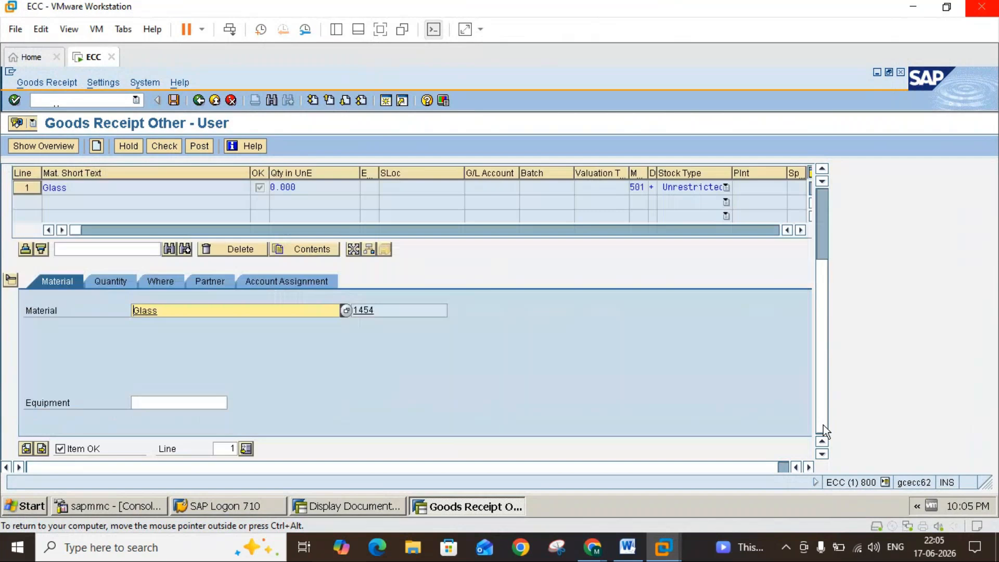
click(626, 547)
click(626, 548)
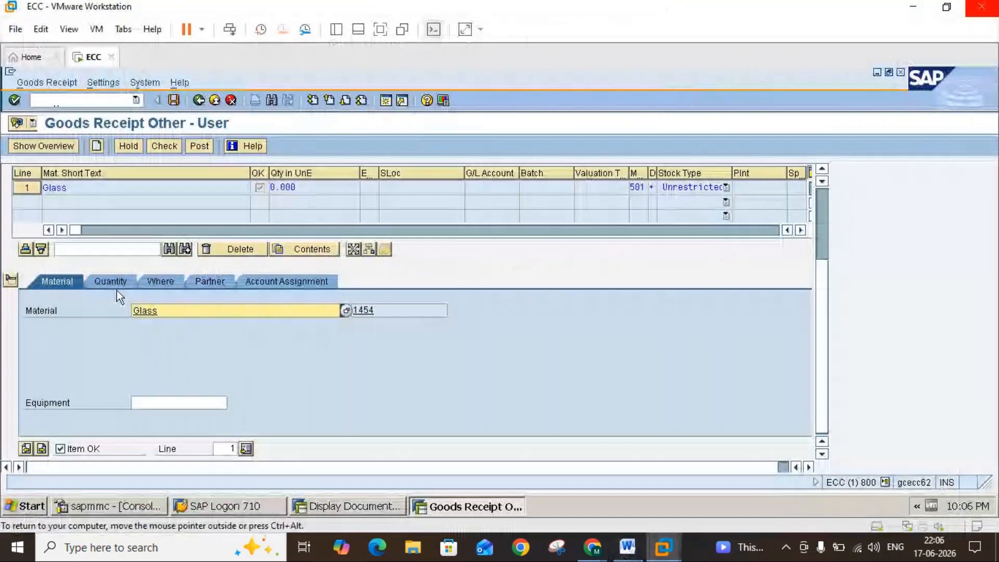
click(115, 283)
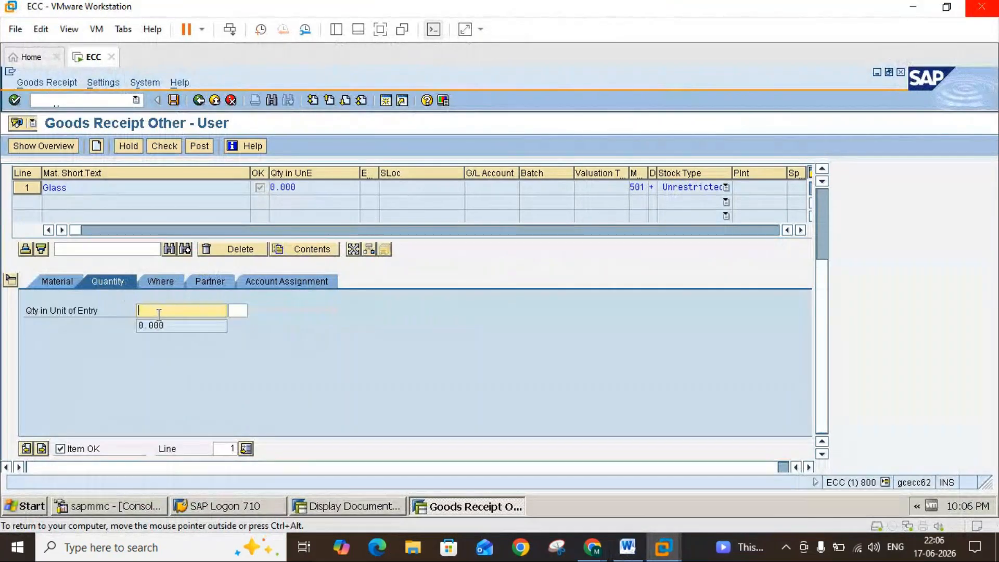
text(10)
key(Return)
Step: Read the Word notes on the plant, storage location and account postings for movement type 561, and return to SAP
click(629, 547)
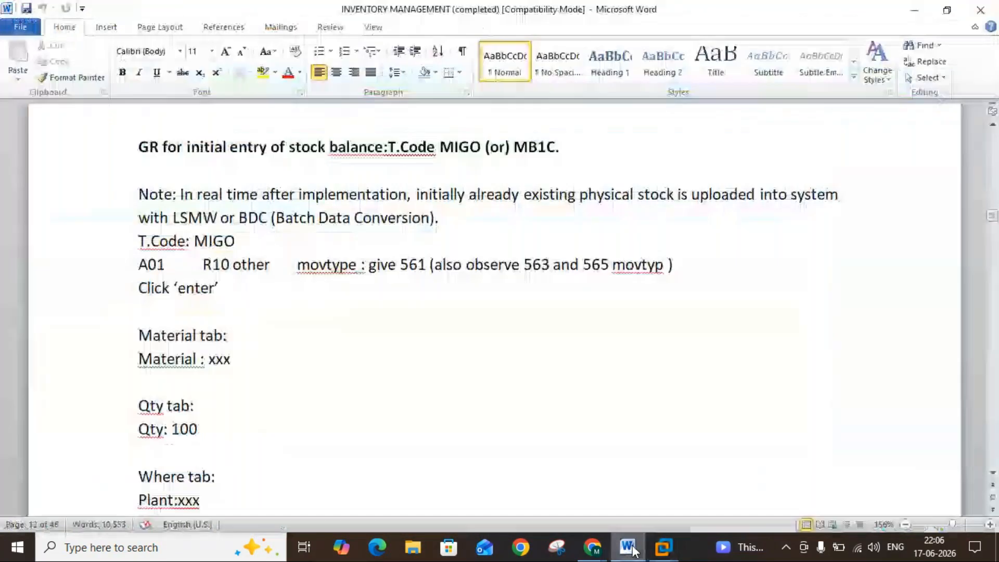
click(992, 473)
click(992, 475)
click(992, 474)
click(992, 475)
click(993, 475)
click(992, 475)
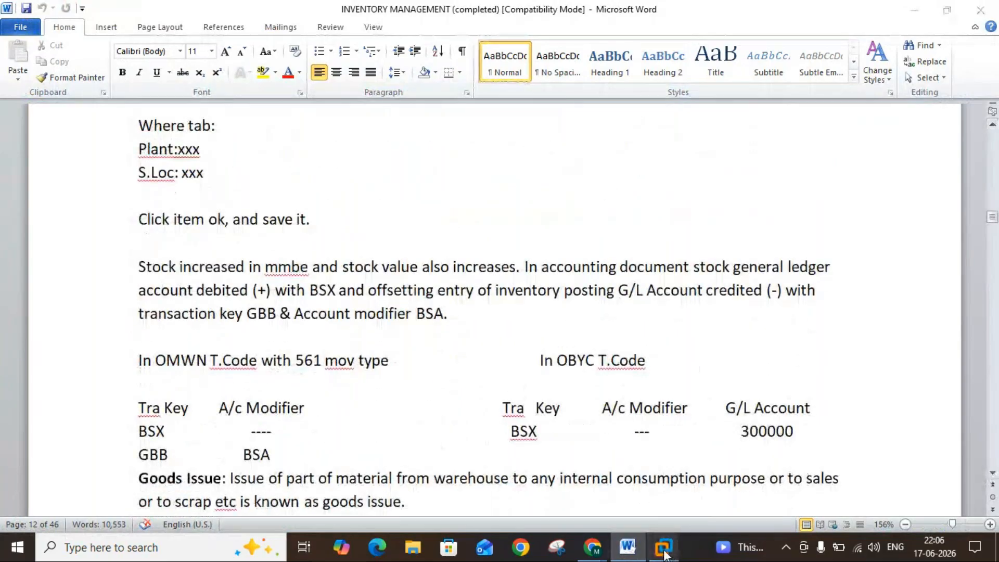
mouse_move(664, 547)
click(705, 488)
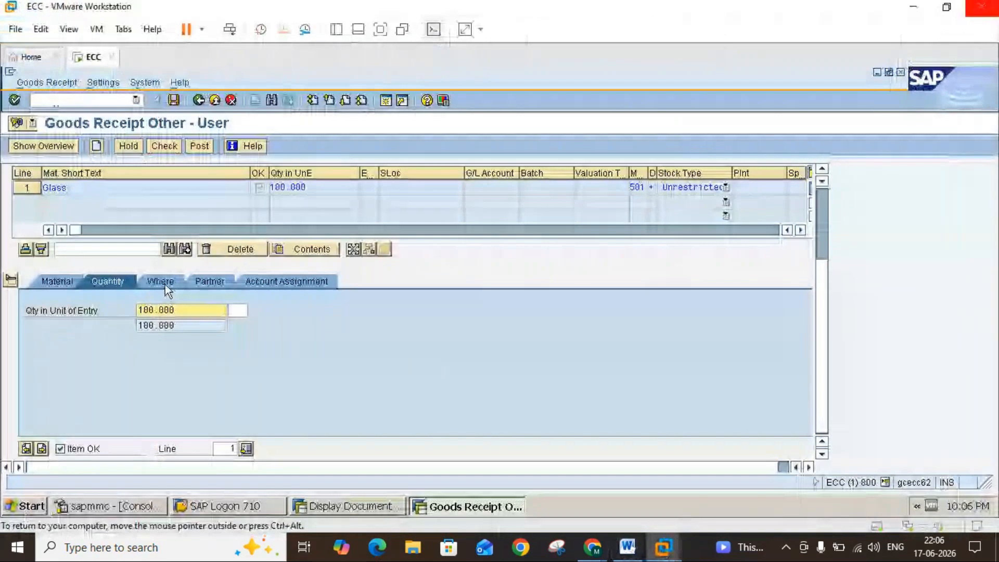
Step: Set the Glass item's plant to 3000 and its storage location to 0001
click(165, 286)
click(172, 339)
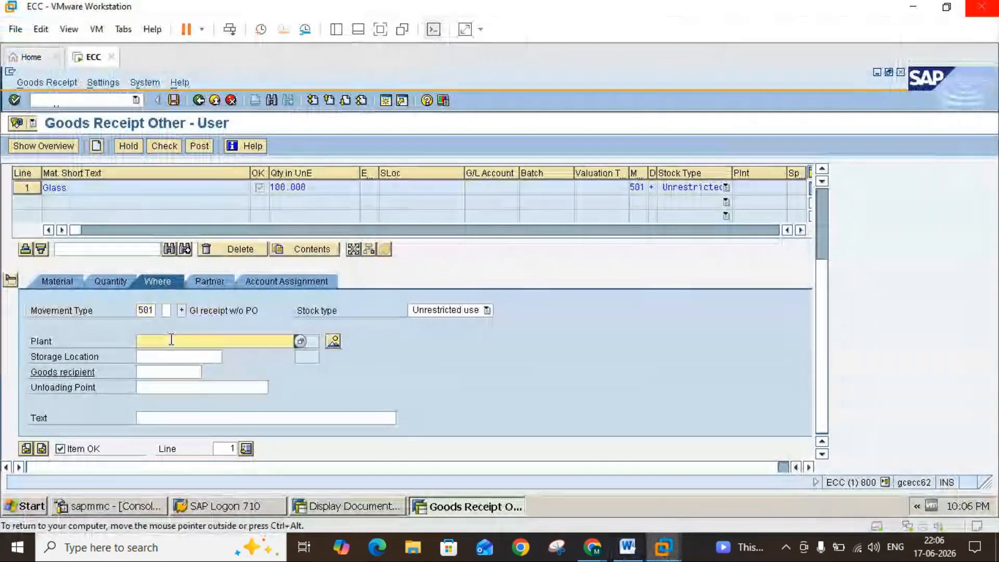
text(3000)
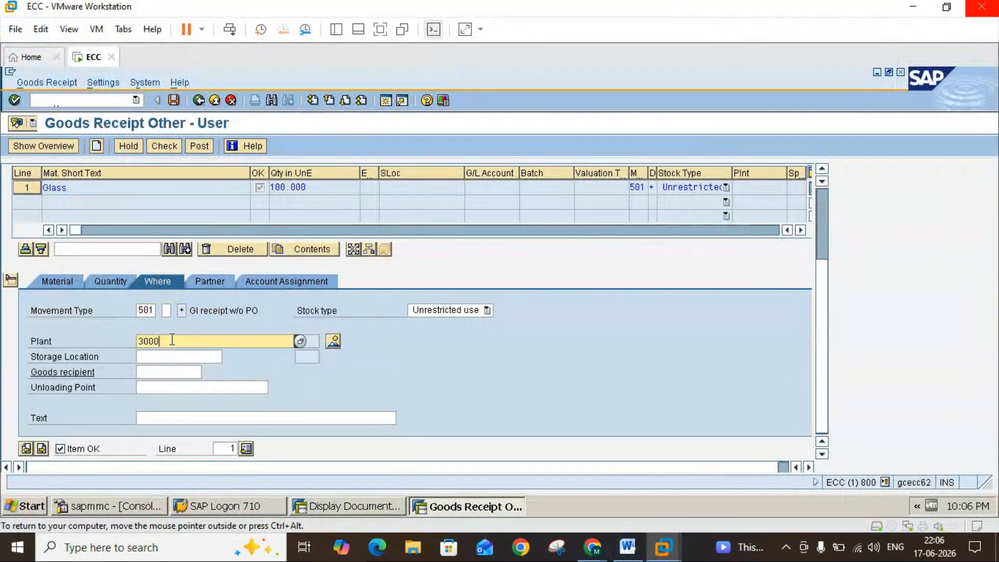
click(172, 352)
text(0001)
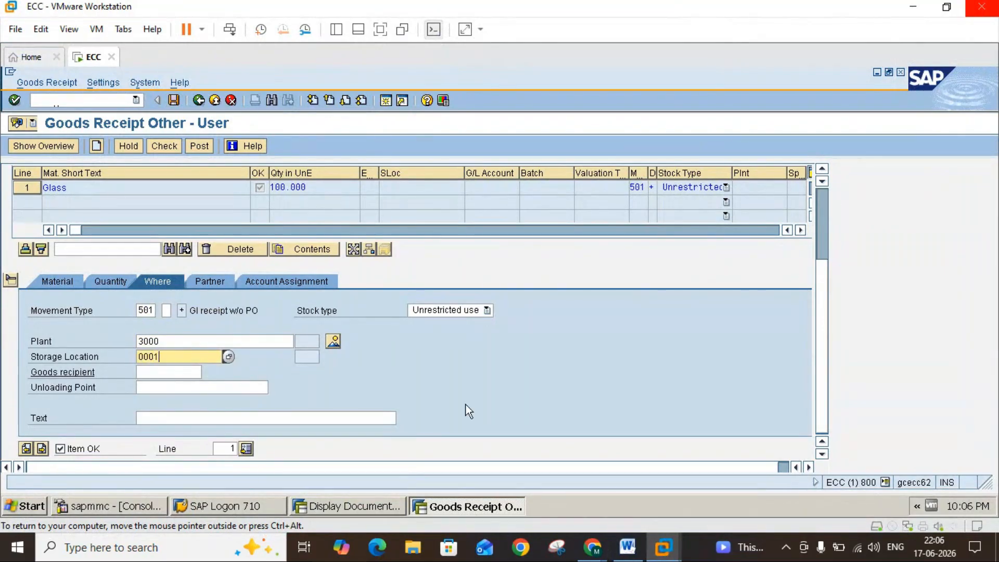
Step: Check the Word notes for the movement type of an initial stock entry and return to SAP
click(628, 547)
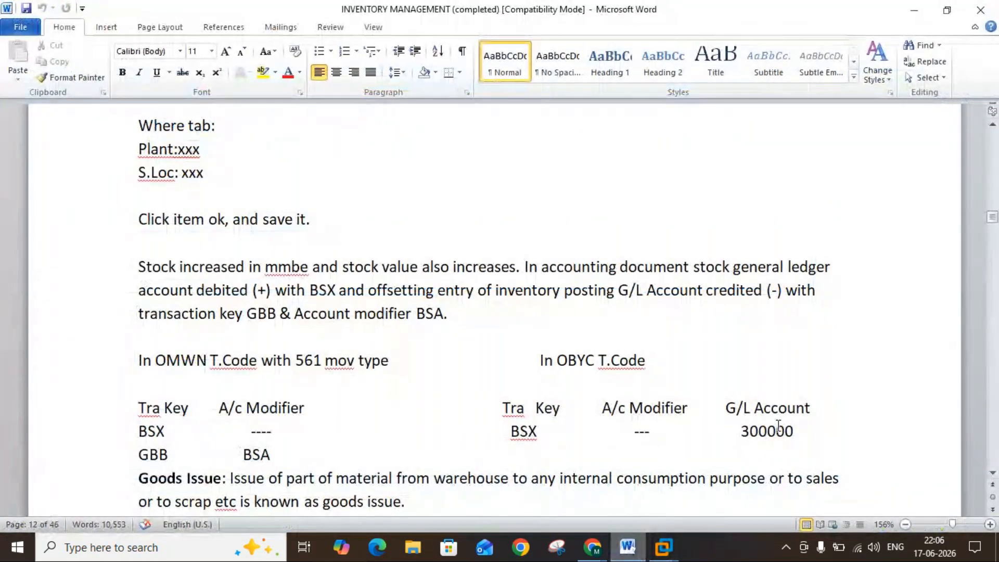
click(993, 125)
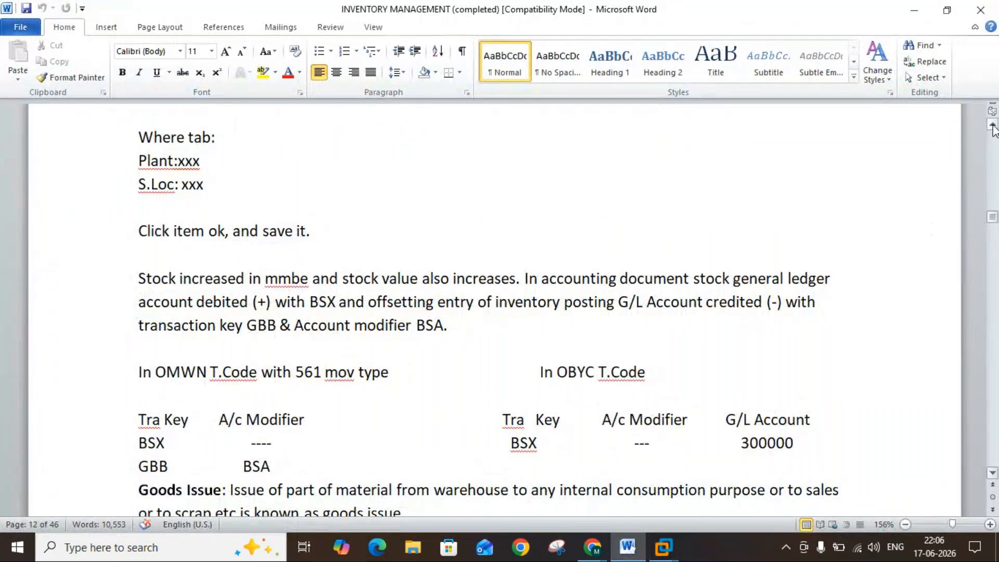
drag(992, 125, 993, 125)
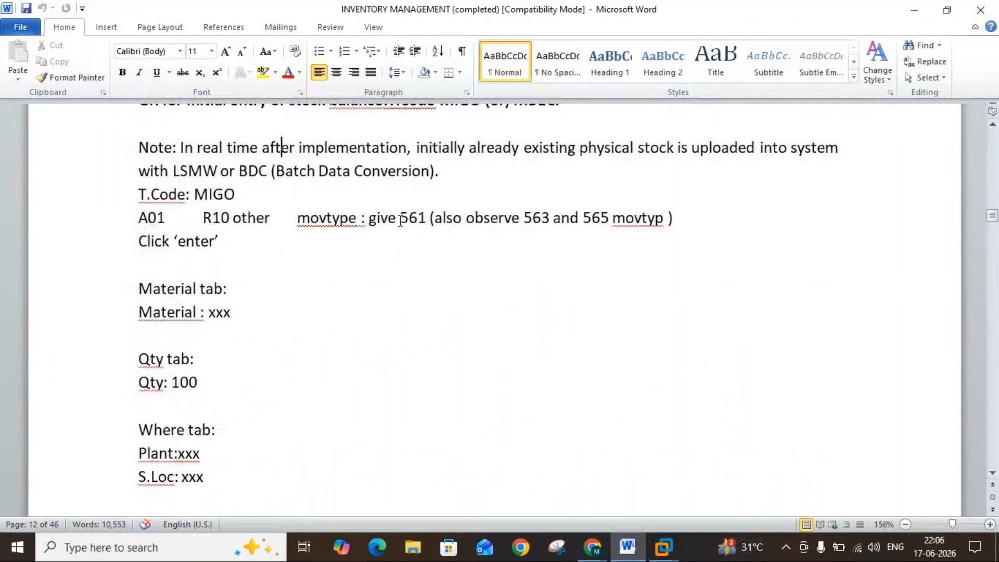
click(664, 548)
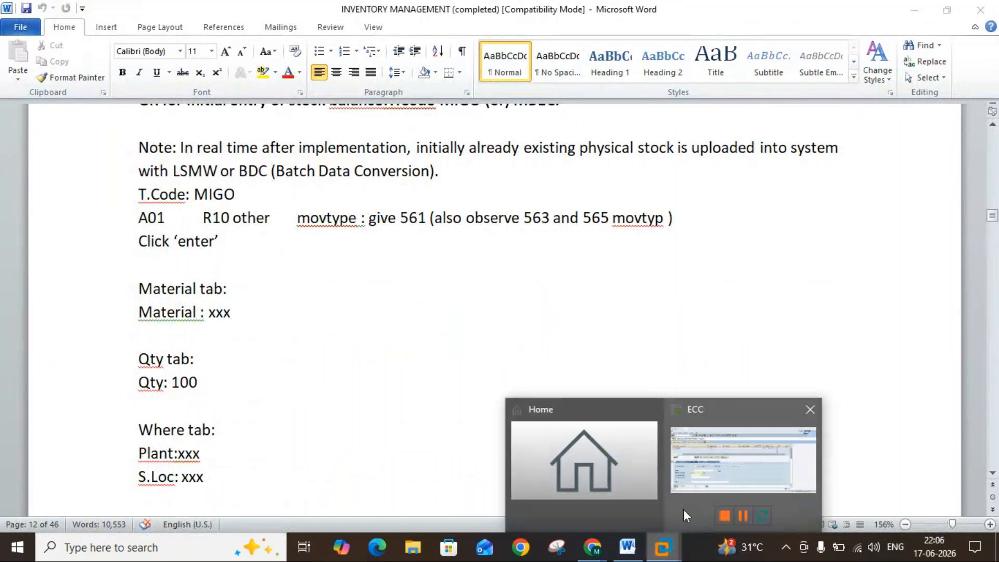
click(697, 485)
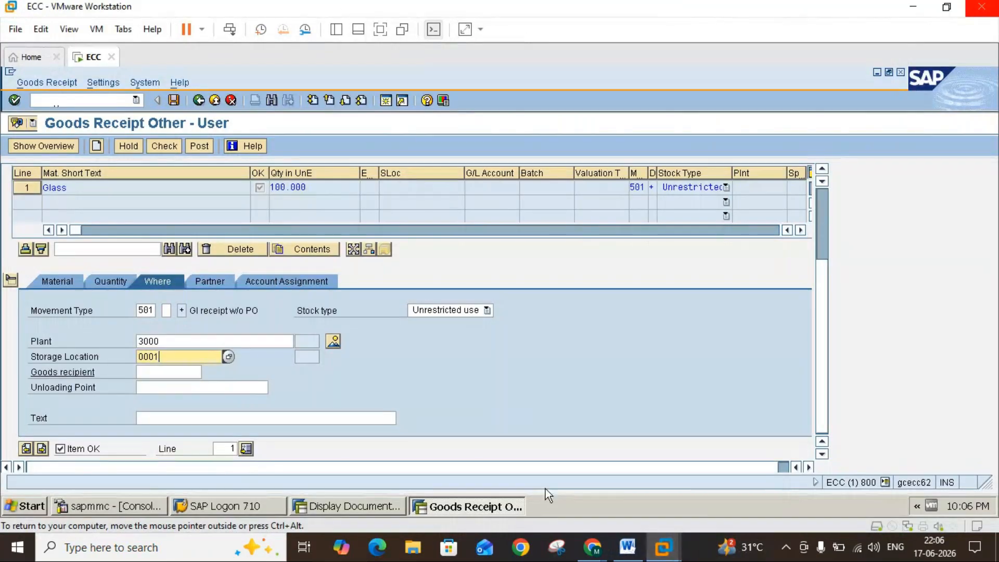
Step: Set the Glass item's movement type to 561, Receipt per initial entry of stock balances into unrestricted use, from the value list
click(152, 312)
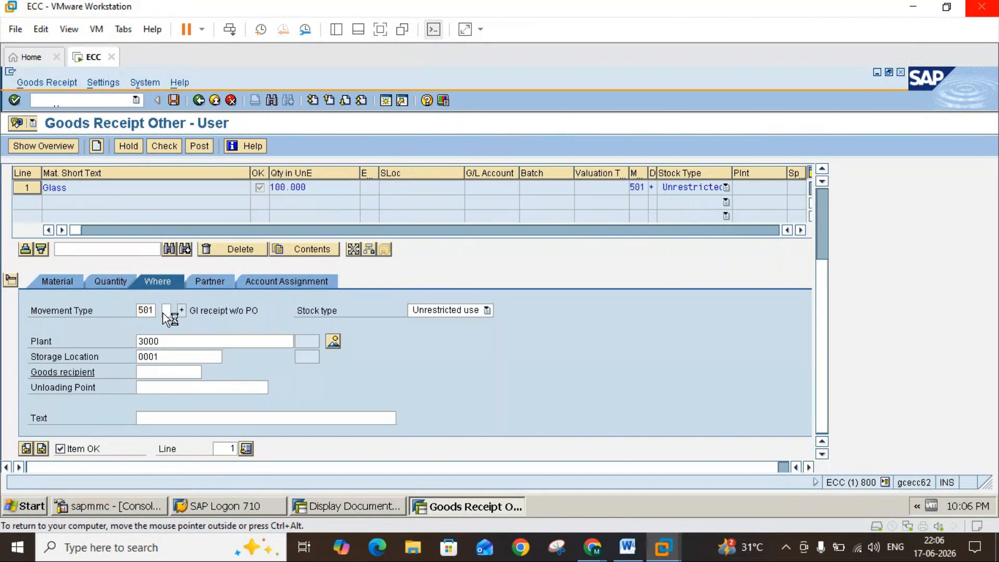
click(163, 311)
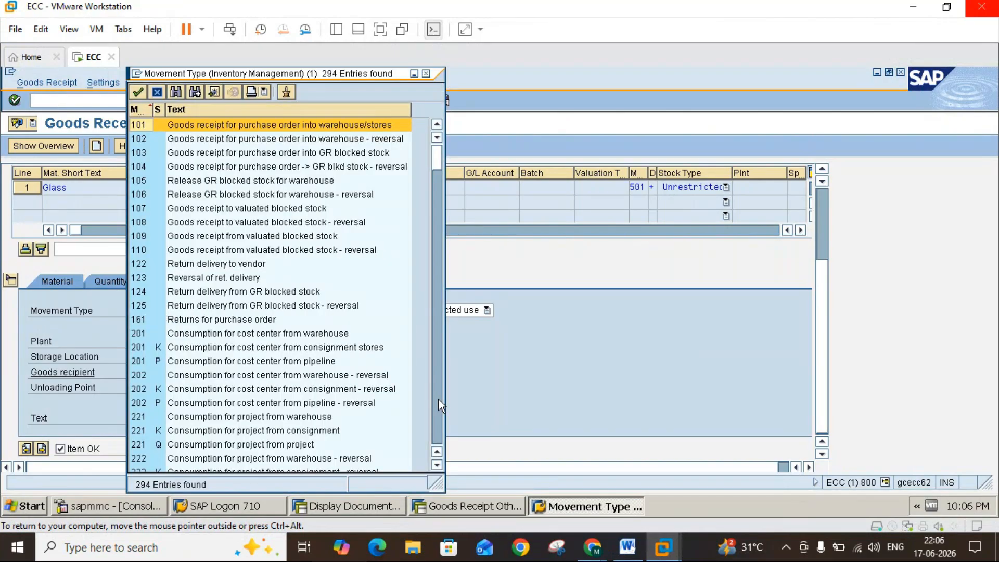
scroll(439, 405, down, 15)
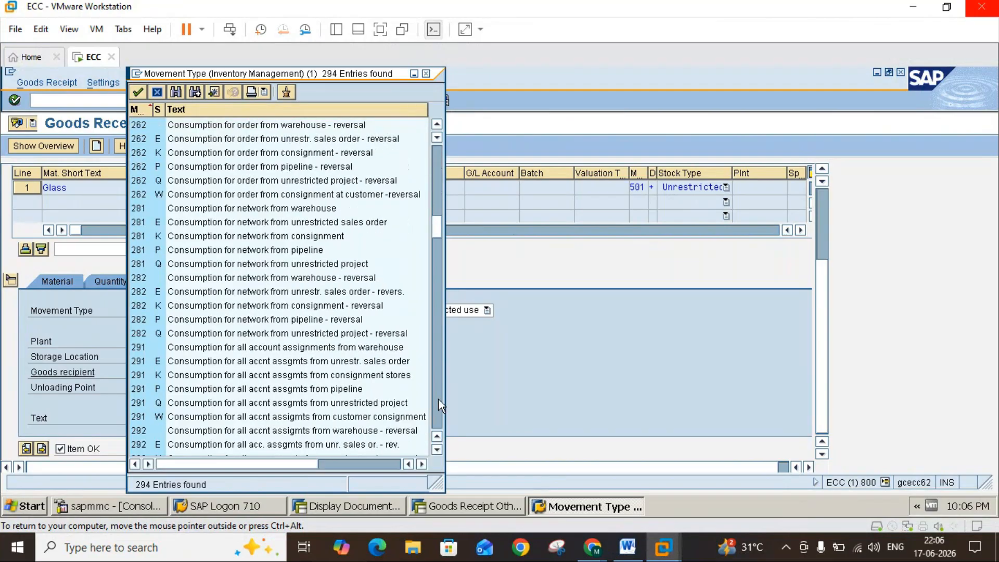
scroll(439, 405, down, 8)
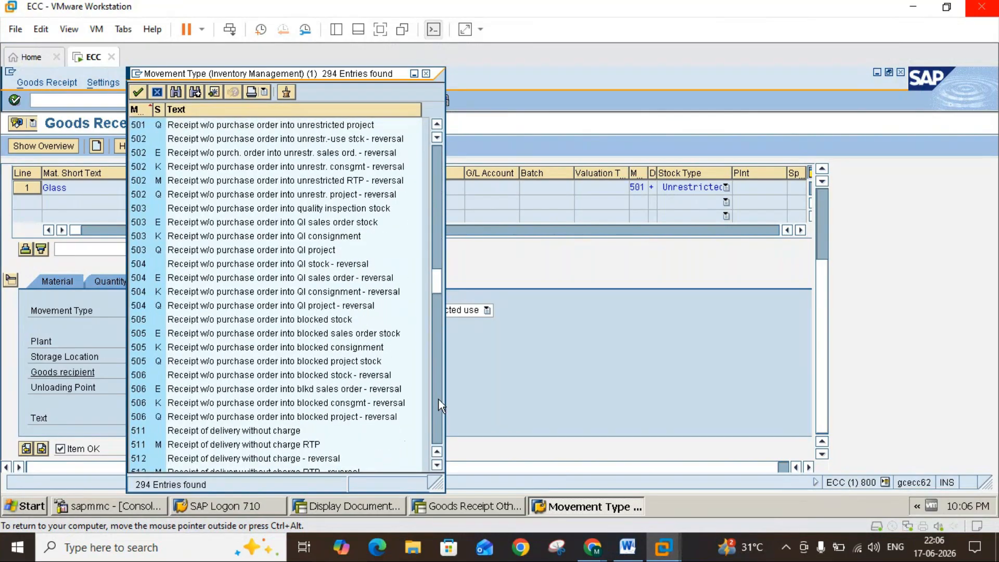
scroll(438, 406, down, 8)
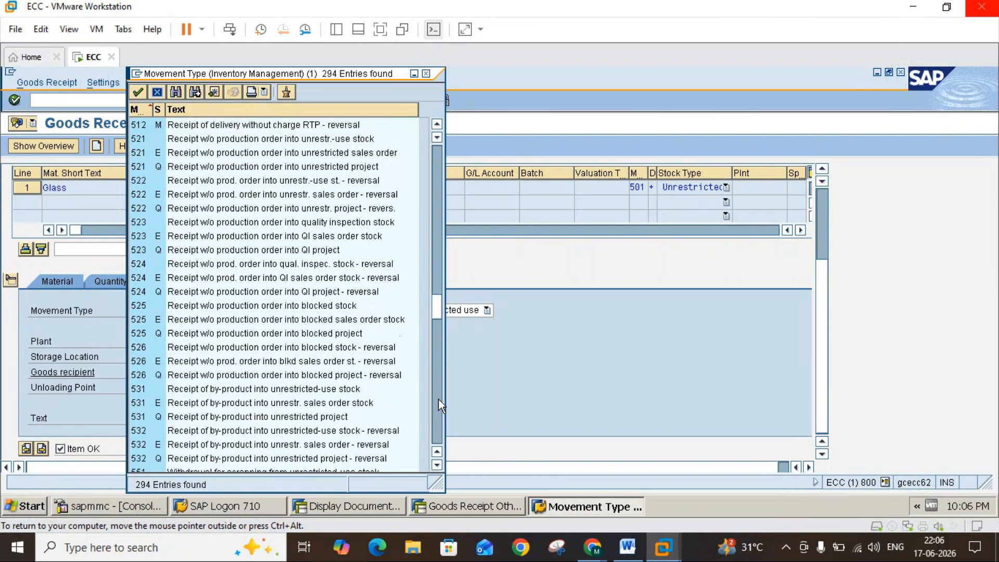
scroll(439, 406, down, 8)
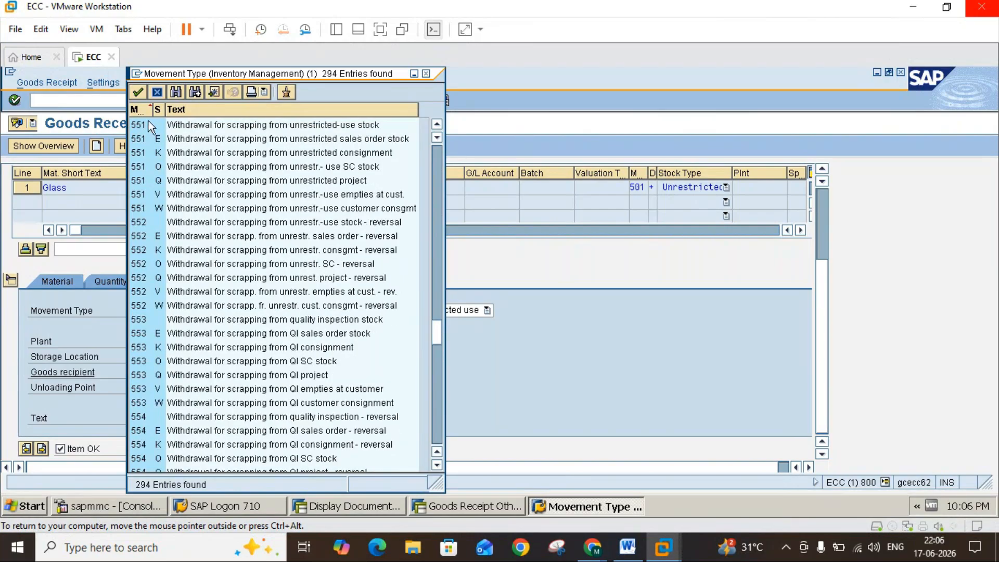
click(441, 123)
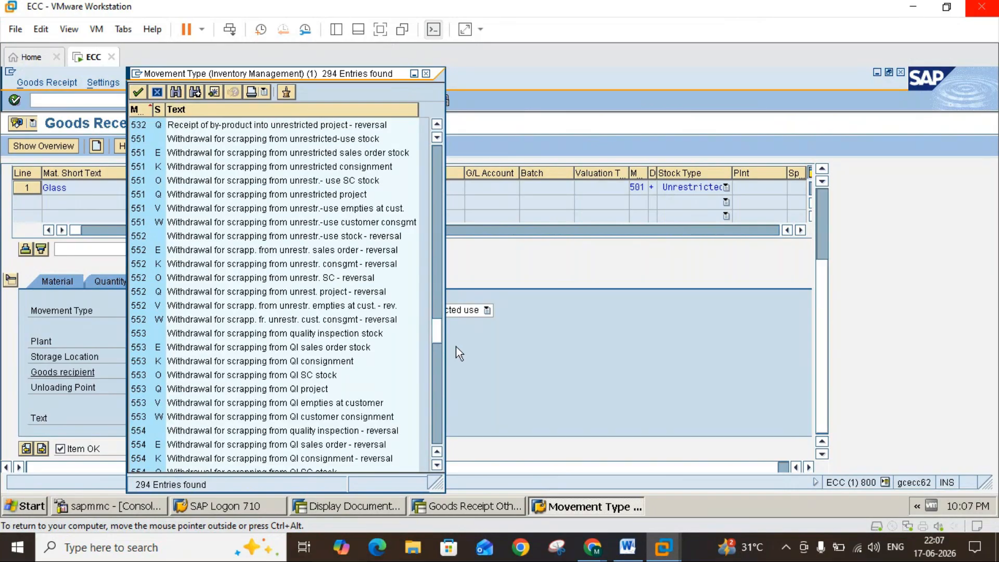
click(437, 429)
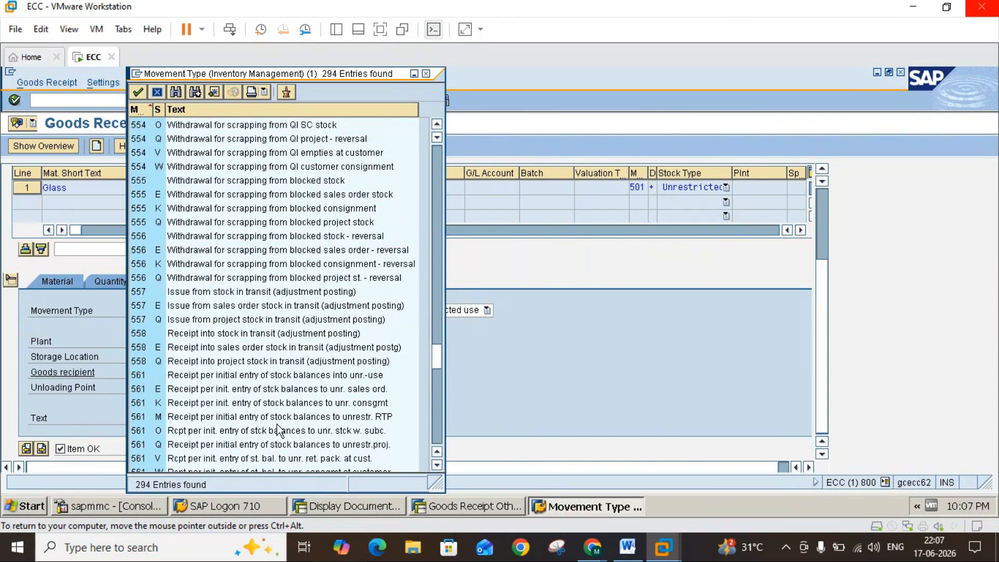
click(142, 373)
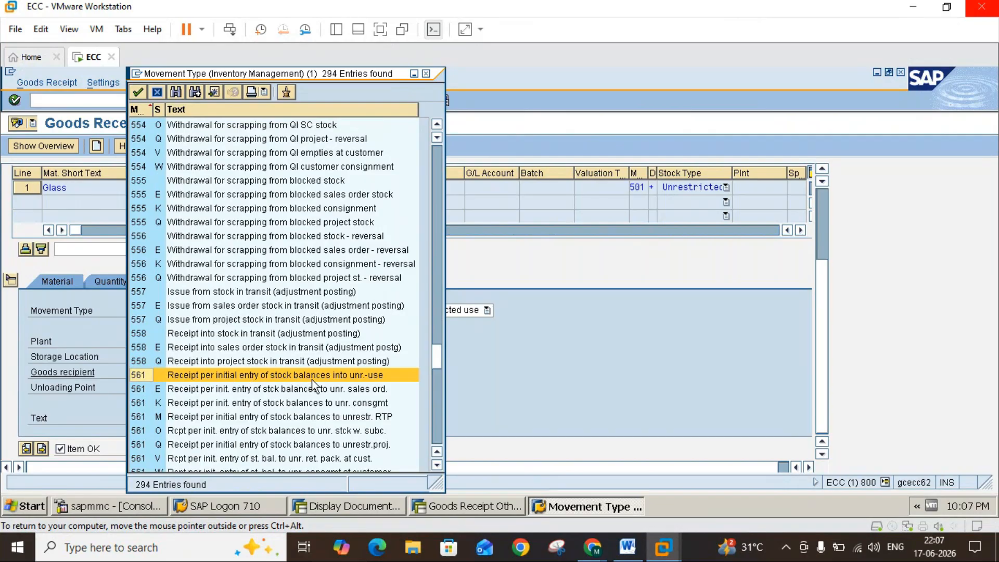
double_click(142, 375)
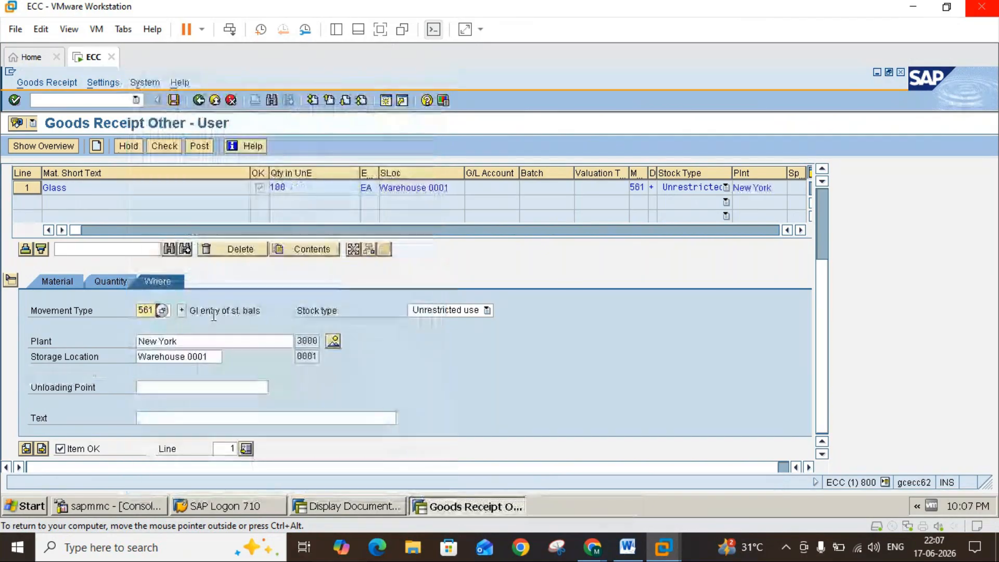
Step: Review the remaining instructions in the Word notes, then return to SAP and post the goods receipt
click(628, 547)
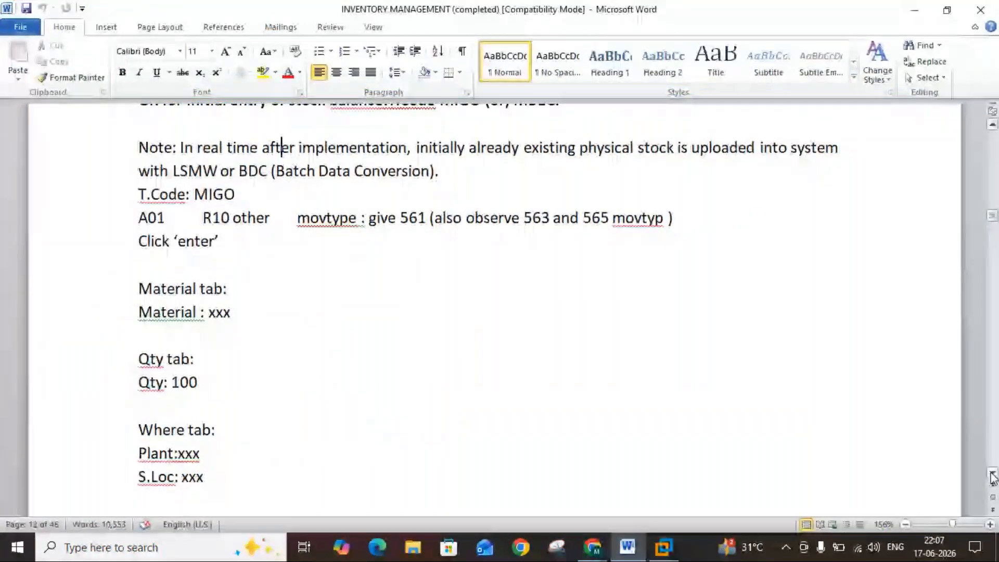
scroll(992, 476, down, 2)
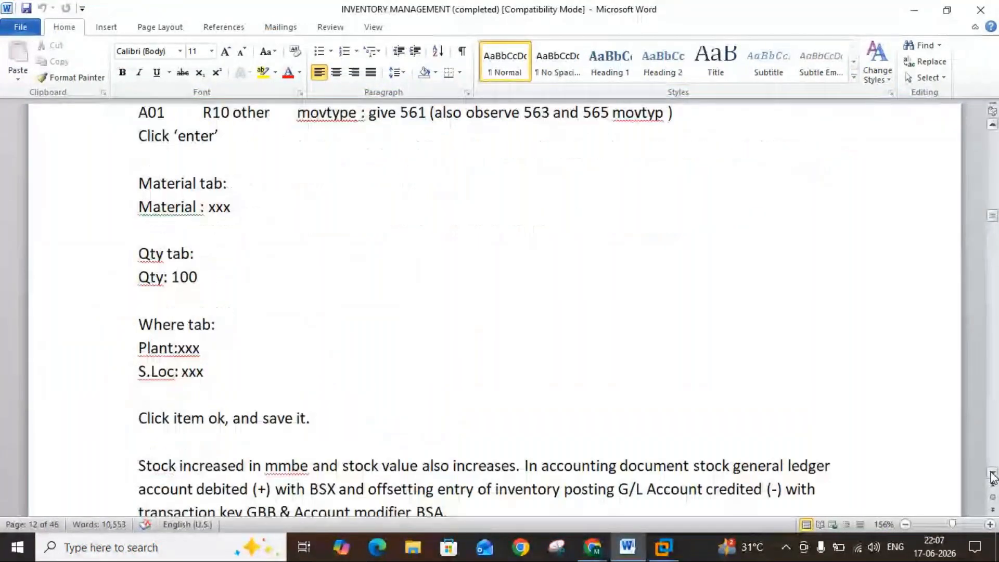
scroll(993, 476, down, 4)
mouse_move(663, 546)
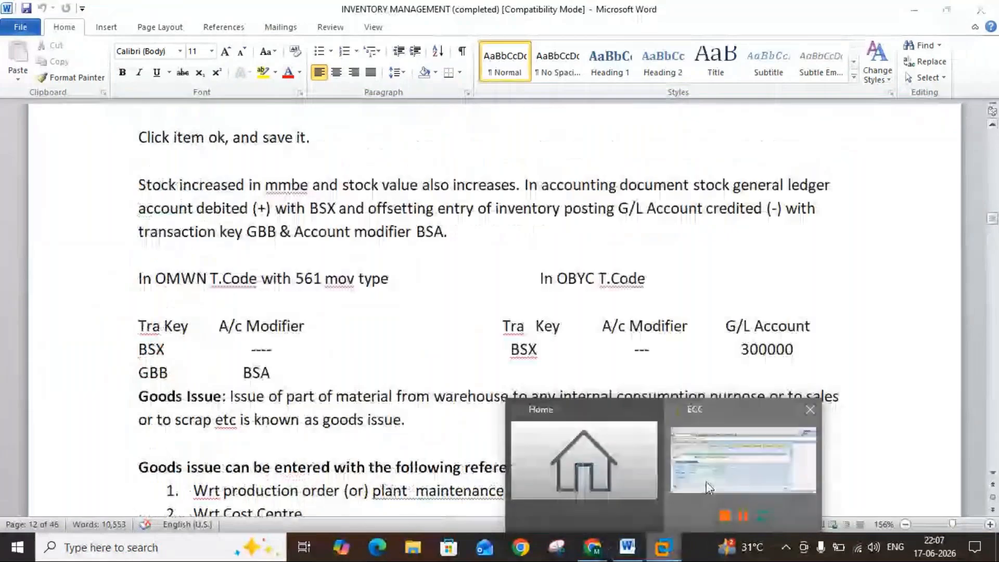
click(707, 482)
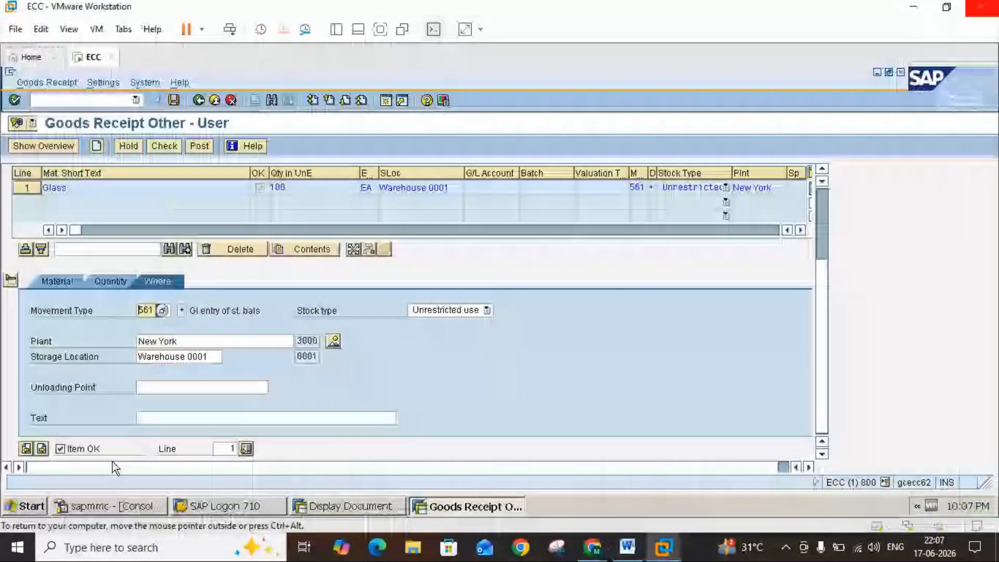
click(173, 102)
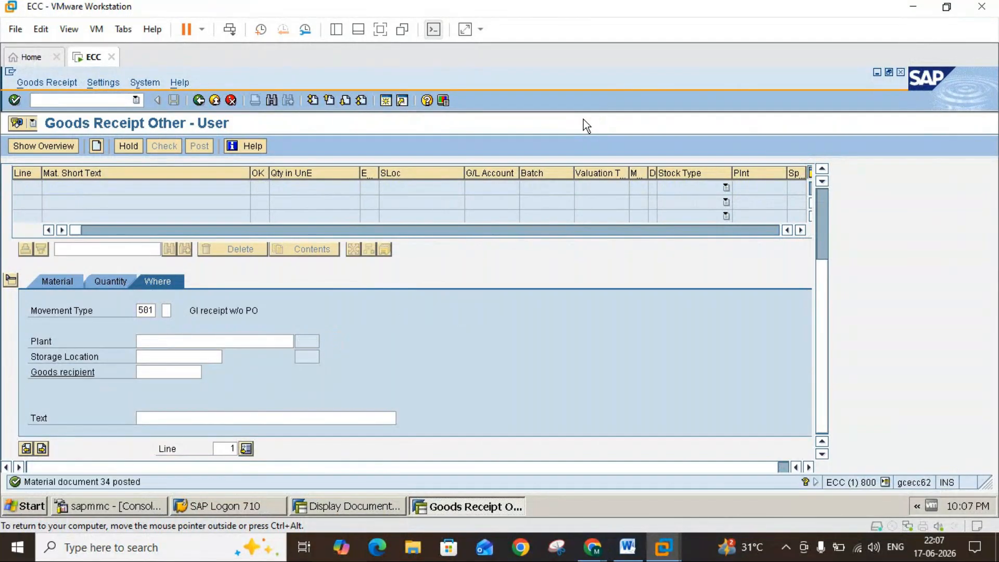
Step: Insert a blank line after the GBB/BSA row in the Word notes, above Goods Issue, and return to SAP
mouse_move(631, 546)
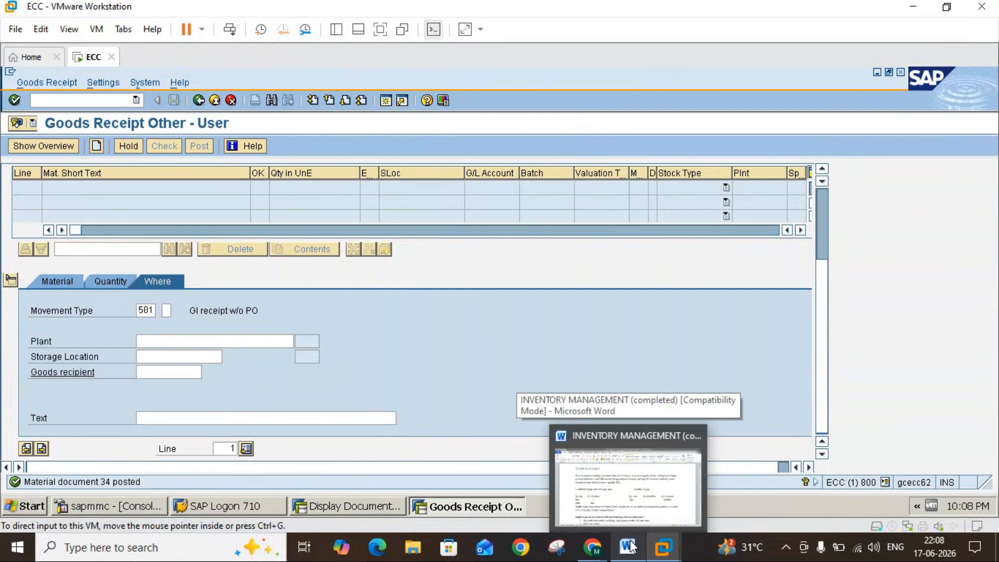
click(629, 544)
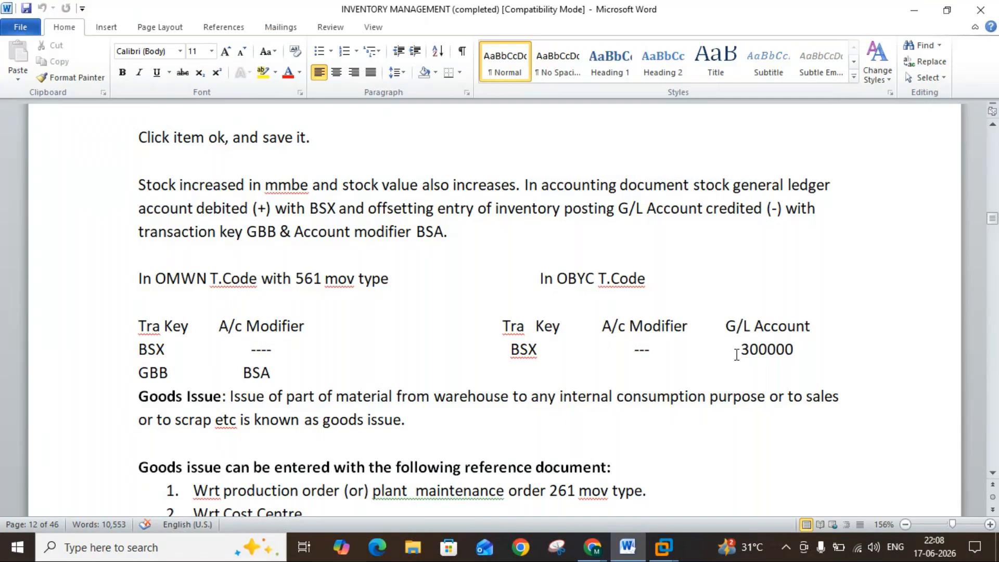
click(279, 374)
key(Return)
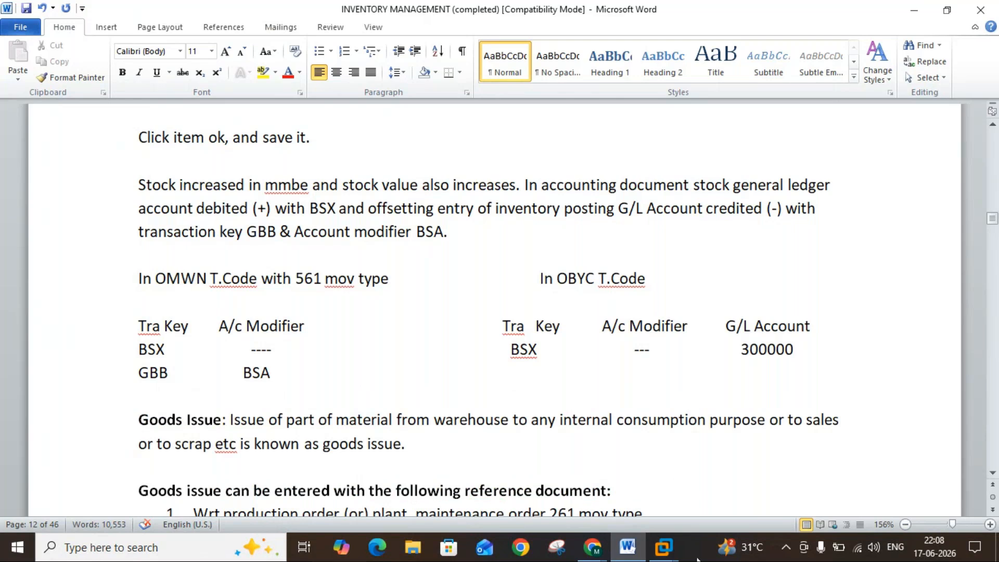
mouse_move(666, 548)
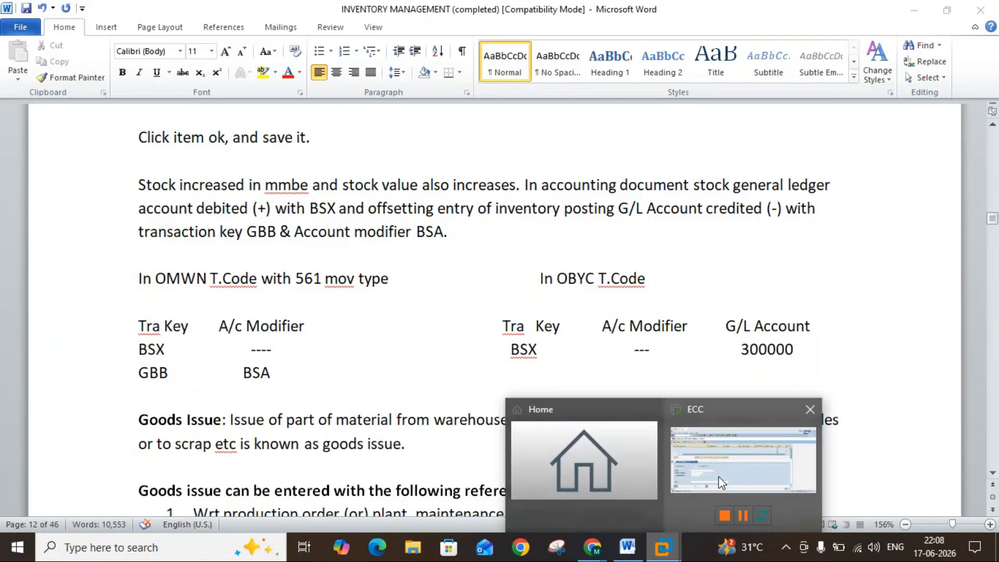
click(696, 518)
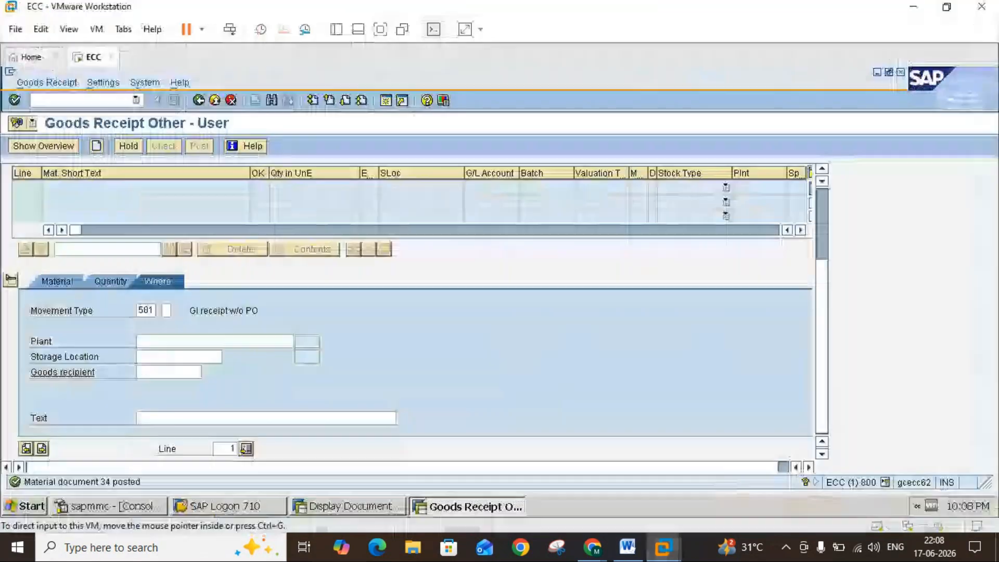
Step: Leave the goods receipt and display the MMBE stock overview for material 1454 in plant 3000, storage location 0001
click(217, 101)
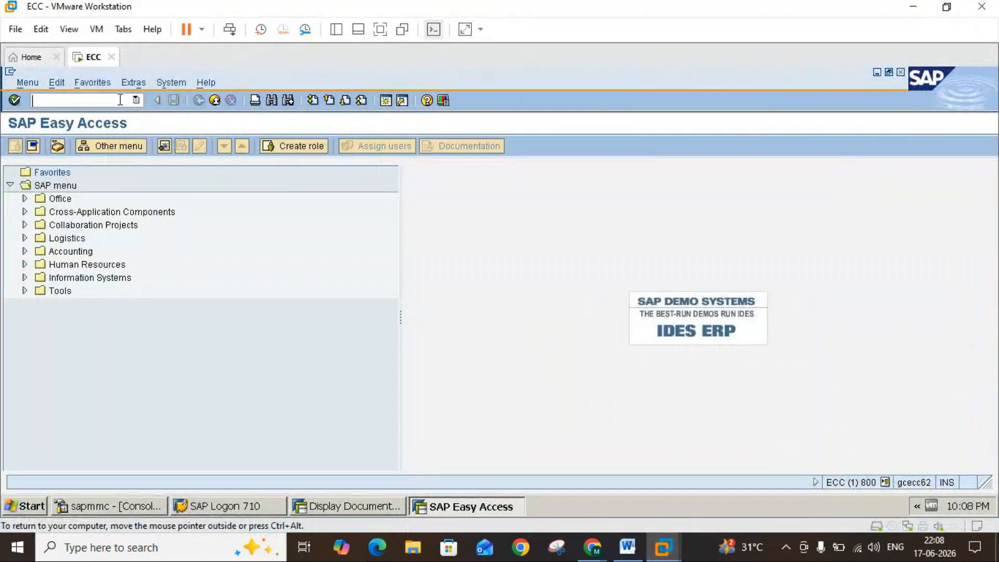
click(120, 100)
text(mmbe)
key(Return)
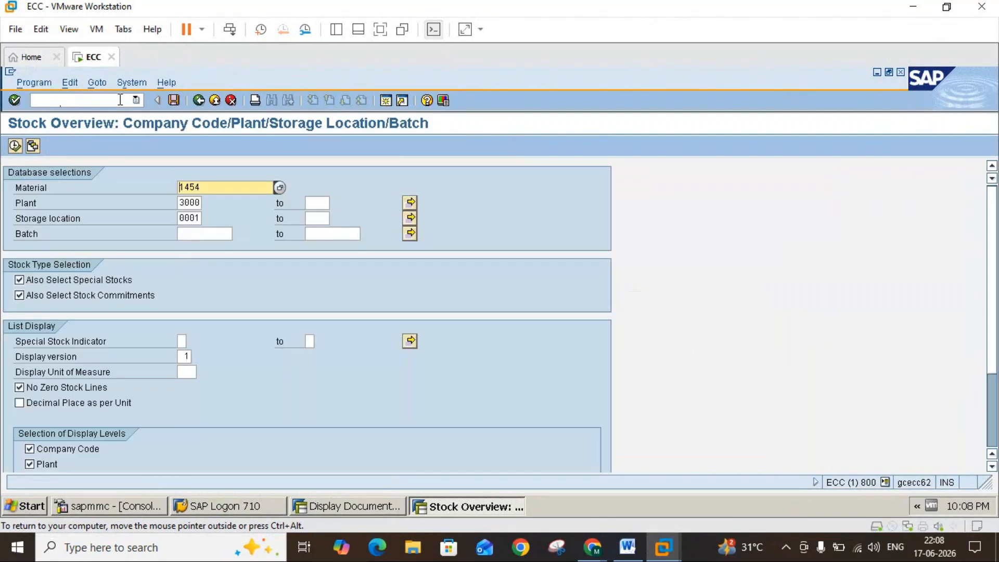
click(14, 146)
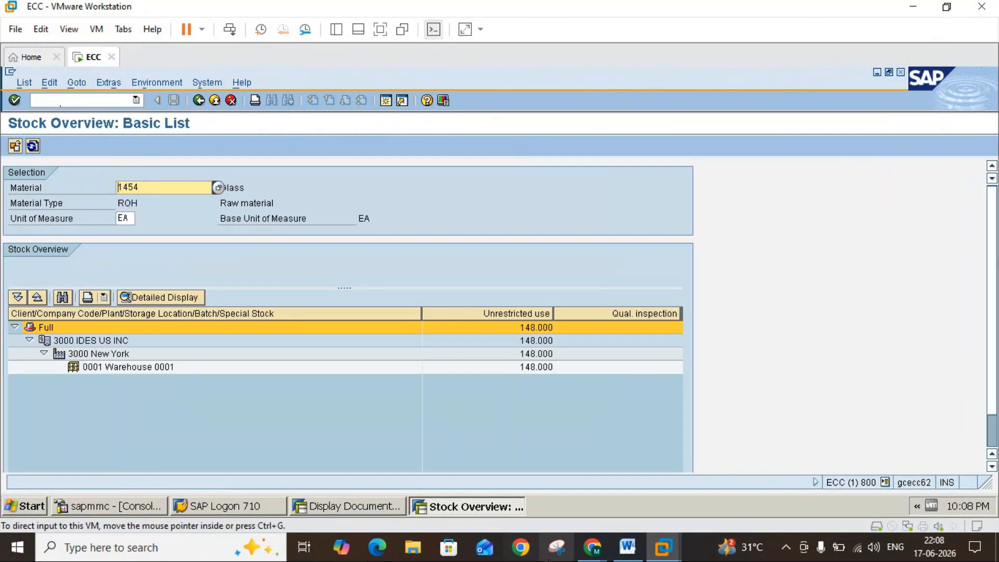
Step: Glance at the GoTo Meeting window in Chrome and return to the SAP stock overview
mouse_move(593, 547)
click(596, 492)
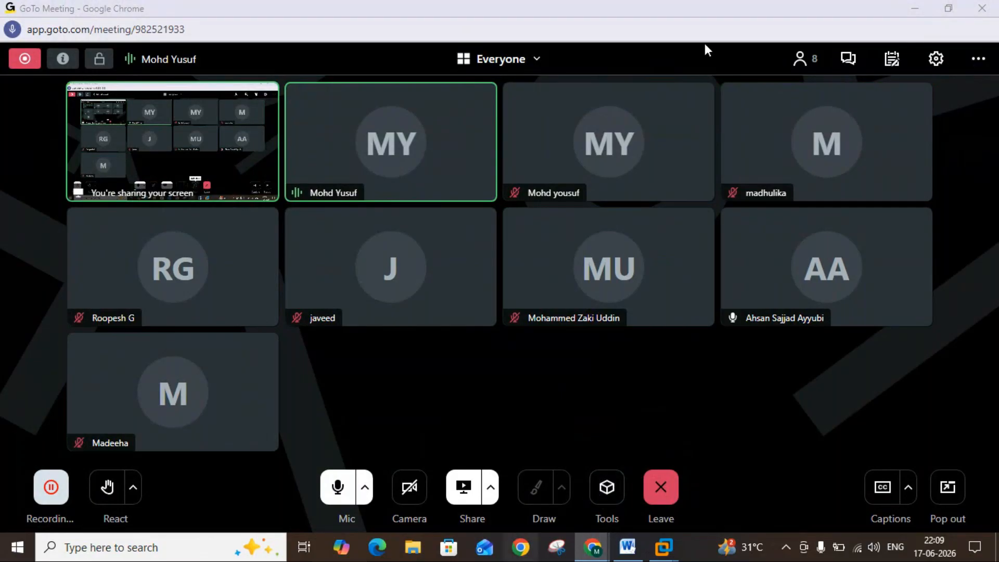
click(915, 6)
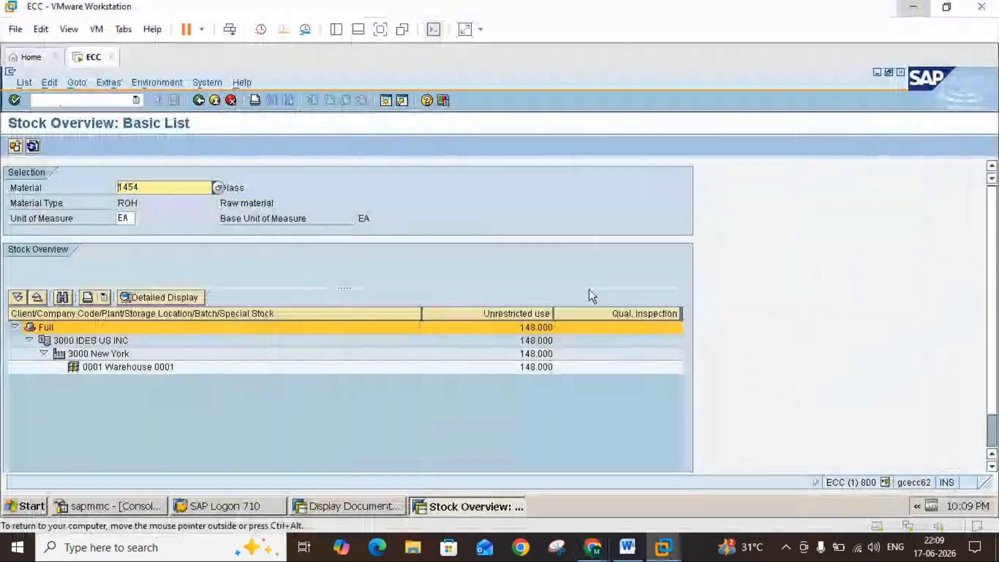
Step: Select the unrestricted-use stock of Warehouse 0001 and switch to the Word notes on the 561 account postings
click(528, 368)
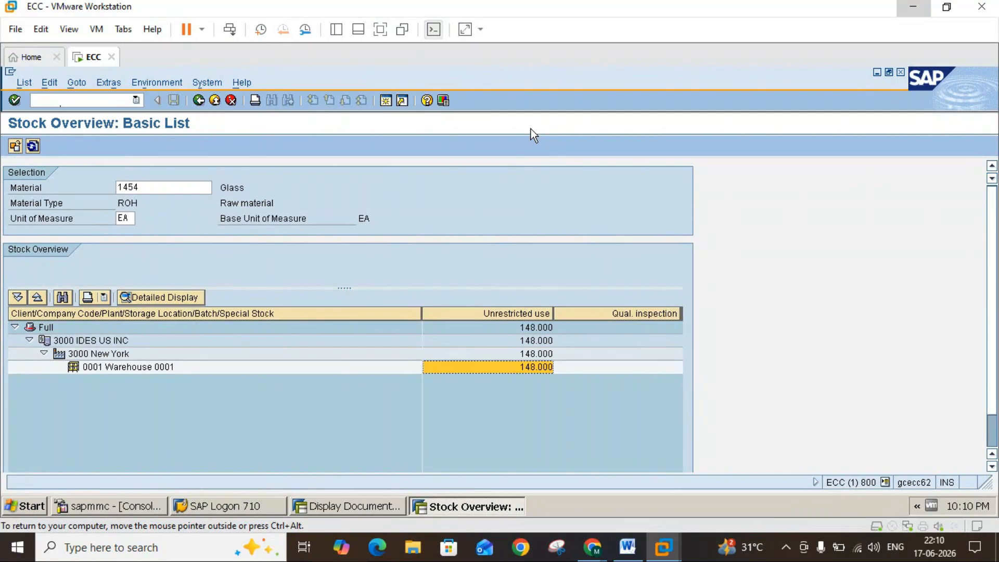
click(636, 548)
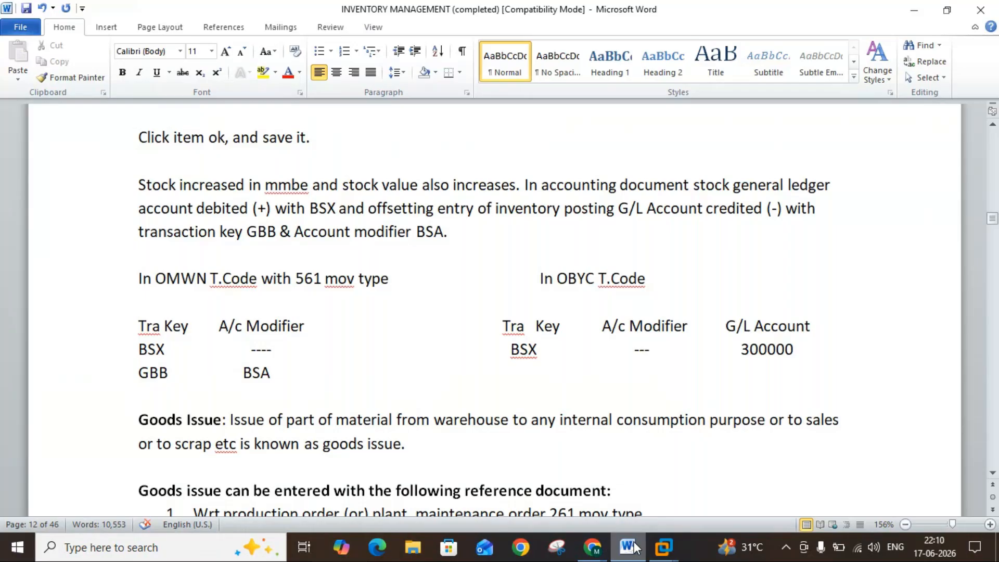
Step: Return to SAP, leave the stock overview, open account grouping with OMWN and position the list at movement type 561
click(636, 548)
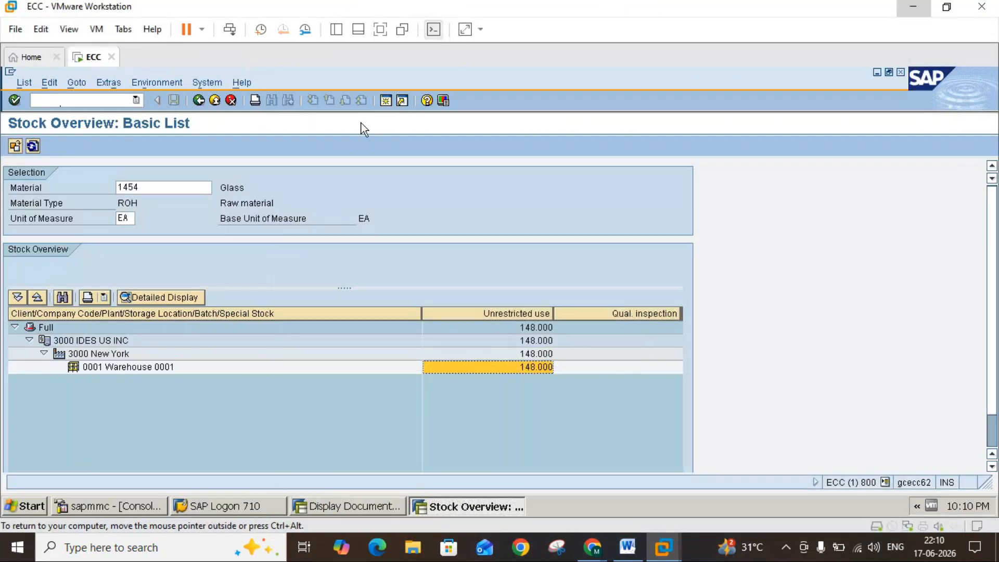
click(207, 101)
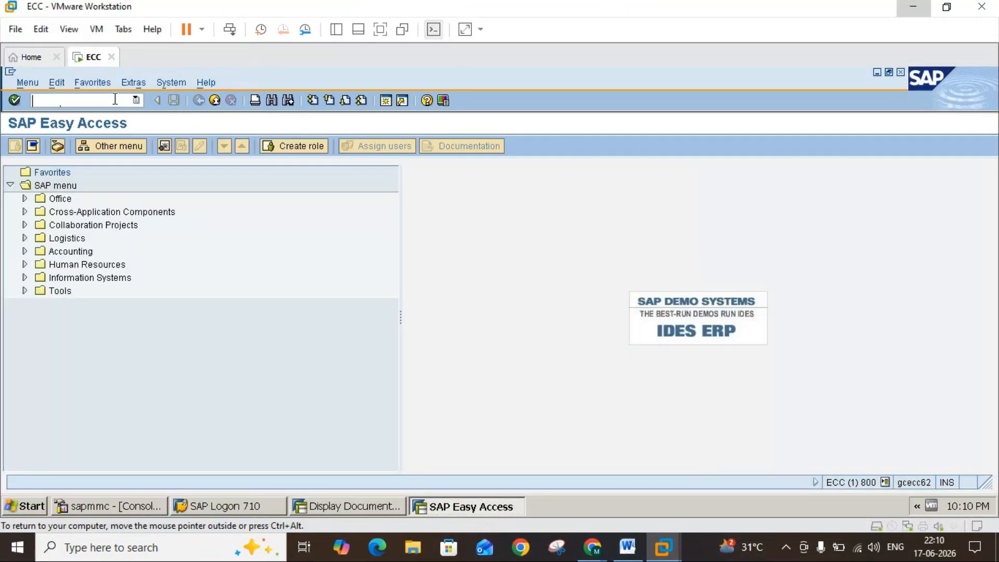
text(om)
text(wb)
key(Return)
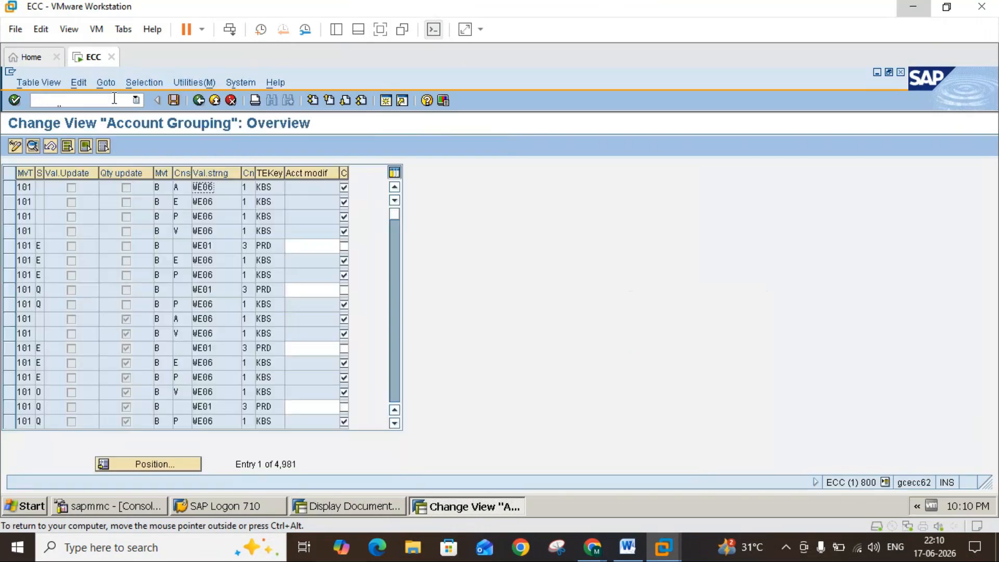
click(165, 468)
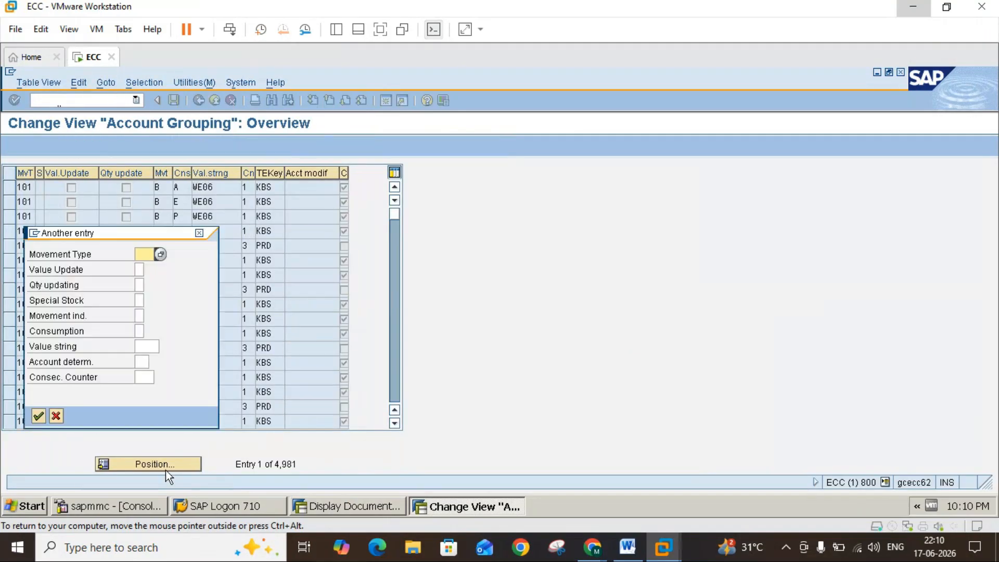
text(561)
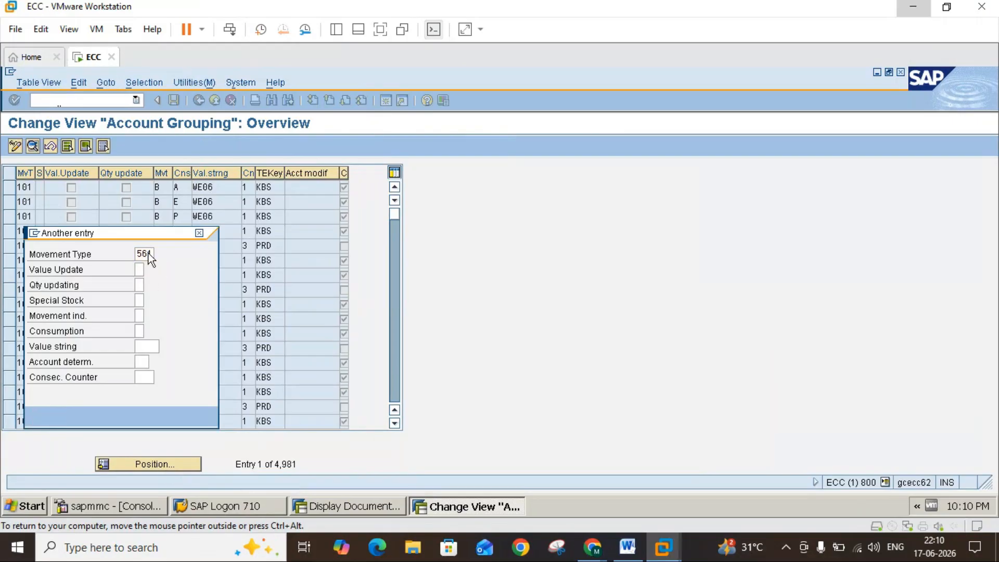
key(Return)
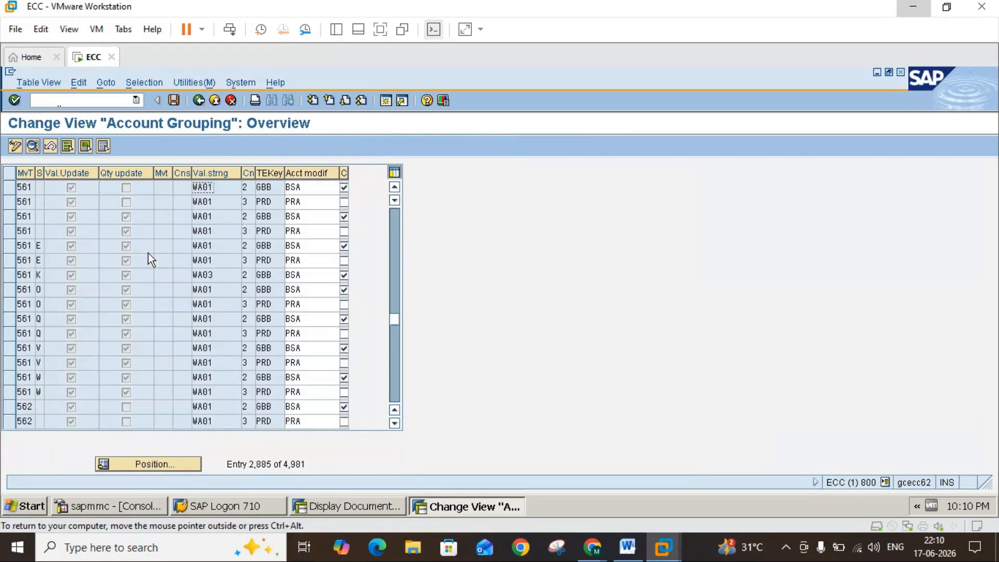
Step: Display the details of the first 561 entry and check its GBB and PRD transaction keys with their account modifiers
click(21, 187)
click(32, 147)
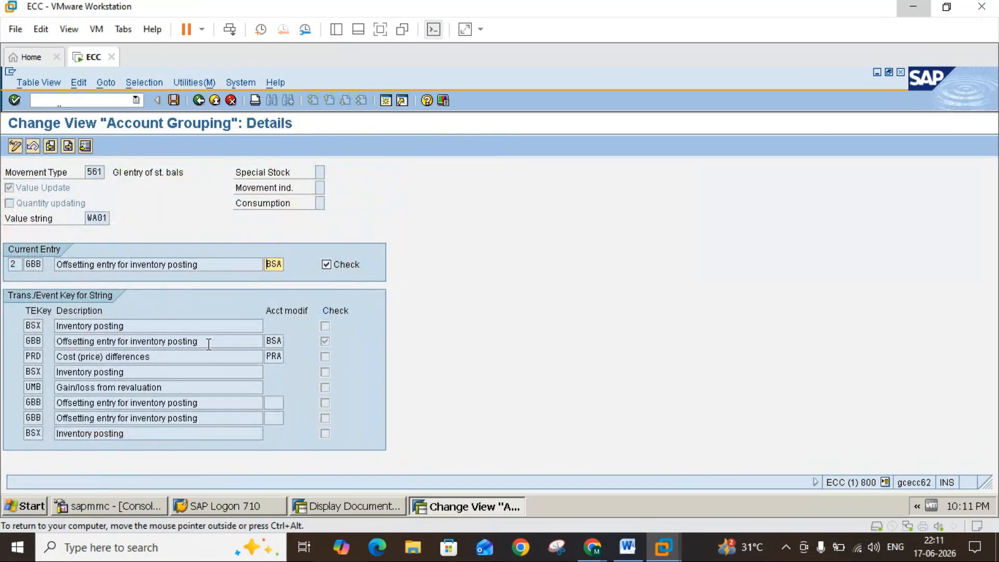
double_click(32, 342)
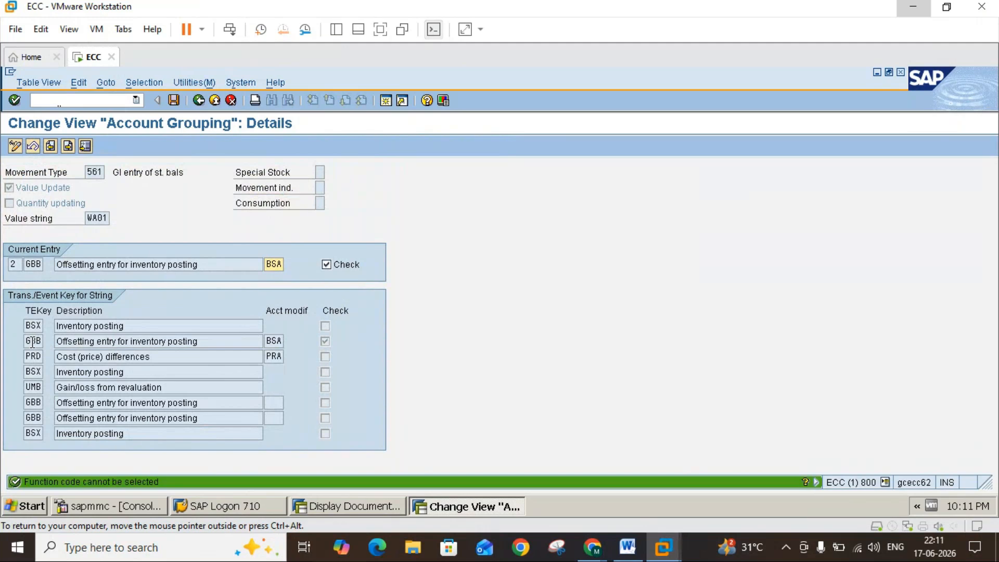
click(269, 342)
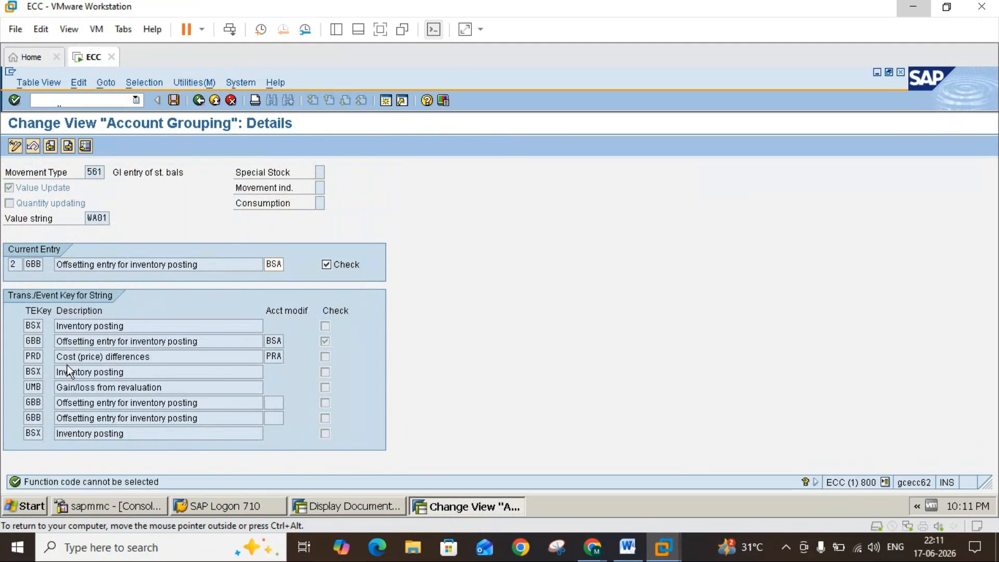
click(32, 356)
Step: Add a row with transaction key PRD and modifier PRA below GBB/BSA in the Word notes and save the document
click(628, 547)
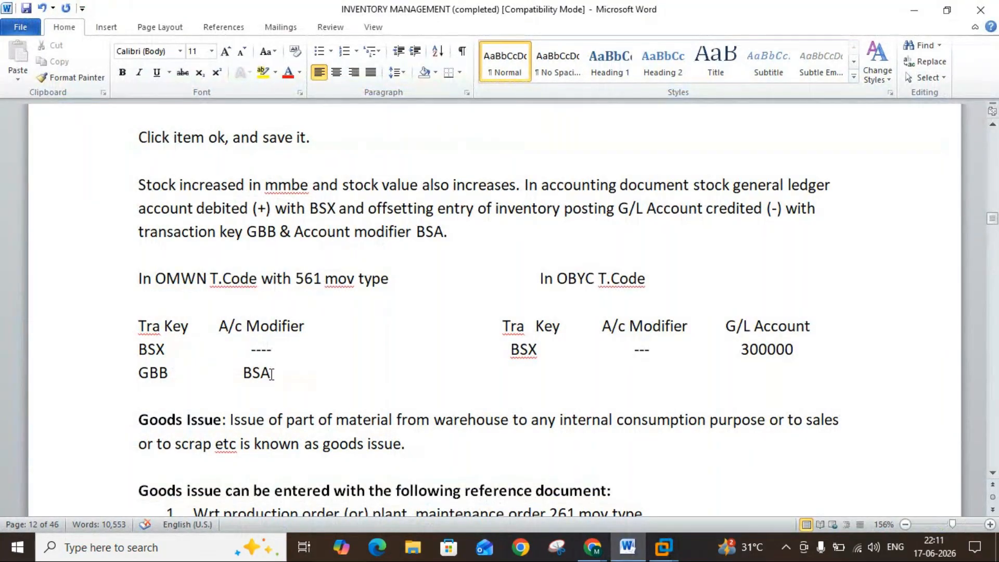
key(Return)
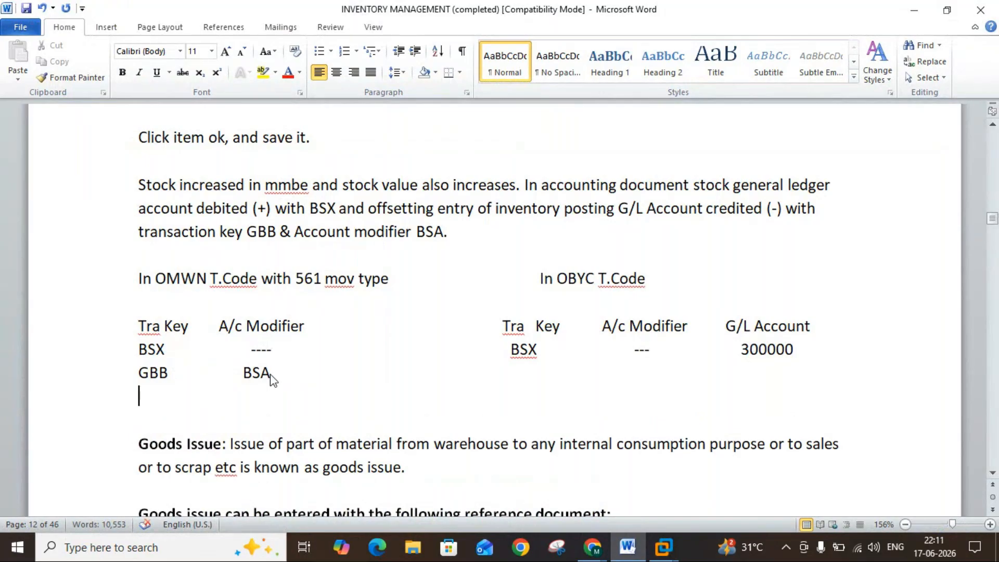
text(PRD)
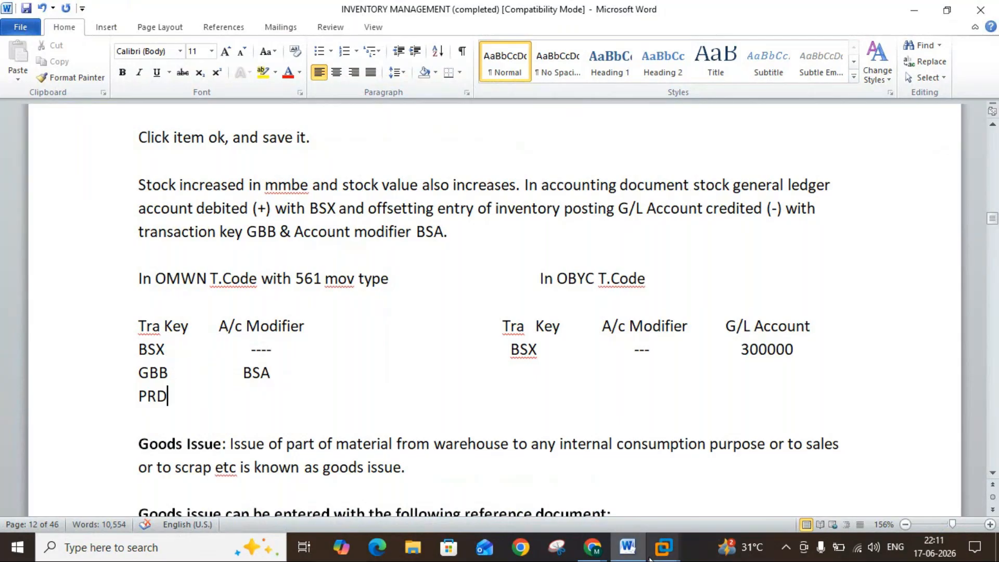
mouse_move(660, 555)
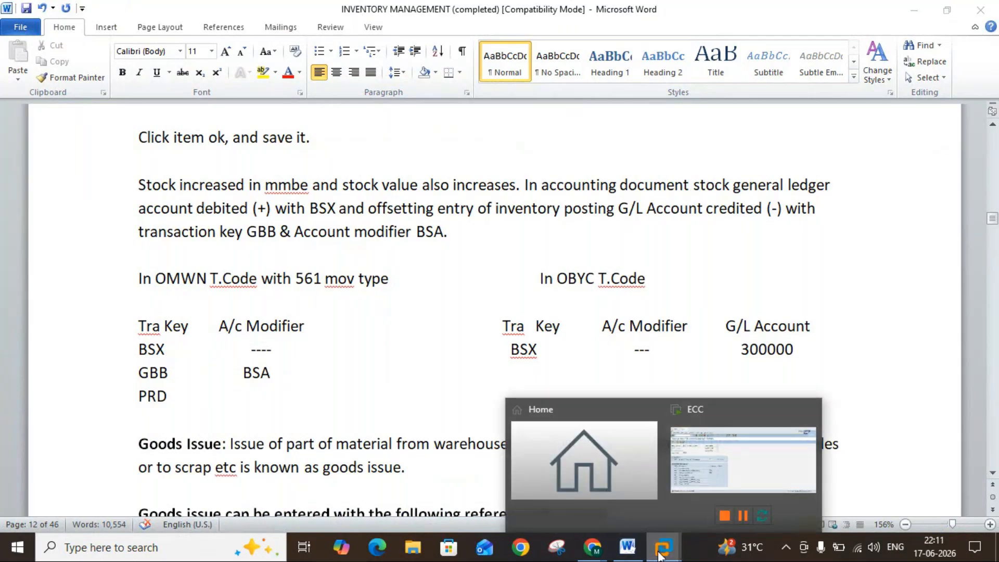
click(630, 555)
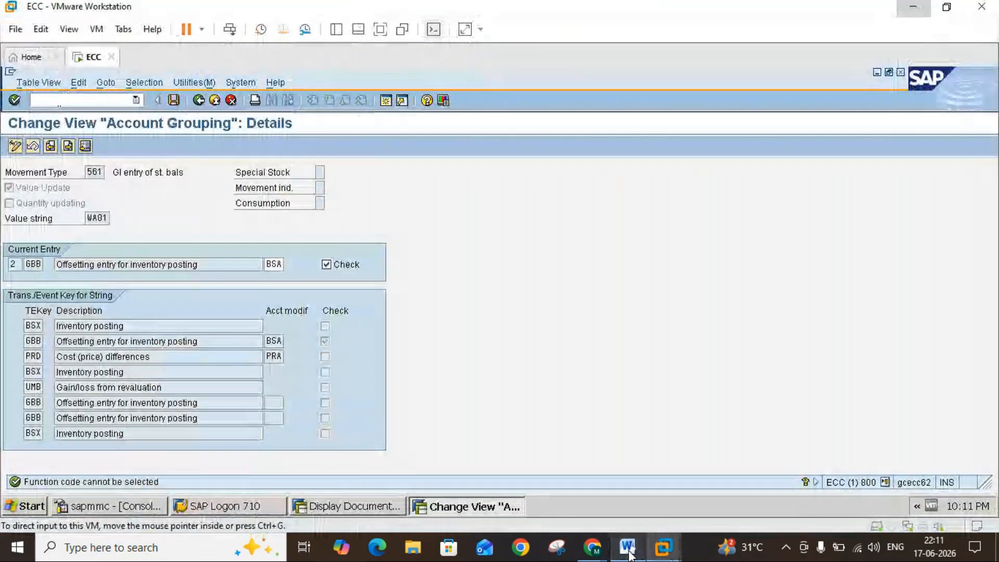
click(629, 554)
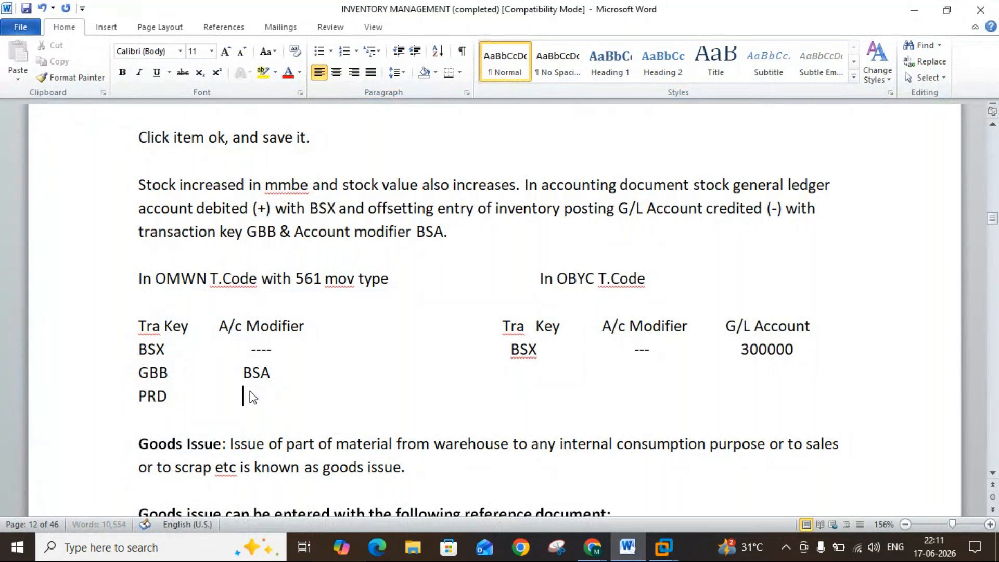
text(PRA)
click(25, 8)
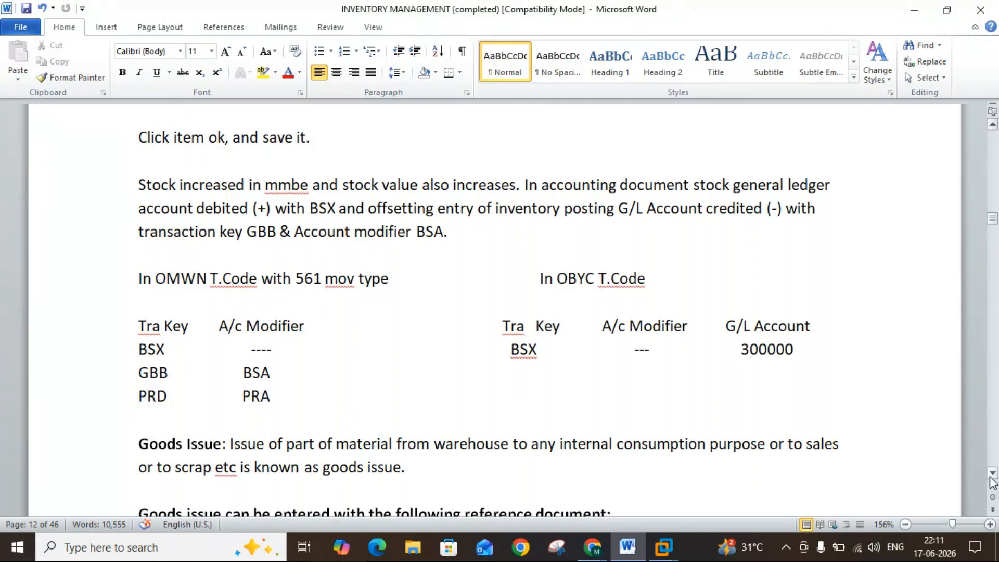
Step: Examine the Goods Issue definition in the notes and its list of possible reference documents, from production order to scrap
scroll(994, 479, down, 1)
scroll(994, 479, down, 2)
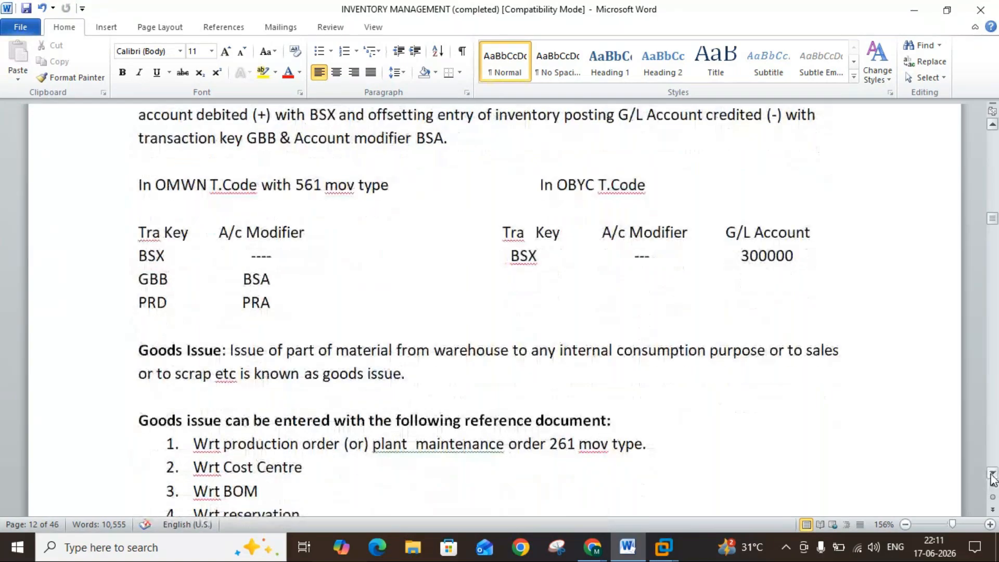
scroll(994, 476, down, 2)
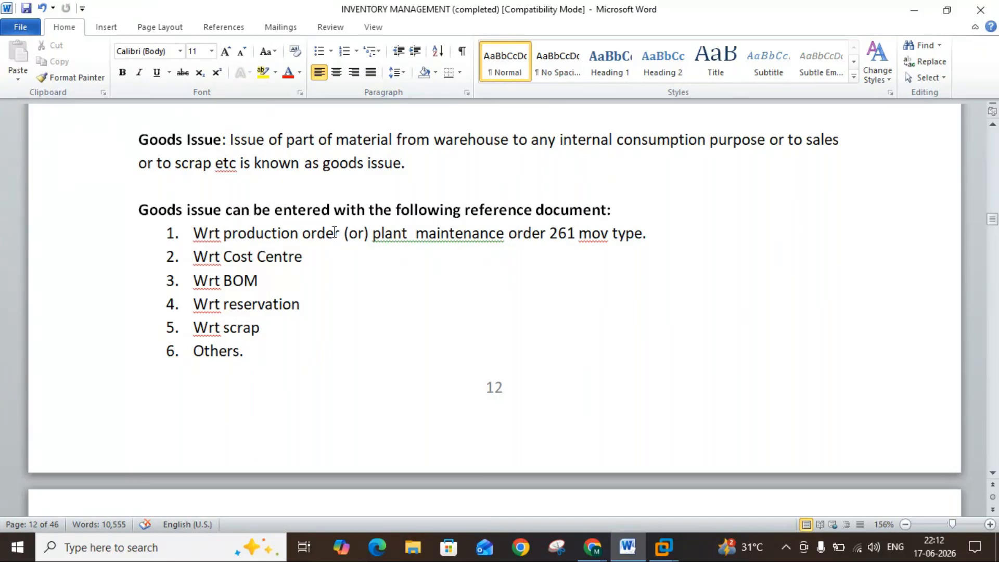
drag(195, 232, 647, 230)
click(647, 232)
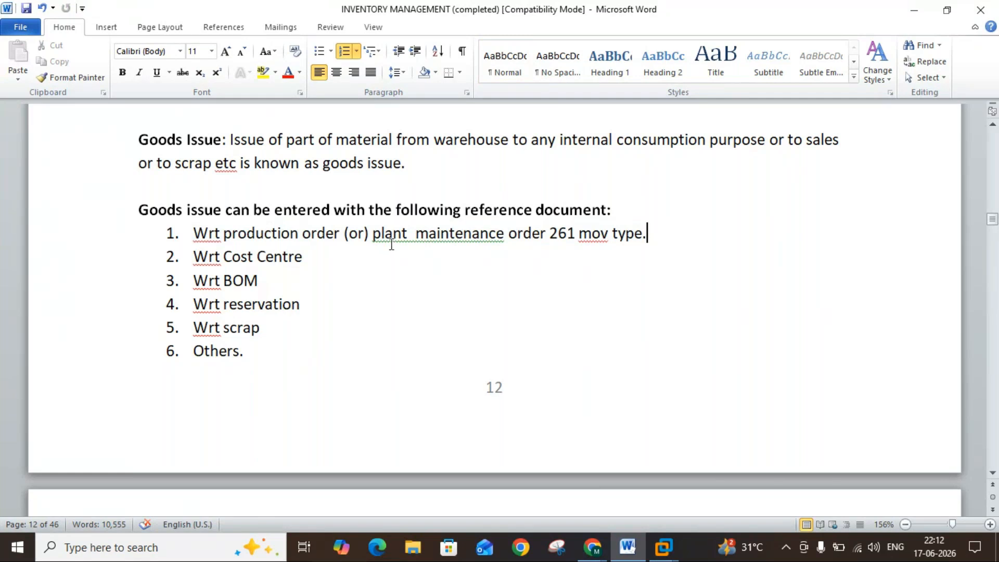
click(395, 241)
click(305, 257)
double_click(245, 285)
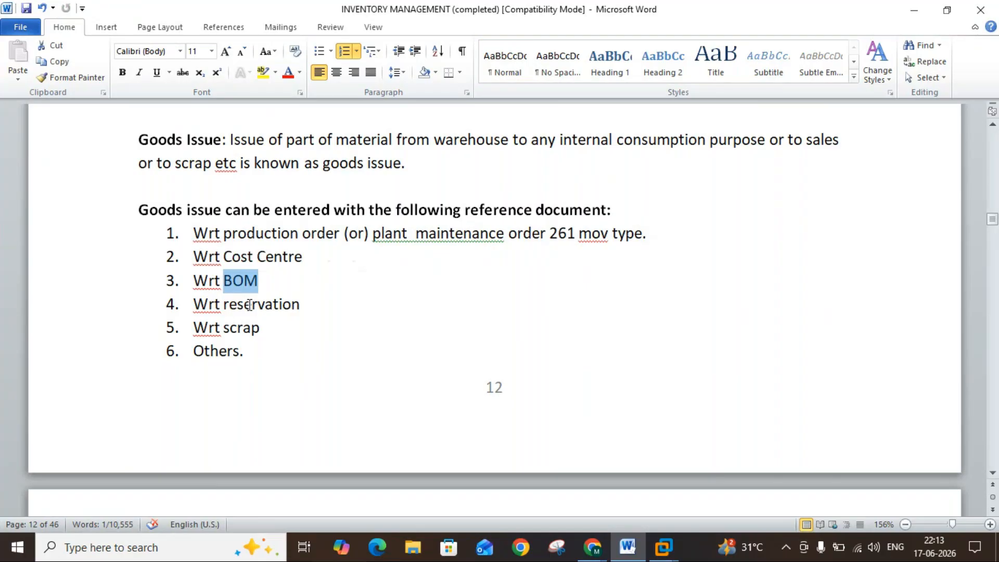
click(259, 259)
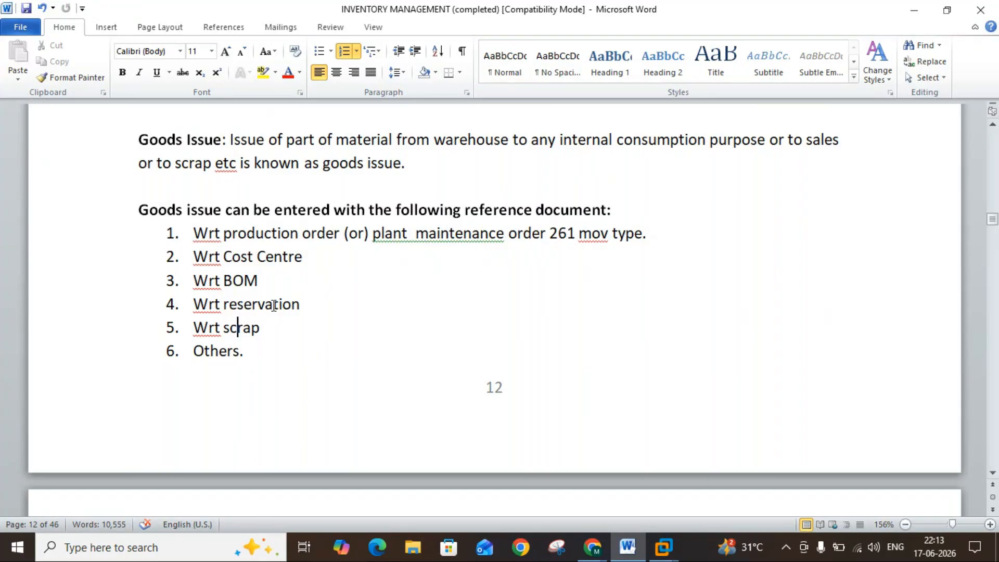
Step: Read the steps for creating a production order, focusing on the BOM transaction CS01 and the order transaction CO01
drag(992, 475, 992, 475)
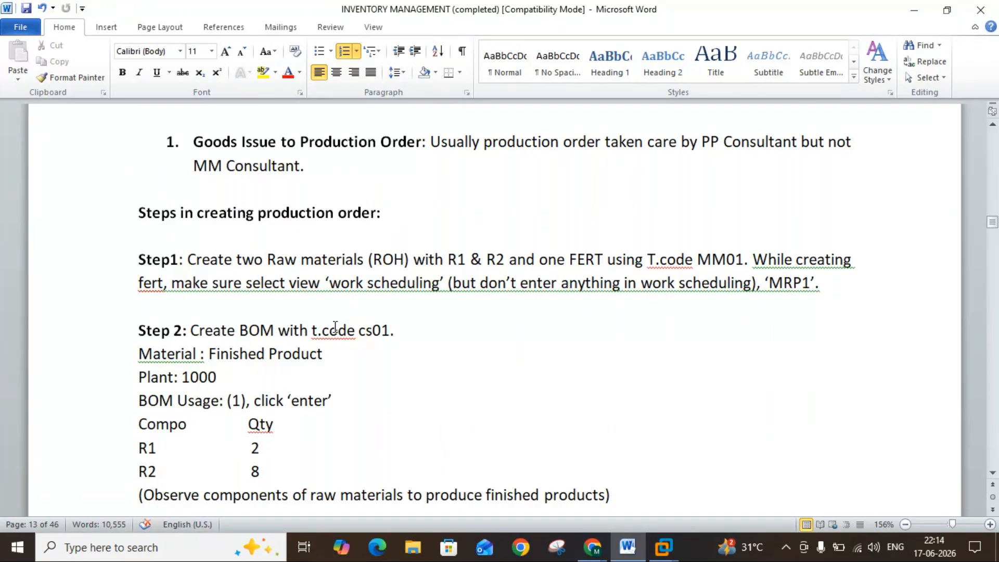
double_click(373, 331)
click(372, 331)
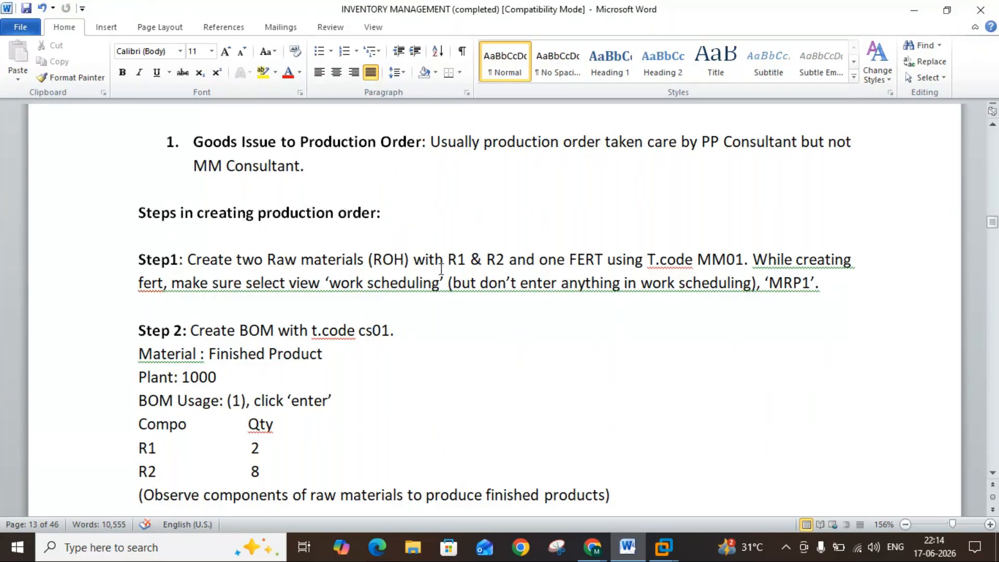
click(993, 478)
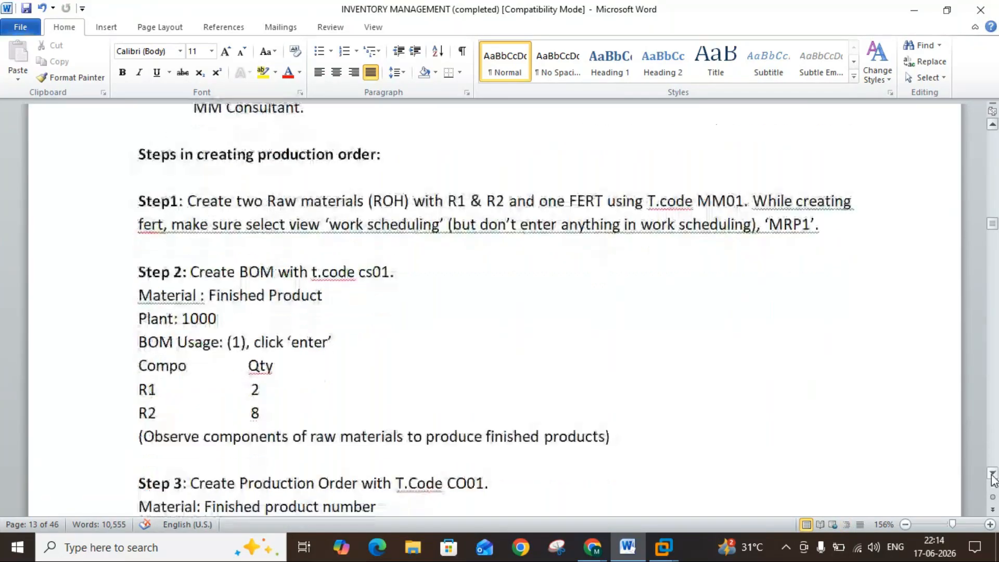
click(992, 478)
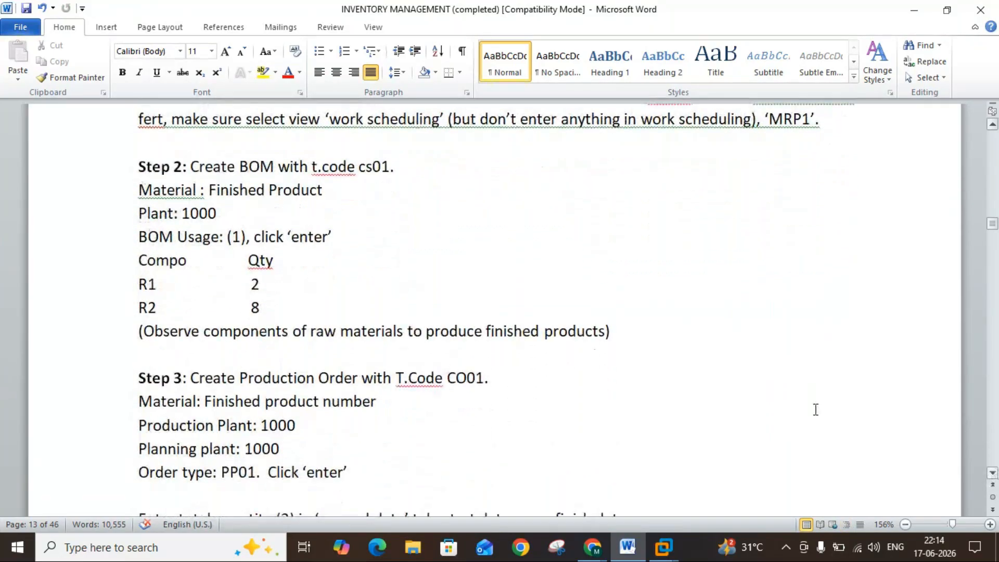
click(372, 166)
drag(454, 380, 485, 380)
click(485, 380)
Step: Look through the remaining production order steps up to Step 6 and go back to Step 5 on the MIGO goods issue
click(992, 473)
click(994, 472)
click(995, 471)
click(995, 471)
click(995, 471)
click(995, 472)
click(995, 472)
click(995, 471)
click(995, 472)
click(995, 472)
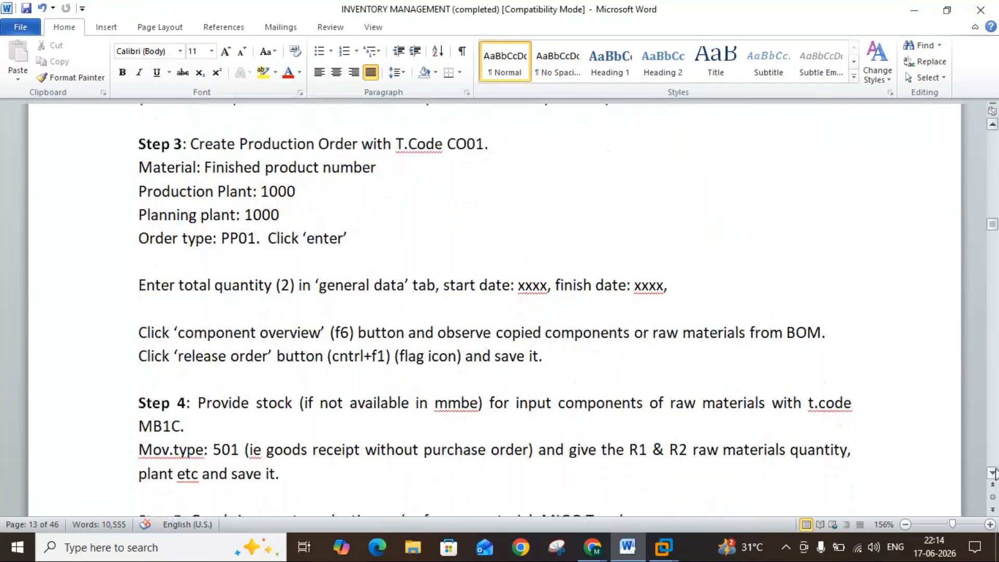
click(995, 472)
click(995, 471)
click(995, 471)
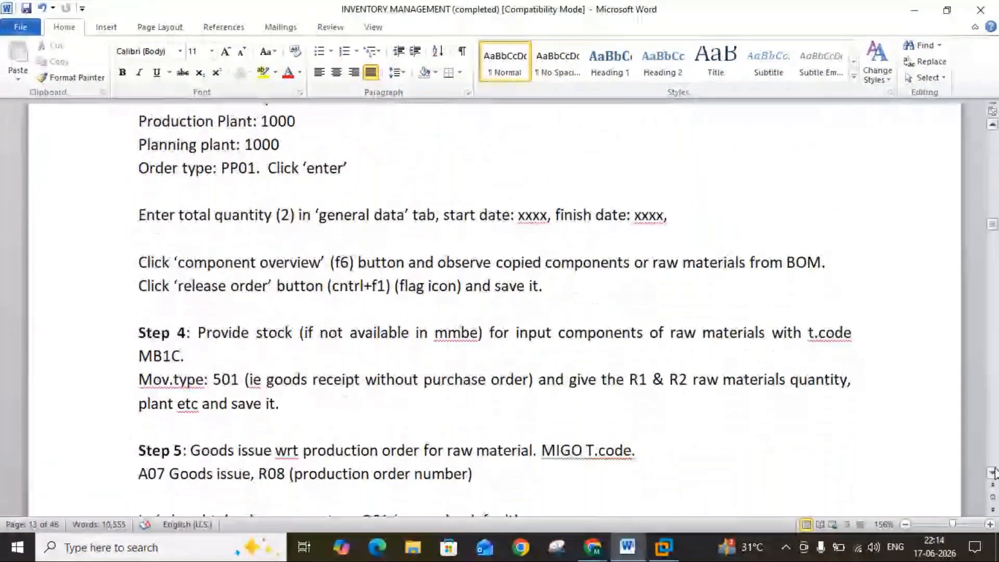
click(995, 469)
click(994, 469)
click(994, 469)
click(994, 469)
click(994, 469)
click(994, 466)
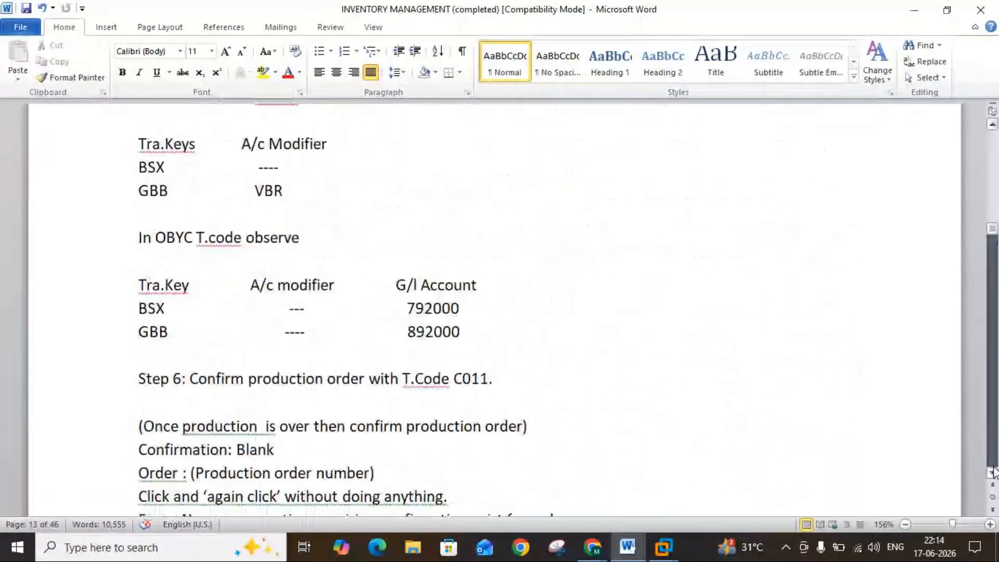
click(995, 174)
click(996, 175)
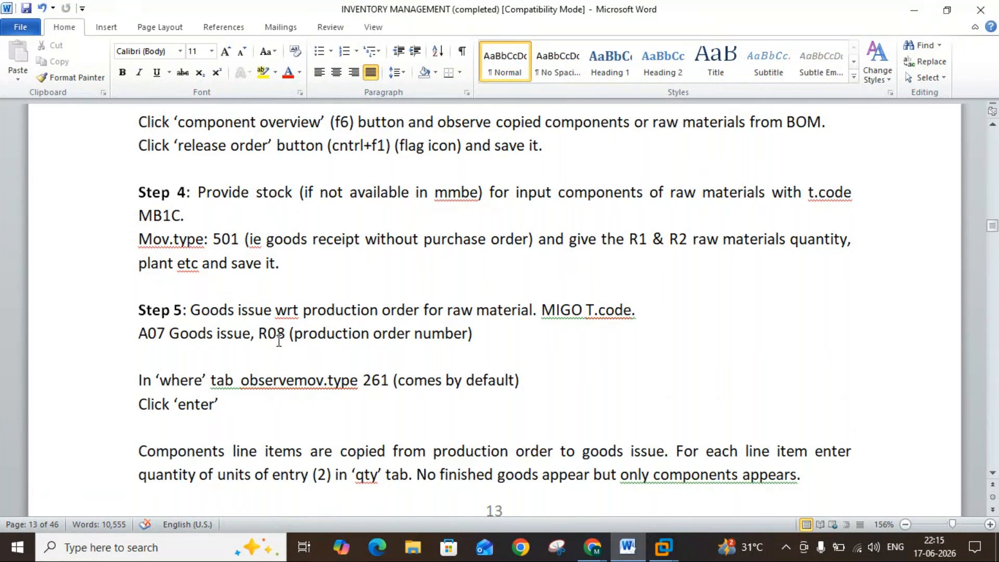
Step: Switch to SAP, leave the account grouping details and start the MIGO transaction
click(663, 546)
click(686, 483)
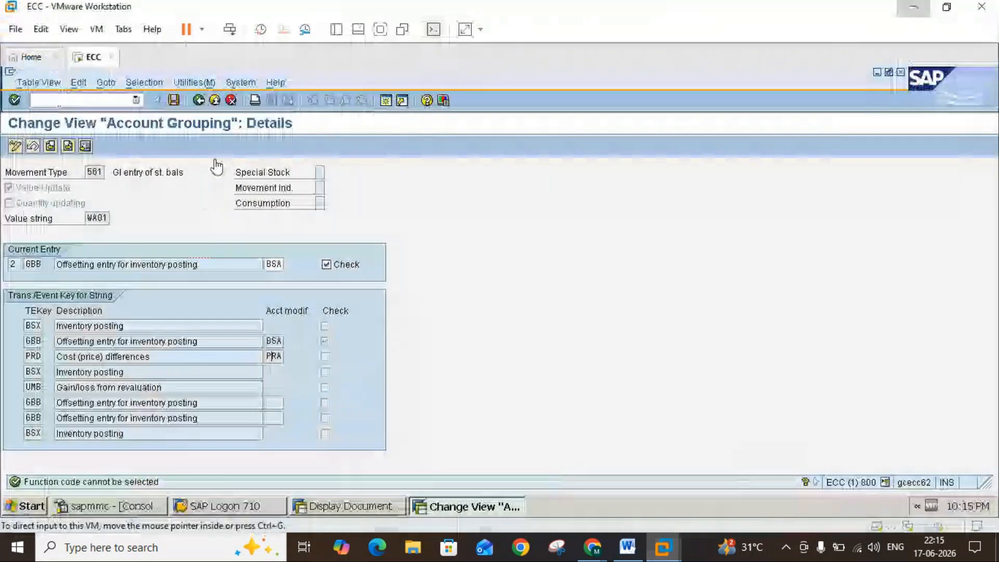
click(215, 100)
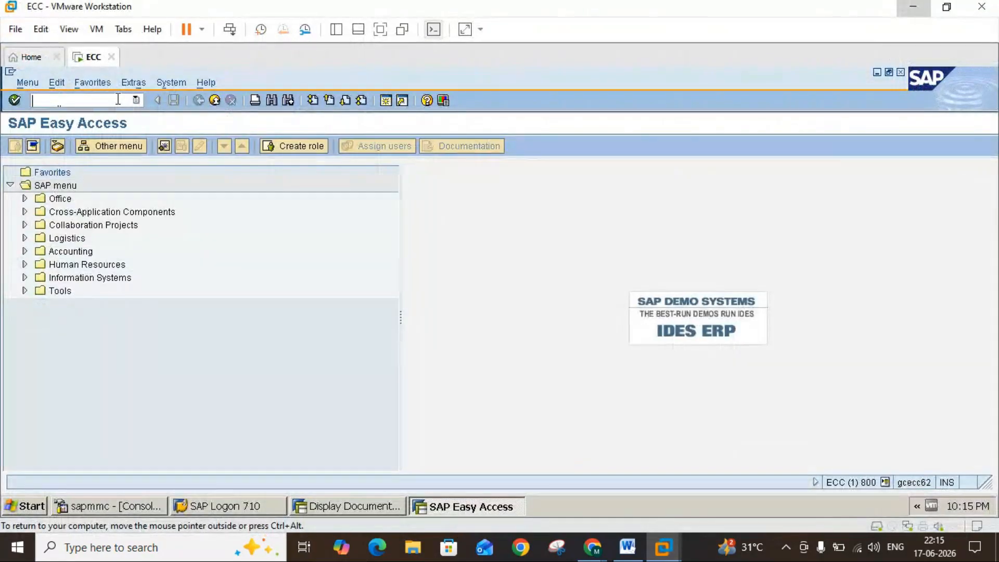
click(119, 99)
text(migo)
key(Return)
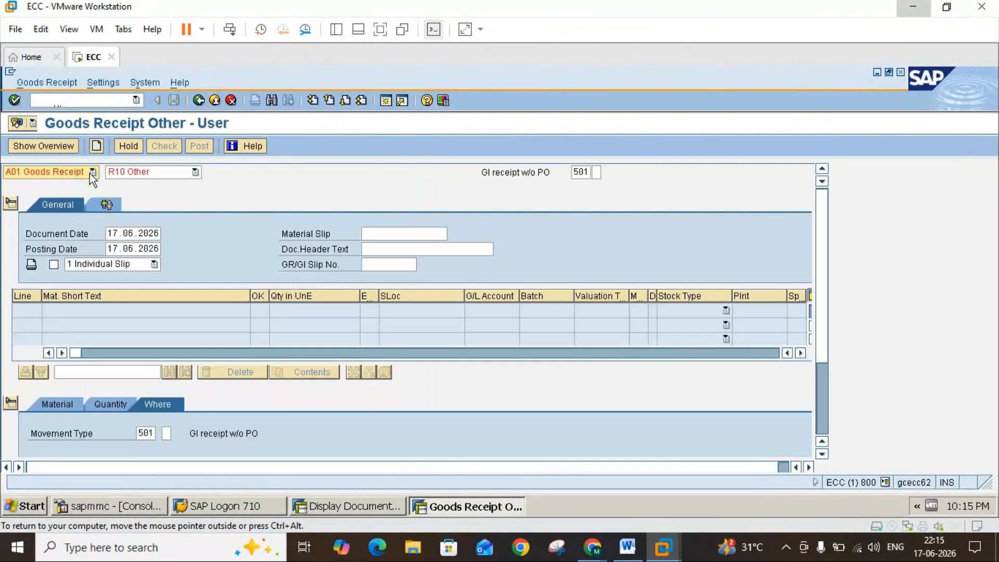
Step: Check Step 5 in the notes, then set the MIGO entry to A07 Goods Issue with reference R08 Order
click(626, 547)
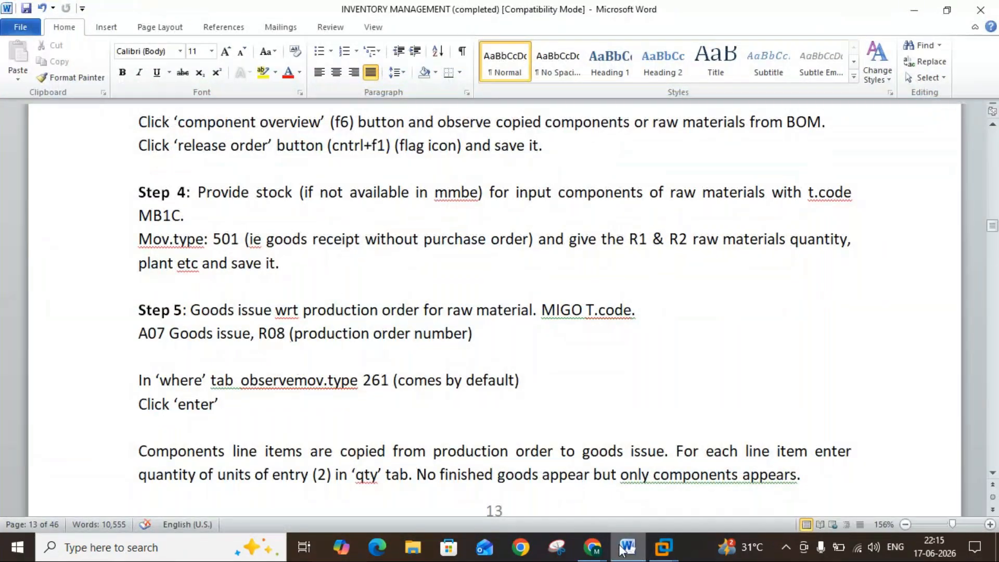
click(623, 548)
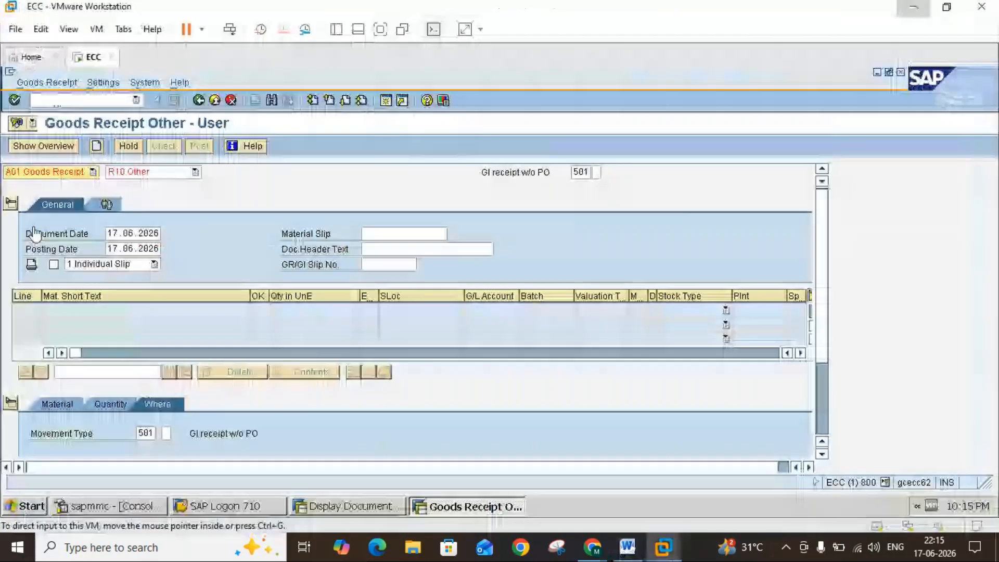
click(66, 176)
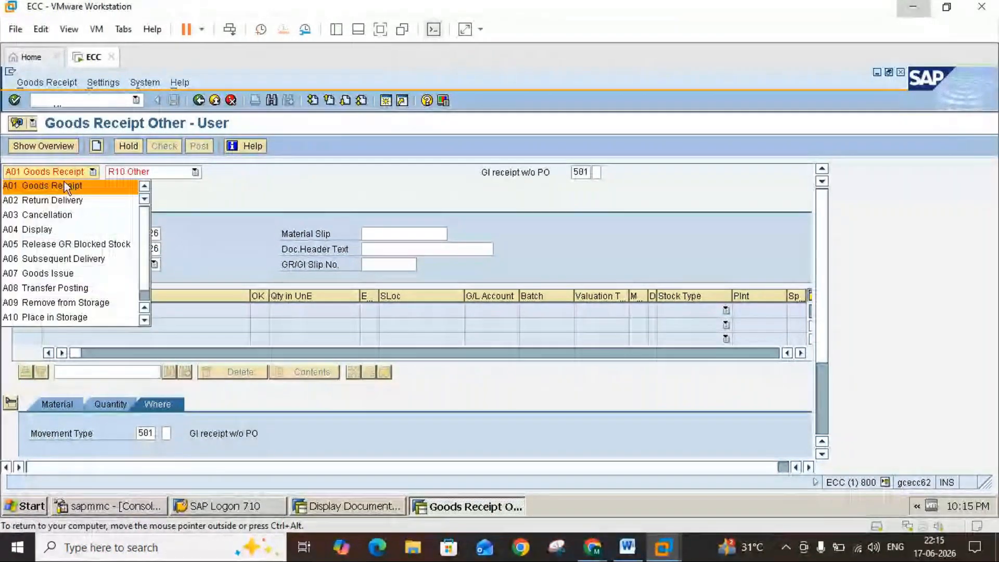
click(61, 276)
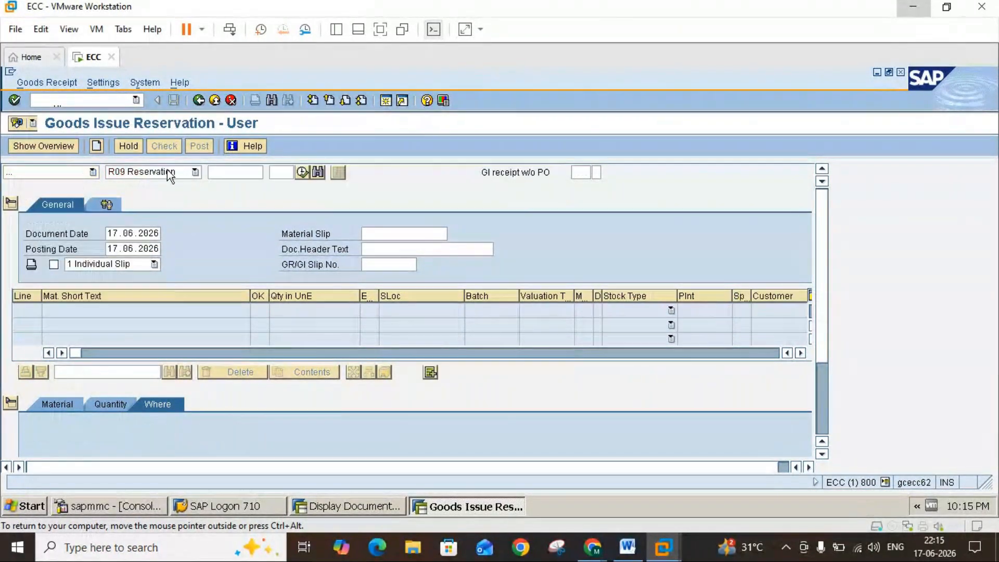
click(169, 173)
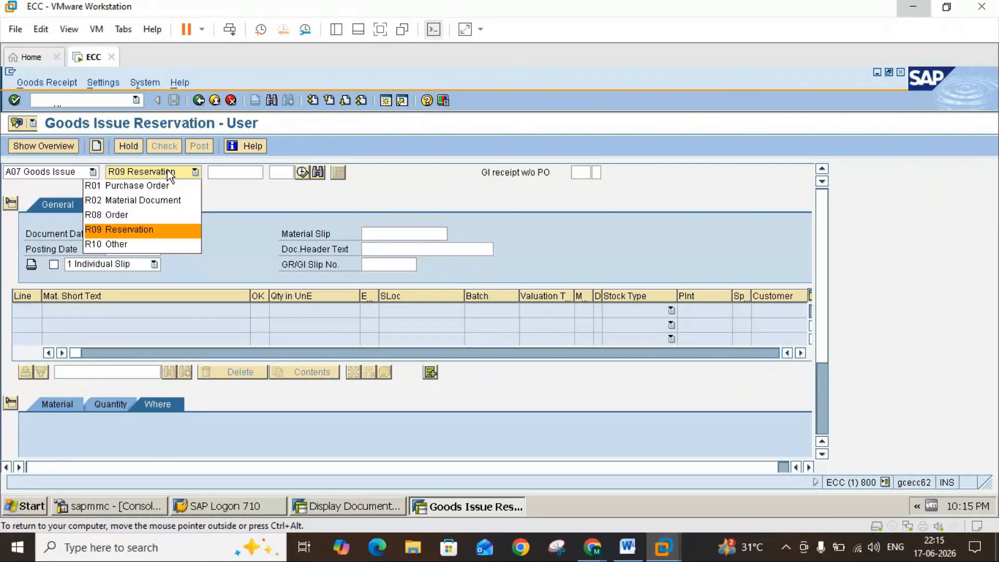
click(121, 214)
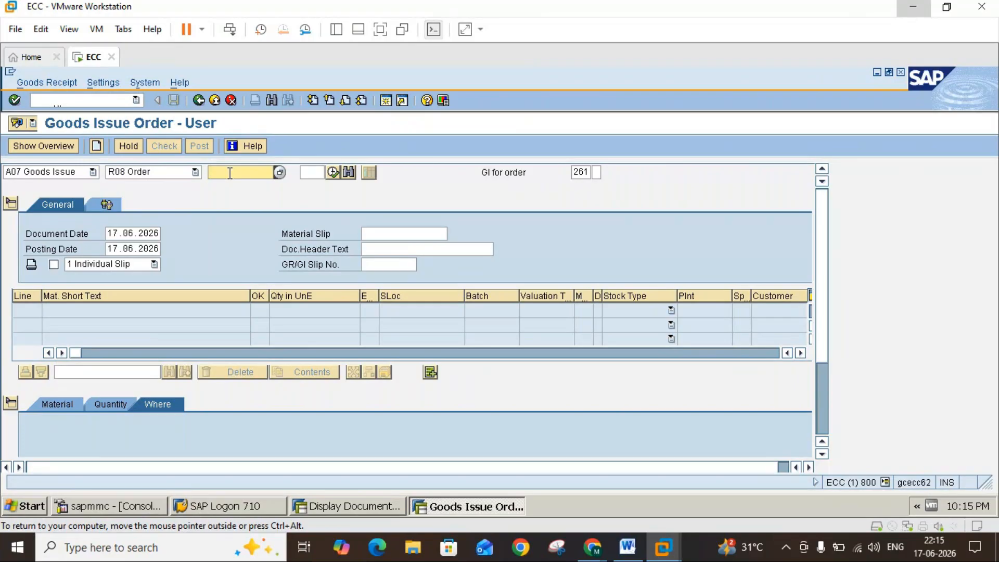
Step: Switch to the Word notes and read the rest of Step 5 on posting, stock effects and the OMWN and OBYC account keys
click(633, 553)
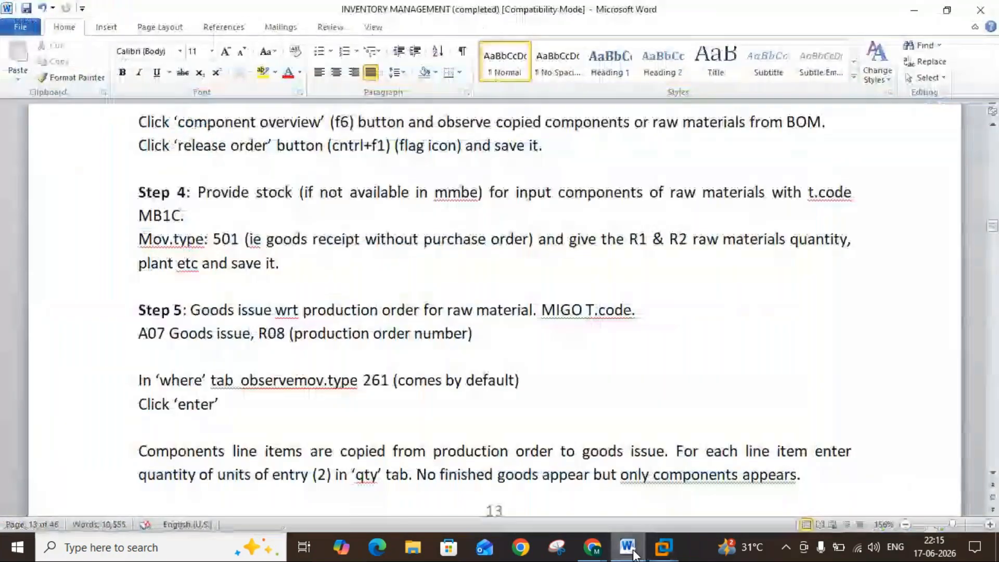
click(632, 552)
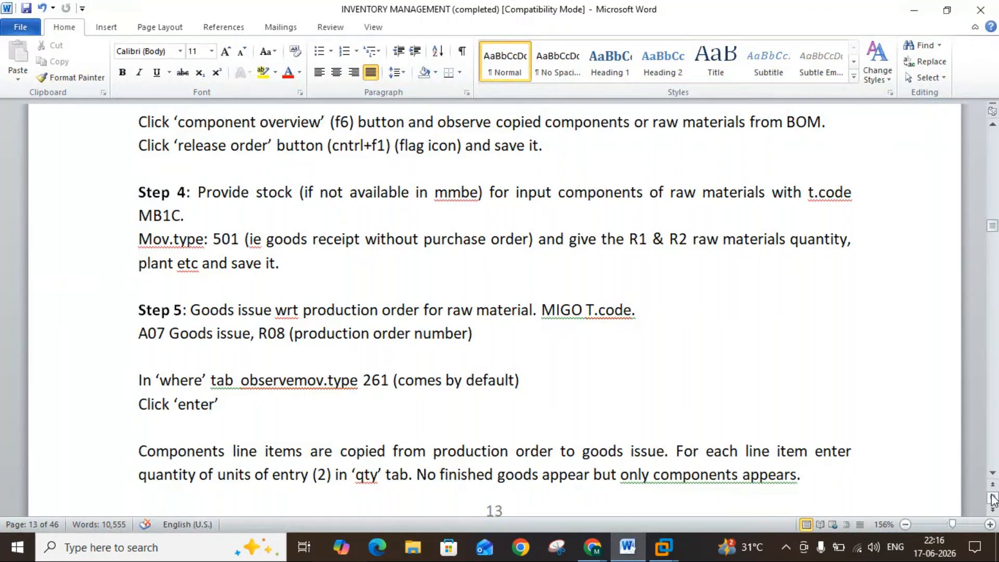
click(993, 473)
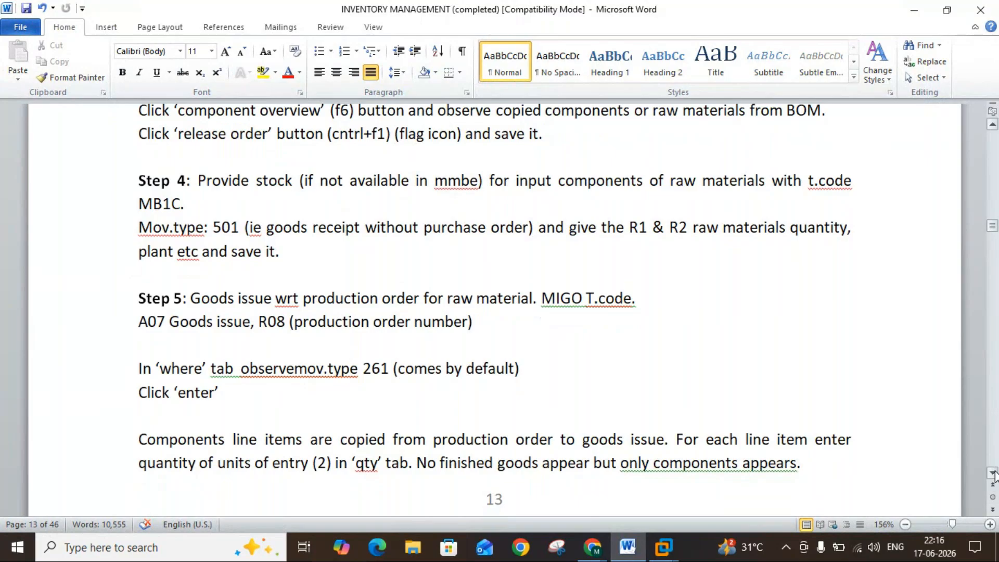
scroll(993, 473, down, 5)
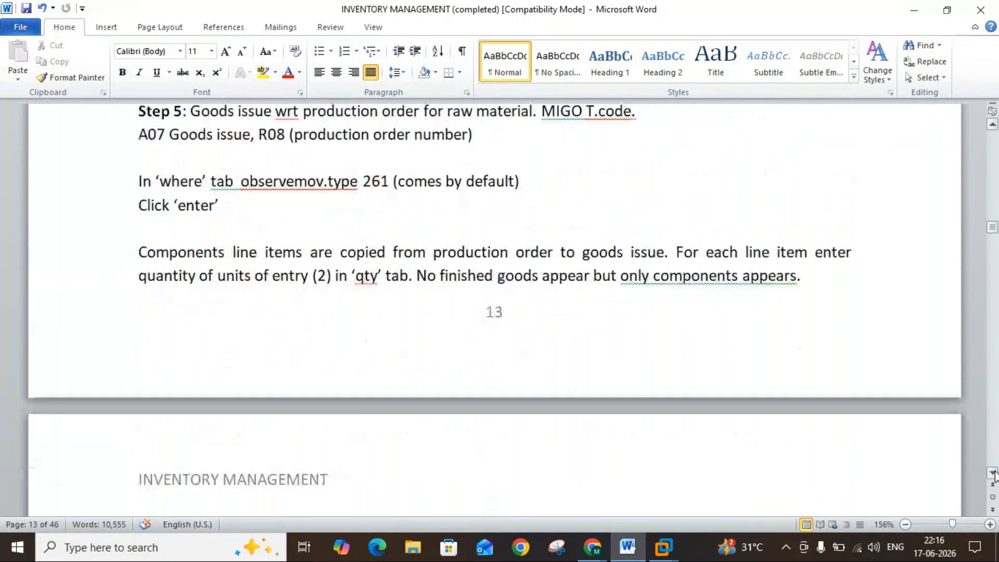
scroll(993, 474, down, 4)
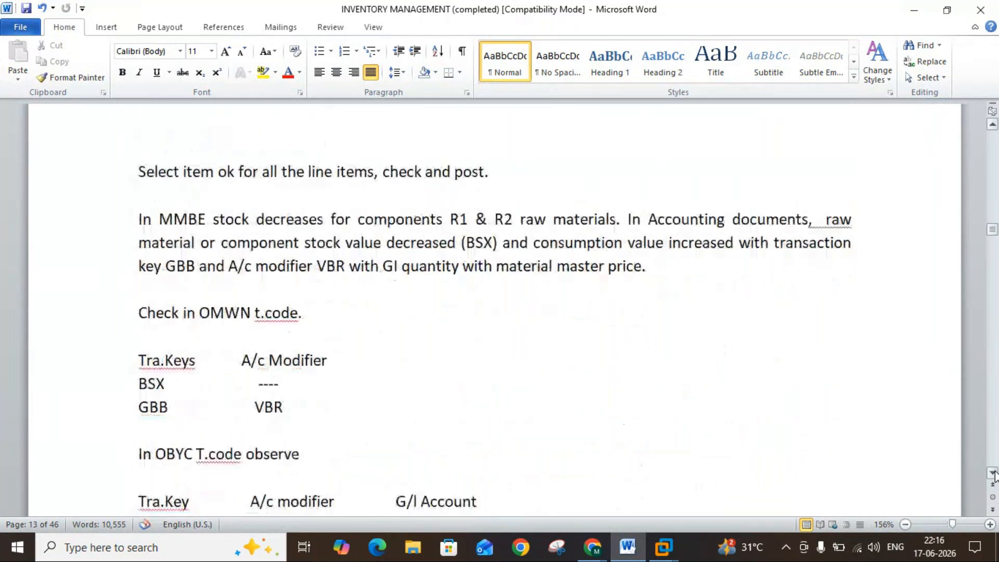
scroll(993, 474, down, 1)
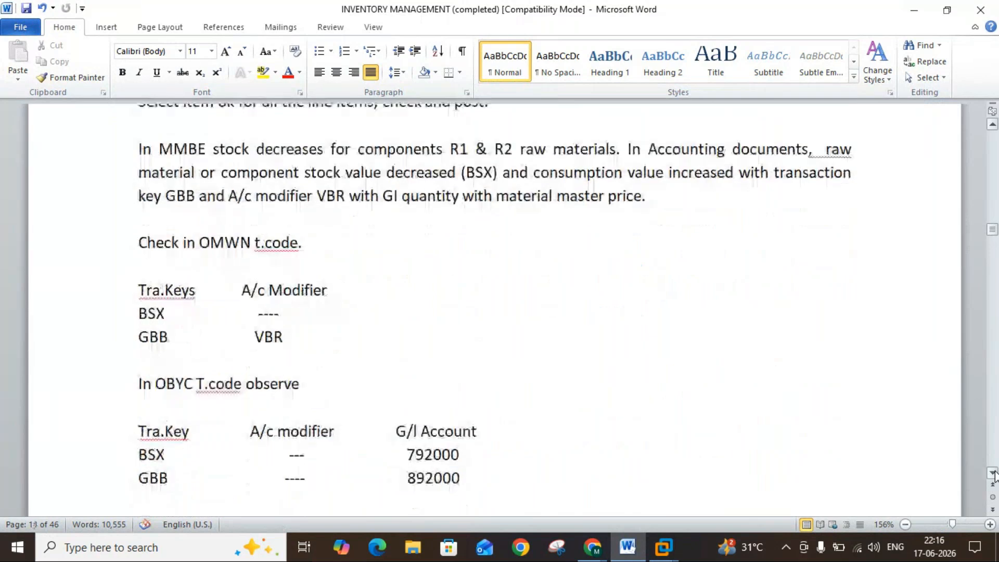
scroll(993, 474, down, 2)
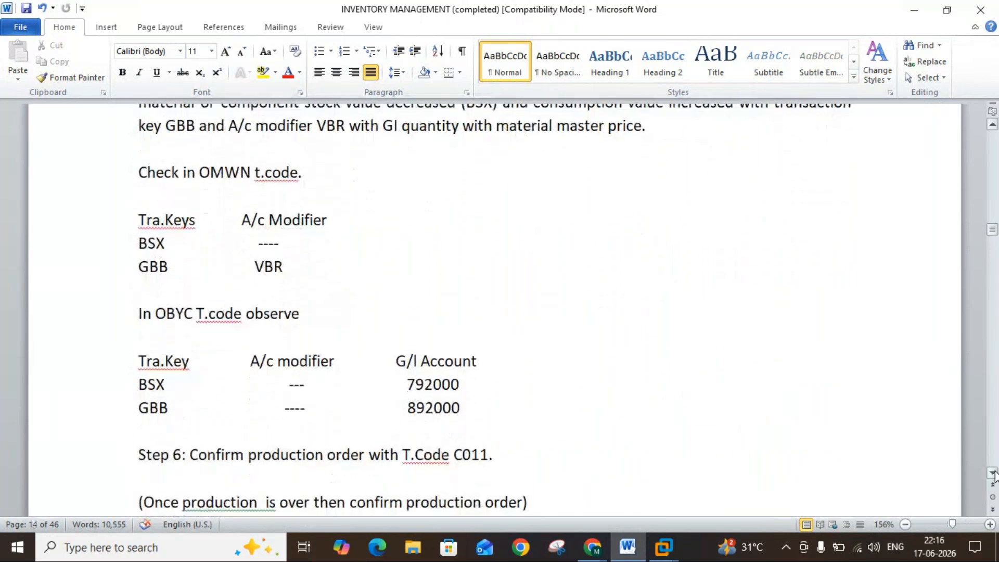
scroll(993, 475, down, 3)
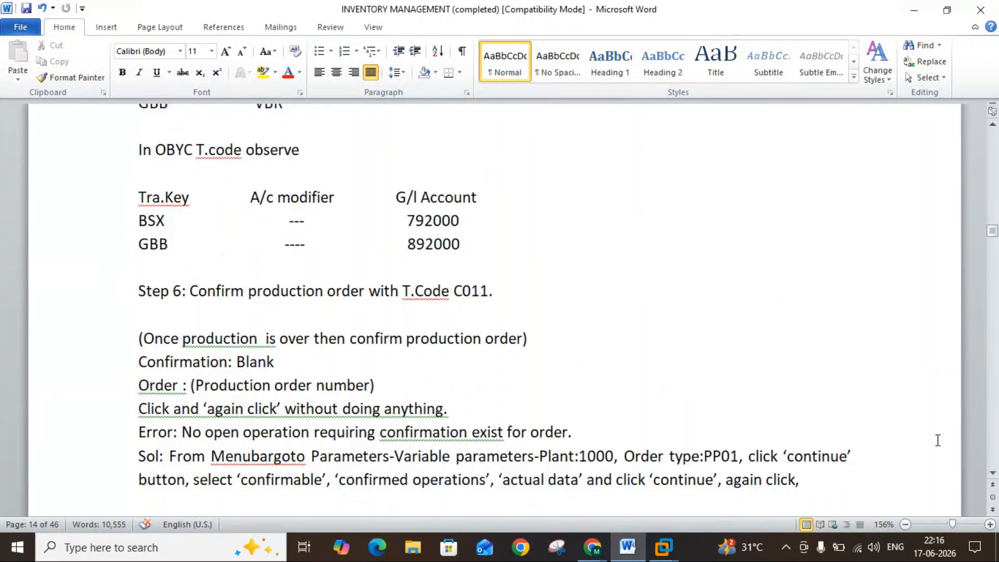
Step: Read Step 6 of the notes on confirming the production order, including the error solution and the yield confirmation
click(993, 474)
click(992, 475)
click(993, 474)
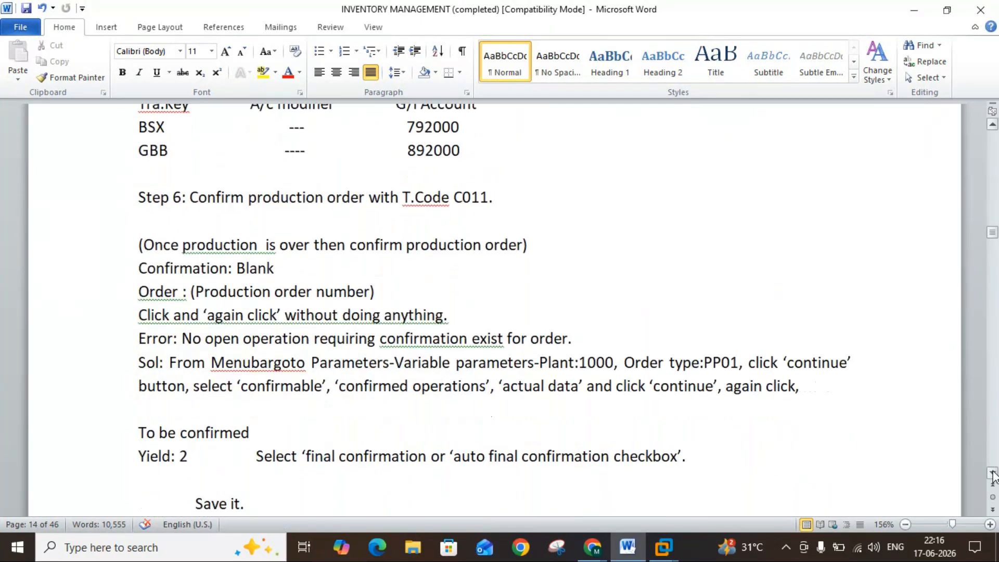
click(993, 475)
click(993, 474)
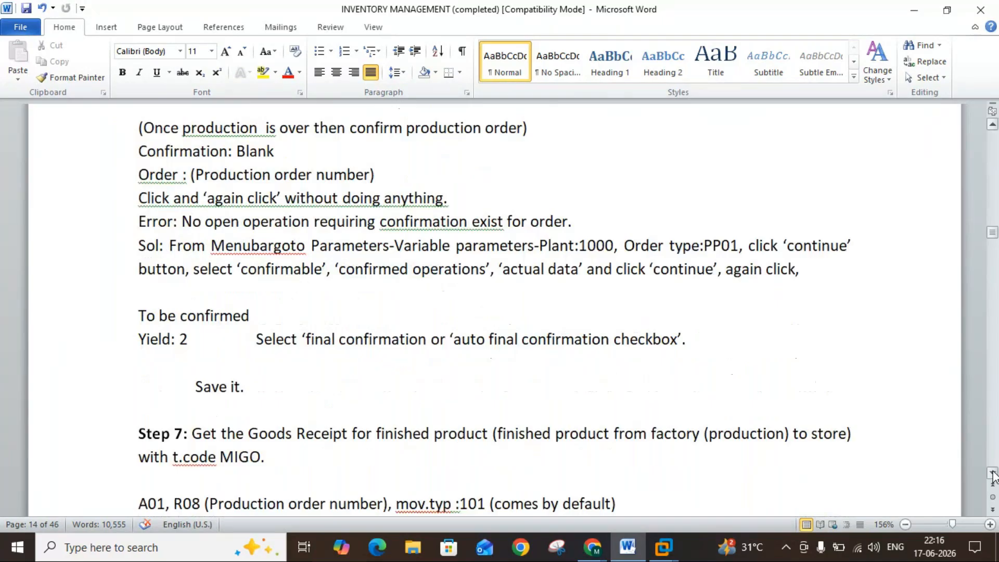
Step: Read Step 7 on the finished product's goods receipt in MIGO and its movement type 101 transaction keys and G/L accounts
click(992, 474)
click(992, 474)
click(993, 475)
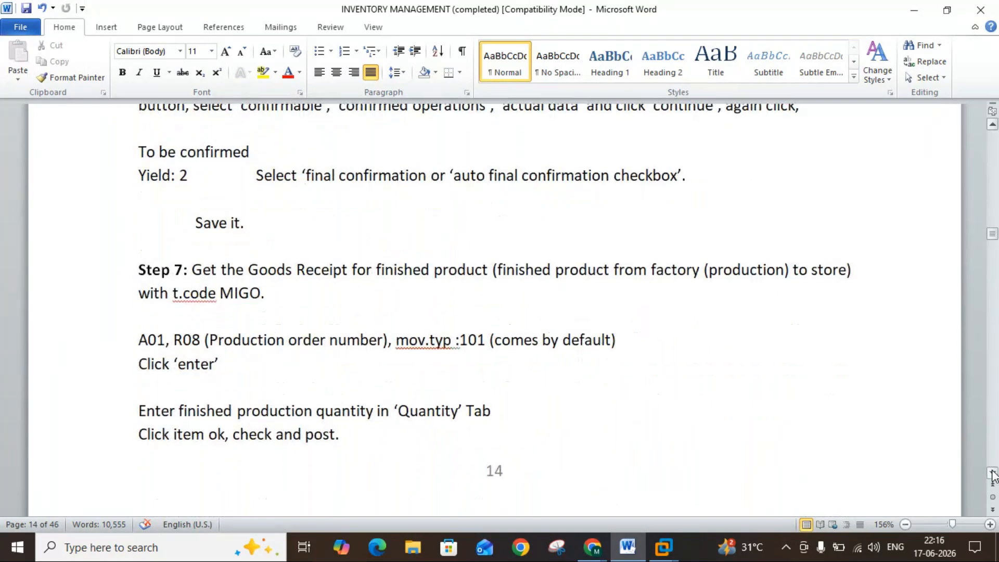
click(992, 474)
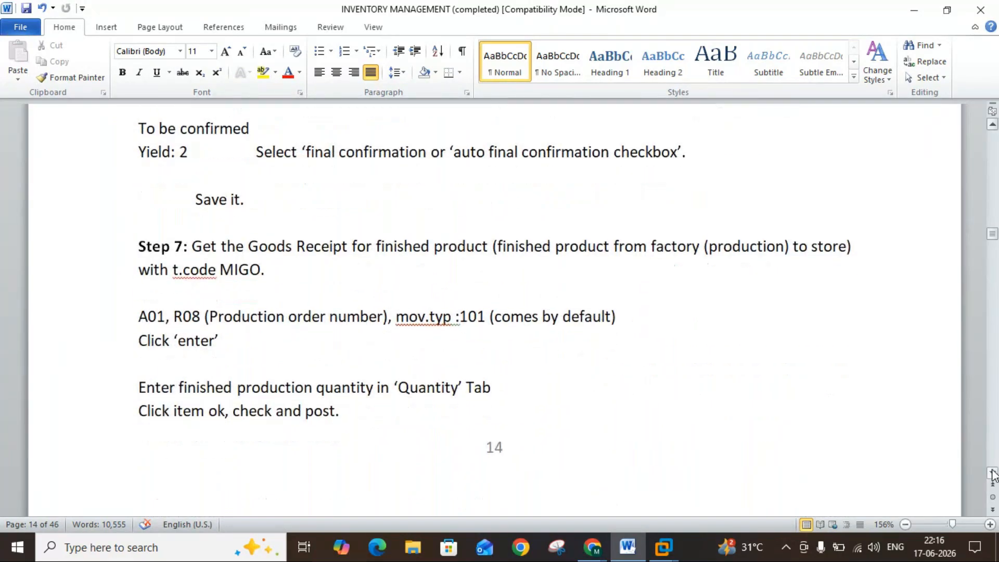
click(993, 475)
click(993, 475)
click(993, 475)
click(993, 474)
click(992, 474)
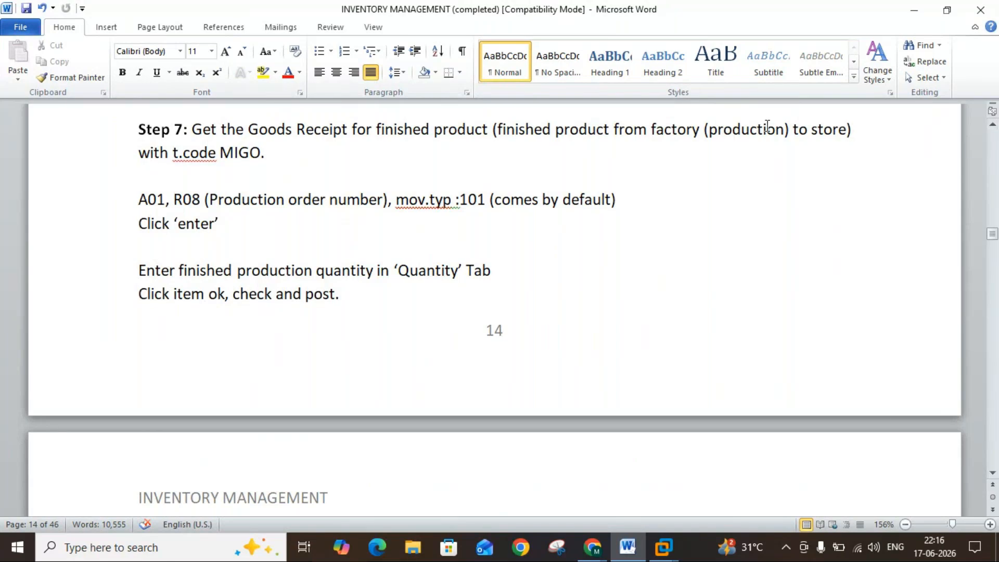
click(993, 473)
click(993, 475)
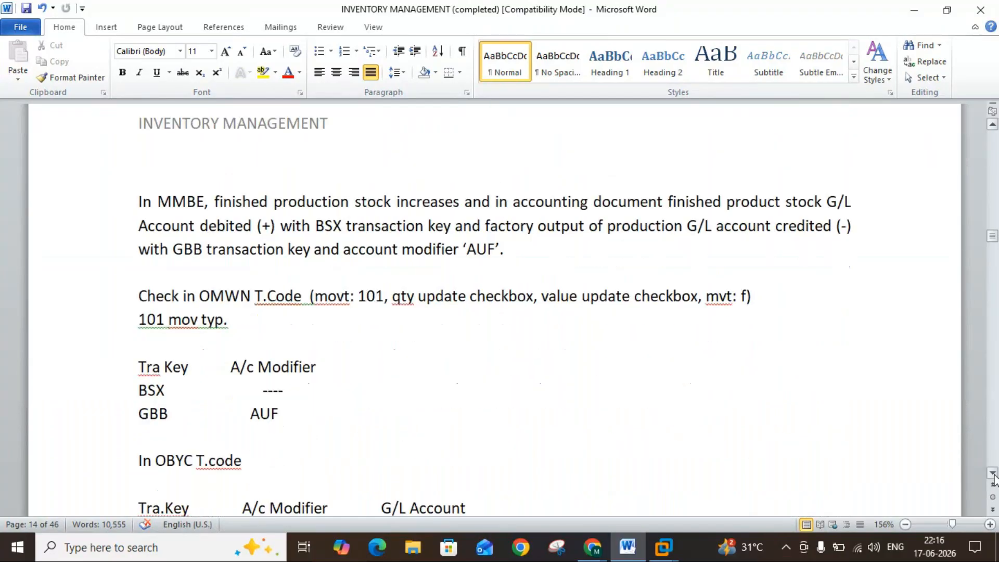
click(993, 475)
click(994, 475)
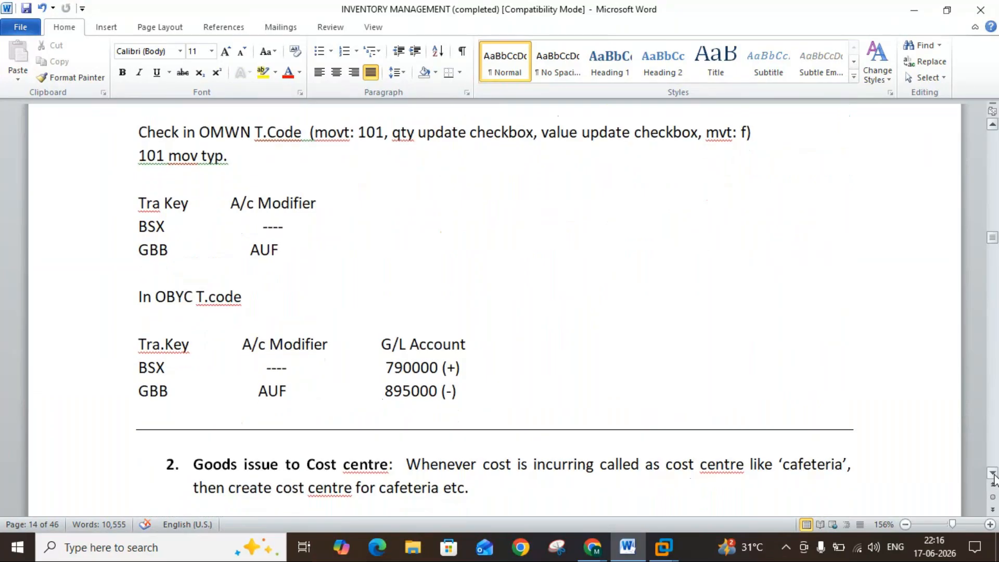
Step: Read the goods issue to cost centre section, covering controlling area creation with OX06 and the company code assignment
click(993, 475)
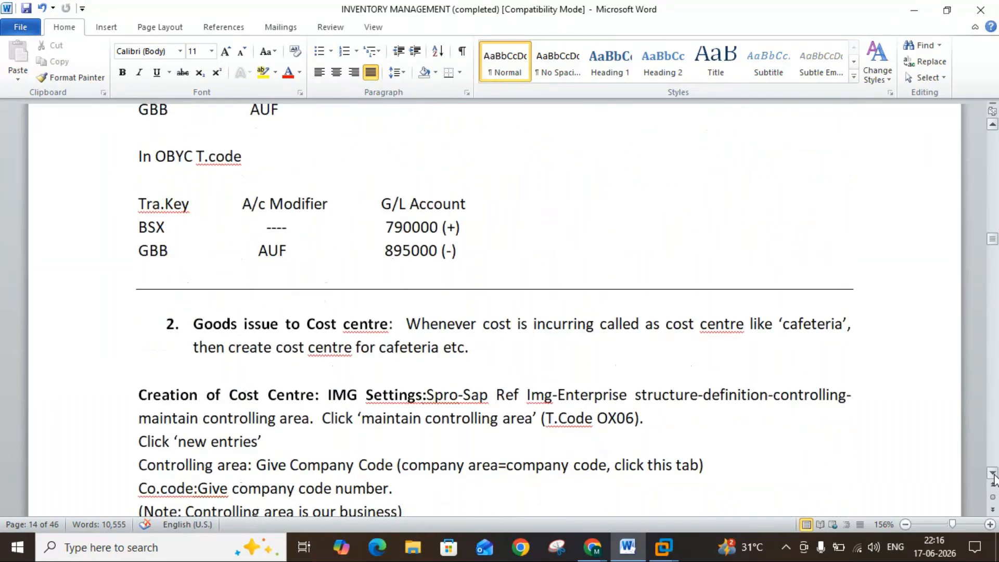
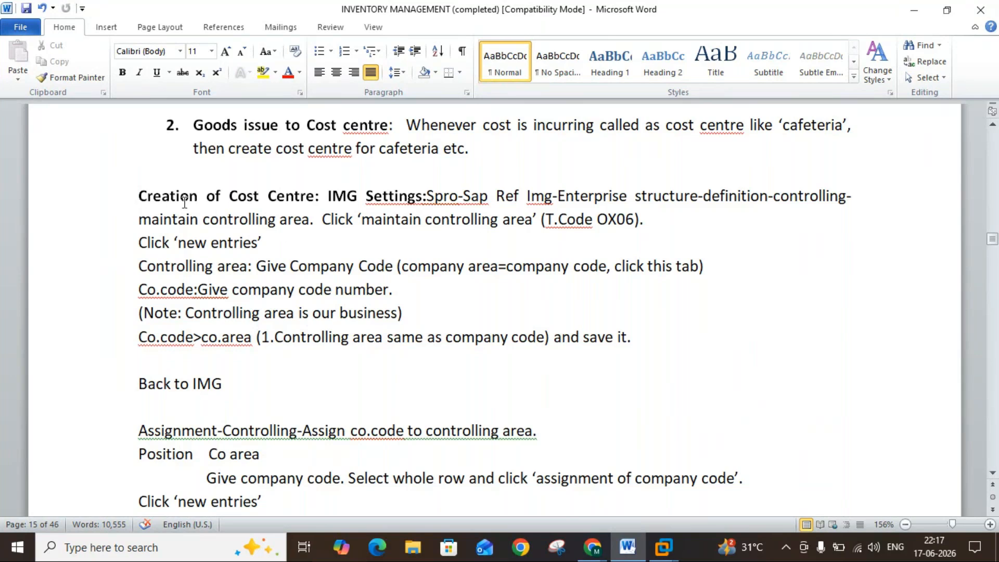
click(990, 473)
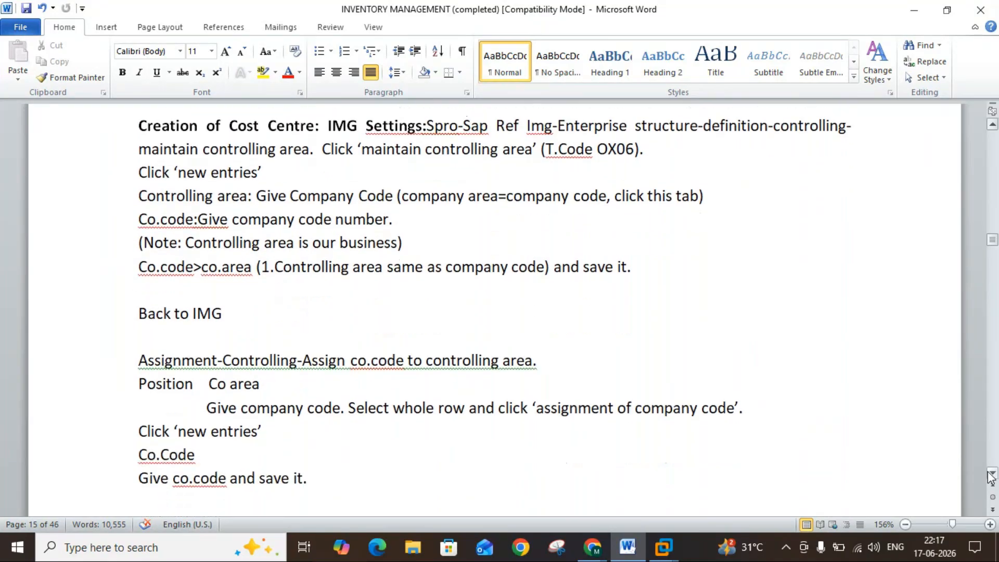
click(991, 474)
click(991, 474)
click(992, 474)
click(991, 474)
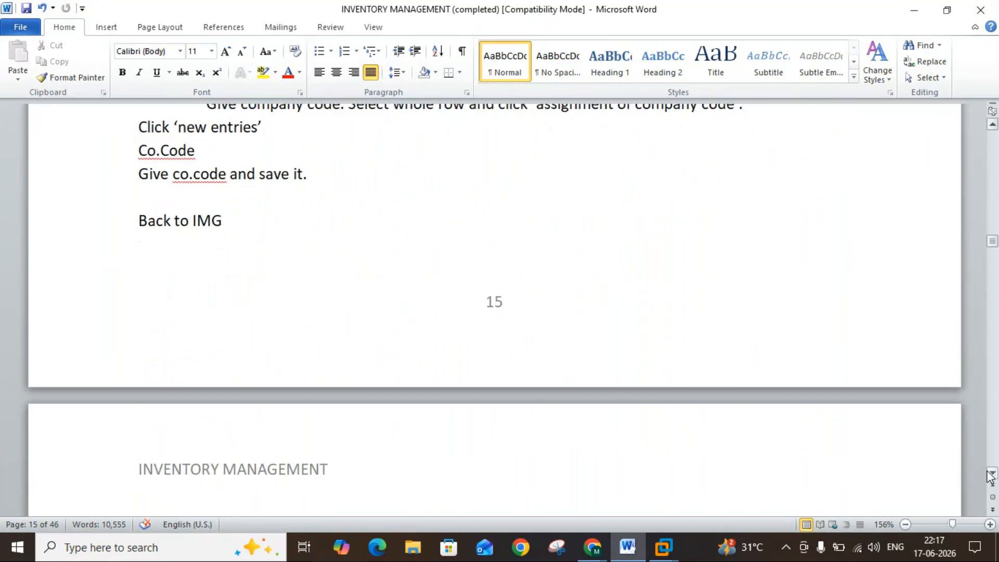
Step: Examine the notes on maintaining the controlling area, its cost centre hierarchy and the activation of components
click(991, 474)
click(991, 474)
click(992, 474)
click(992, 474)
click(991, 474)
click(991, 474)
click(991, 474)
click(991, 474)
click(991, 474)
click(991, 474)
click(991, 474)
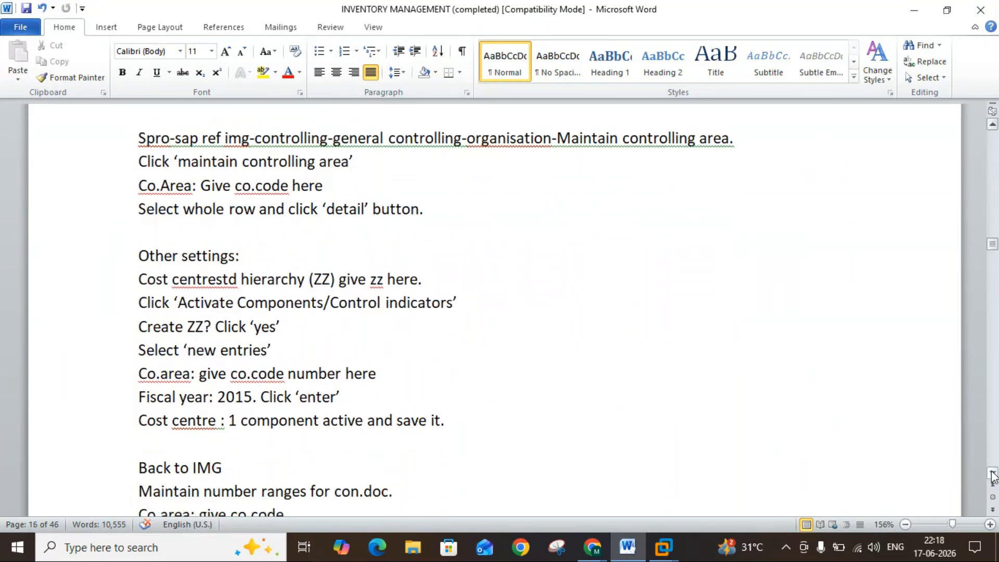
click(991, 474)
click(992, 474)
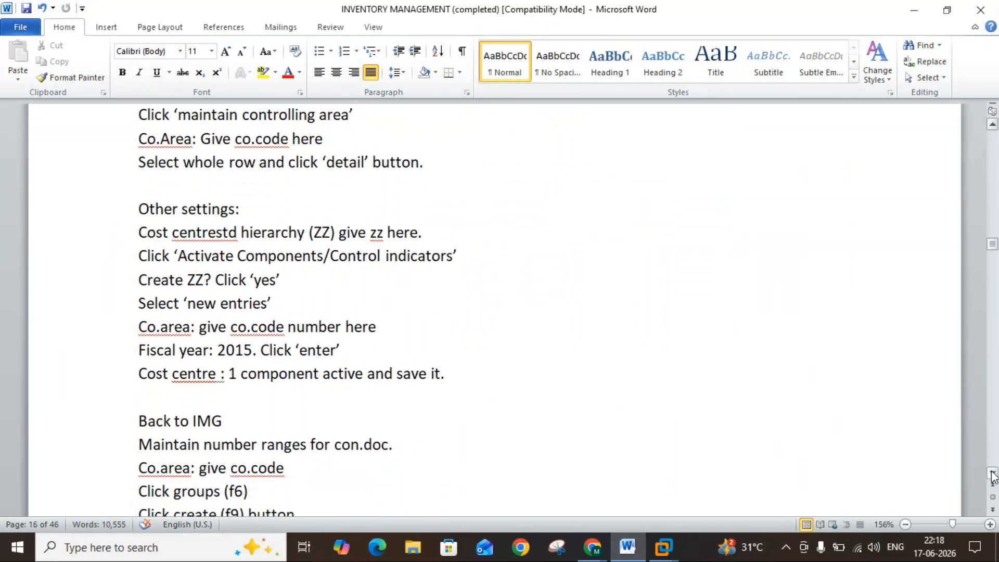
Step: Look through the controlling document number range notes and the cost centre creation steps with transaction KS01
click(991, 474)
click(991, 474)
click(992, 474)
click(991, 474)
click(991, 474)
click(991, 474)
click(991, 474)
click(991, 474)
click(991, 474)
click(991, 474)
click(992, 474)
click(991, 474)
click(992, 474)
click(992, 474)
click(991, 474)
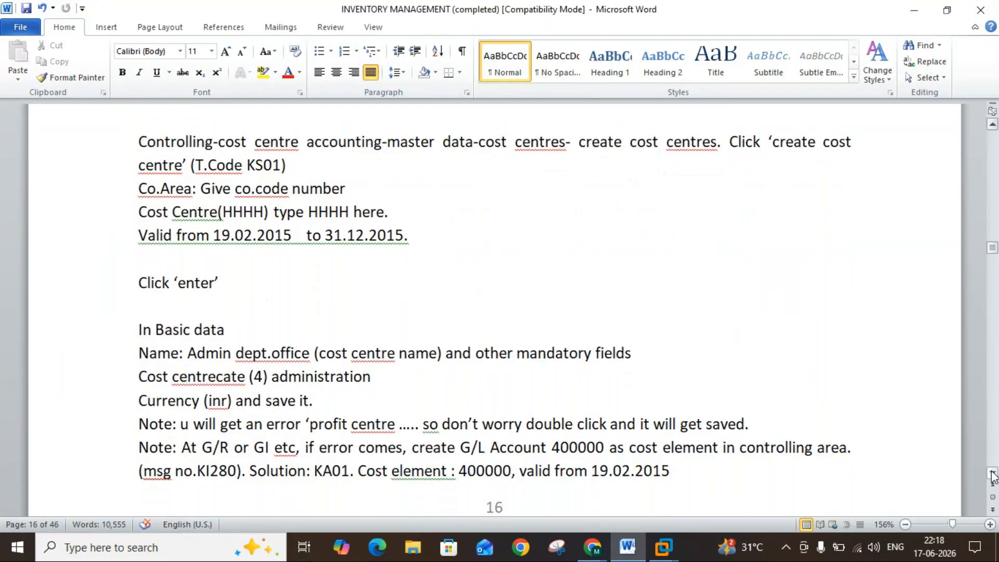
Step: Read the cost element notes for KA01 and the MIGO goods issue instructions with reference to a cost centre
click(991, 474)
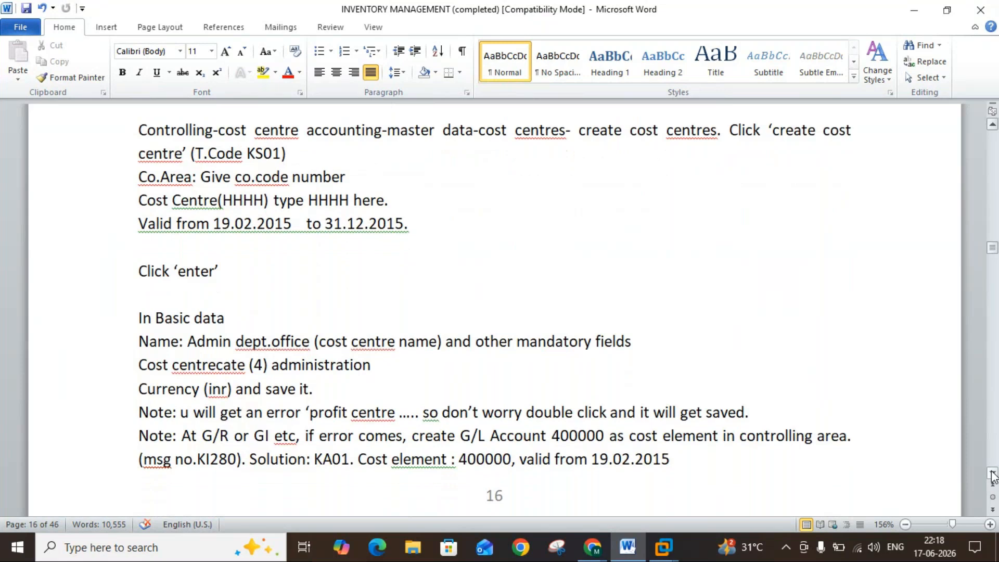
click(991, 474)
click(991, 474)
click(991, 474)
click(991, 474)
click(991, 474)
click(992, 474)
click(991, 474)
click(991, 474)
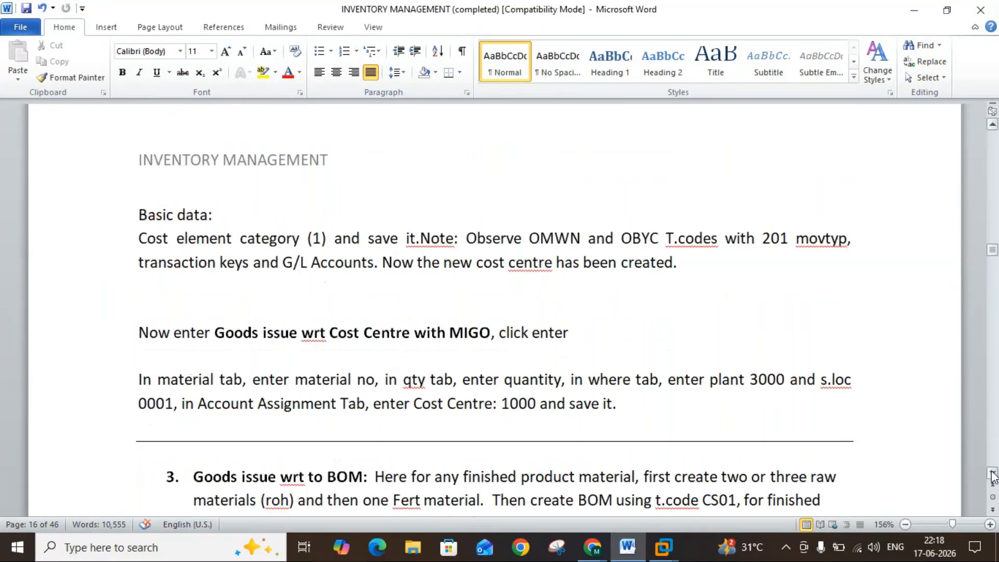
Step: Read section 3 on goods issue with reference to BOM, including the purchase order, transfer posting and goods receipt steps
click(991, 474)
click(992, 474)
click(991, 474)
click(991, 474)
click(991, 474)
click(991, 474)
click(991, 474)
click(992, 474)
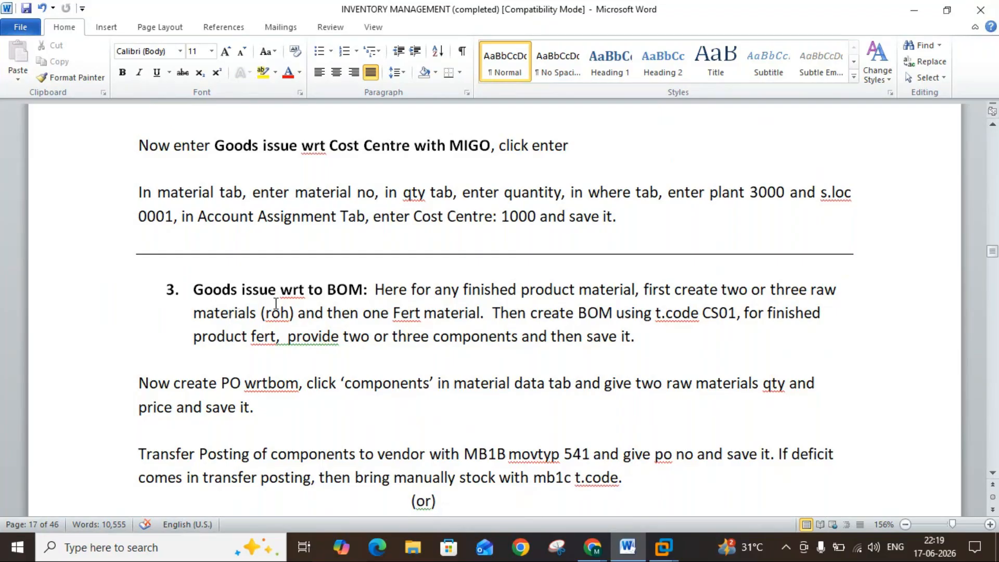
click(992, 474)
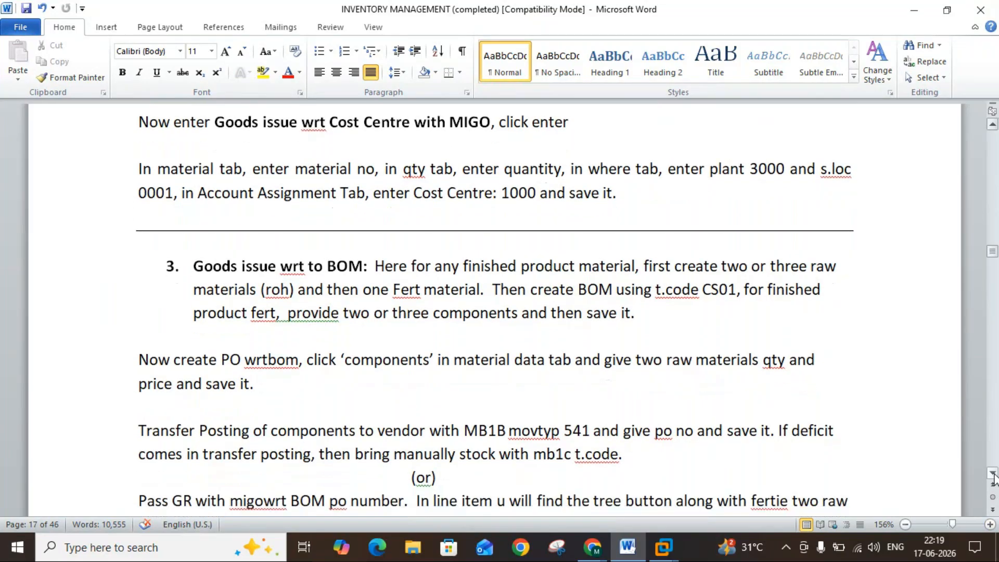
click(993, 474)
click(993, 474)
click(993, 474)
click(993, 474)
click(993, 474)
click(994, 474)
click(993, 474)
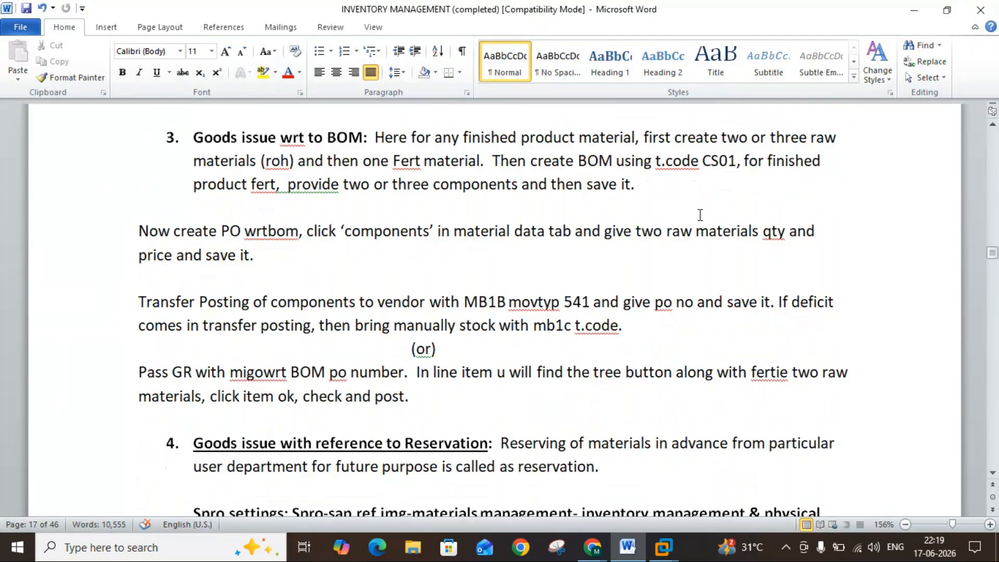
Step: Read the remaining BOM goods issue notes and section 4 on goods issue with reference to reservation, including its SPRO settings
click(992, 474)
click(992, 474)
click(993, 474)
click(993, 474)
click(993, 475)
click(993, 475)
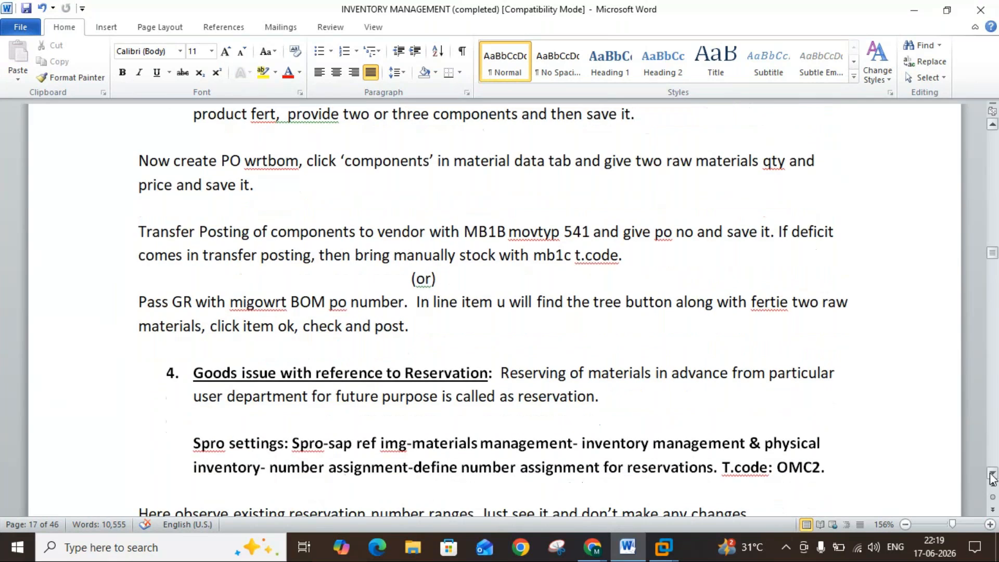
scroll(992, 475, down, 3)
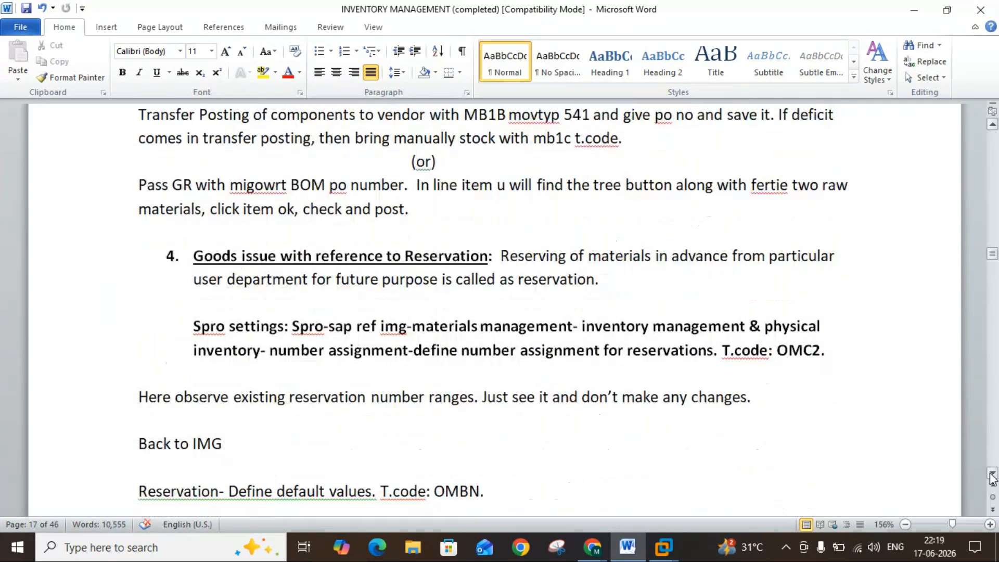
click(992, 475)
click(993, 475)
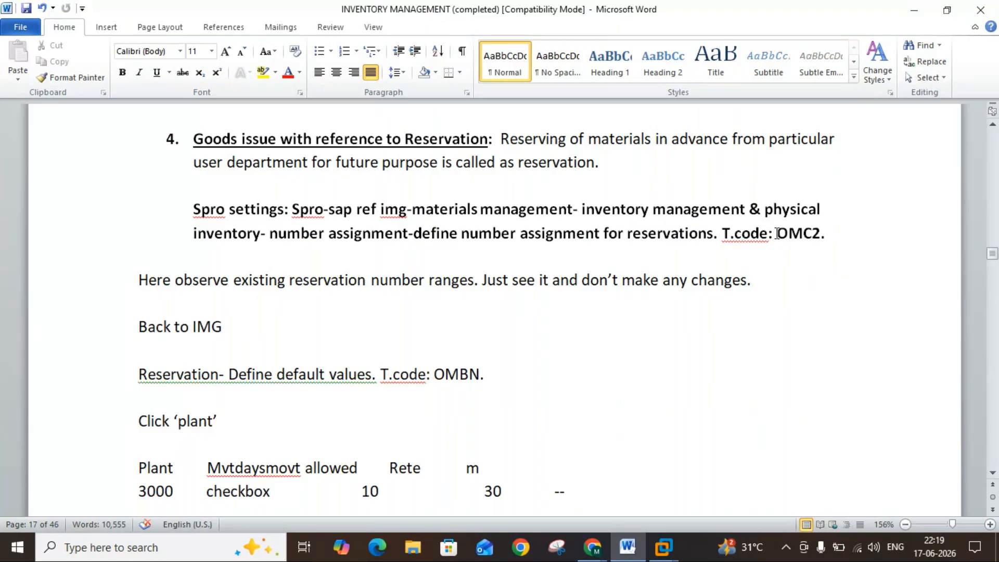
Step: Switch to the SAP ECC system in VMware and open transaction OMC2 in a new session
mouse_move(663, 546)
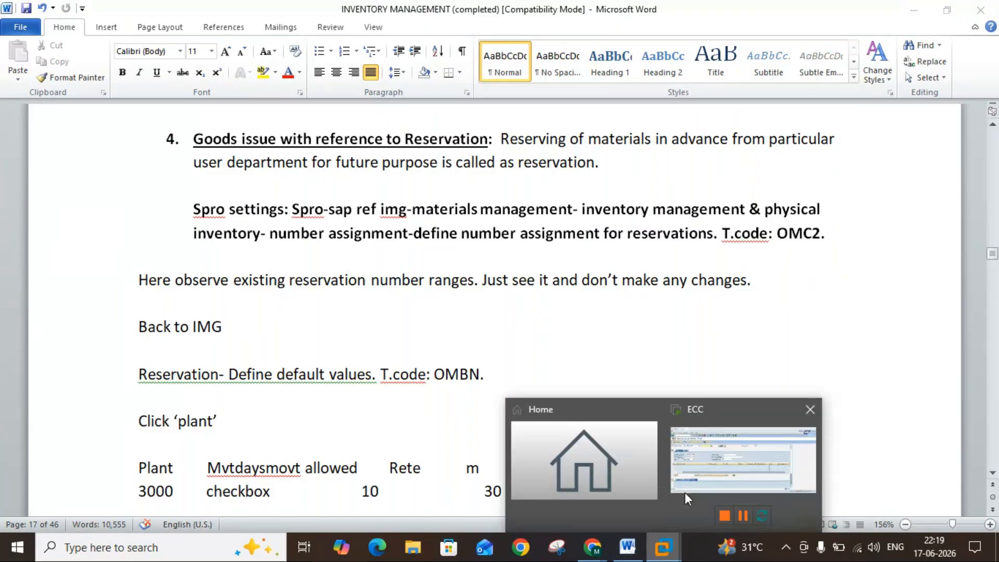
click(698, 470)
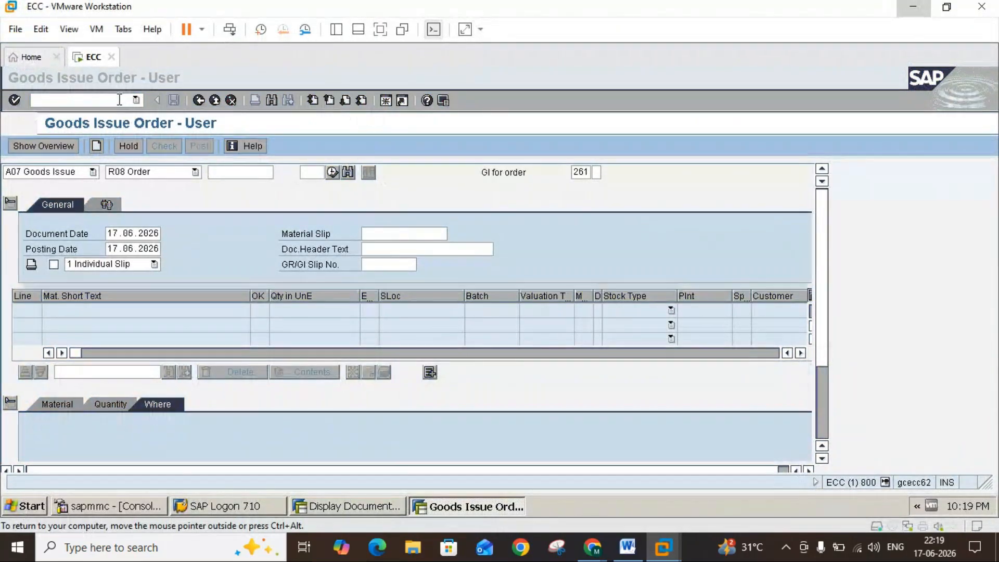
text(omc2)
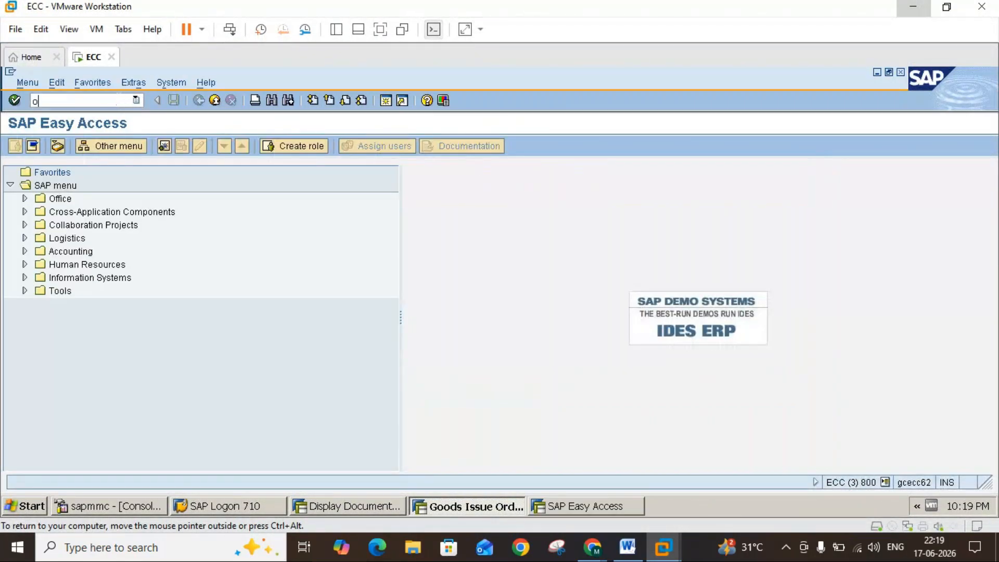
key(Return)
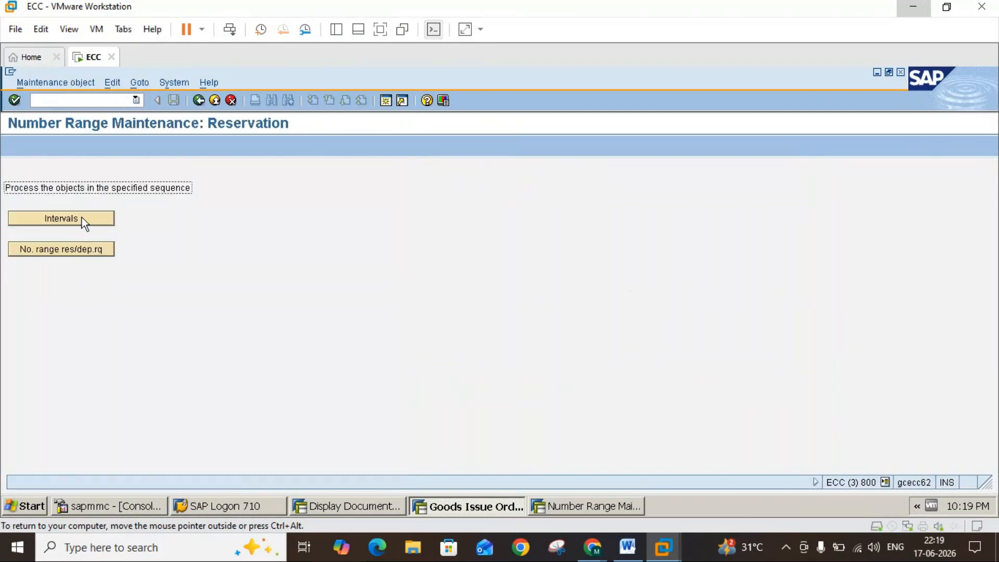
click(628, 548)
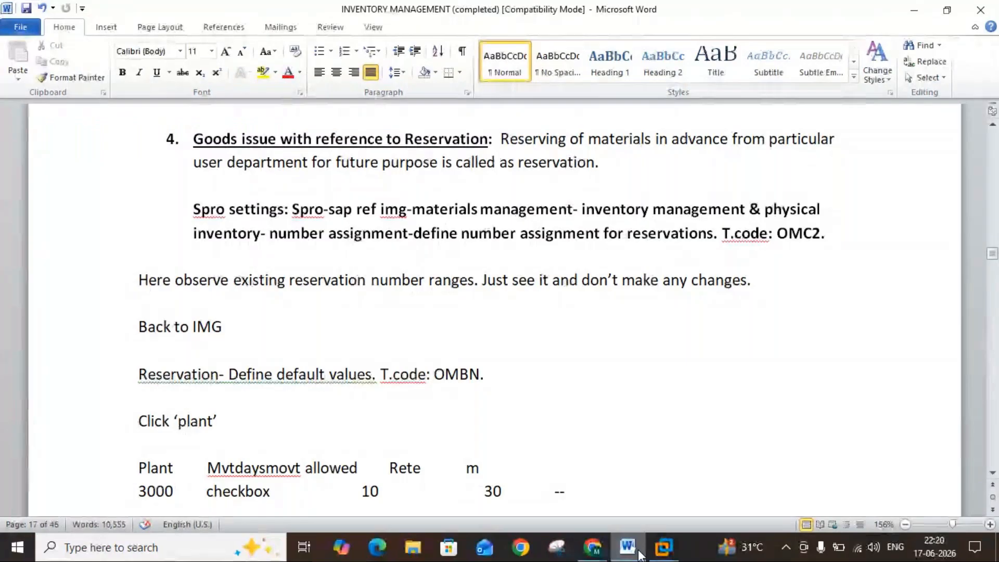
click(639, 555)
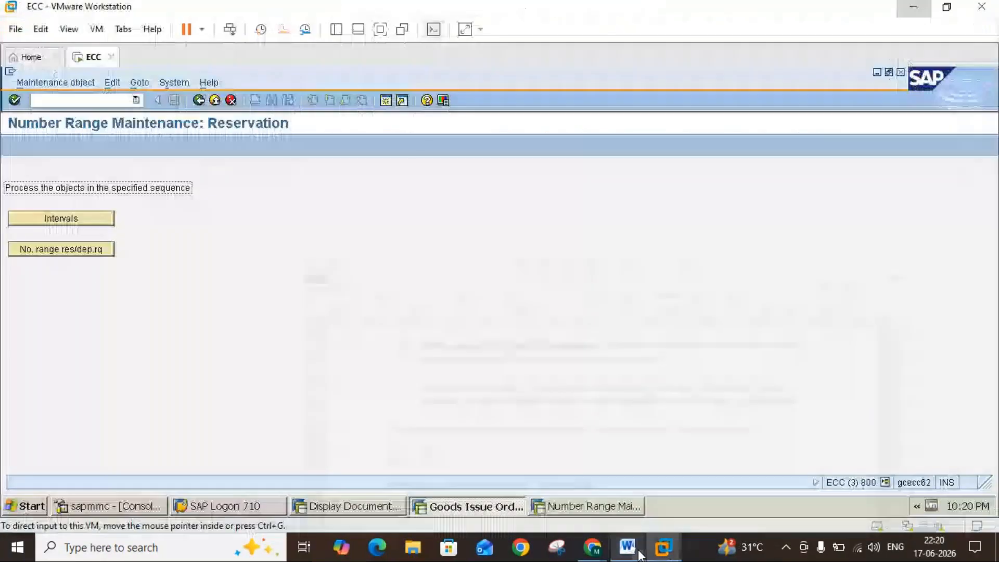
Step: Display the existing number range intervals for material reservations without changing them, and return to the number range overview
click(61, 219)
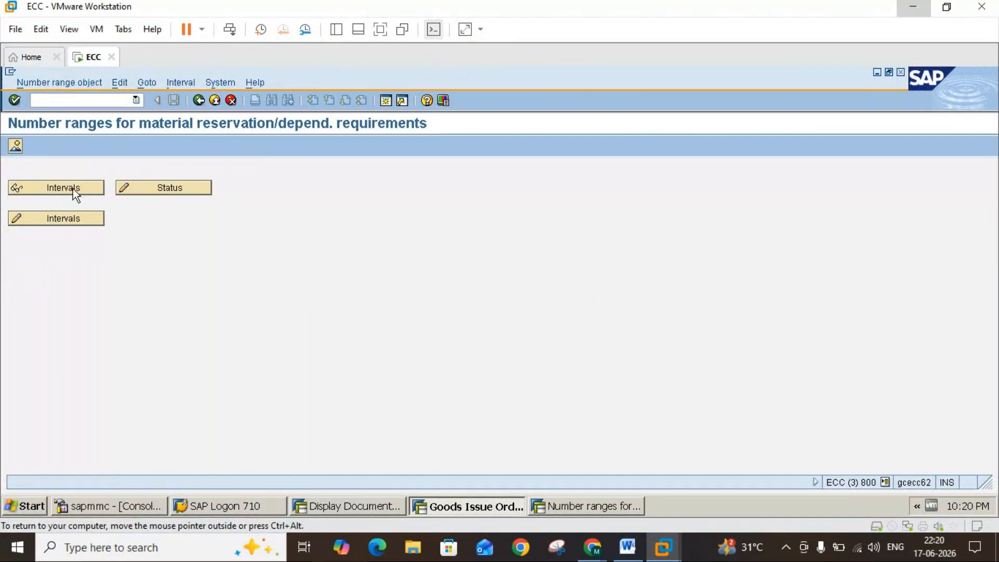
click(73, 188)
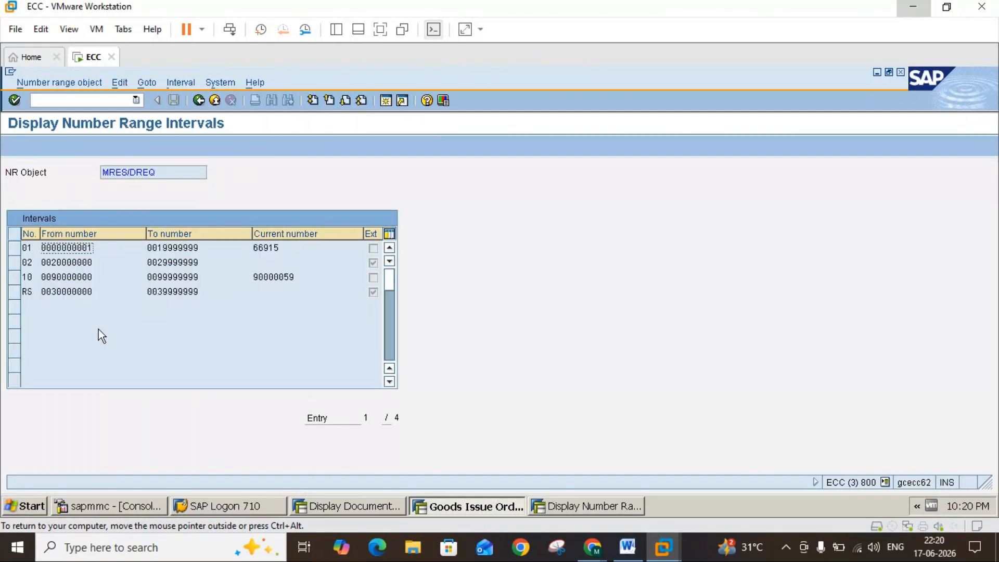
click(202, 100)
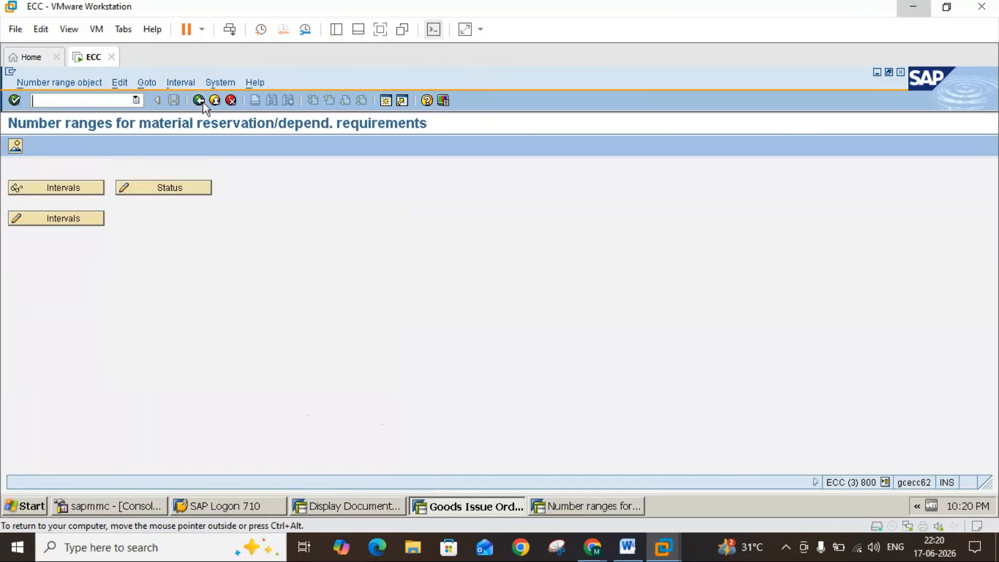
Step: Check the transaction code in the Word notes, and open the reservation default values in SAP with OMBN
click(627, 549)
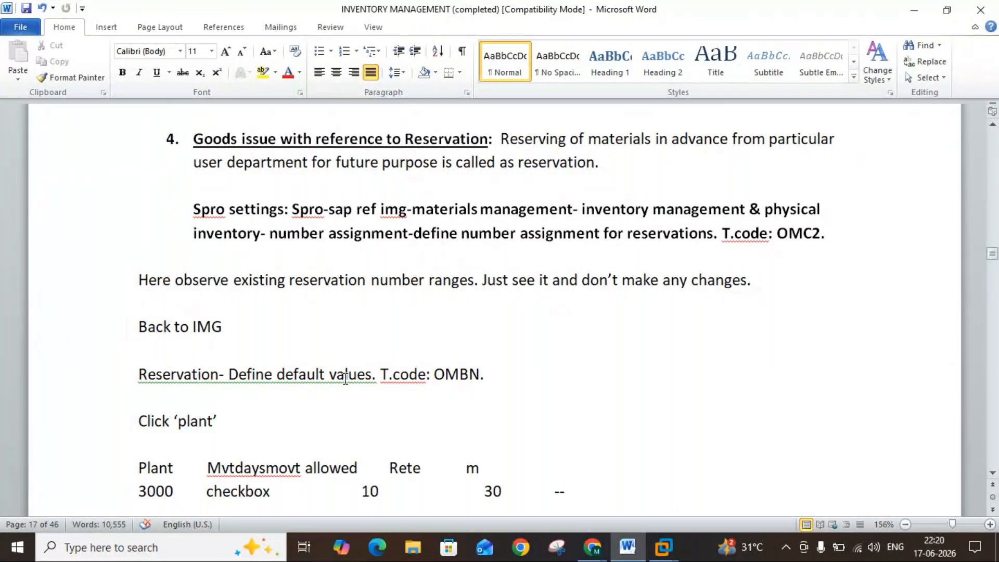
click(657, 554)
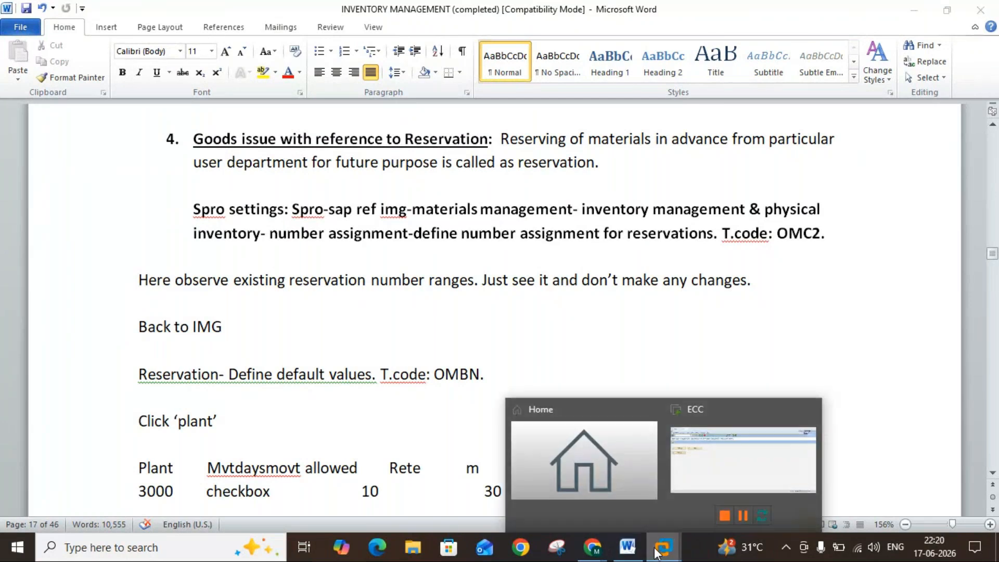
click(743, 461)
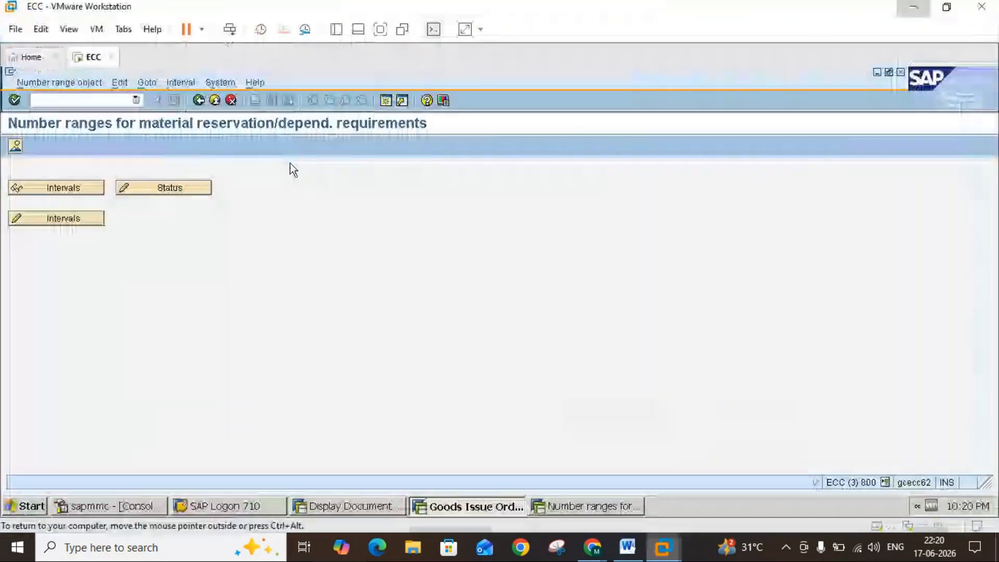
click(202, 101)
click(203, 101)
click(121, 101)
text(omjr)
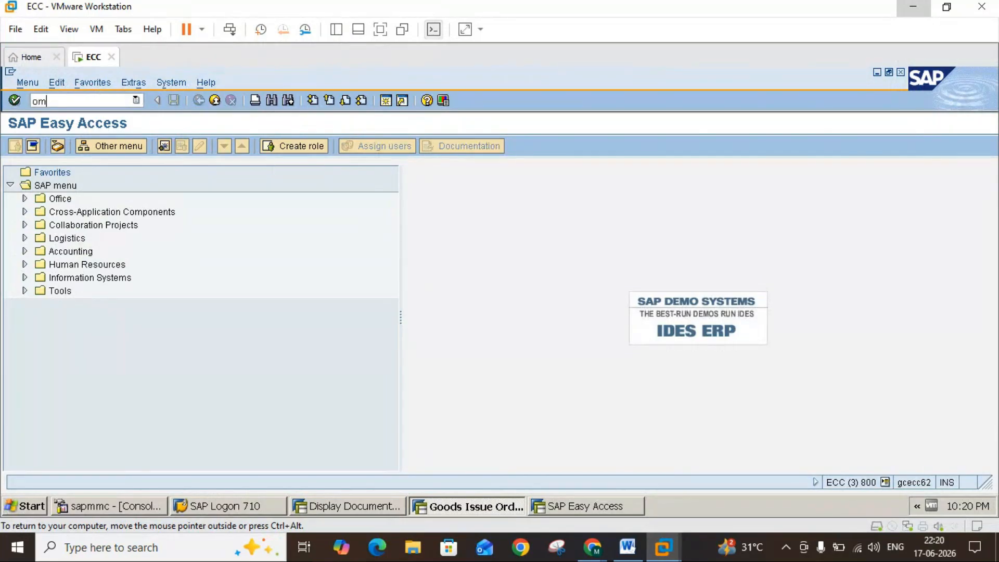
key(Return)
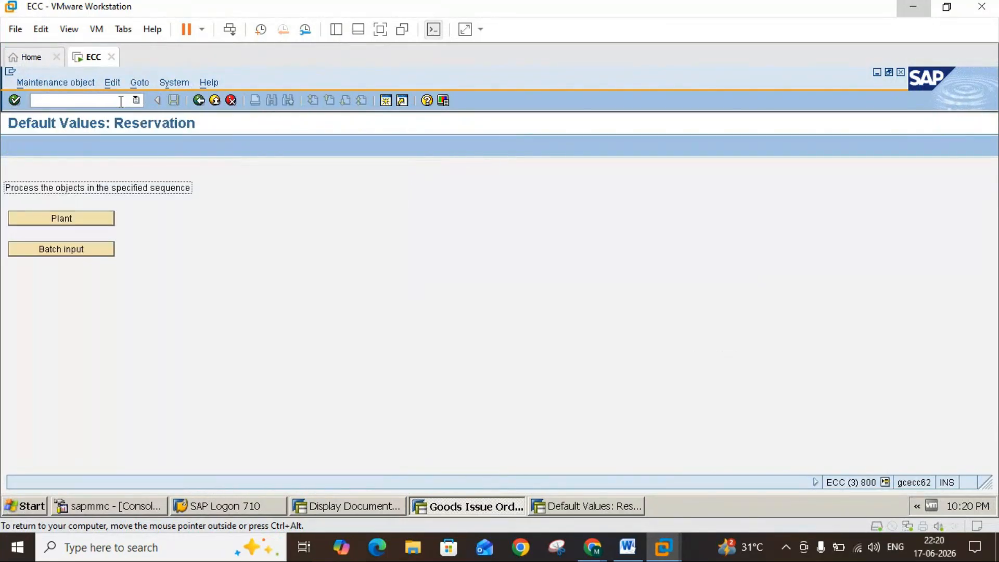
Step: Open the plant settings of the reservation default values, and select the row of plant 3000 given in the notes
click(626, 549)
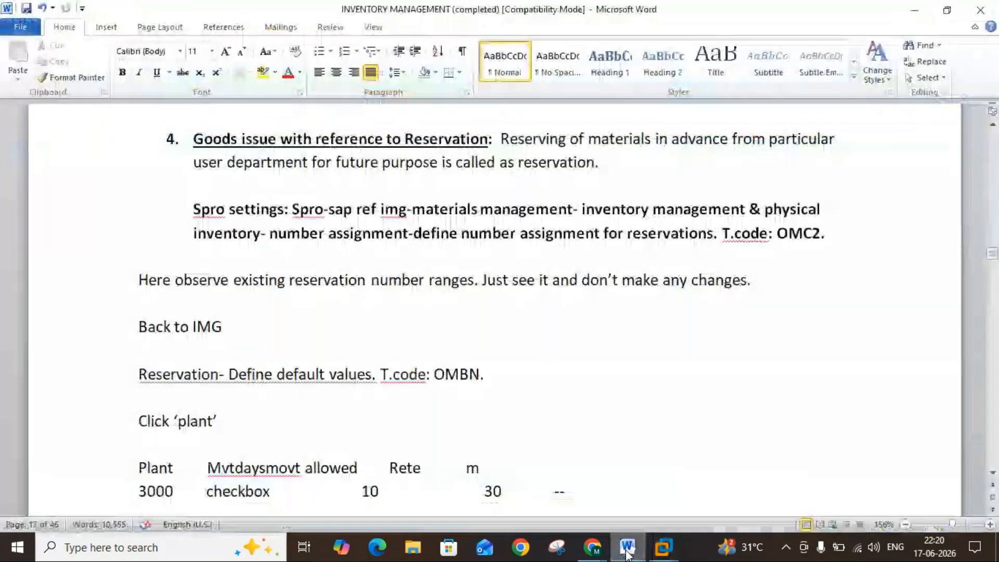
click(627, 553)
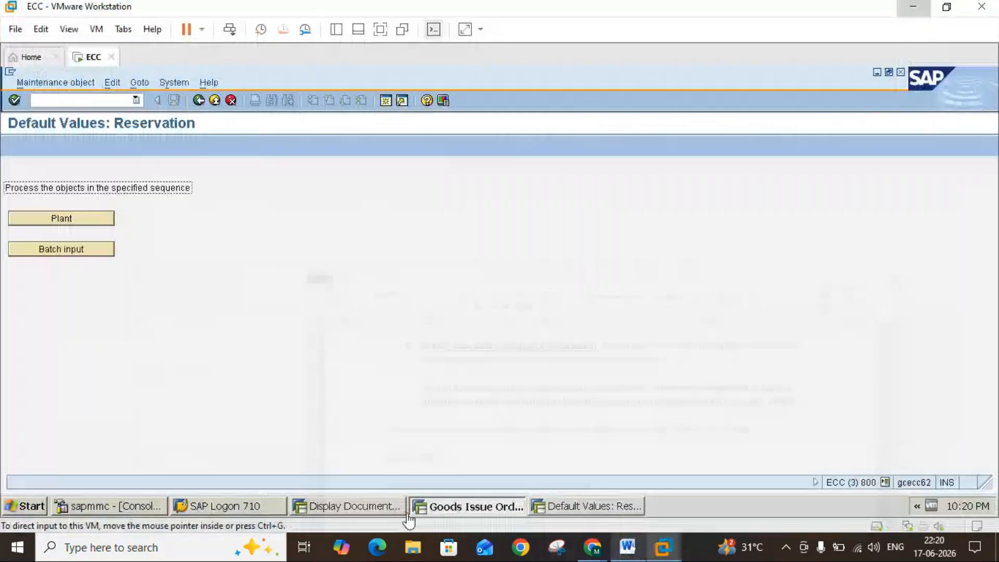
click(74, 218)
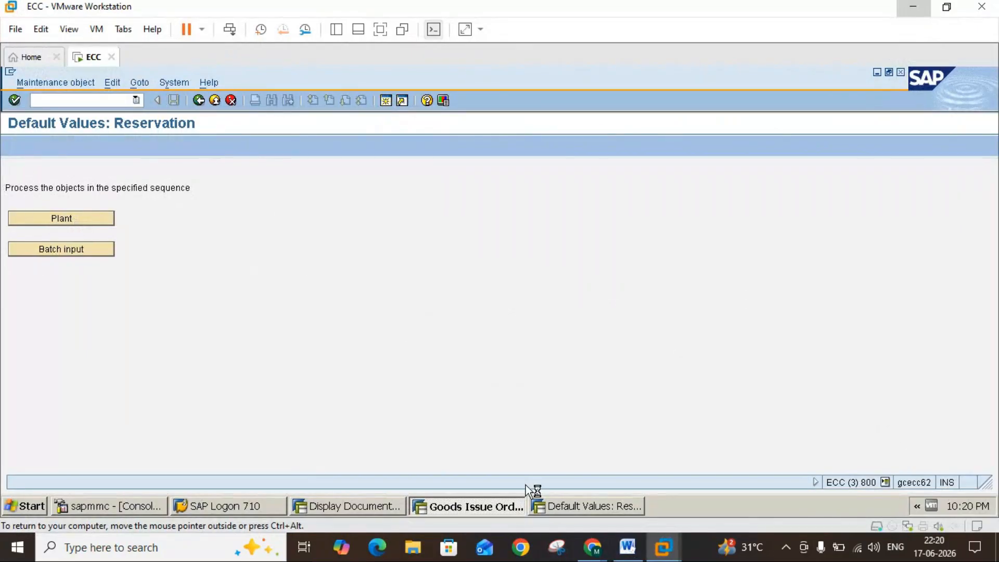
click(626, 552)
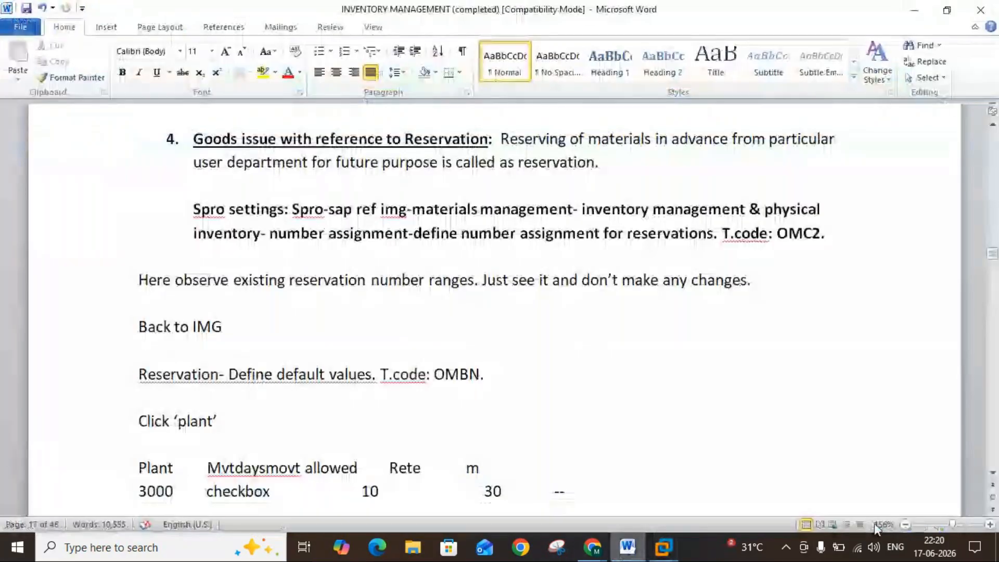
scroll(991, 480, down, 5)
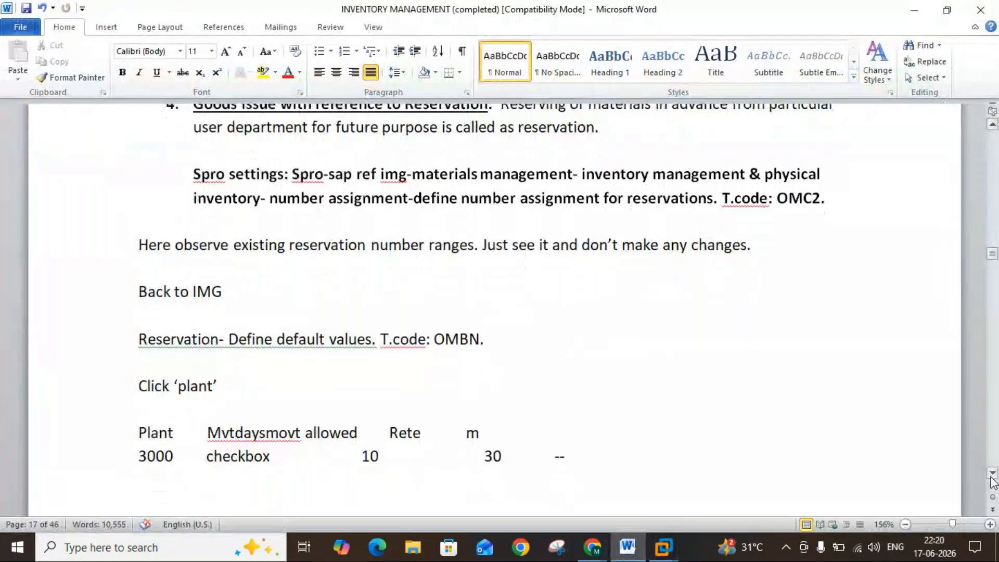
scroll(993, 481, down, 3)
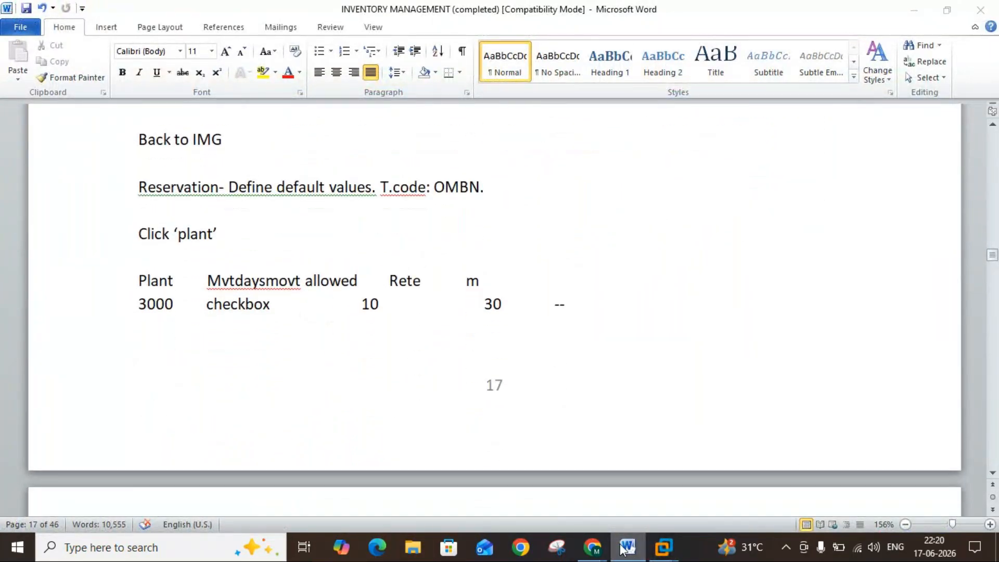
click(664, 546)
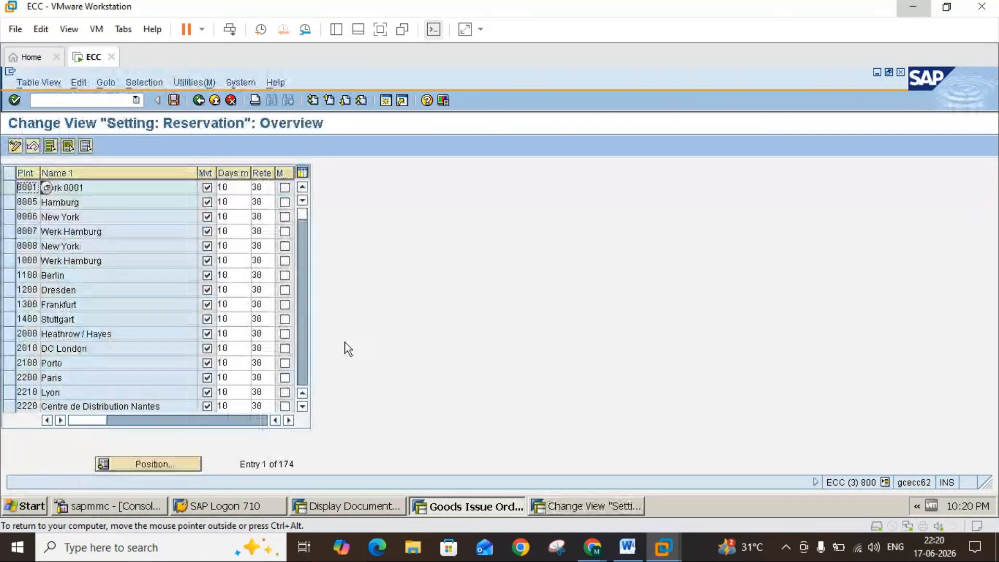
double_click(302, 363)
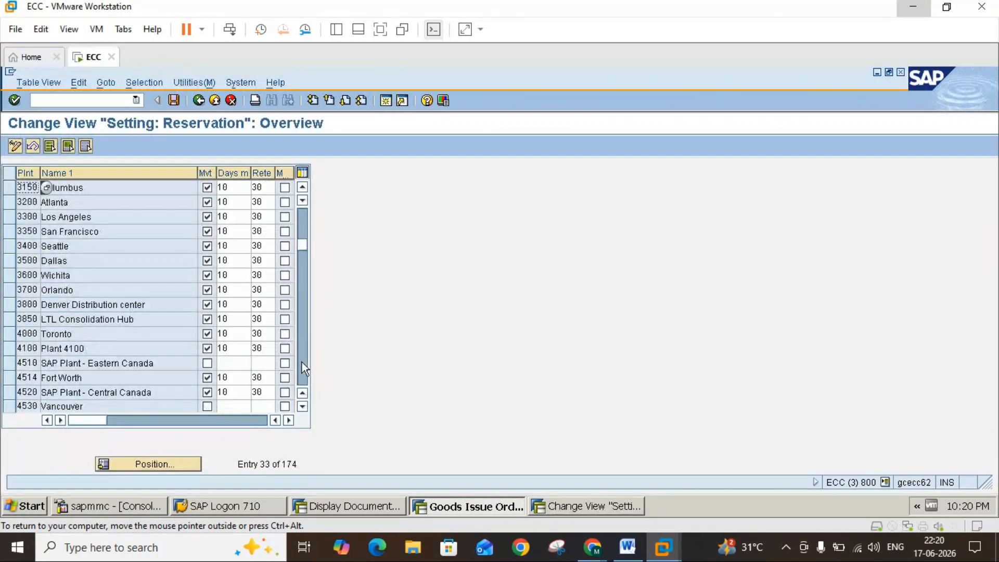
click(304, 226)
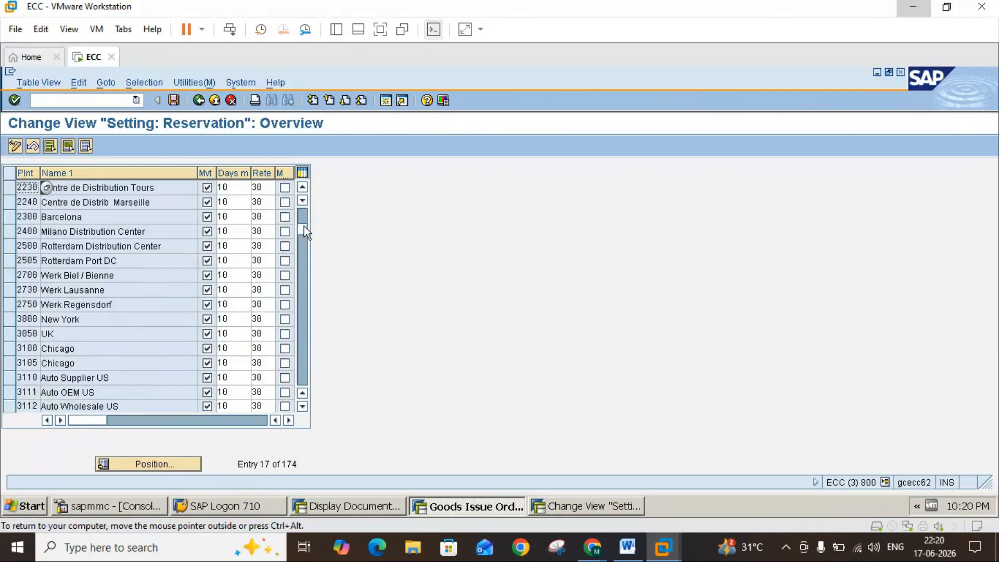
click(7, 322)
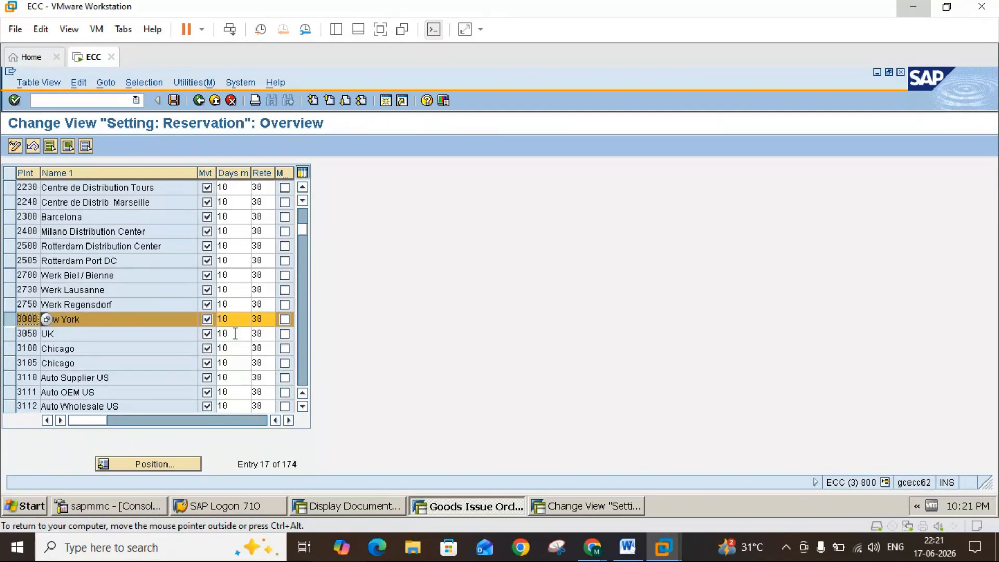
Step: Separate "Mvt" from "daysmovt allowed" in the Word notes' plant header, and widen the days column in SAP's reservation overview
click(627, 547)
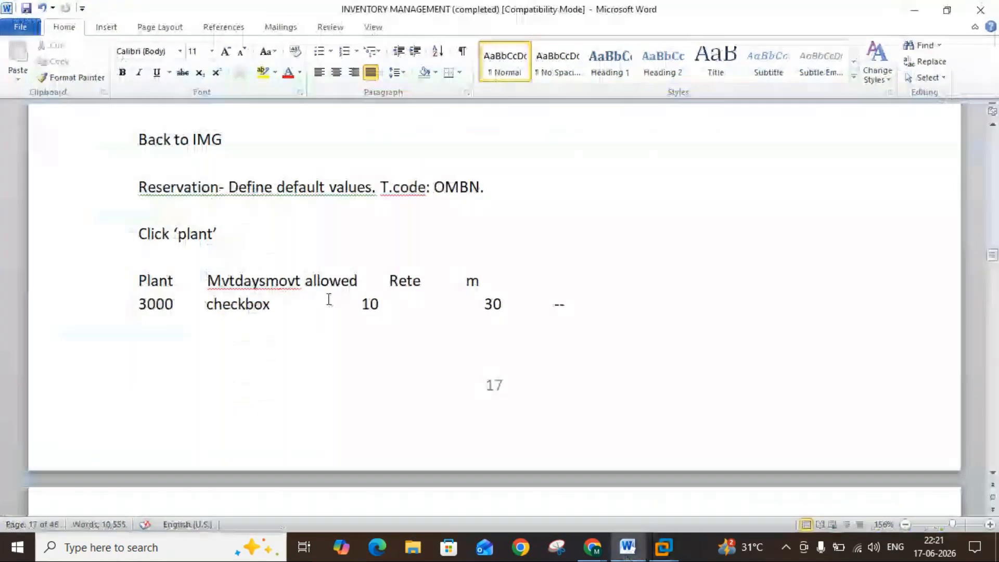
click(239, 281)
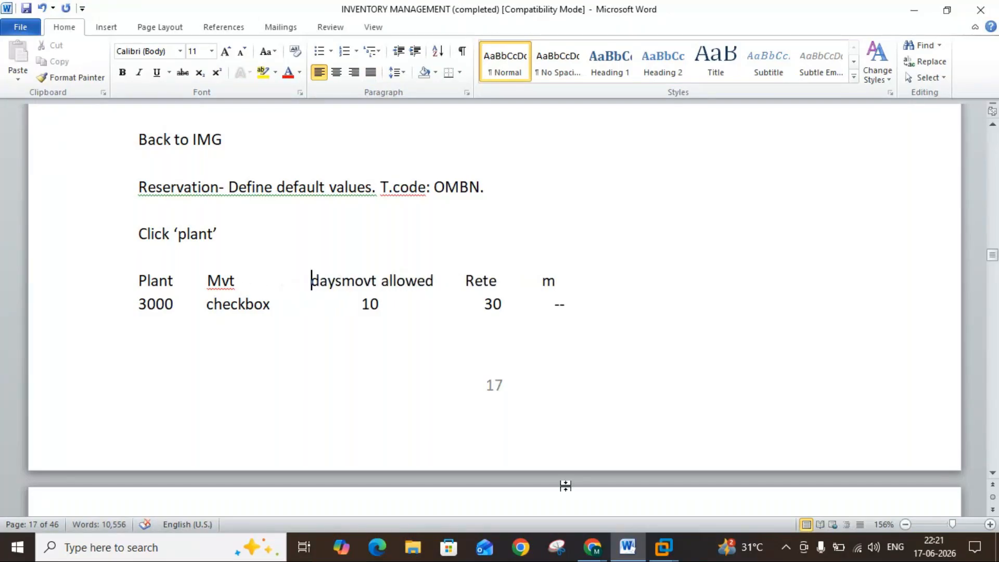
click(623, 556)
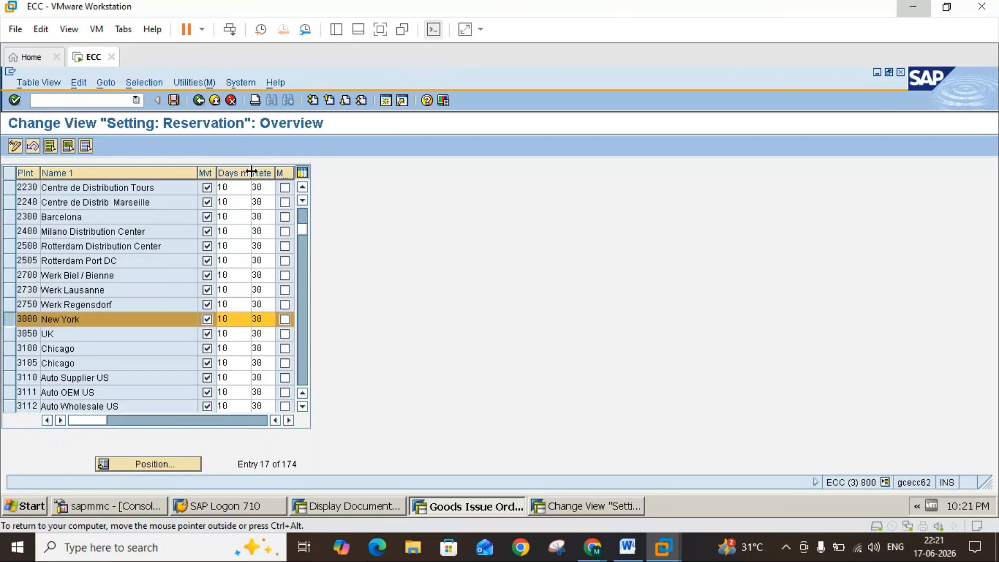
drag(251, 172, 261, 171)
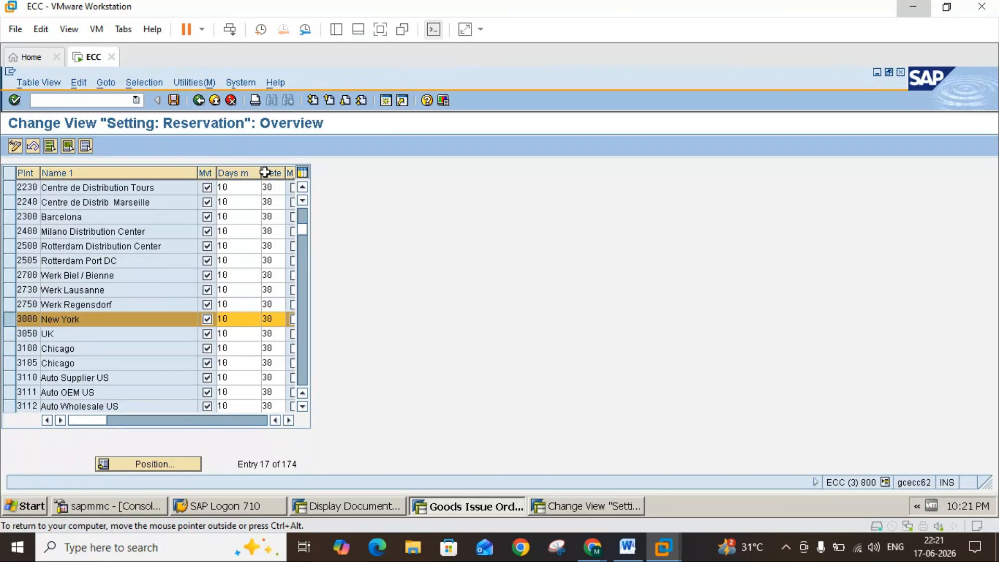
Step: Split the "daysmovt allowed" header in the Word notes into "days m" and "ovt allowed", and shift "days m" above the value 10
click(627, 555)
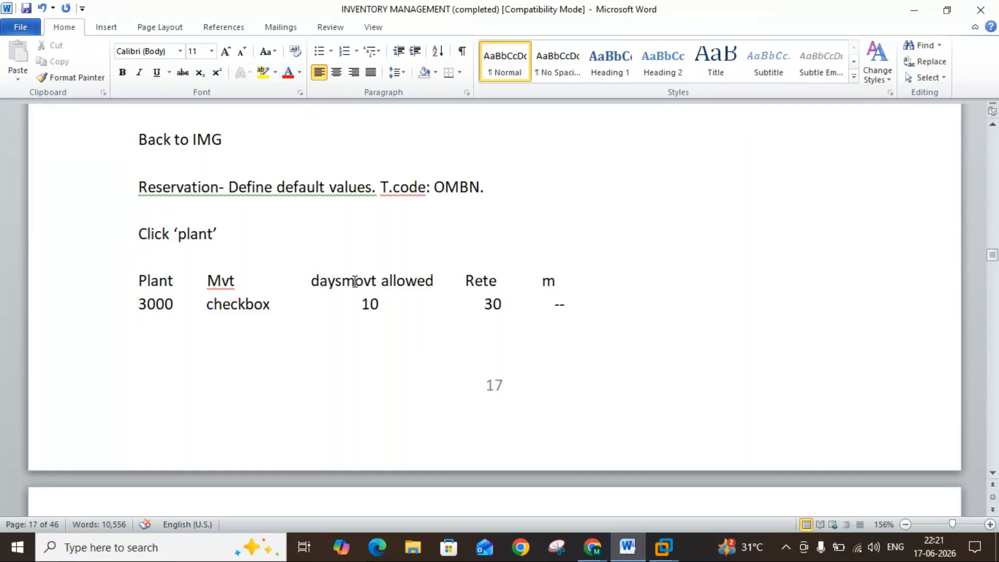
click(343, 282)
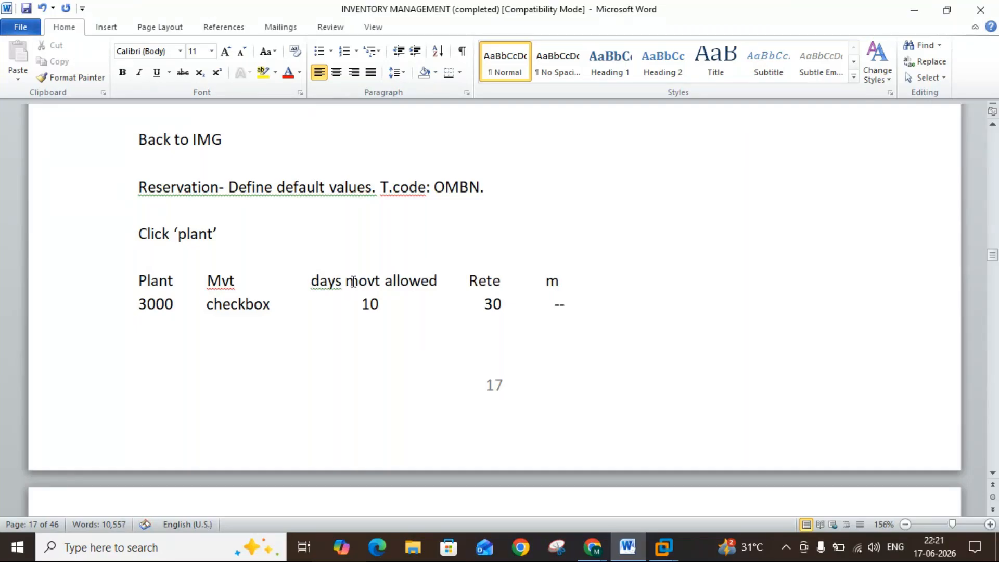
key(Right)
key(Tab)
key(Tab)
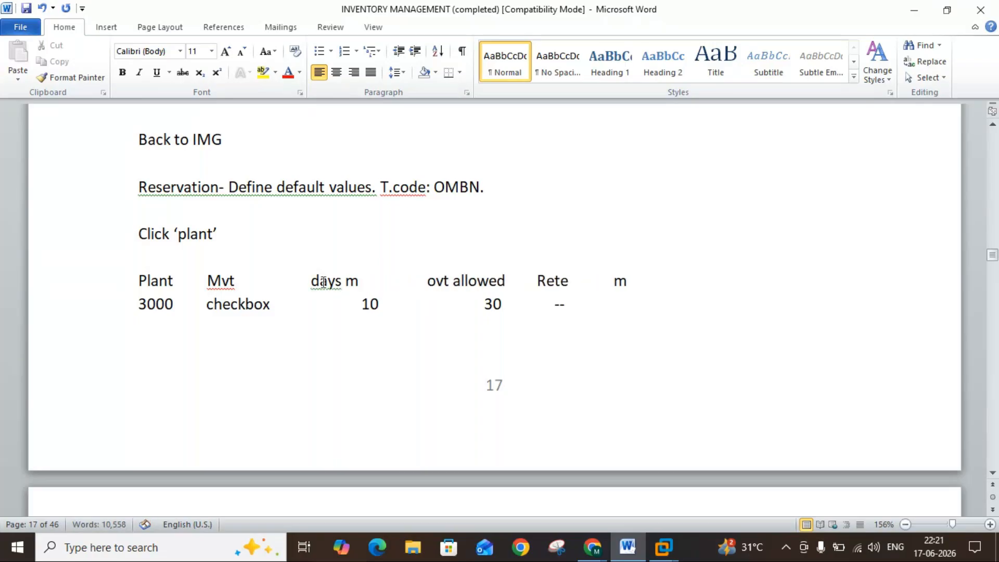
click(312, 282)
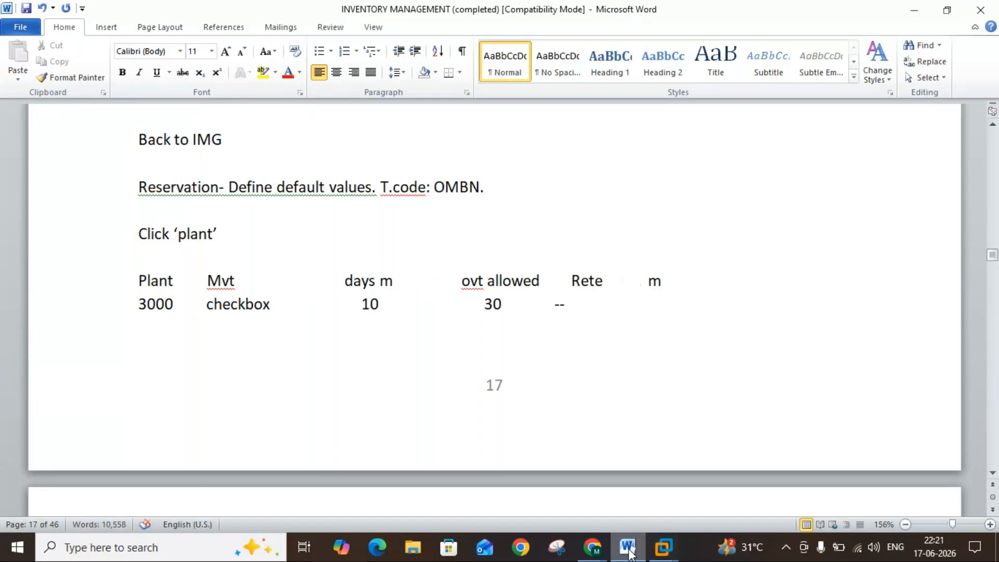
Step: Delete "ovt allowed" from the plant header in the Word notes so that "Rete" moves above the value 30
click(660, 550)
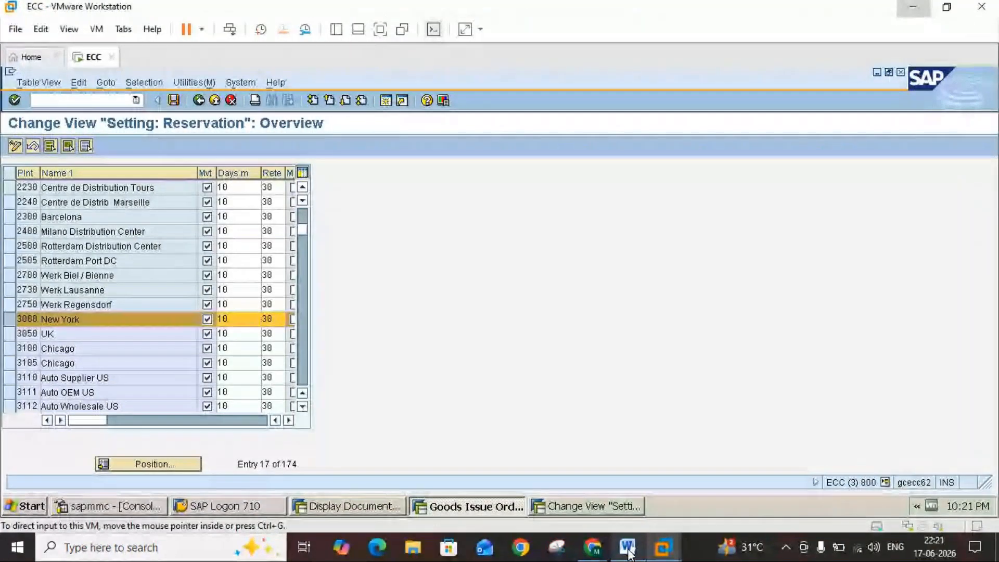
click(628, 549)
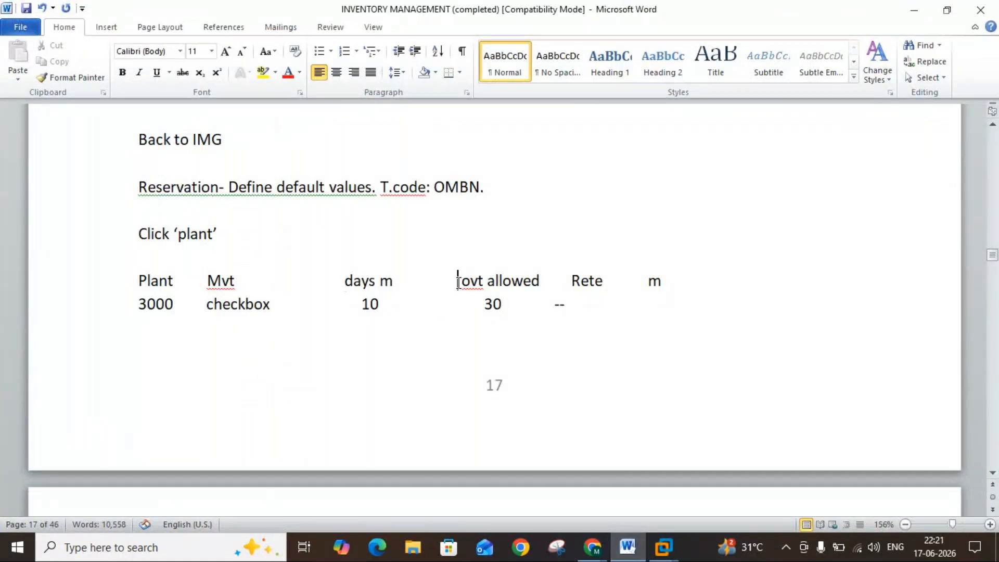
key(Delete)
key(Delete)
key(Delete)
key(Delete)
key(Delete)
key(Delete)
key(Delete)
key(Delete)
key(Delete)
key(Delete)
key(Delete)
key(Delete)
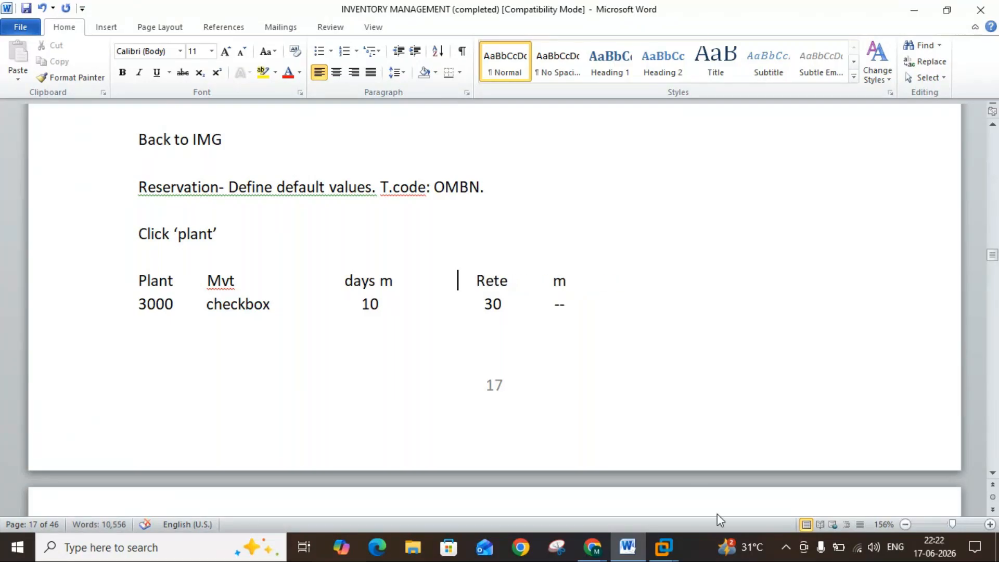
Step: Narrow the Name 1 column in SAP's reservation overview to bring the last column into view, and return to the Word notes
click(628, 547)
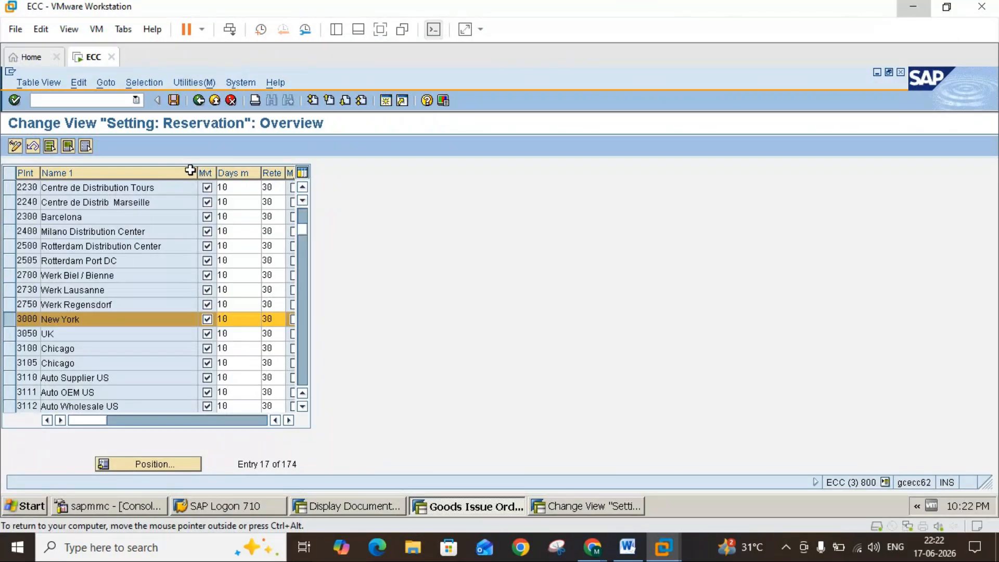
drag(197, 170, 167, 171)
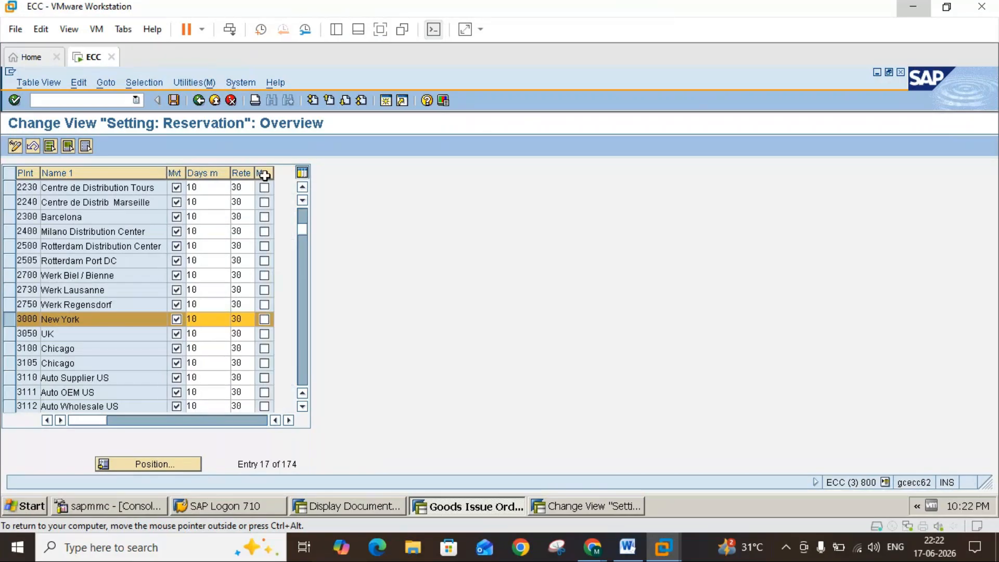
click(628, 549)
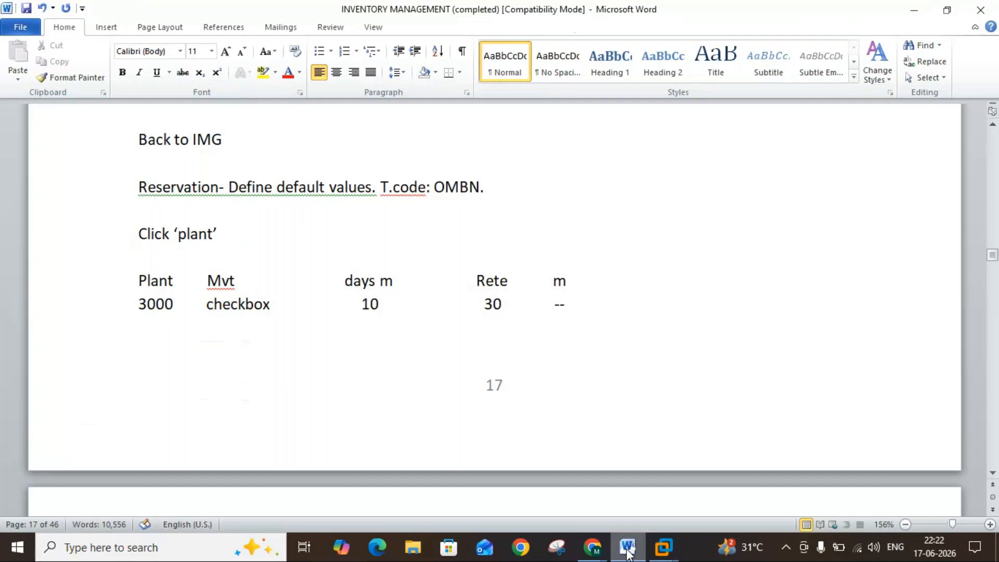
Step: Read the notes on the movement allowed indicator, save the plant settings in SAP, and go back to the reservation default values
click(991, 475)
click(992, 475)
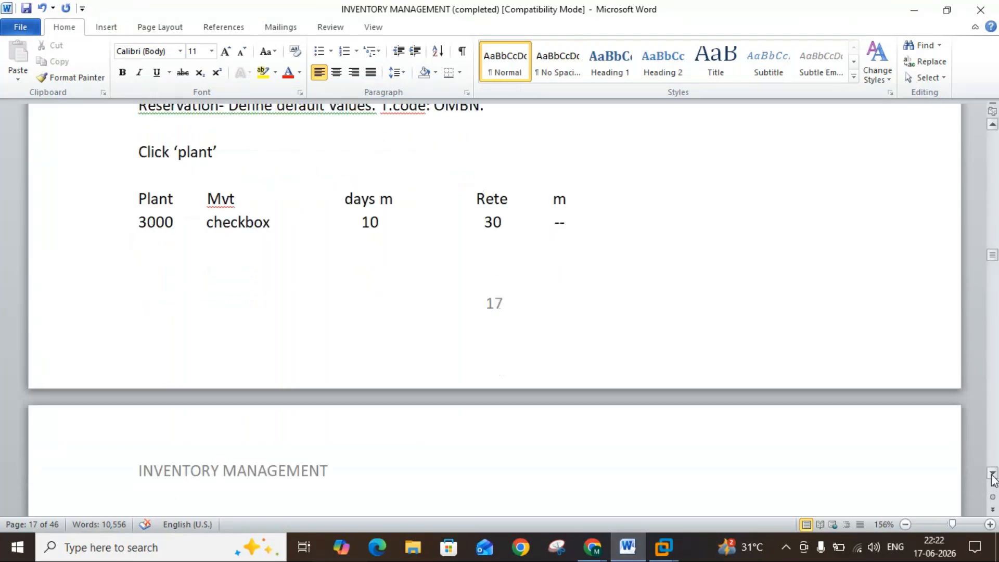
click(992, 474)
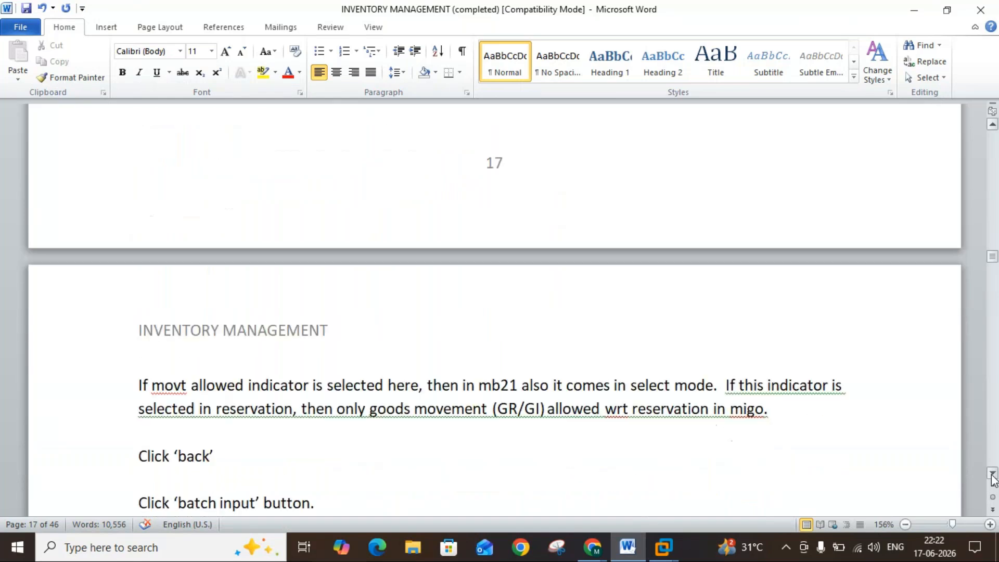
click(991, 475)
click(992, 475)
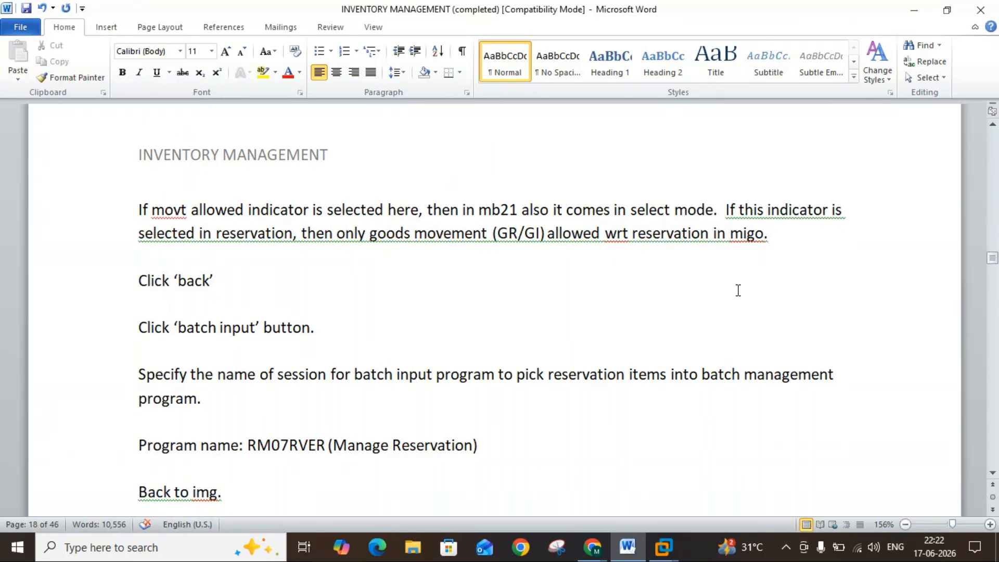
click(632, 551)
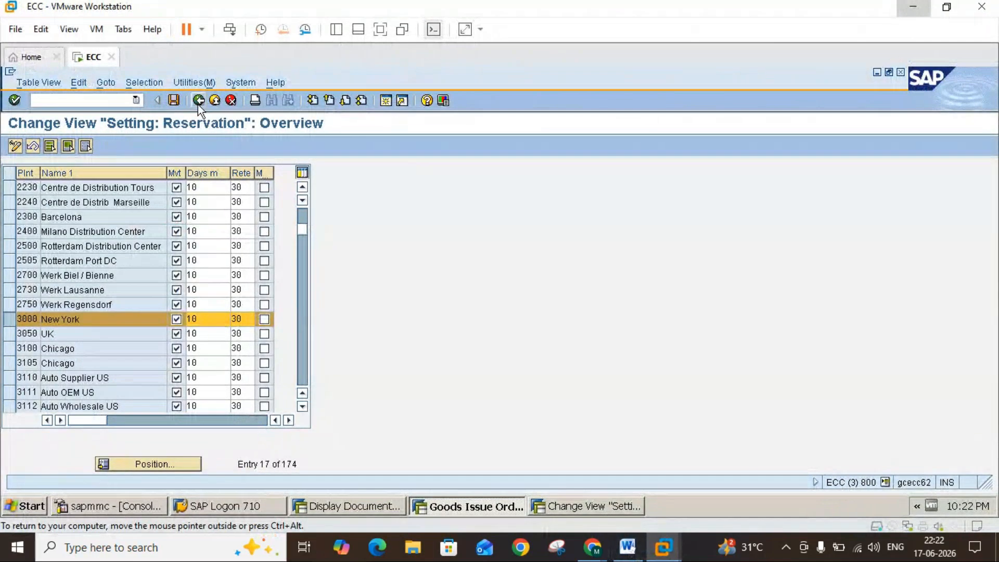
click(178, 102)
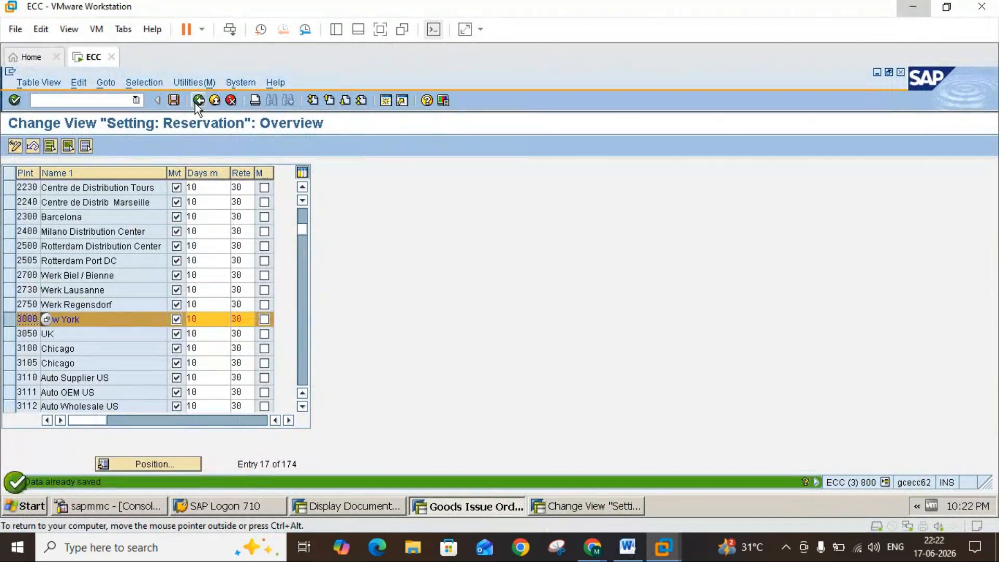
click(198, 101)
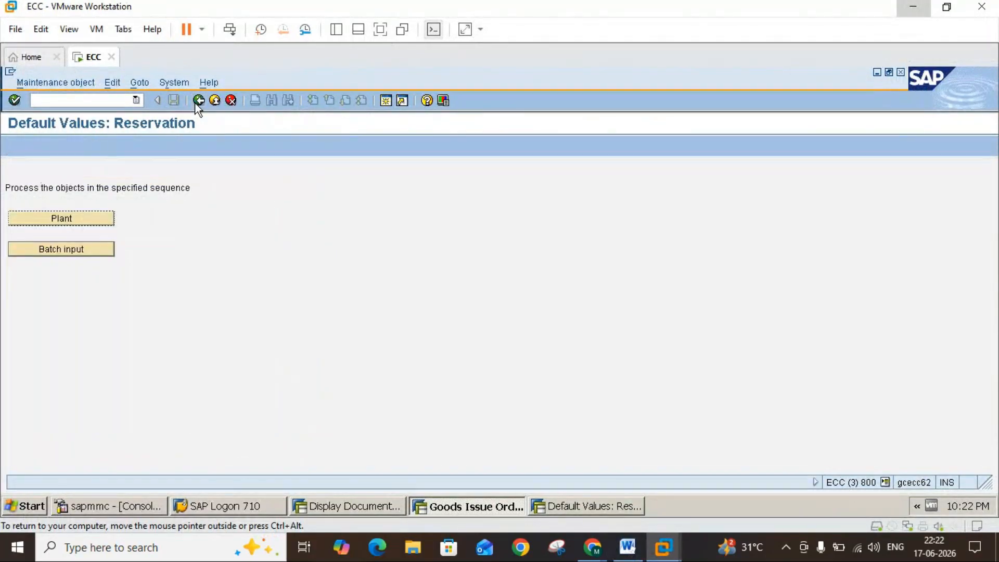
Step: Open the batch input settings of the reservation default values in SAP, and compare their program name with the Word notes
click(630, 552)
click(630, 552)
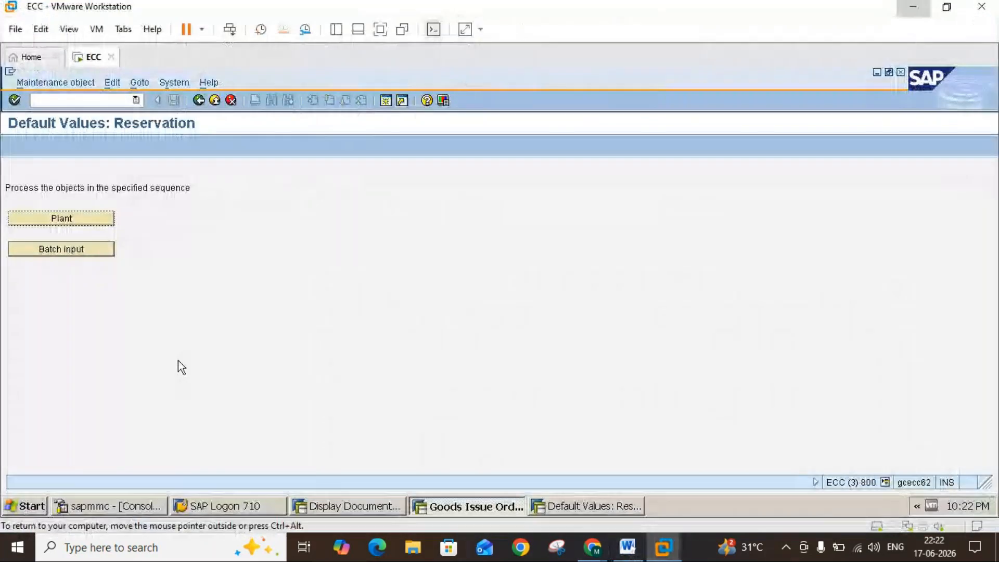
click(76, 252)
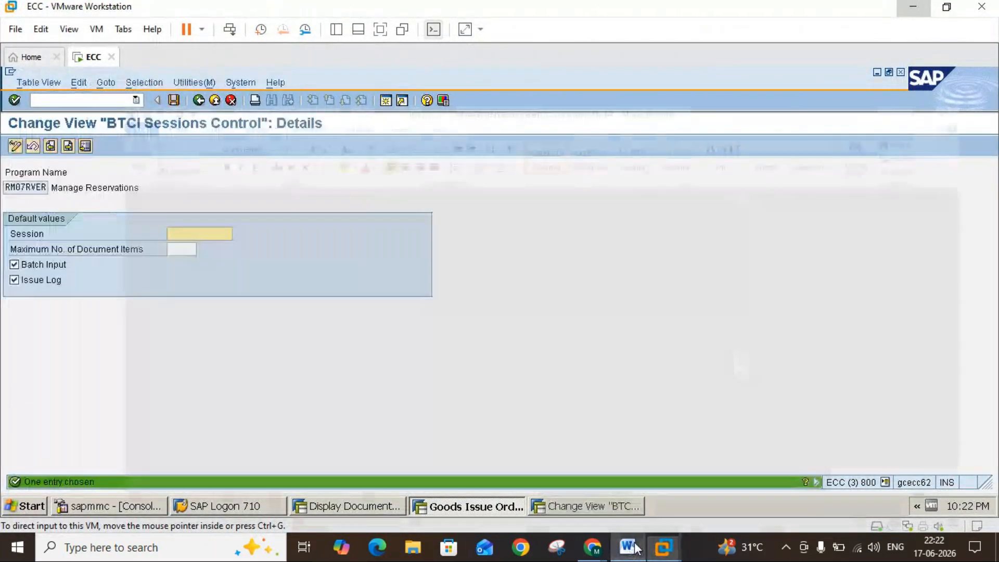
click(629, 544)
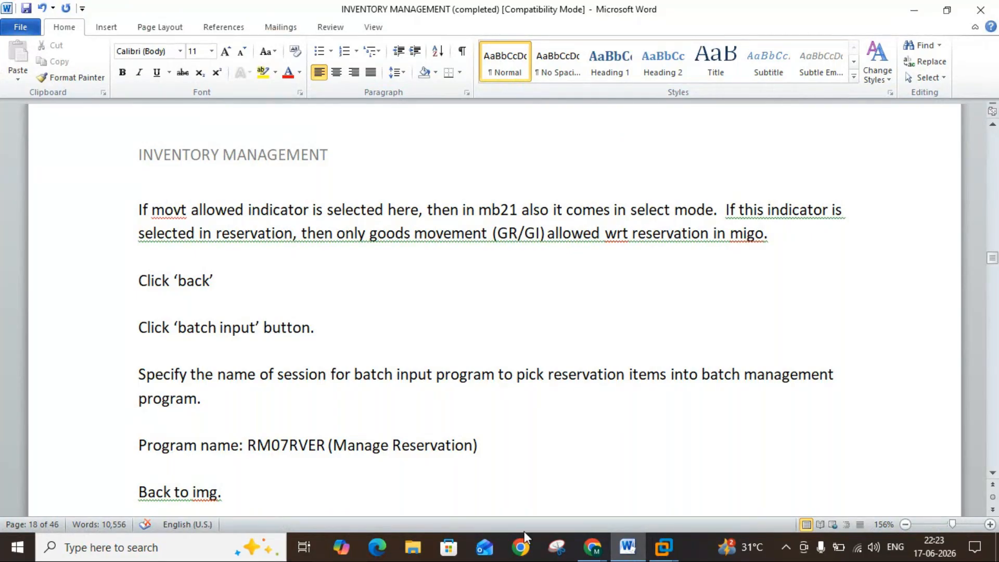
click(627, 556)
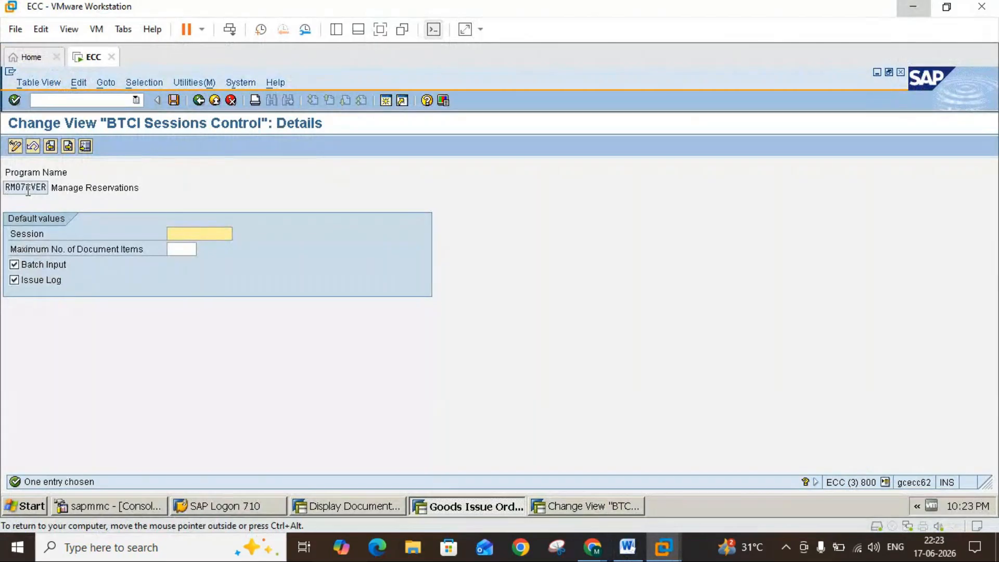
click(636, 555)
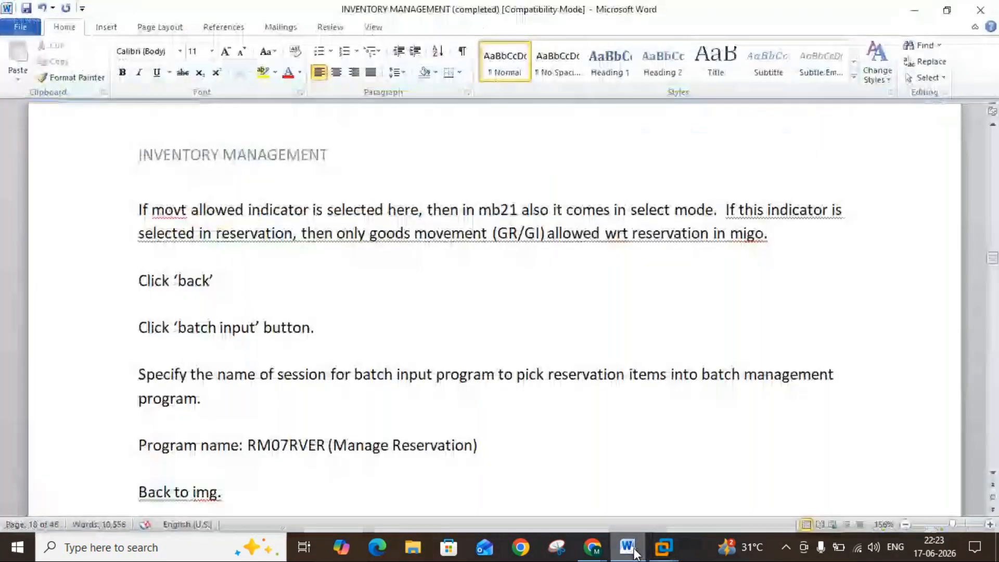
Step: Find the copy rules section in the Word notes, leave SAP's batch input settings, and start transaction OMBK
click(992, 475)
click(993, 475)
scroll(993, 475, down, 4)
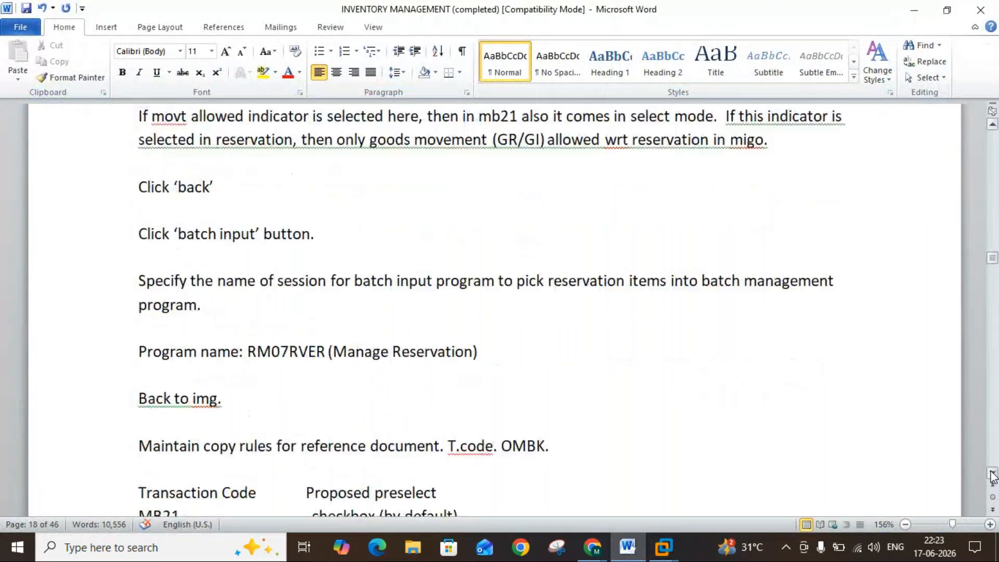
scroll(993, 474, down, 1)
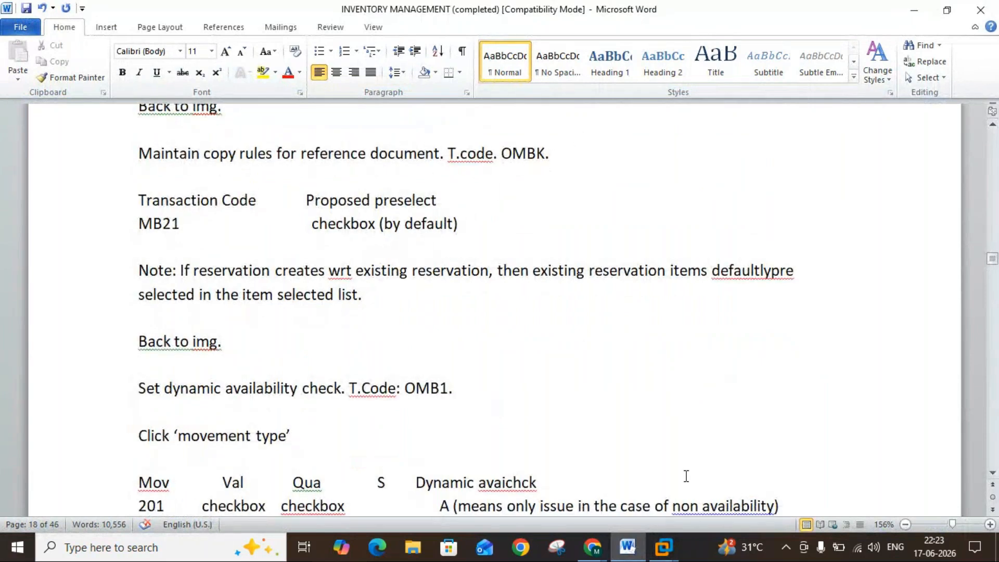
click(663, 546)
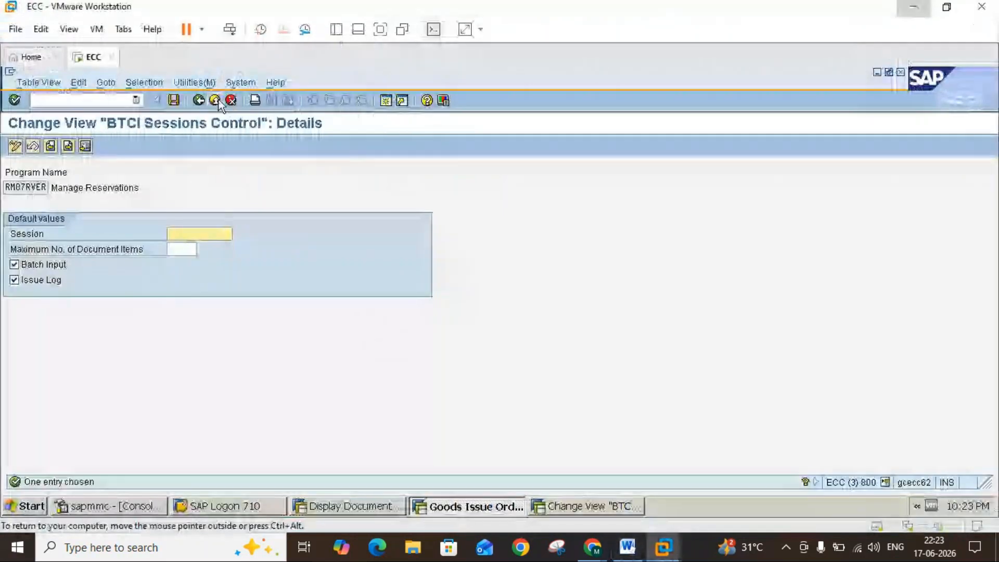
click(198, 100)
click(196, 100)
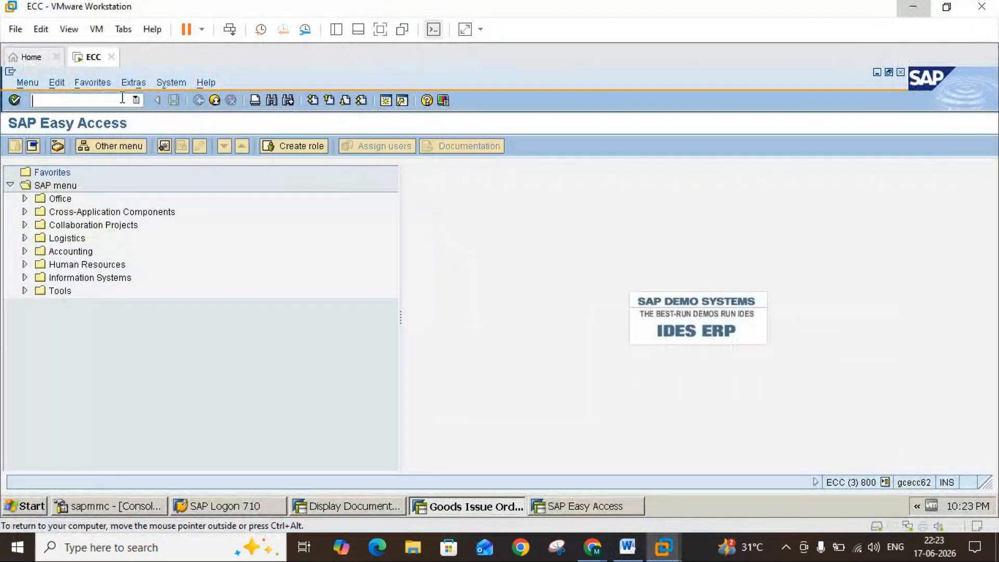
text(om)
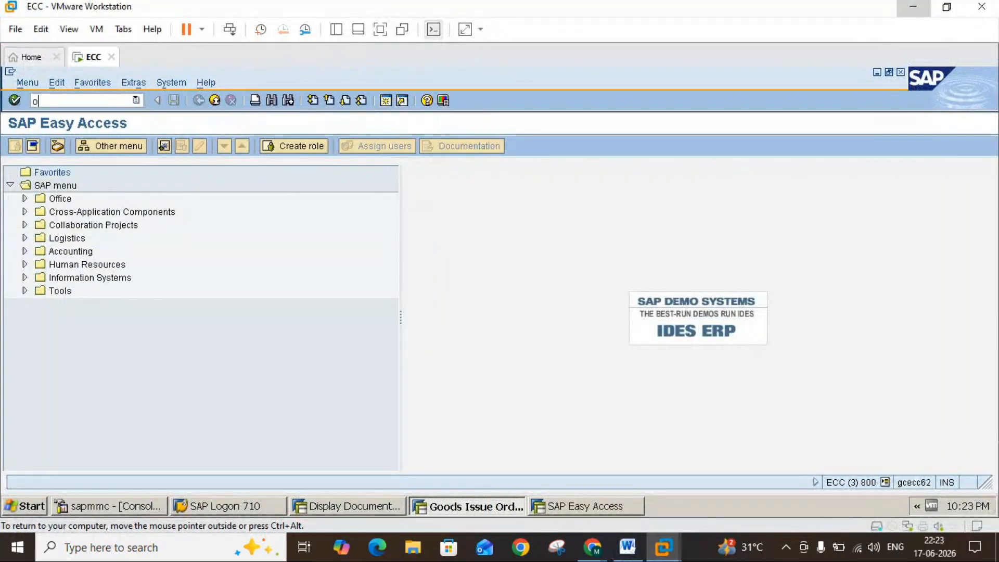
key(Return)
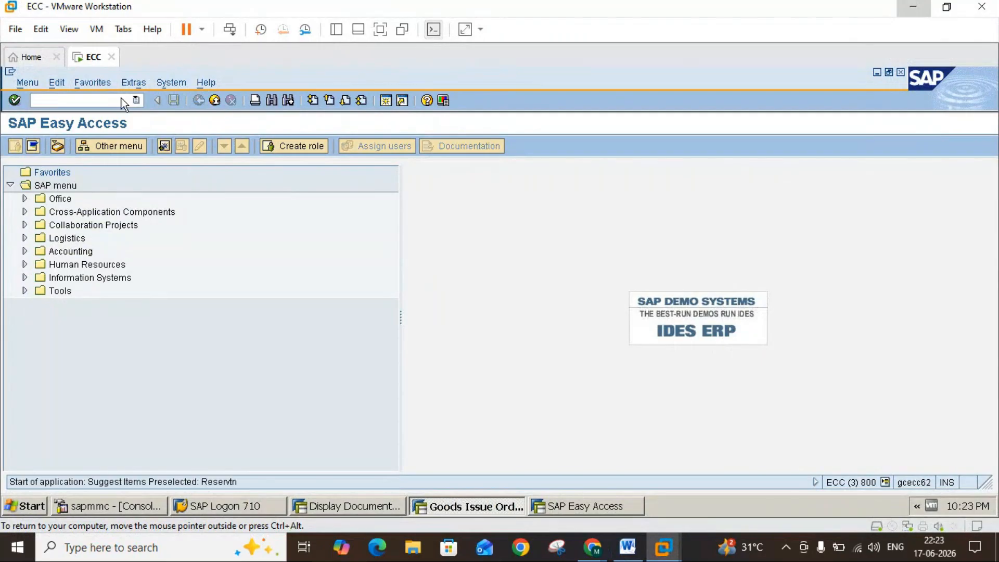
Step: Compare the MB21 preselection entry in SAP with the Word notes, and separate "defaultlypre" into "defaultly pre" in the note
click(625, 549)
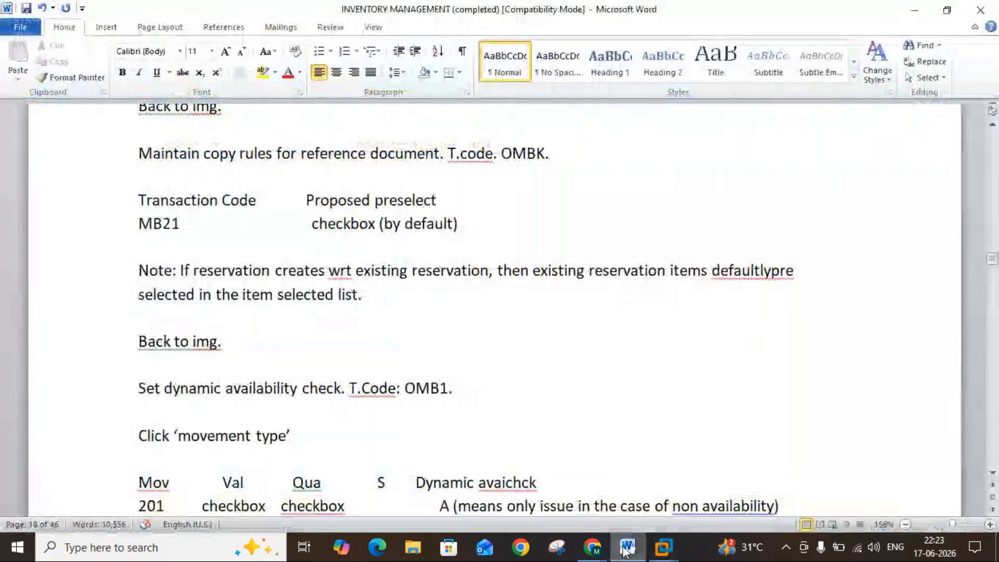
click(626, 549)
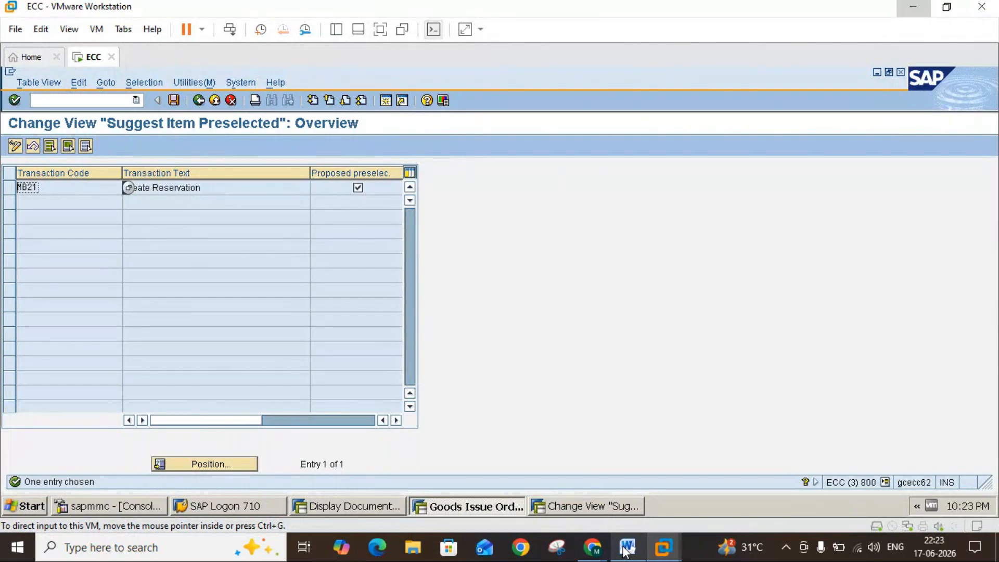
click(626, 549)
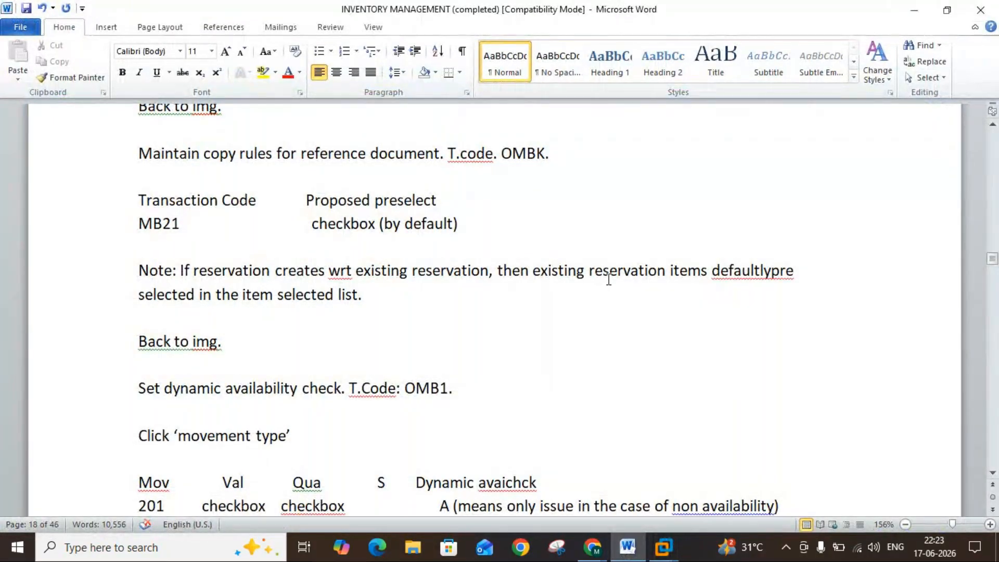
click(770, 271)
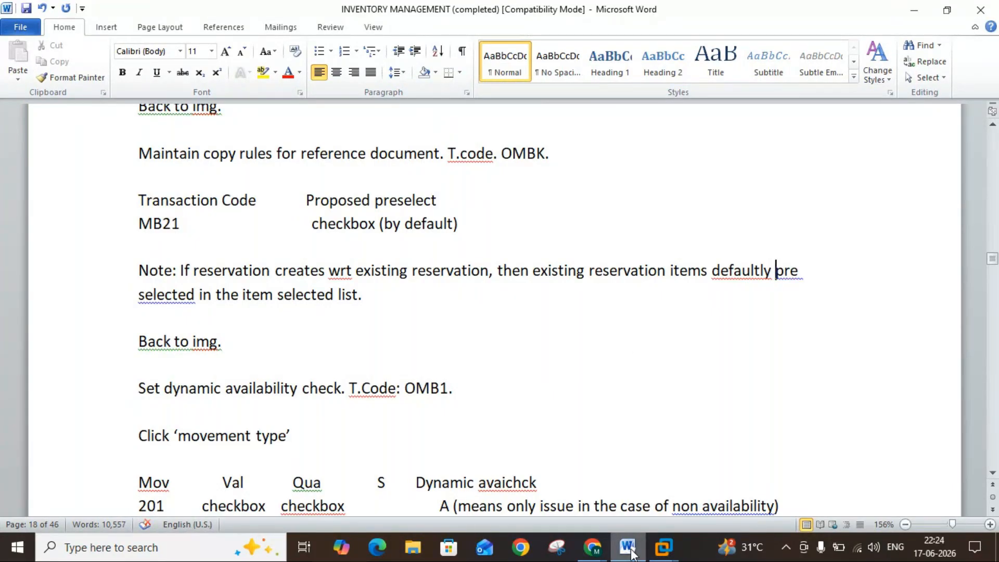
Step: Leave SAP's item preselection overview and exit the goods issue order to return to SAP Easy Access
mouse_move(632, 554)
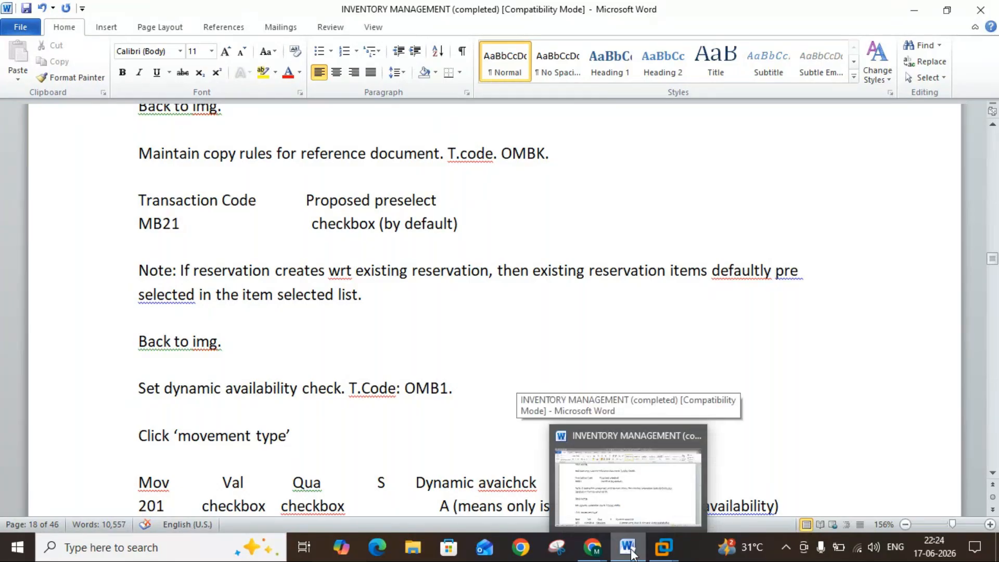
click(631, 553)
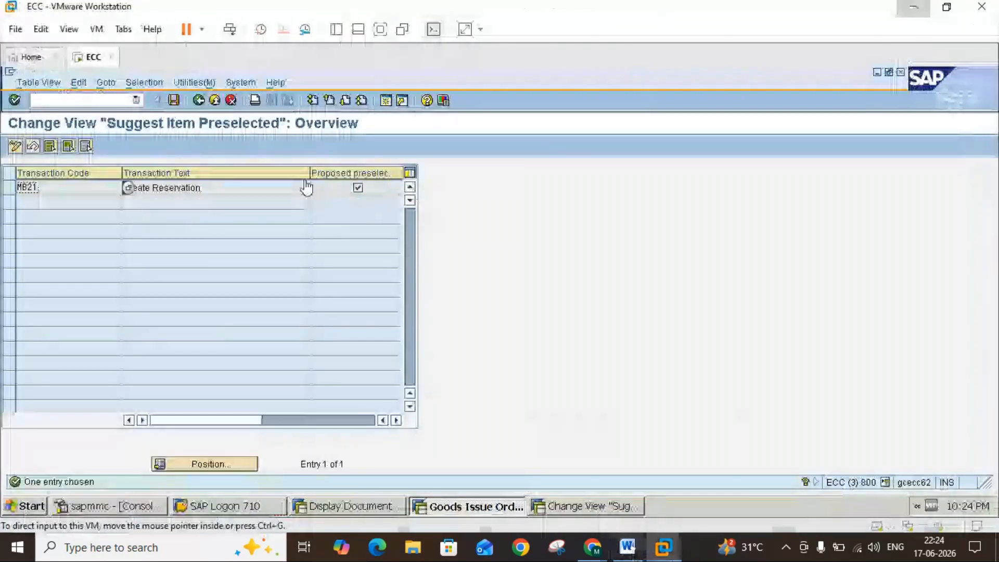
click(215, 100)
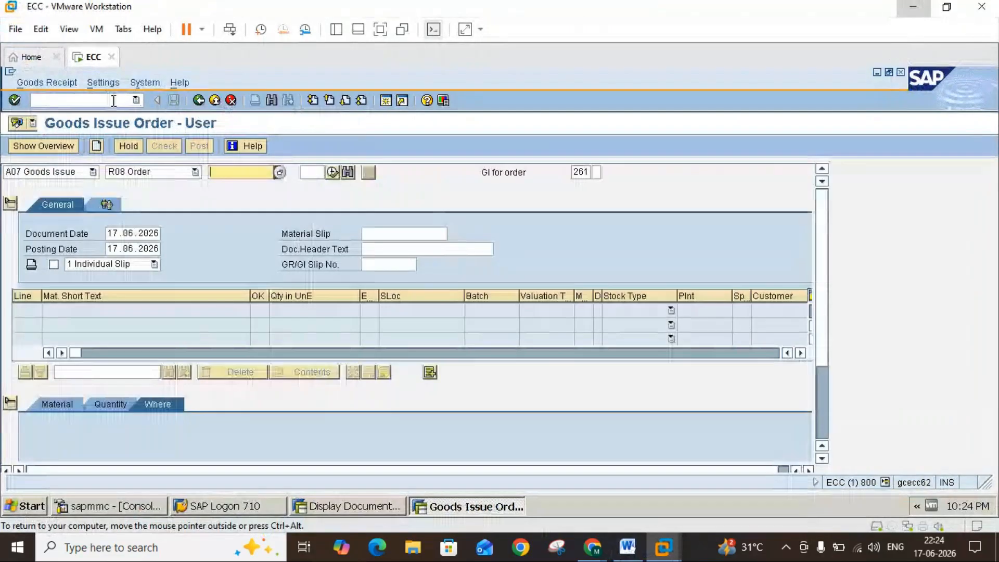
click(215, 100)
click(231, 101)
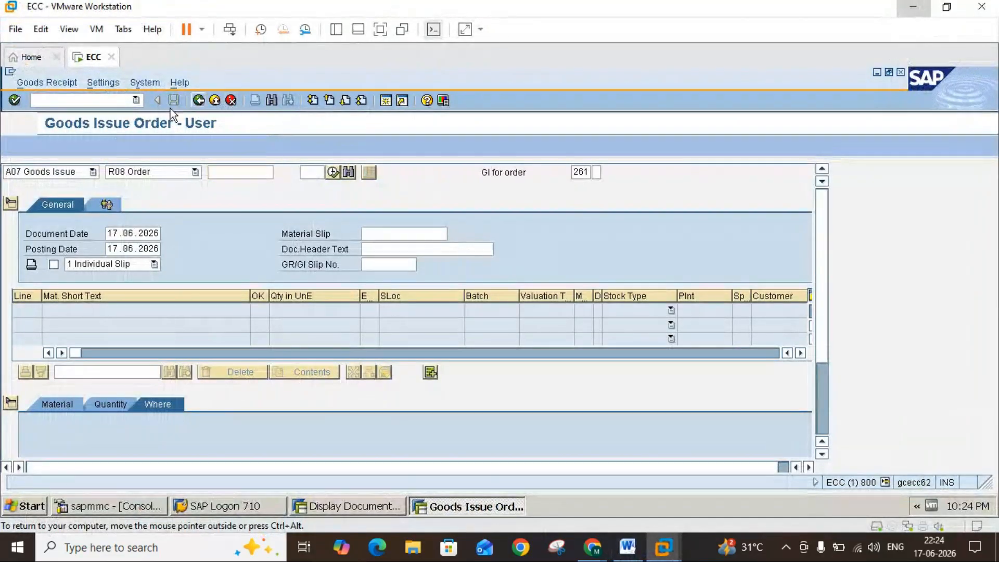
click(217, 101)
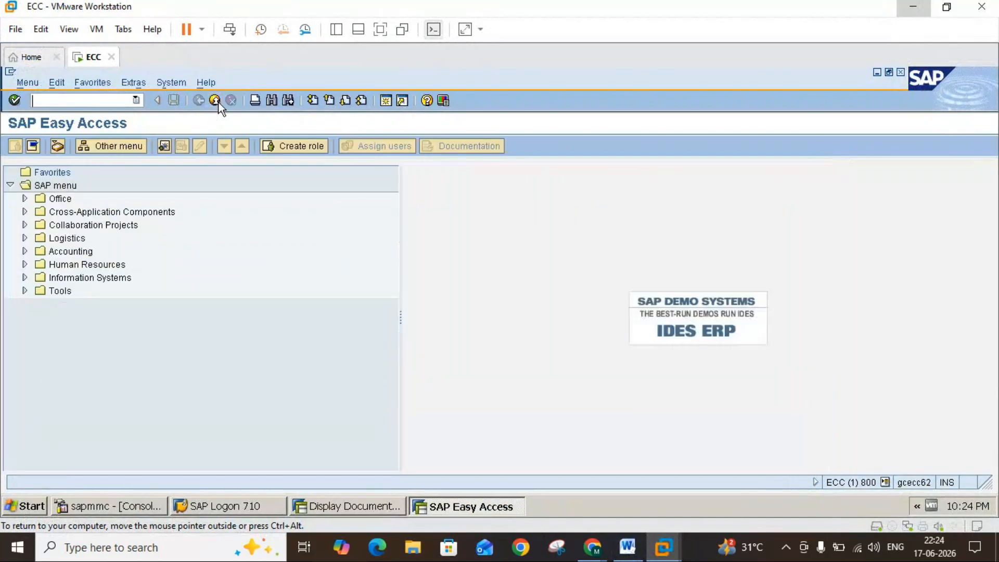
Step: Check the transaction code for the dynamic availability check in the Word notes, and start it in SAP with OMB1
click(627, 546)
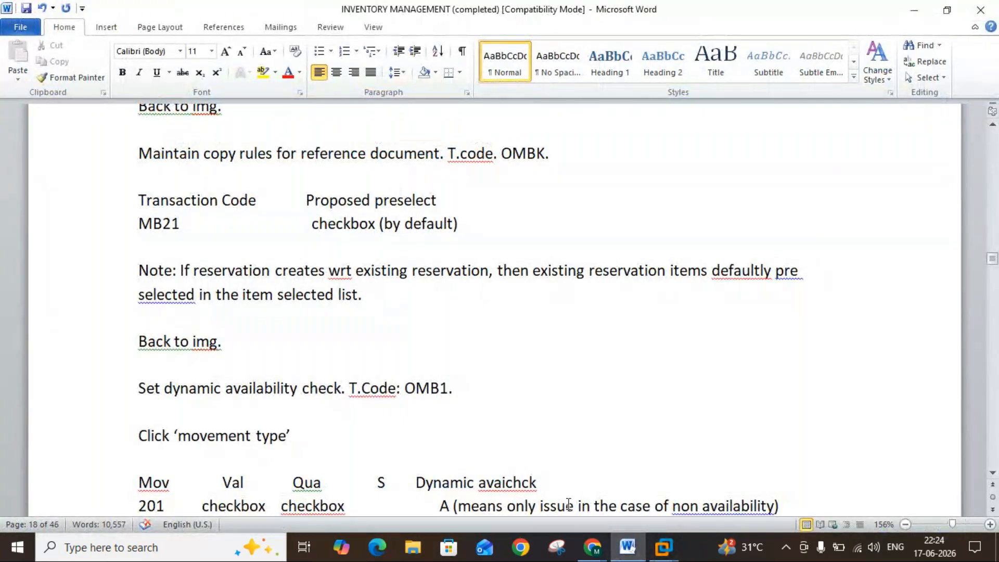
click(628, 546)
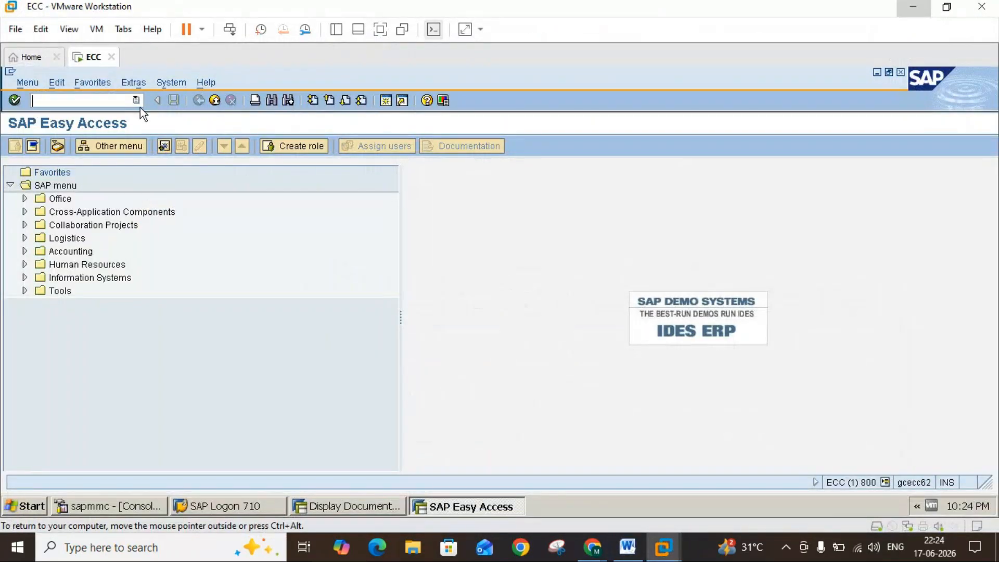
text(omb1)
key(Return)
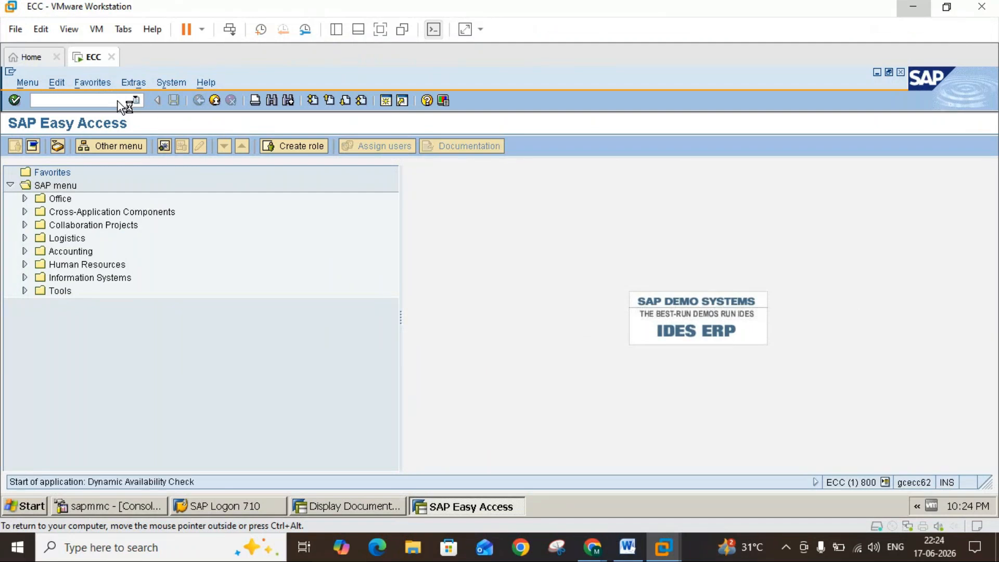
Step: Read the dynamic availability check section in the Word notes, and open the Movement Type settings of OMB1 in SAP
click(628, 547)
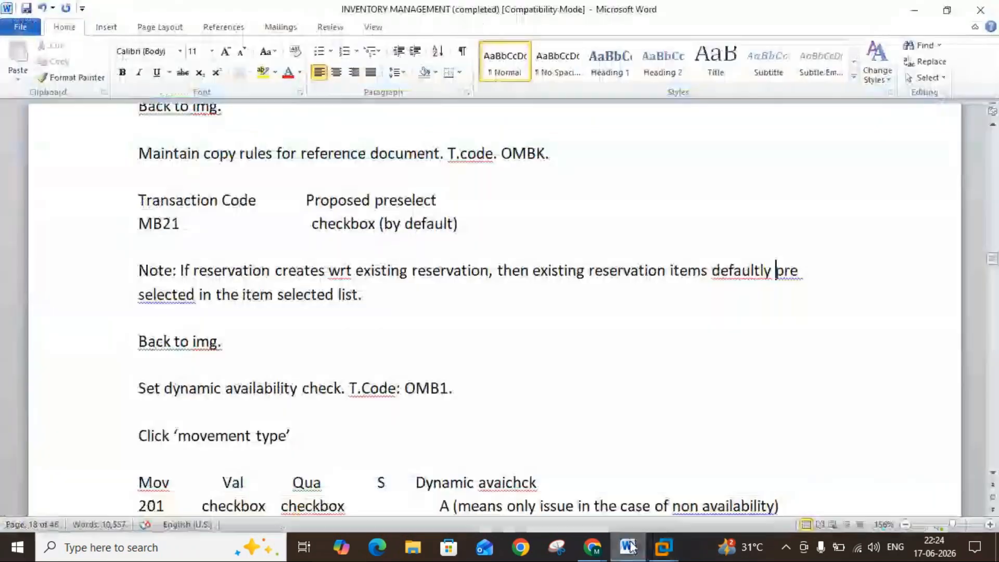
click(993, 475)
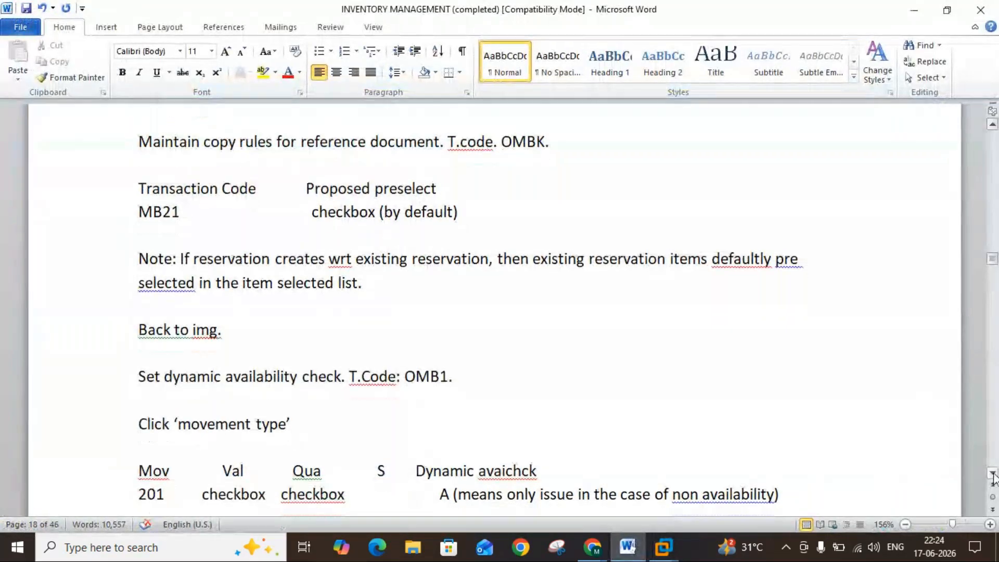
click(992, 475)
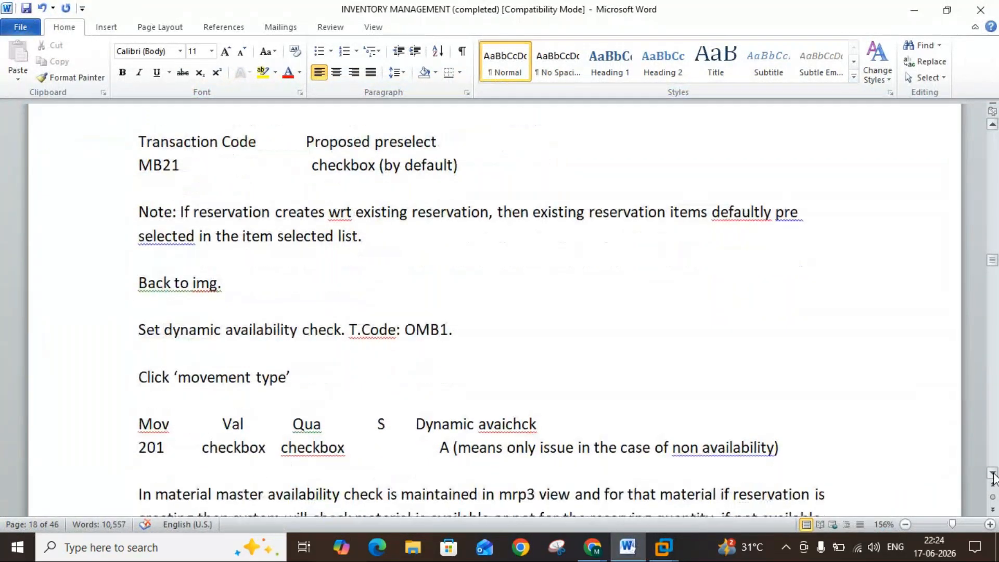
click(993, 474)
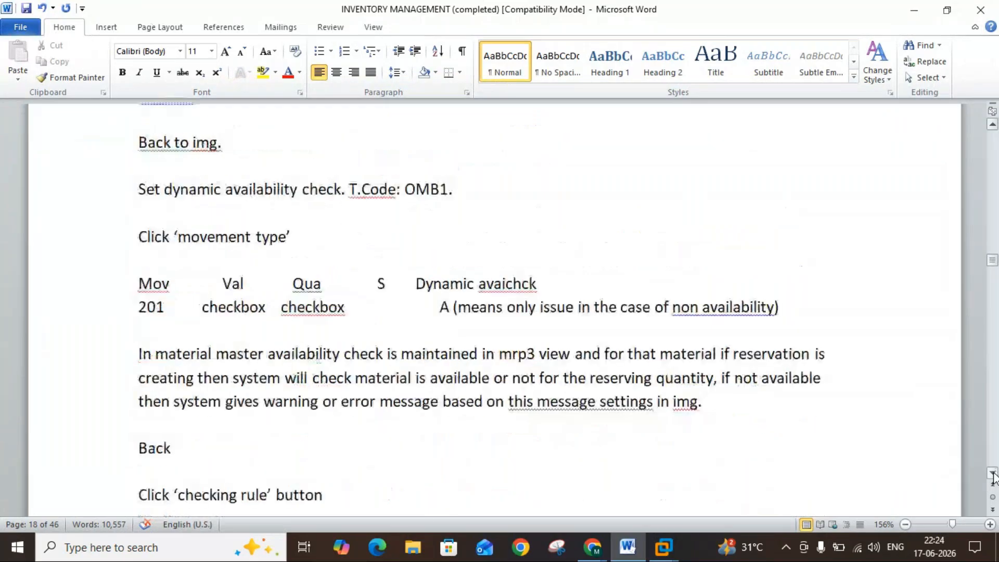
click(993, 475)
click(992, 474)
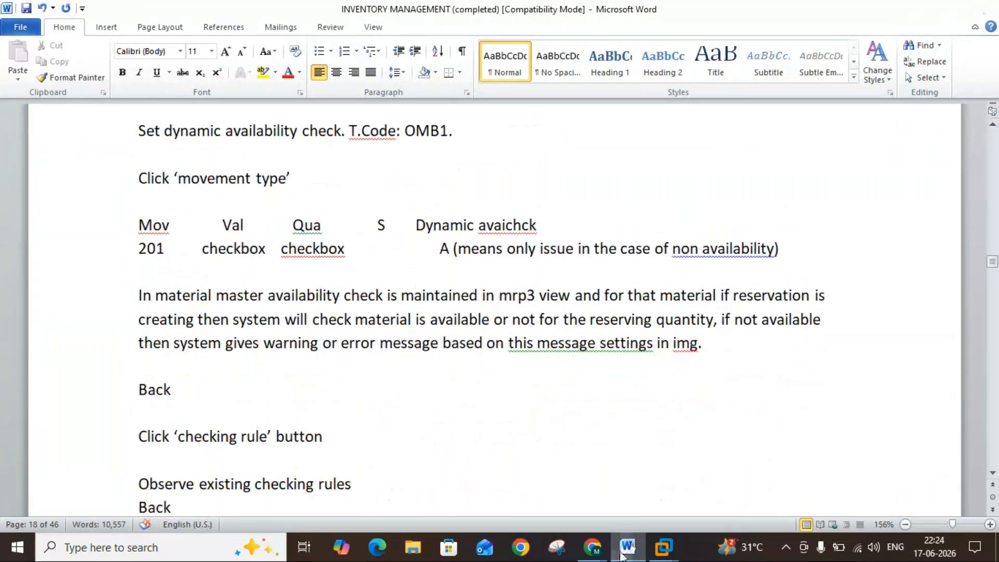
key(alt+Tab)
click(55, 239)
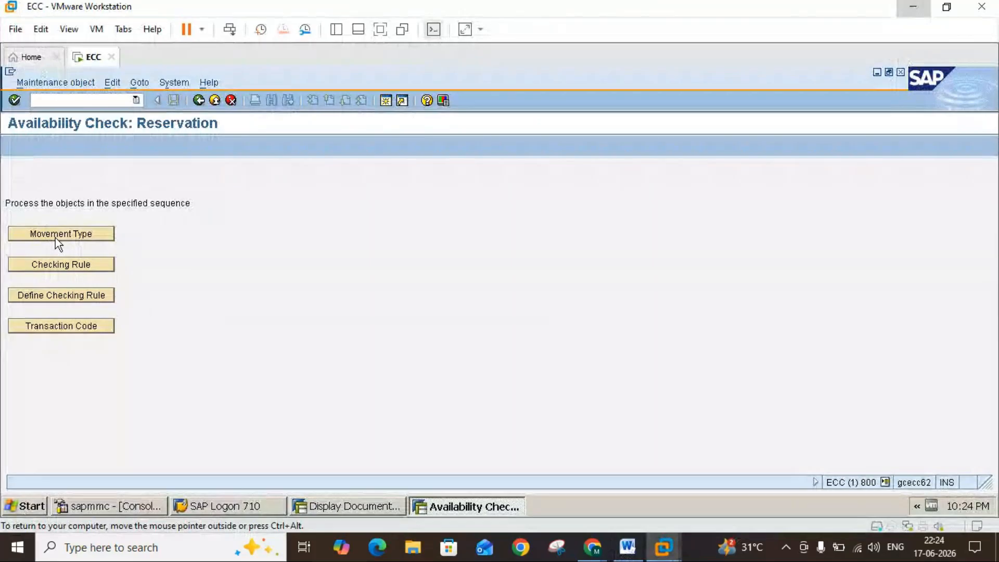
Step: Compare the dynamic availability check entries for movement type 201 in SAP with the Word notes
click(626, 549)
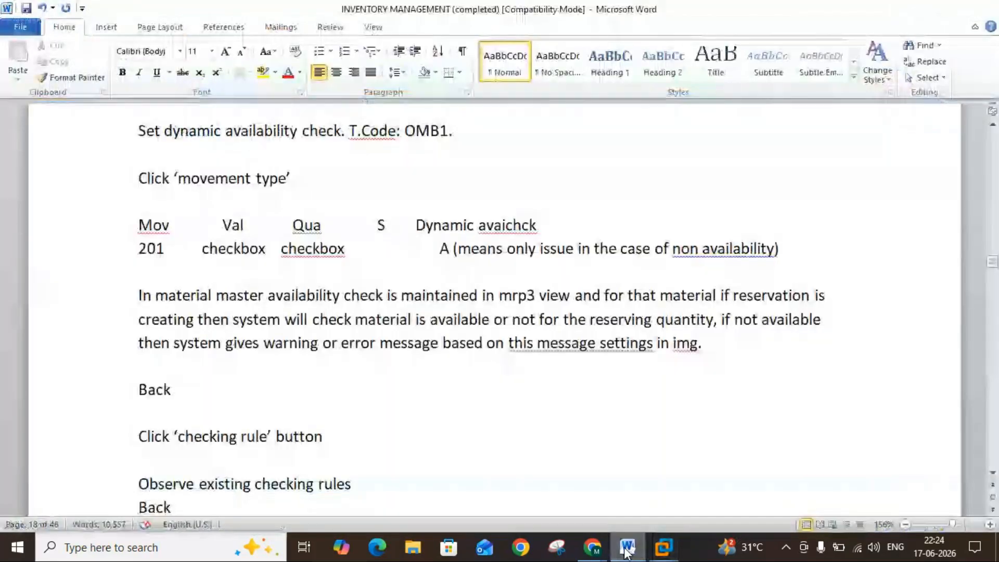
click(626, 549)
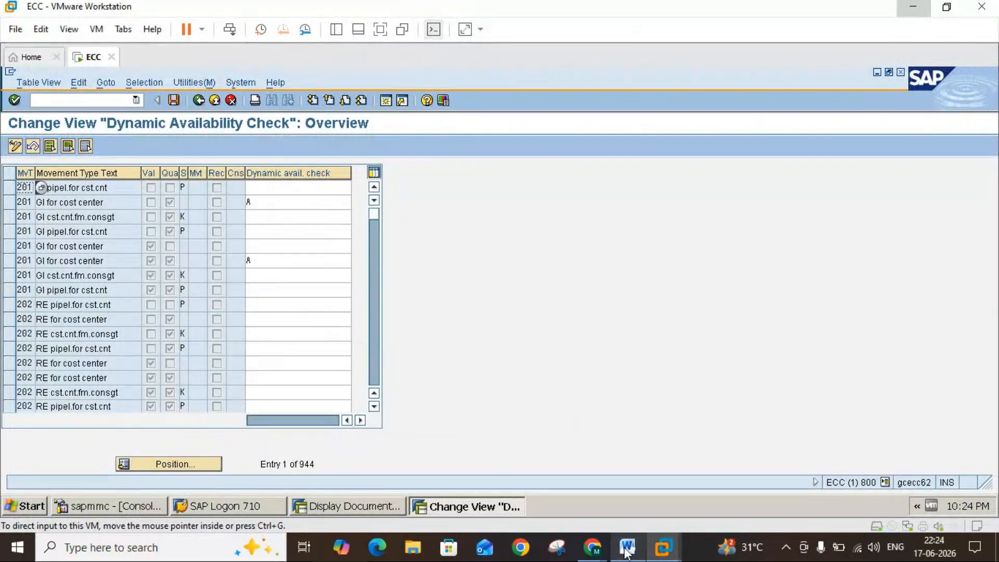
click(626, 549)
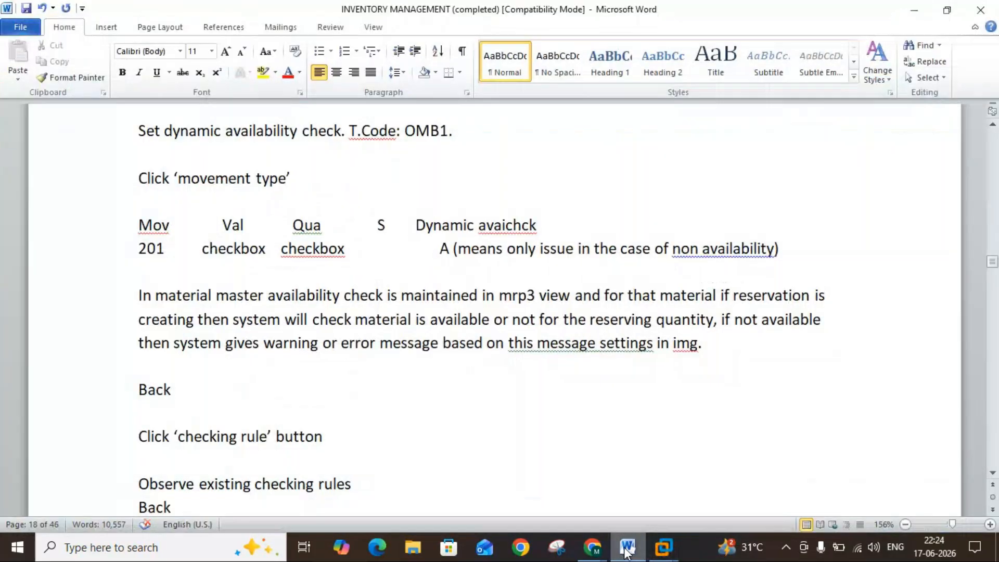
click(626, 552)
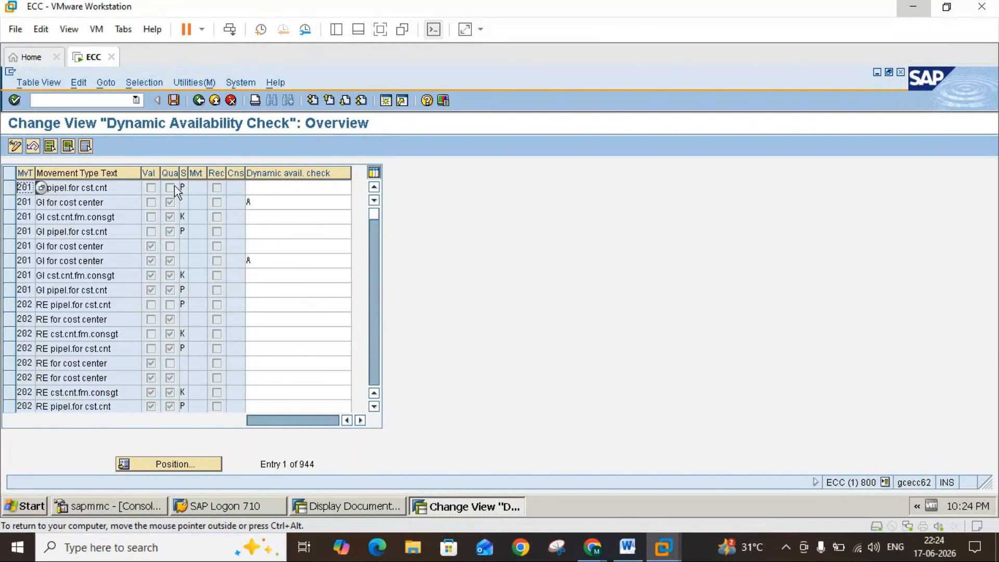
click(634, 556)
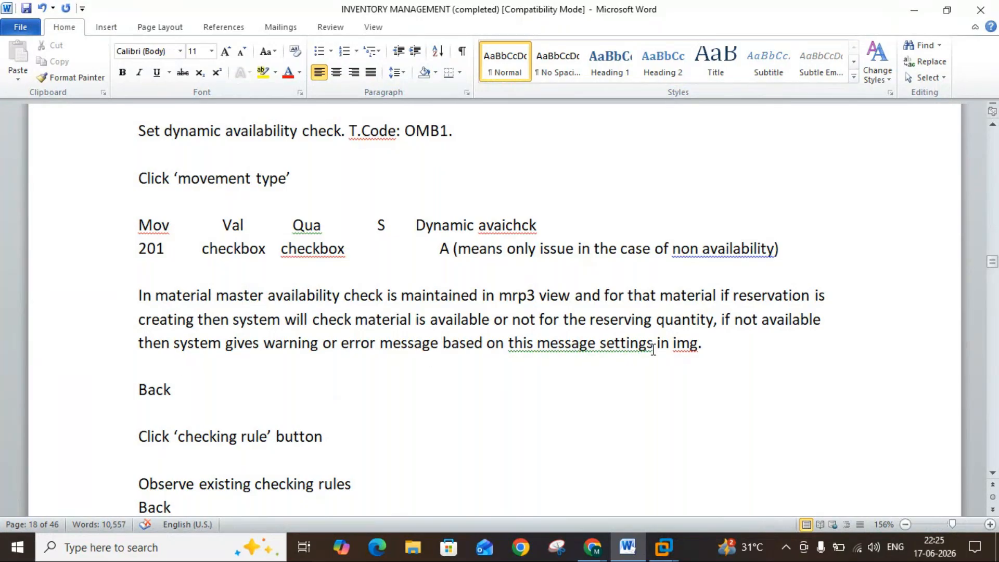
click(632, 558)
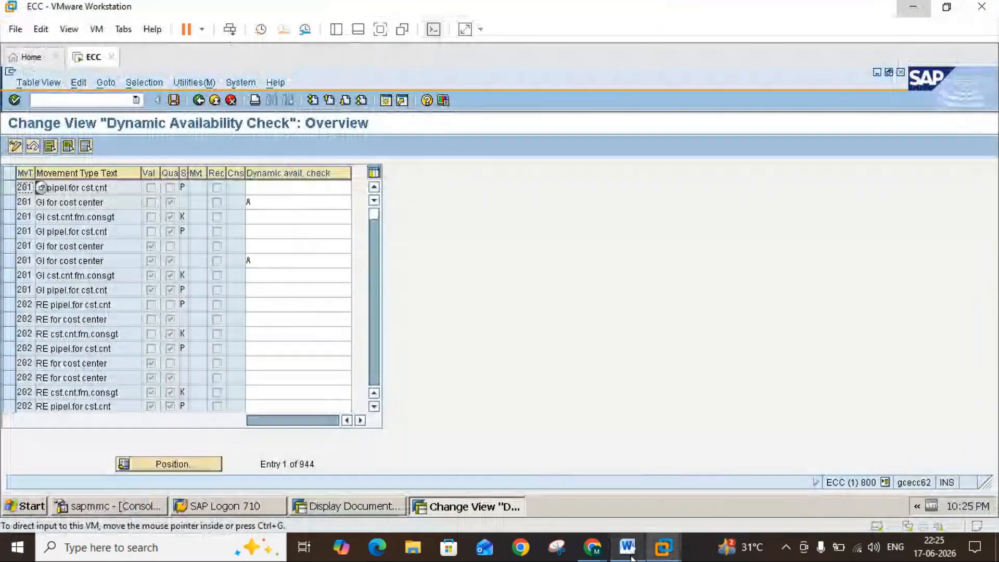
click(627, 547)
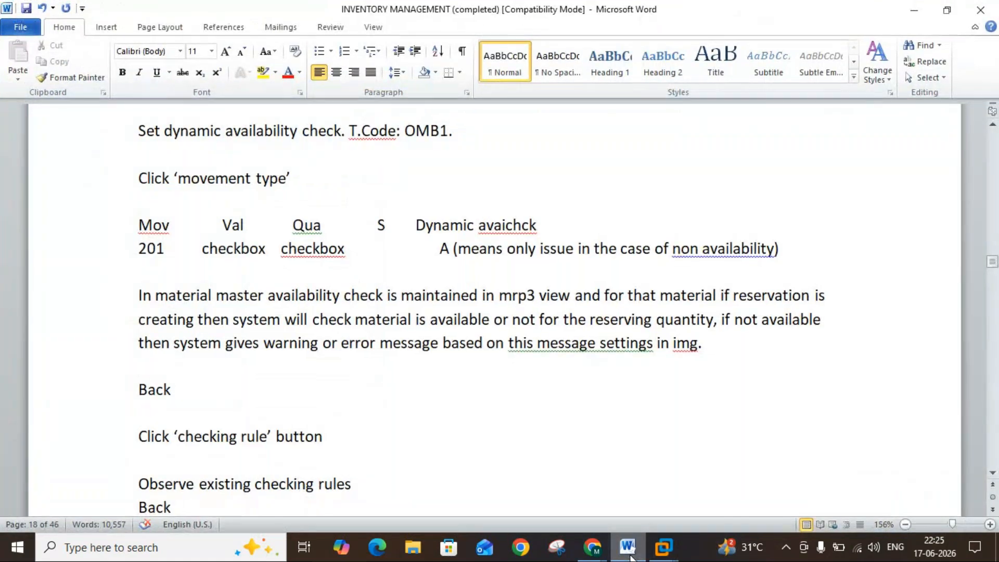
click(631, 556)
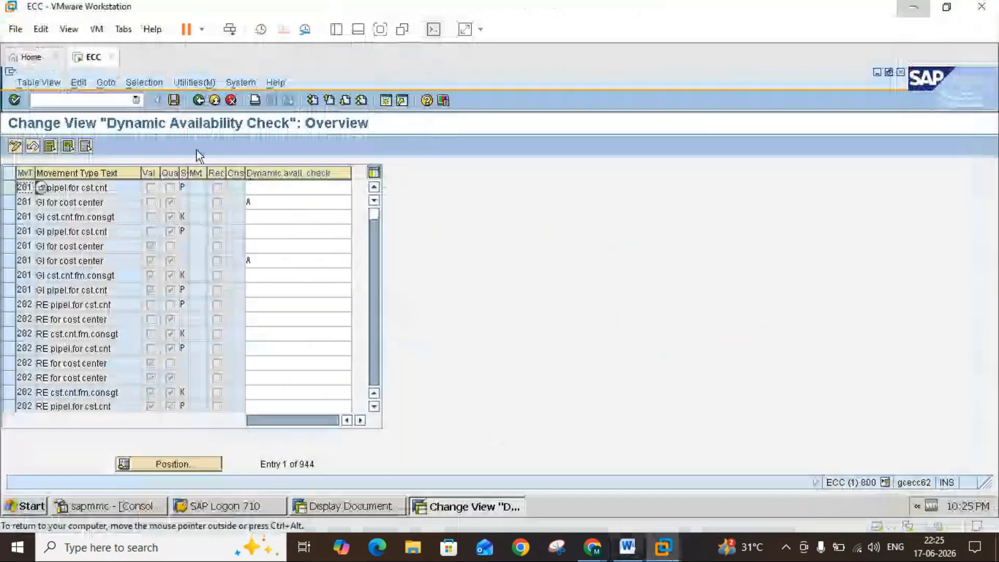
Step: Leave the movement type overview, open the Checking Rule overview in SAP, and compare it with the Word notes
click(198, 101)
click(84, 265)
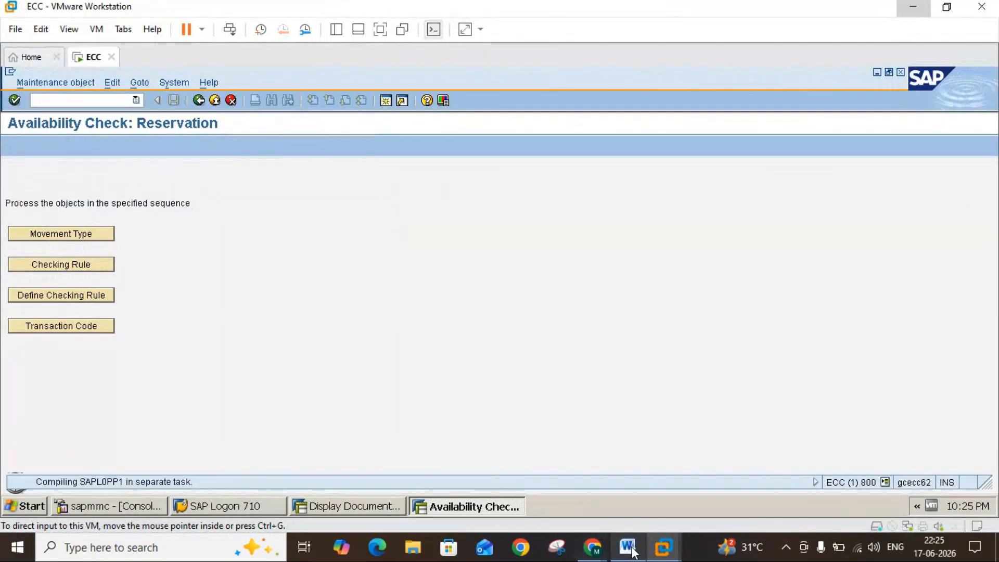
click(628, 547)
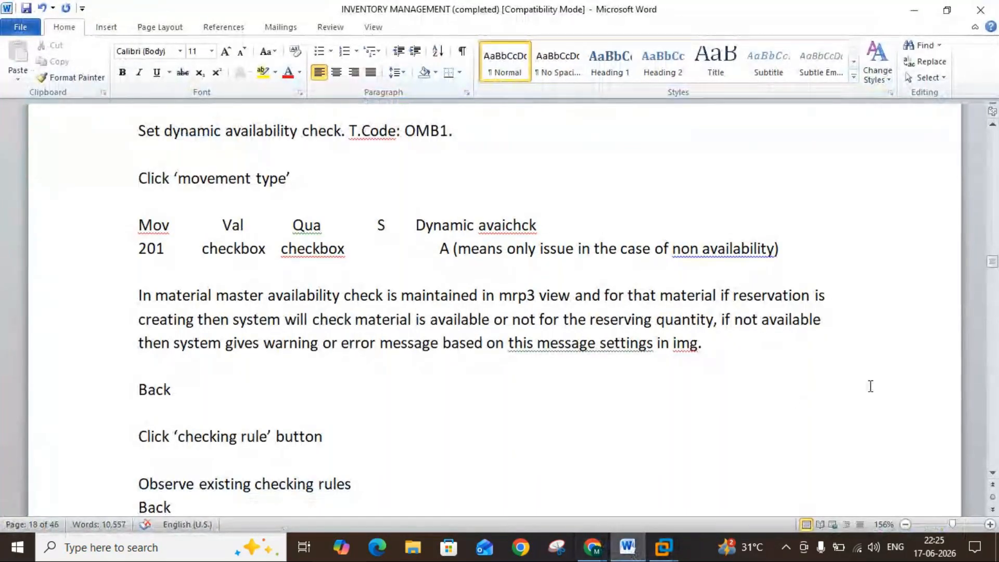
click(992, 473)
scroll(992, 473, down, 4)
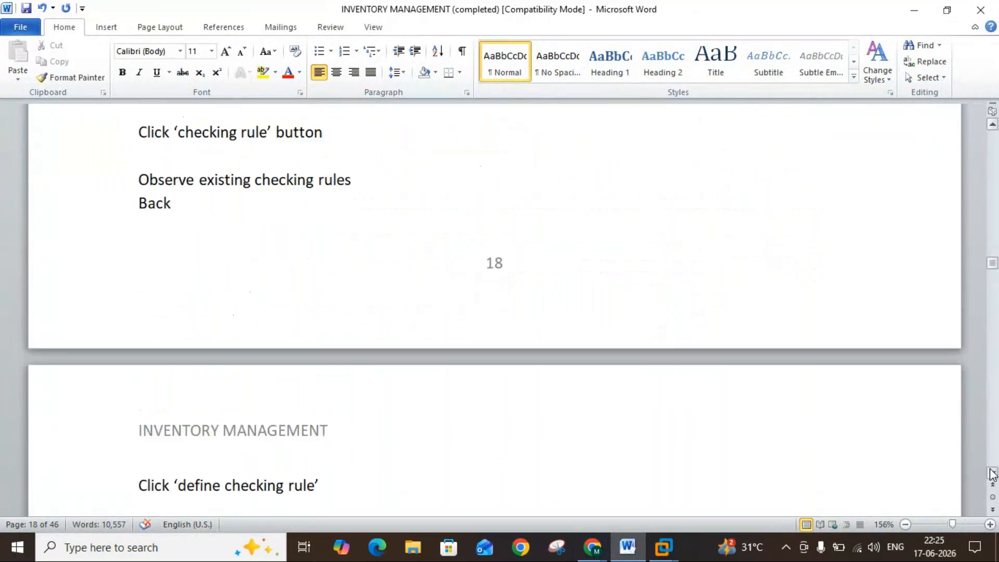
scroll(992, 472, down, 1)
click(628, 547)
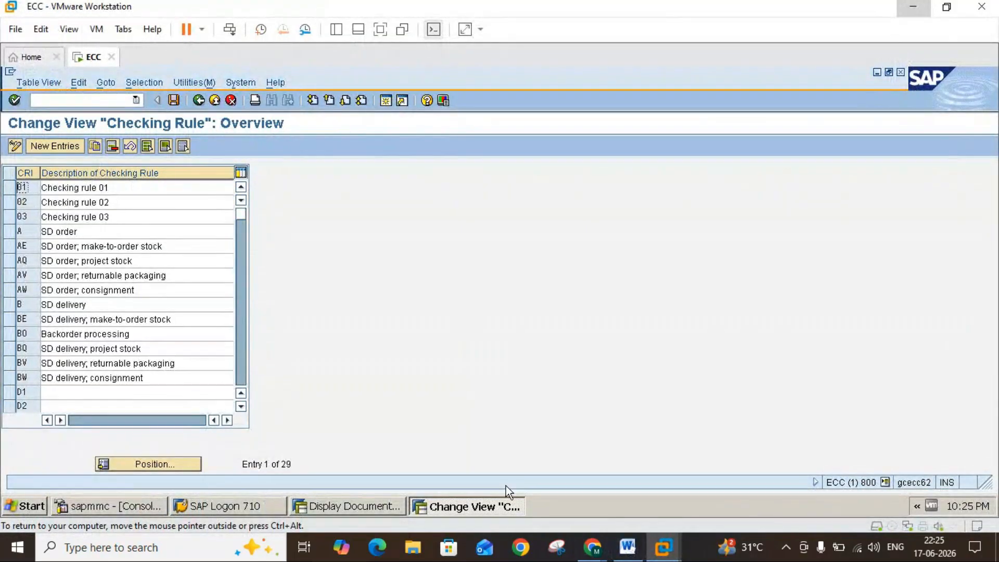
click(628, 547)
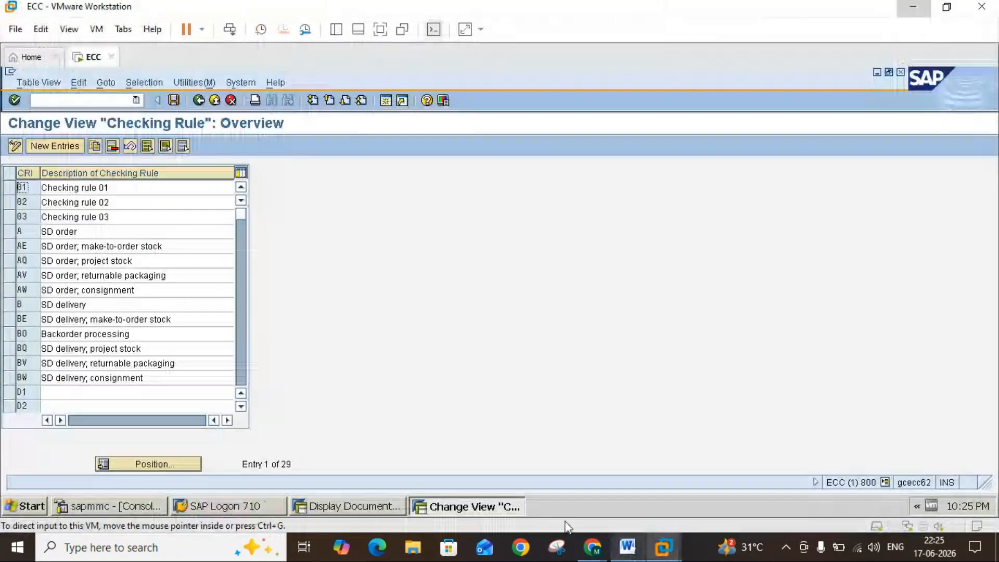
click(628, 548)
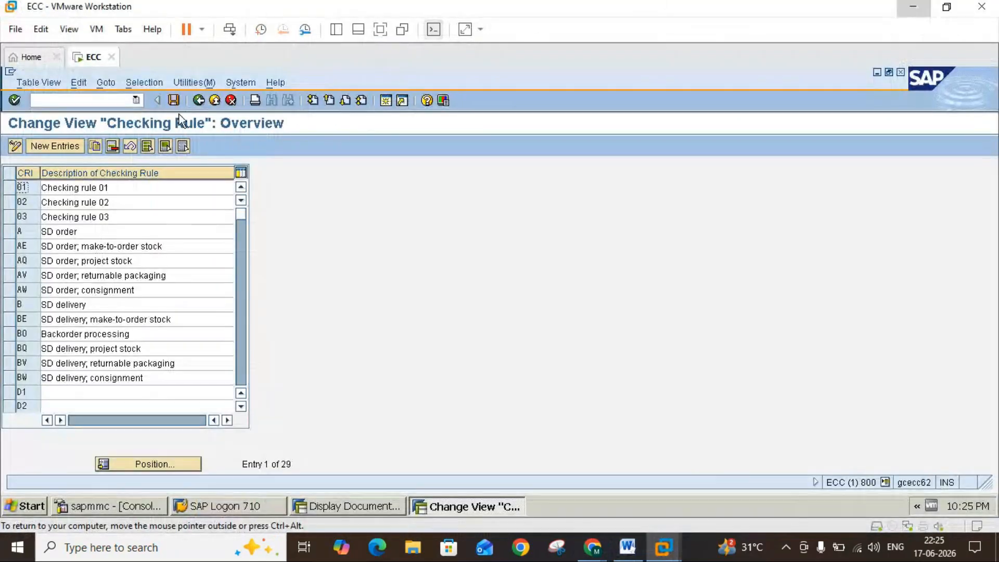
Step: Return to the OMB1 start screen, open Define Checking Rule, and read the matching section of the Word notes
click(197, 101)
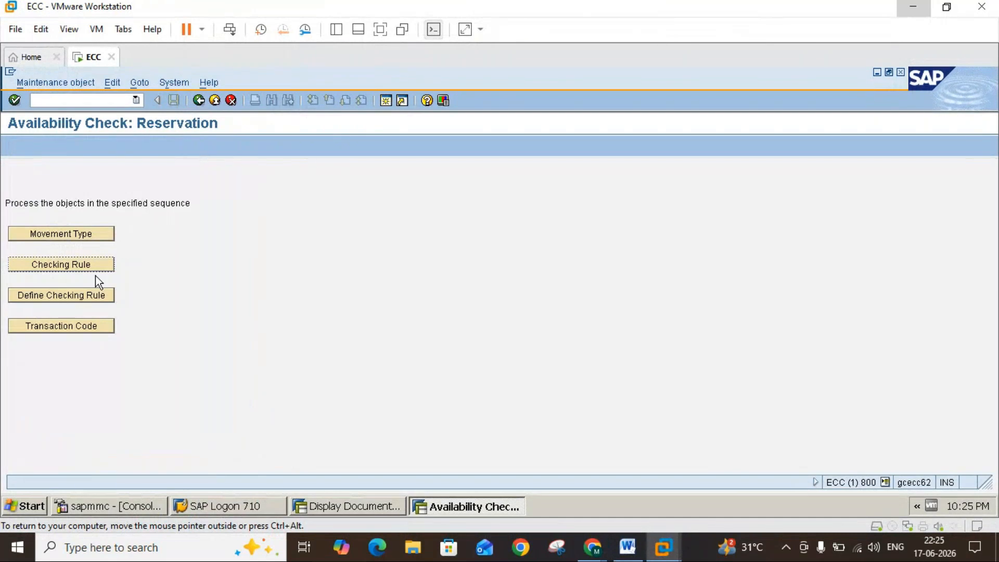
click(83, 292)
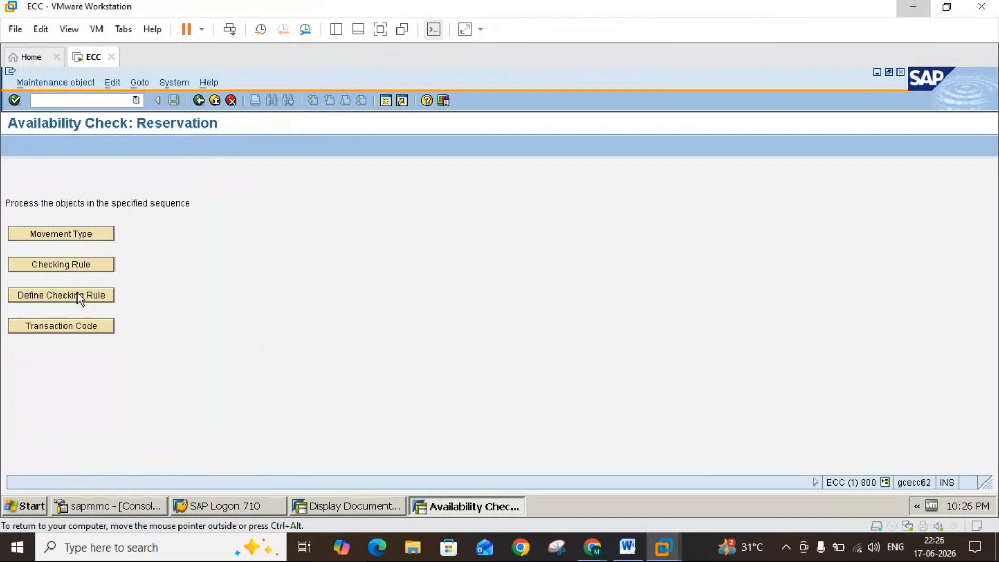
click(628, 548)
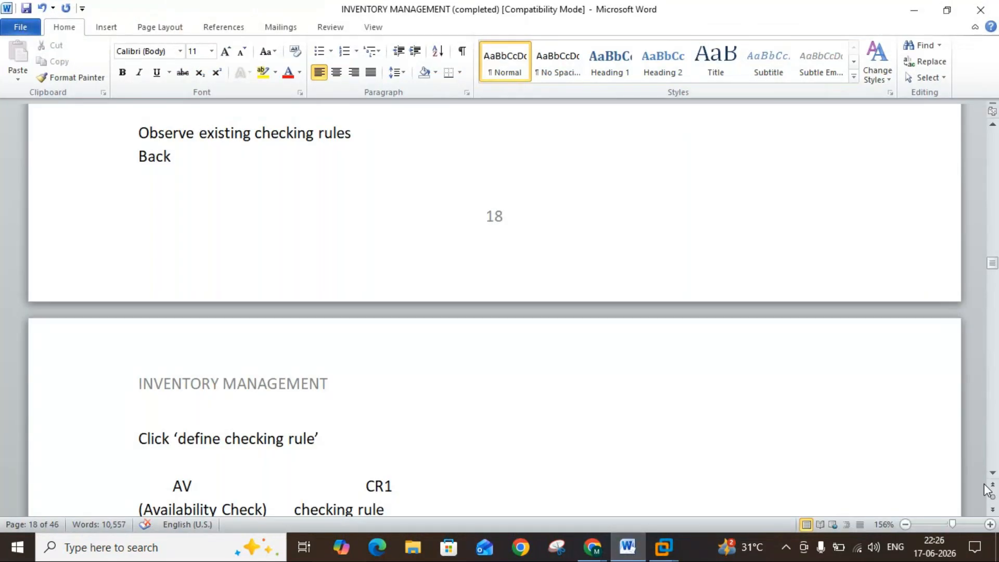
click(993, 474)
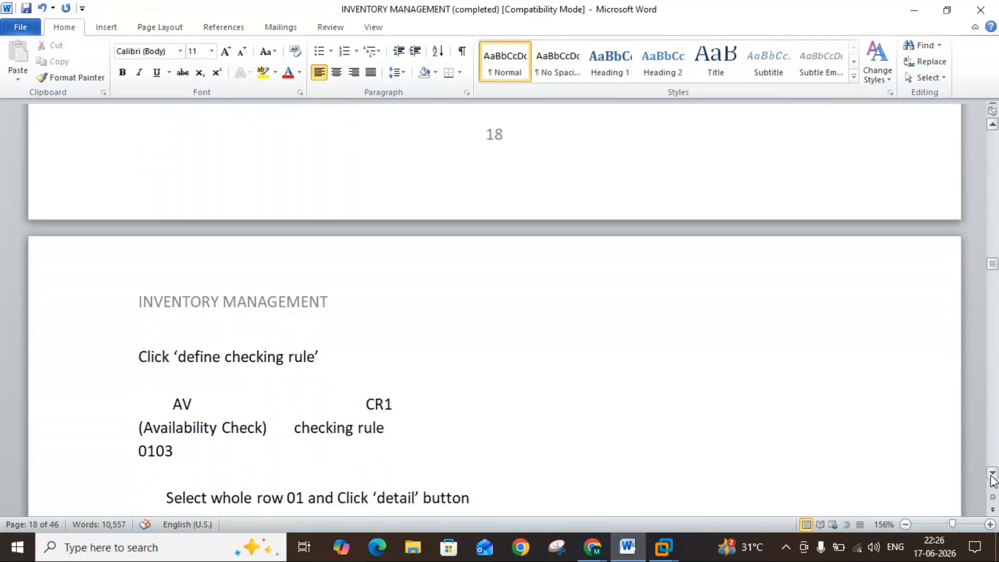
click(993, 475)
click(993, 476)
click(993, 475)
click(993, 475)
click(992, 475)
click(993, 476)
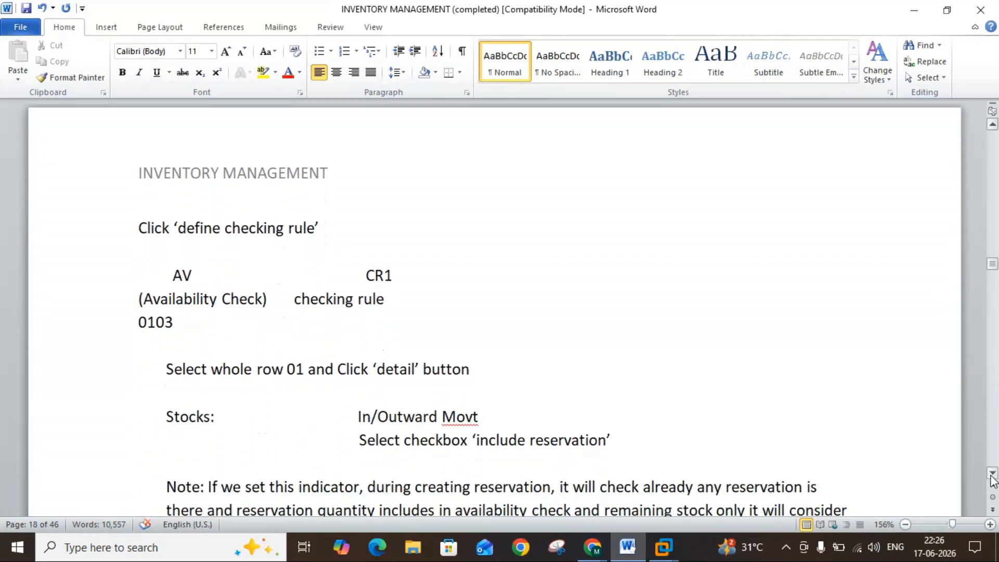
click(992, 476)
click(993, 476)
click(993, 476)
click(993, 475)
click(993, 476)
click(992, 475)
click(993, 476)
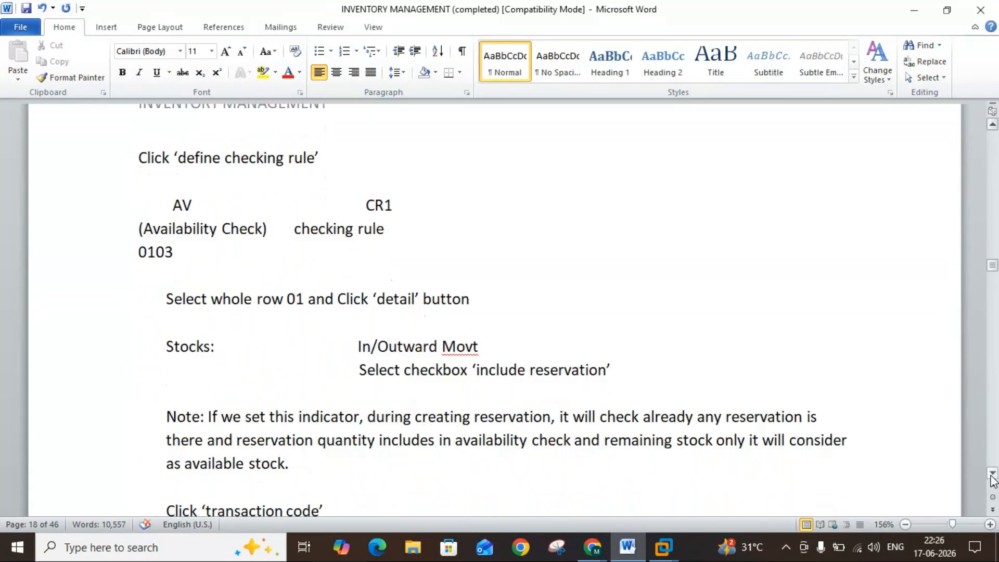
Step: Compare the availability check control entries with the Word notes, and open the details of availability check 01 with checking rule 01
mouse_move(662, 546)
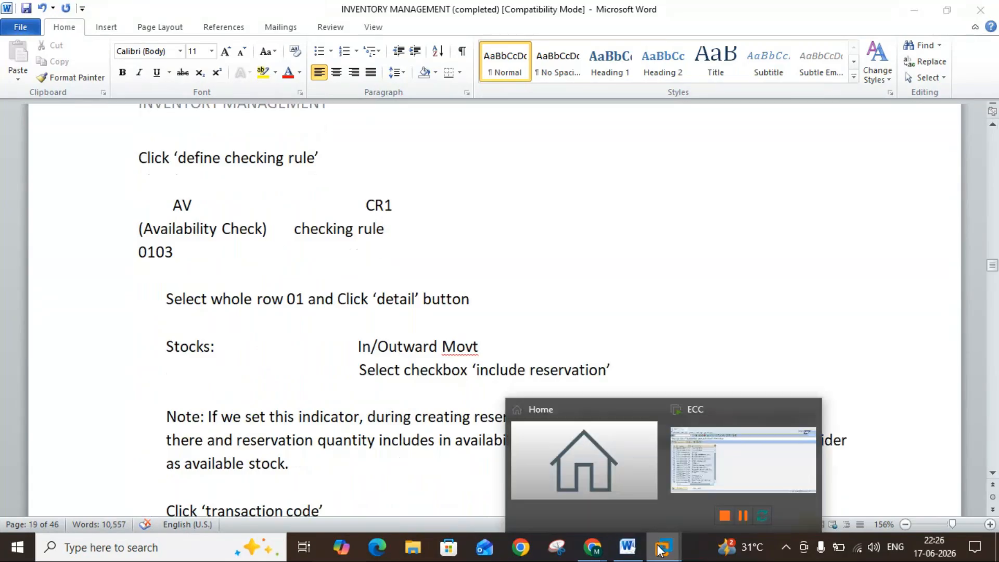
click(701, 476)
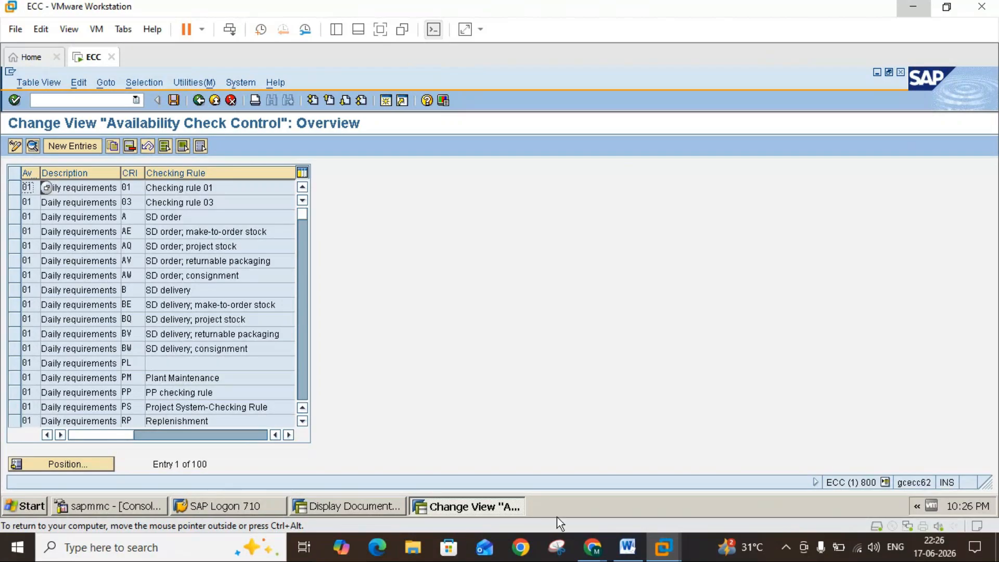
click(628, 547)
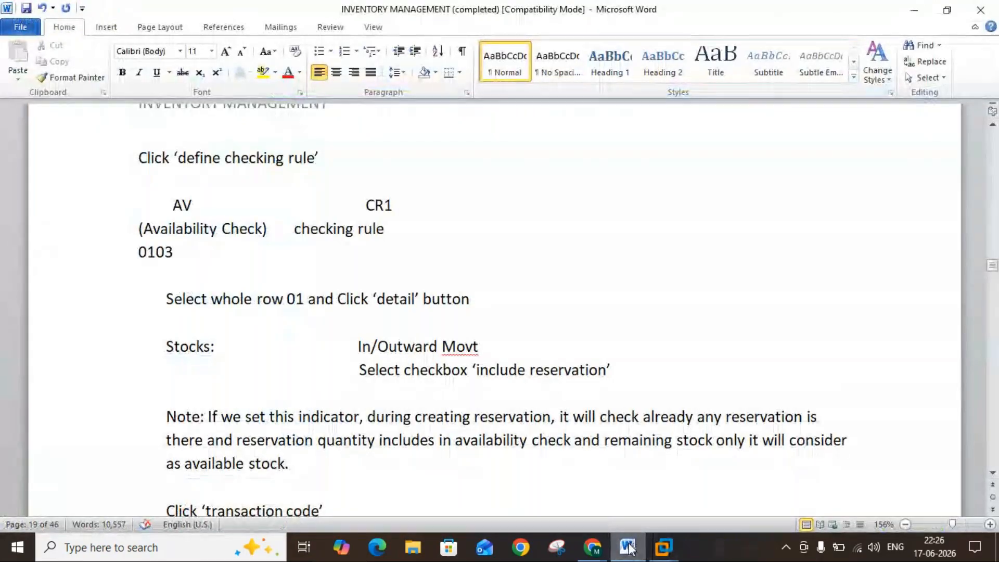
click(628, 546)
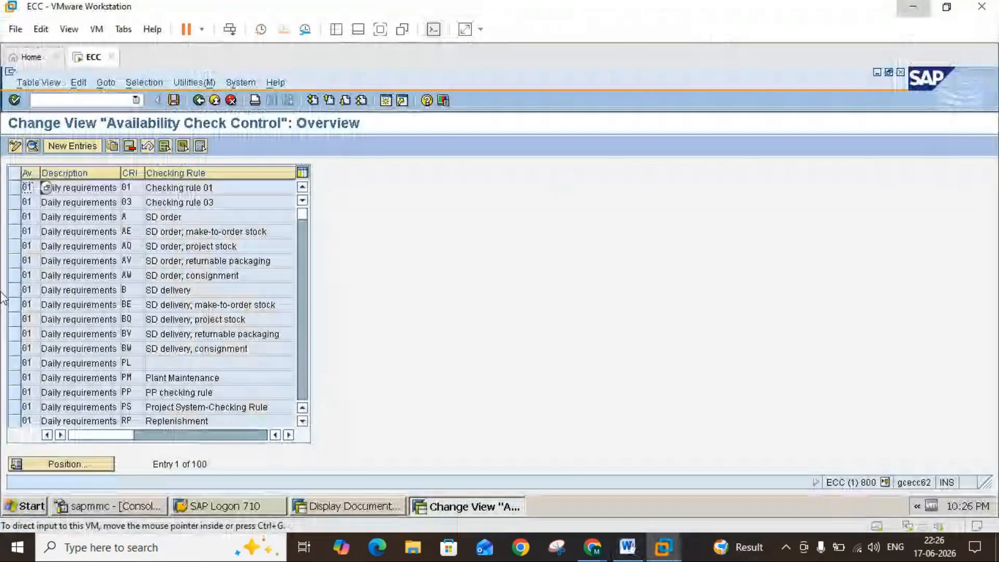
click(15, 188)
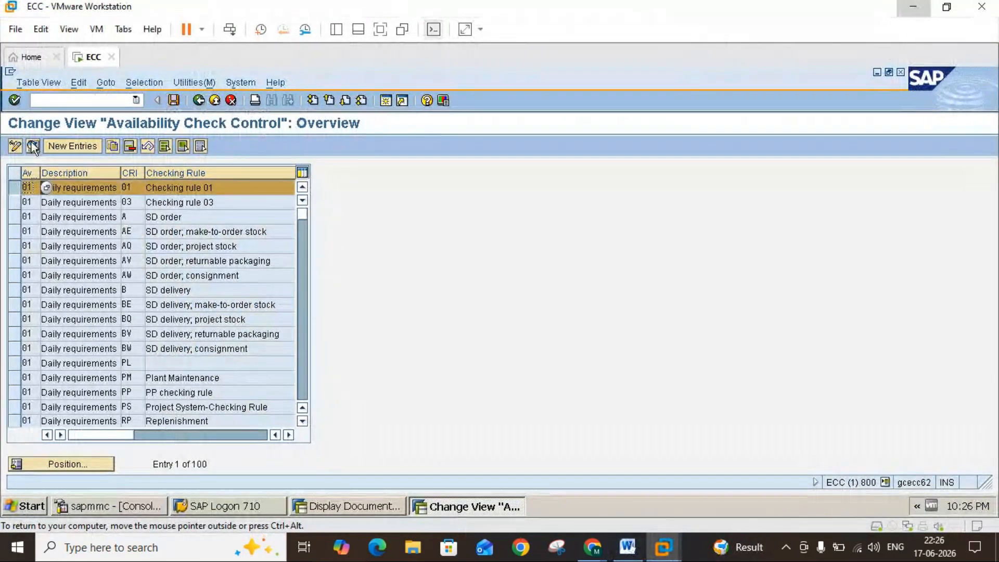
click(32, 146)
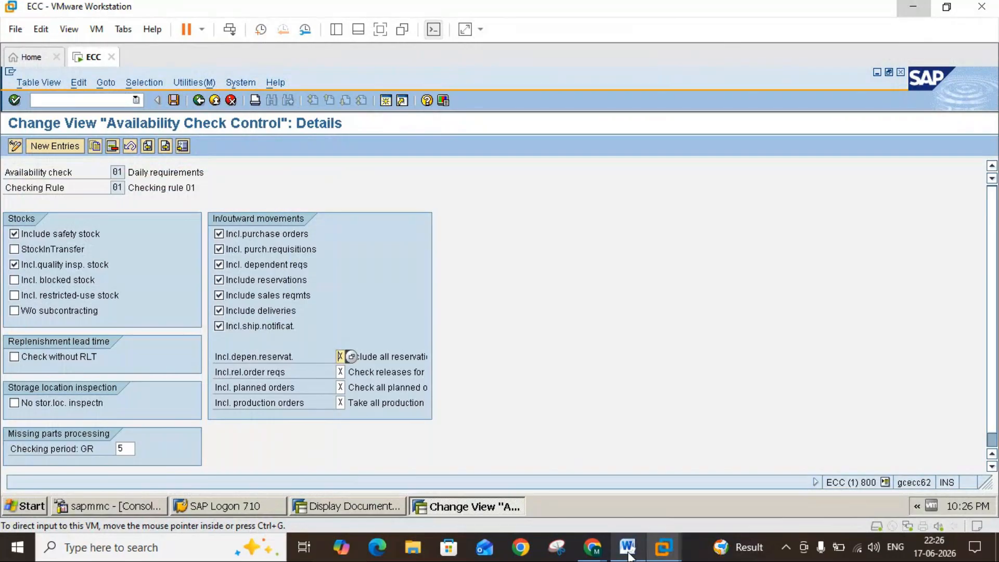
Step: Check the 'include reservation' instruction in the Word notes, and clear Include reservations under In/outward movements in SAP
click(627, 546)
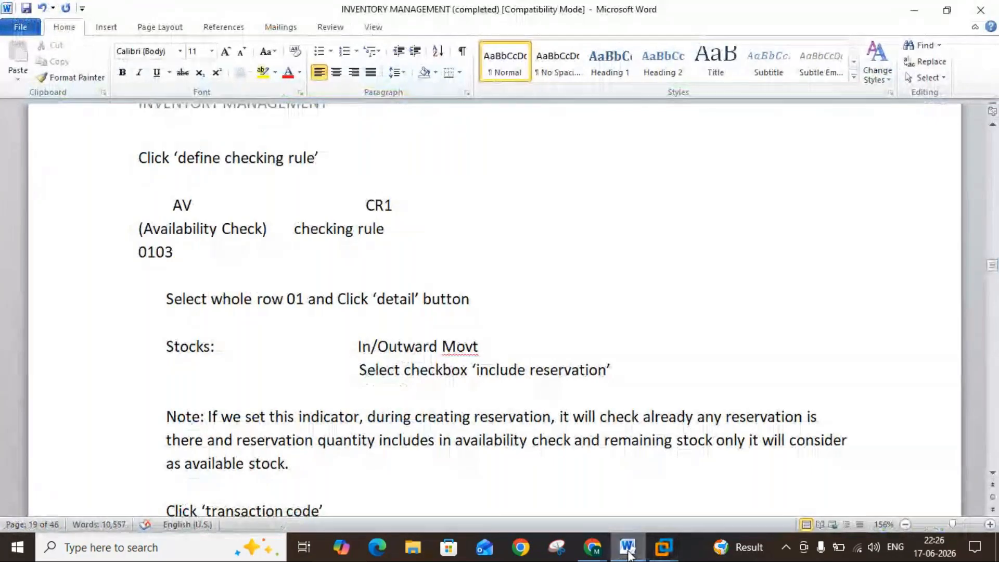
click(628, 553)
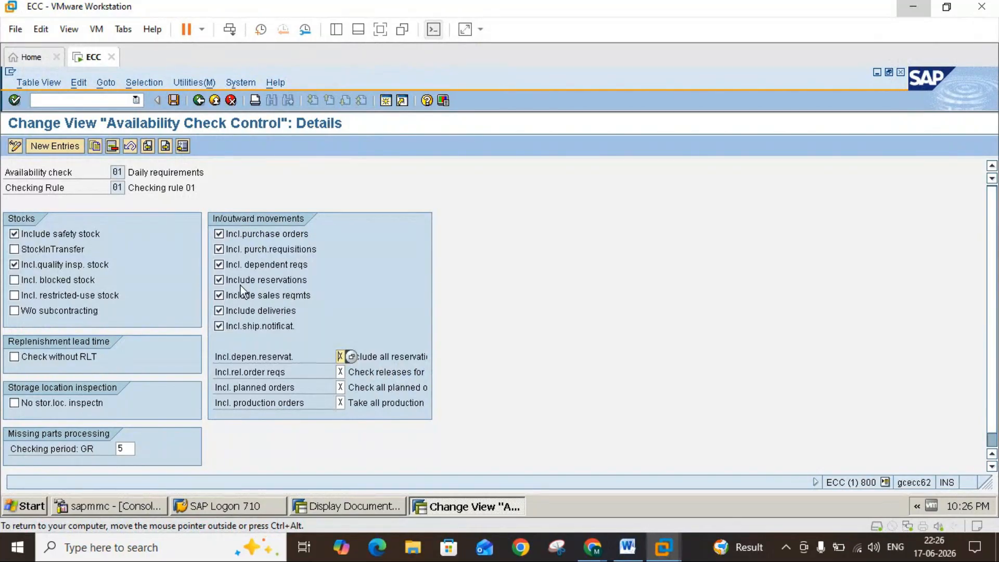
double_click(219, 282)
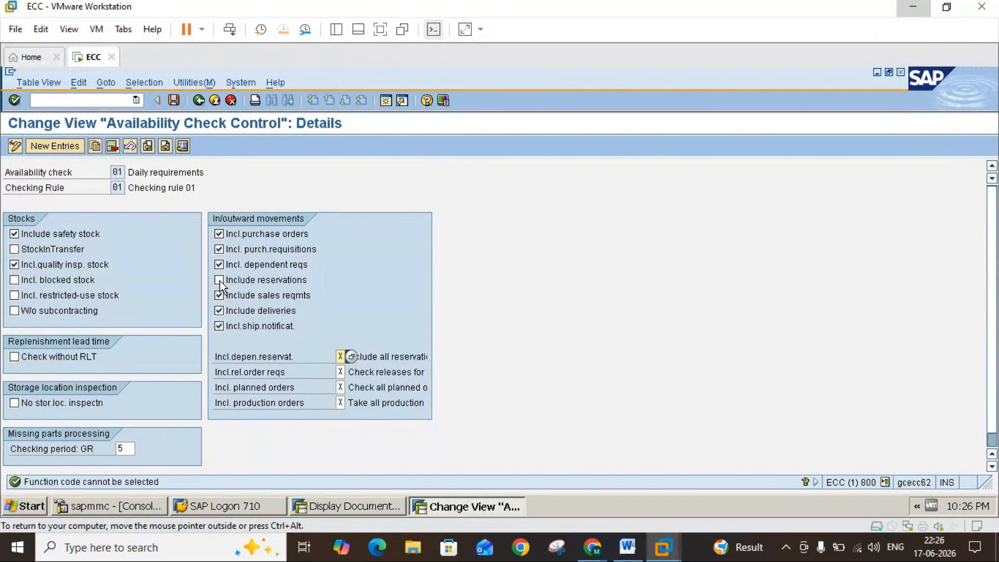
Step: Read the Word notes from the include reservation instruction through the transaction code check and the start of the testing scenario
click(628, 547)
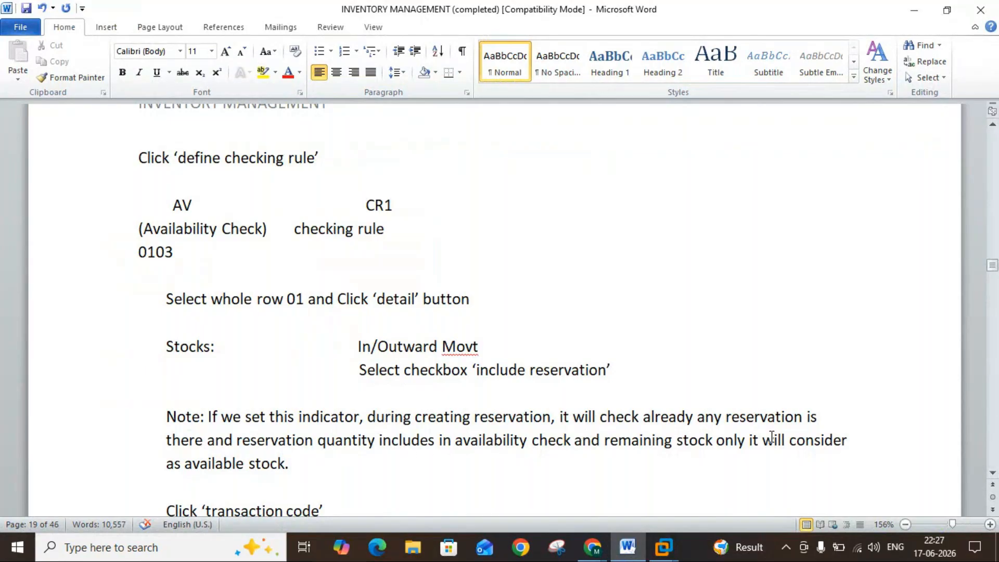
click(993, 475)
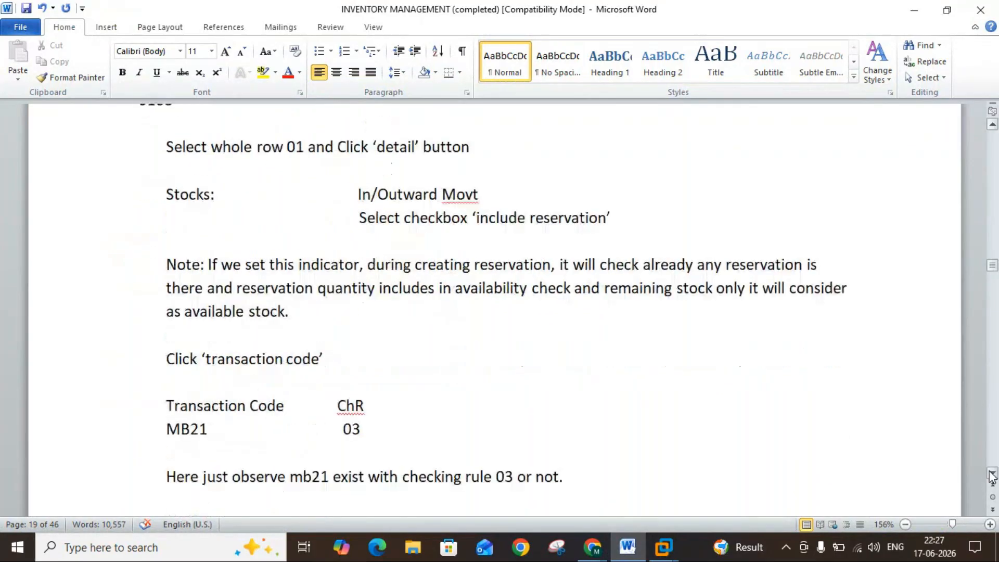
click(992, 475)
click(993, 475)
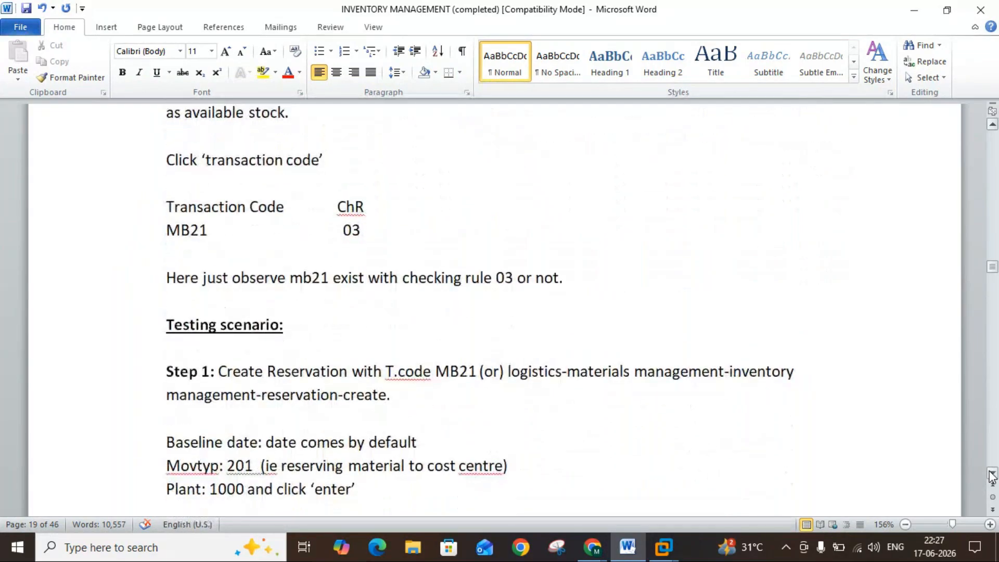
click(992, 475)
Step: Reselect Include reservations in SAP, and leave the availability check control without saving the changes
click(631, 558)
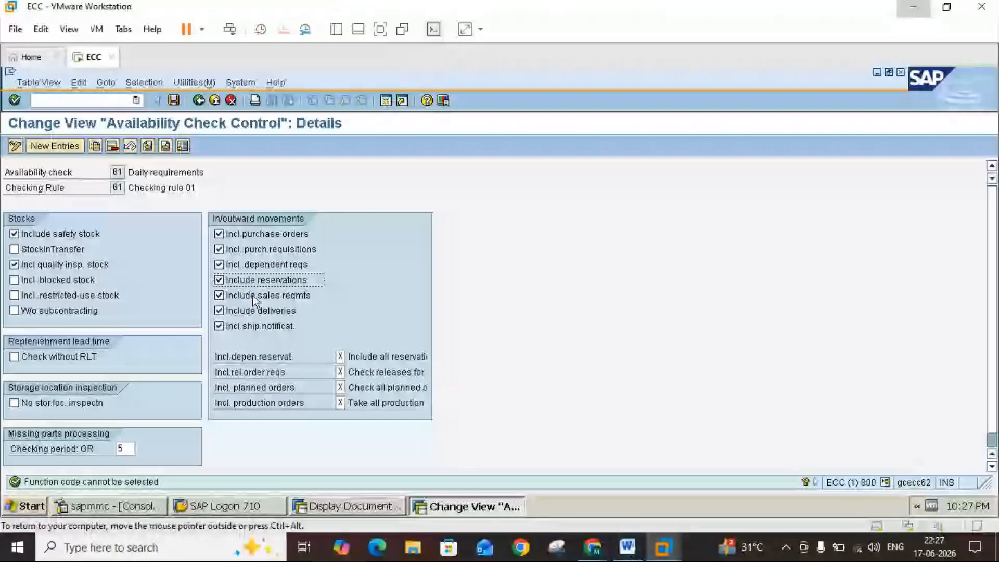
click(199, 103)
click(198, 103)
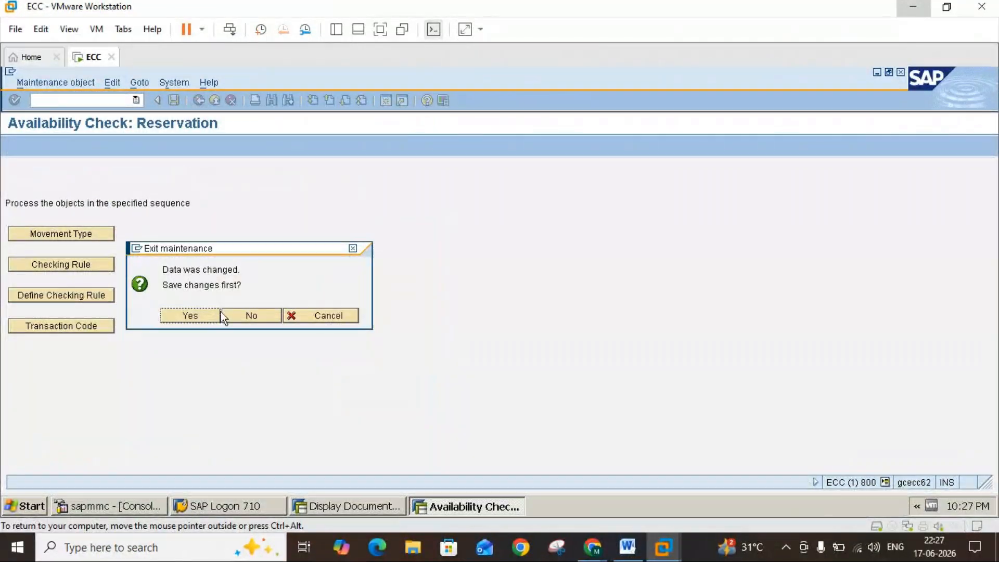
click(309, 312)
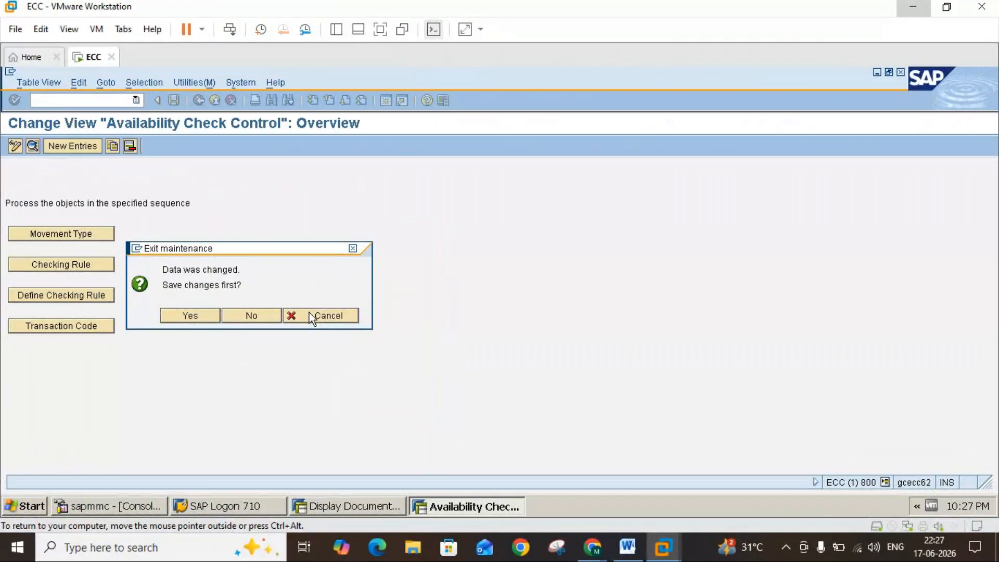
click(197, 100)
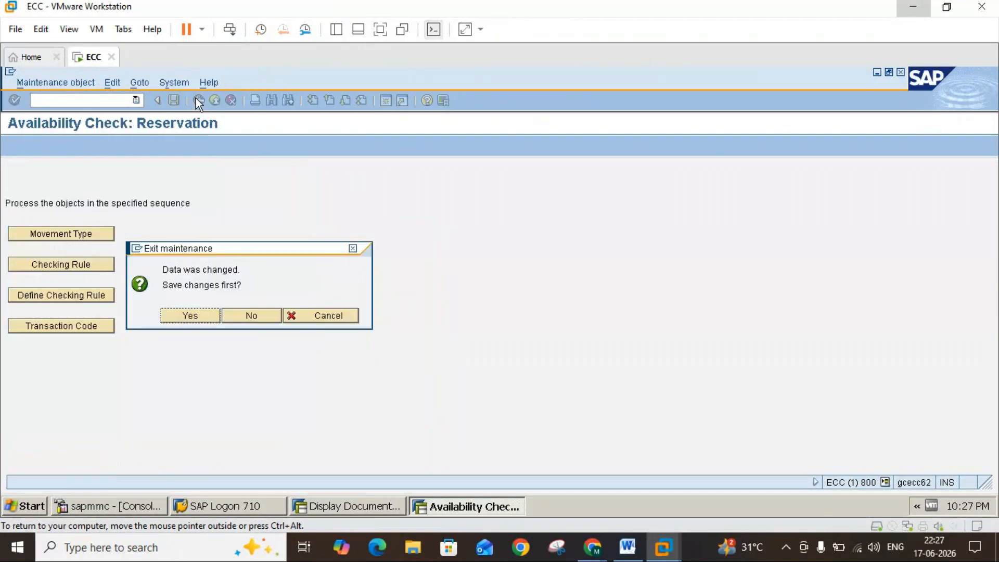
click(254, 316)
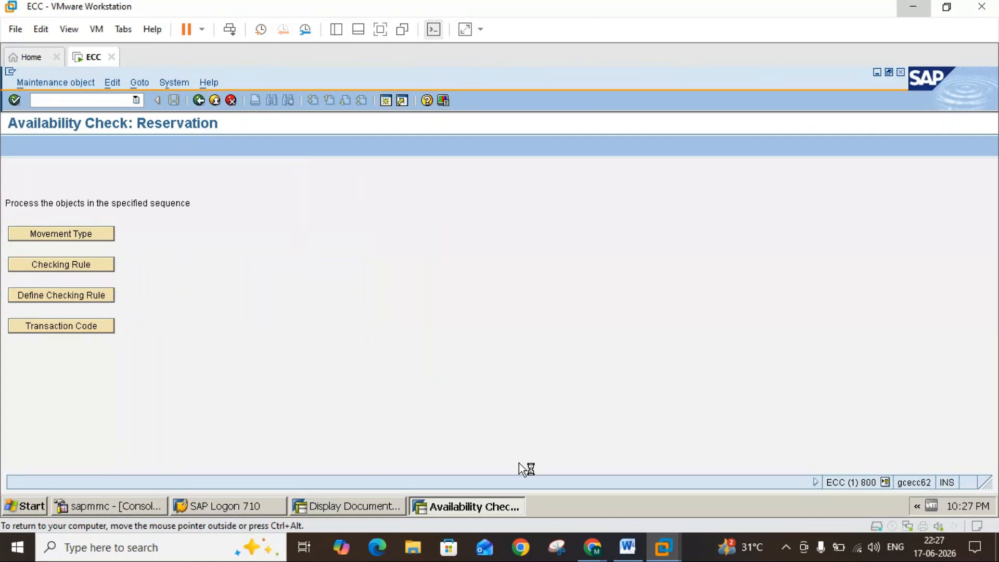
Step: Compare the Transaction Code settings in OMB1 with the MB21 entry in the Word notes, and return to SAP Easy Access
click(628, 546)
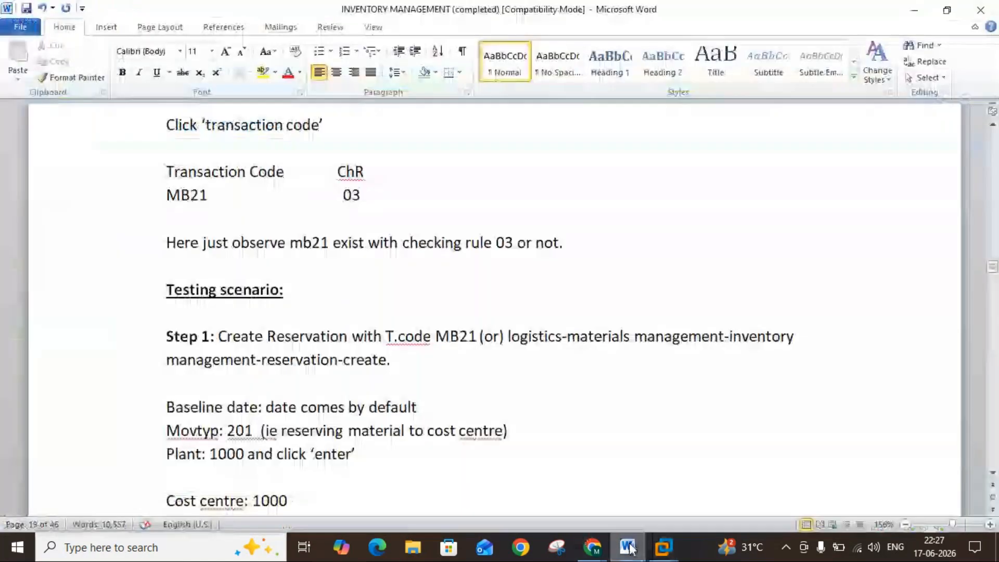
click(663, 547)
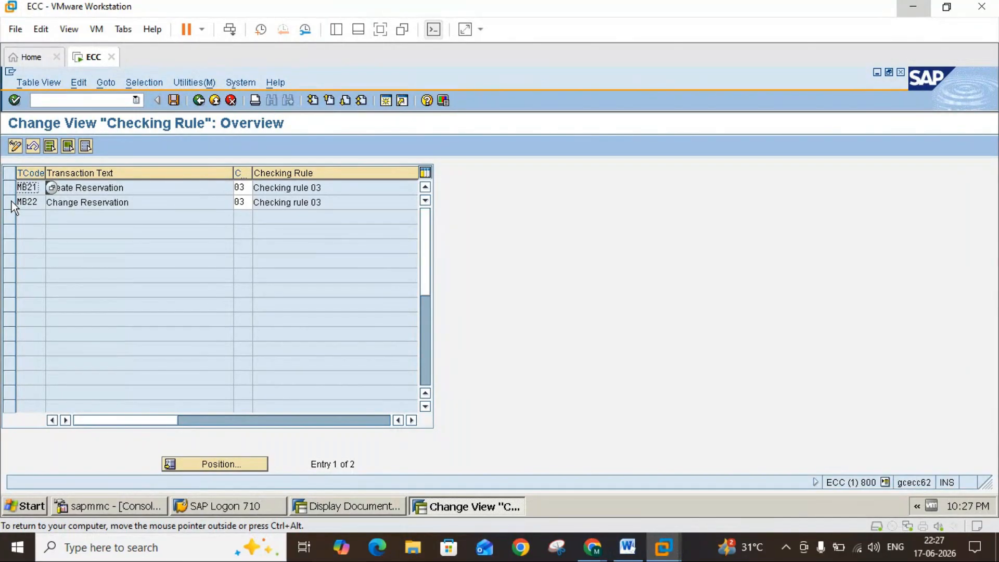
click(198, 100)
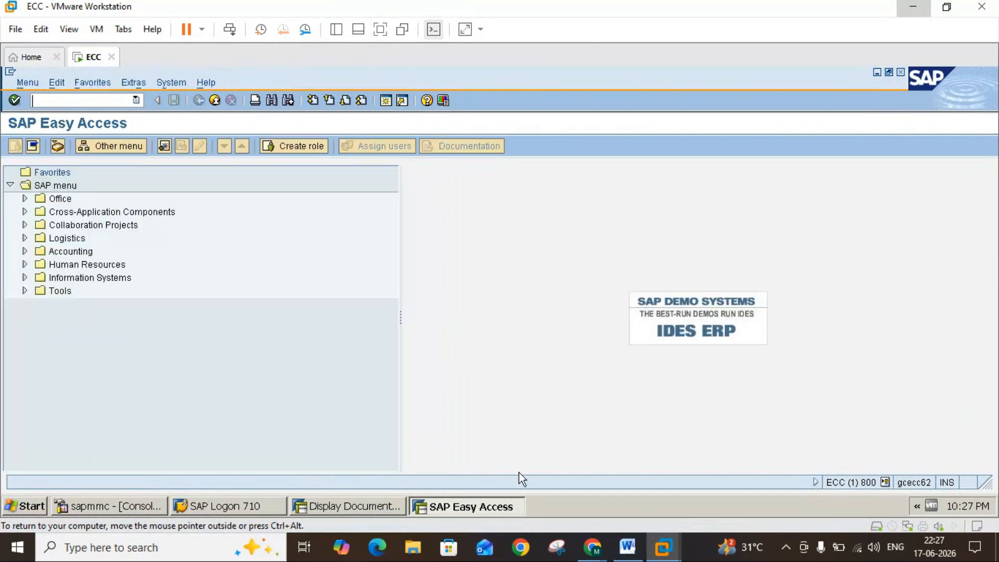
Step: Read Step 1 of the testing scenario in the Word notes, covering how to create a reservation
click(628, 551)
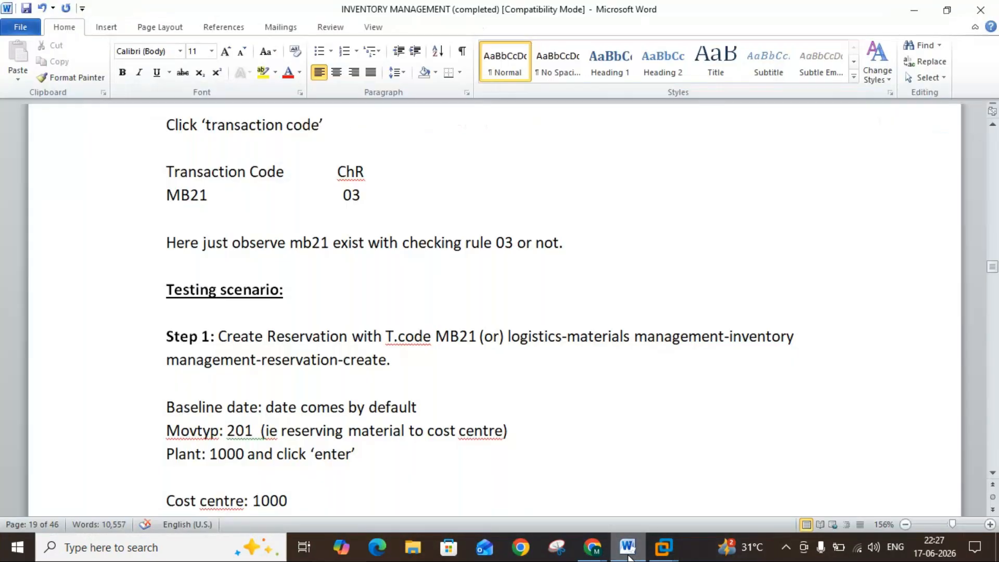
click(993, 474)
scroll(993, 474, down, 4)
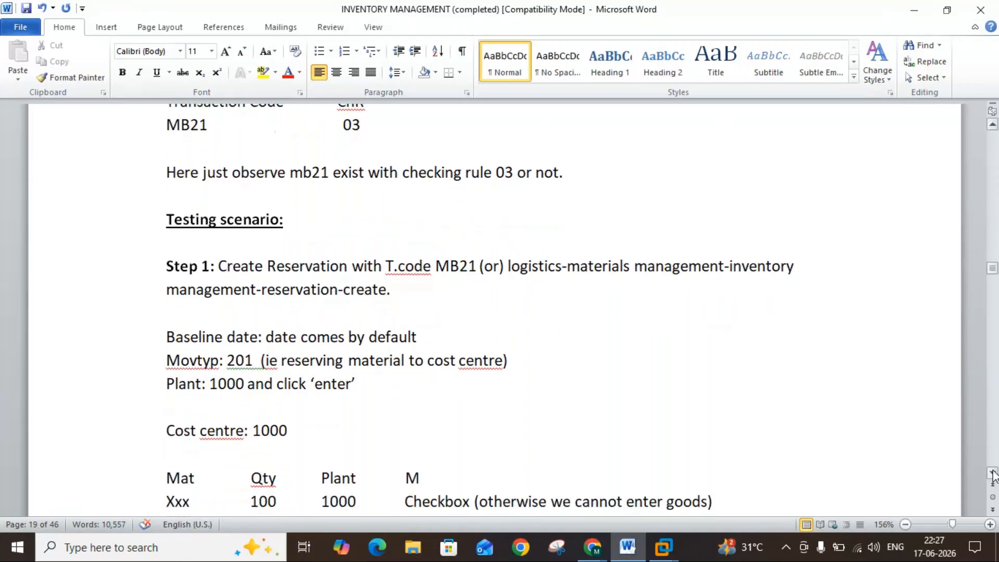
scroll(993, 475, down, 2)
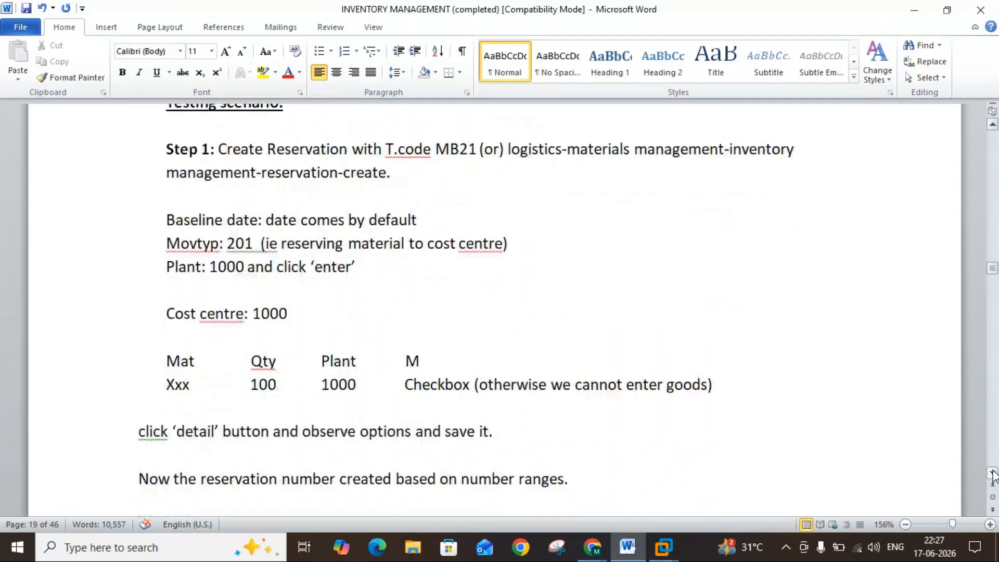
scroll(993, 475, down, 1)
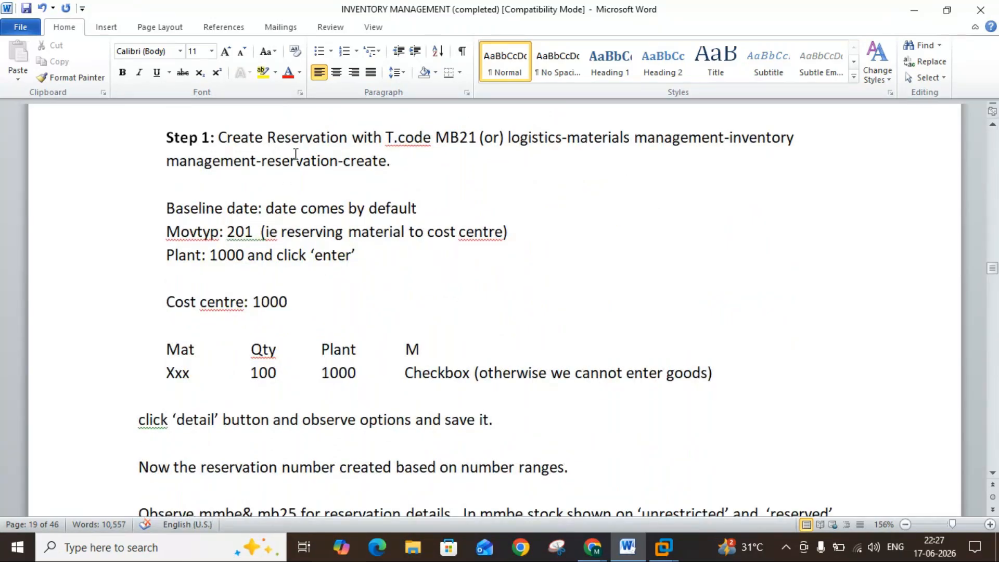
Step: Switch to SAP and start transaction MB21 to create a reservation
mouse_move(664, 547)
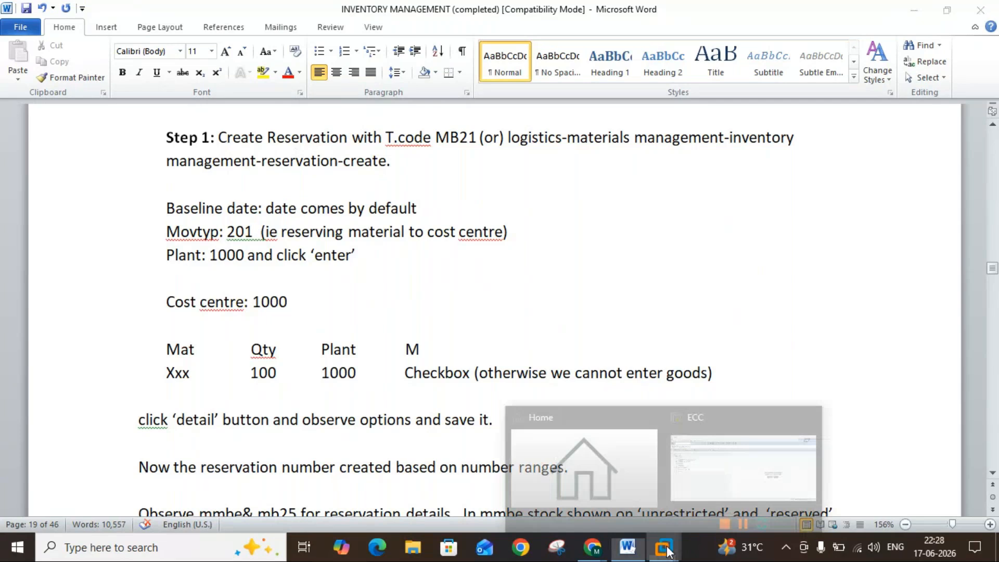
click(697, 478)
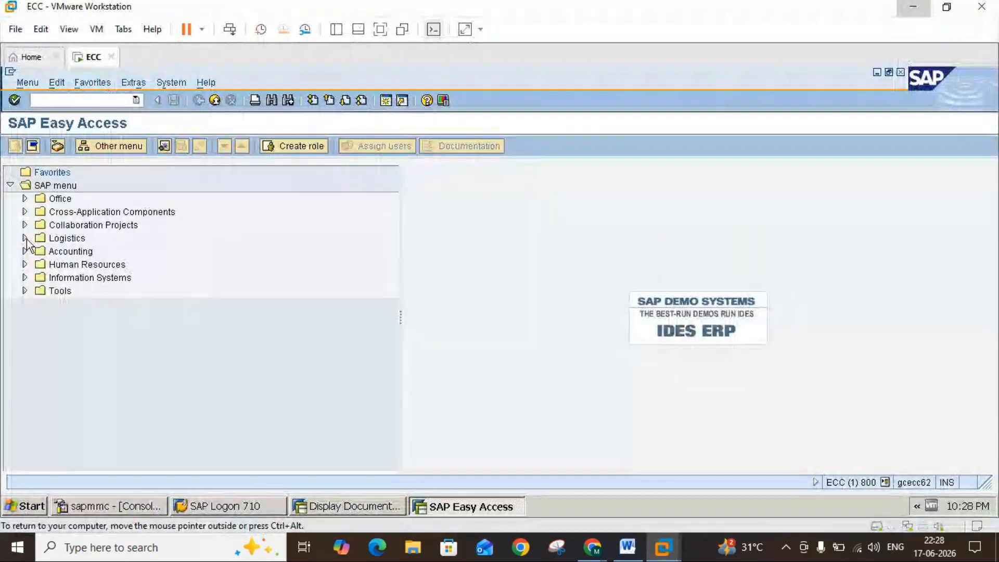
click(25, 239)
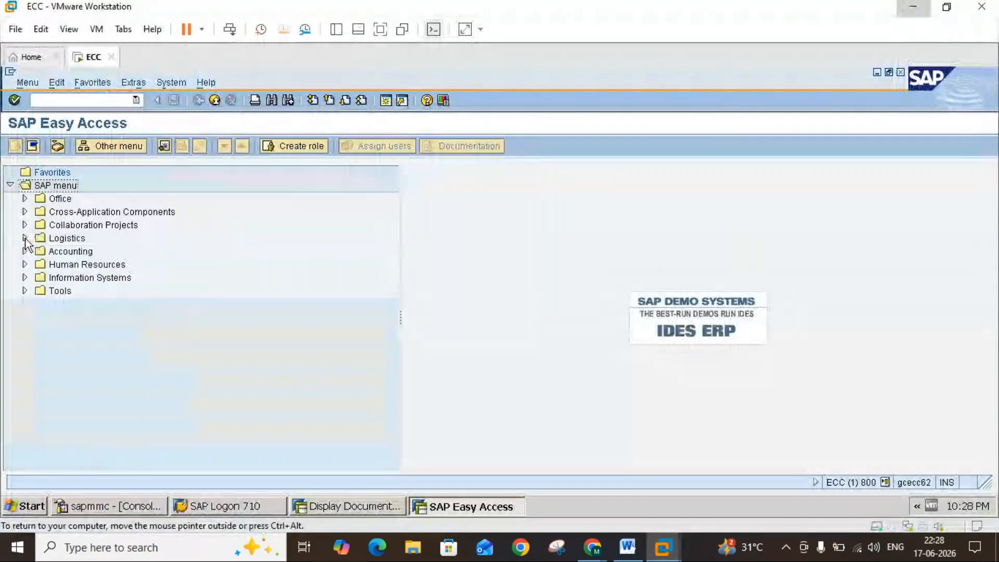
click(88, 100)
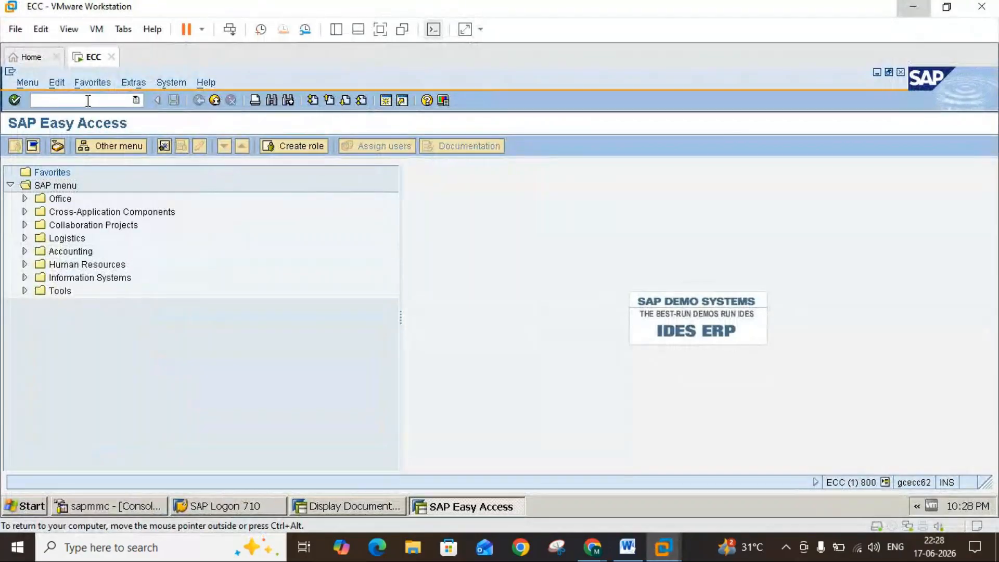
text(mb21)
key(Return)
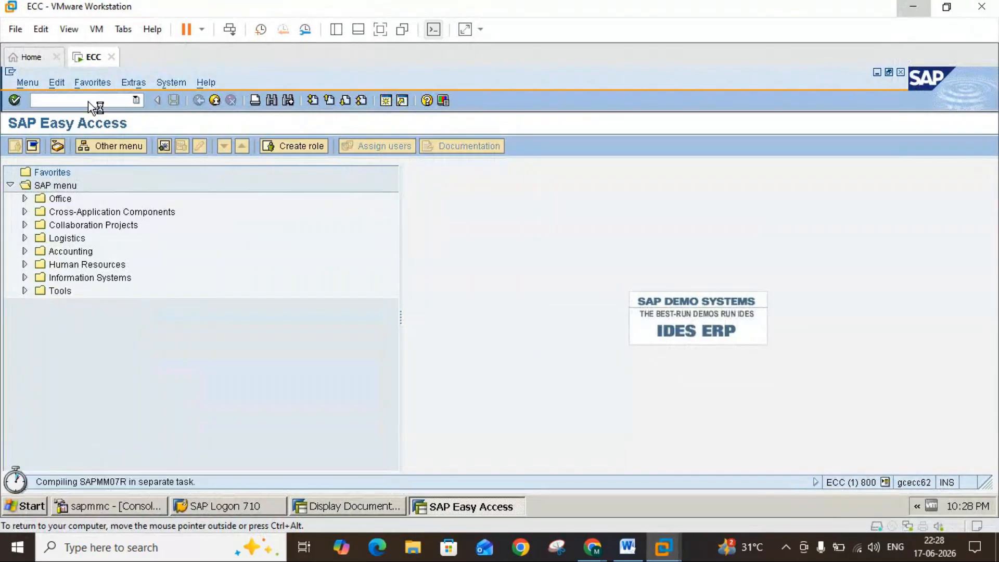
Step: Check the movement type in the Word notes, and set the reservation's movement type to 201 from the list of possible values
click(627, 547)
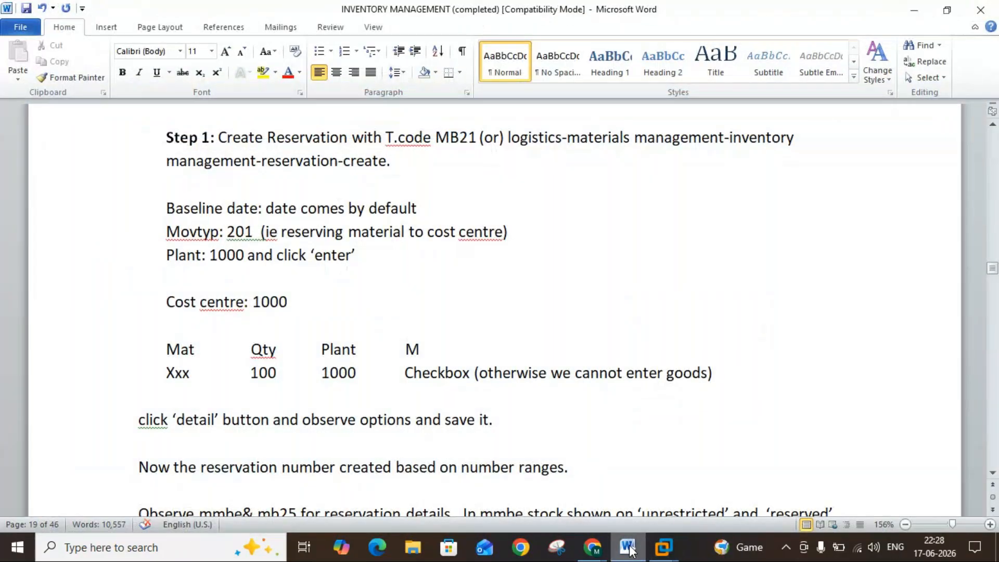
click(628, 548)
click(629, 548)
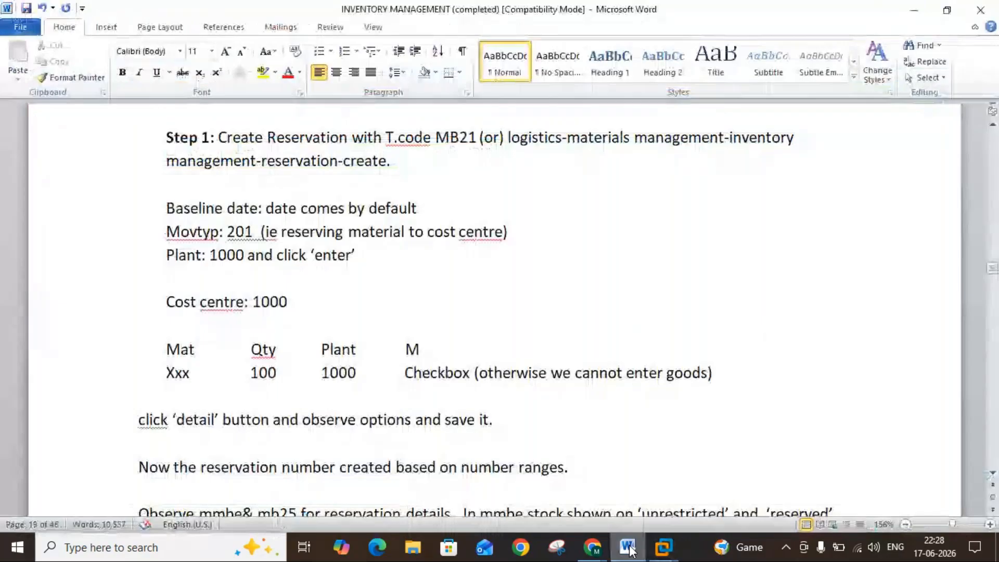
click(628, 547)
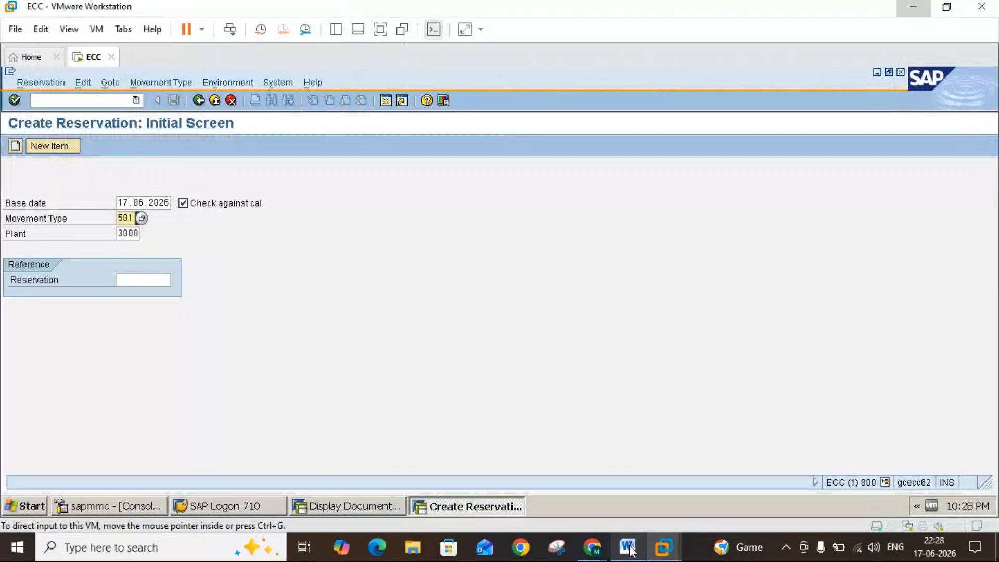
click(629, 549)
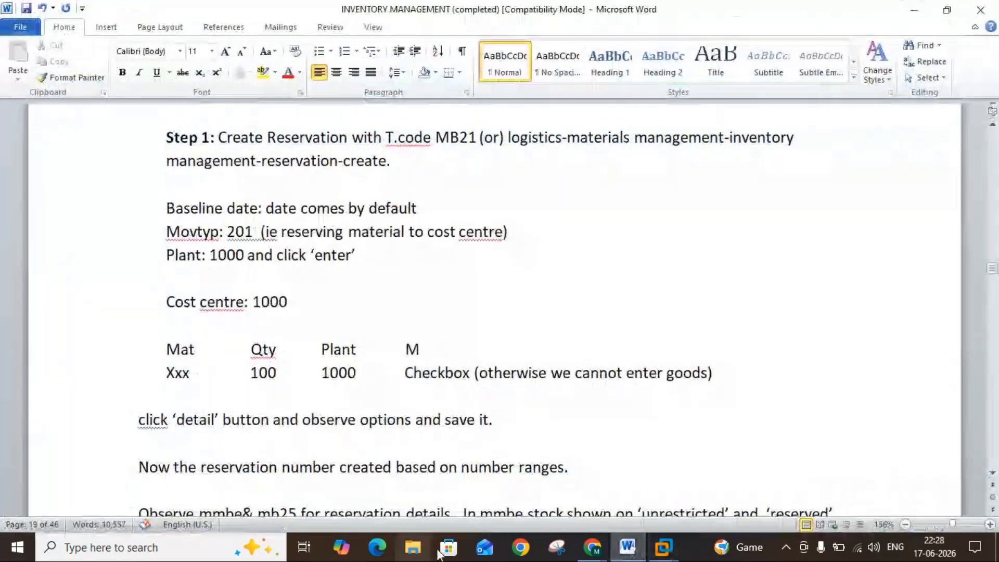
click(635, 551)
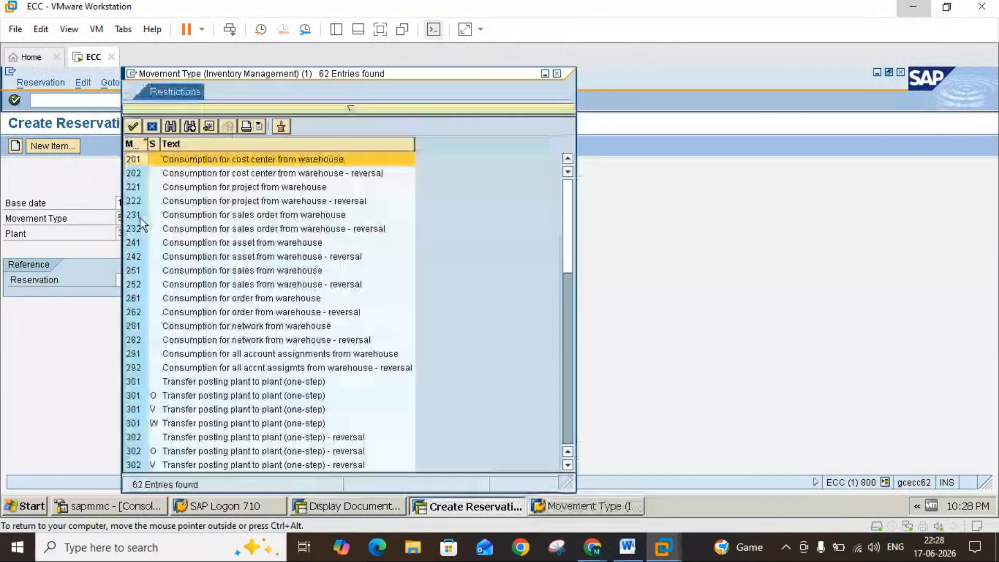
double_click(133, 159)
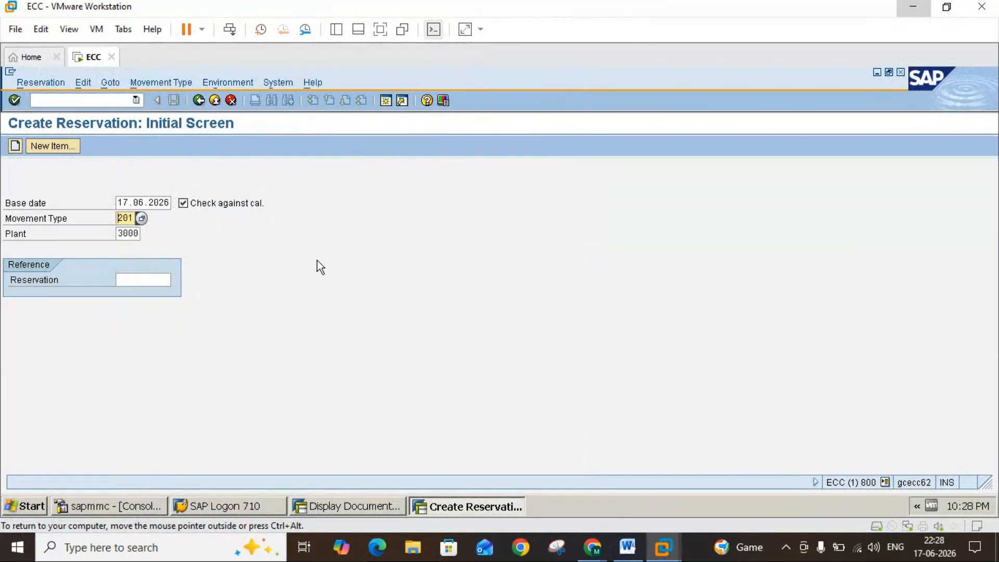
Step: Check the Word notes, proceed to the new items of the reservation, and set the cost center to 1000
click(626, 548)
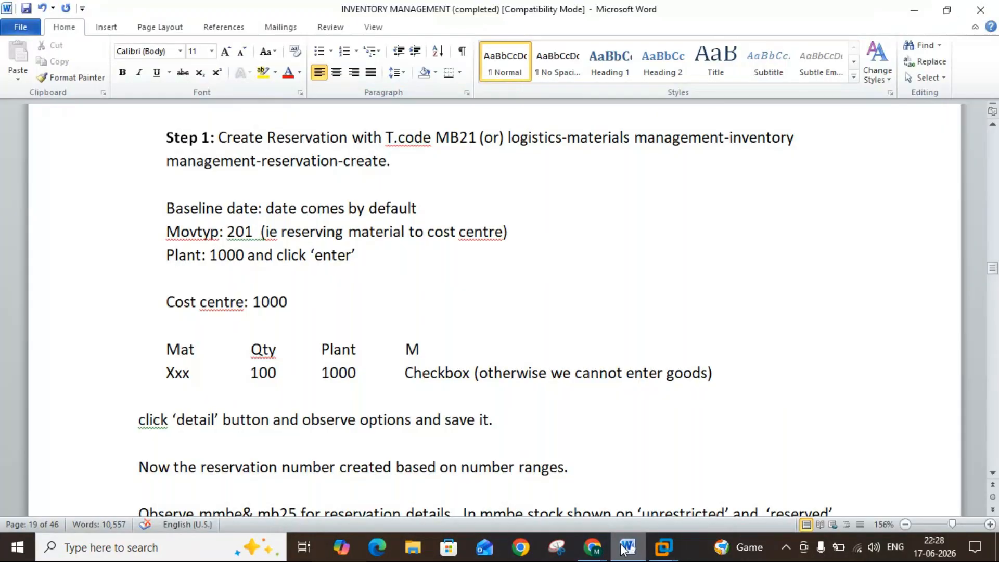
click(626, 547)
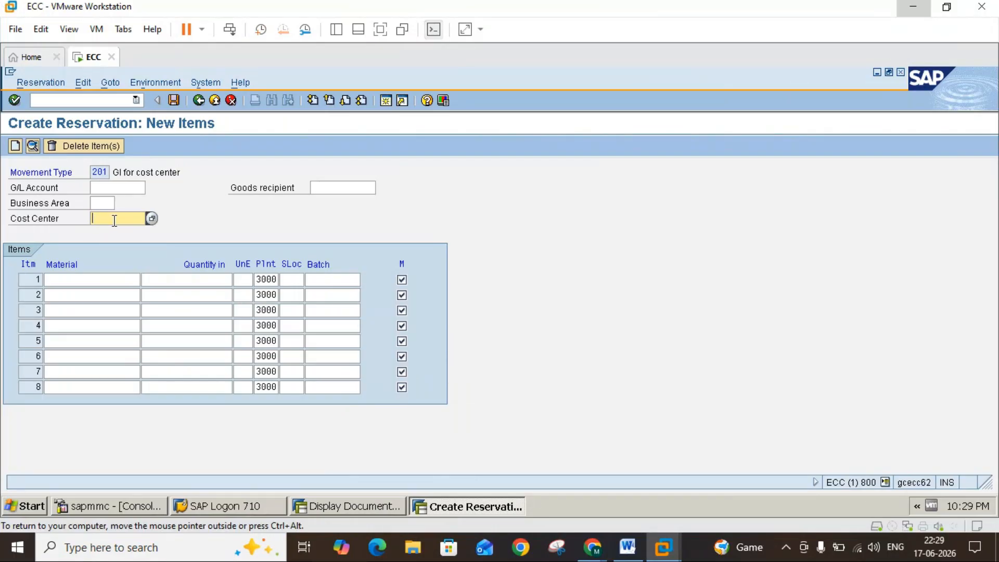
text(000)
Step: Enter material 1454 with quantity 100 as item 1 of the reservation, checking the item details against the Word notes
mouse_move(632, 547)
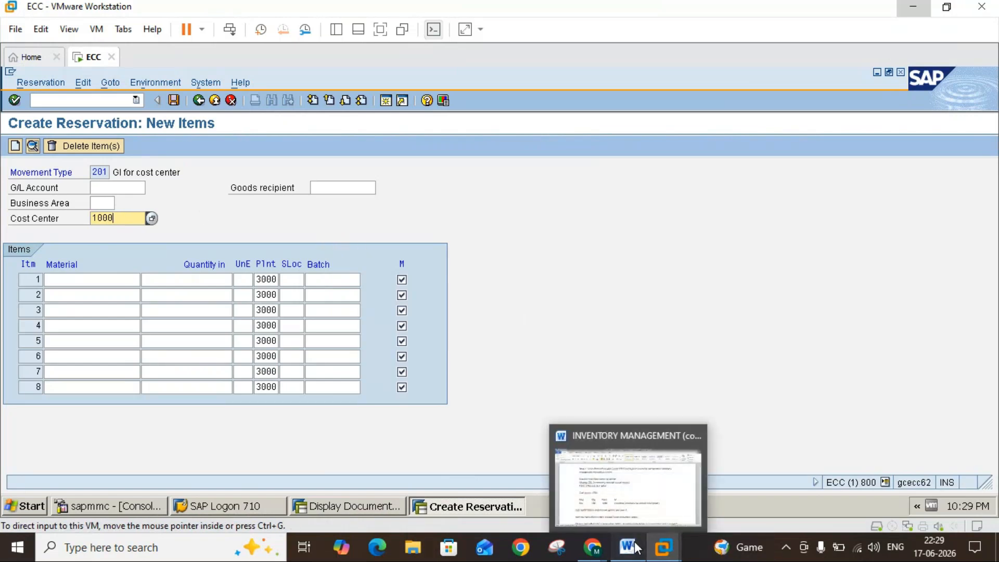
click(636, 547)
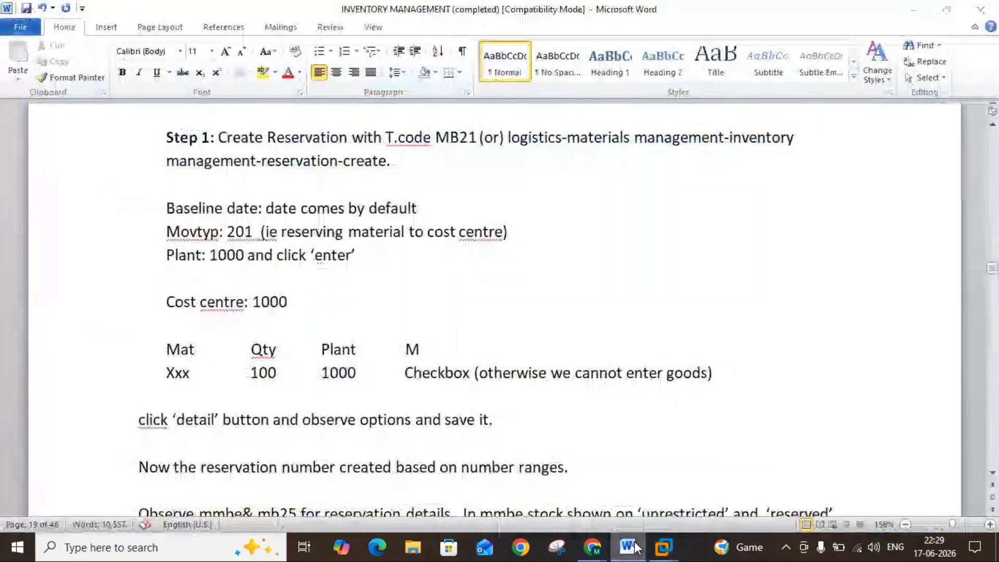
click(636, 547)
click(73, 281)
text(1454)
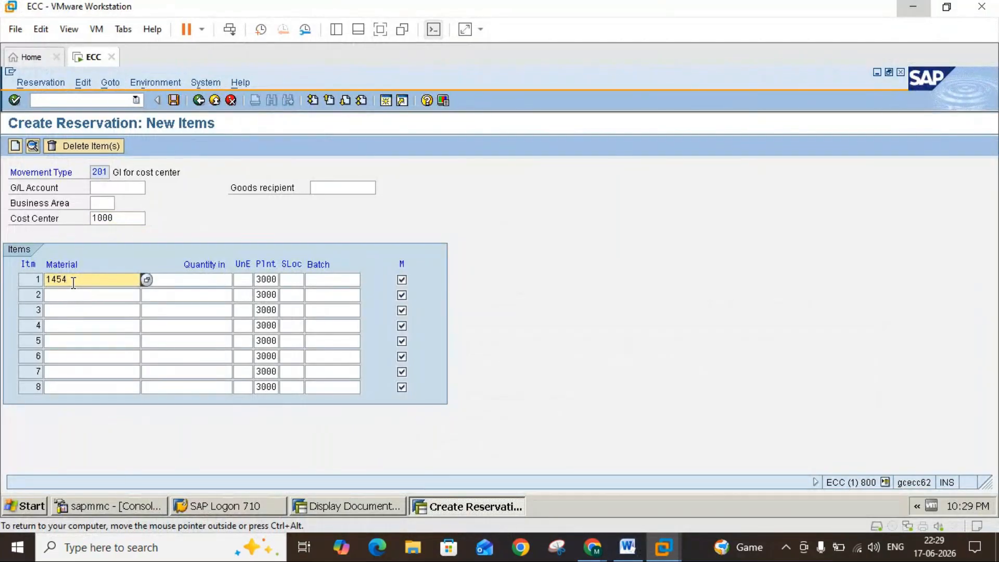
click(160, 280)
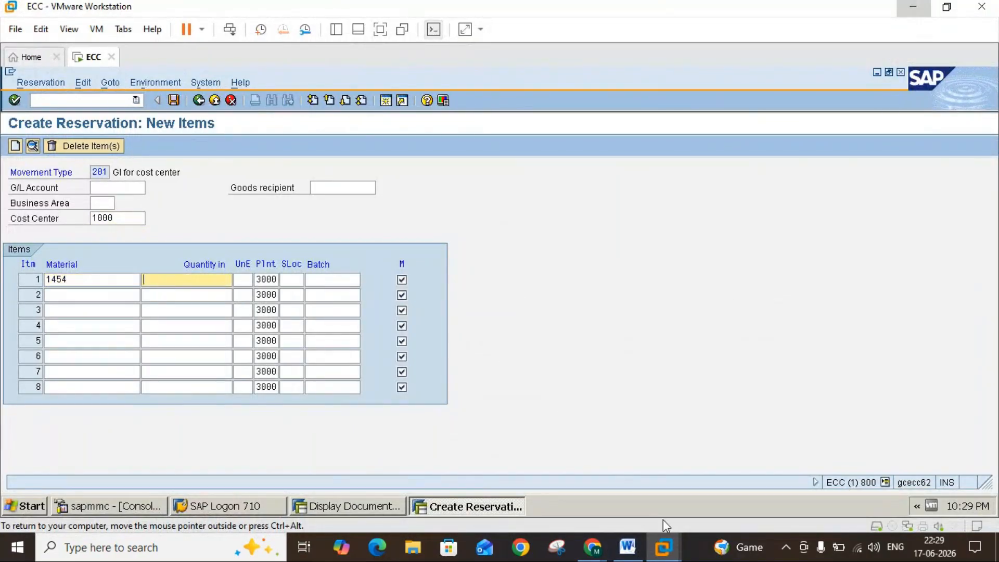
click(634, 548)
click(635, 551)
text(100)
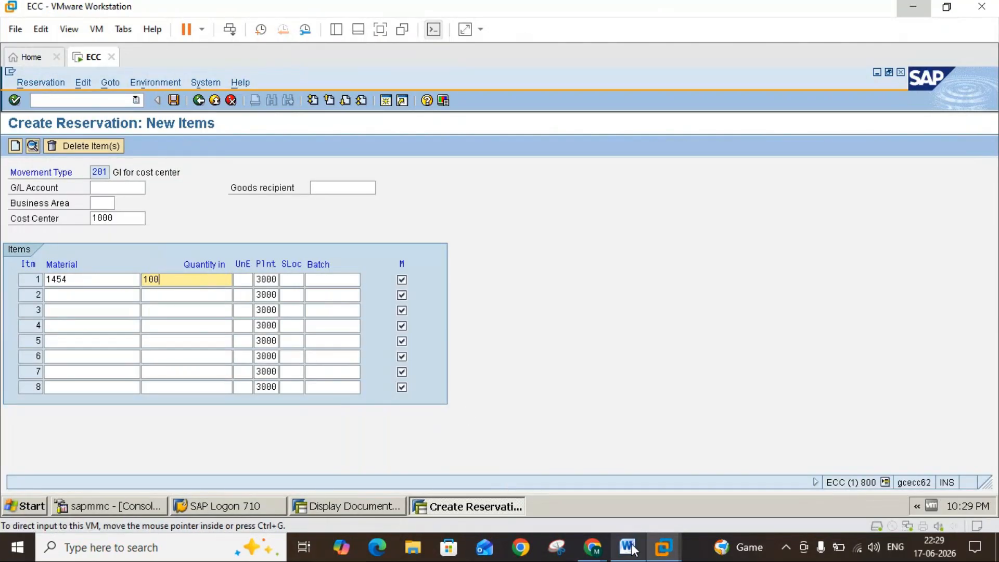
click(629, 547)
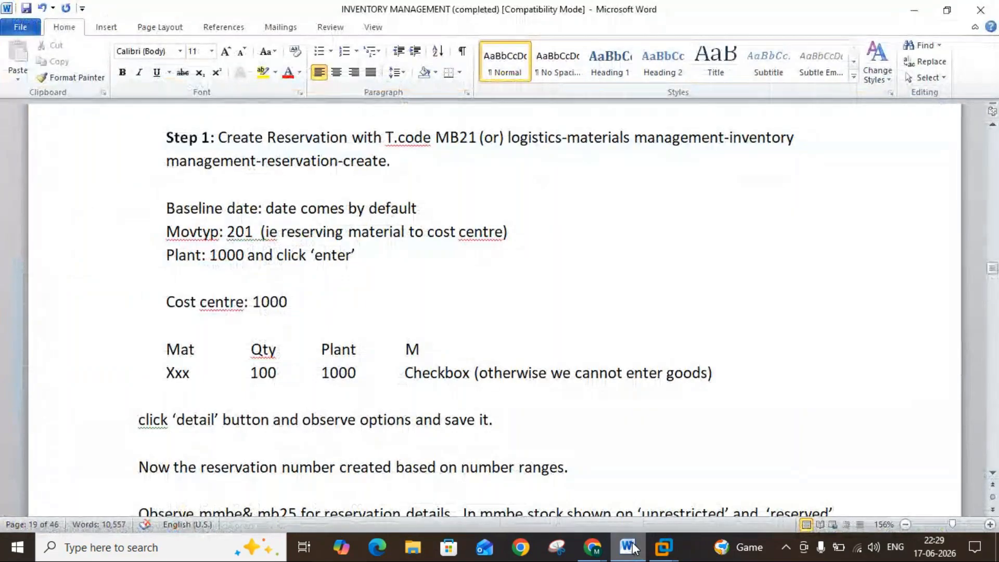
click(629, 546)
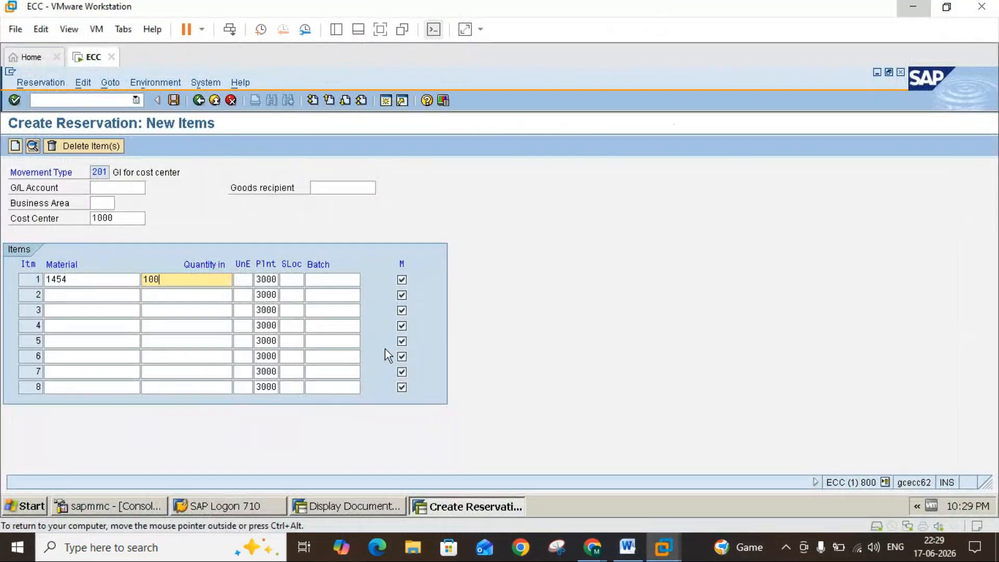
Step: Check the details of reservation item 1, and return to the initial screen, discarding the reservation without posting it
key(Return)
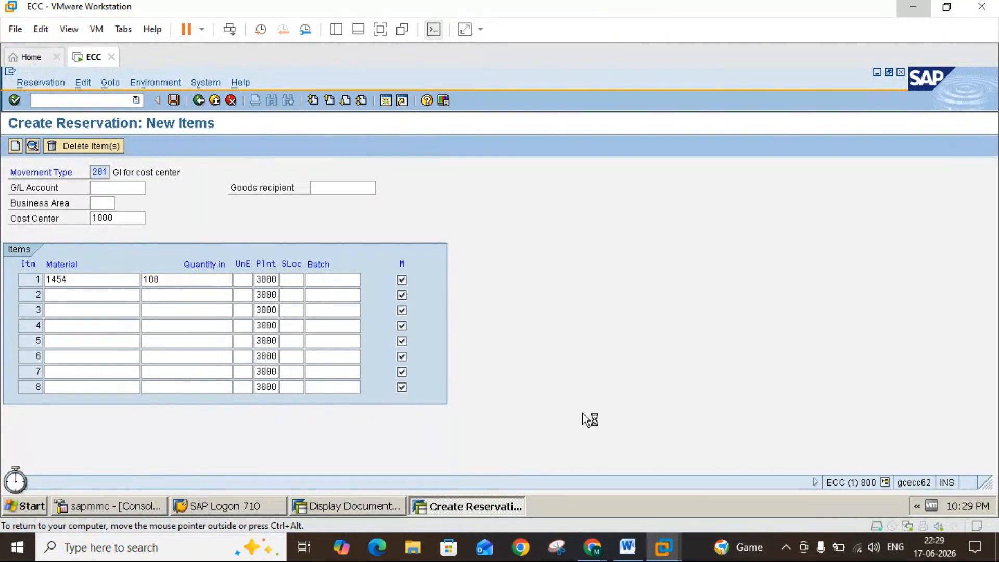
click(629, 549)
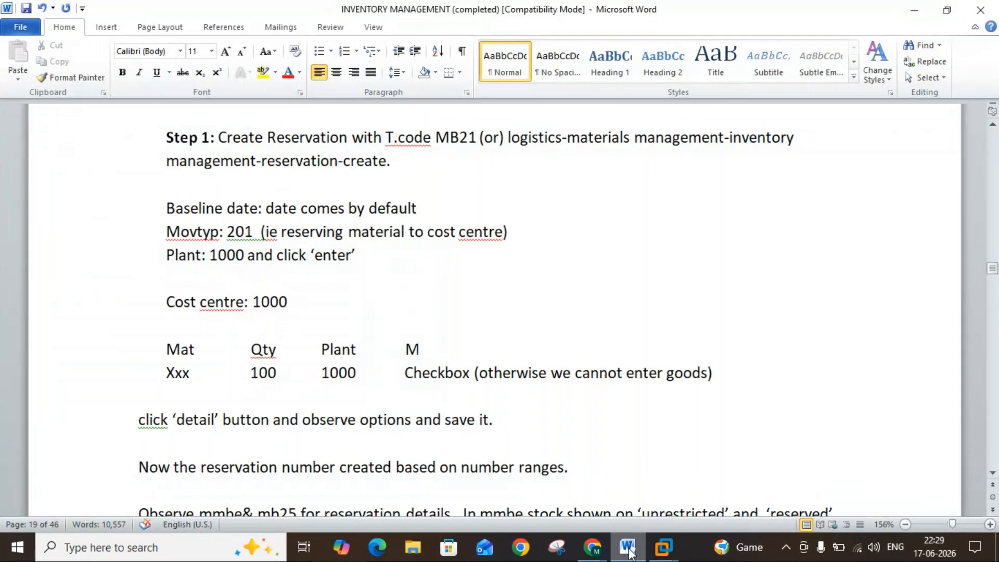
click(629, 549)
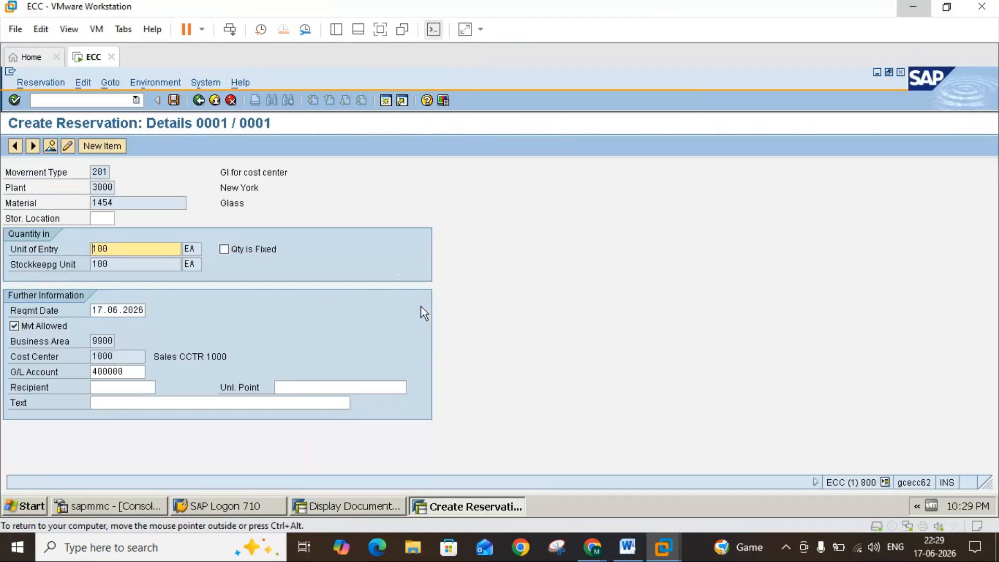
click(198, 101)
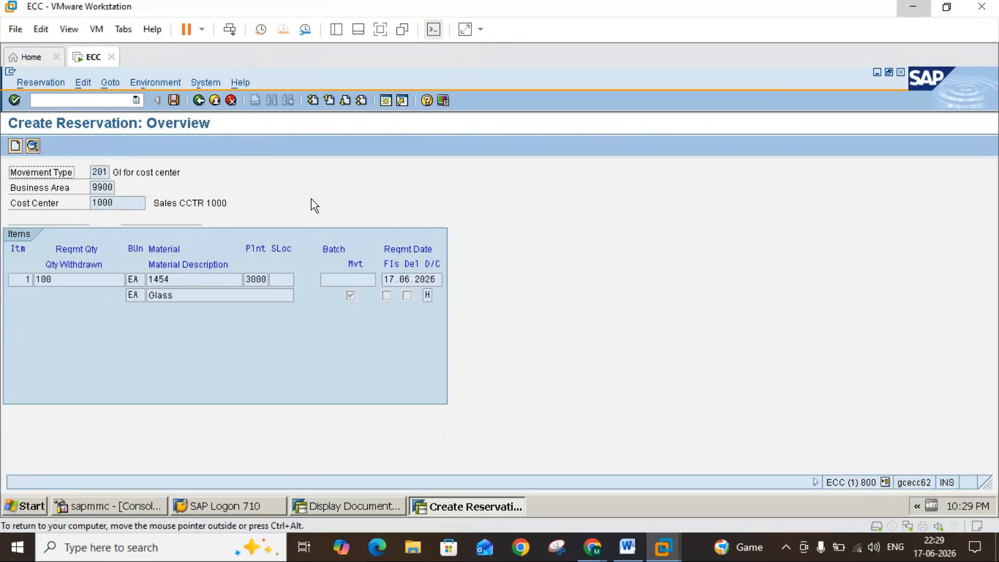
click(198, 100)
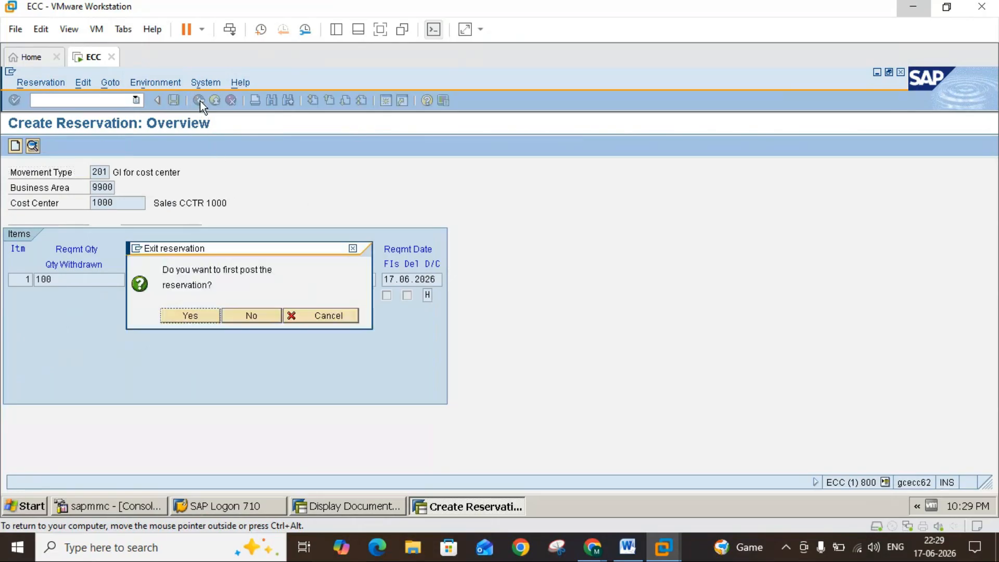
click(260, 316)
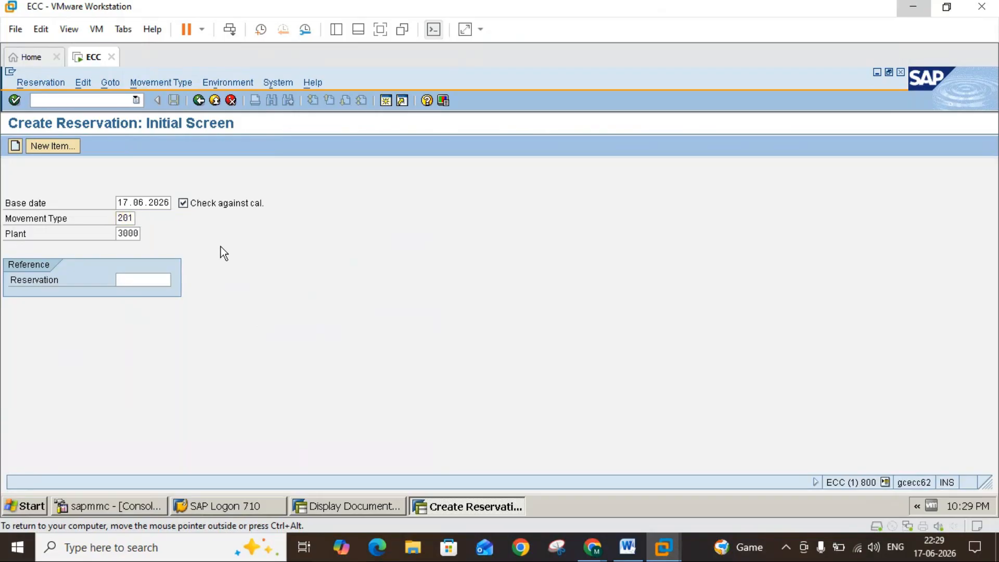
Step: Proceed to the new items of the reservation with movement type 201 and plant 3000, and enter cost center 1000
key(Return)
click(106, 280)
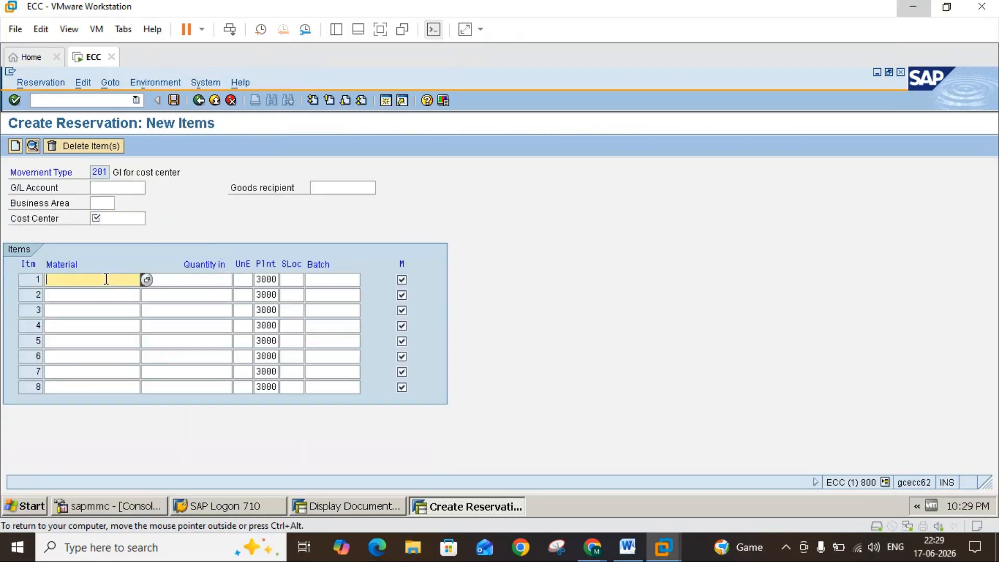
click(112, 221)
text(1000)
Step: Enter material 1454 as item 1 with quantity 100 and storage location 0001
click(102, 276)
text(1454)
click(194, 281)
text(100)
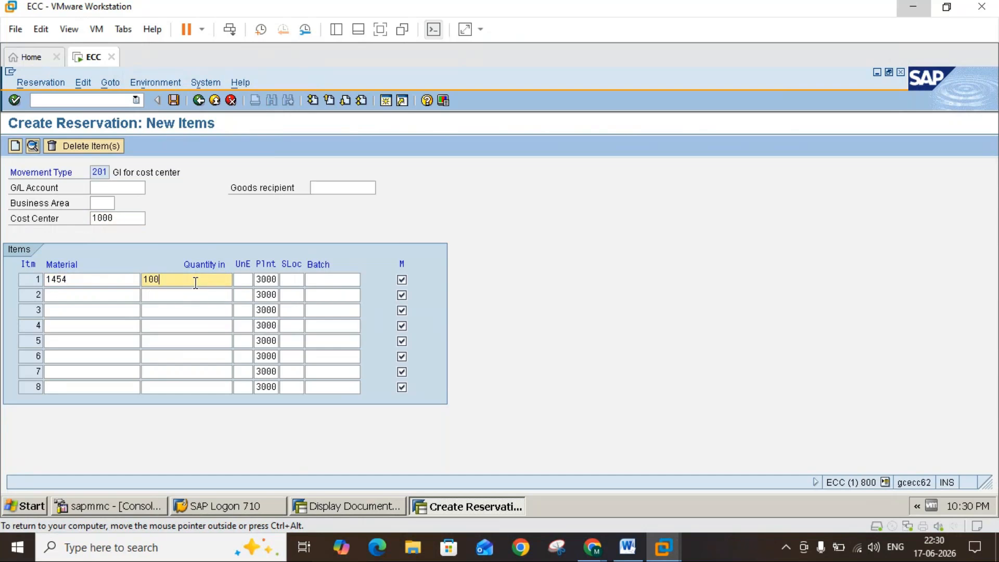
click(290, 280)
text(0001)
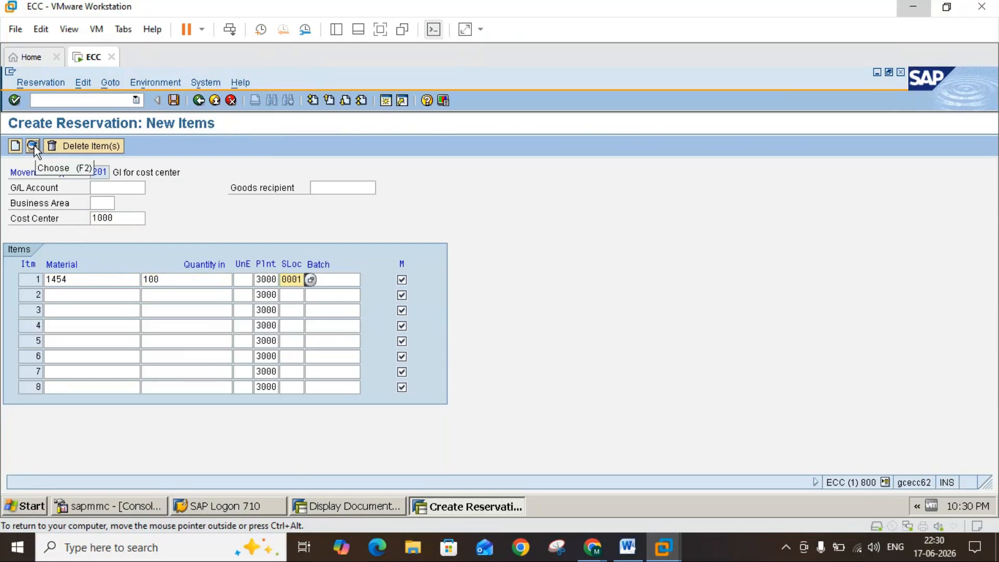
Step: Open the details of reservation item 1, compare them with the Word notes, and post the reservation
click(26, 279)
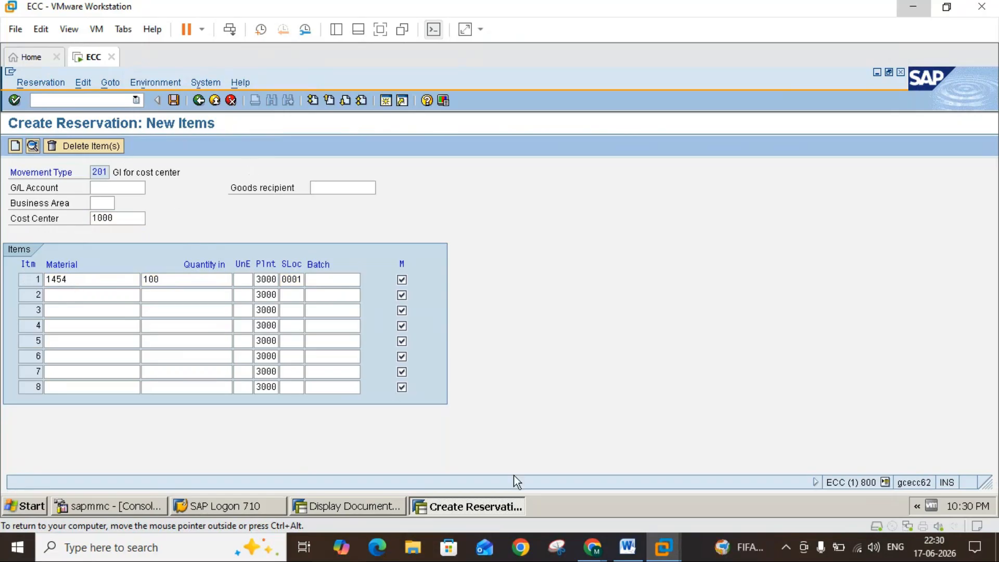
click(627, 557)
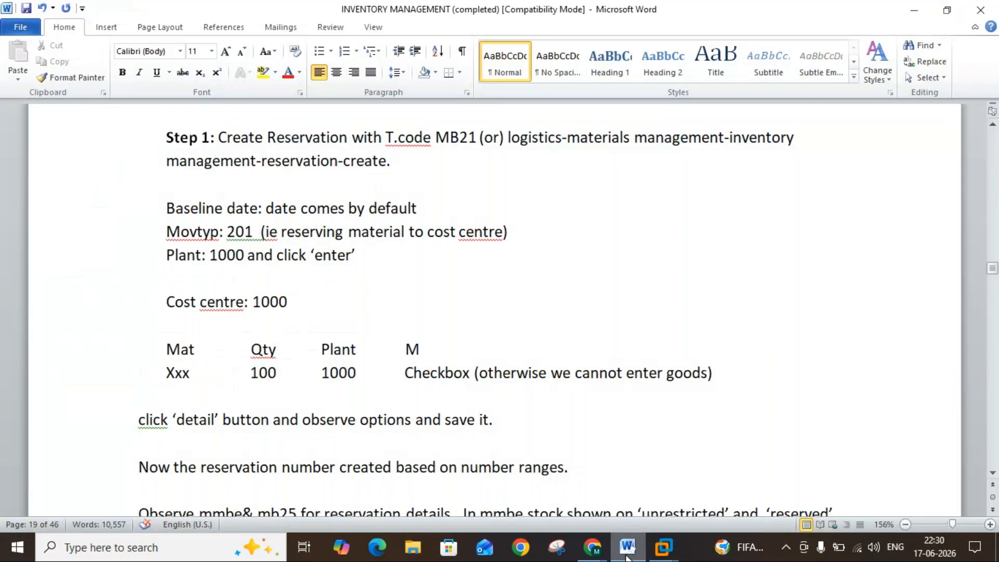
click(628, 556)
click(627, 557)
click(914, 10)
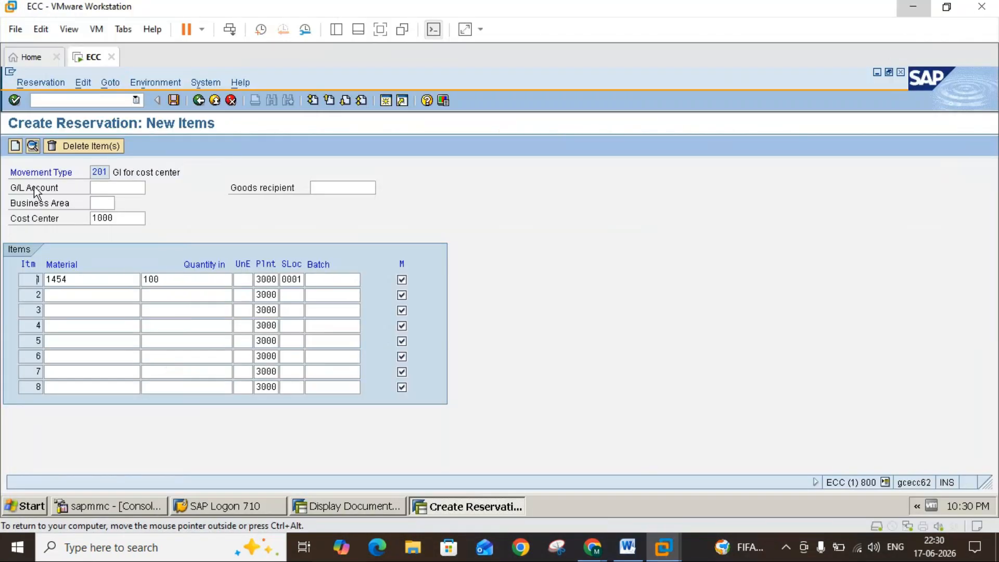
click(33, 145)
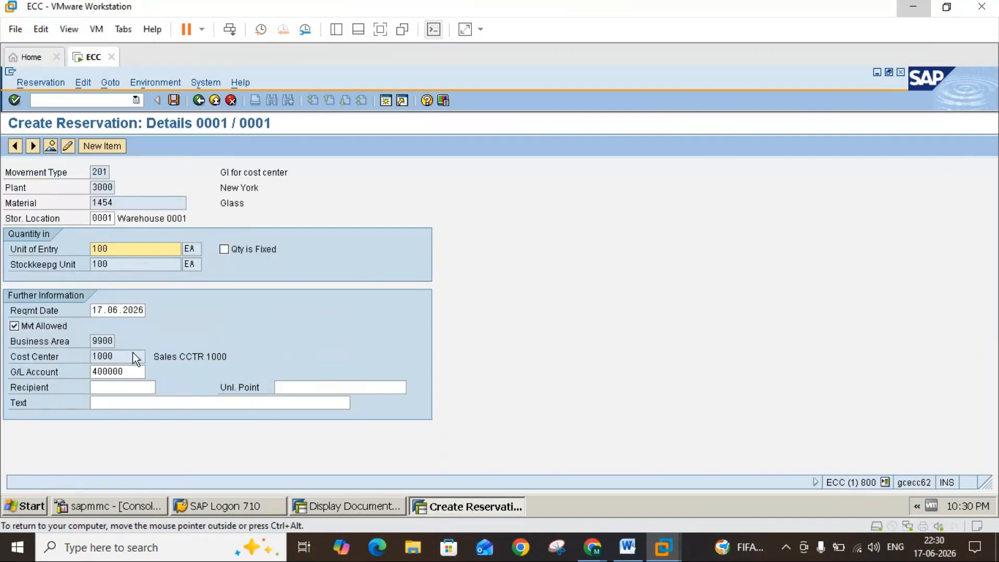
click(628, 550)
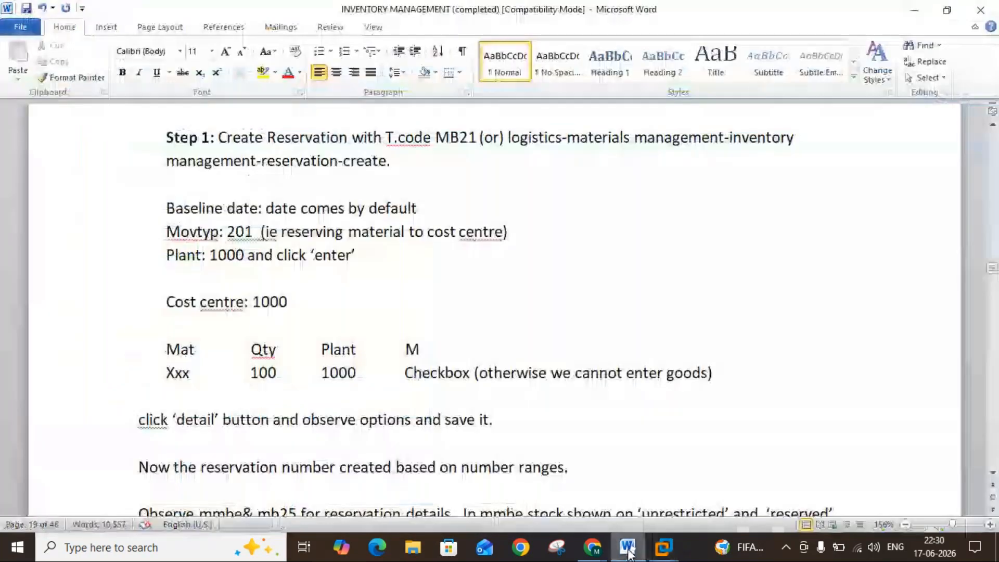
click(629, 551)
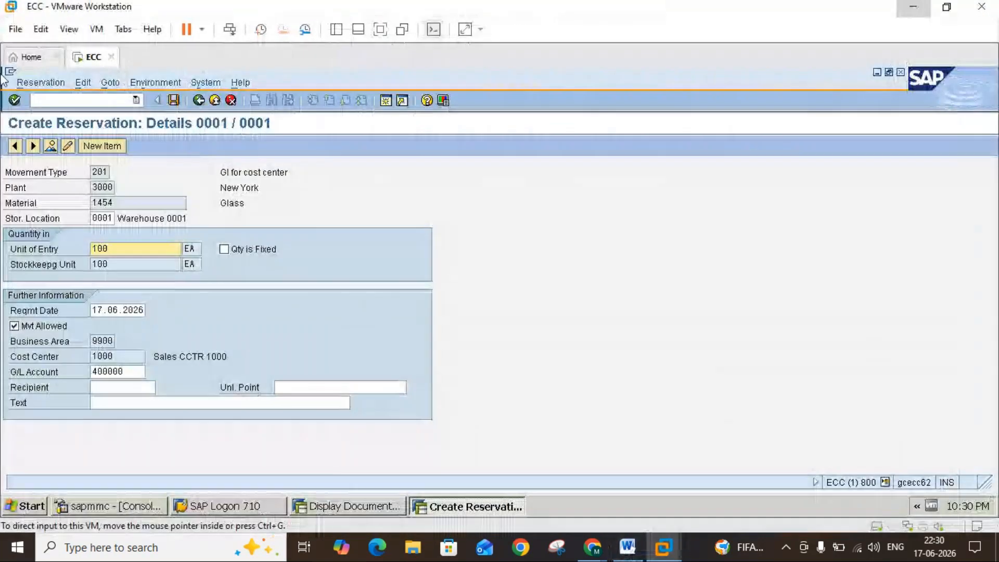
click(172, 102)
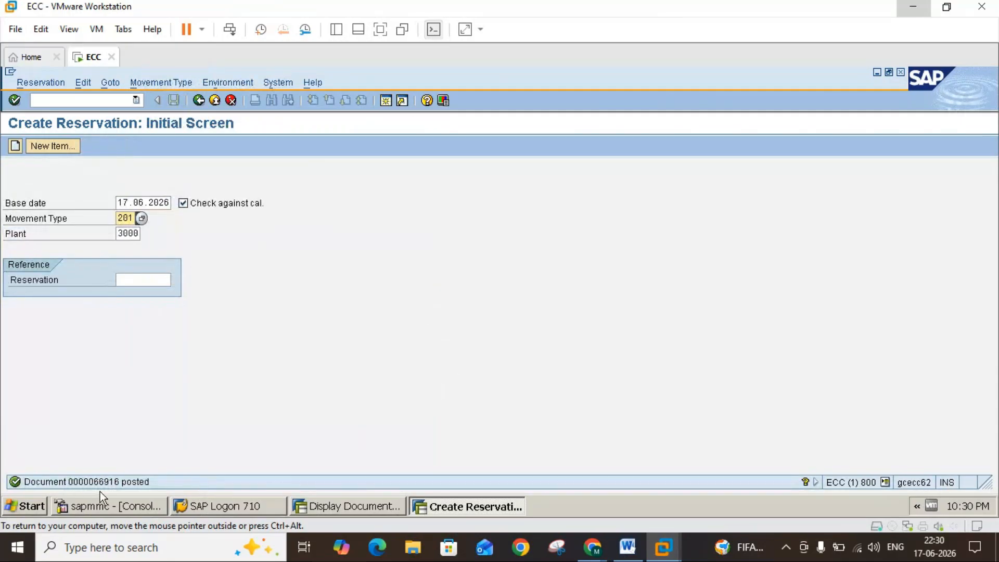
Step: Switch to the Word notes and insert a space between "mmbe" and "&" in the line about observing reservation details
click(633, 548)
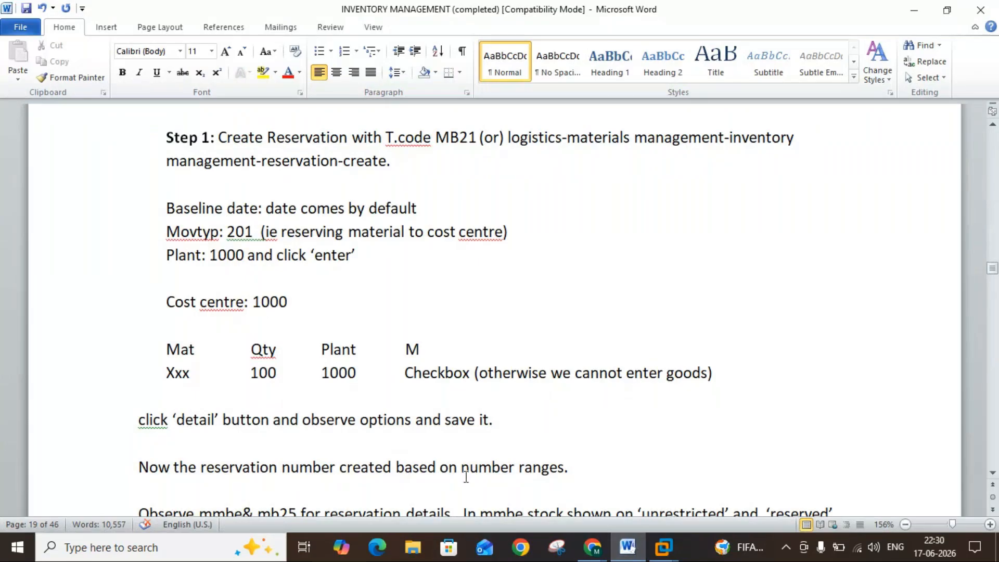
click(992, 473)
click(992, 473)
click(992, 473)
click(992, 473)
click(992, 473)
click(992, 473)
click(992, 473)
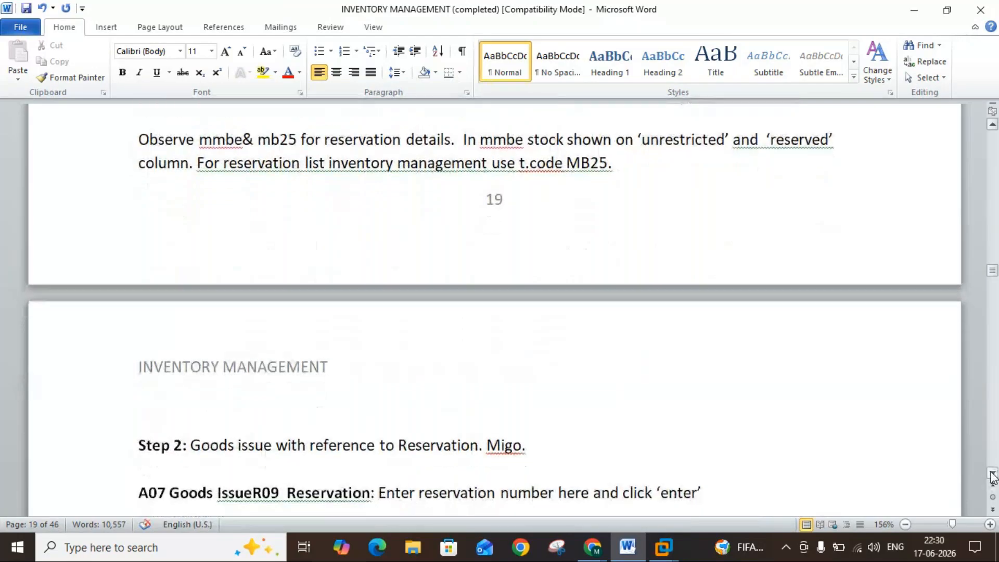
click(244, 140)
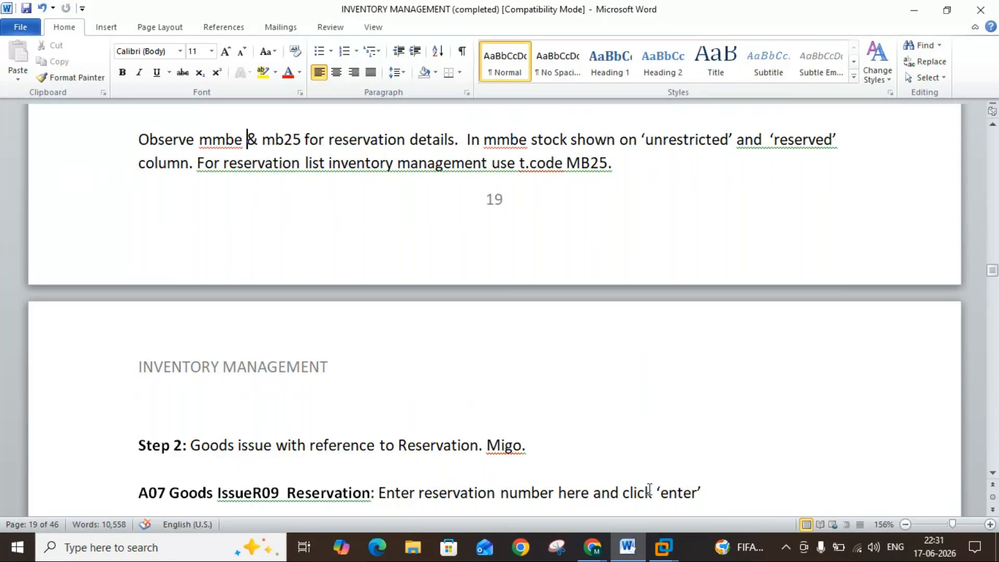
Step: Switch to the SAP system and run the MMBE stock overview for material 1454, plant 3000, storage location 0001
click(664, 547)
click(693, 465)
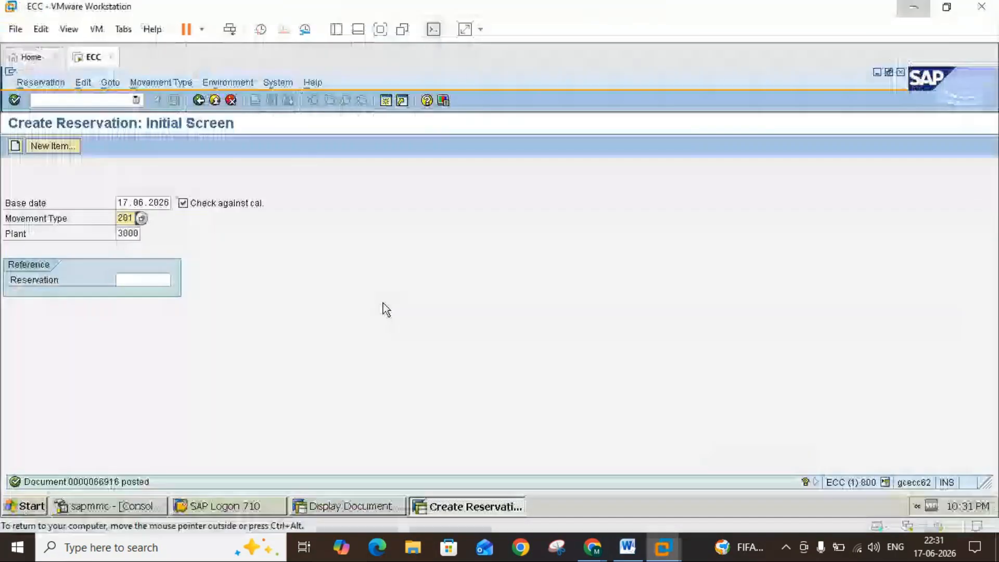
click(220, 101)
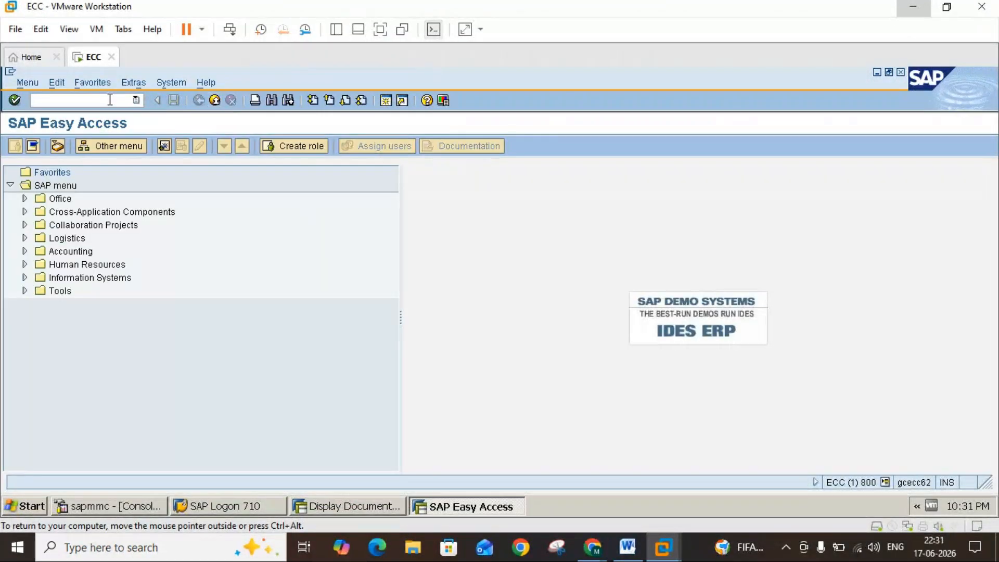
text(mmn)
key(BackSpace)
text(be)
key(Return)
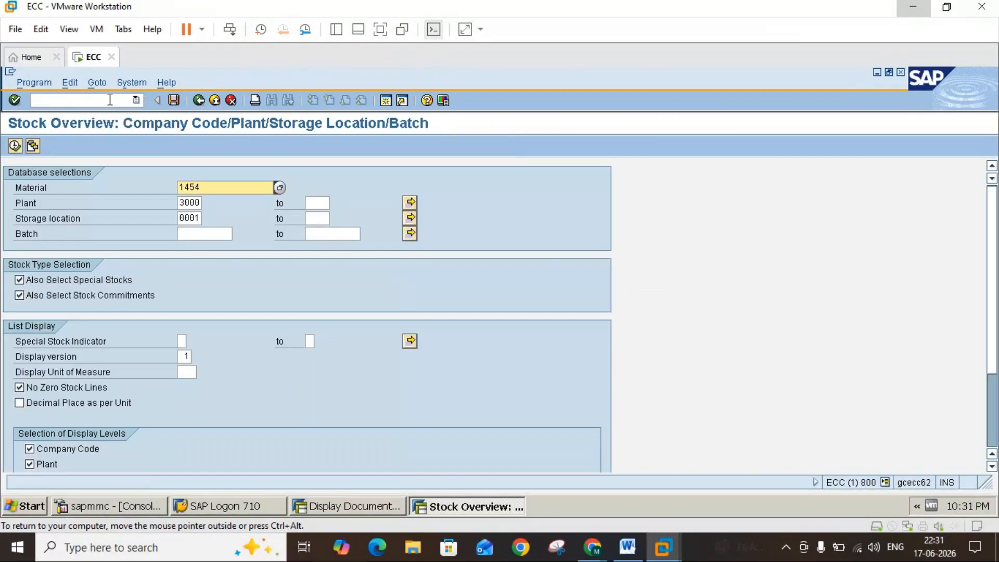
click(15, 147)
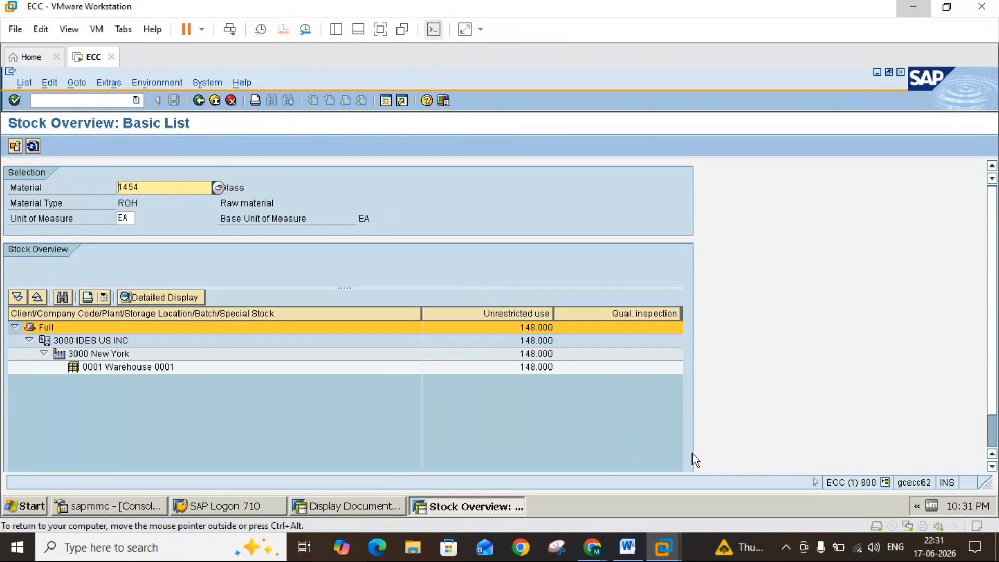
Step: Examine the Reserved stock column for material 1454 in the stock overview and highlight it
click(992, 467)
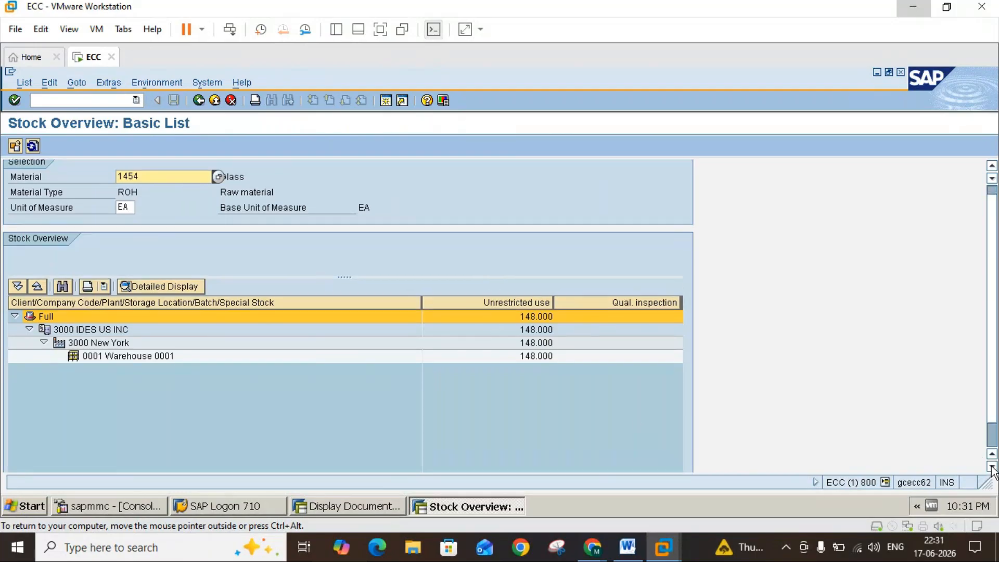
click(992, 467)
click(677, 456)
click(677, 455)
click(676, 456)
click(677, 455)
click(677, 455)
click(676, 455)
click(676, 455)
click(676, 455)
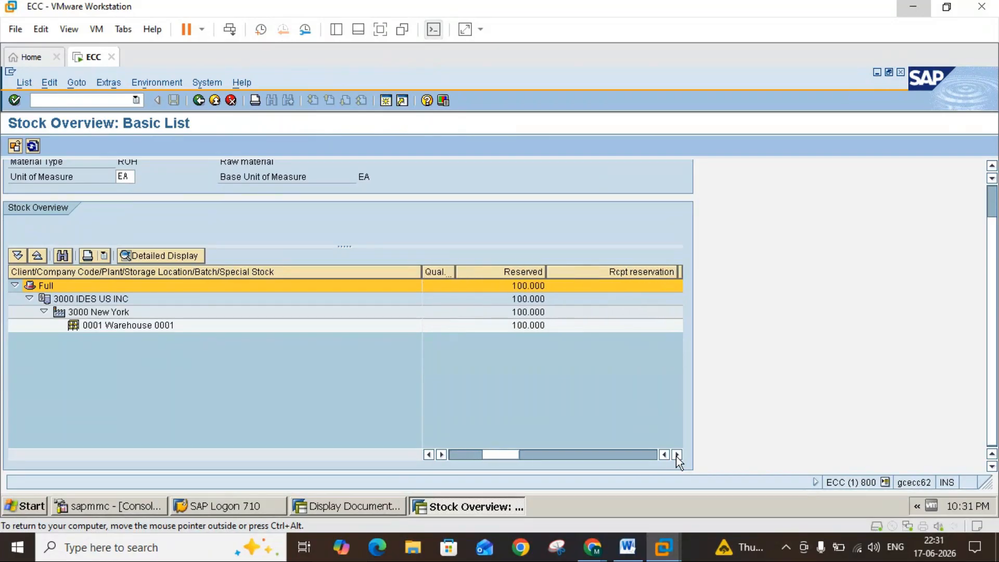
click(517, 273)
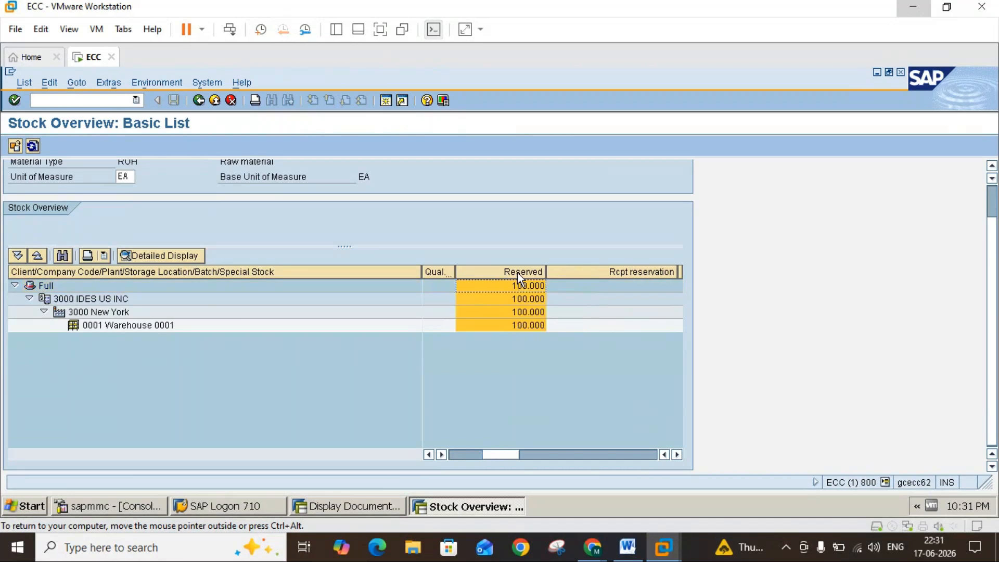
mouse_move(592, 547)
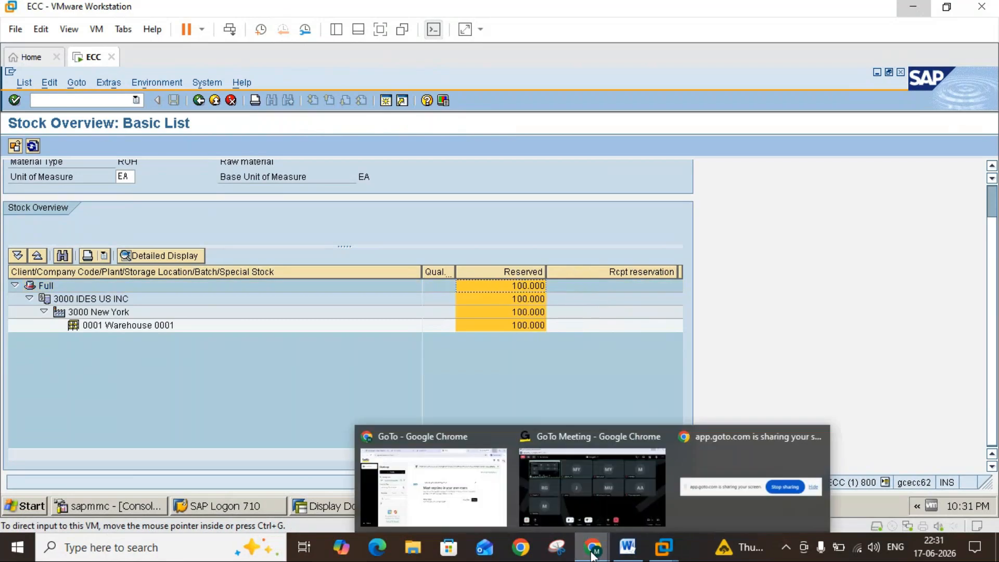
click(585, 509)
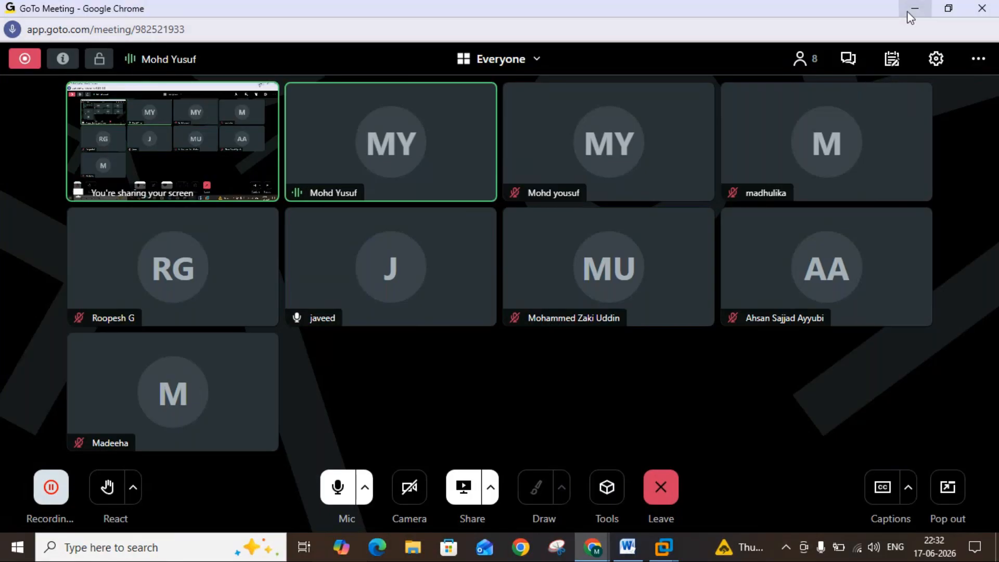
click(630, 548)
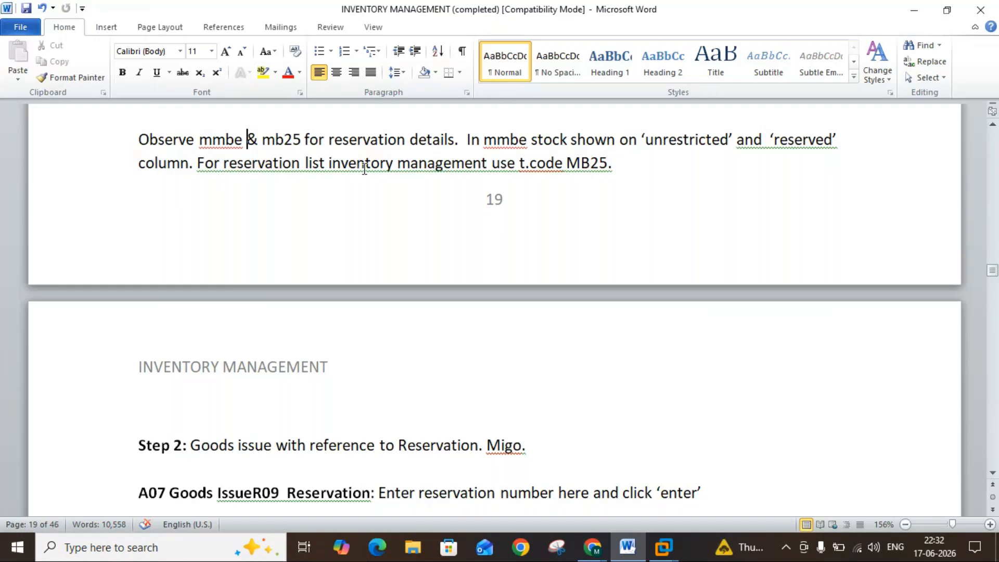
click(663, 546)
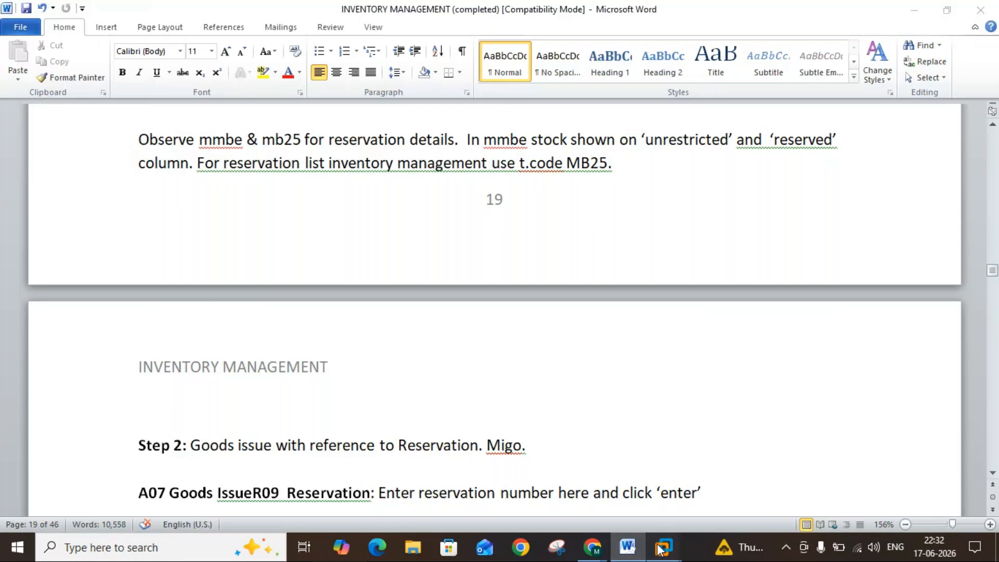
click(690, 483)
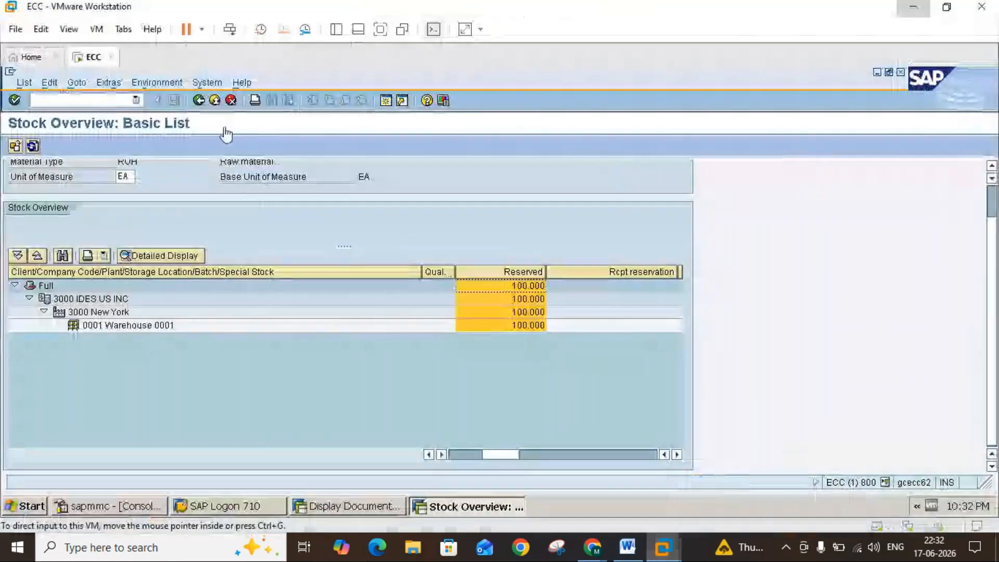
Step: Run the MB25 reservation list for material 1454 in plant 3000, review it and return to SAP Easy Access
click(214, 100)
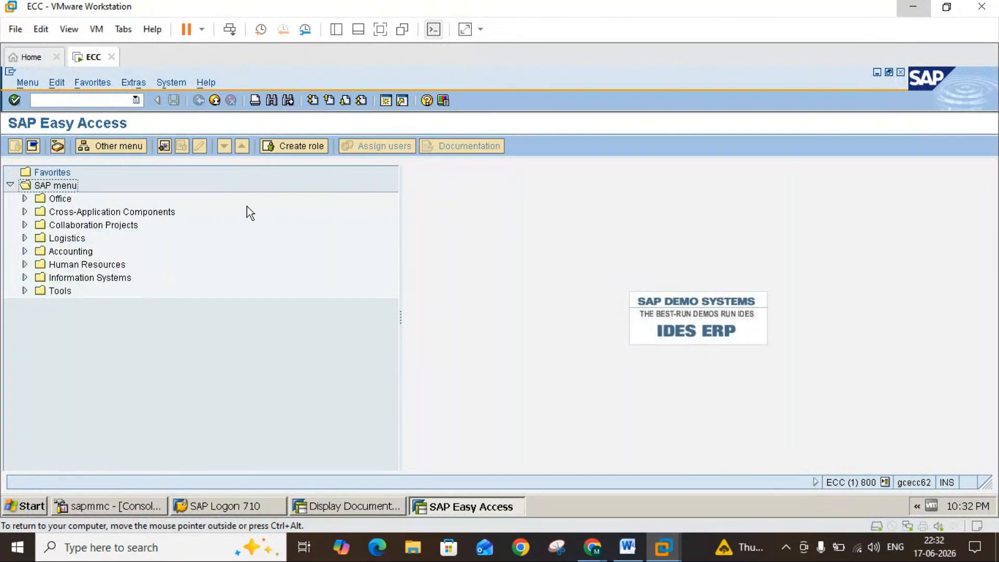
click(99, 101)
text(mb25)
key(Return)
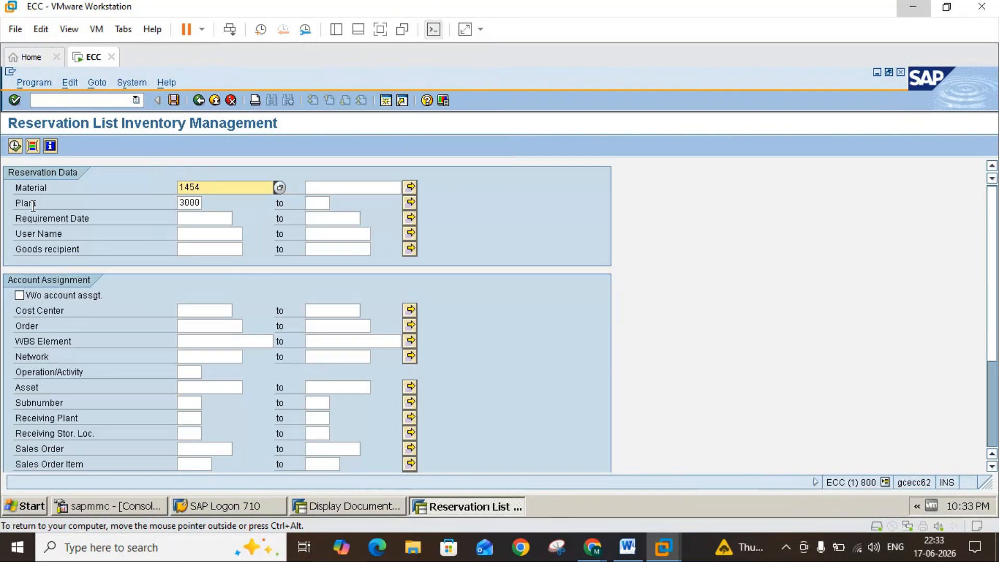
click(15, 146)
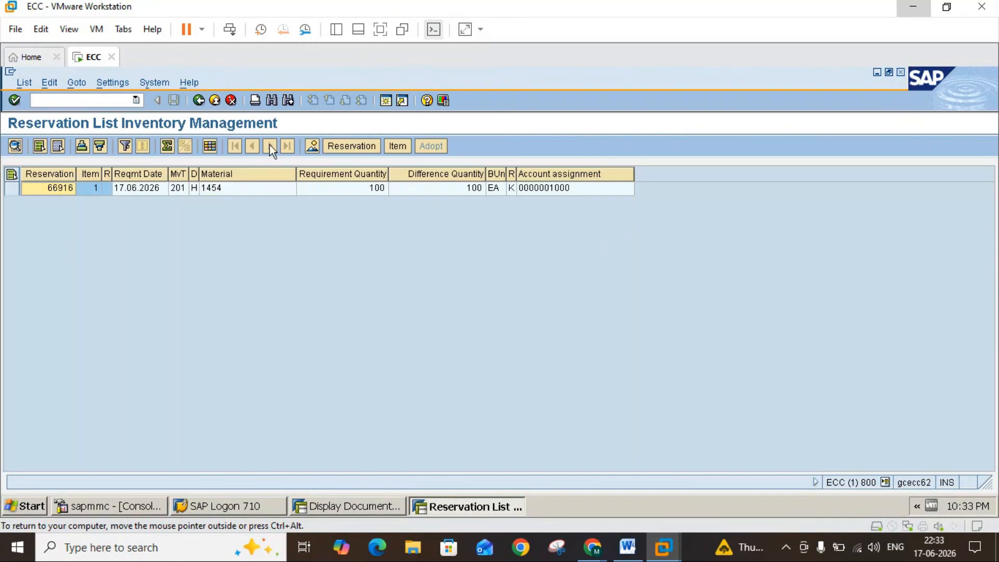
click(201, 102)
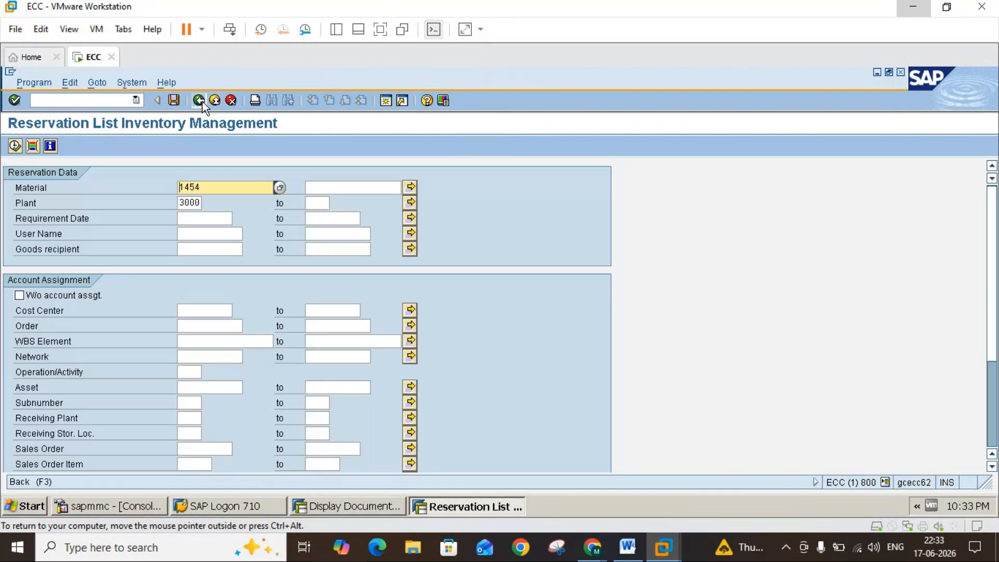
click(202, 103)
Step: Switch to the Word notes, separate "Issue" and "R09" with a space in the Step 2 reservation line, and save the document
click(628, 548)
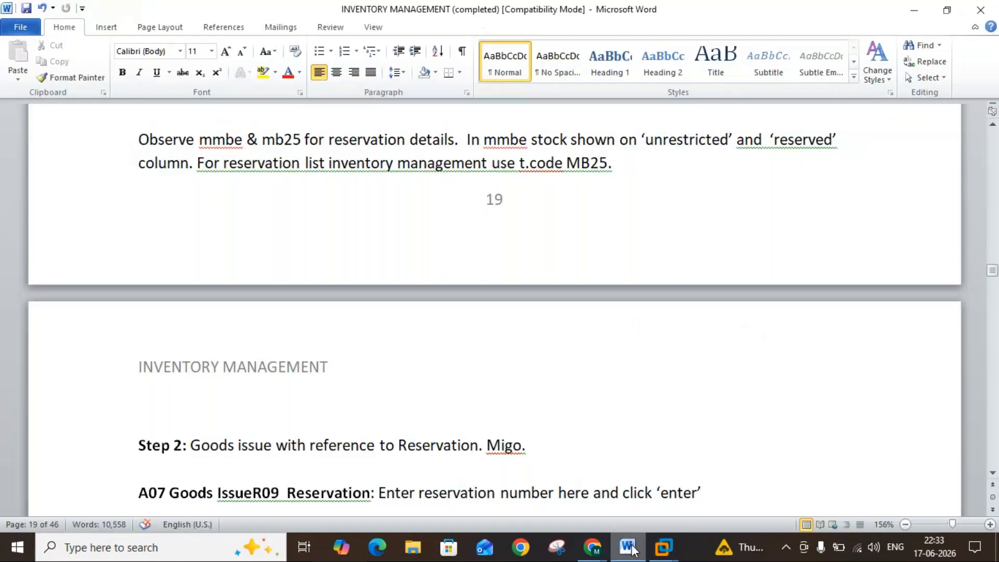
click(993, 473)
click(992, 473)
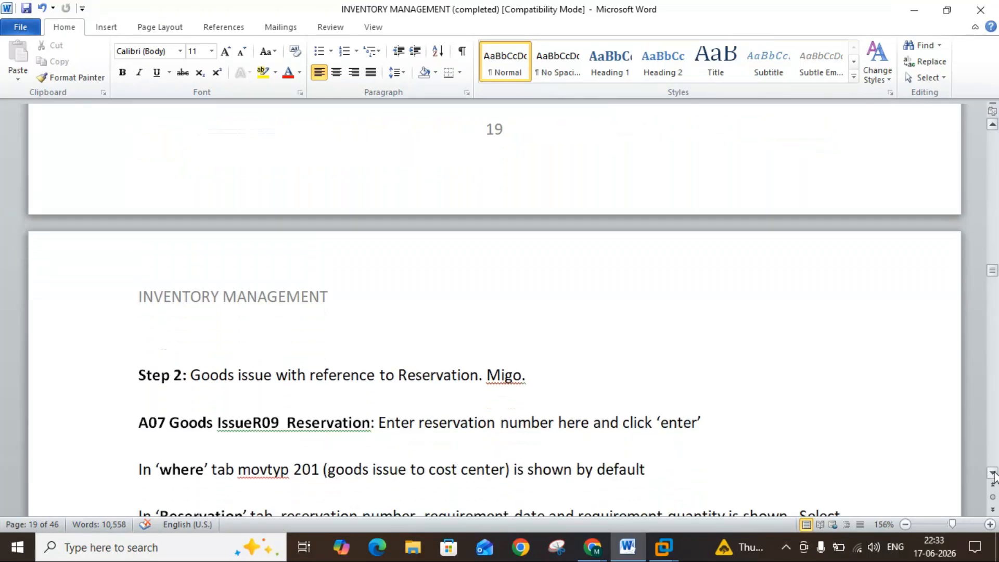
click(994, 474)
click(993, 473)
click(993, 474)
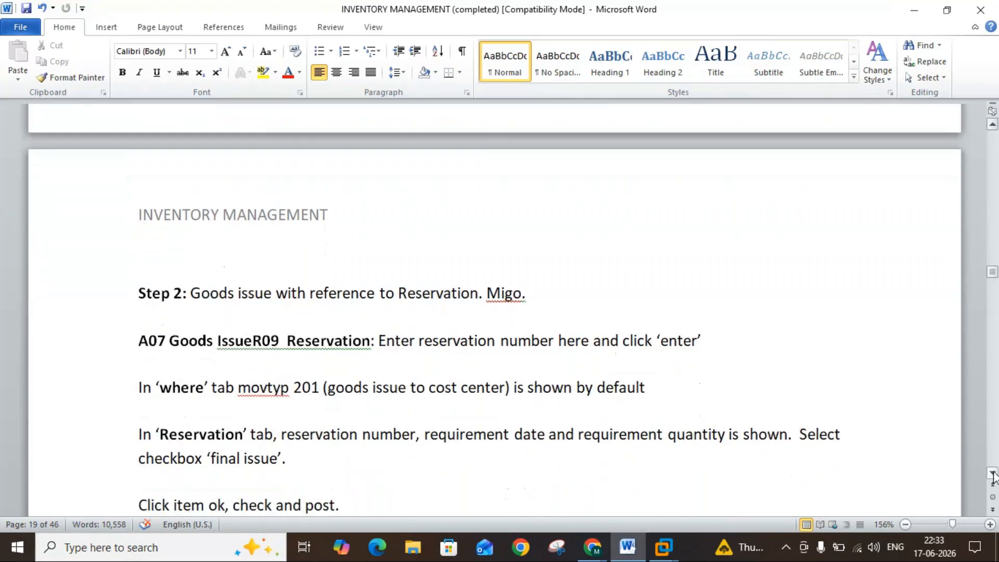
click(993, 474)
click(993, 474)
click(994, 474)
scroll(297, 272, down, 3)
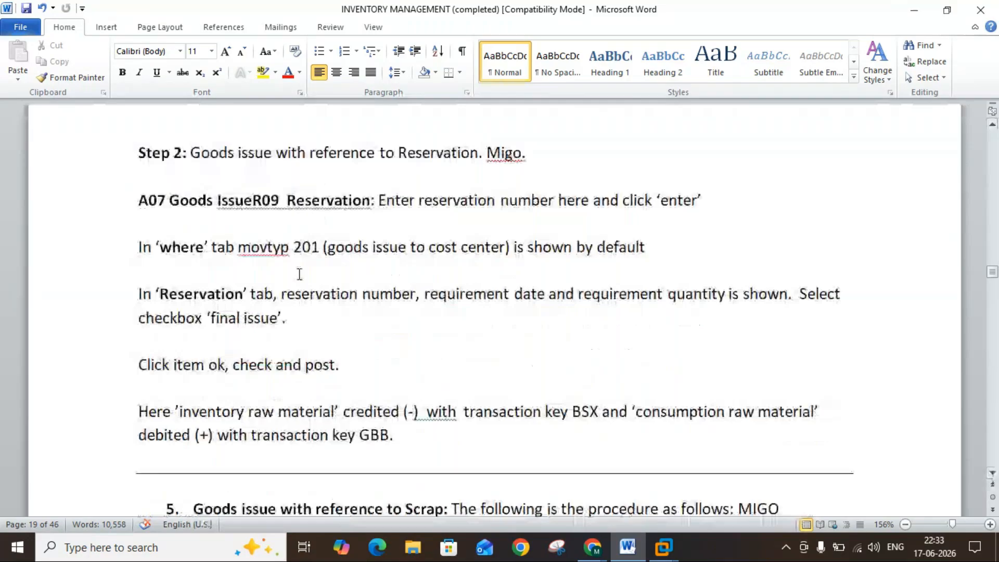
click(254, 203)
click(26, 8)
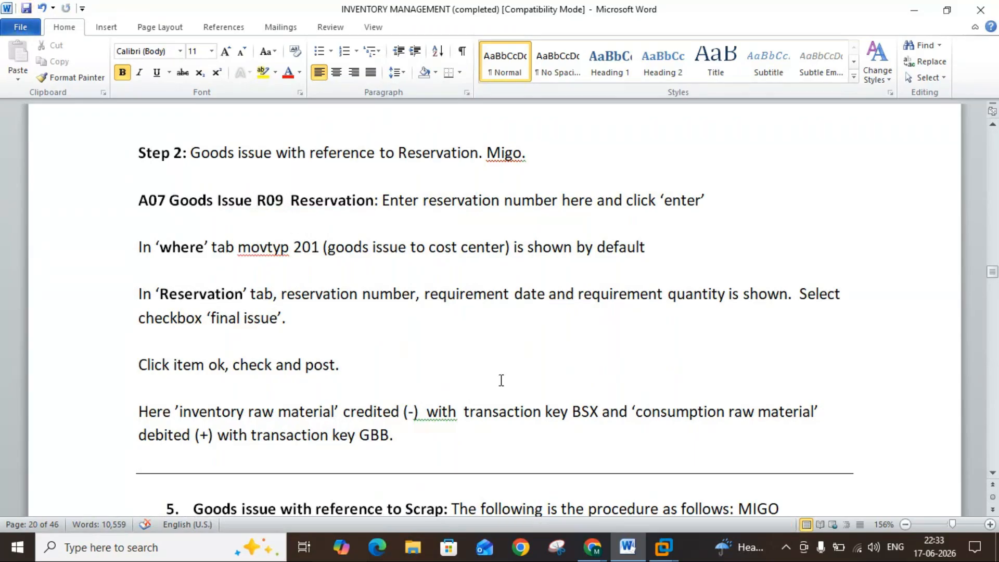
Step: Switch back to SAP, open transaction MIGO and set the goods issue's reference document to R09 Reservation
mouse_move(663, 546)
click(692, 479)
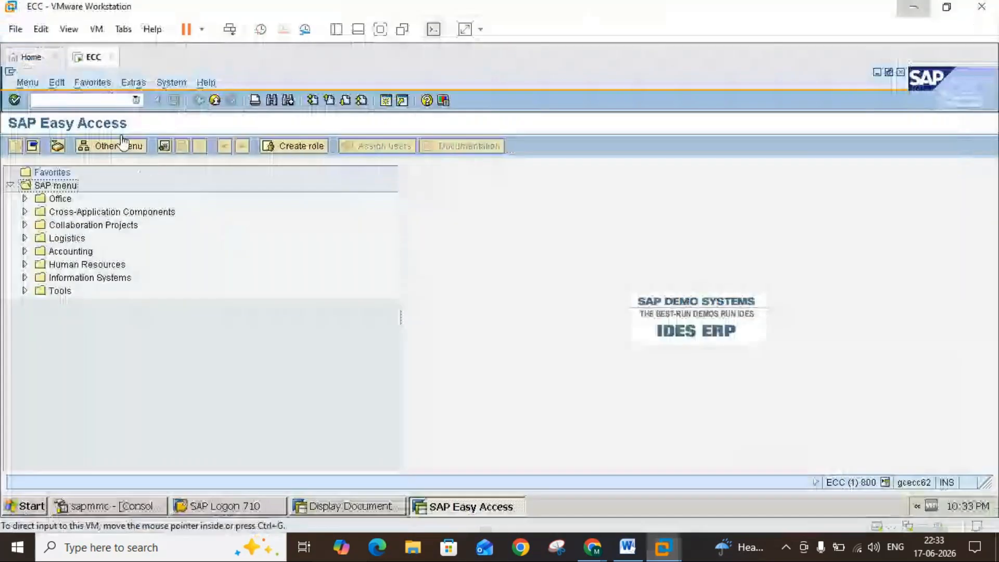
text(migo)
key(Return)
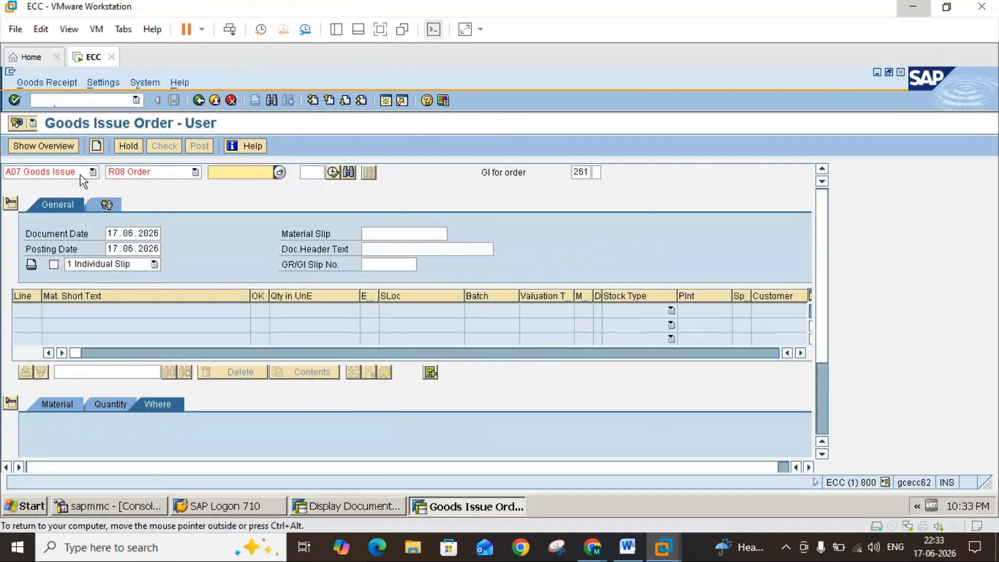
click(80, 175)
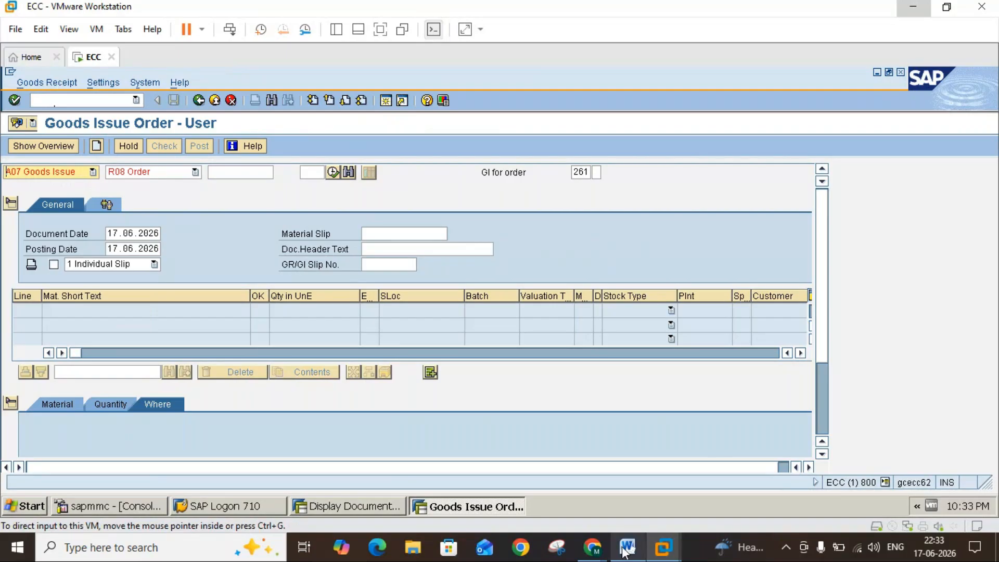
click(627, 547)
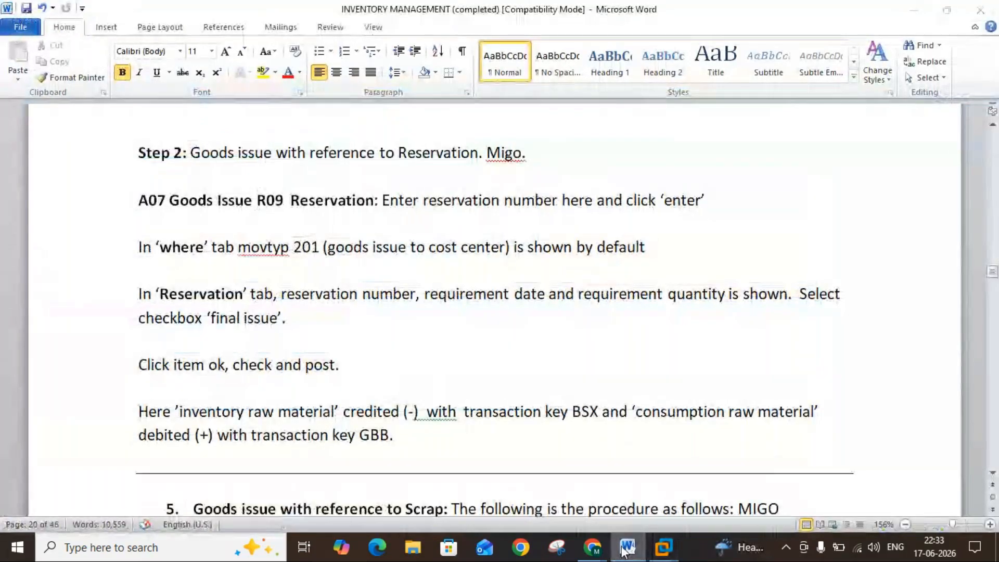
click(626, 549)
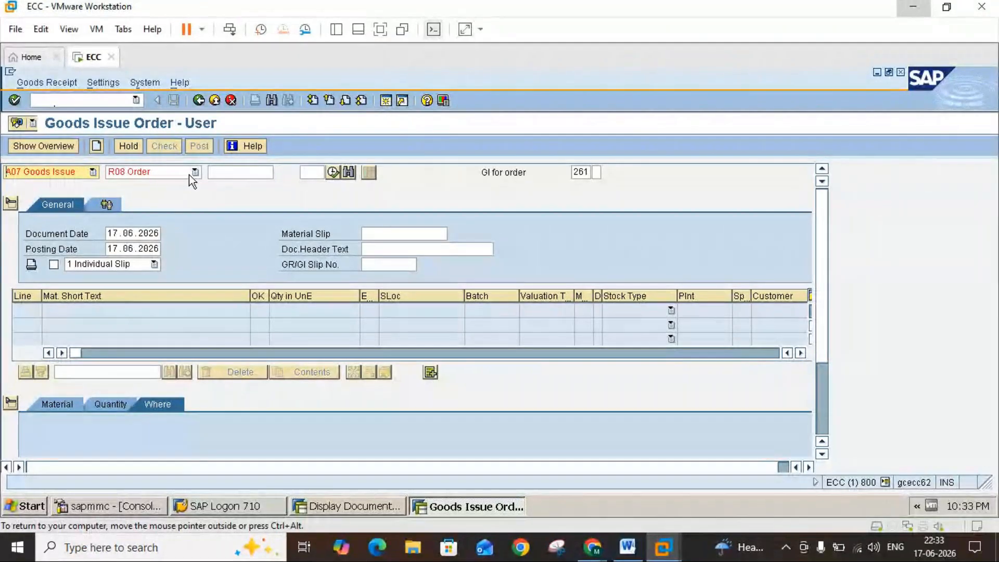
click(189, 174)
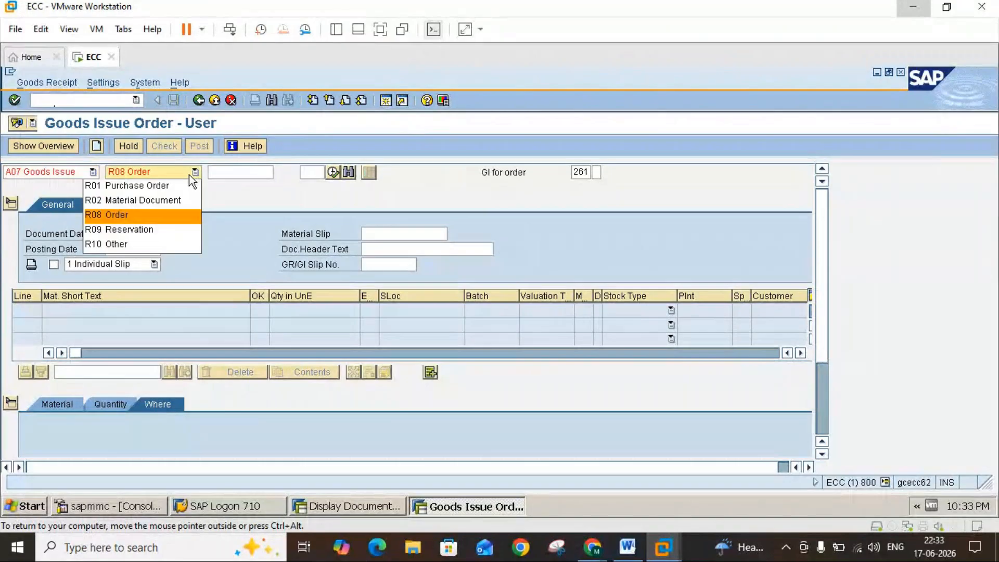
click(142, 229)
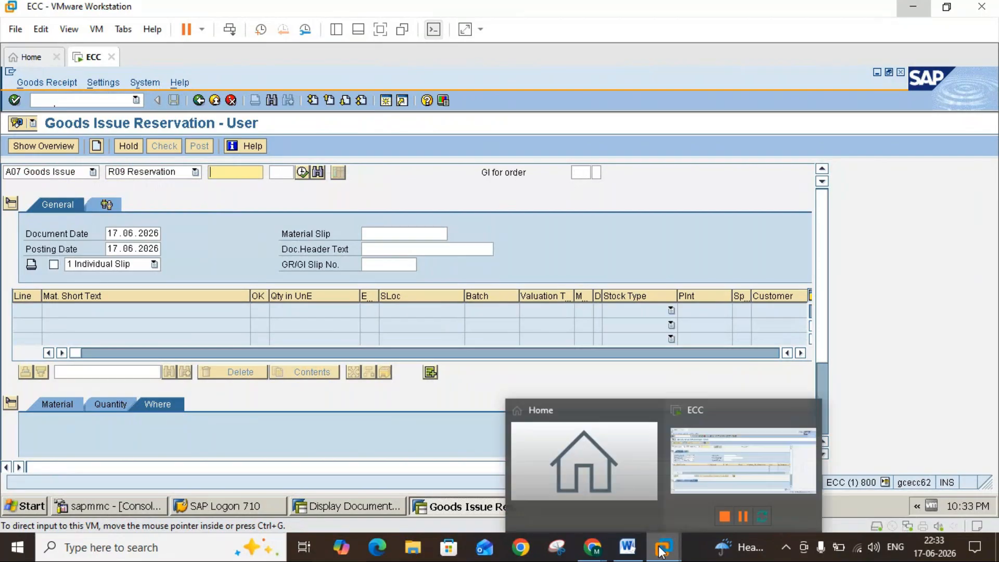
Step: In the other SAP session, leave the displayed accounting document, open transaction MB22 and select the proposed reservation number
click(364, 503)
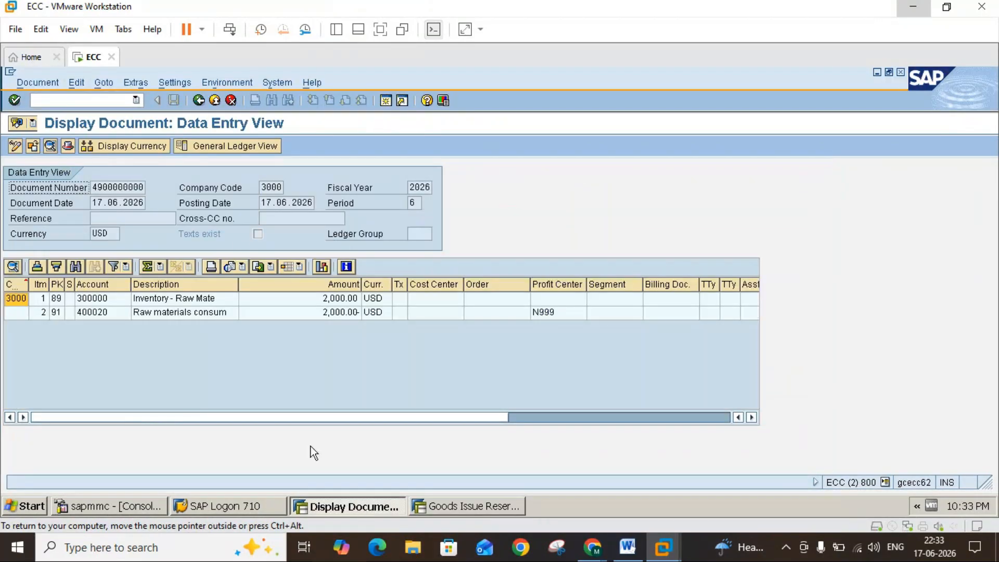
click(215, 101)
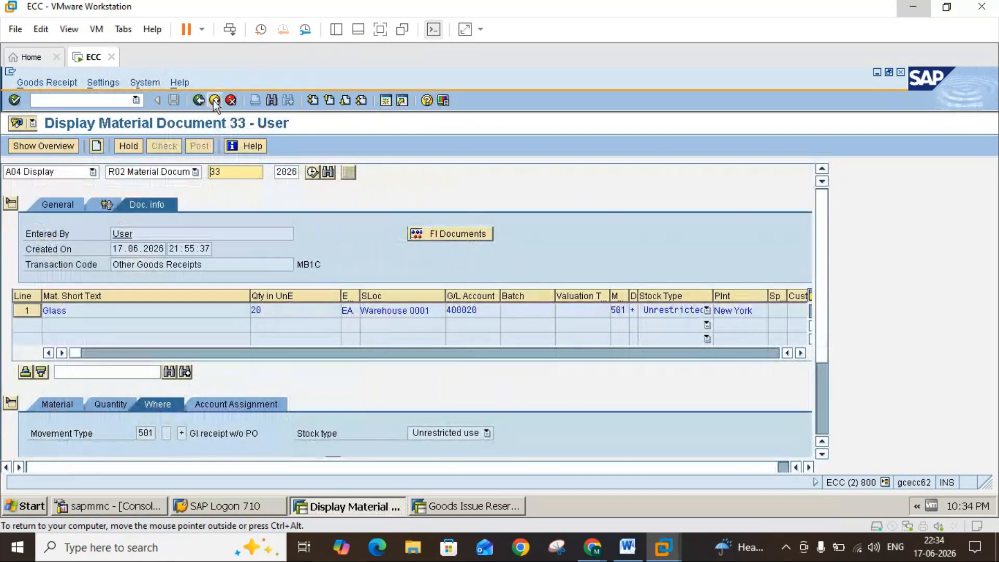
click(215, 101)
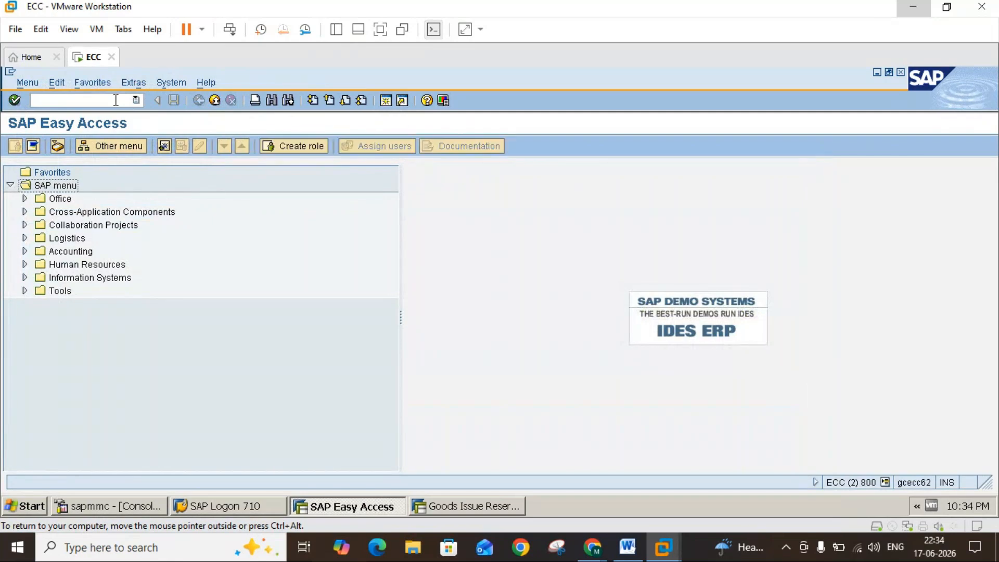
click(33, 152)
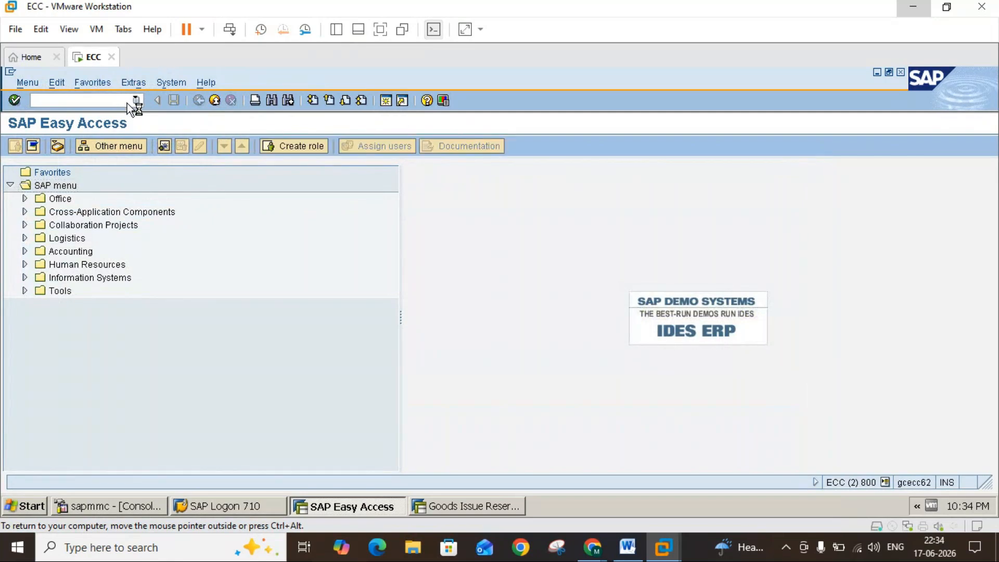
click(106, 102)
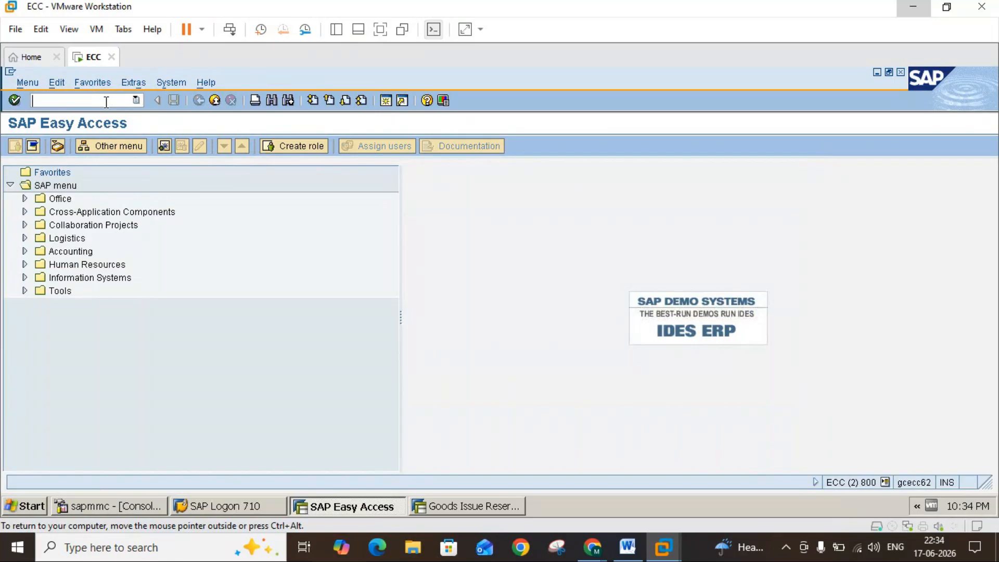
text(mb22)
key(Return)
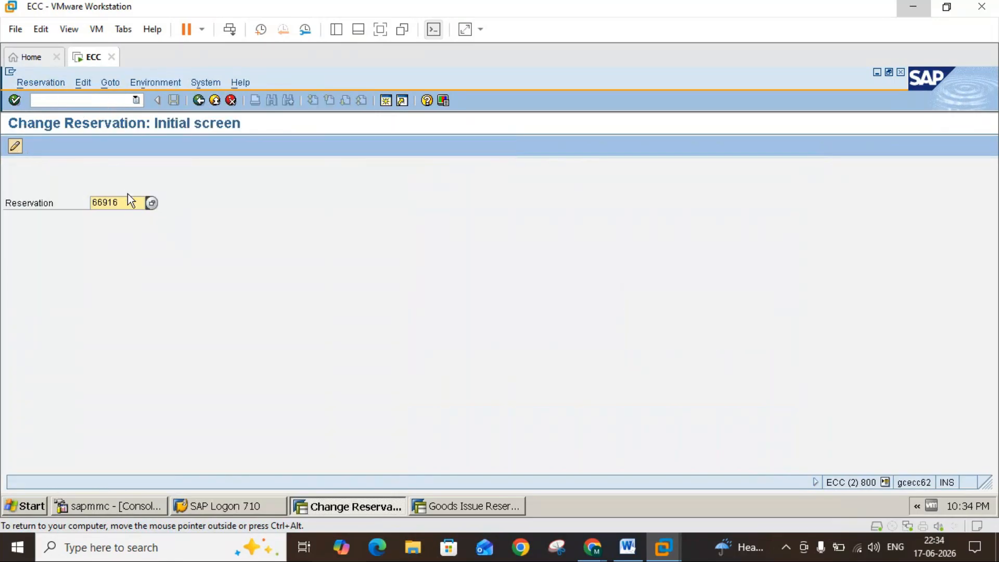
double_click(120, 201)
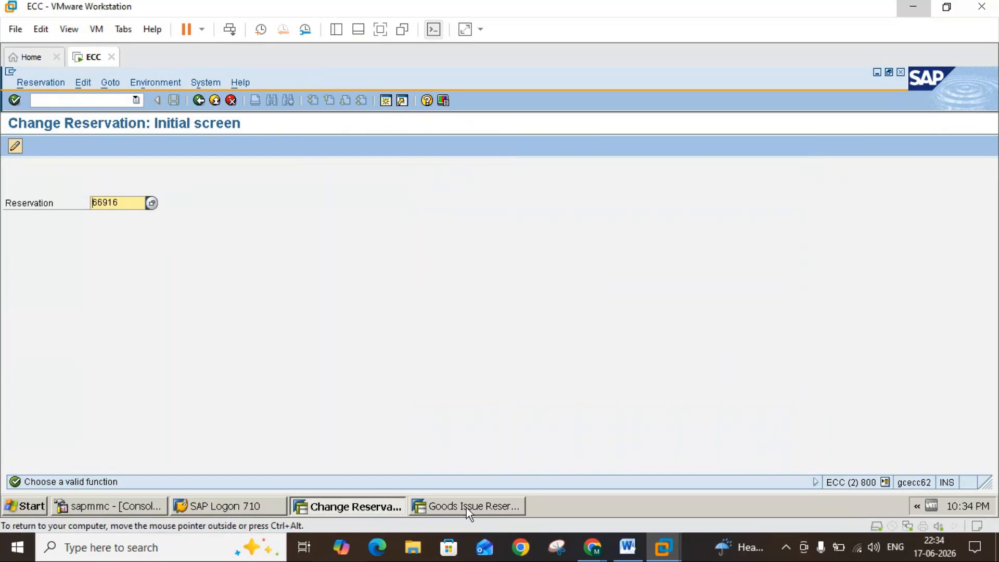
click(434, 511)
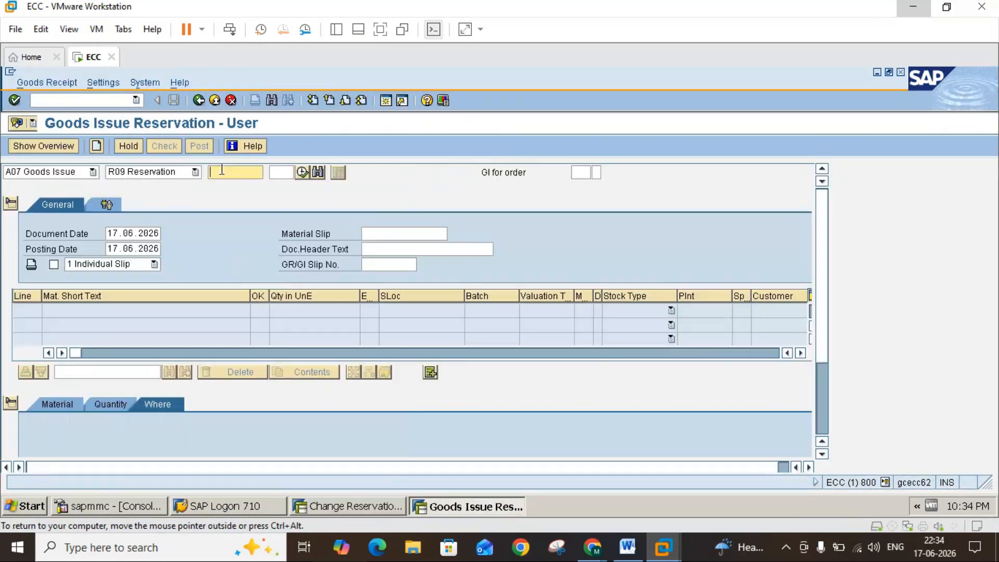
click(222, 176)
text(65)
text(116)
key(Return)
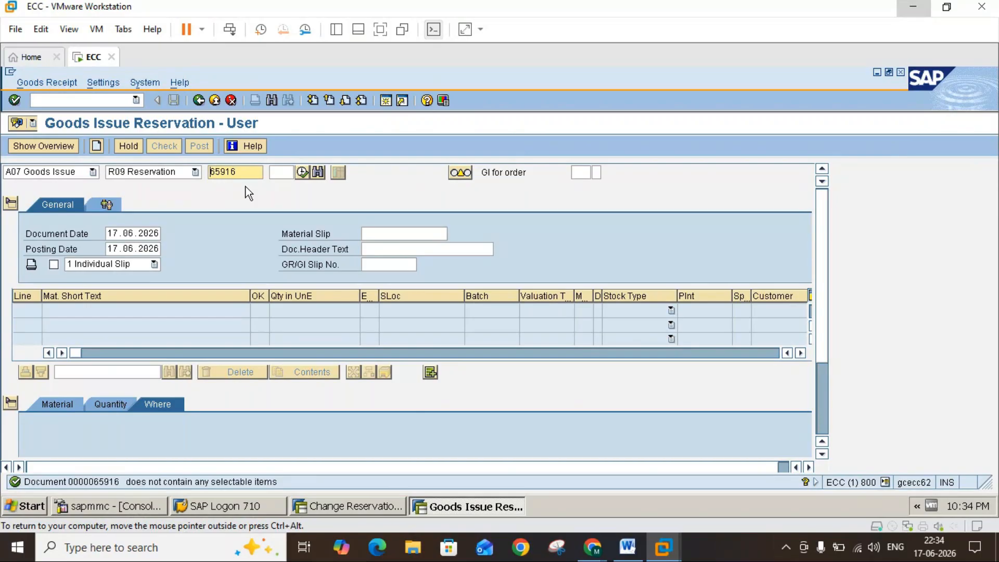
click(373, 509)
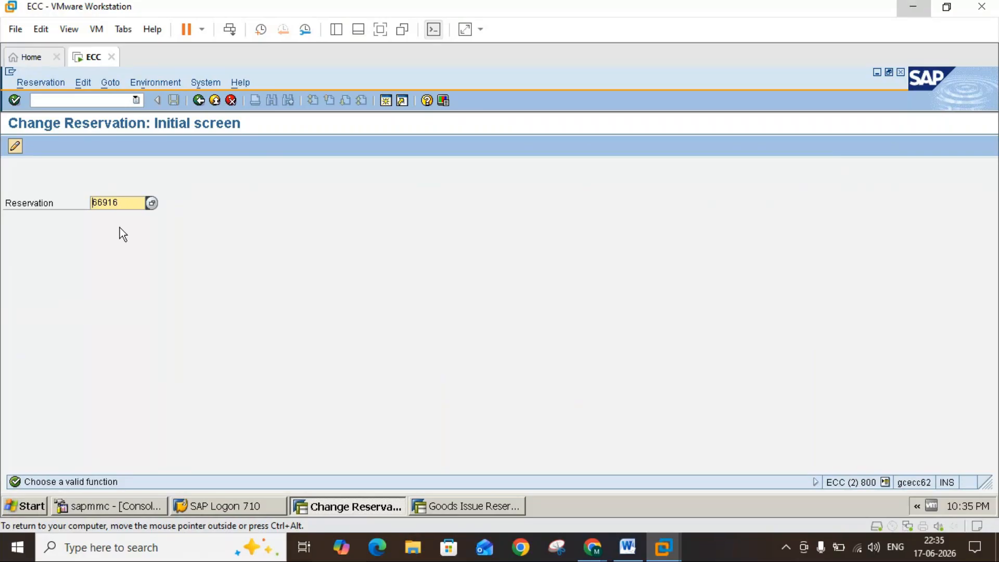
Step: Return to the MIGO session and load reservation 66916 as the reference for the goods issue
click(462, 501)
key(BackSpace)
key(BackSpace)
key(BackSpace)
key(BackSpace)
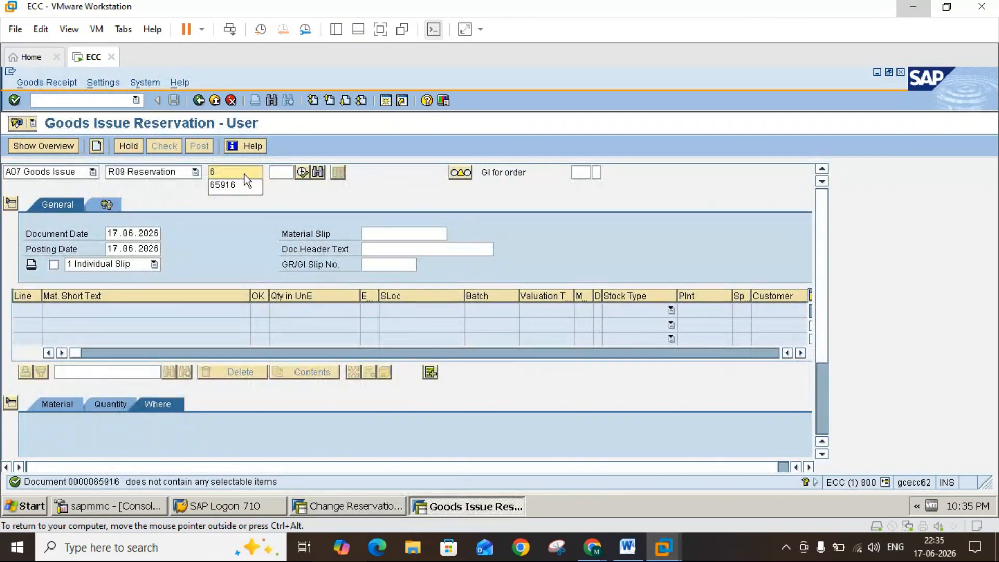
text(6916)
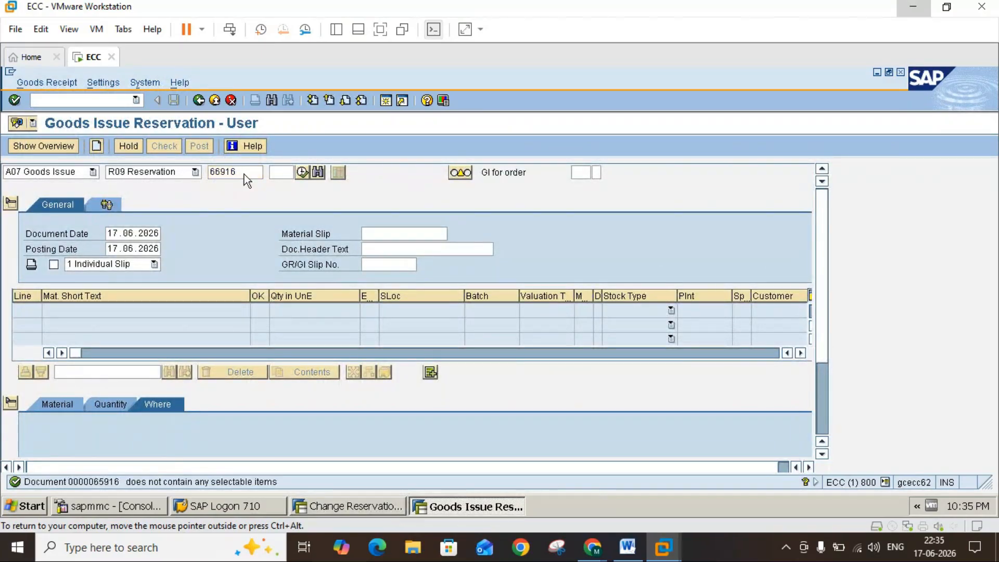
key(Return)
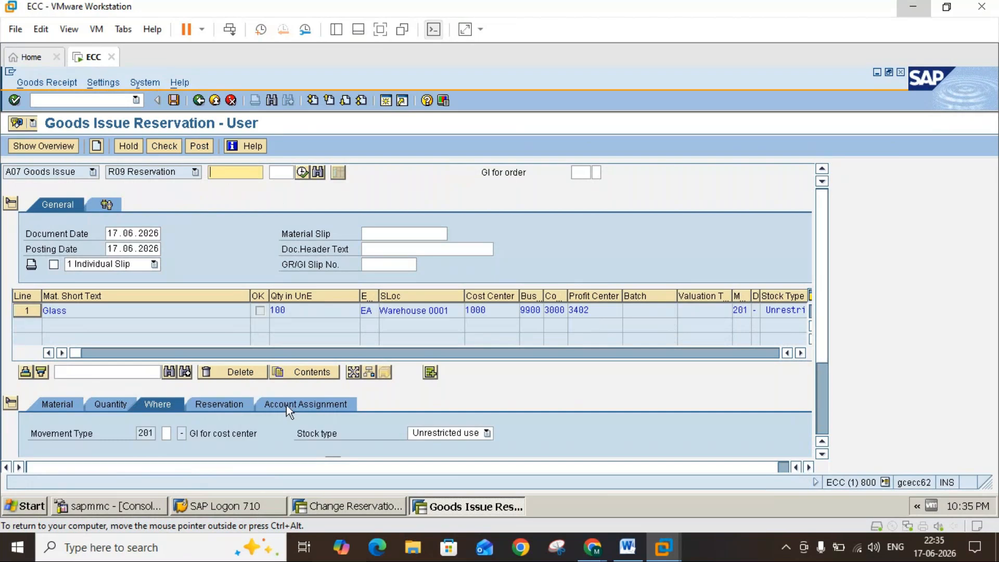
Step: Compare the item's movement type and reservation details with the Step 2 notes in Word, and mark the reservation item as Final Issue in SAP
click(636, 552)
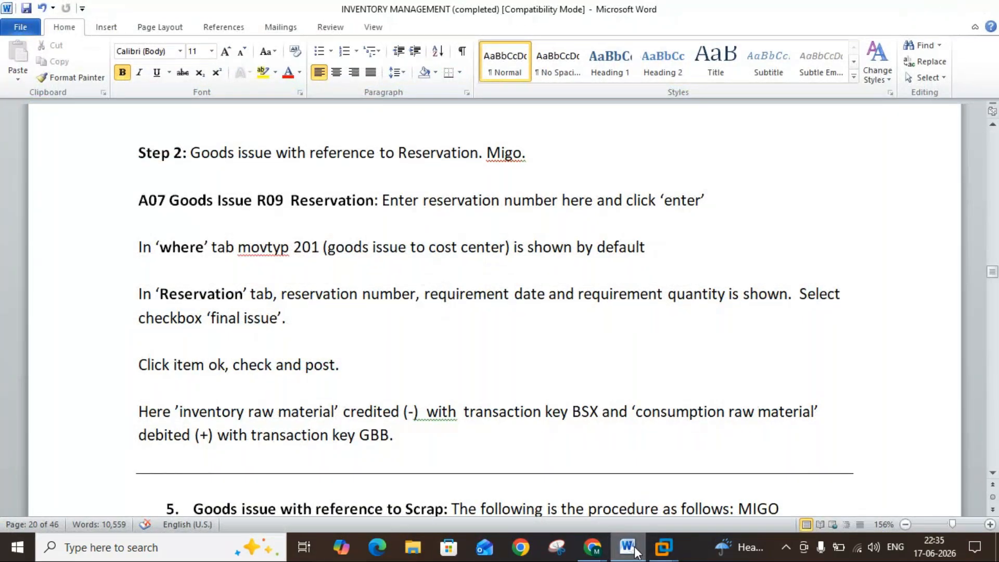
click(635, 551)
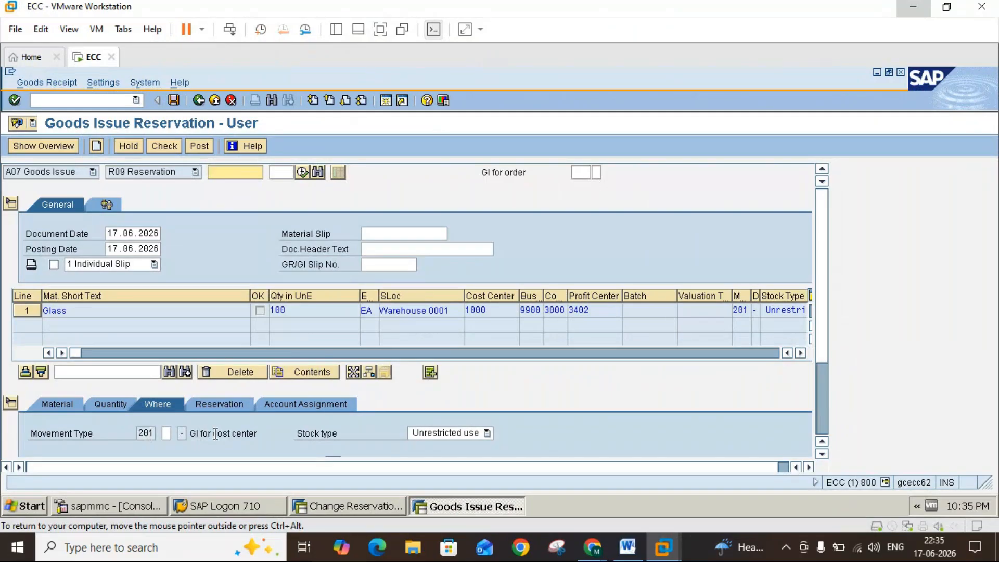
click(627, 551)
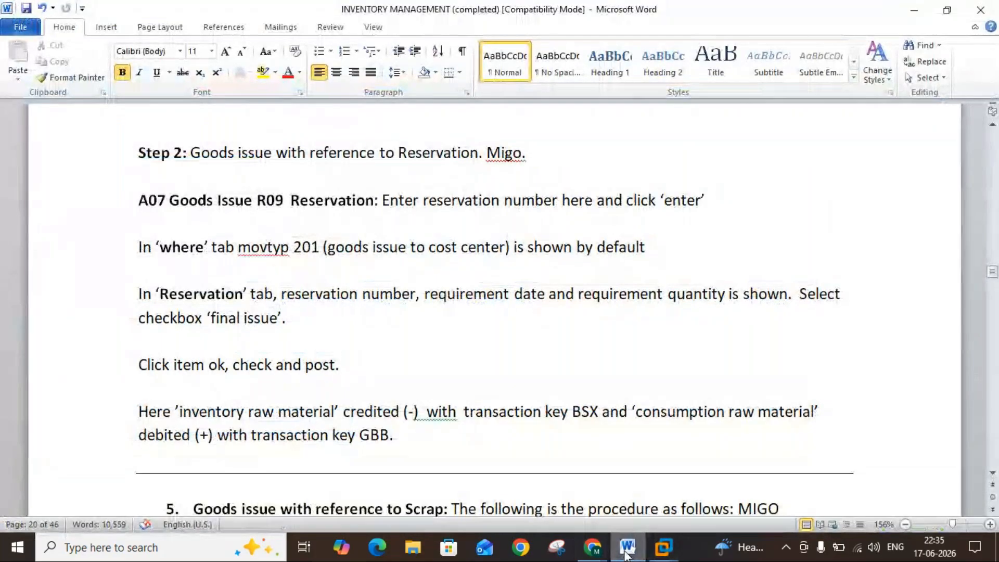
click(626, 555)
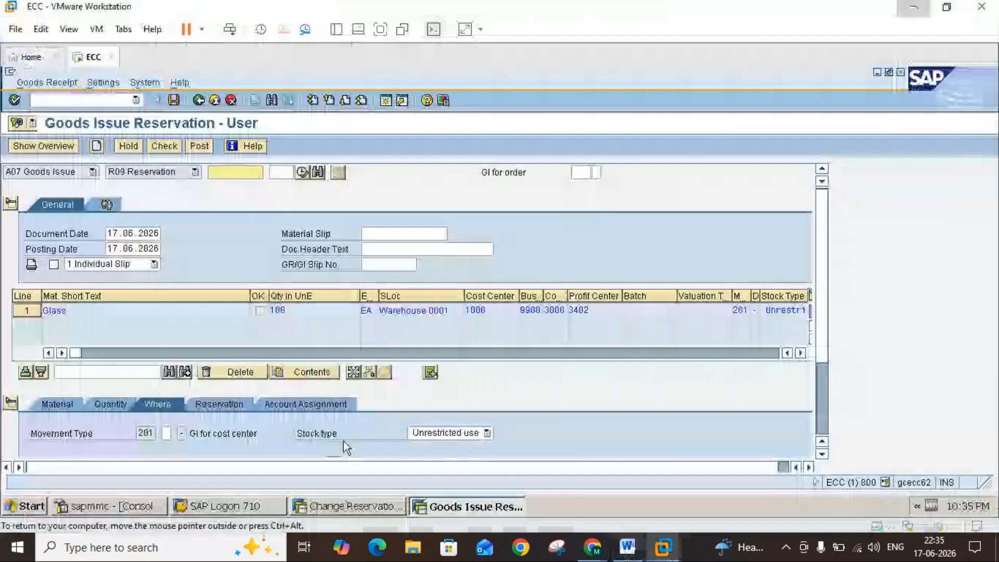
click(227, 405)
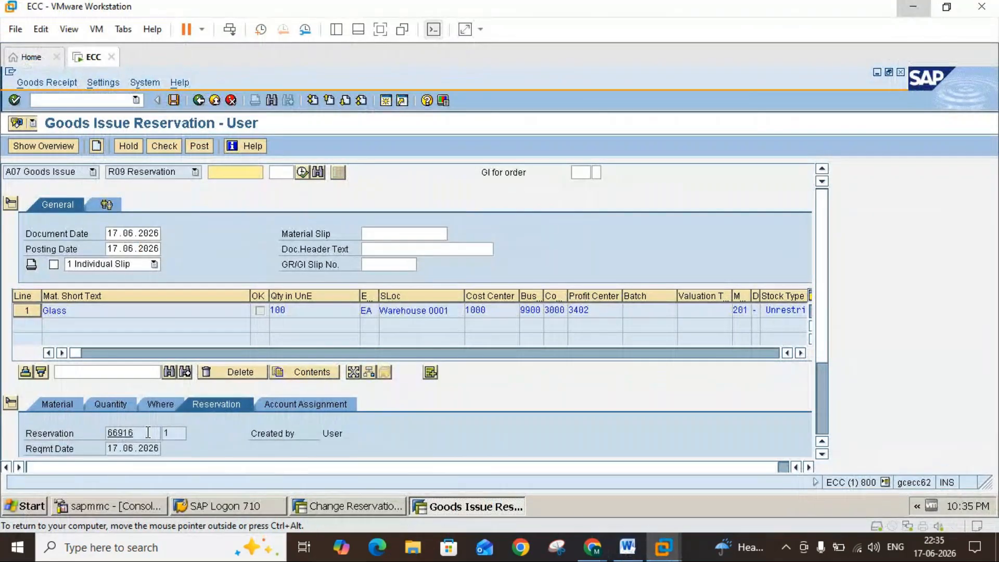
click(628, 555)
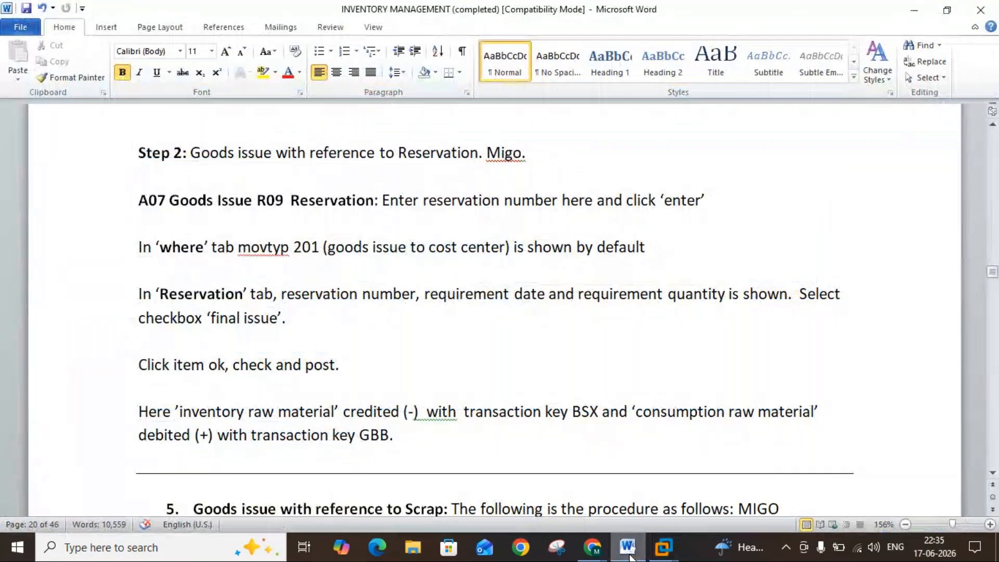
click(629, 555)
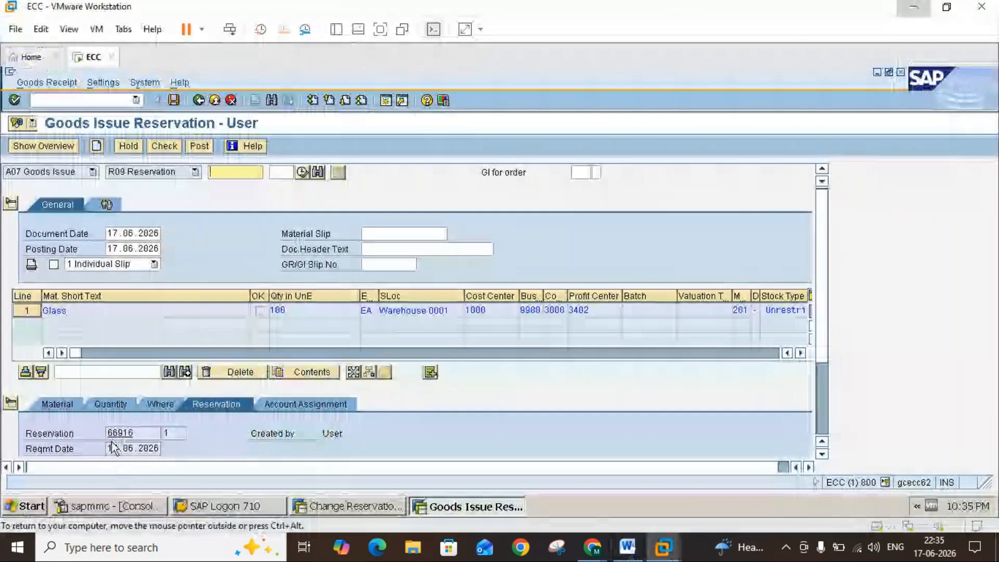
click(823, 454)
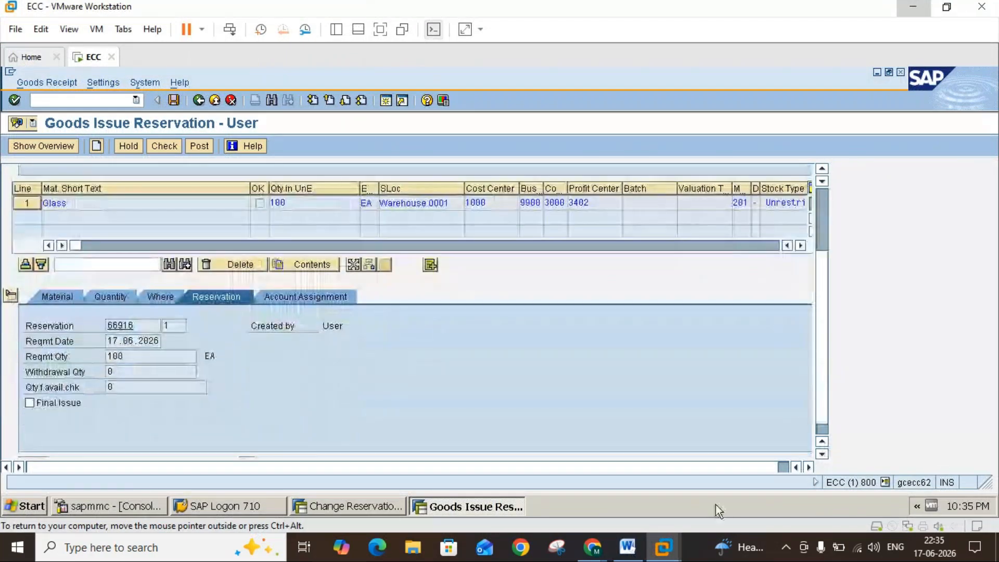
click(628, 548)
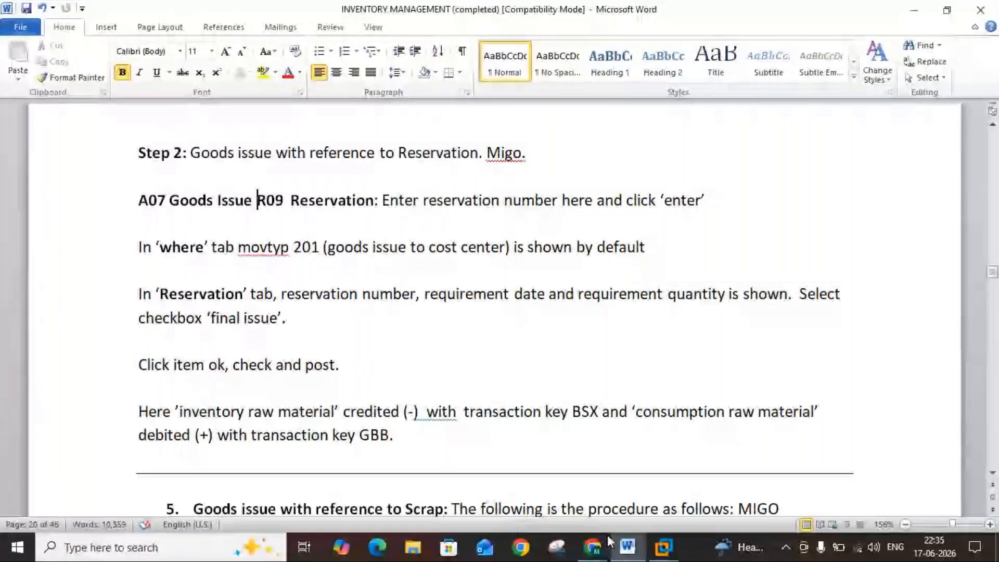
click(627, 553)
click(29, 403)
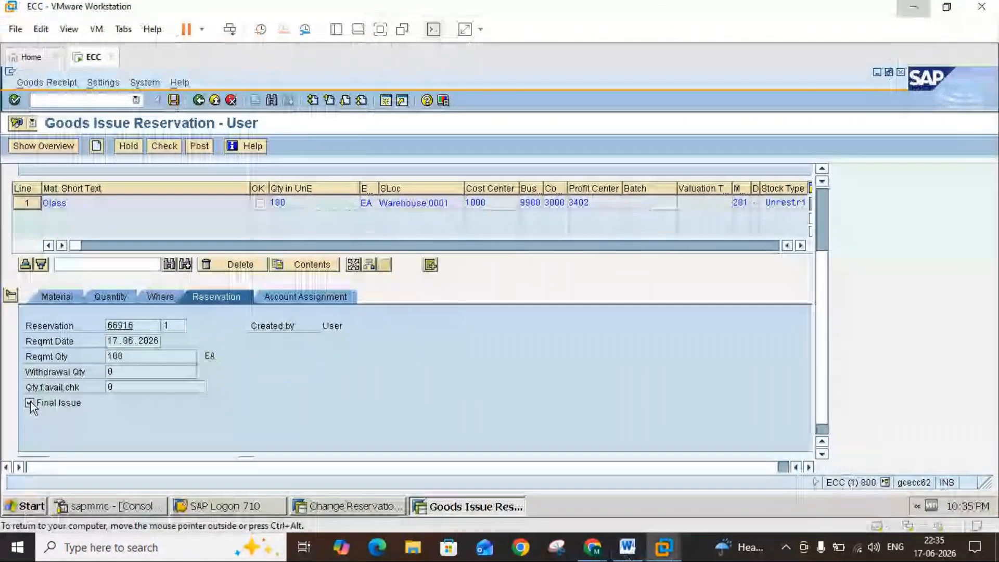
Step: Consult the Word notes, mark the Glass line as Item OK in MIGO and check the goods issue document
click(625, 548)
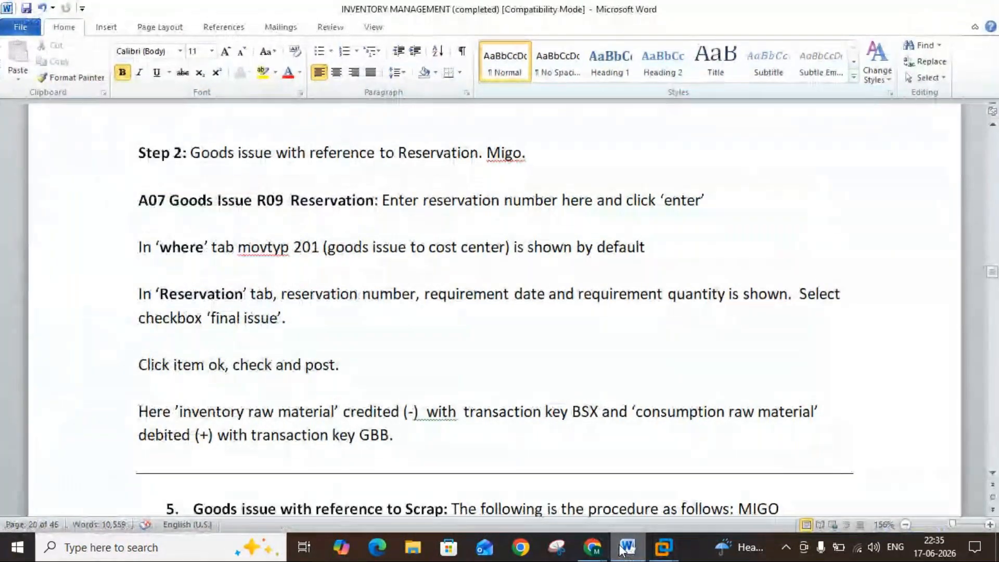
click(641, 536)
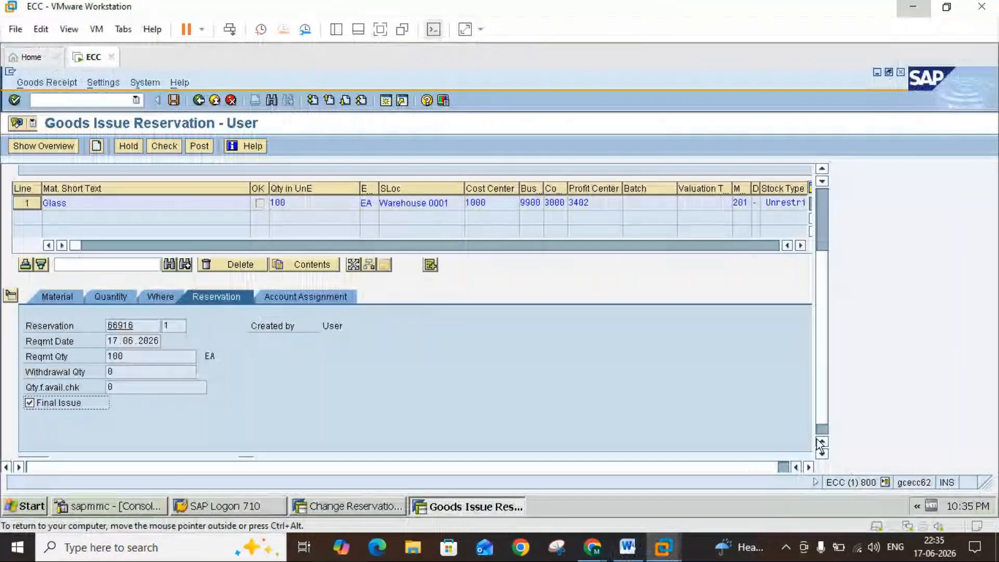
scroll(824, 435, down, 1)
click(72, 446)
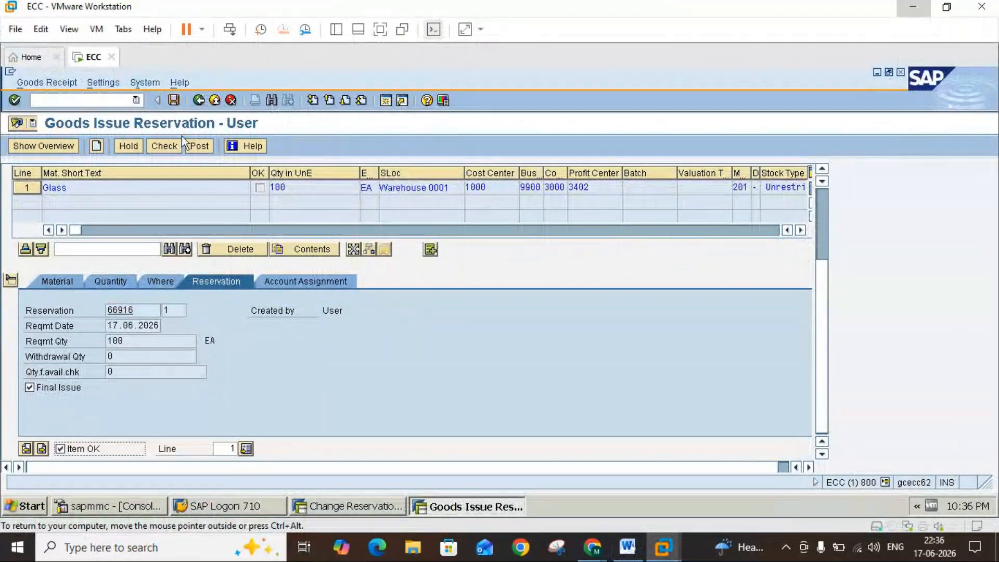
click(176, 148)
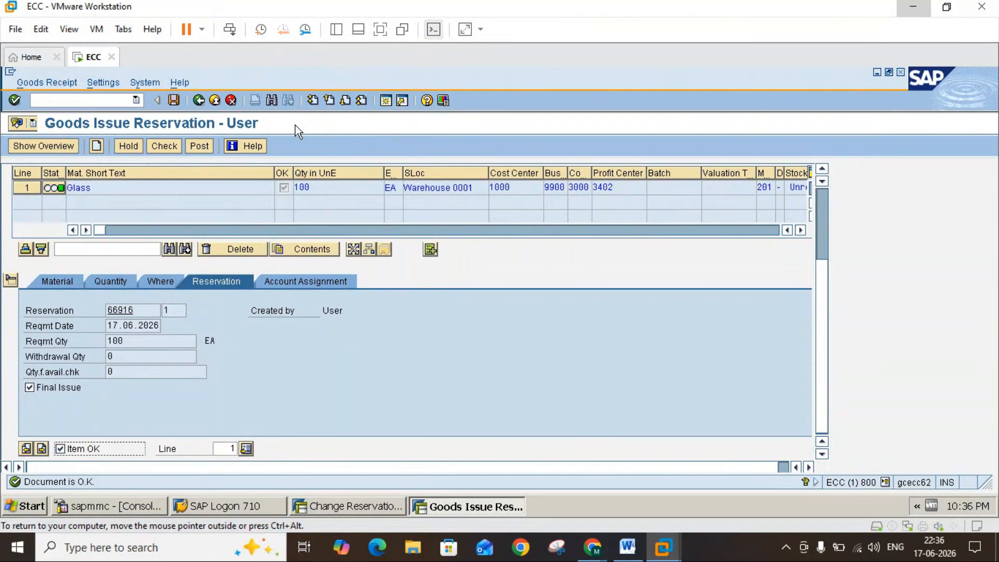
Step: Post the goods issue for the reservation, glancing at the Step 2 notes in Word while it processes
click(207, 149)
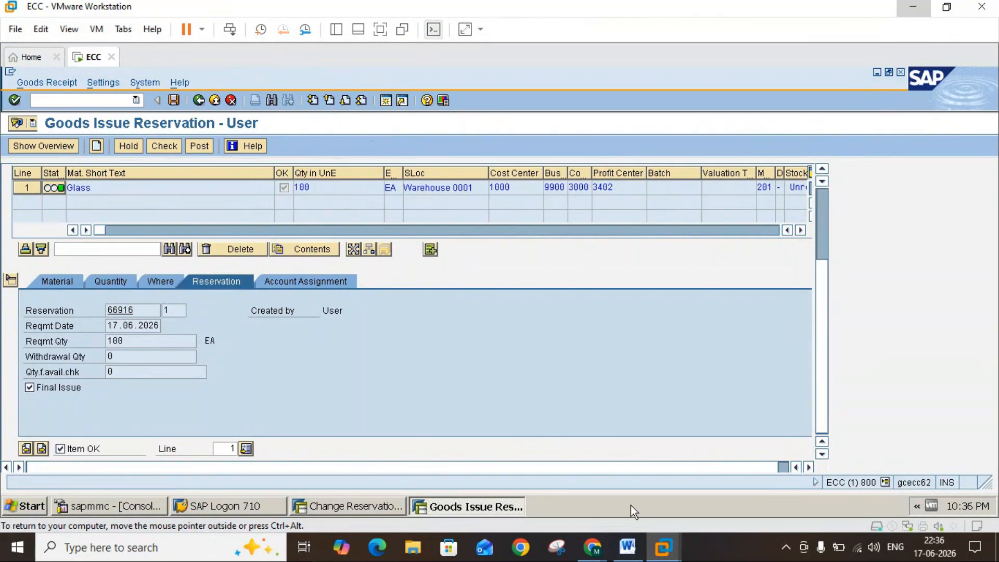
click(628, 547)
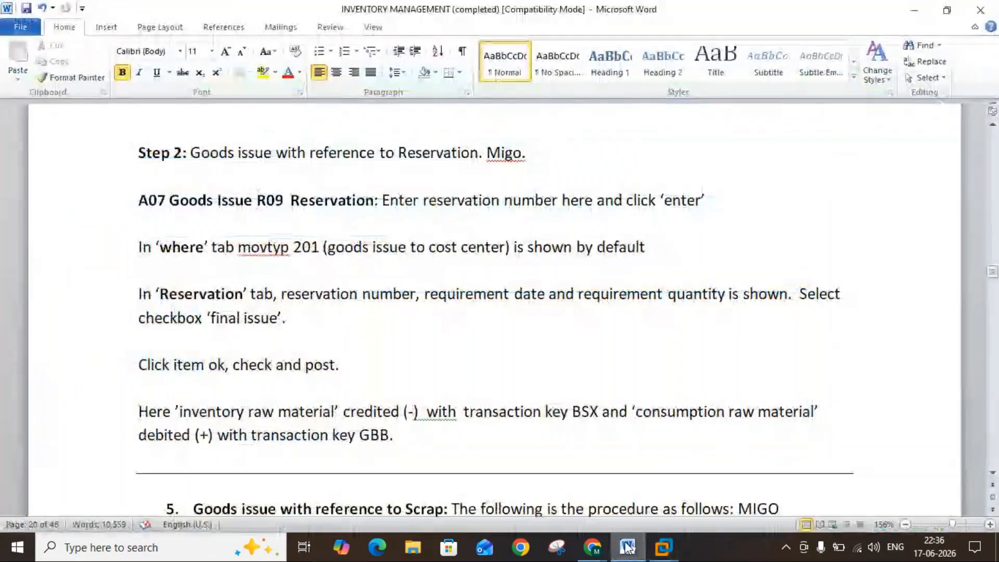
click(628, 547)
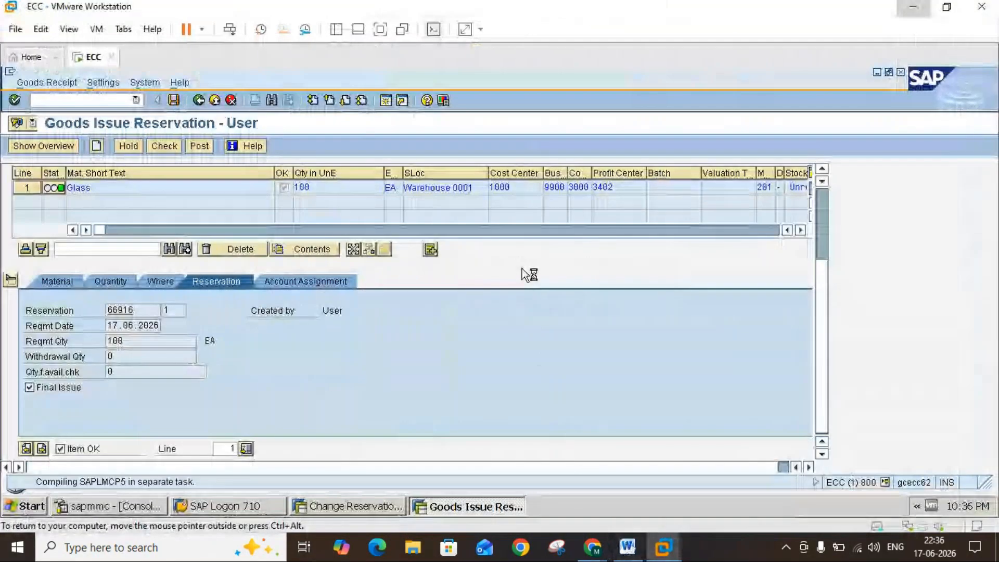
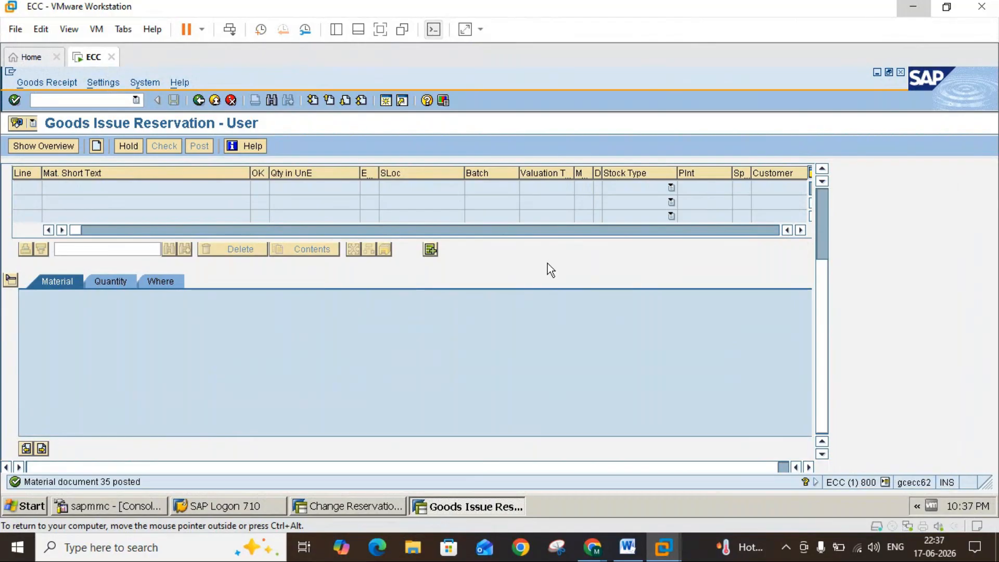
Step: Review the Word notes and display the just-posted material document in MIGO using A04 Display with R02 Material Document
click(628, 549)
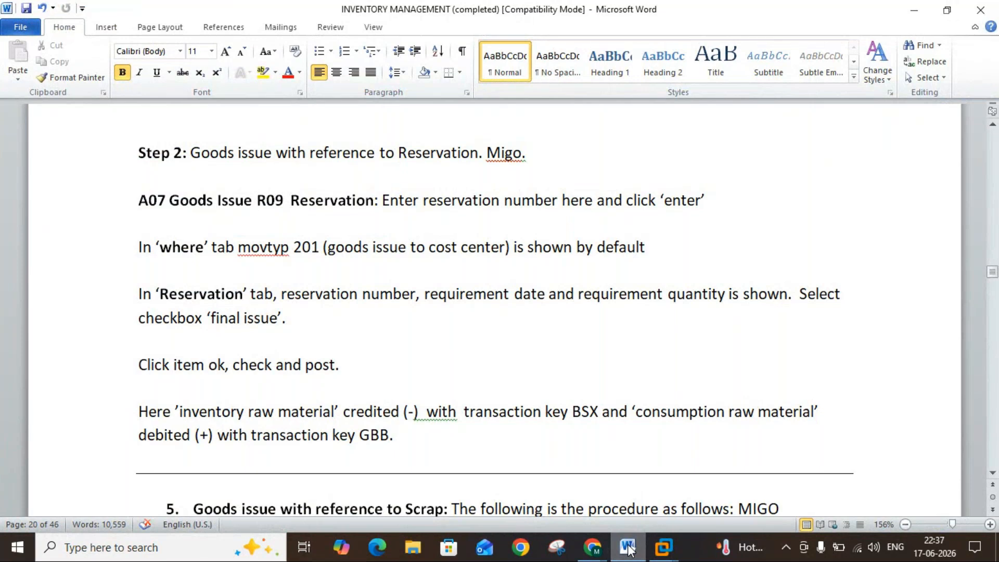
double_click(628, 545)
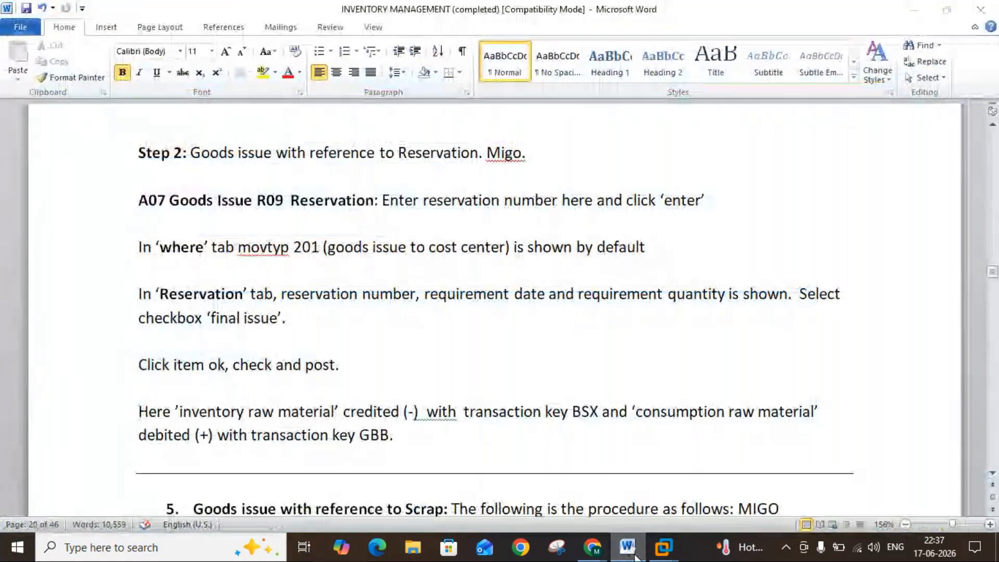
click(628, 546)
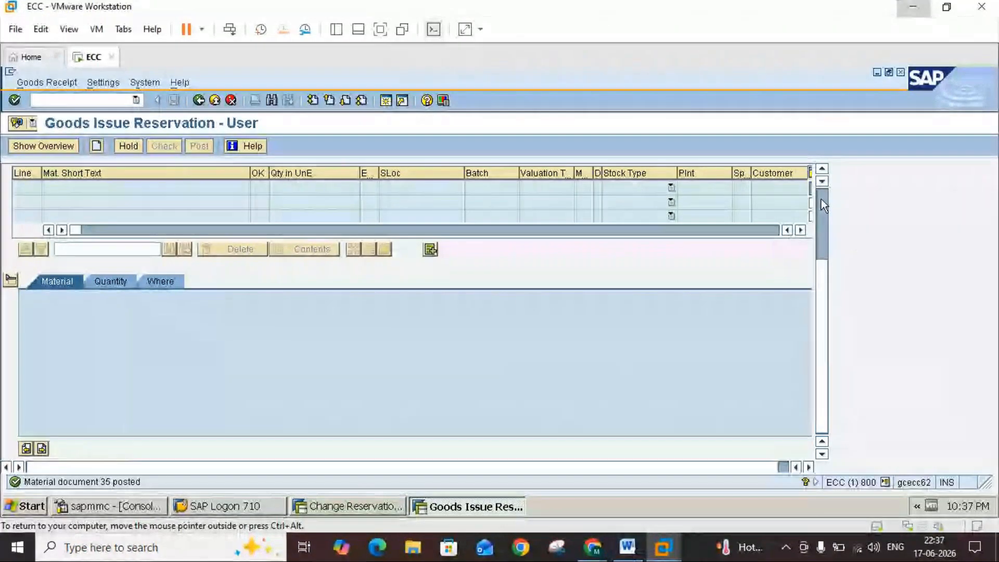
scroll(821, 199, up, 3)
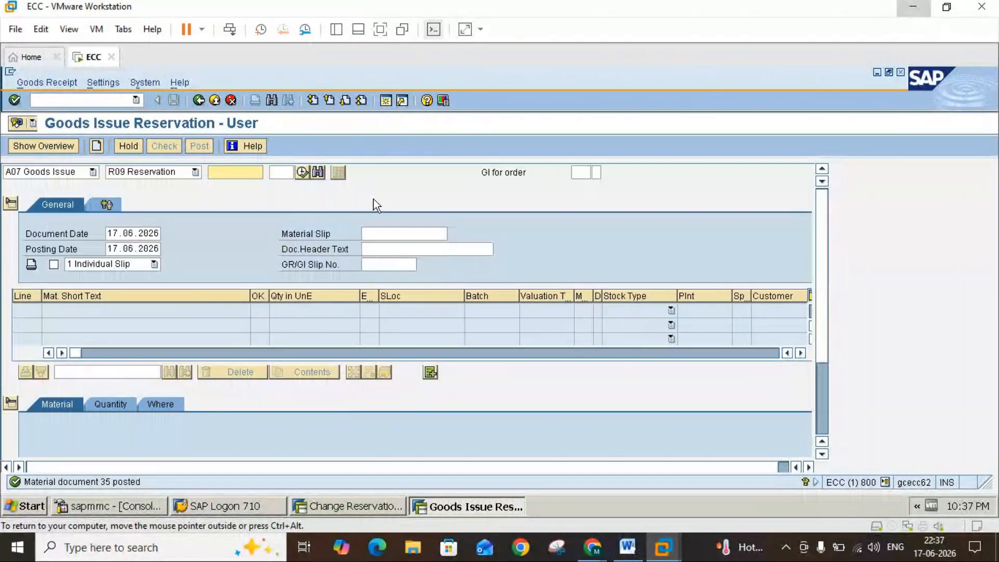
click(82, 171)
click(55, 220)
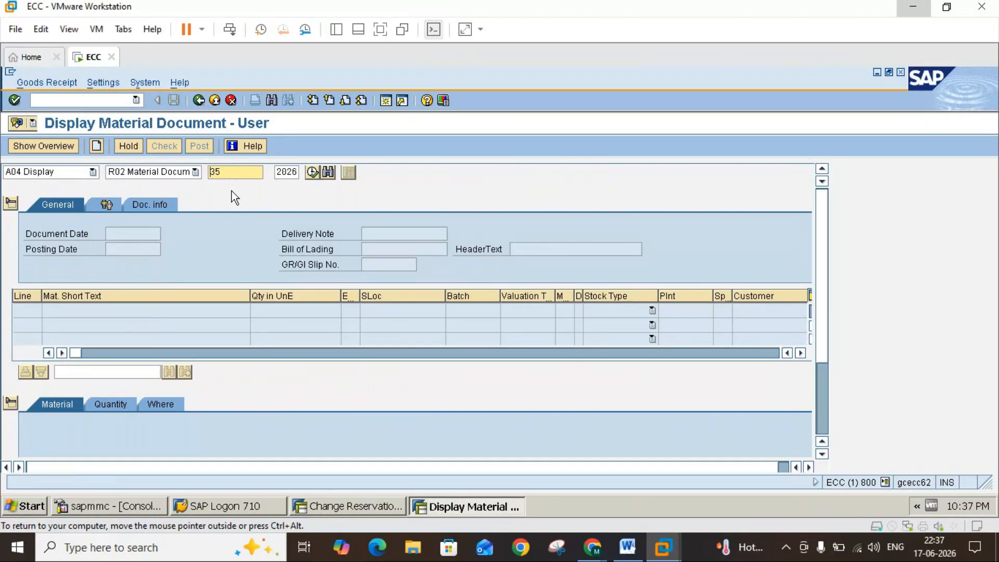
key(Return)
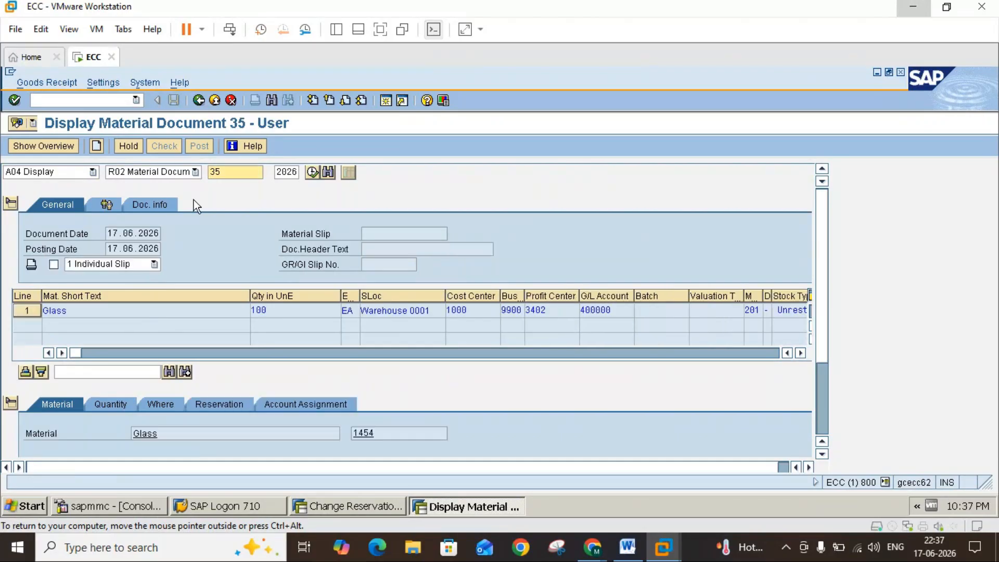
Step: Open the accounting document belonging to the material document and compare its credit and debit lines with the Word notes
click(164, 204)
click(416, 232)
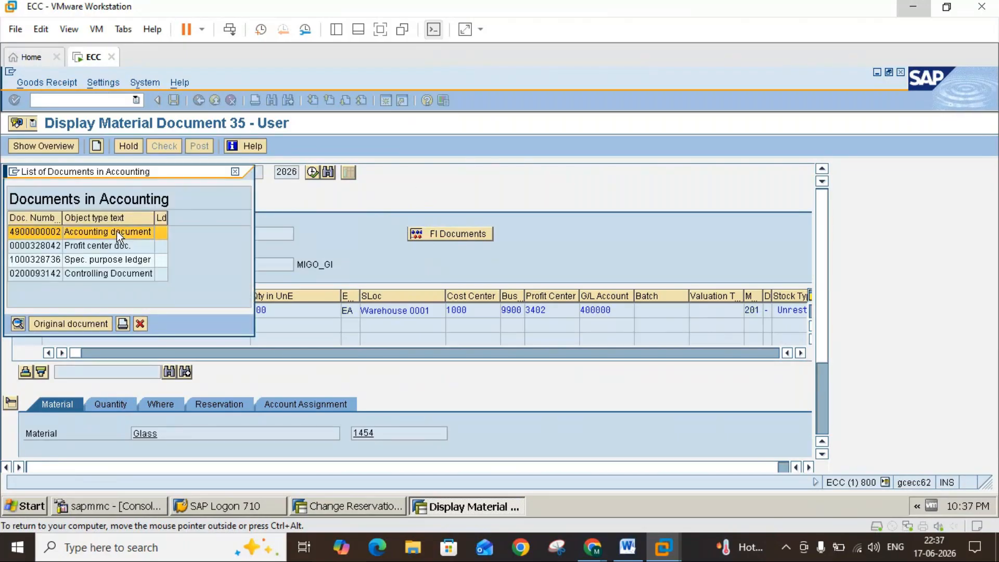
click(627, 548)
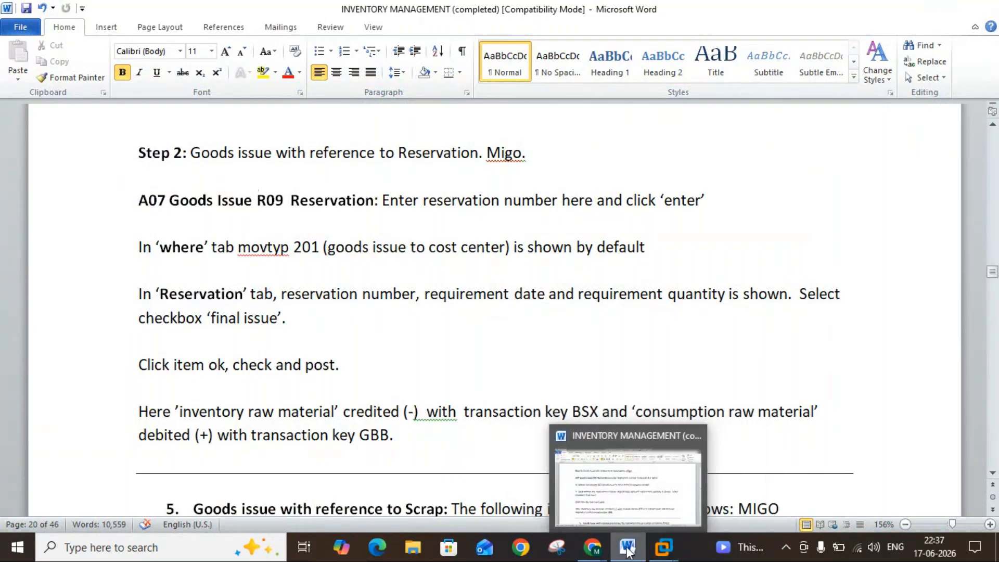
click(627, 548)
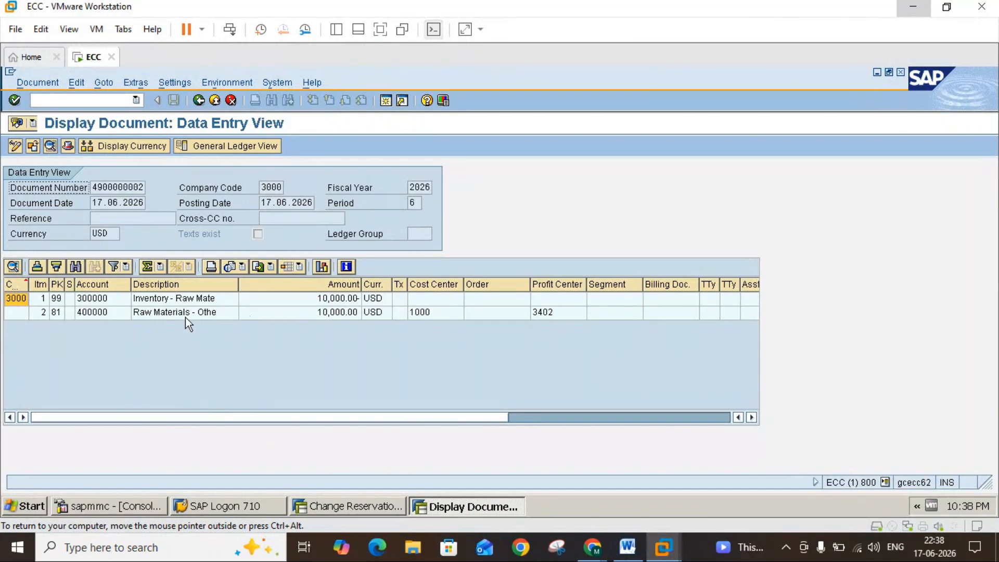
click(626, 551)
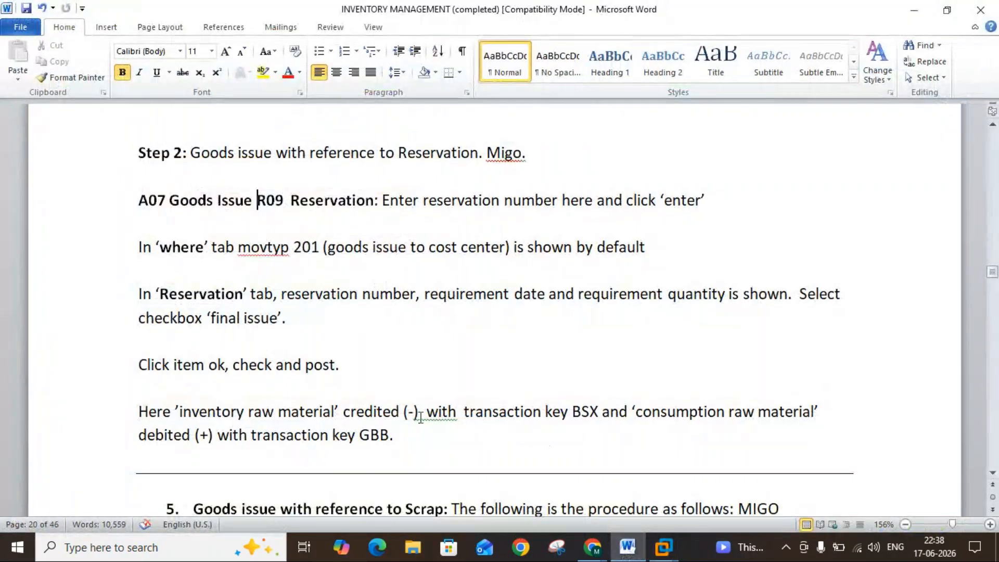
click(635, 552)
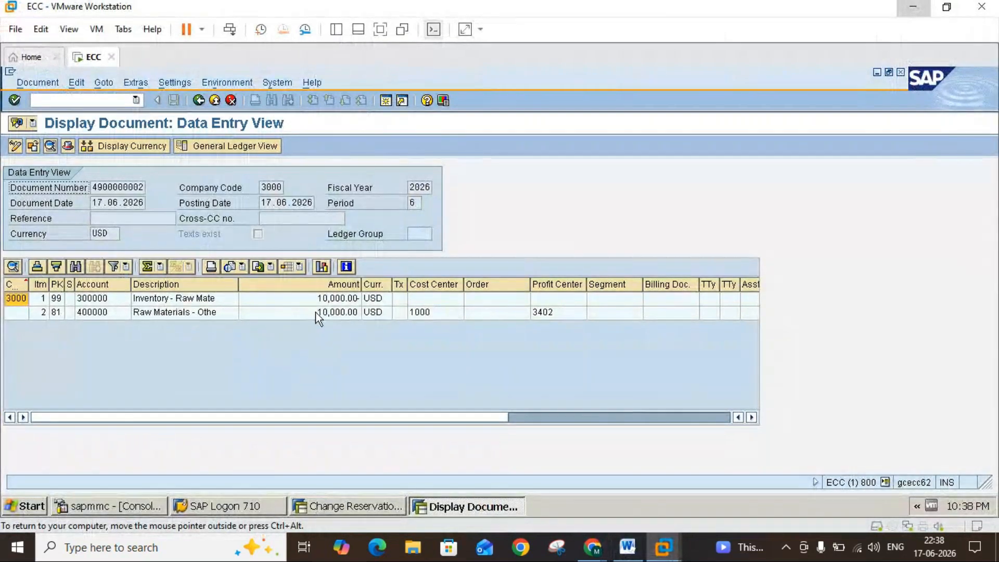
Step: Read the Word notes on goods issue with reference to Scrap, including movement types 551, 553 and 555
click(627, 548)
click(993, 473)
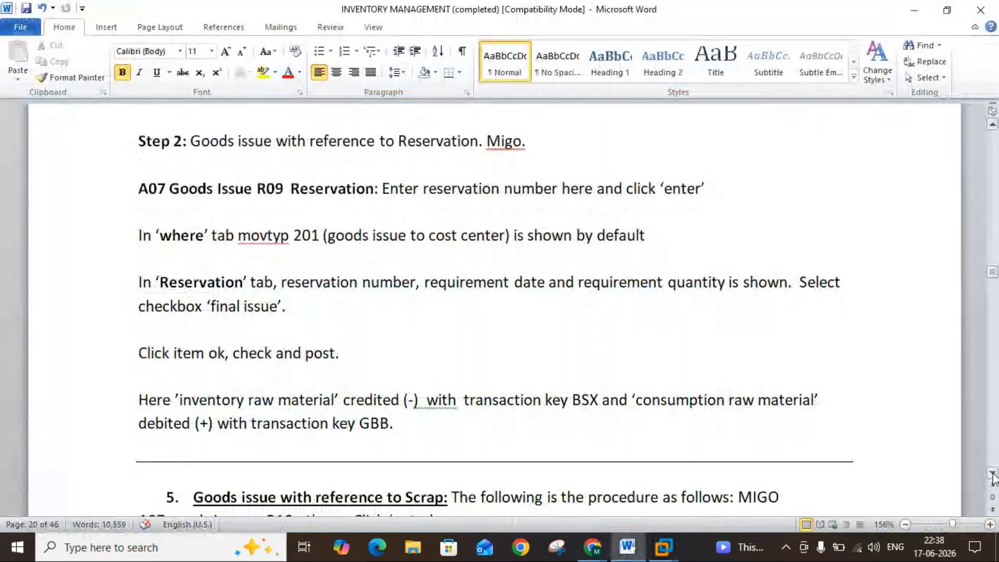
drag(993, 474, 993, 473)
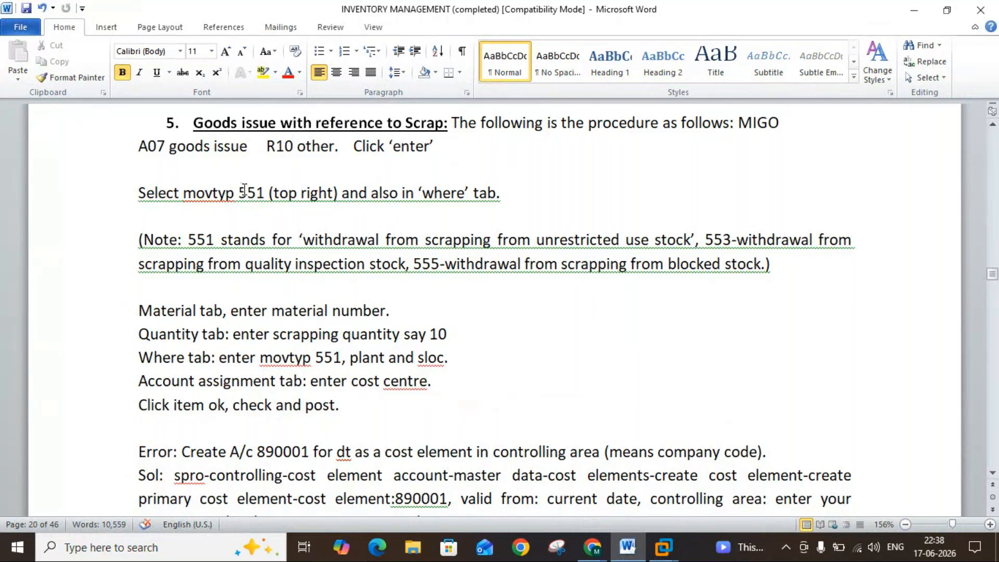
click(661, 551)
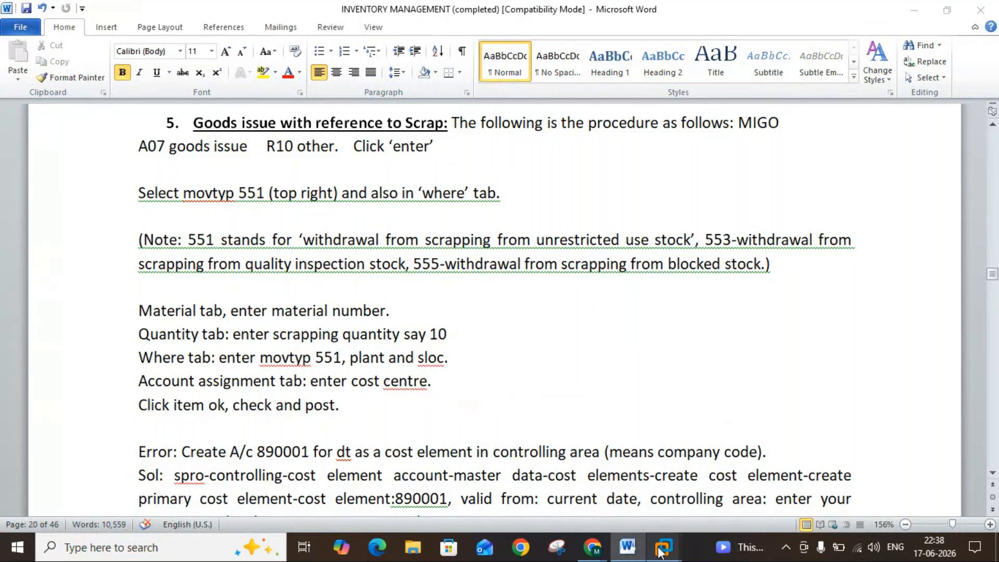
Step: Return to SAP, leave the accounting and material document displays, and restart transaction MIGO
click(703, 473)
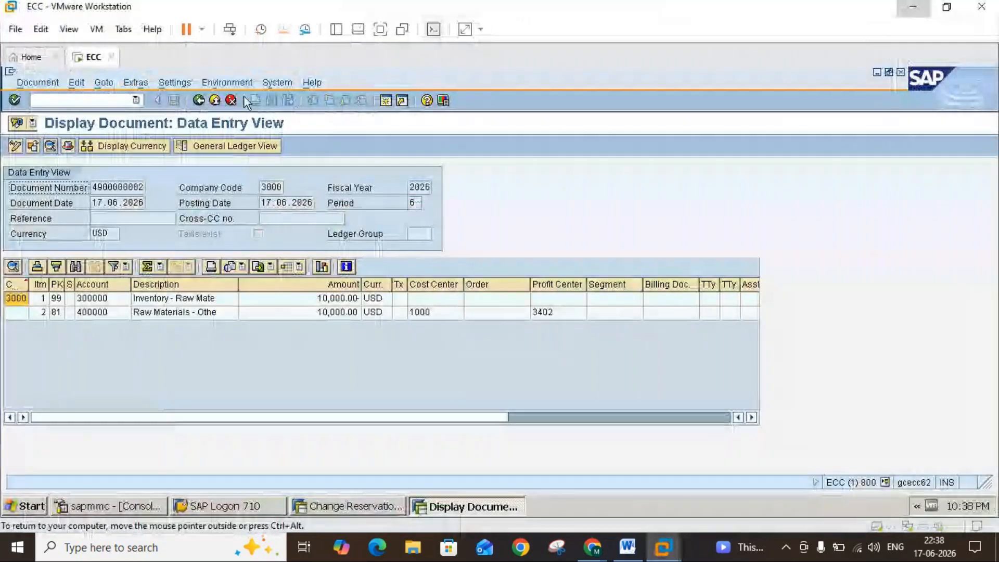
click(215, 100)
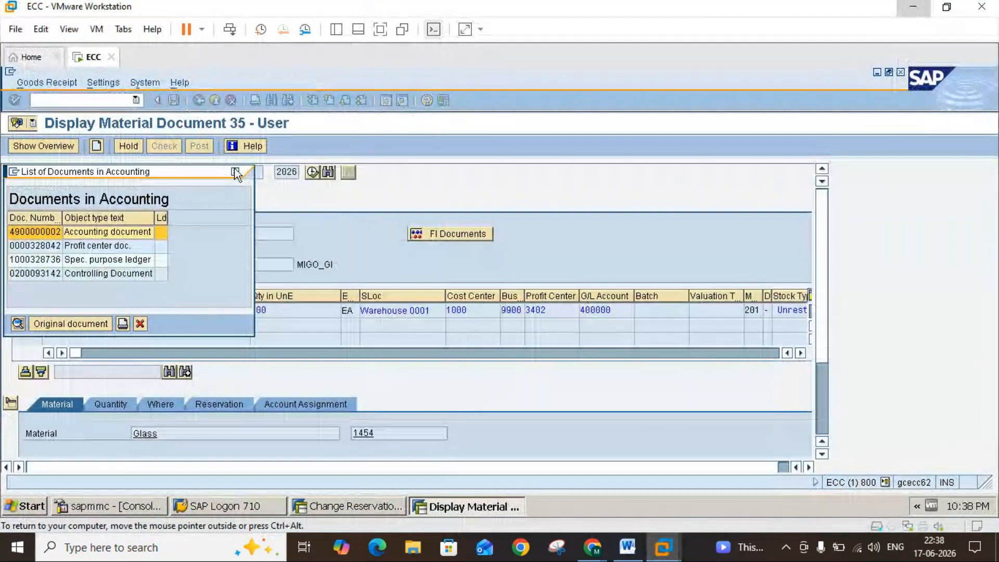
click(235, 172)
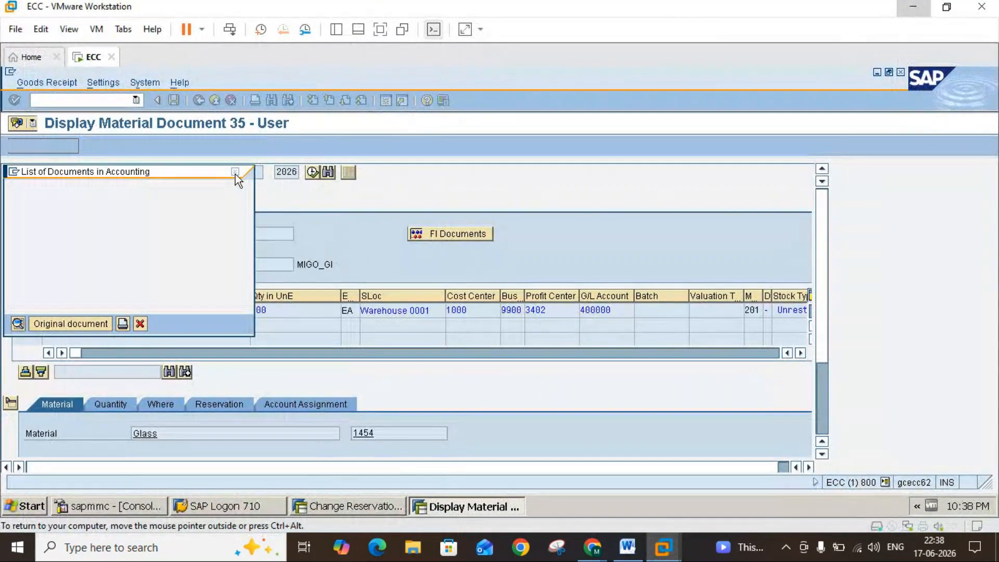
click(211, 103)
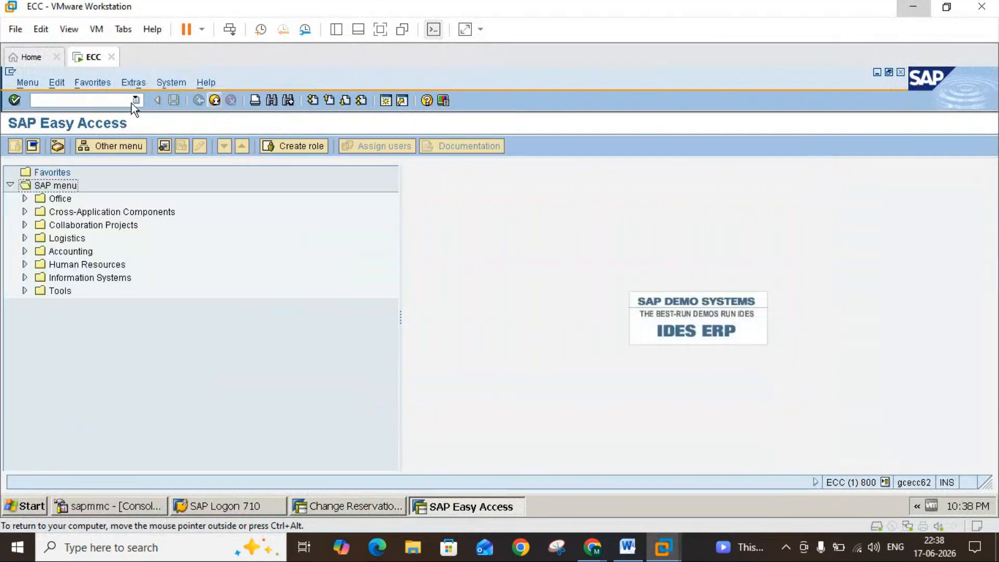
click(106, 98)
text(migo)
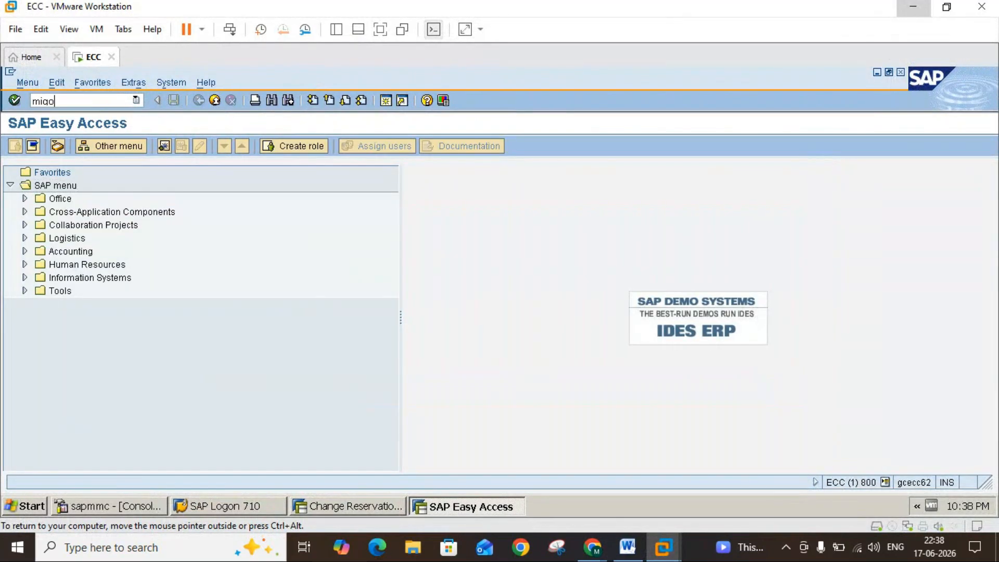
key(Return)
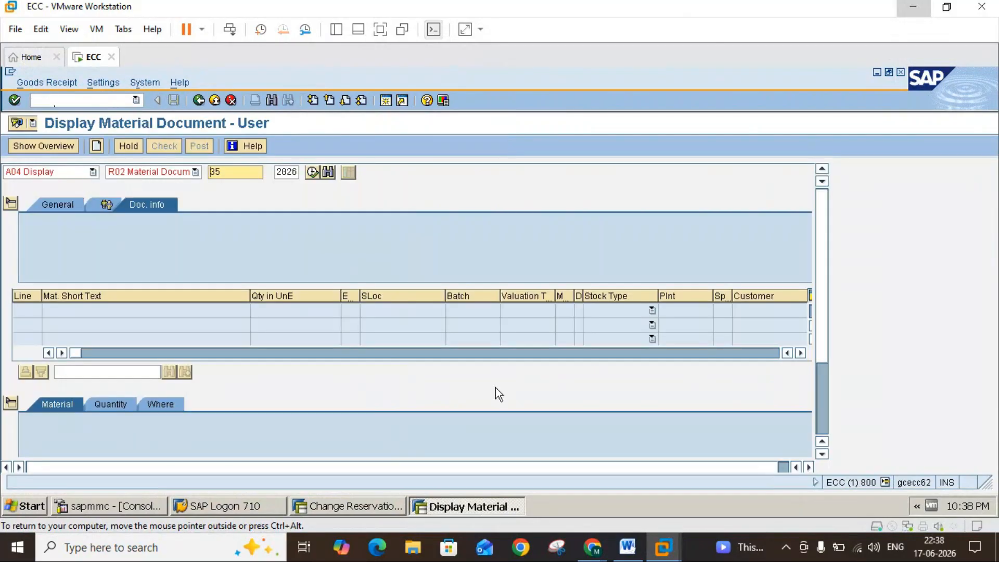
Step: Consult the Word scrap notes and set the MIGO transaction to A07 Goods Issue with reference R10 Other
click(626, 547)
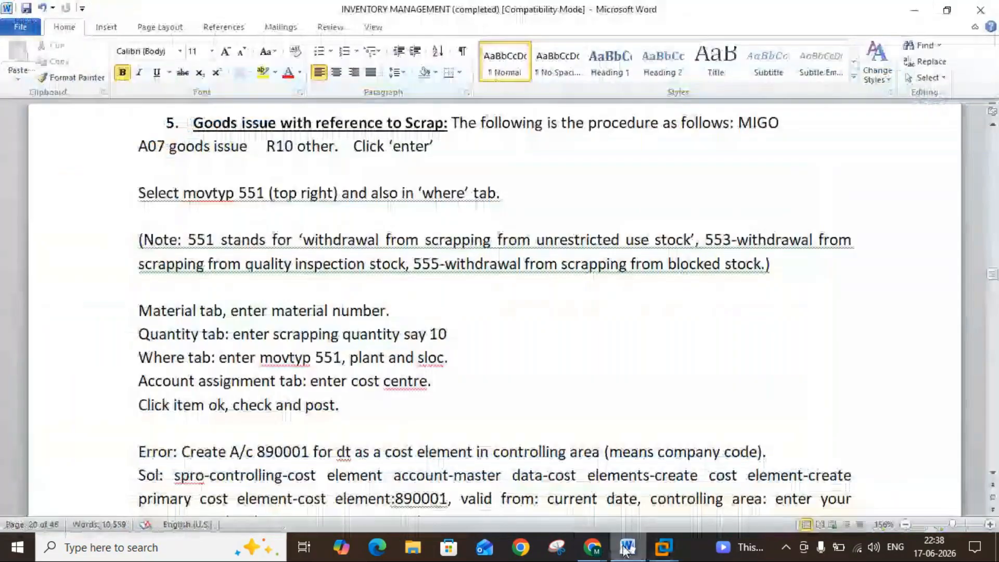
click(626, 548)
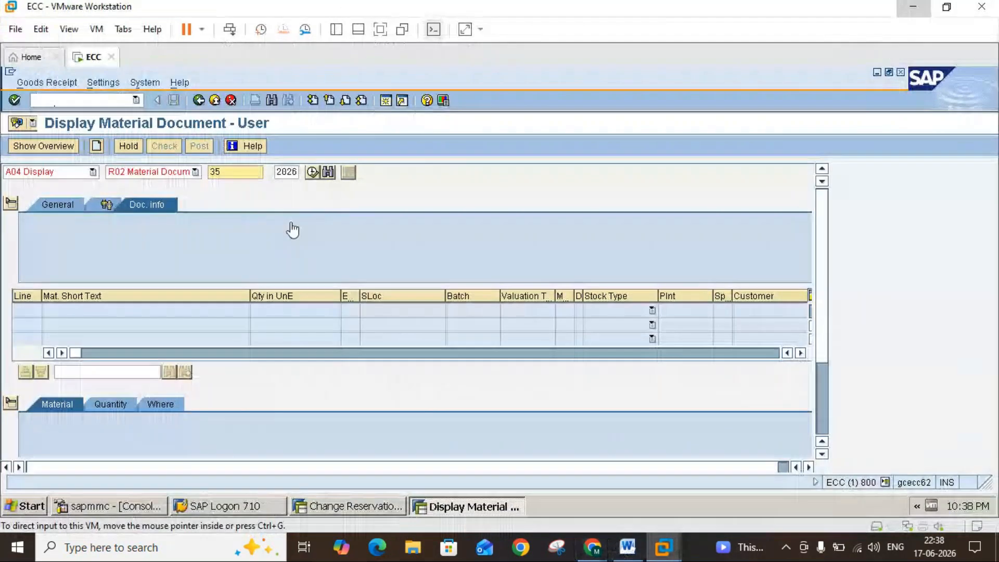
click(176, 170)
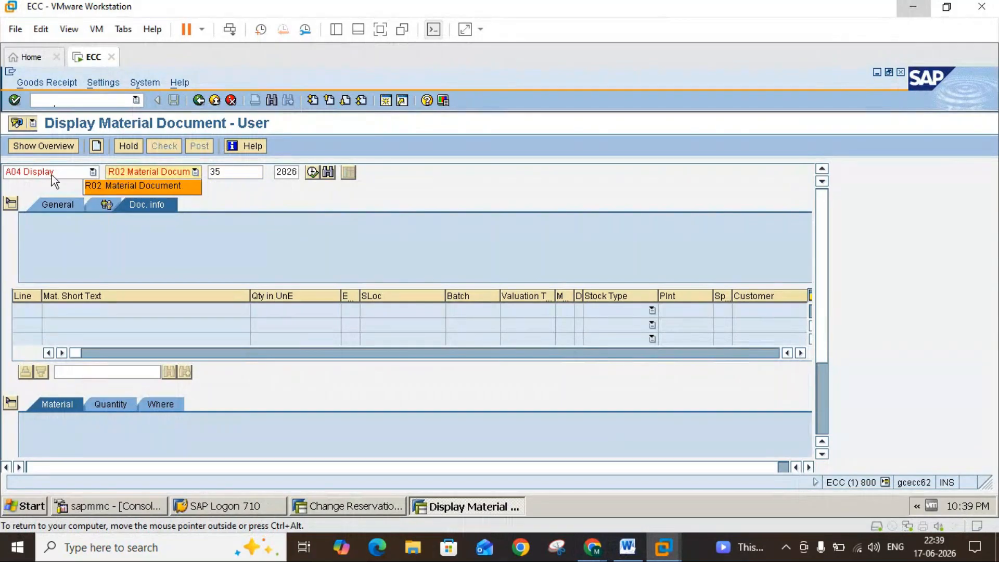
click(85, 173)
click(86, 173)
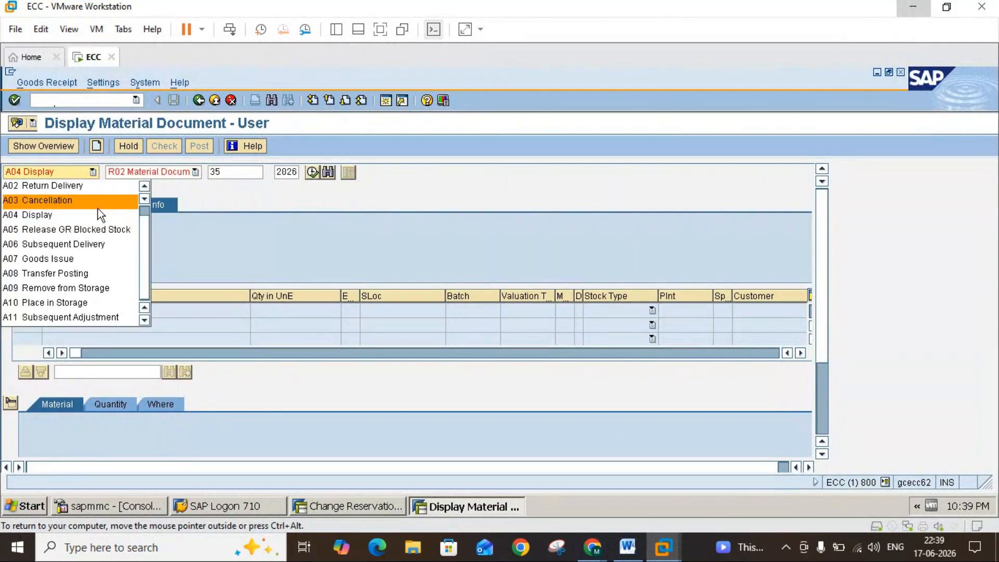
click(71, 259)
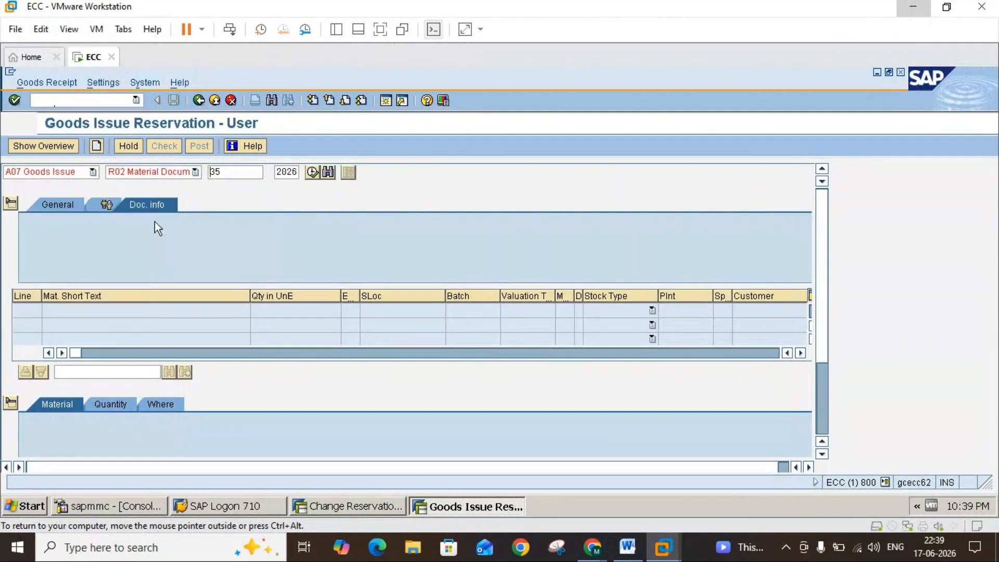
click(189, 179)
click(127, 240)
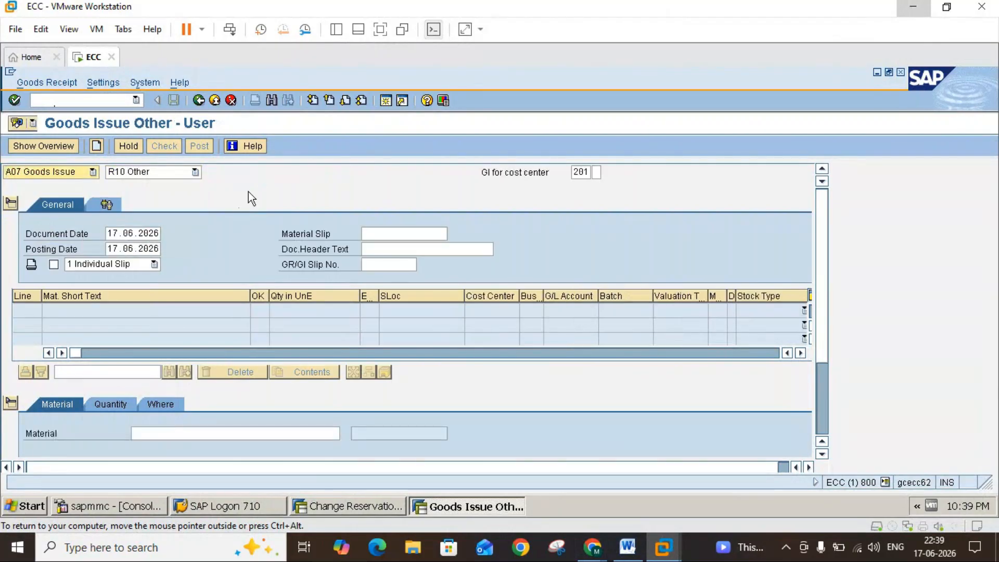
Step: Review the movement type notes in Word and enter material 1454 for the goods issue in MIGO
click(627, 547)
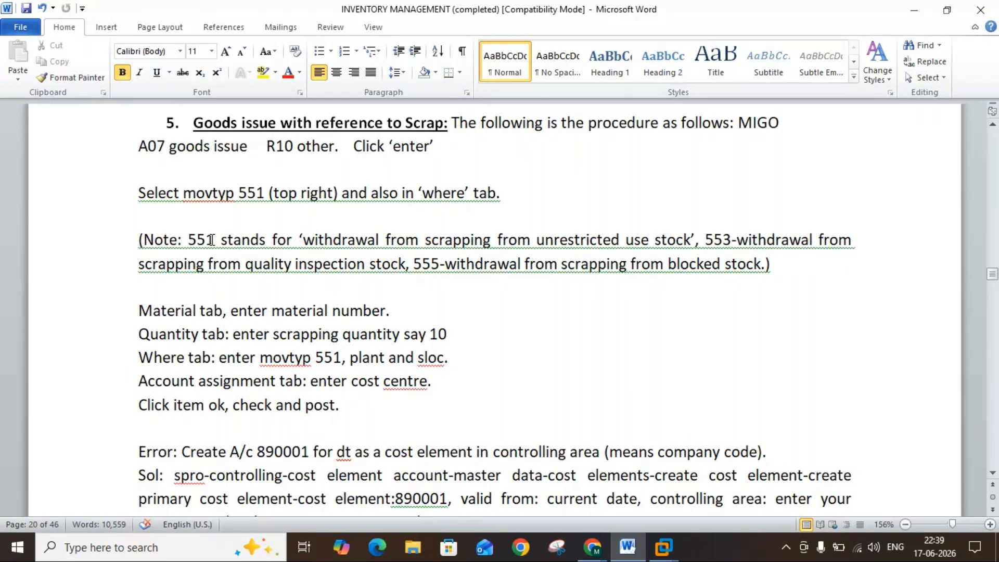
click(616, 551)
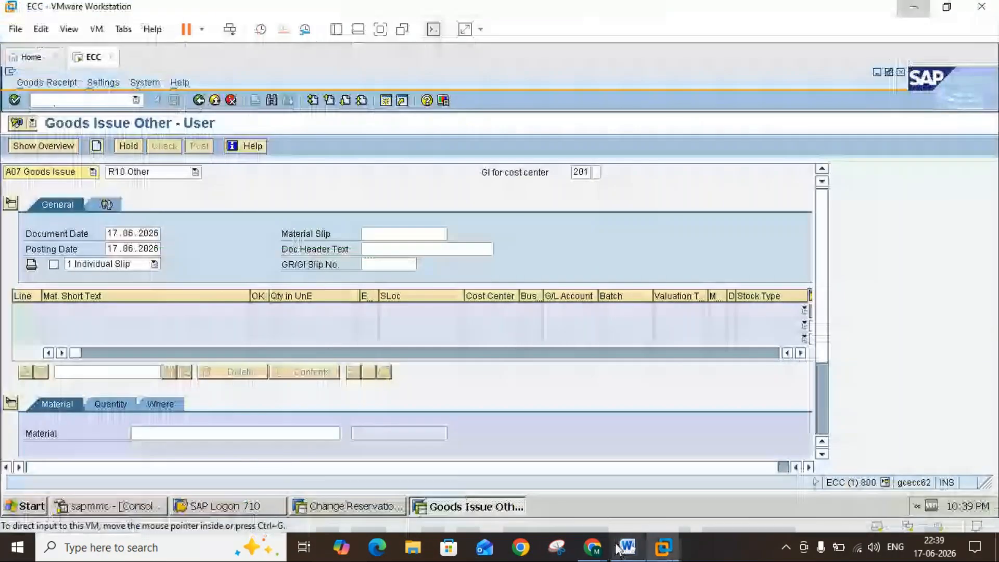
click(159, 429)
text(1454)
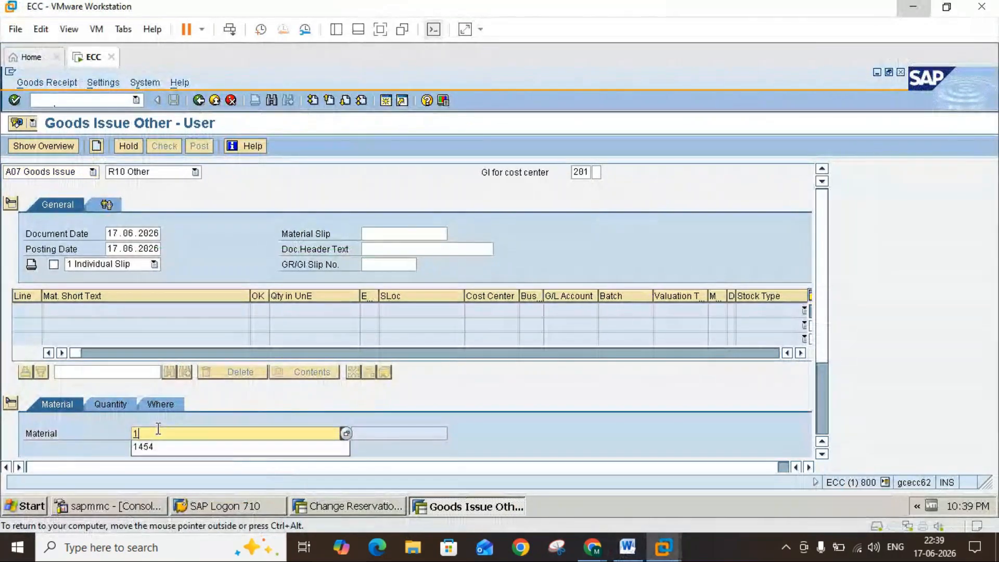
key(Return)
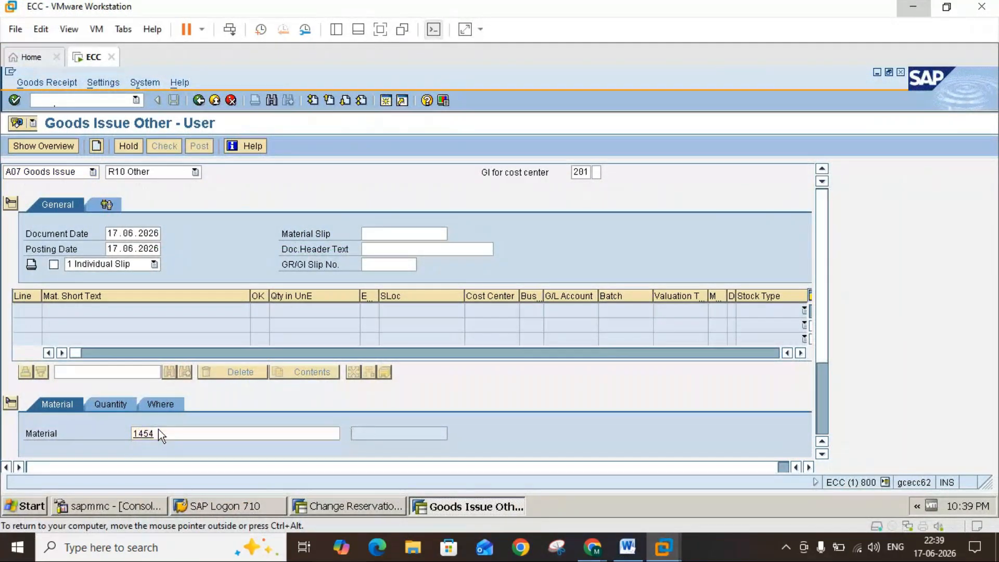
Step: Check the scrapping quantity in the Word notes and set the Glass line's quantity in unit of entry to 10
click(114, 405)
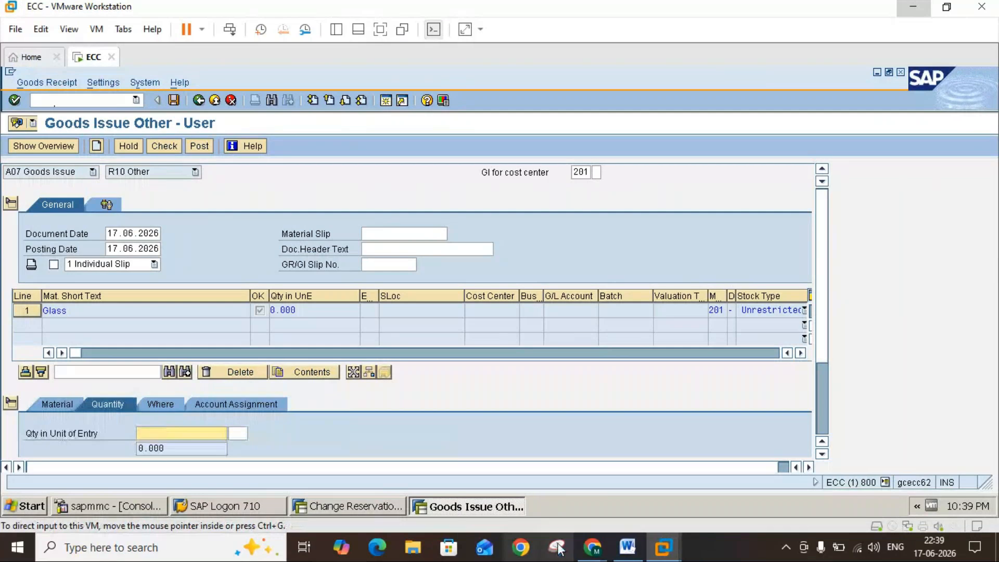
click(628, 547)
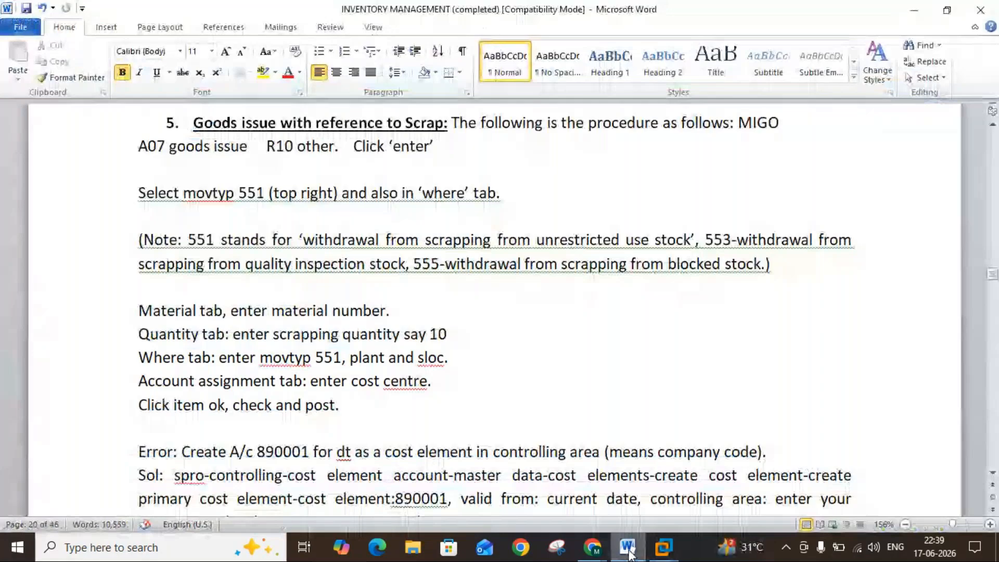
click(628, 547)
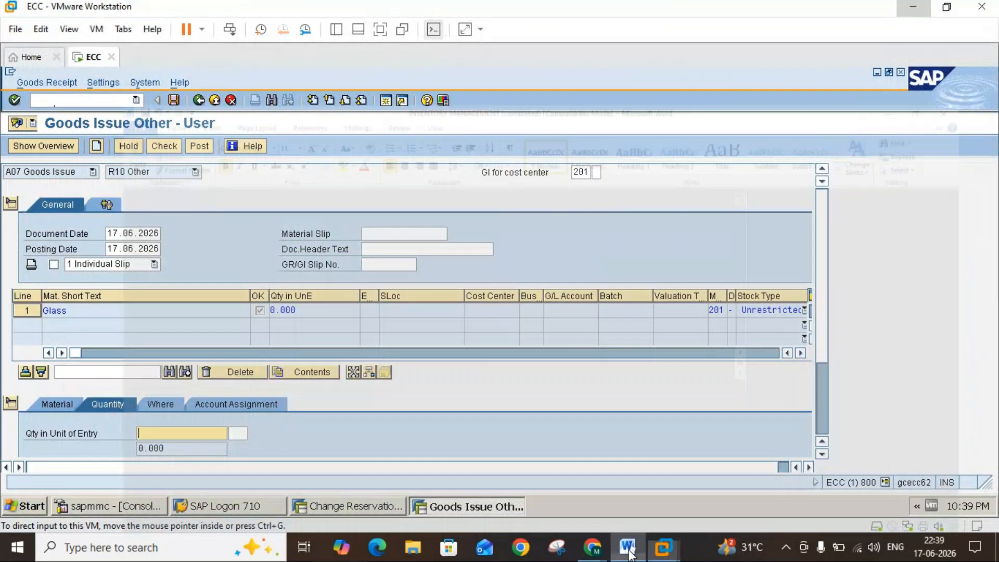
click(628, 547)
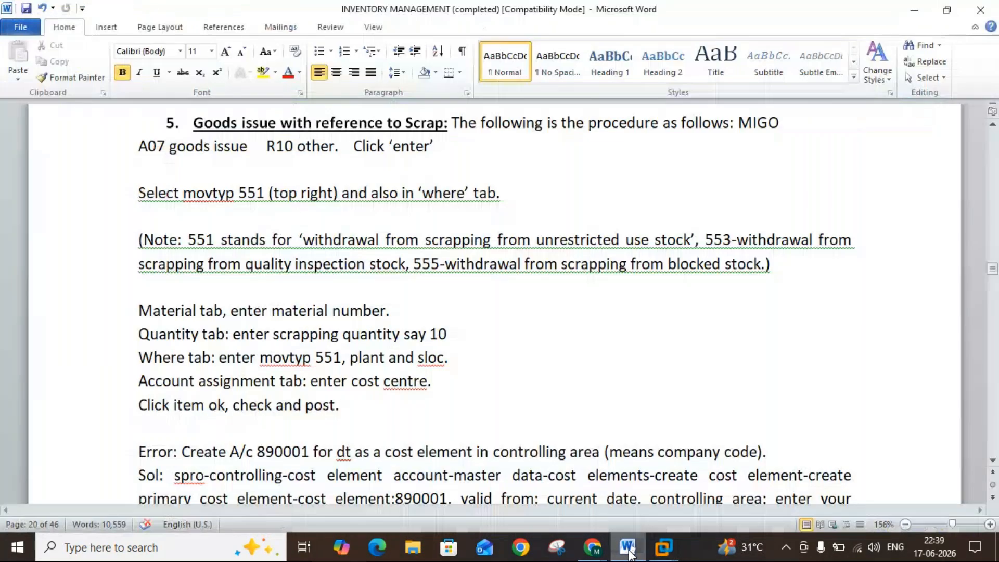
click(628, 555)
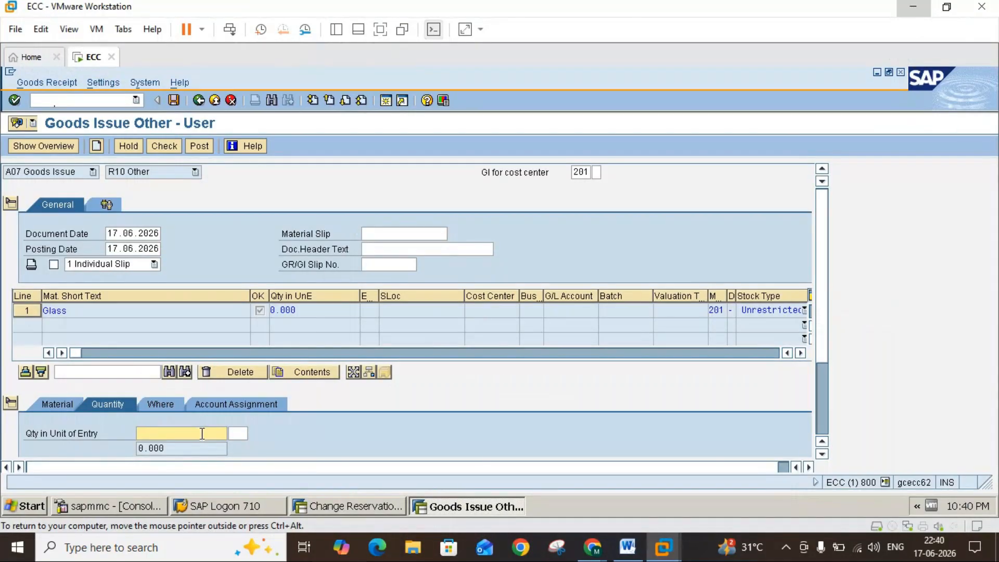
text(10)
key(Return)
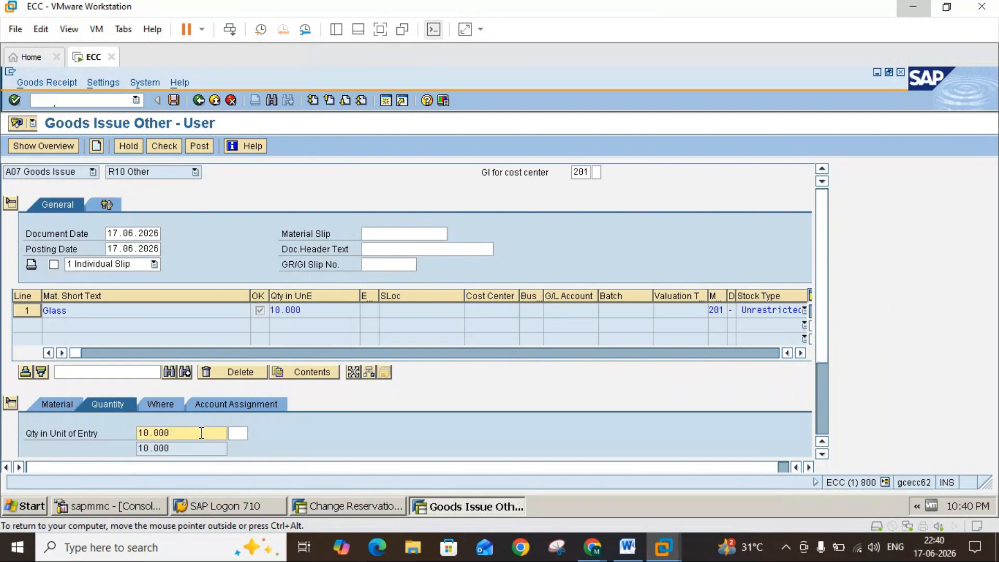
Step: Following the Word notes, set the Glass item's movement type to 551, withdrawal for scrapping from unrestricted-use stock
click(635, 557)
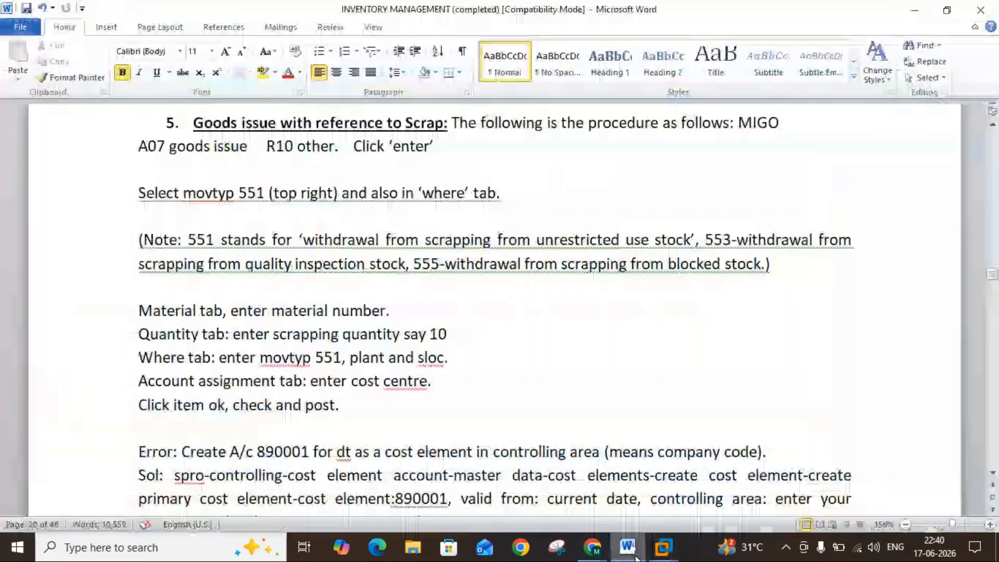
click(636, 557)
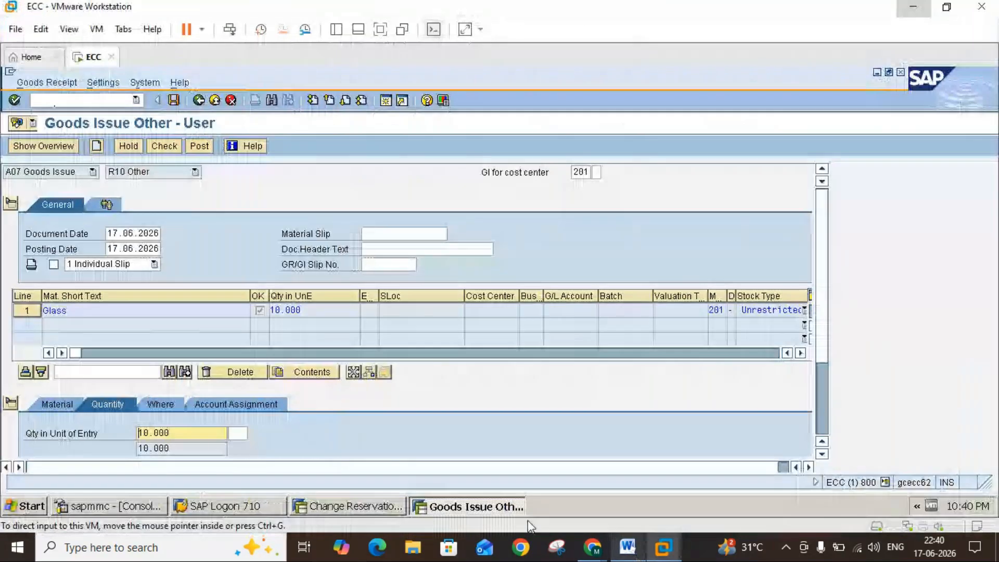
click(170, 404)
click(162, 433)
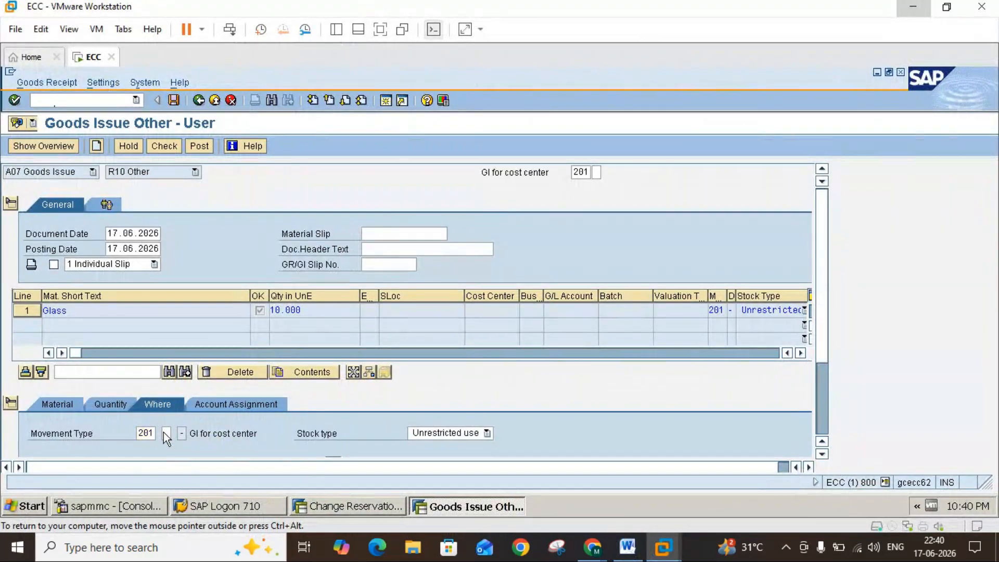
click(628, 547)
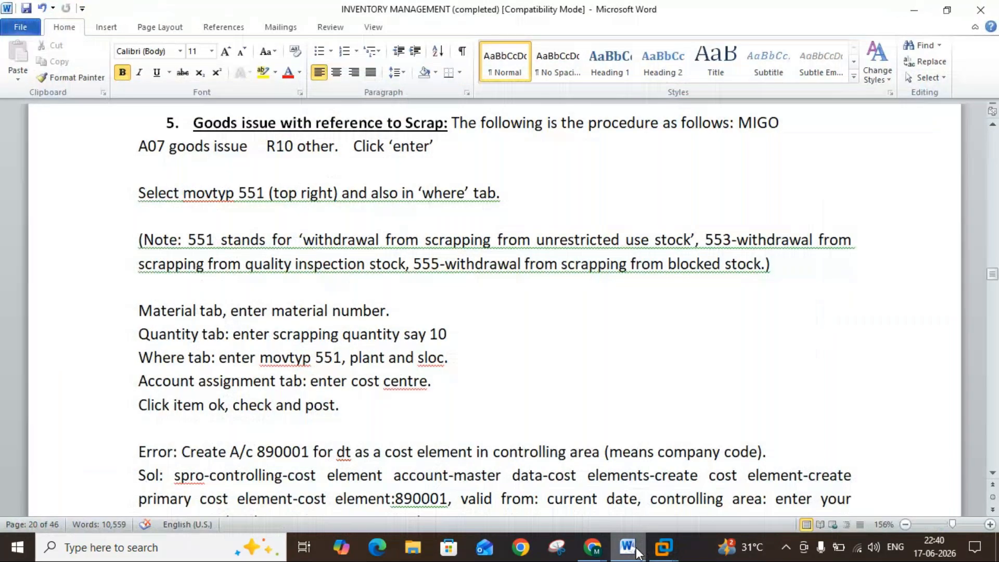
click(637, 549)
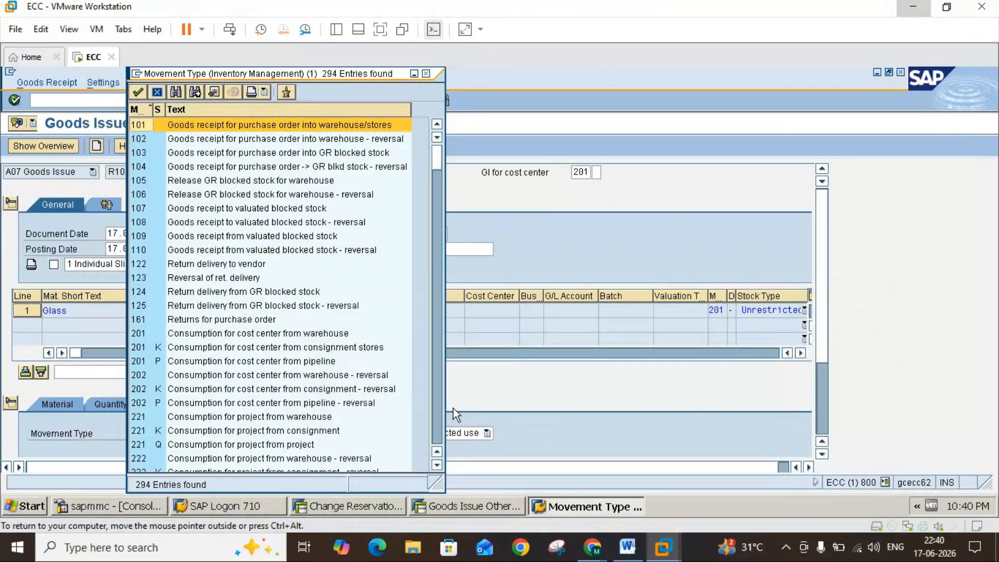
scroll(441, 423, down, 10)
scroll(441, 423, down, 6)
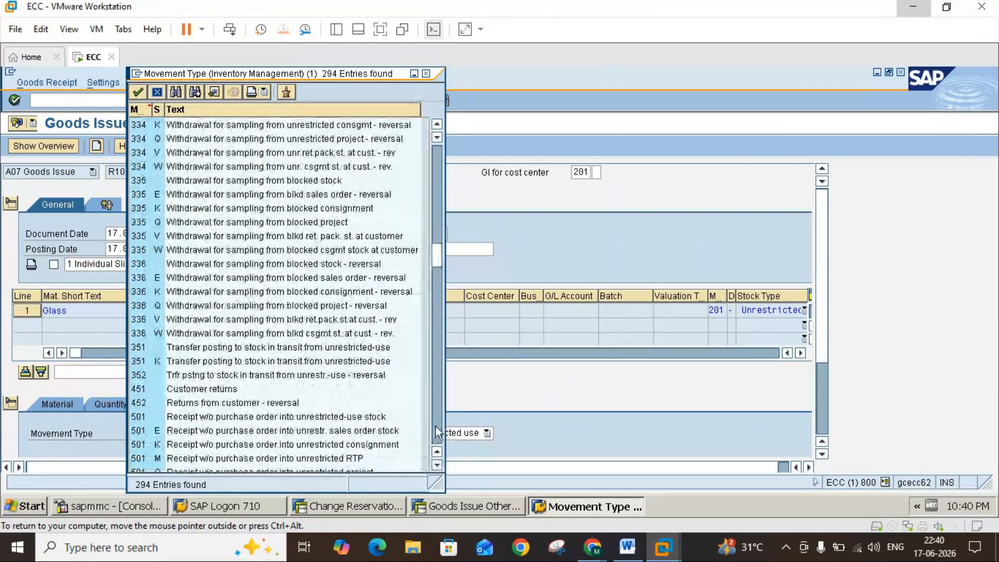
scroll(435, 426, down, 10)
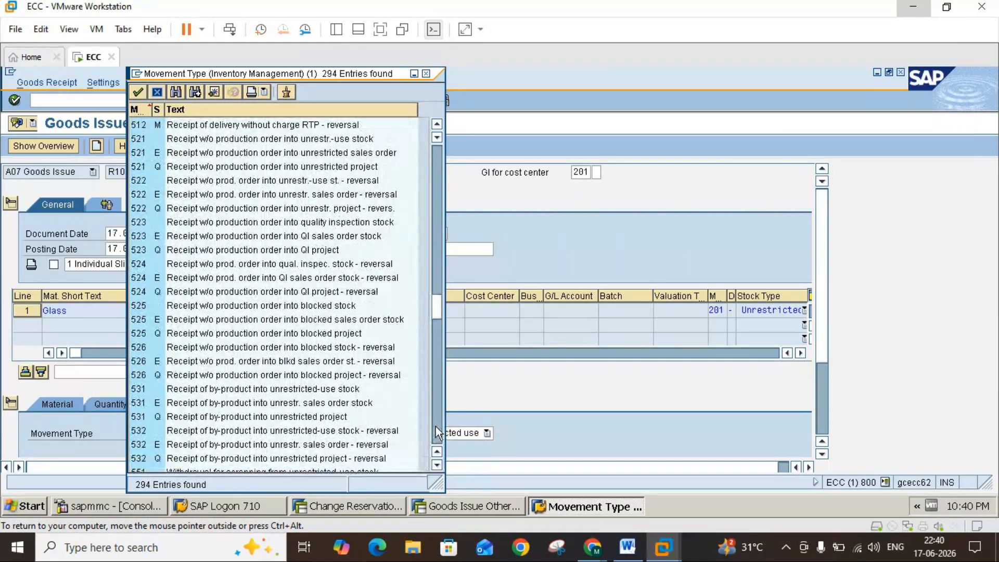
click(435, 427)
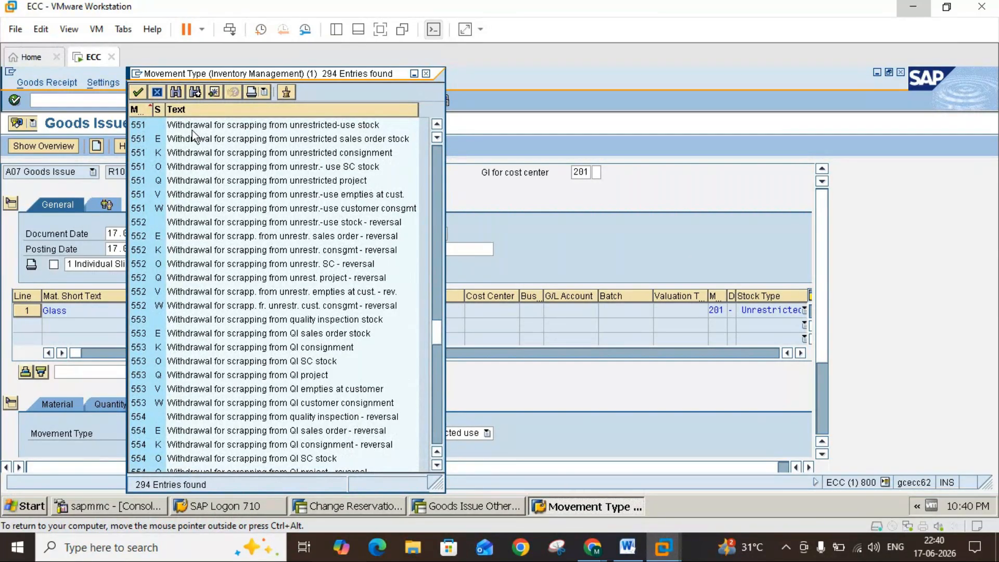
double_click(151, 127)
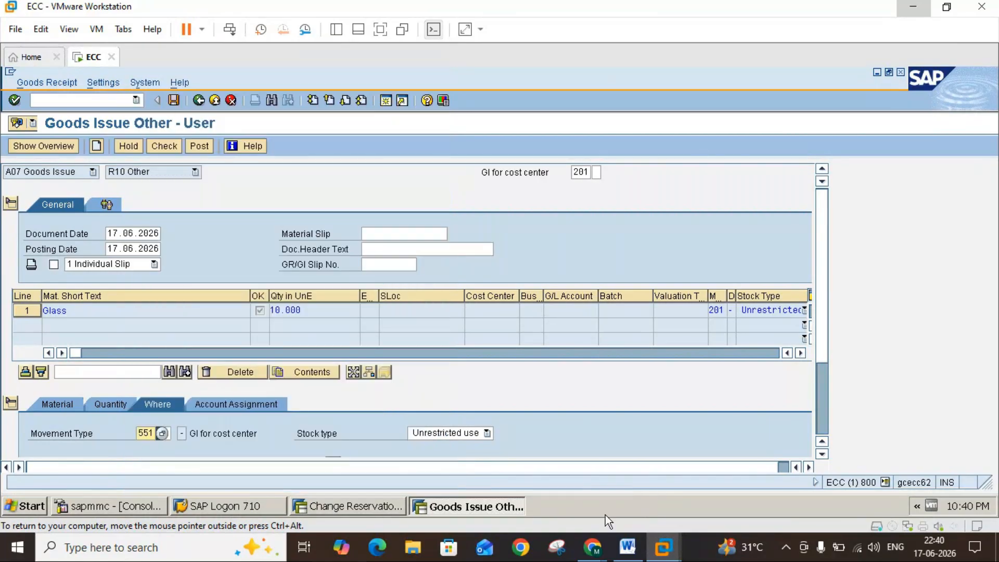
click(637, 557)
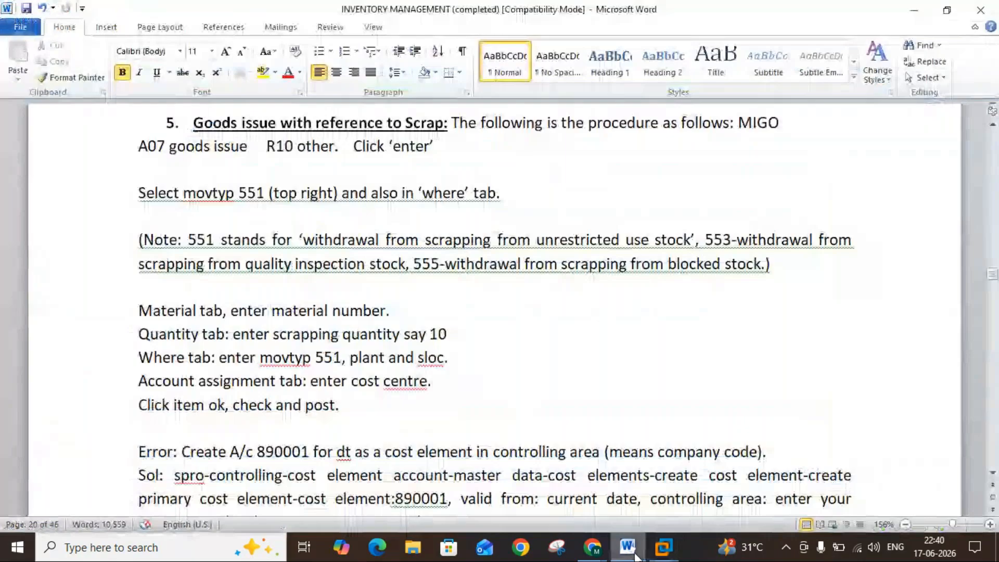
Step: Assign cost center 1000 to the Glass item in the MIGO scrap goods issue
click(636, 556)
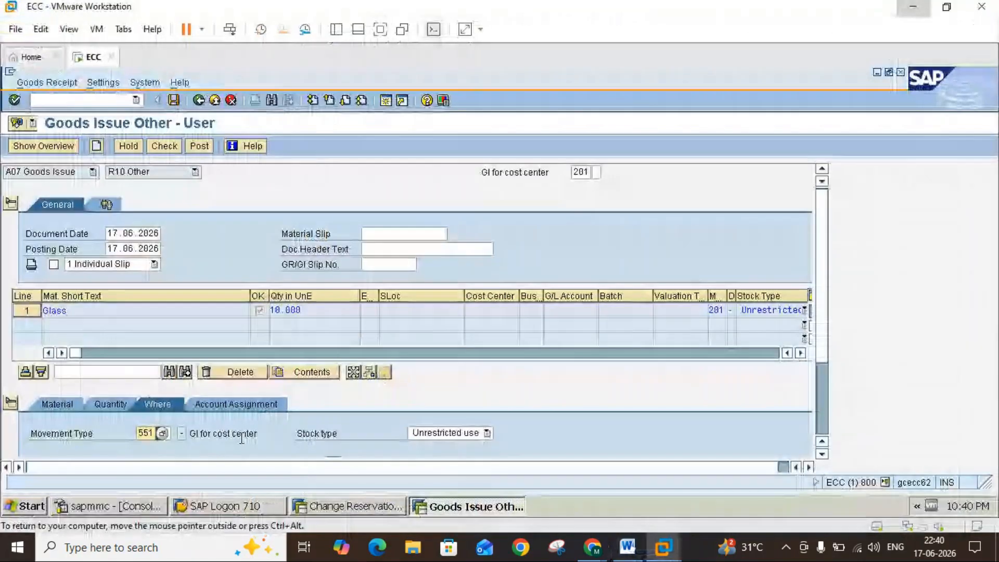
click(226, 401)
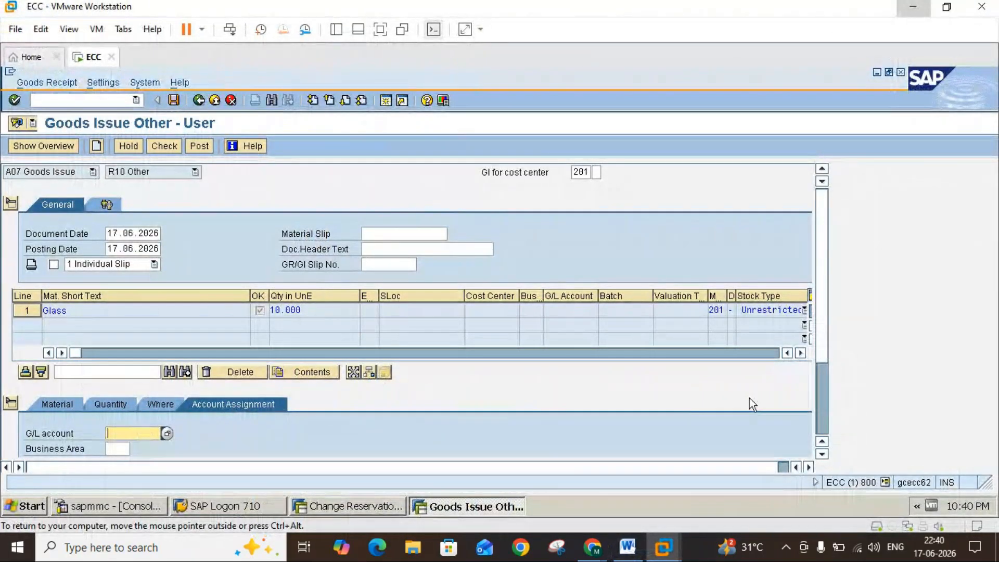
click(821, 456)
click(820, 456)
click(821, 456)
click(820, 456)
click(821, 456)
click(820, 456)
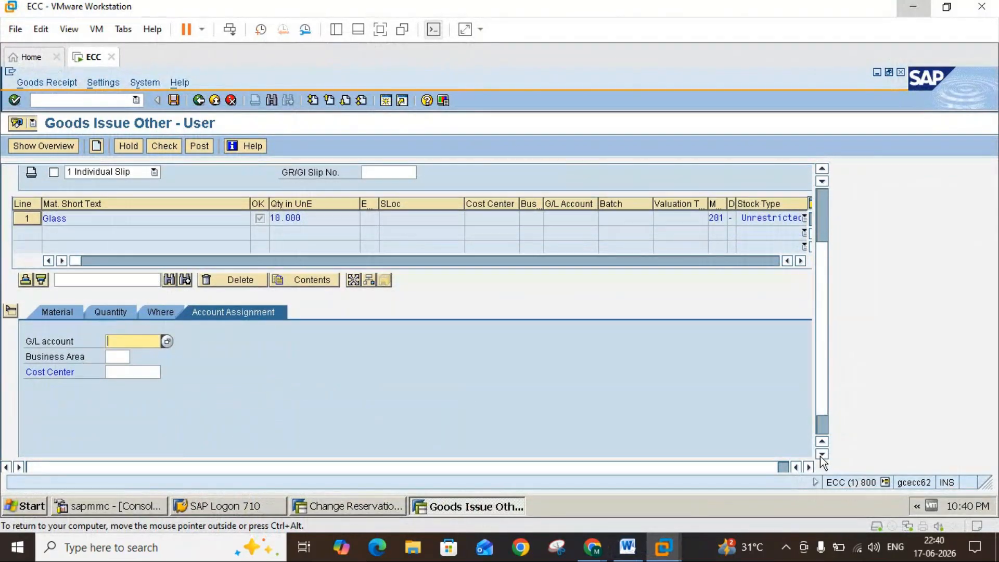
click(144, 371)
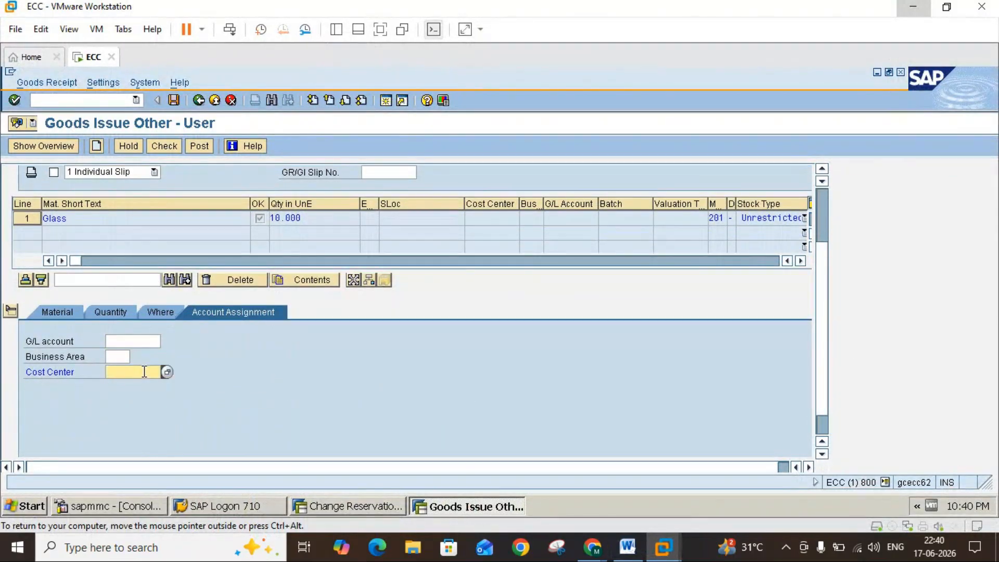
text(1000)
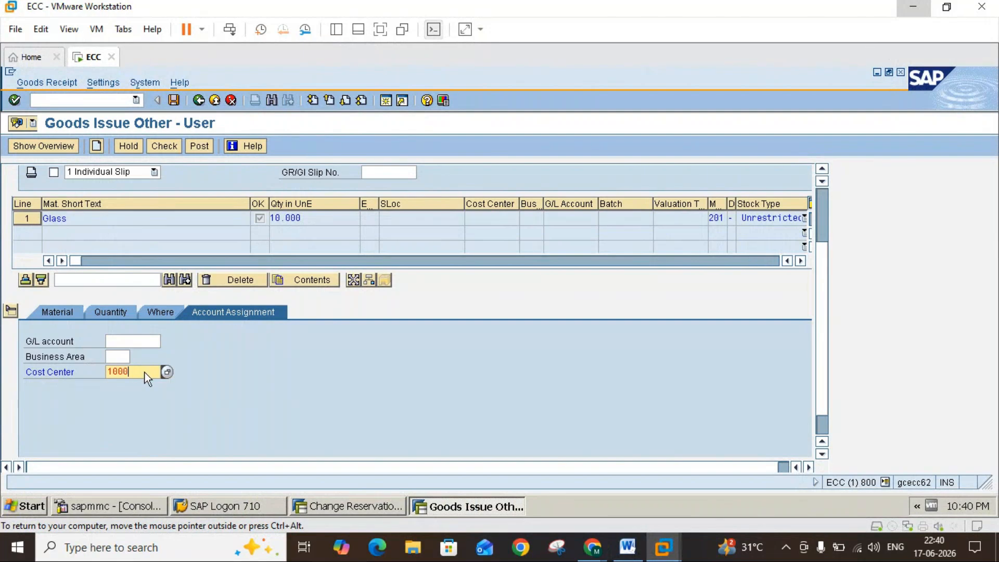
key(Return)
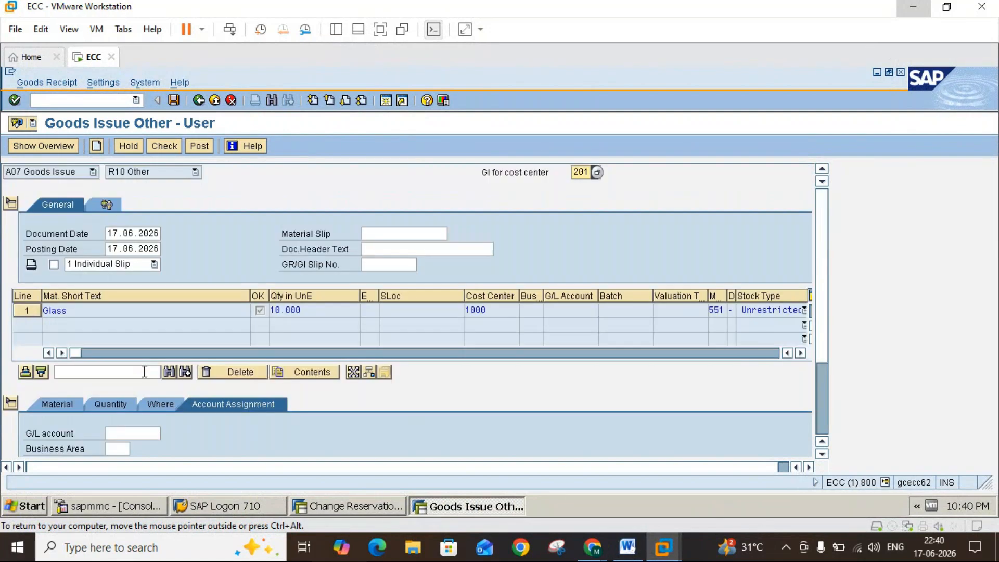
scroll(820, 423, down, 3)
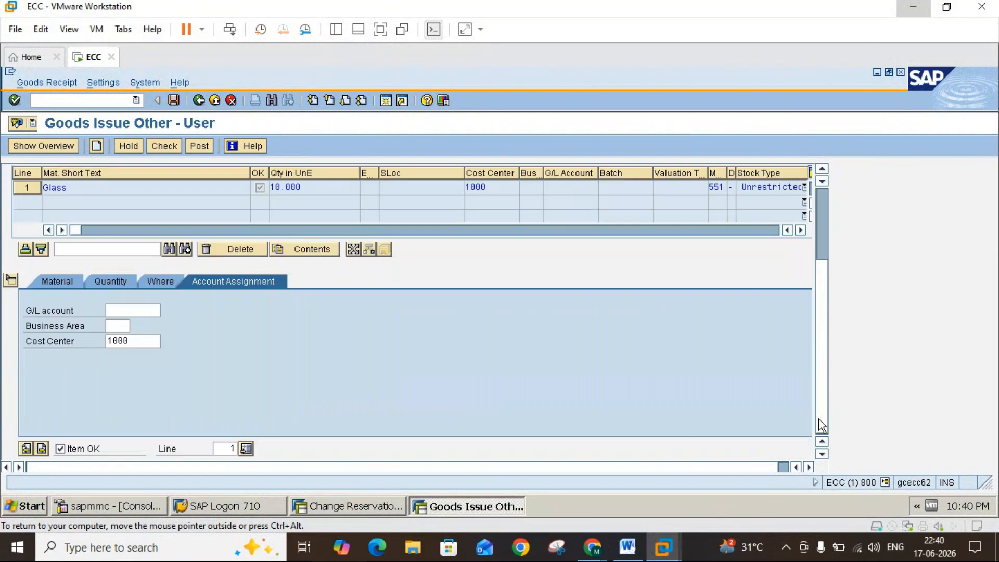
Step: Consult the Word scrap notes on the item OK, check and post steps and the cost element 890001 error solution
click(627, 547)
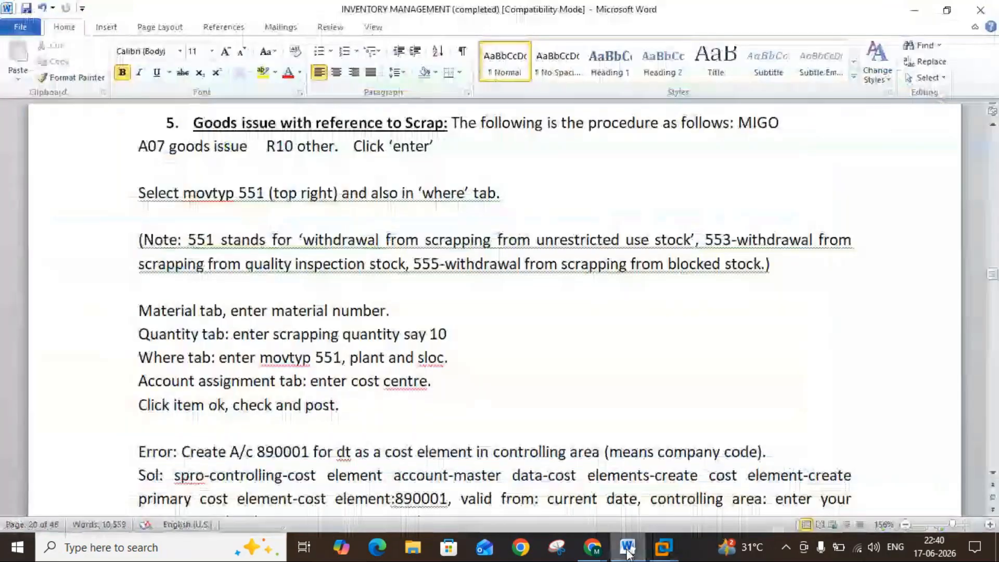
click(628, 550)
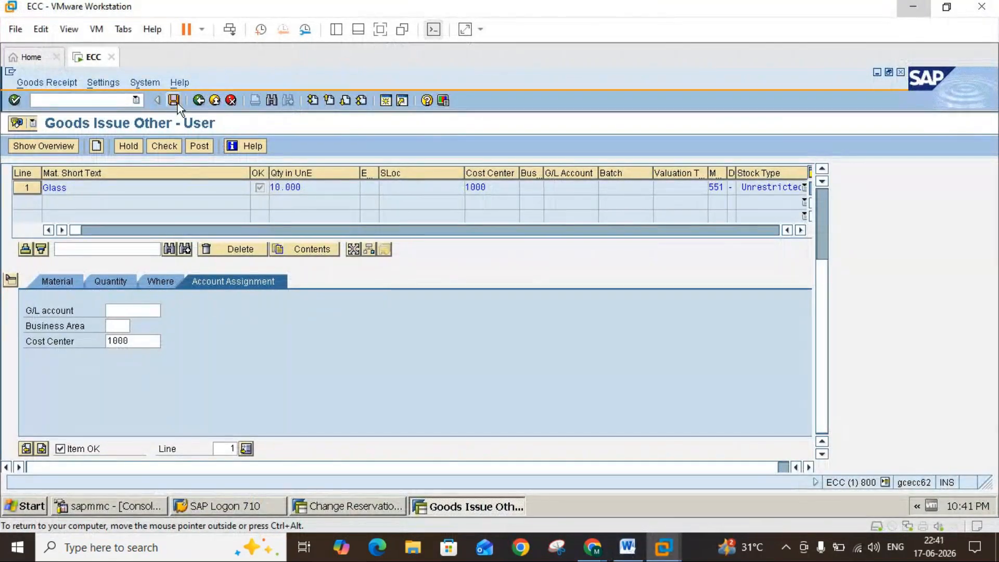
click(631, 553)
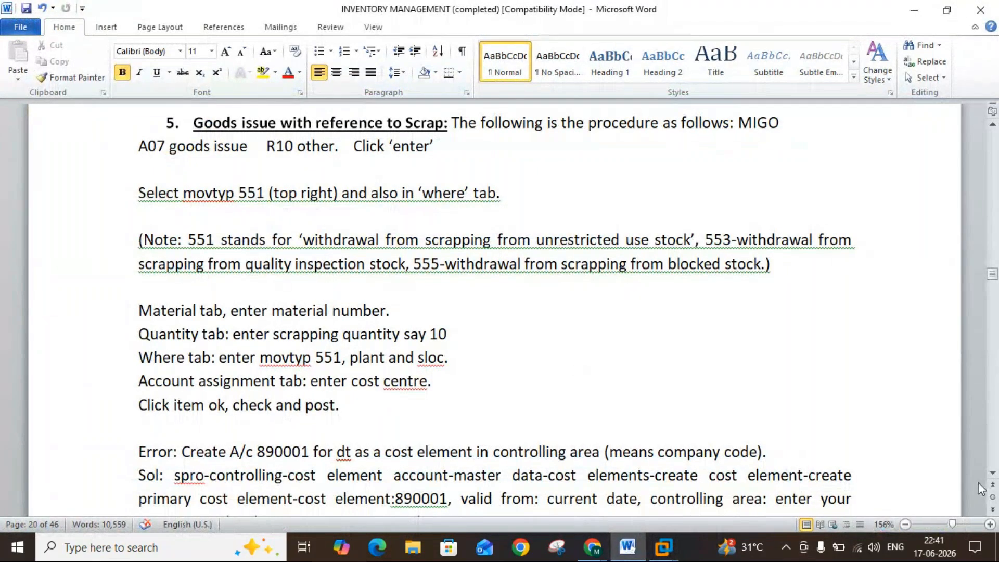
click(993, 473)
click(993, 473)
click(993, 473)
scroll(994, 476, down, 3)
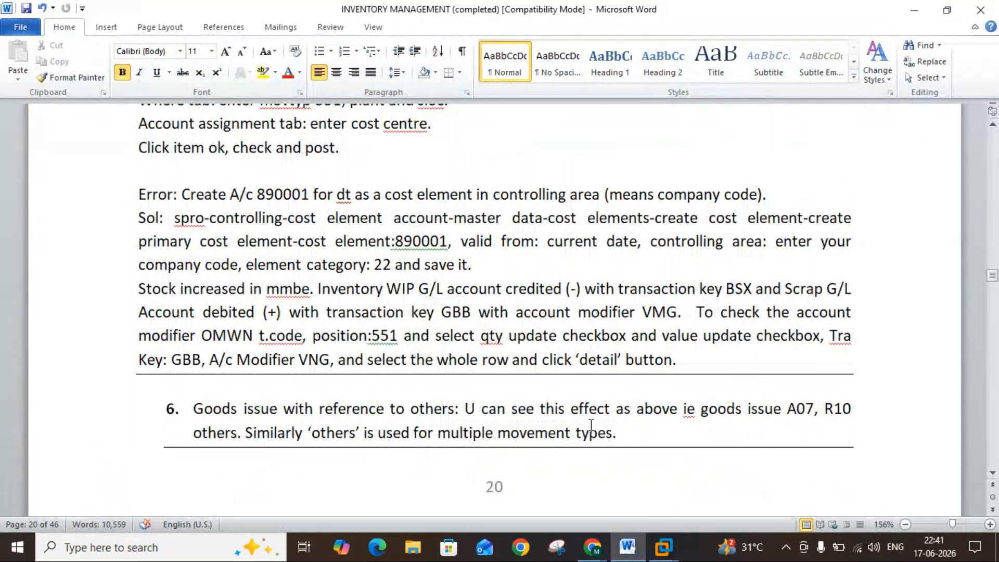
click(627, 548)
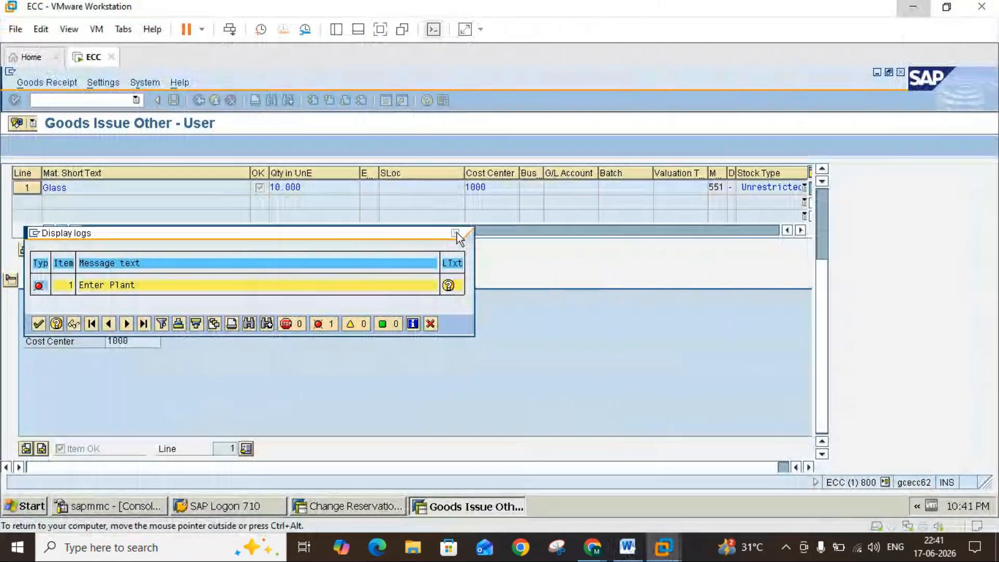
Step: Close the message log in MIGO and set the Glass item's plant to 3000 and storage location to 0001
click(456, 233)
click(155, 284)
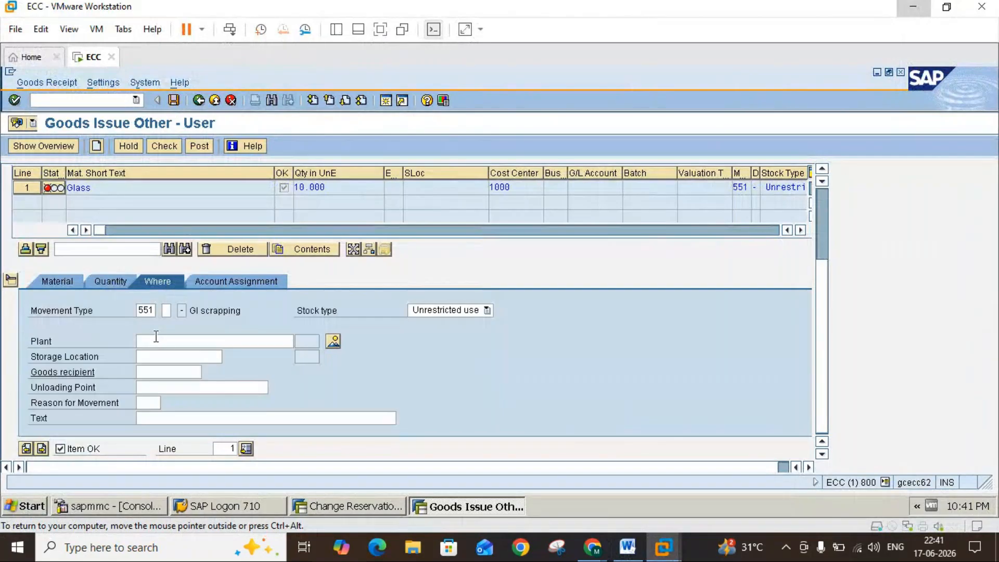
click(156, 339)
text(3000)
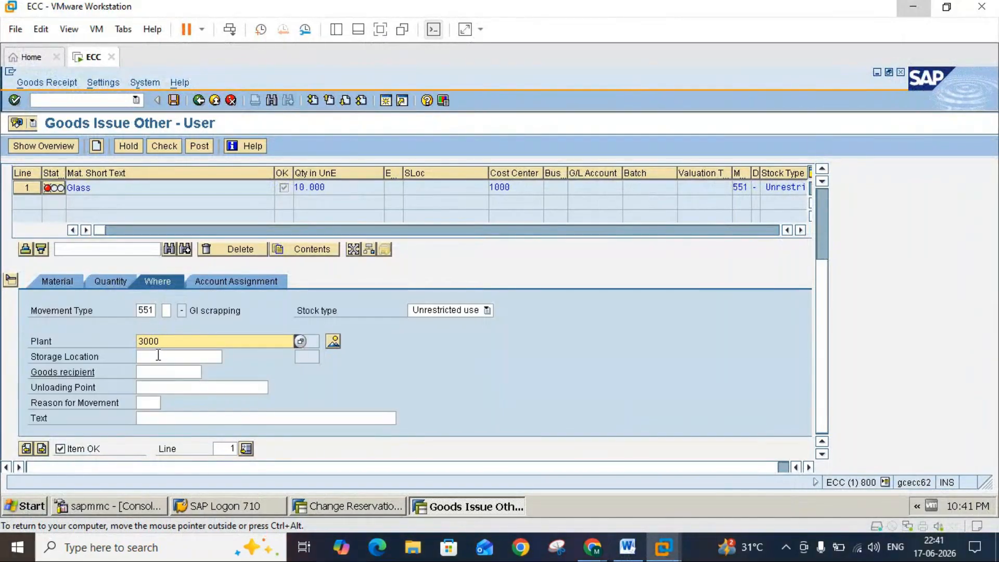
click(158, 355)
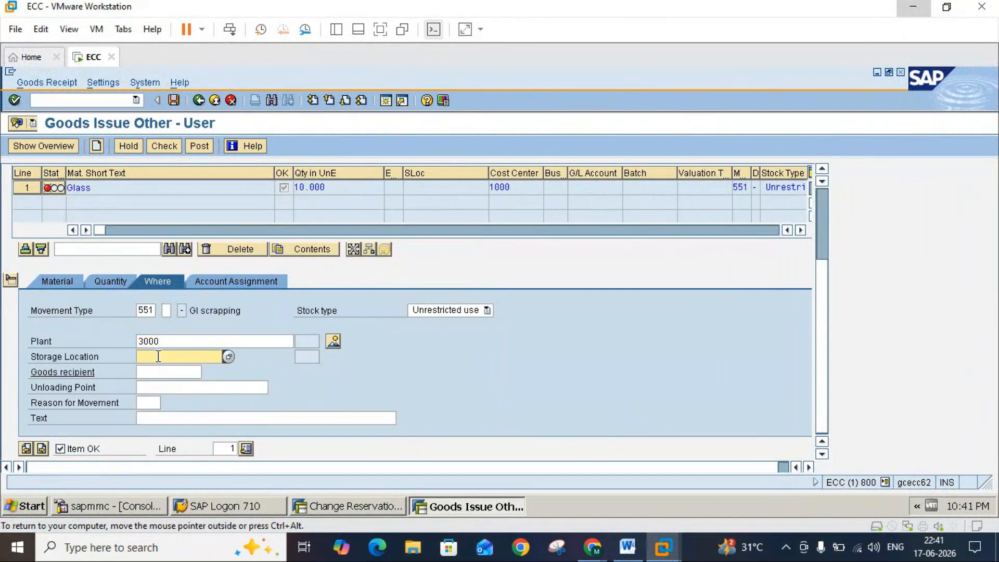
text(0001)
key(Return)
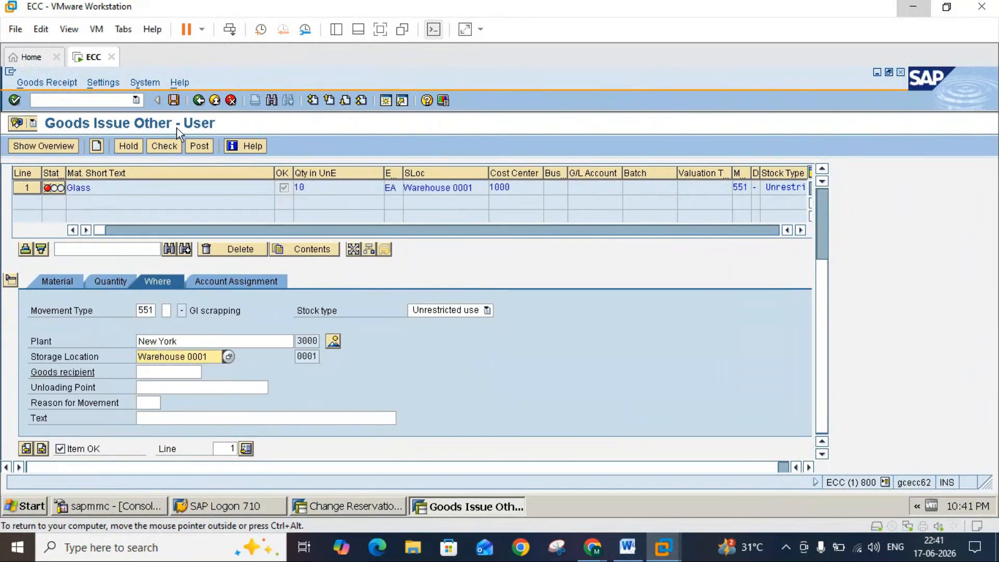
Step: Post the scrap goods issue and check the Word notes on its stock and G/L account effects
click(173, 100)
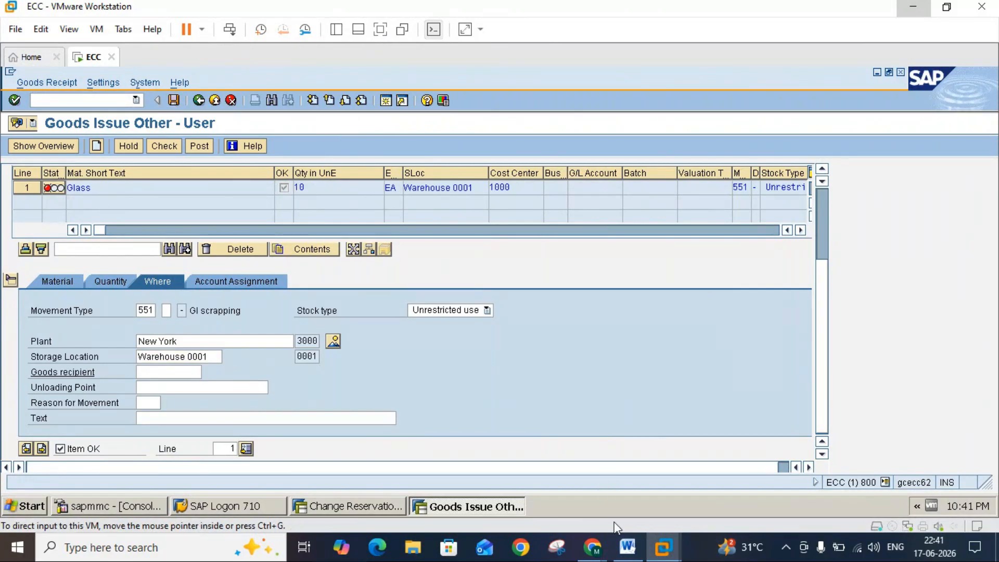
click(632, 552)
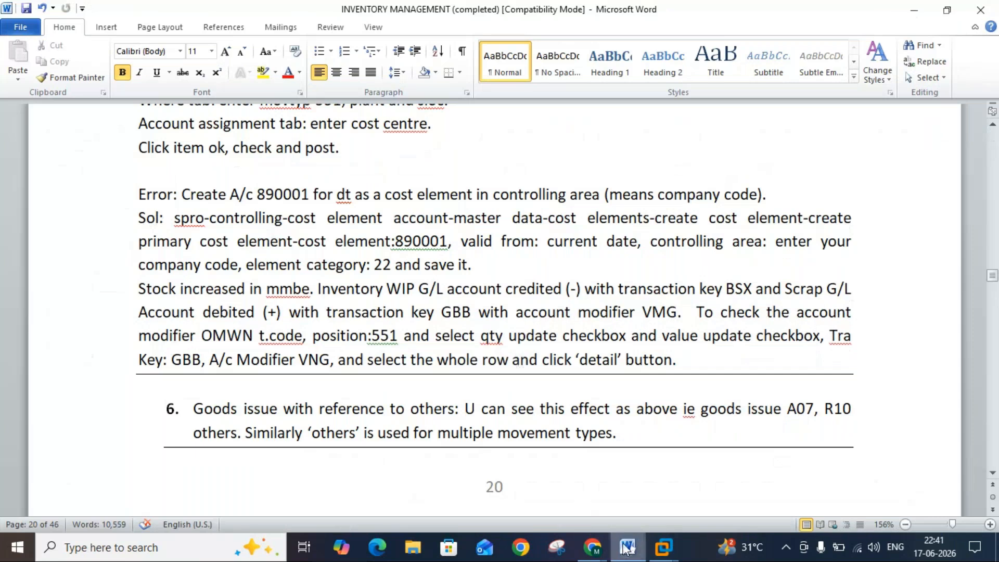
click(627, 548)
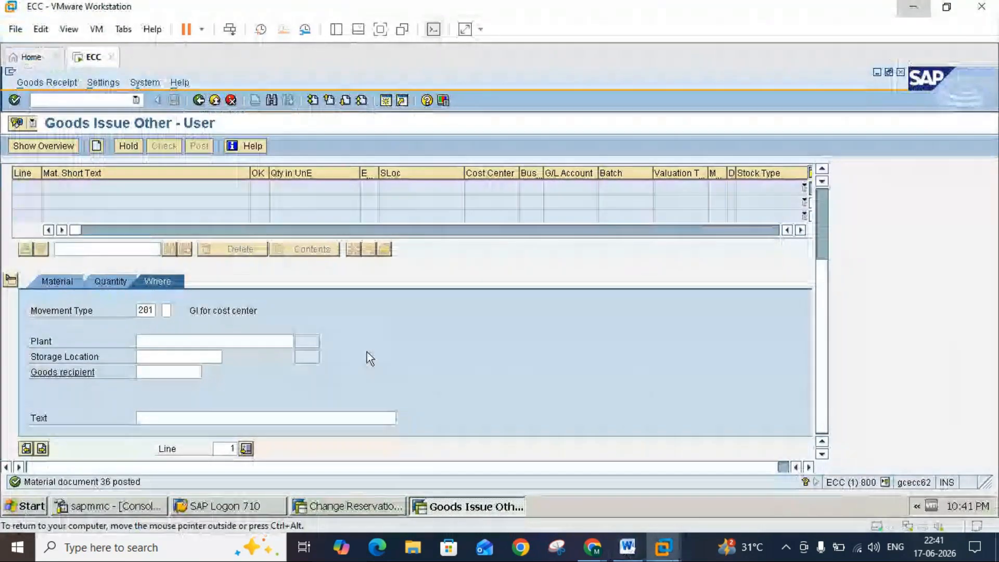
click(624, 551)
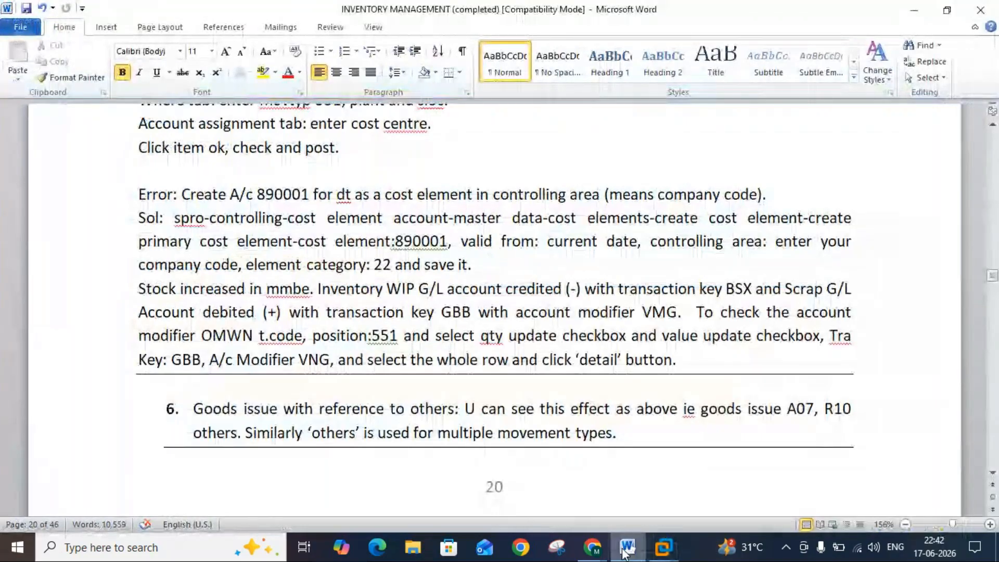
click(626, 553)
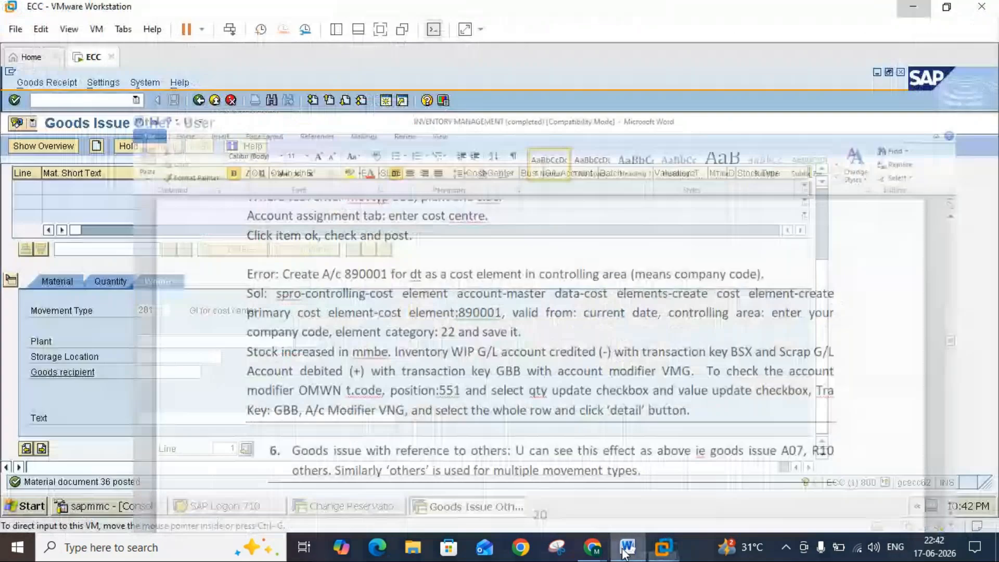
Step: Run the MMBE stock overview from the Change Reservation session for material 1454, plant 3000, storage location 0001, and examine its stock columns
mouse_move(664, 550)
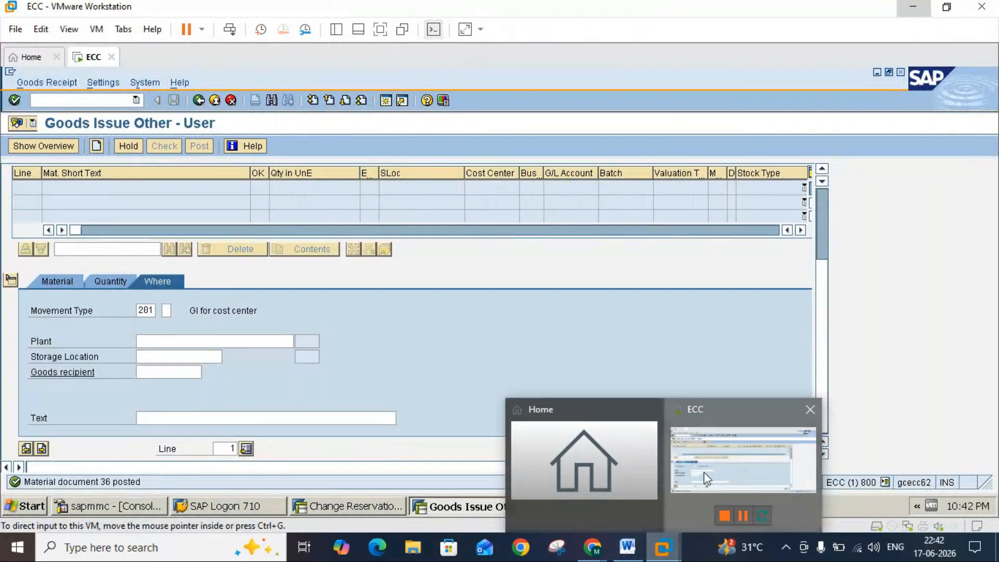
click(358, 511)
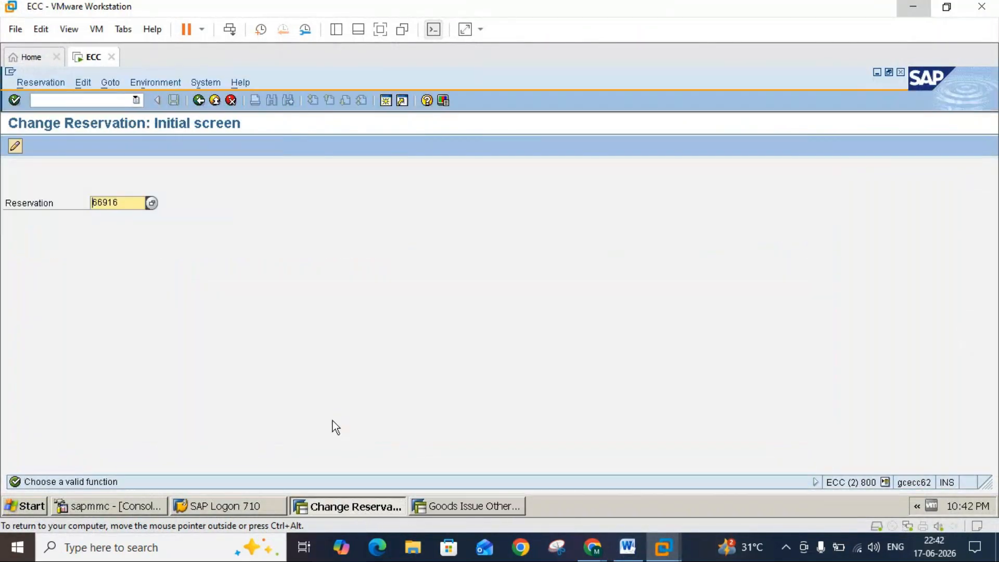
click(214, 102)
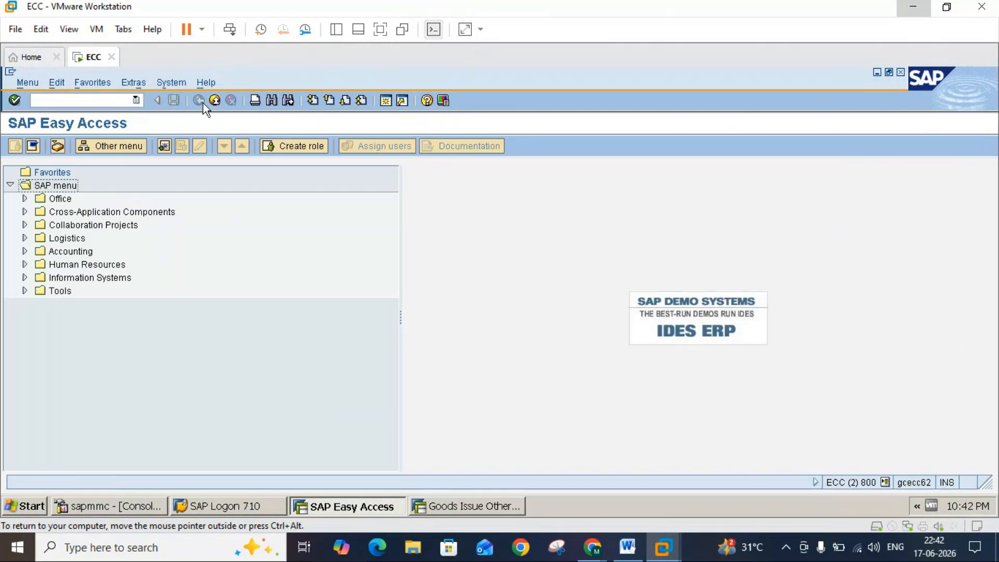
click(103, 100)
text(mmbe)
key(Return)
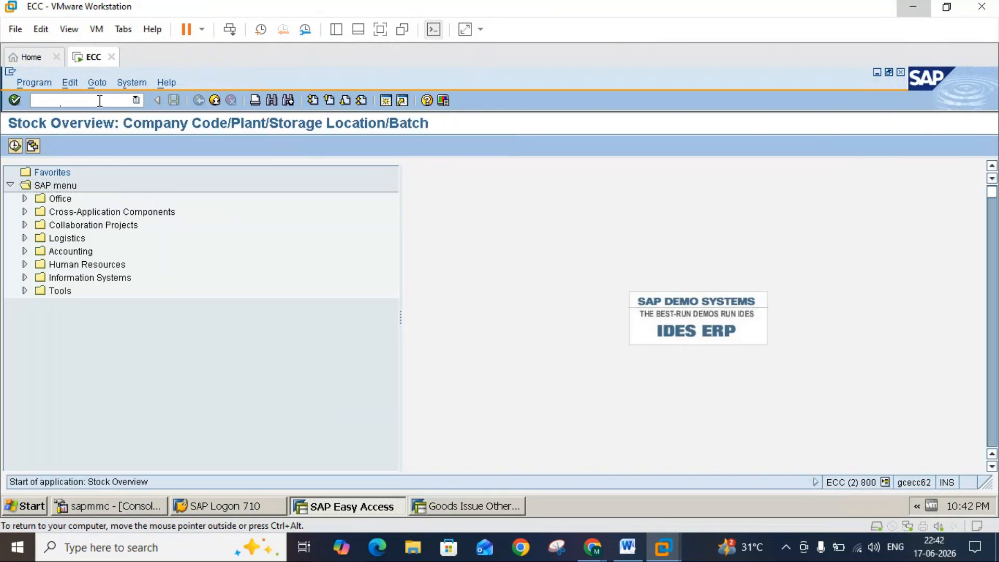
click(15, 147)
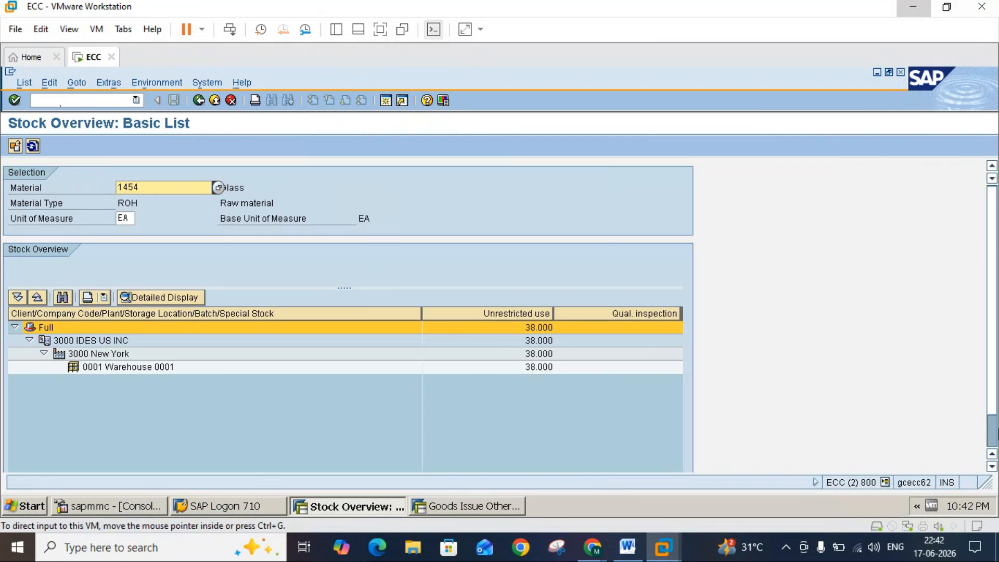
click(995, 435)
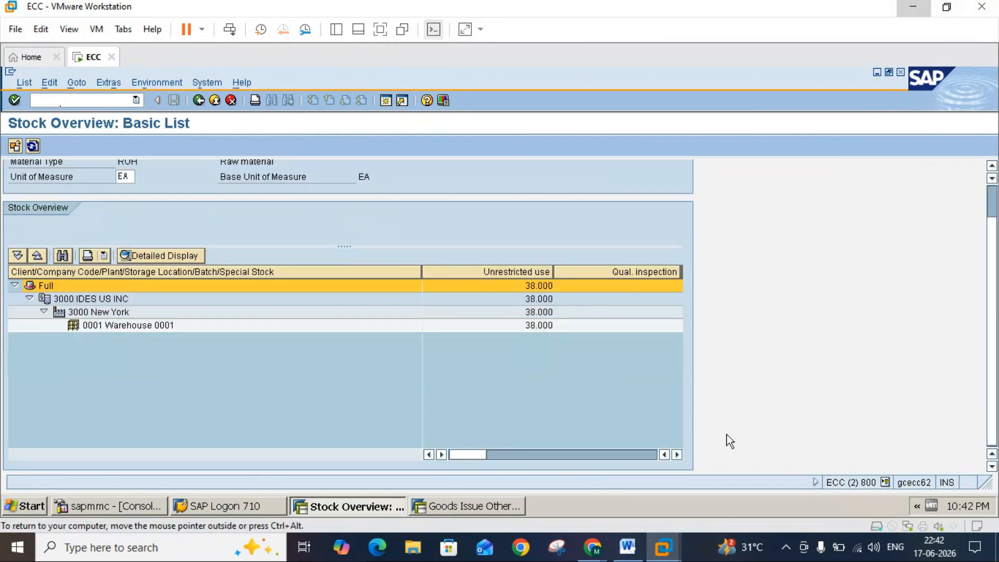
click(644, 454)
click(645, 454)
click(645, 454)
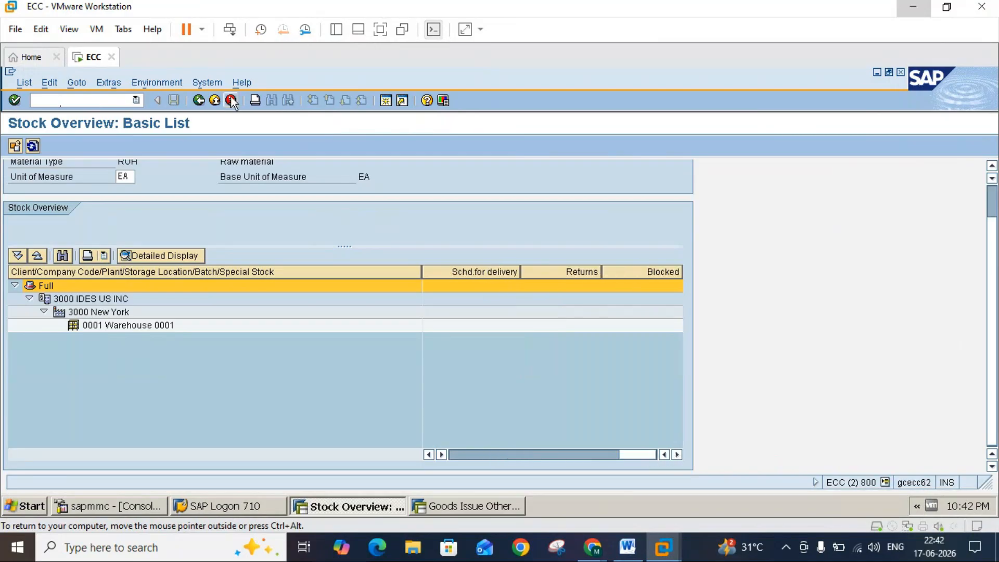
click(198, 102)
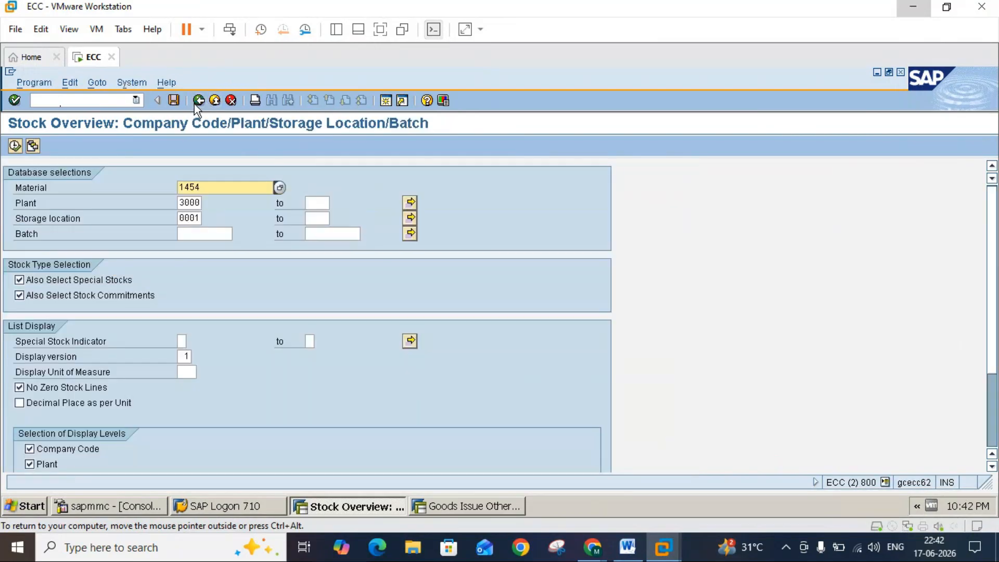
Step: Read the Word notes from the end of the scrap section through goods issue to others and into stock transfers
click(628, 548)
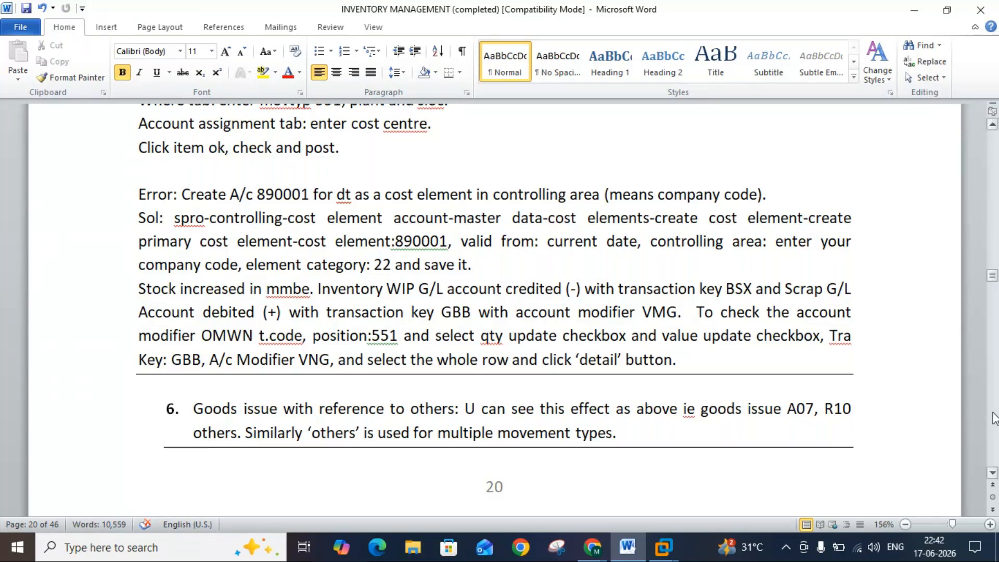
click(993, 475)
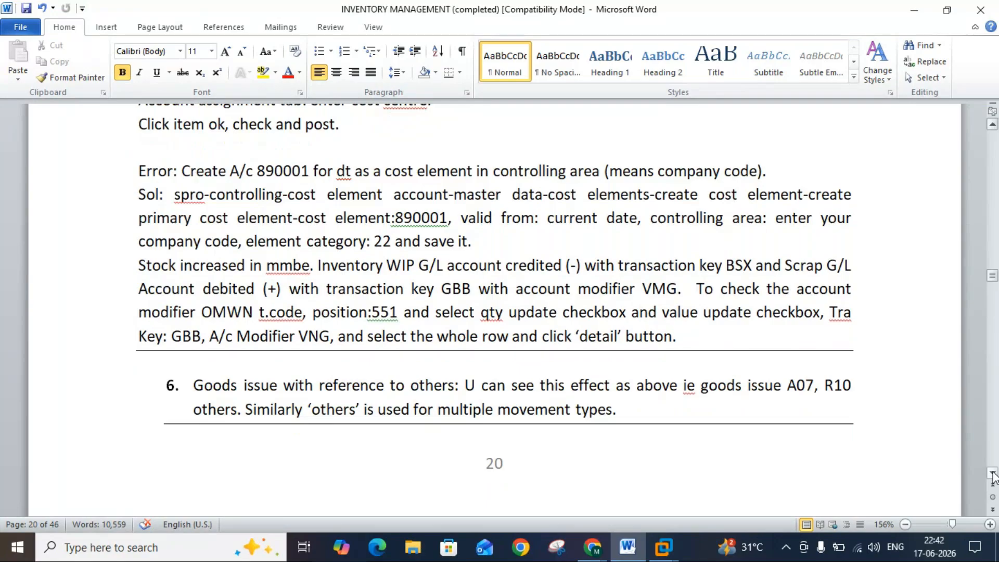
click(993, 474)
click(993, 475)
click(993, 474)
click(994, 474)
click(993, 475)
scroll(994, 474, down, 3)
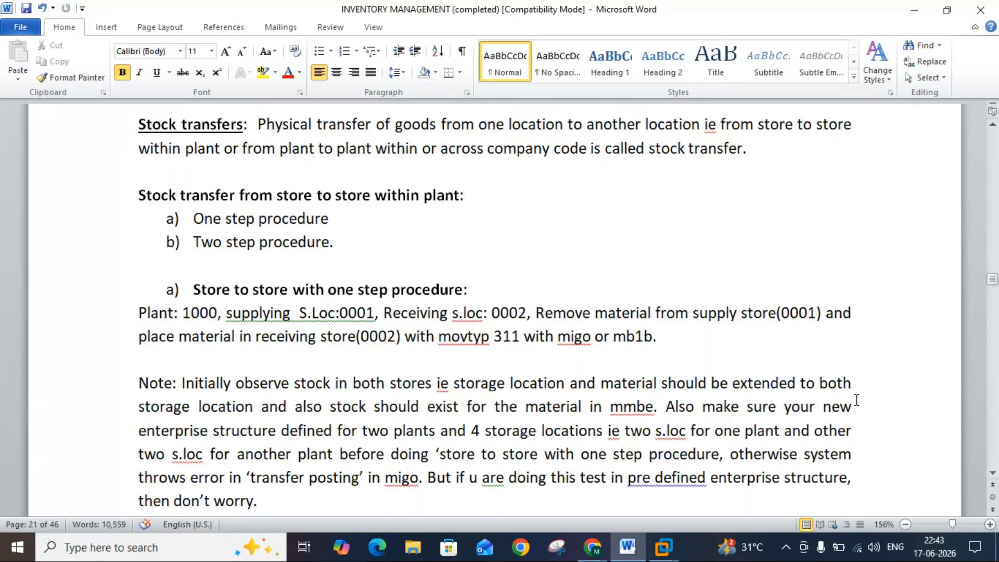
Step: Examine the store-to-store one-step procedure in the notes, including supplying store 0001, receiving store 0002 and movement type 311
click(993, 473)
click(994, 474)
click(993, 473)
click(994, 474)
click(994, 474)
click(994, 474)
click(993, 474)
click(994, 474)
click(994, 474)
click(994, 474)
click(994, 474)
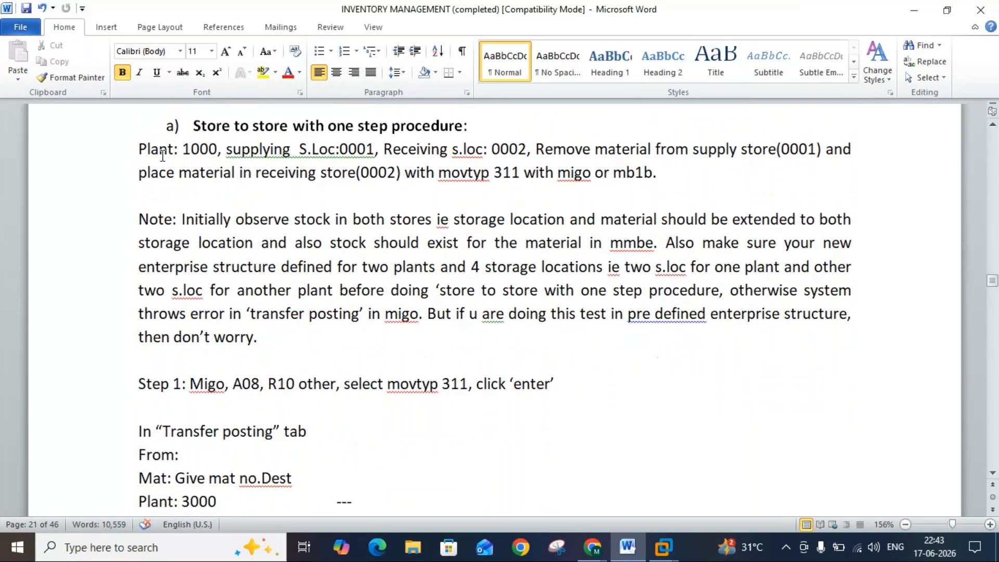
click(179, 151)
double_click(786, 149)
click(792, 149)
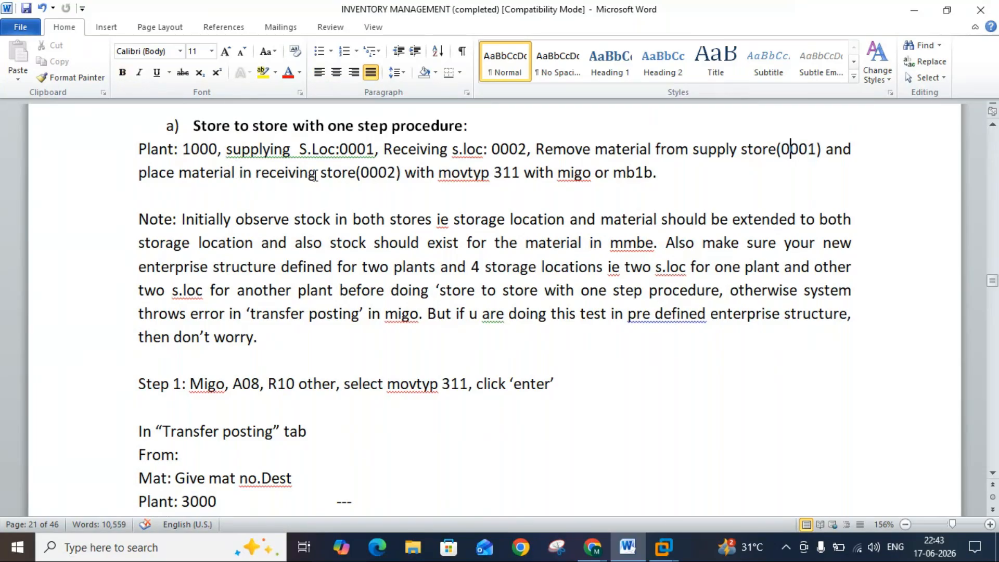
double_click(519, 174)
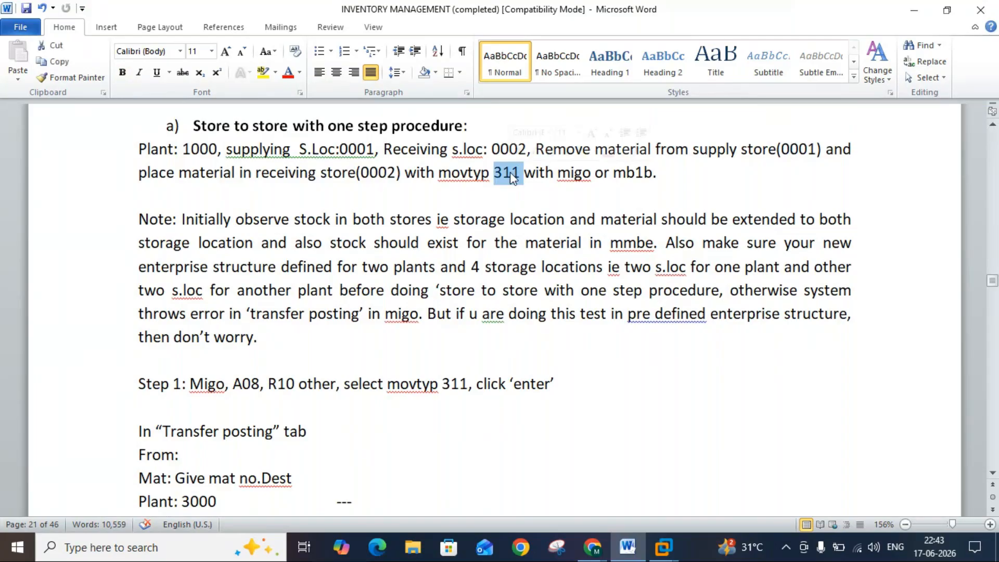
Step: Highlight the words "one step procedure" in the store-to-store heading of the notes, and clear the selection
drag(329, 126, 426, 127)
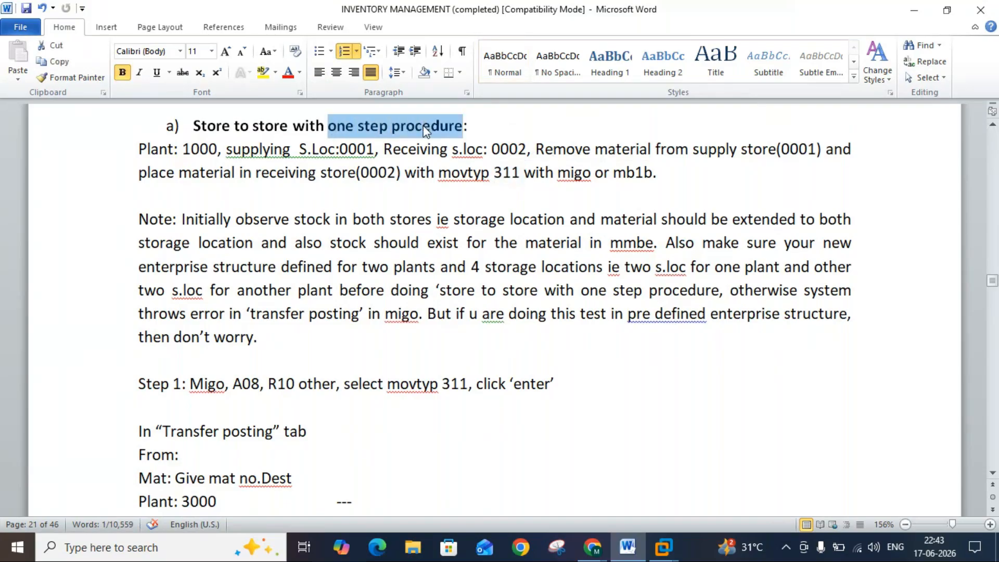
click(425, 126)
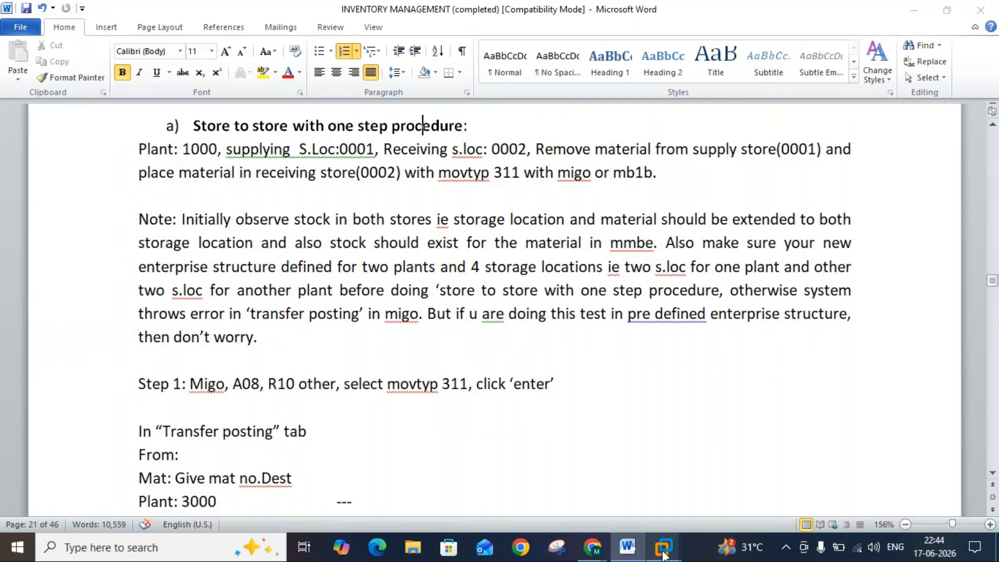
Step: Switch to the SAP session in VMware, leave the stock overview and open material creation with transaction MM01
mouse_move(663, 546)
click(676, 460)
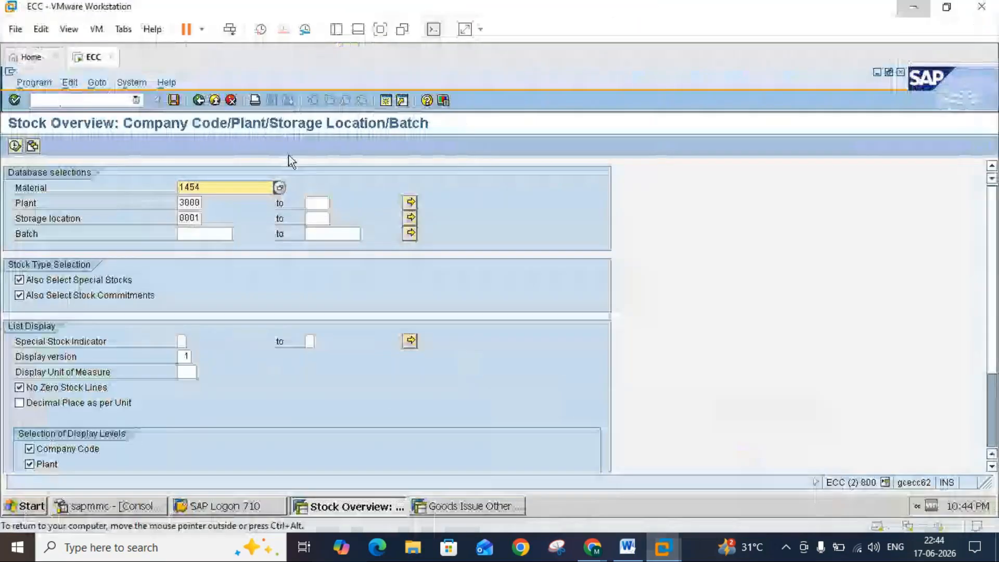
click(218, 104)
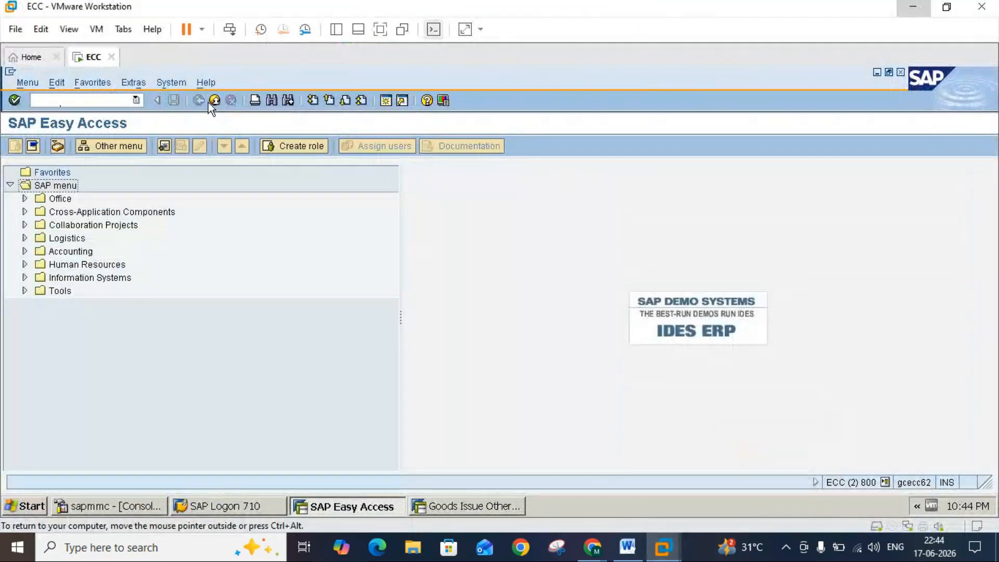
click(100, 100)
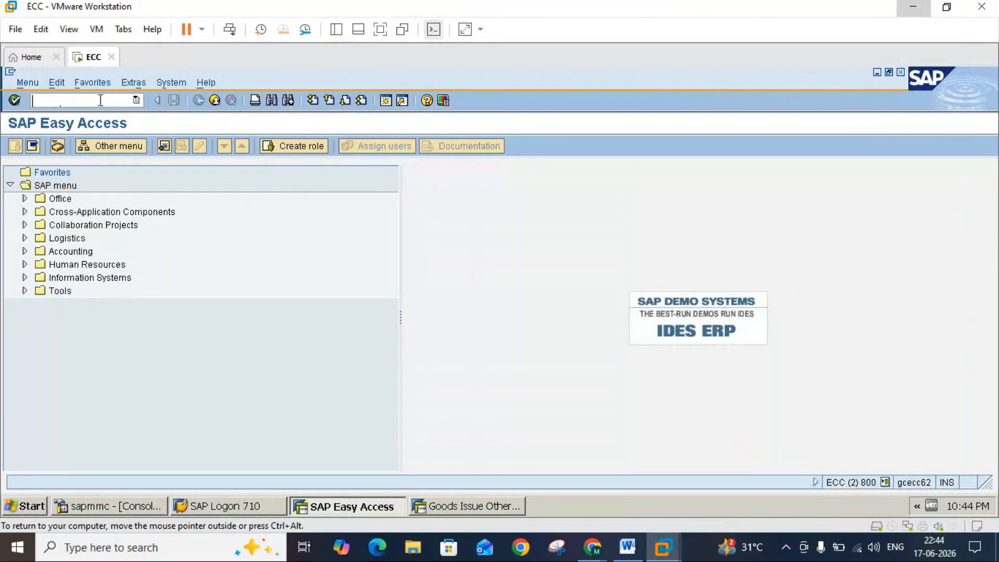
text(mm01)
key(Return)
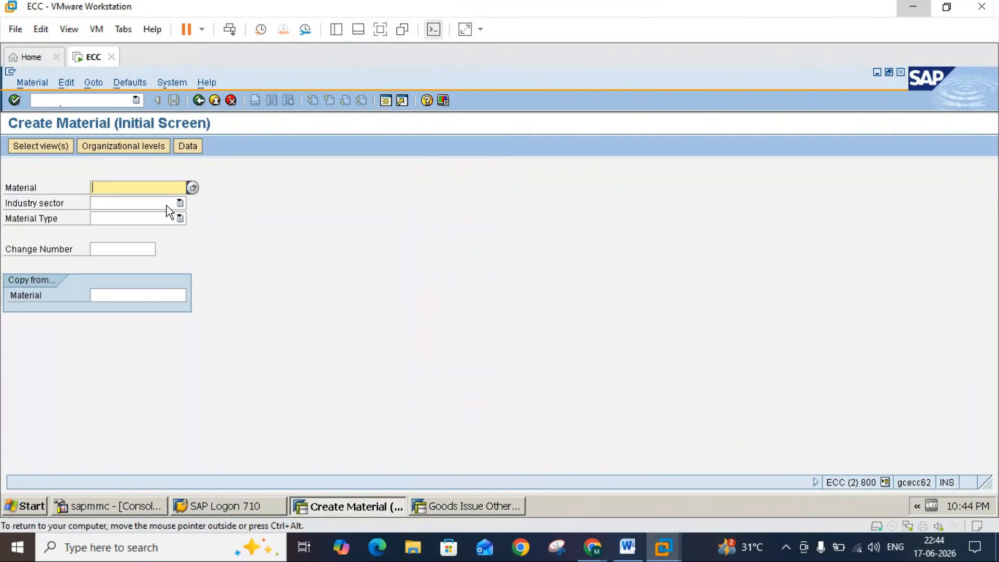
Step: Choose industry sector Chemical Industry and material type ROH Raw material for the new material, and proceed to its view selection
click(167, 204)
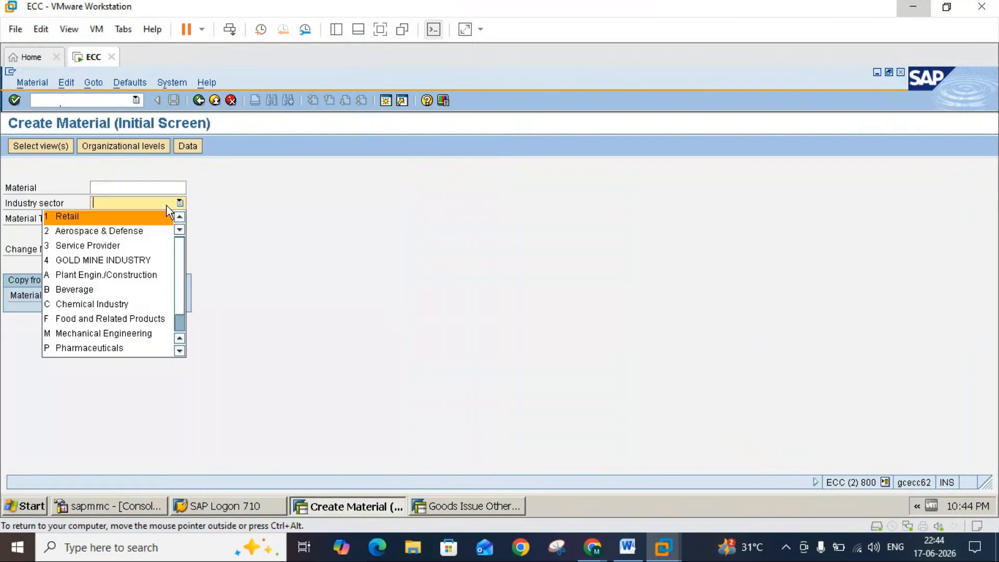
click(109, 307)
click(129, 221)
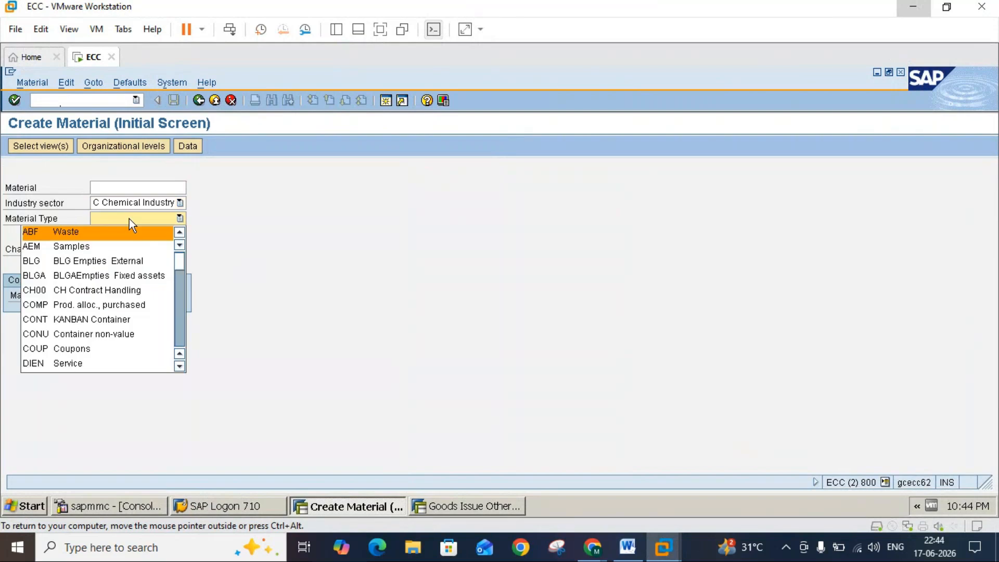
key(r)
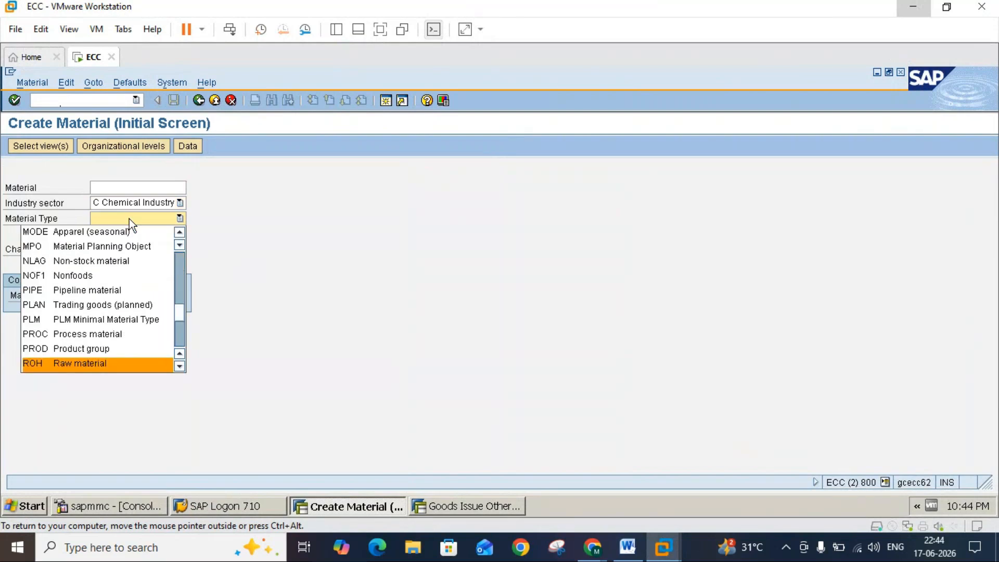
key(Return)
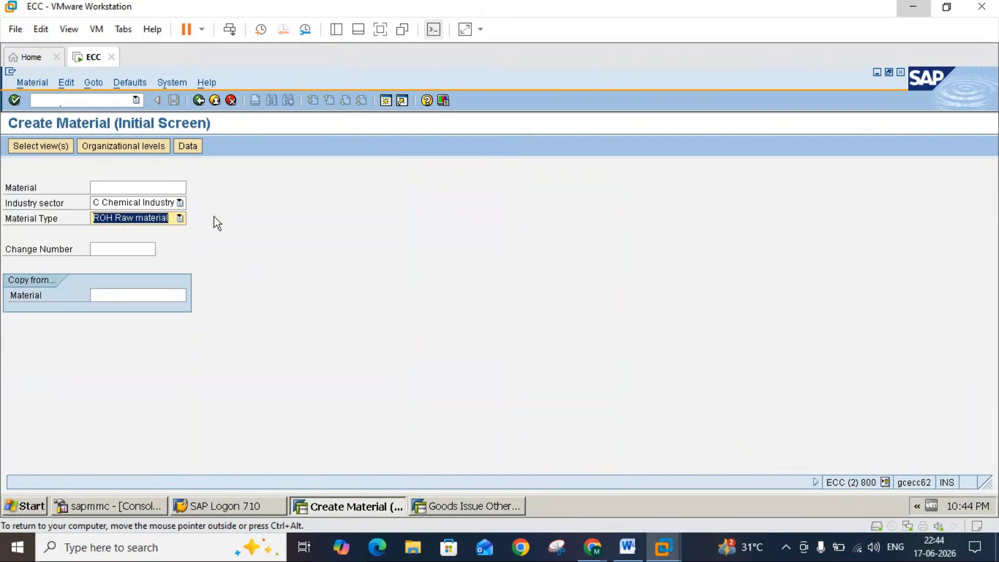
key(Return)
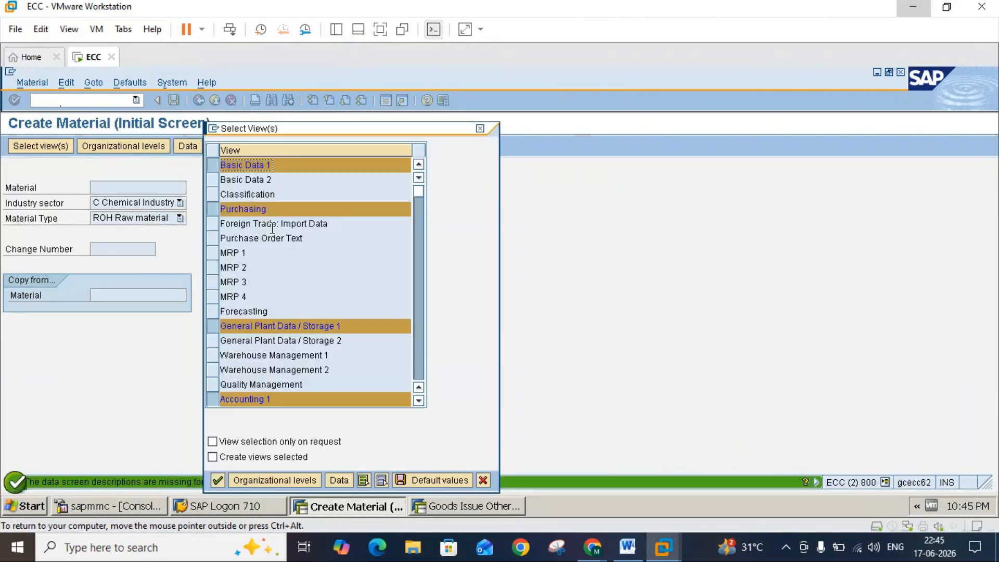
Step: Enter plant 3000 and storage location 0001 as the organizational levels and open the material's basic data
click(284, 478)
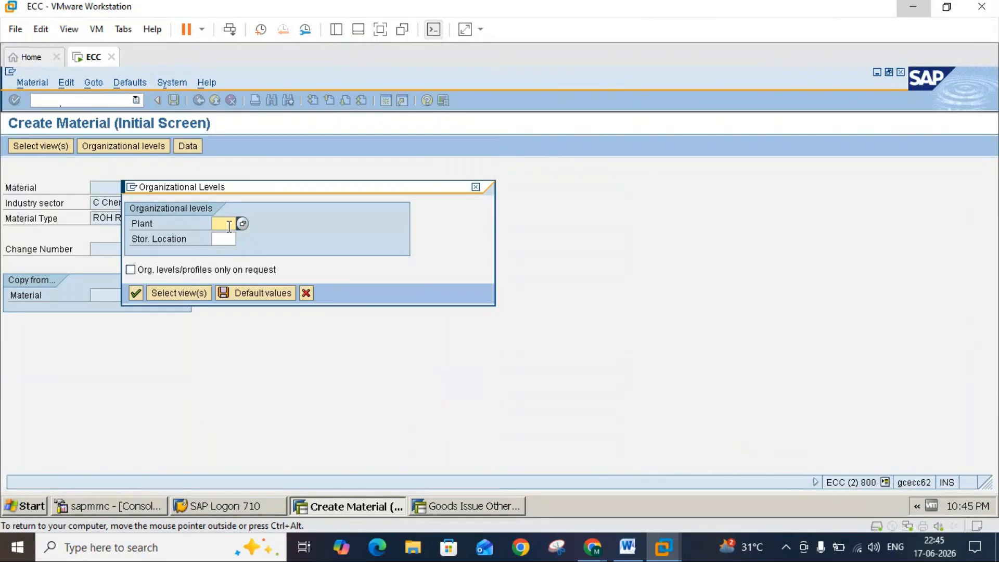
text(3000)
click(227, 236)
text(0001)
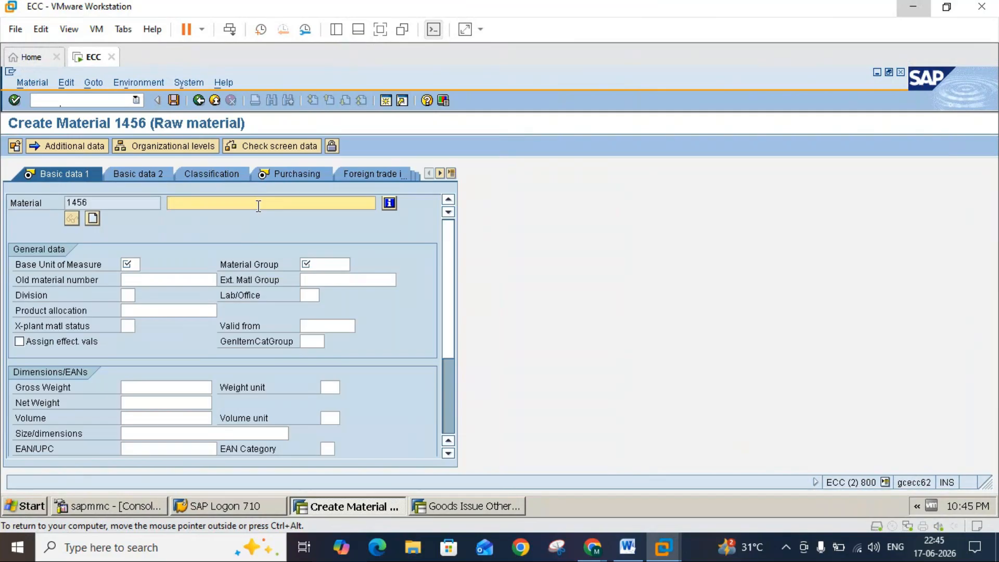
Step: Describe the material as "Stk trans store to store one step", with base unit kg and material group 004
text(Stk trans store to store one step)
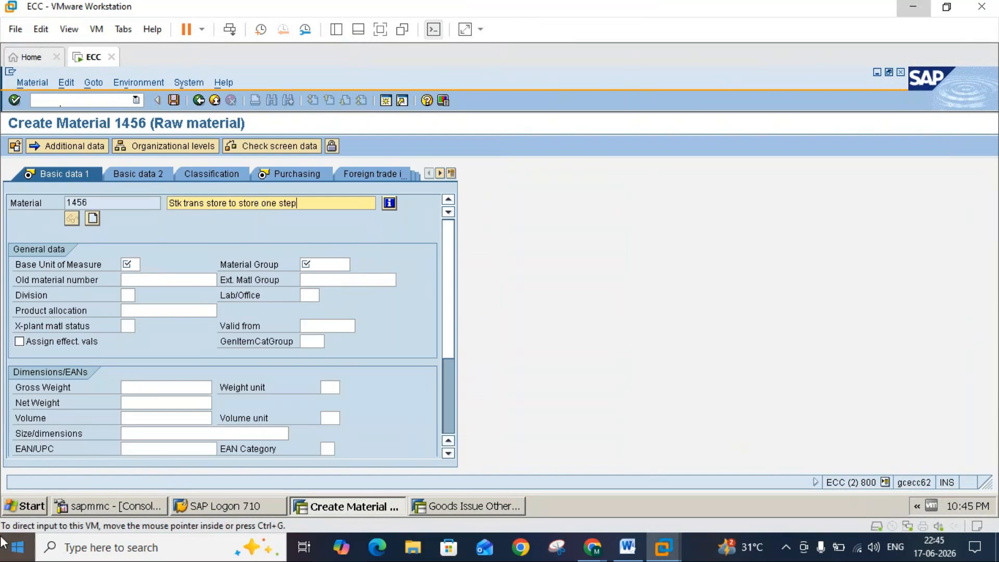
click(130, 264)
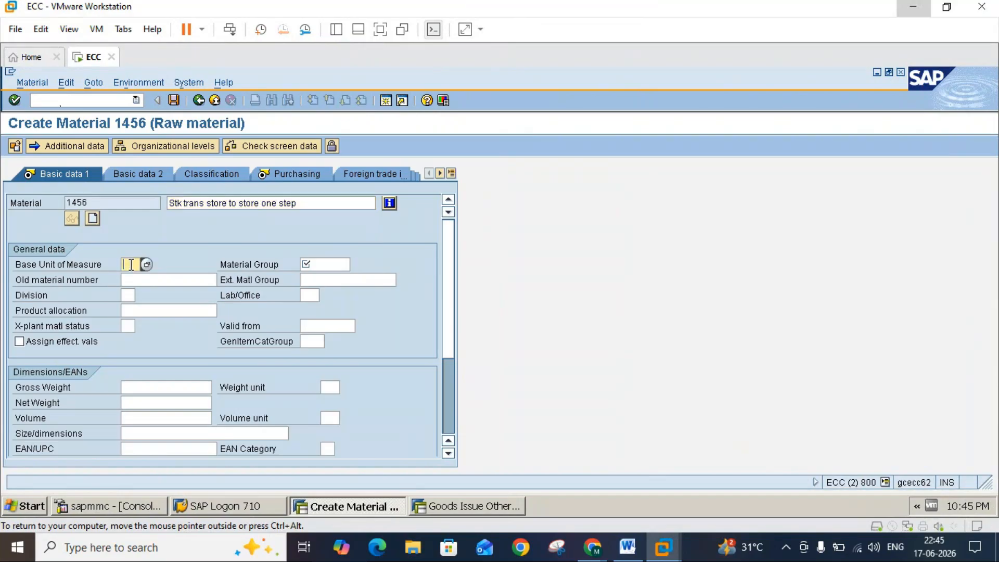
text(kg)
click(316, 263)
text(004)
key(Return)
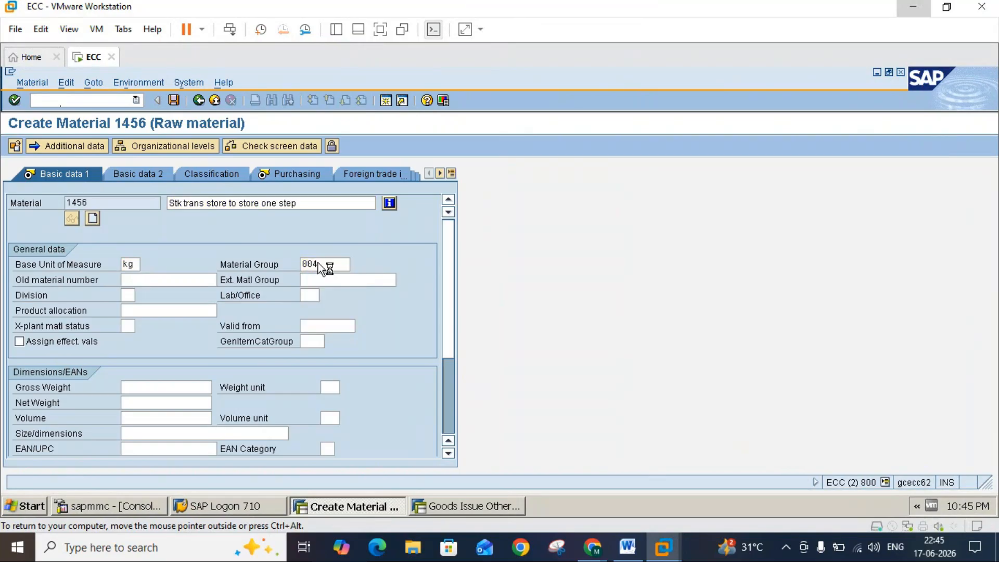
Step: Set purchasing group 001 and continue past the plant data/storage view to the Accounting 1 view
click(131, 296)
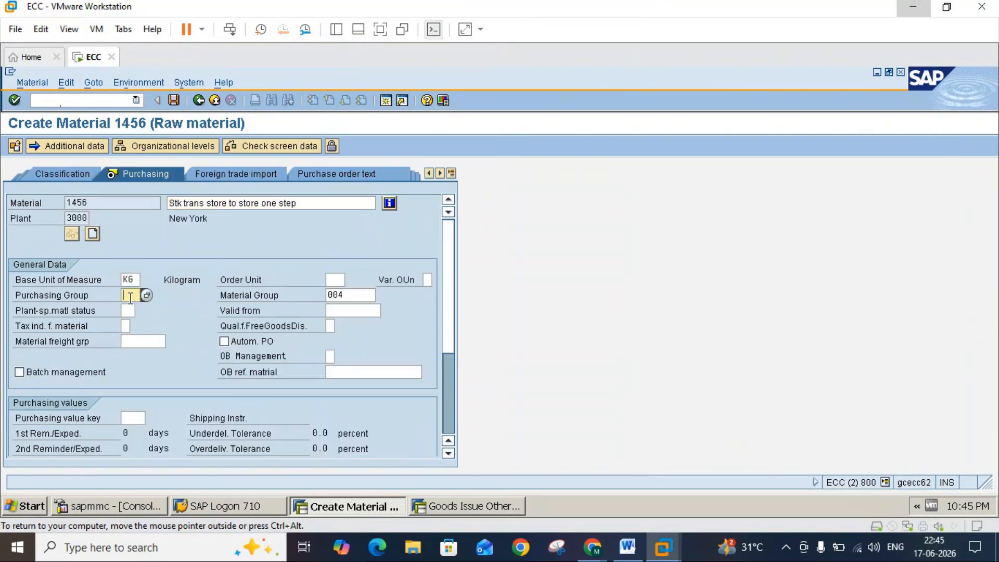
text(001)
key(Return)
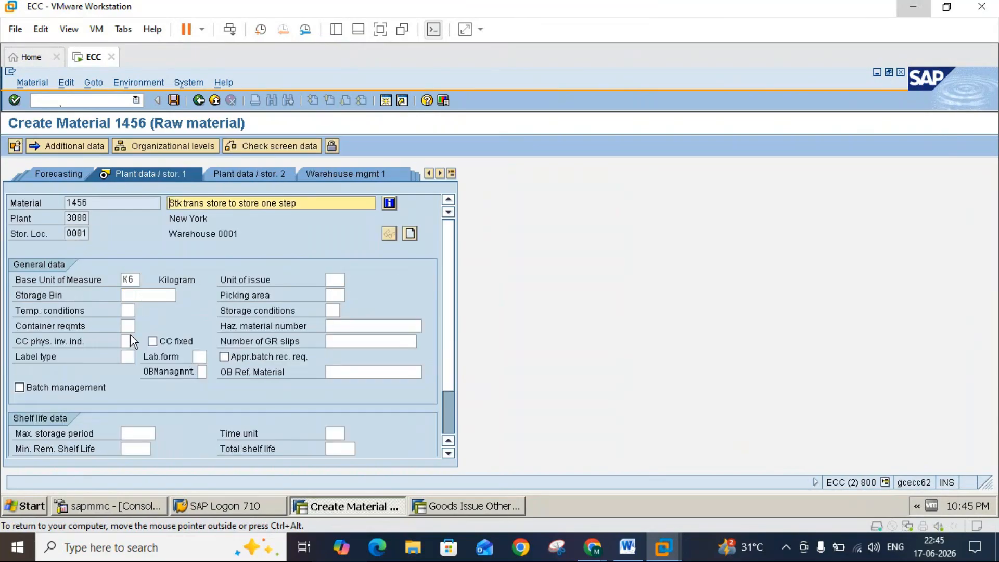
key(Return)
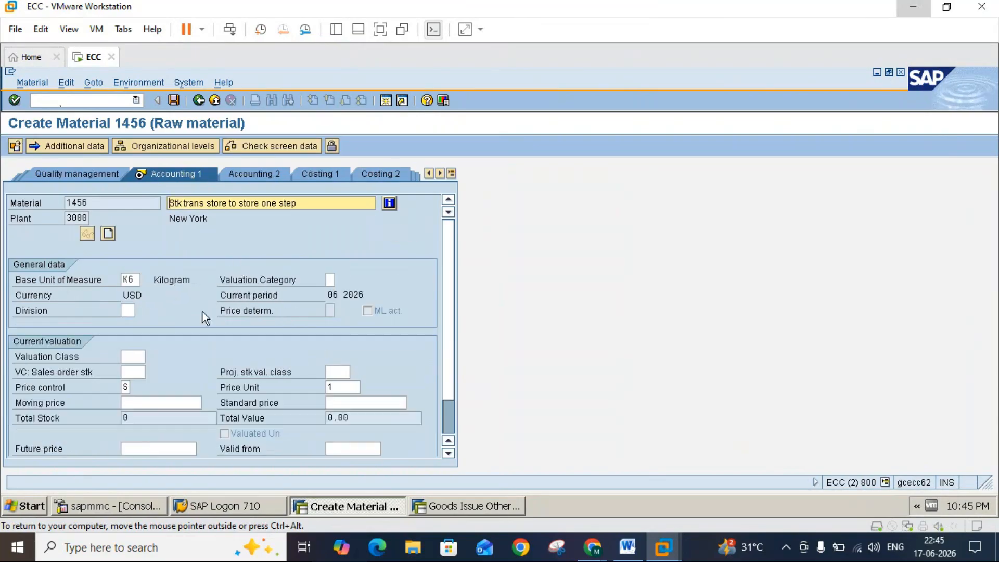
Step: Set valuation class 3000 in the accounting data and save the new raw material
click(143, 357)
text(3000)
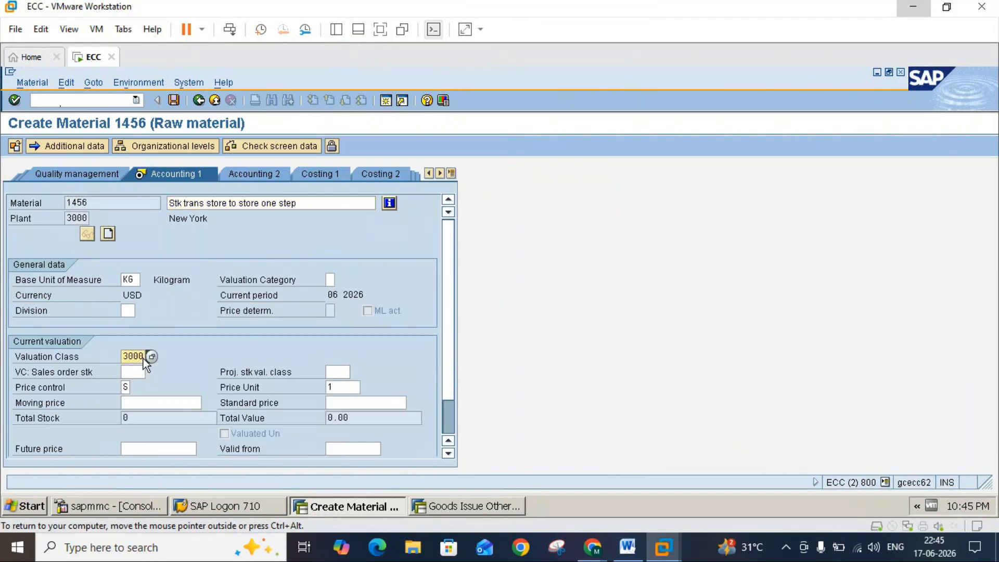
key(Return)
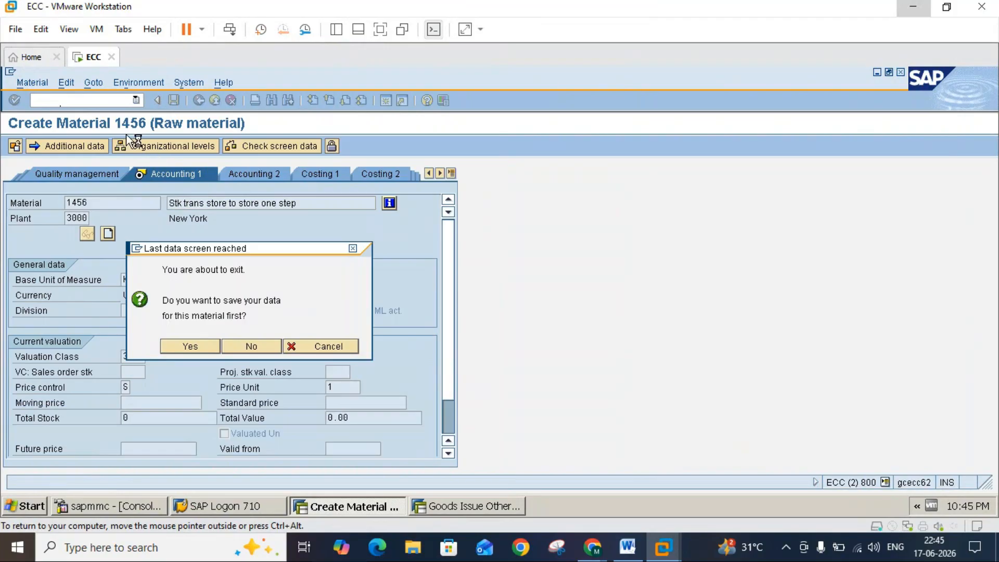
Step: Check the Word notes on the supplying and receiving stores against the SAP Create Material screen, and return to SAP
click(628, 548)
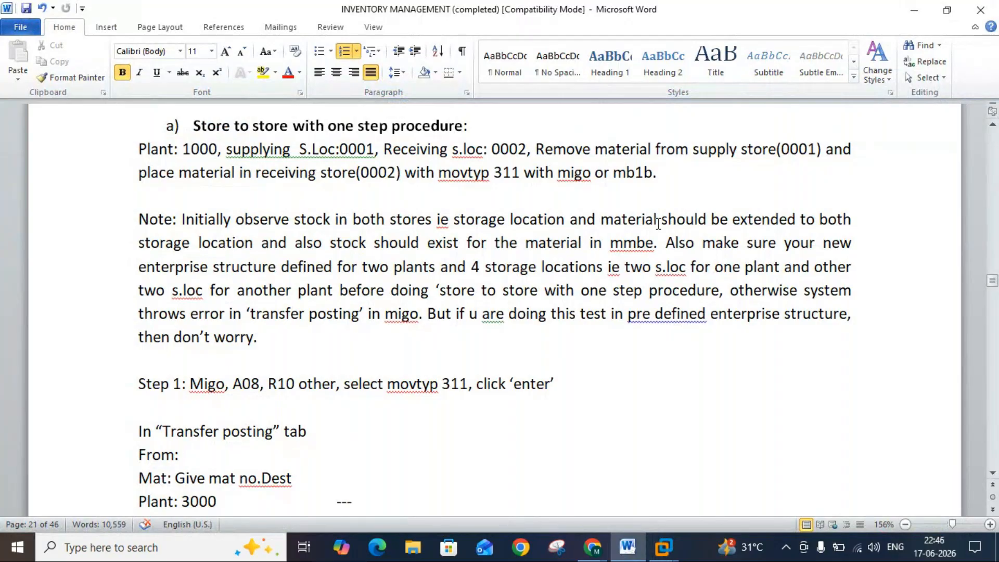
mouse_move(663, 546)
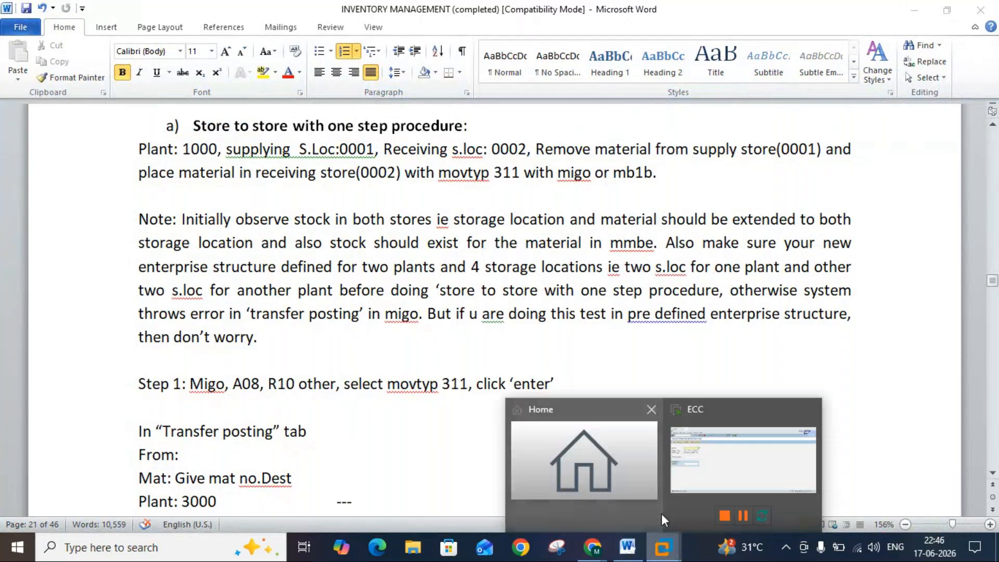
click(688, 476)
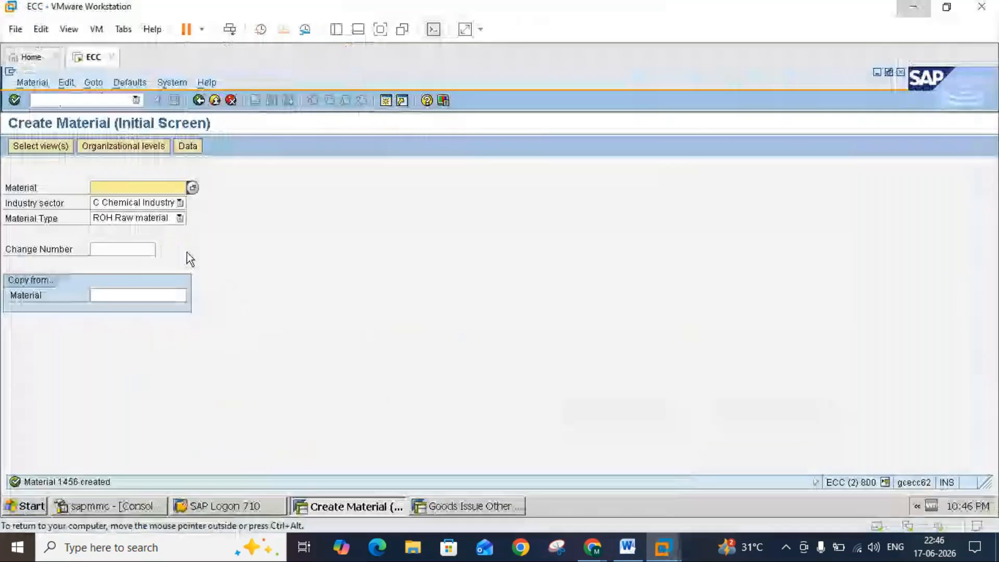
click(914, 7)
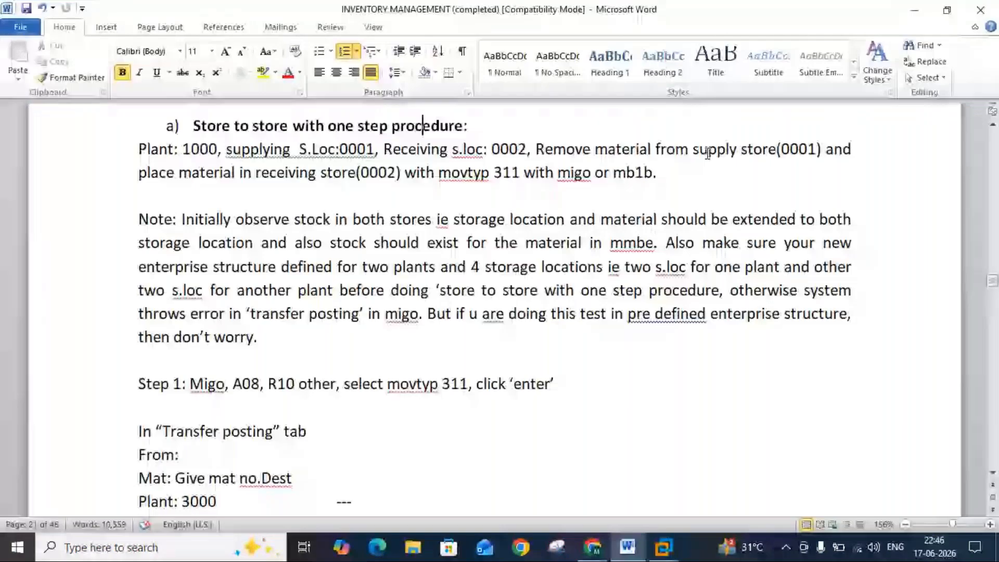
click(663, 547)
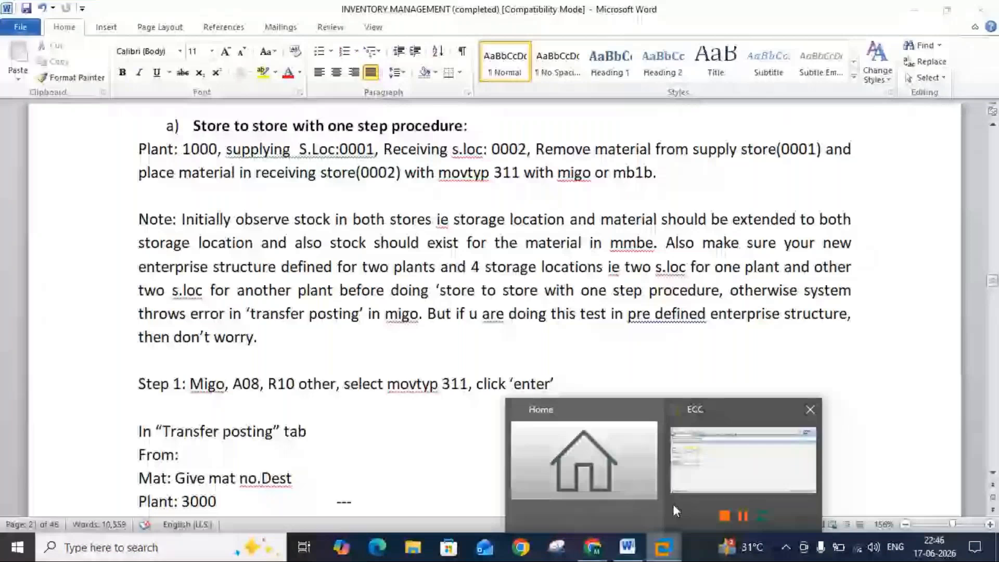
click(673, 503)
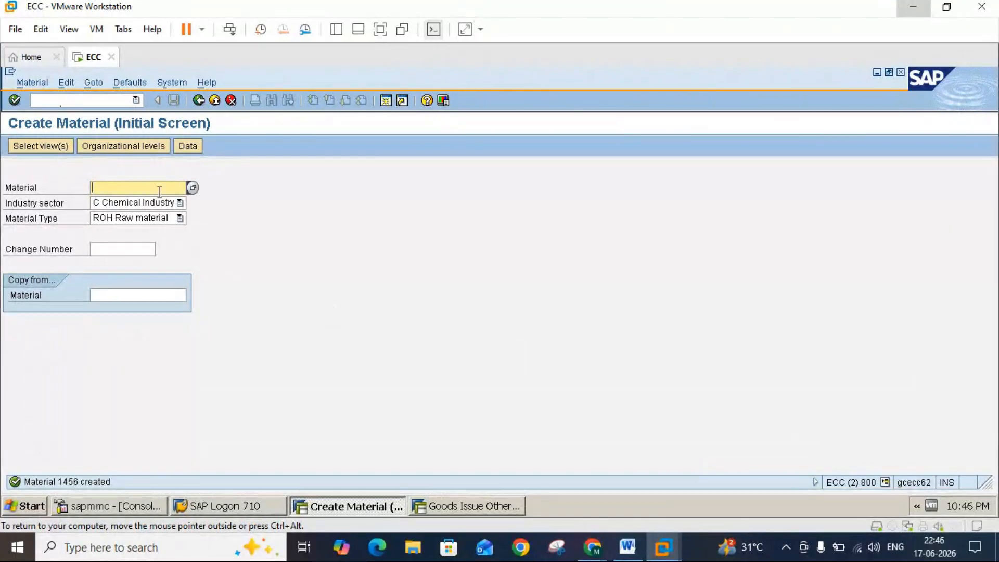
Step: Check the GoTo Meeting window, minimize it and return to the SAP session
mouse_move(593, 557)
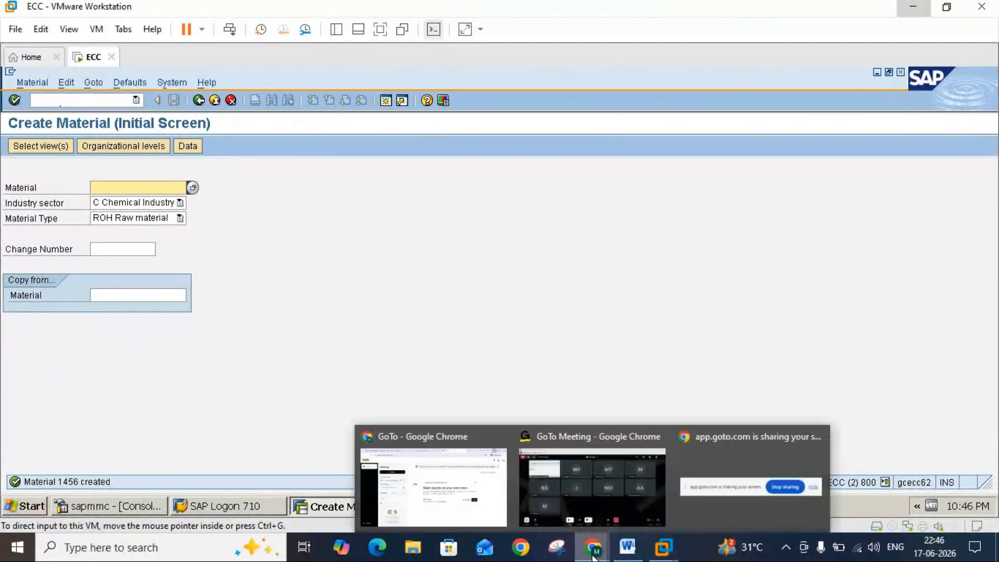
click(581, 486)
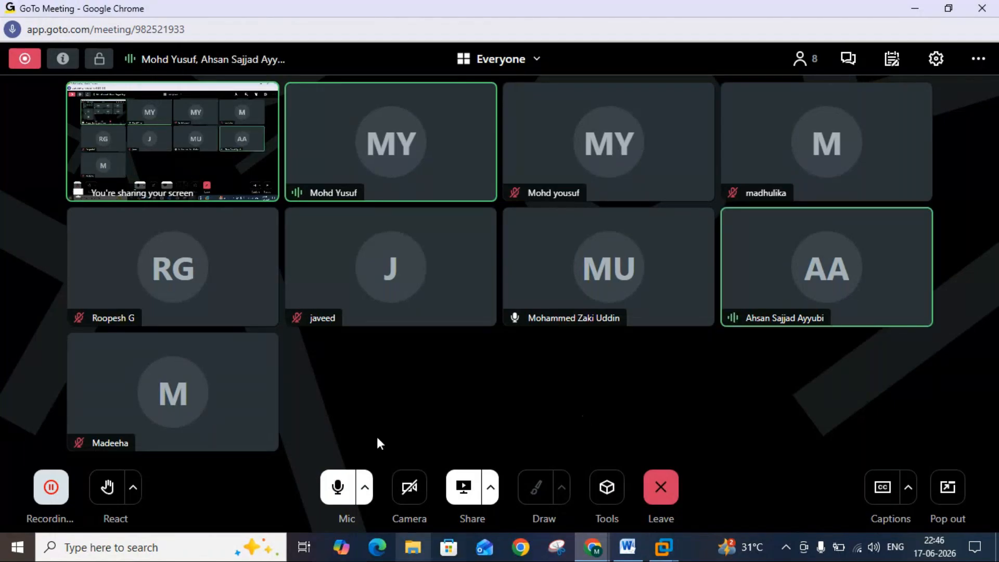
click(914, 8)
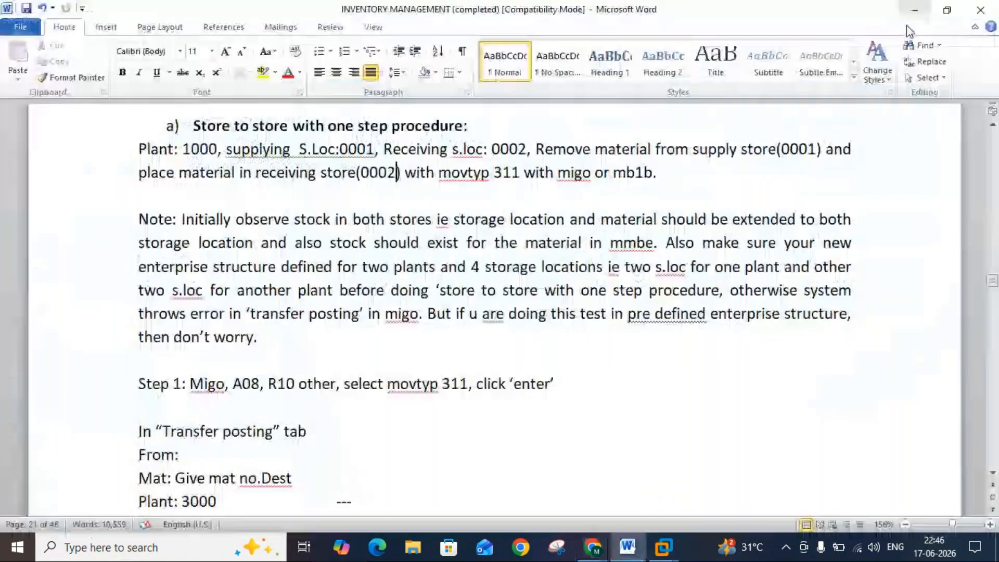
click(688, 462)
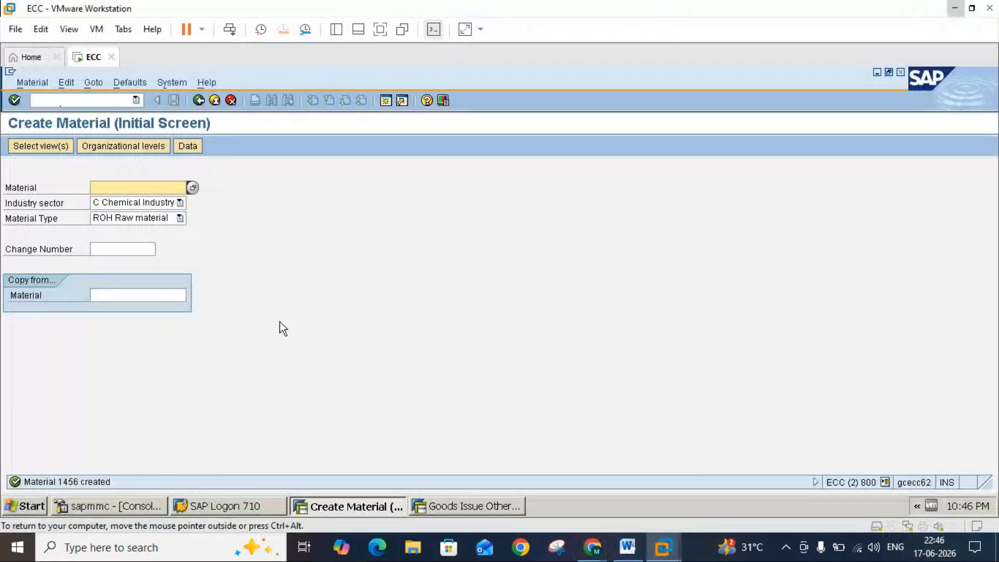
Step: Leave material creation and open transaction MM02 to change material 1456
double_click(139, 190)
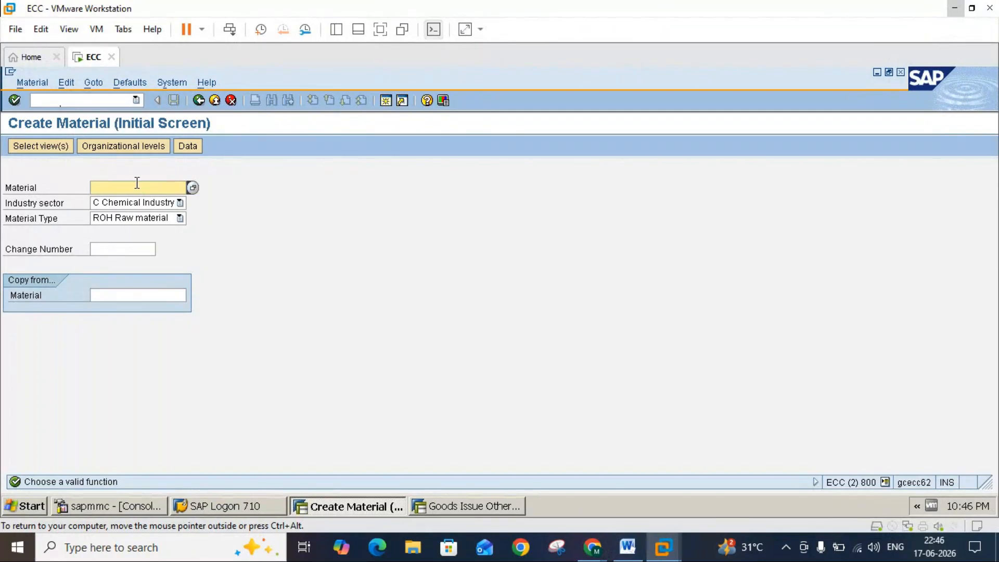
click(198, 100)
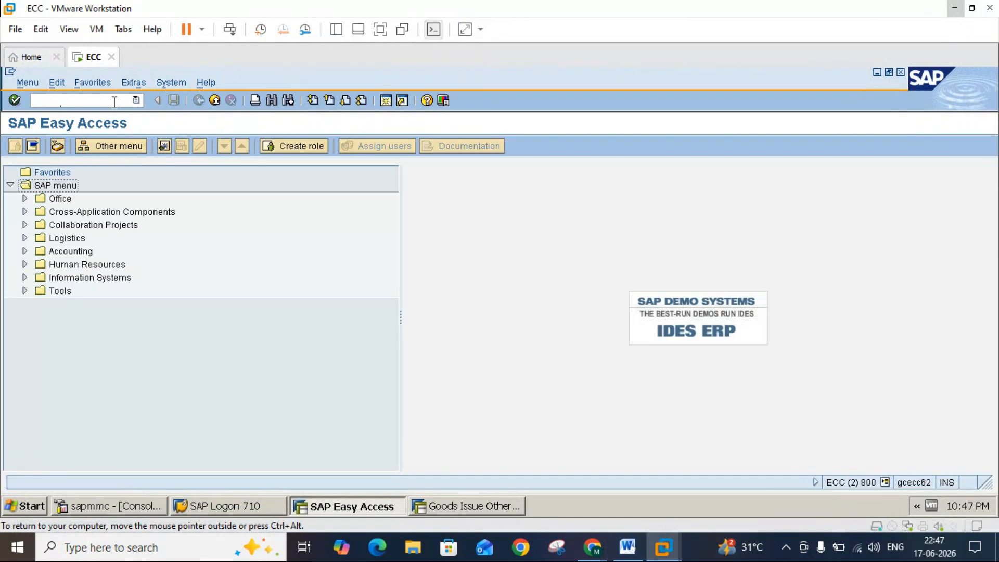
click(113, 100)
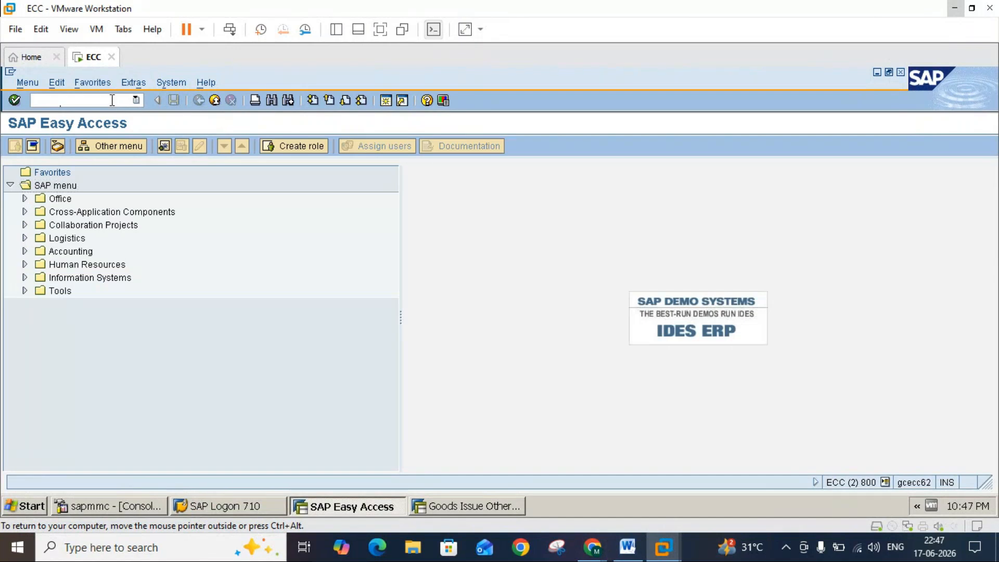
text(mm02)
key(Return)
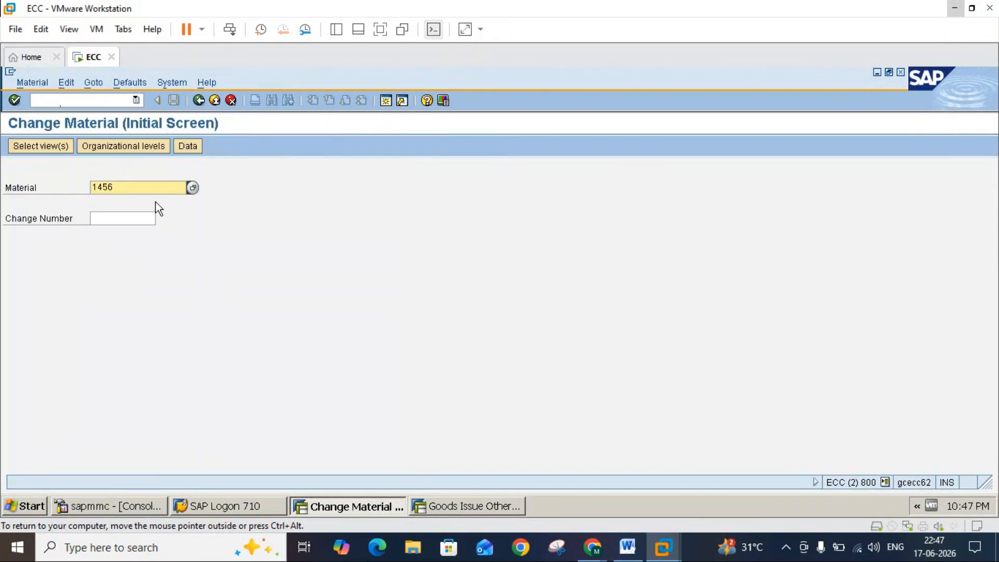
key(Return)
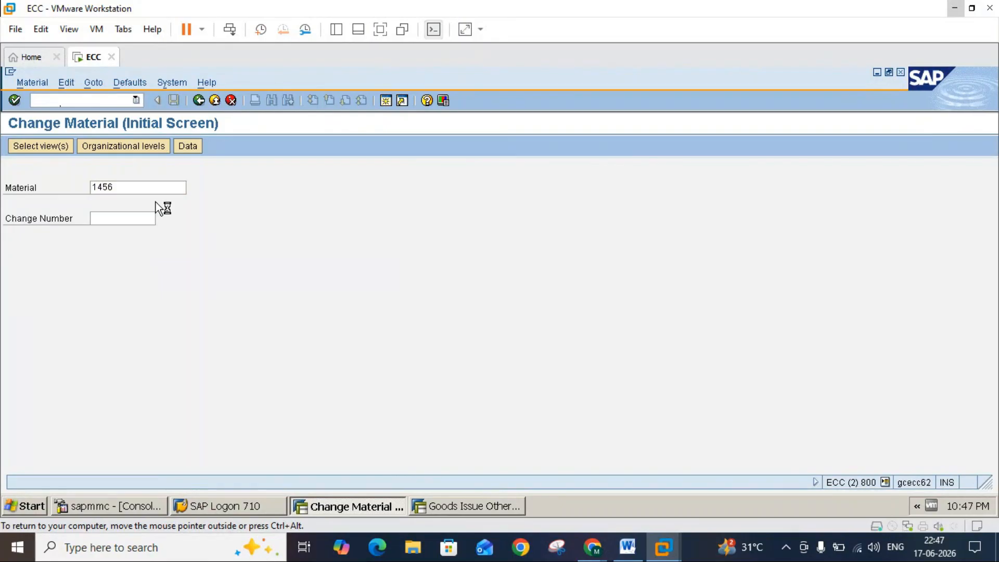
click(478, 192)
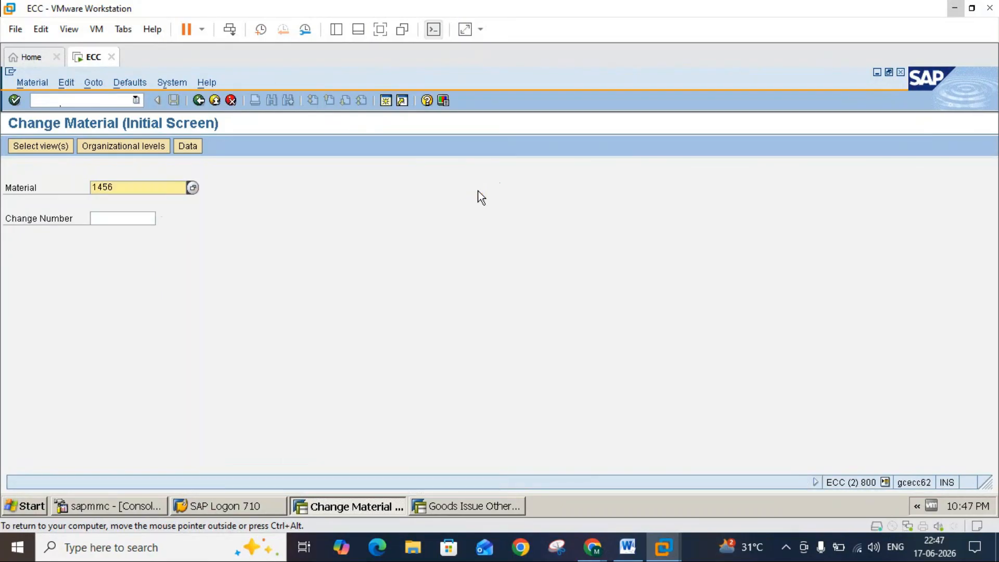
click(219, 102)
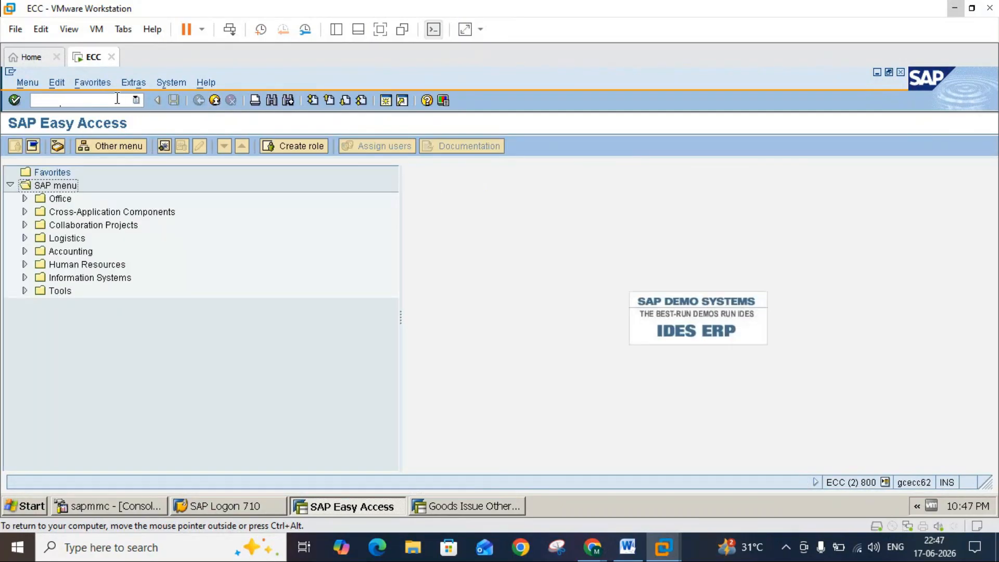
Step: Review the Word note on extending the material to both storage locations and the stock requirement, and return to SAP
click(628, 547)
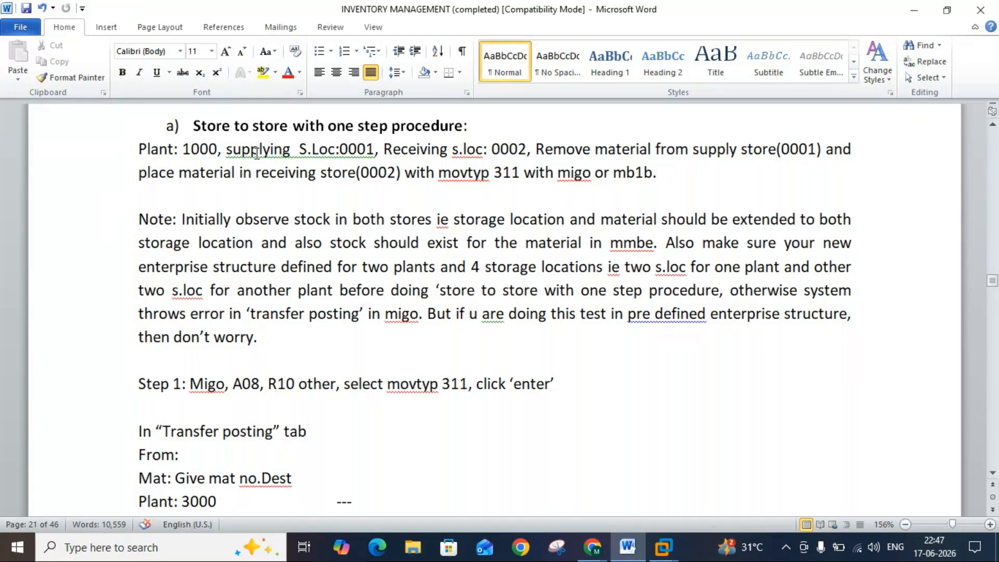
drag(138, 219, 269, 335)
click(269, 335)
click(660, 550)
click(694, 483)
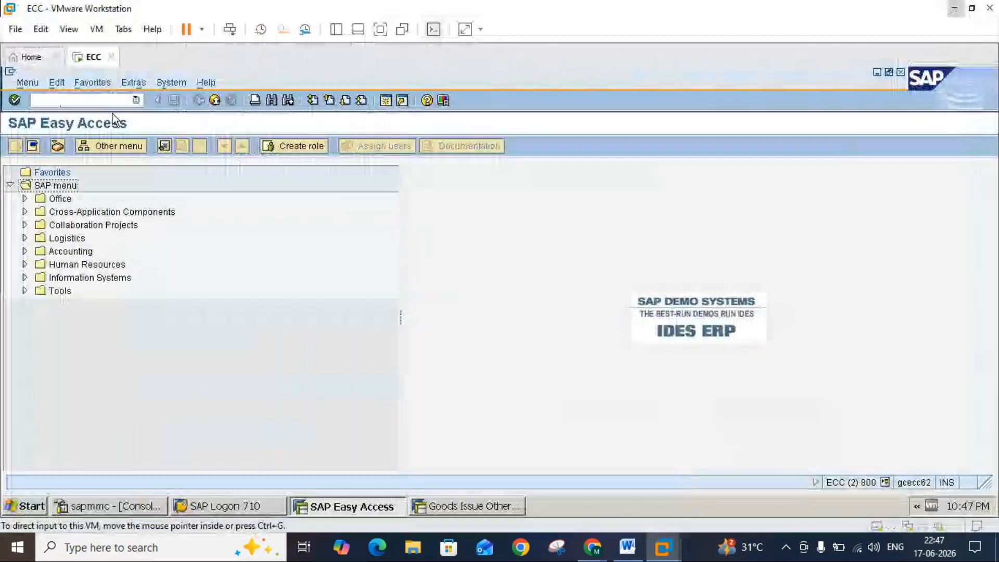
click(99, 100)
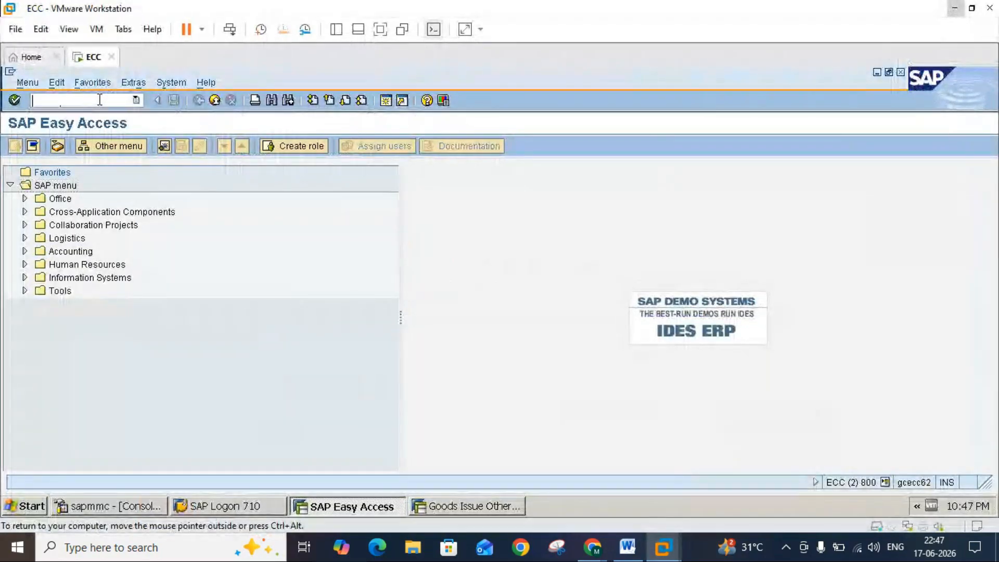
text(mm01)
key(Return)
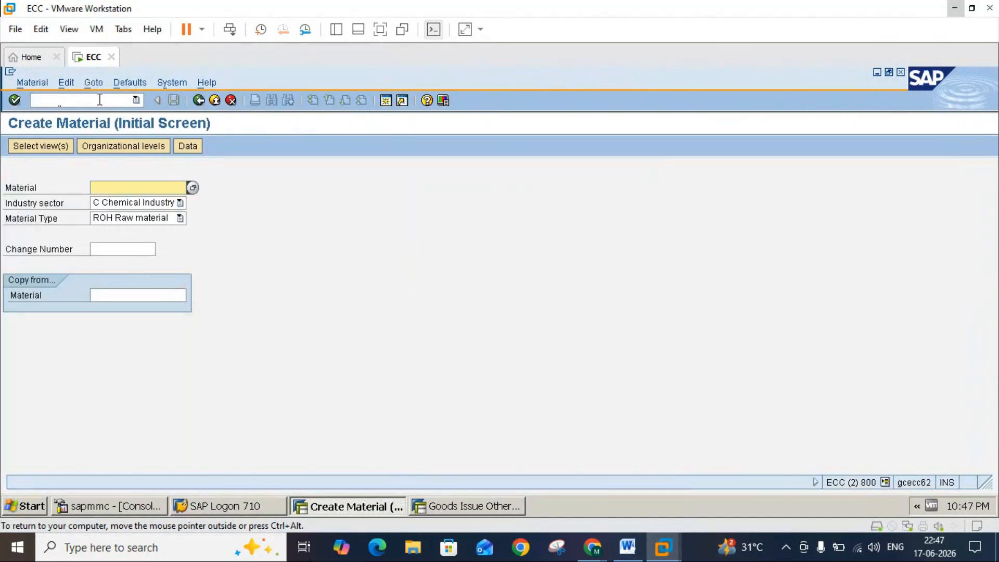
text(1456)
click(200, 102)
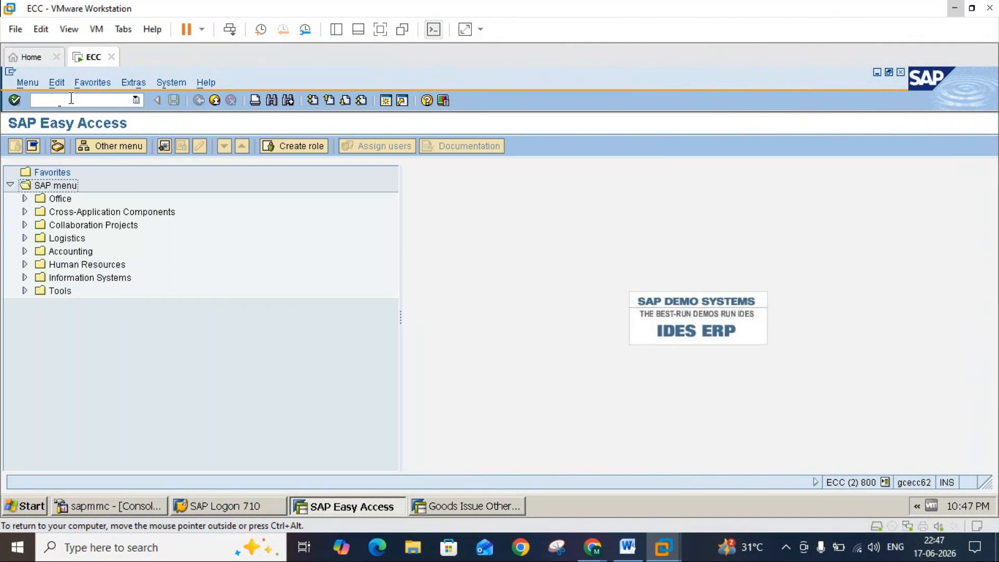
click(70, 99)
text(mm02)
key(Return)
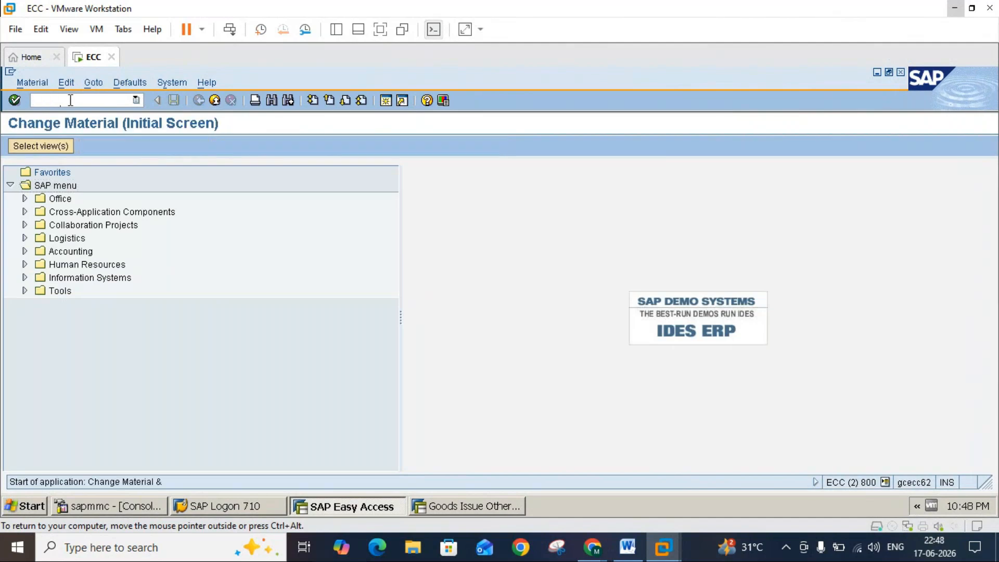
click(213, 106)
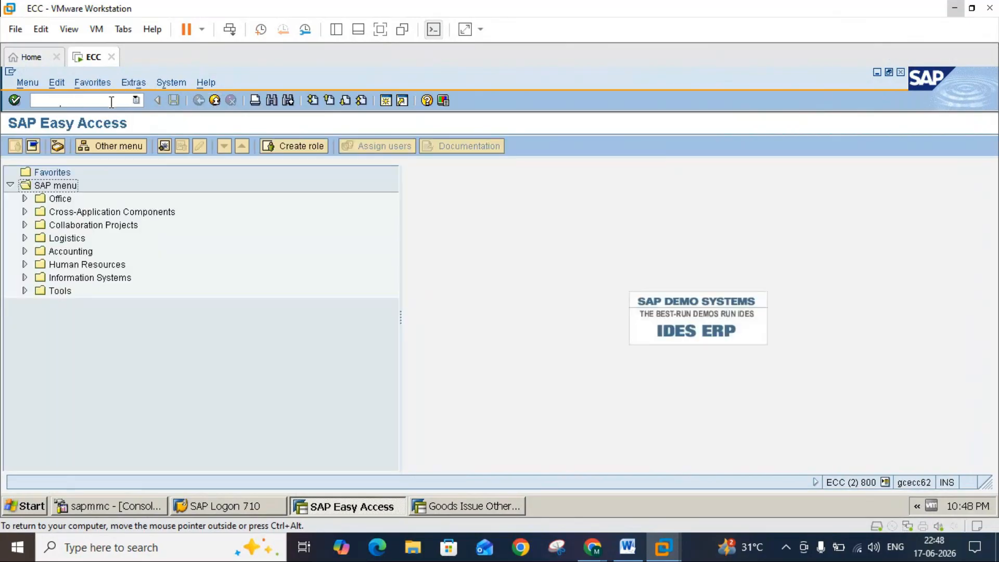
Step: Open transaction MM01 for material 1456 and bring up its view selection
click(112, 102)
text(mm01)
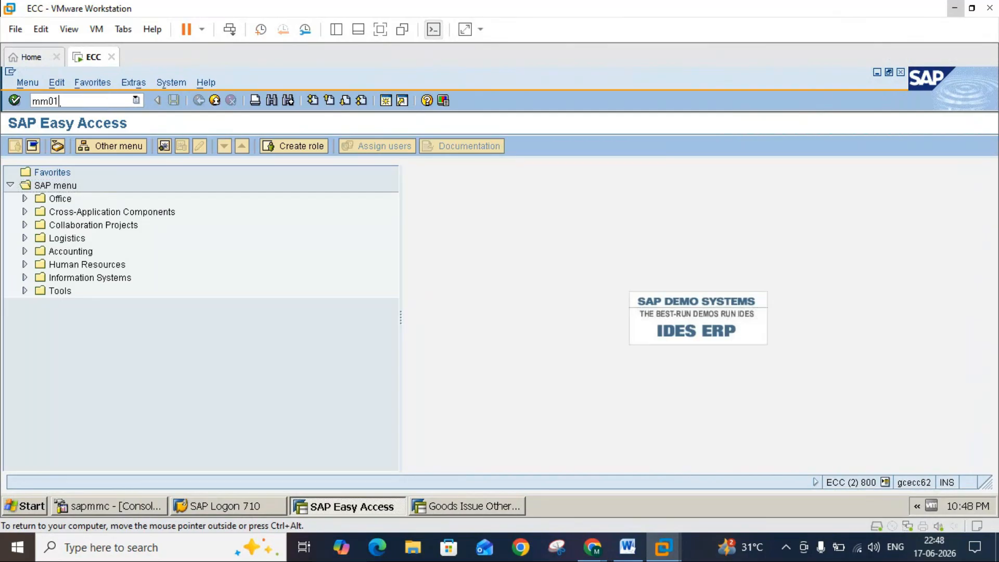
key(Return)
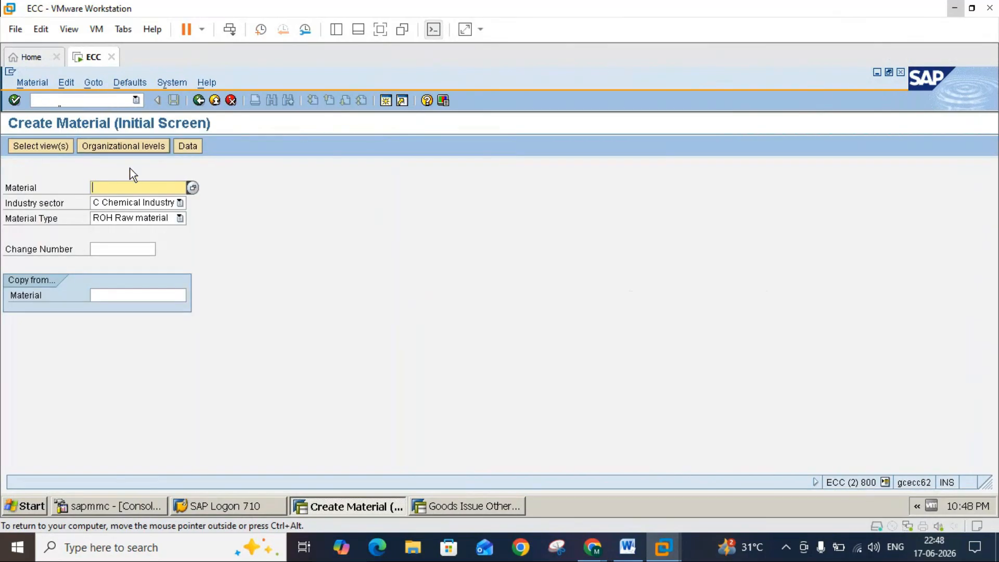
double_click(124, 185)
text(1456)
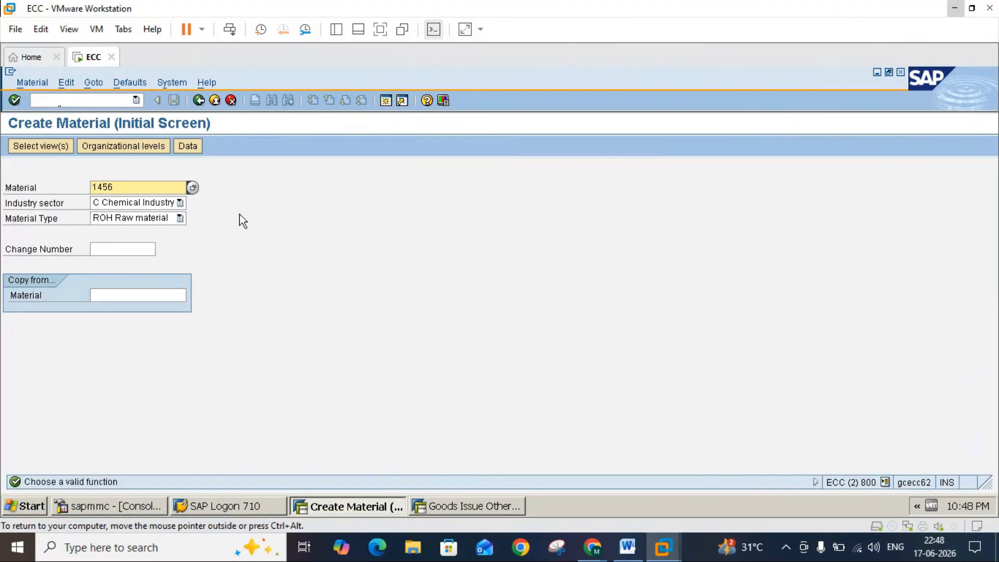
key(Return)
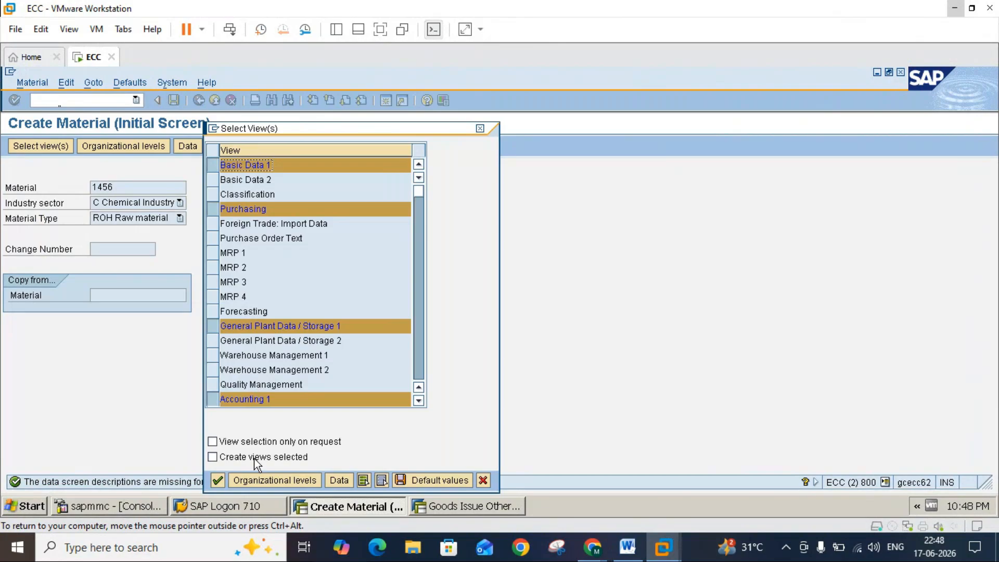
Step: Set the organizational levels to plant 3000 and storage location 0002 and proceed to the material data
click(250, 482)
text(3000)
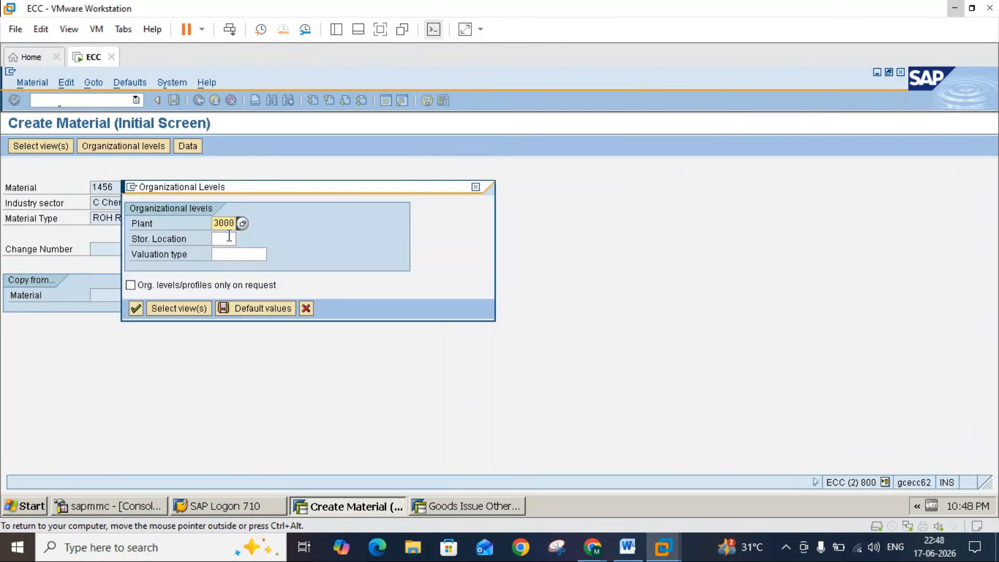
click(229, 238)
text(0002)
click(136, 309)
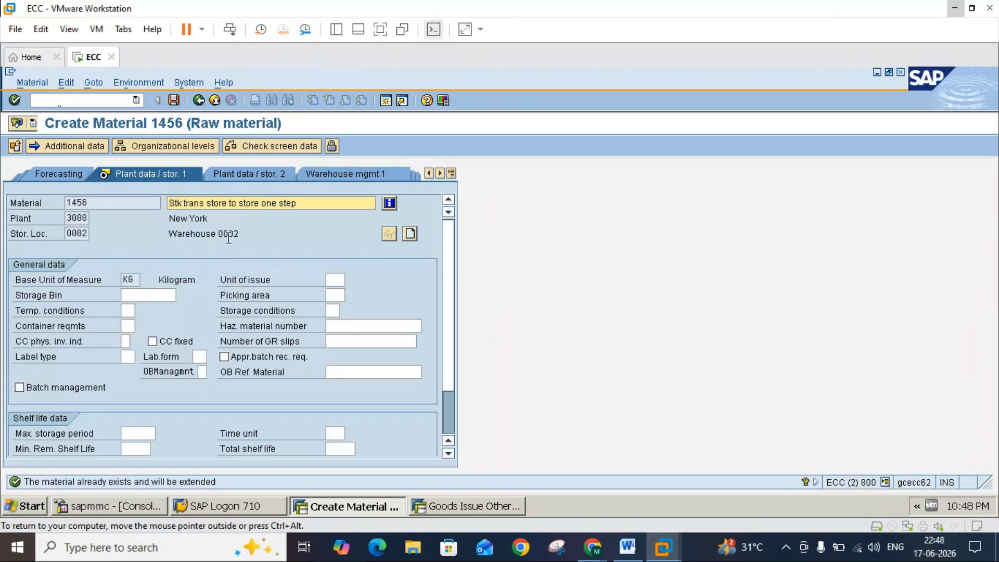
Step: Point out storage location 0002 in the material data, check the GoTo Meeting window and return to SAP
drag(68, 234, 90, 234)
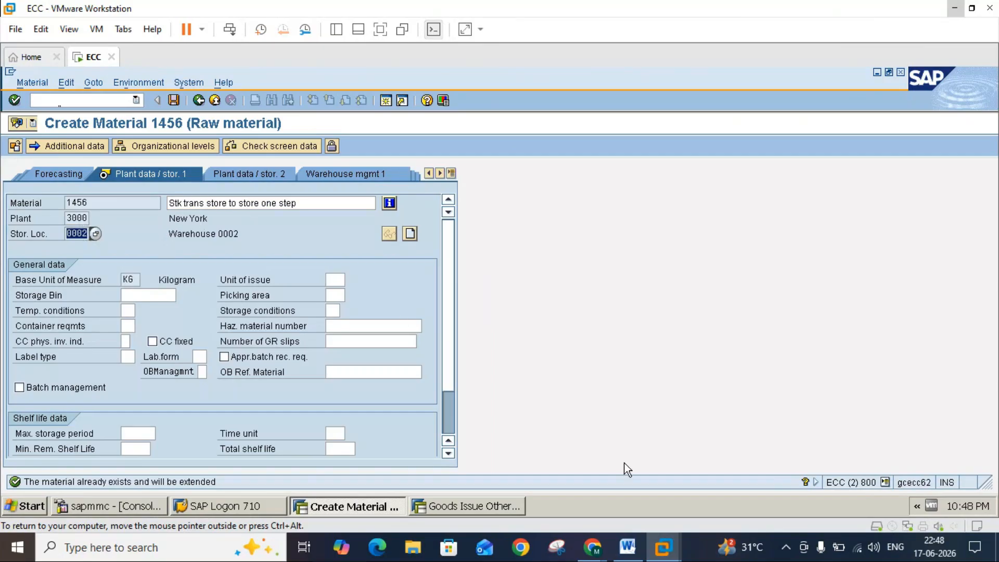
mouse_move(604, 553)
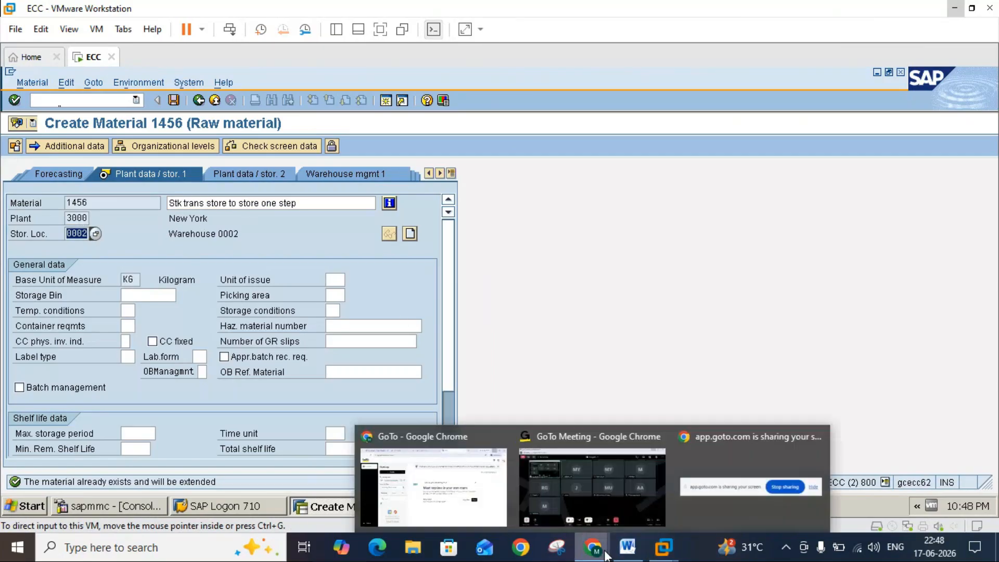
click(604, 487)
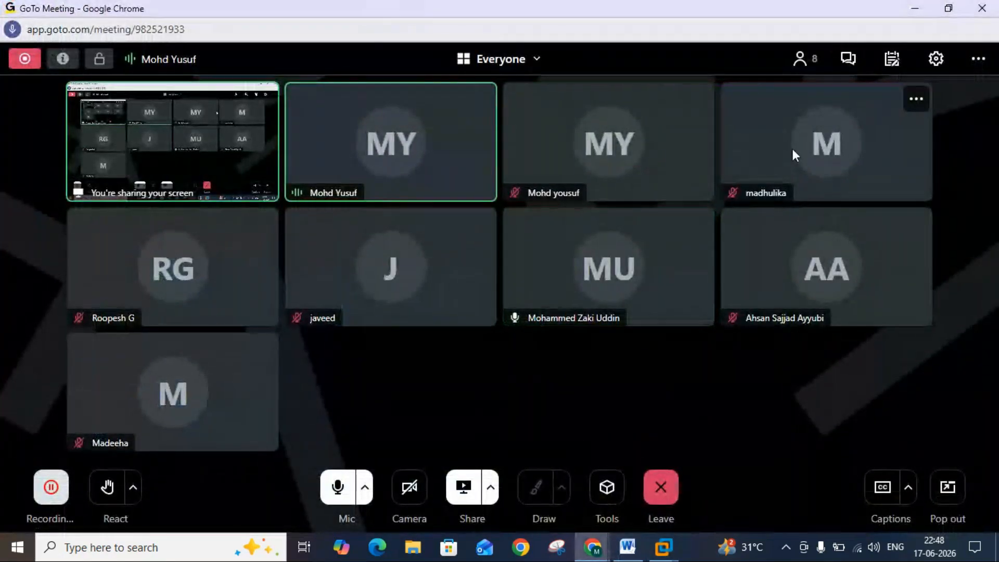
click(922, 9)
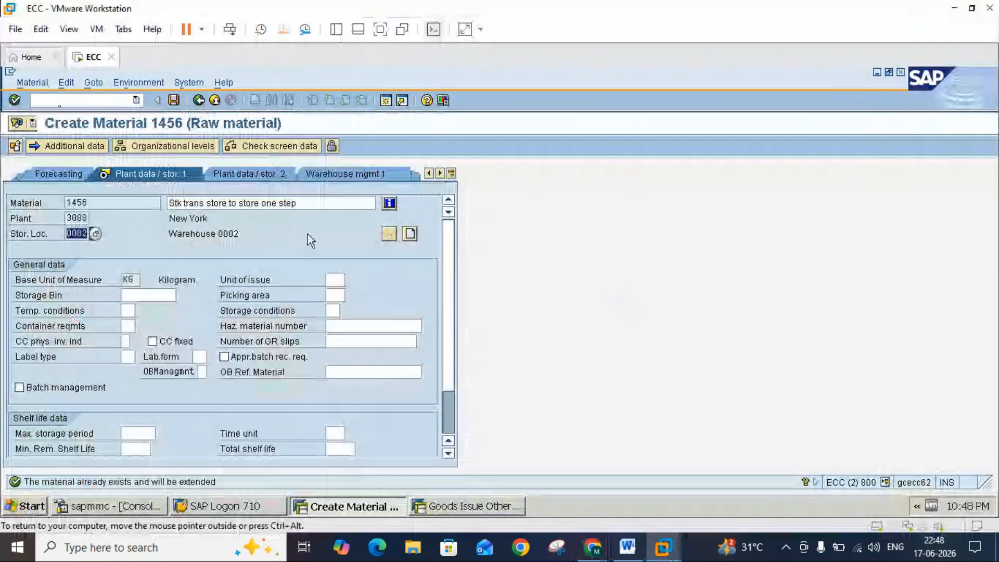
Step: Save the extension of material 1456 to storage location 0002 and close the second SAP session
key(Return)
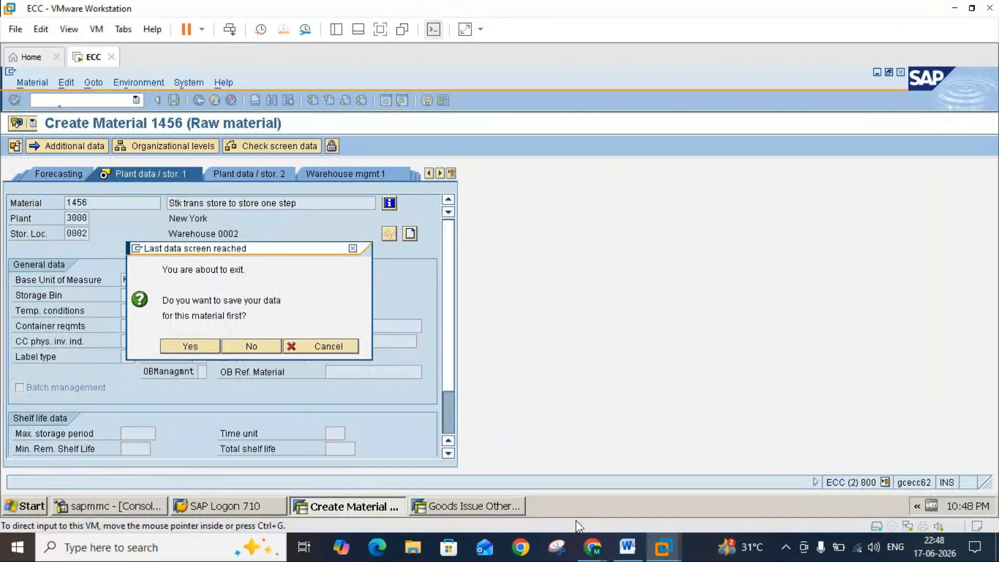
click(623, 548)
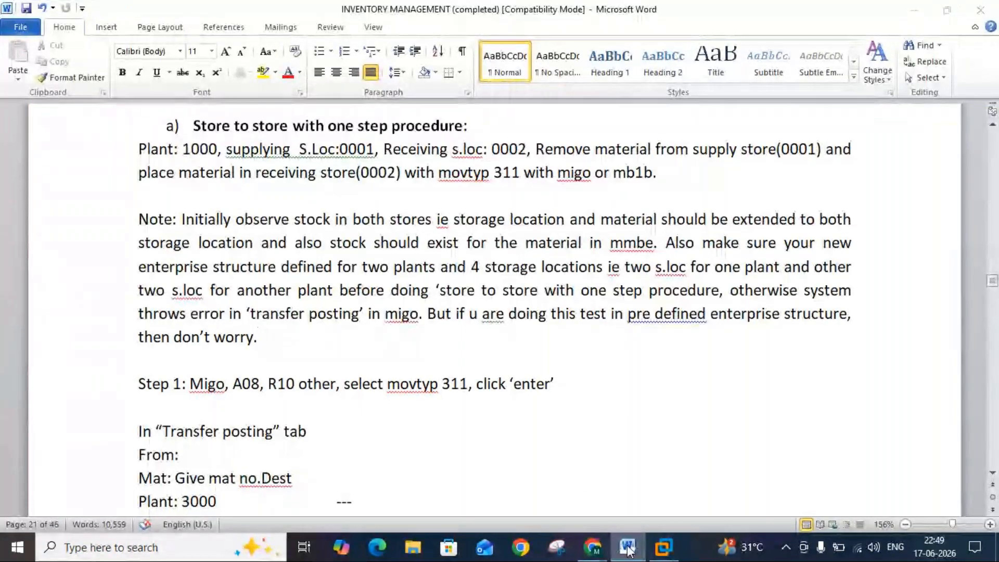
click(618, 545)
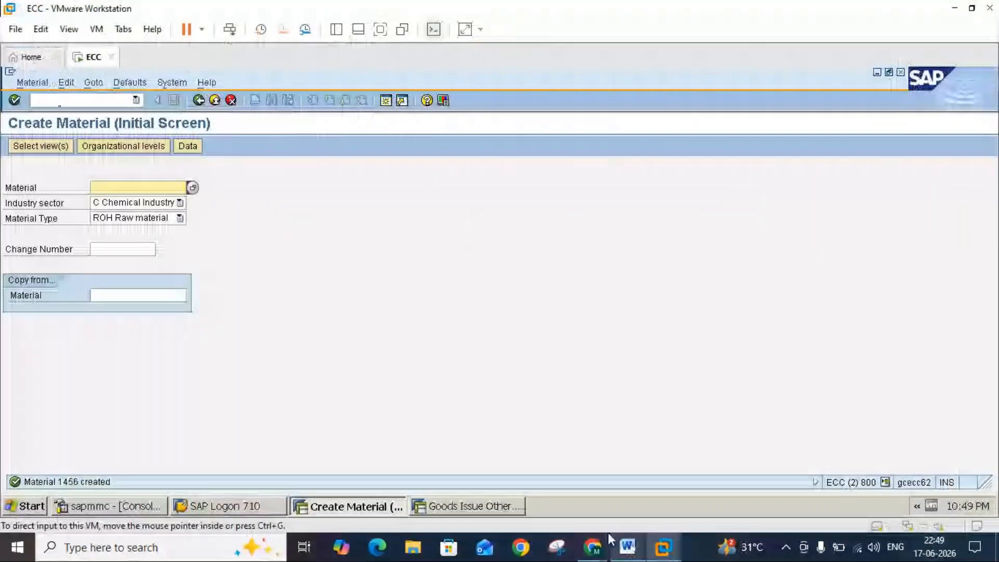
click(215, 100)
click(213, 100)
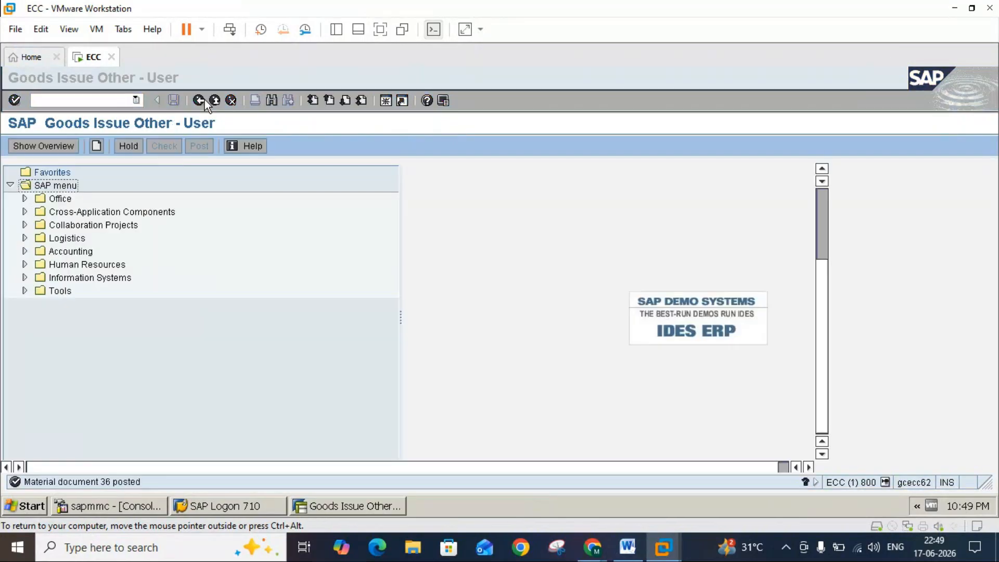
Step: Leave the goods issue, check material 1456's stock in MMBE for plant 3000 and storage location 0001, and exit the overview
click(214, 101)
click(122, 99)
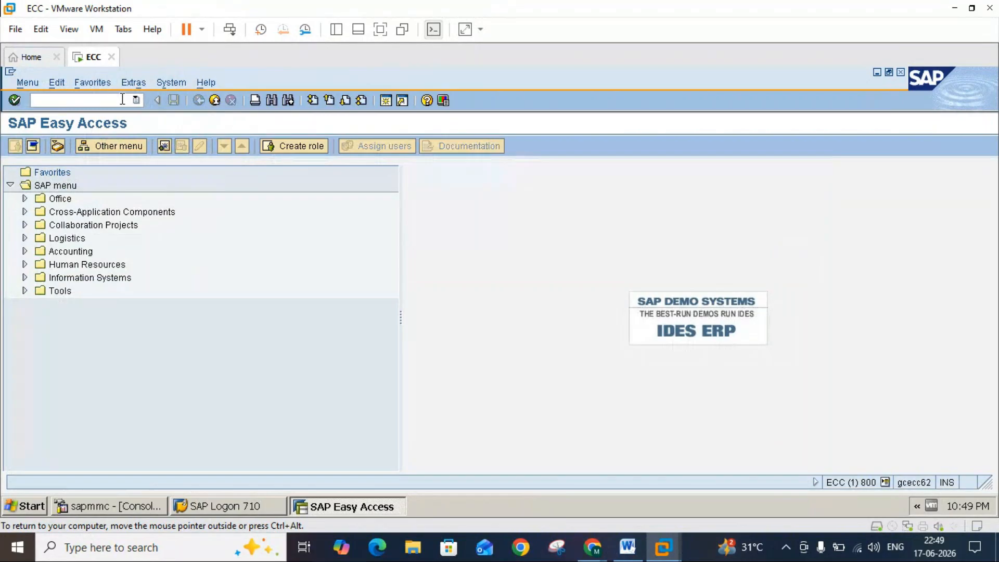
text(mmbe)
key(Return)
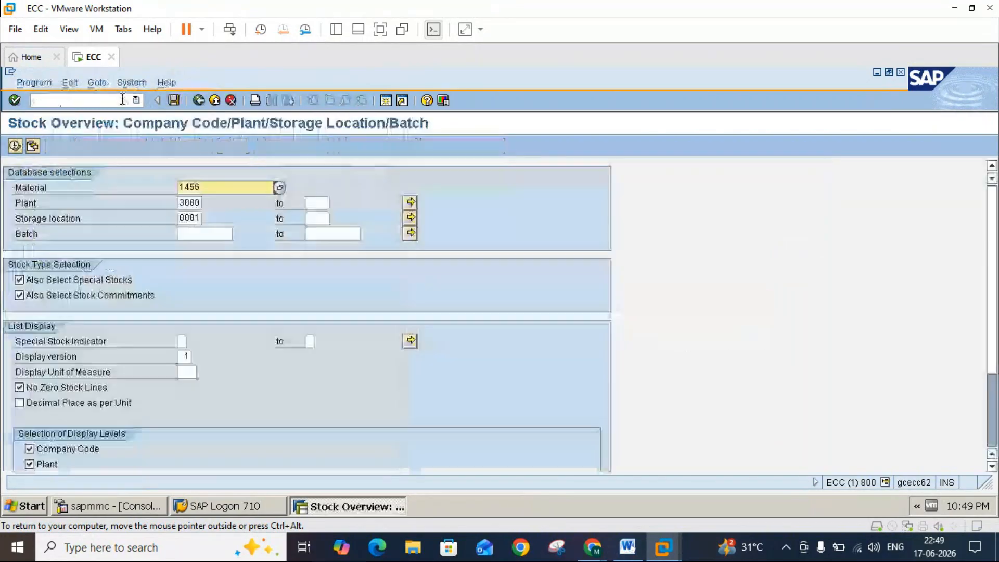
click(15, 146)
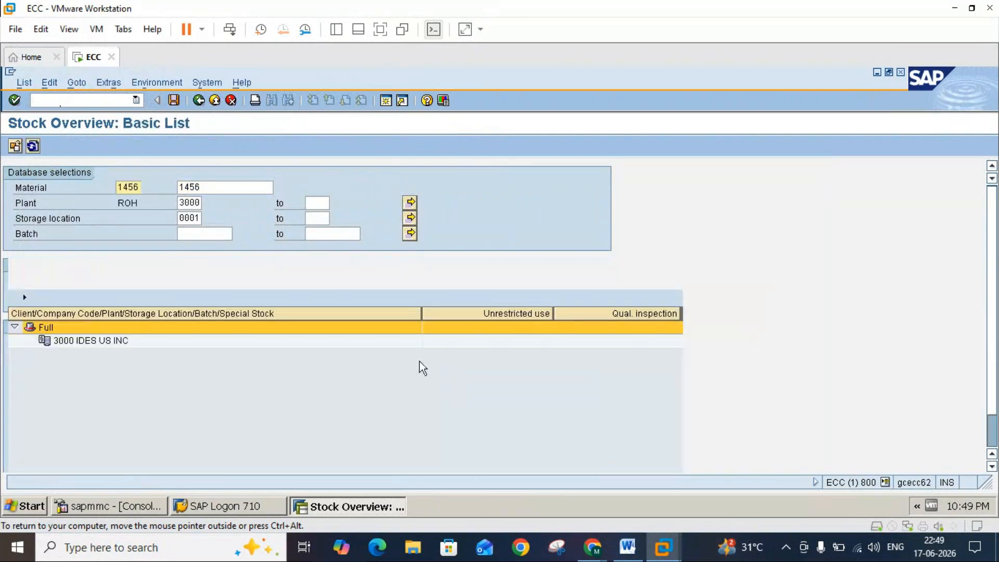
click(511, 343)
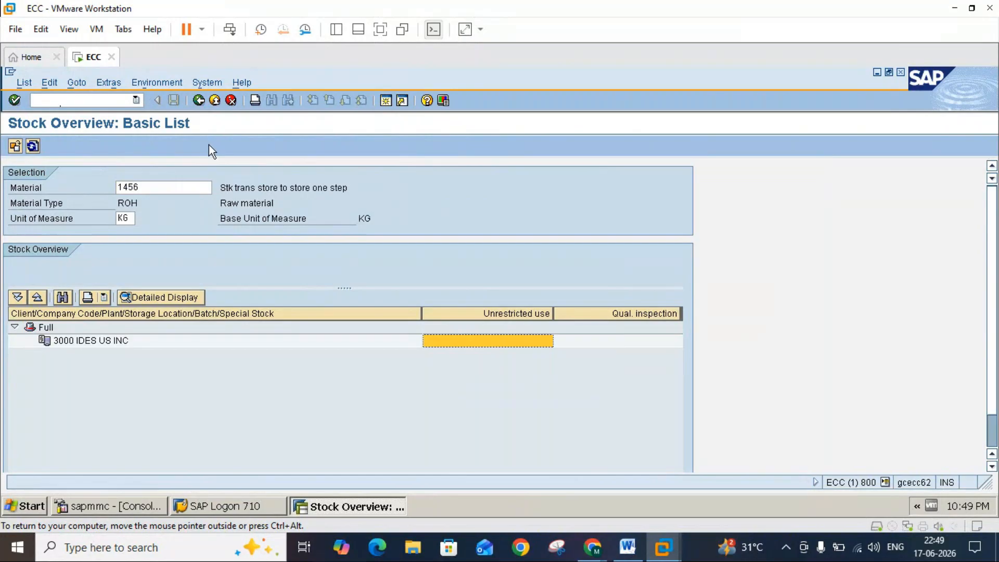
click(214, 100)
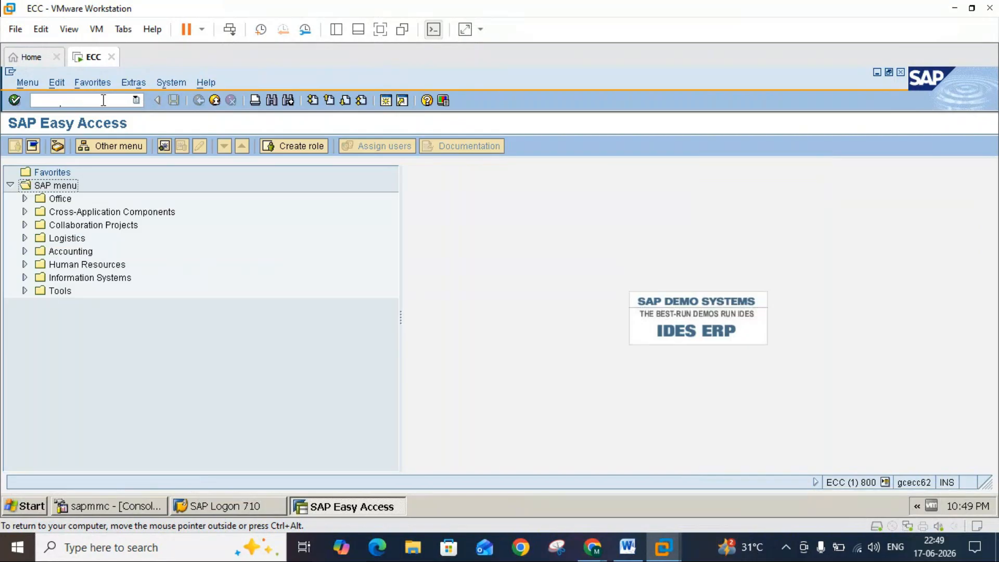
Step: Start a goods receipt in transaction MB1C with movement type 501 for plant 3000 and storage location 0001
click(104, 100)
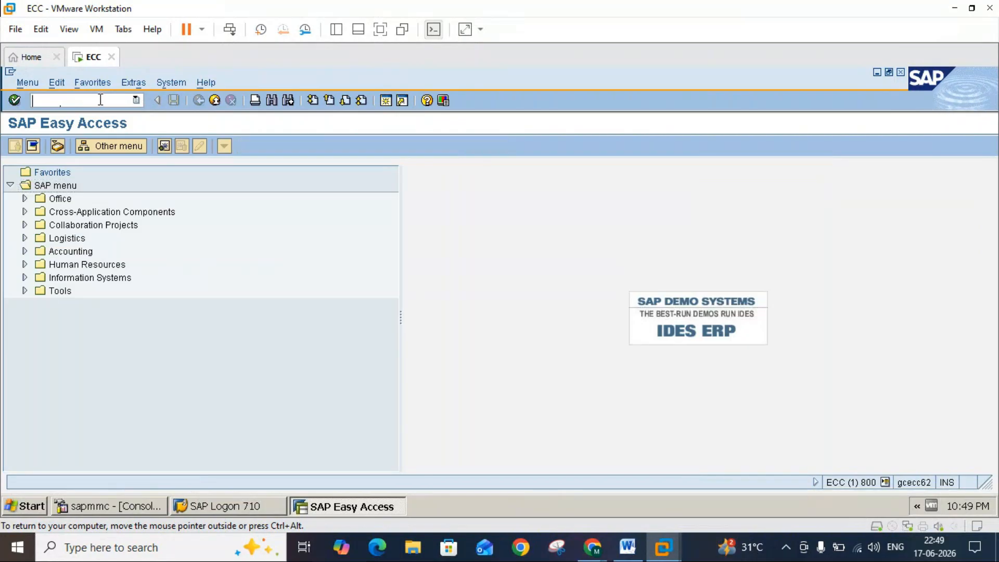
text(/nmb1c)
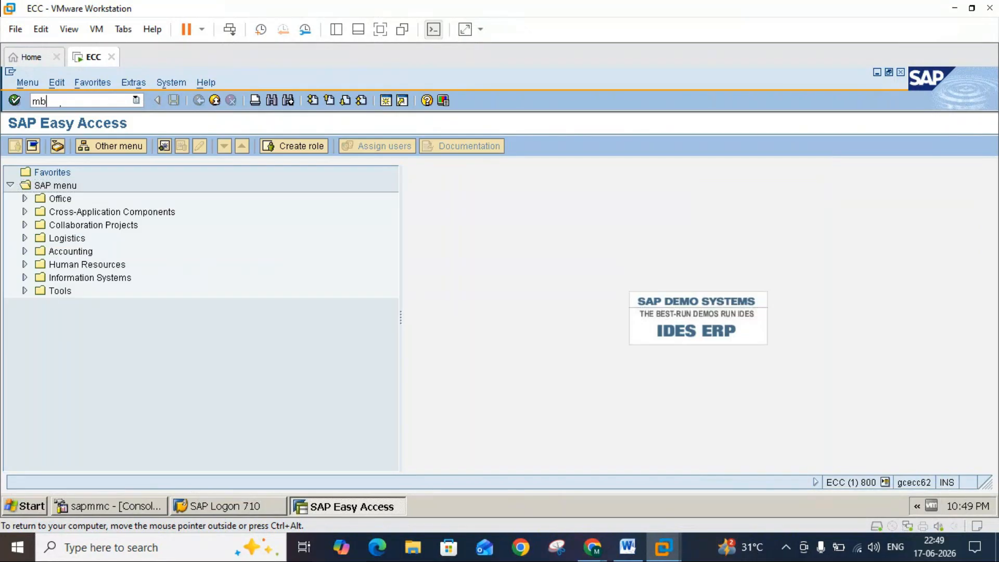
key(Return)
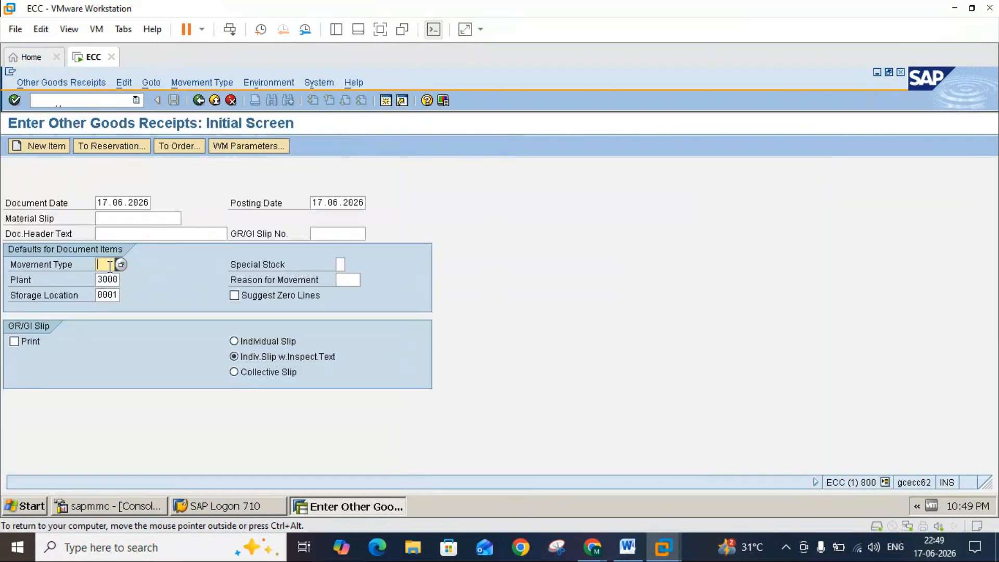
text(501)
key(Return)
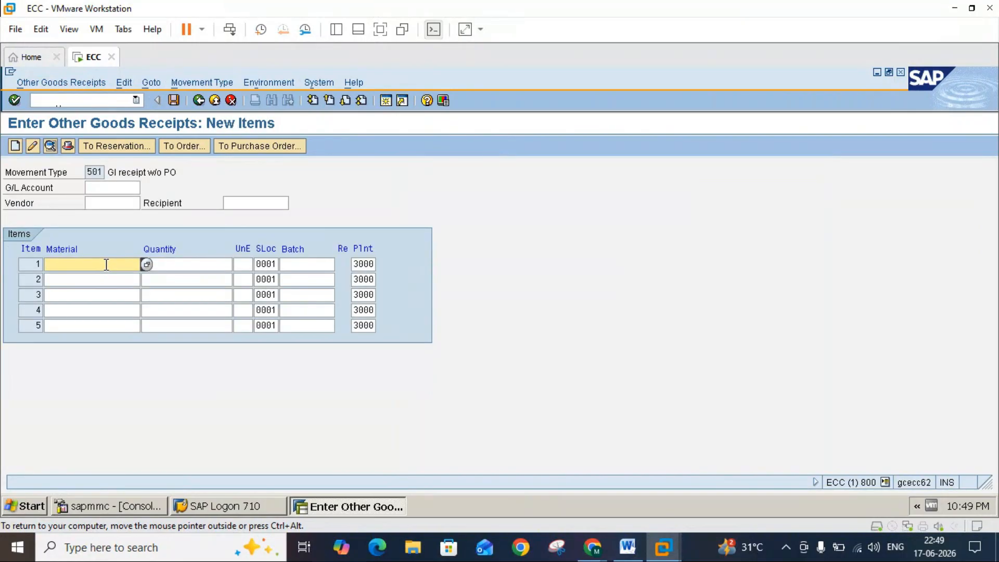
Step: Enter material 1456 with quantity 100 as the first goods receipt item, post the receipt and exit the transaction
text(1456)
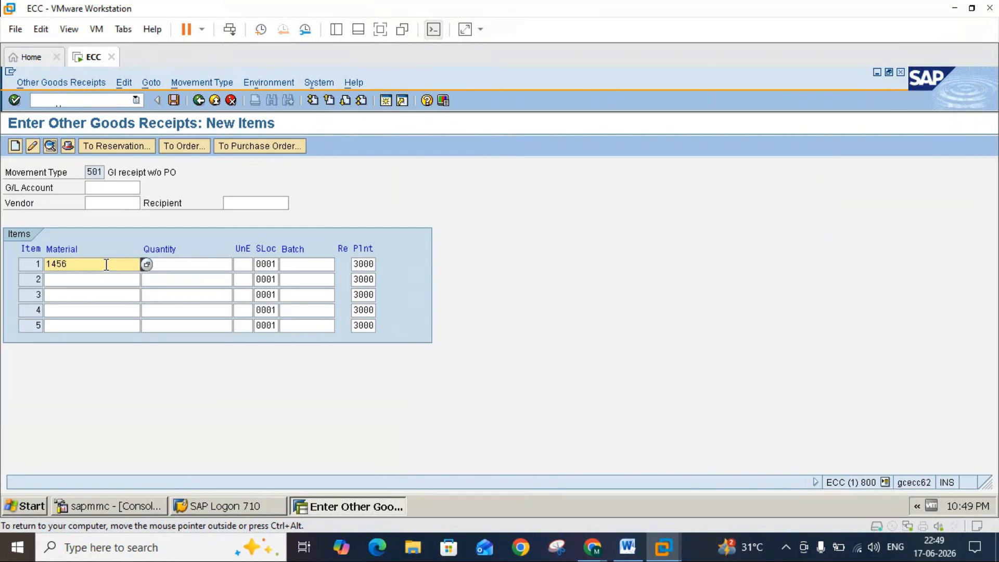
click(166, 264)
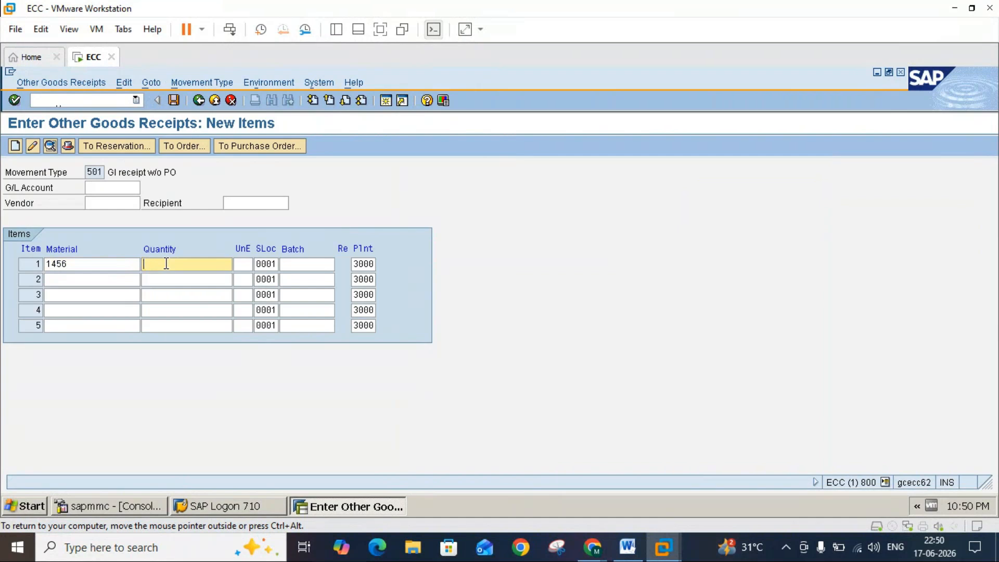
text(100)
key(Return)
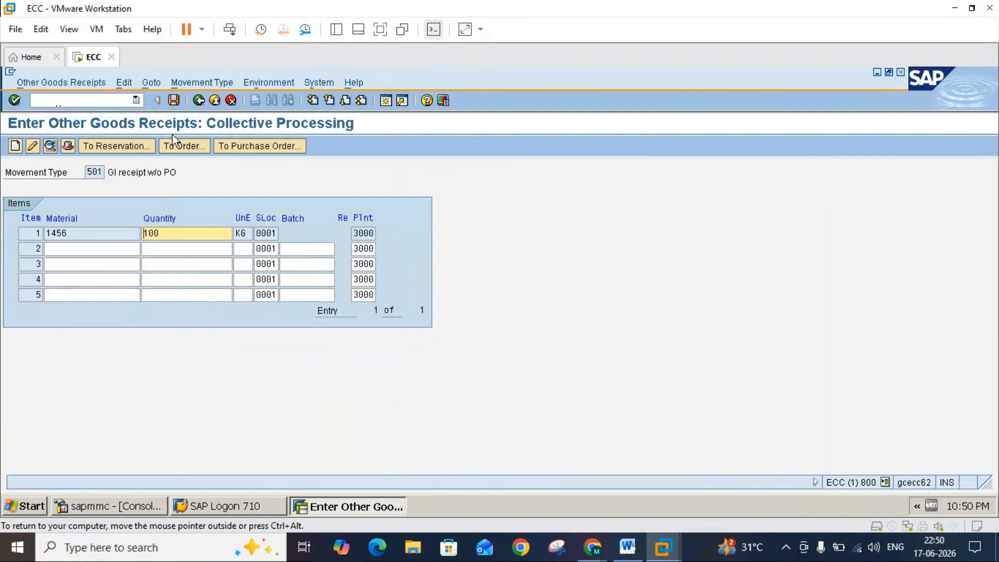
click(174, 101)
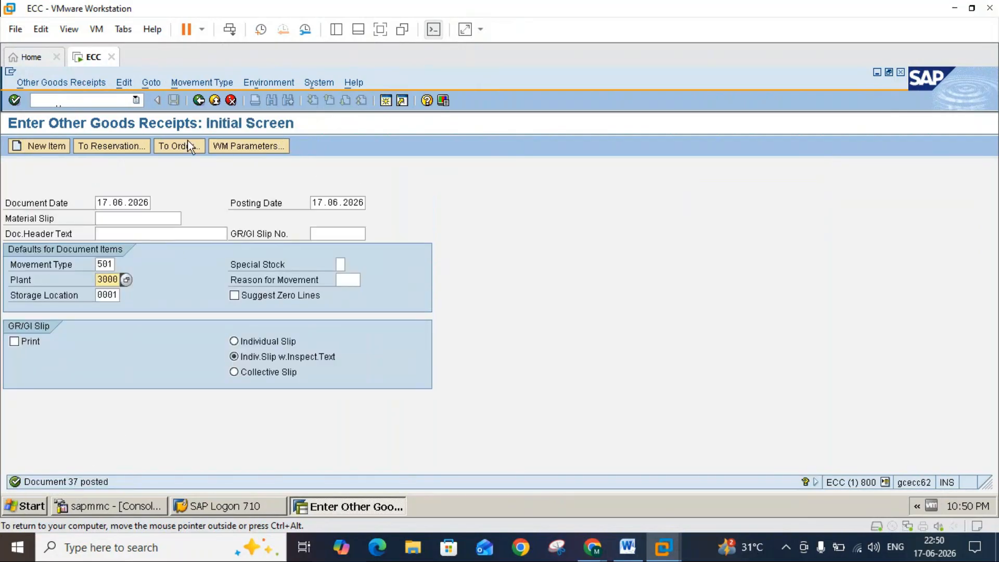
click(217, 101)
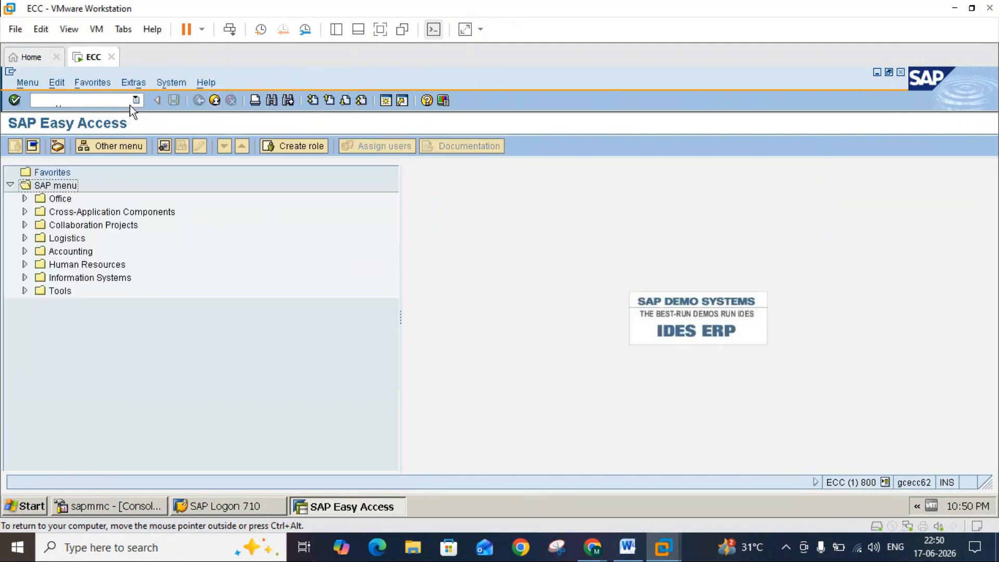
Step: Check material 1456's stock in transaction MMBE for plant 3000 and storage location 0001
click(117, 102)
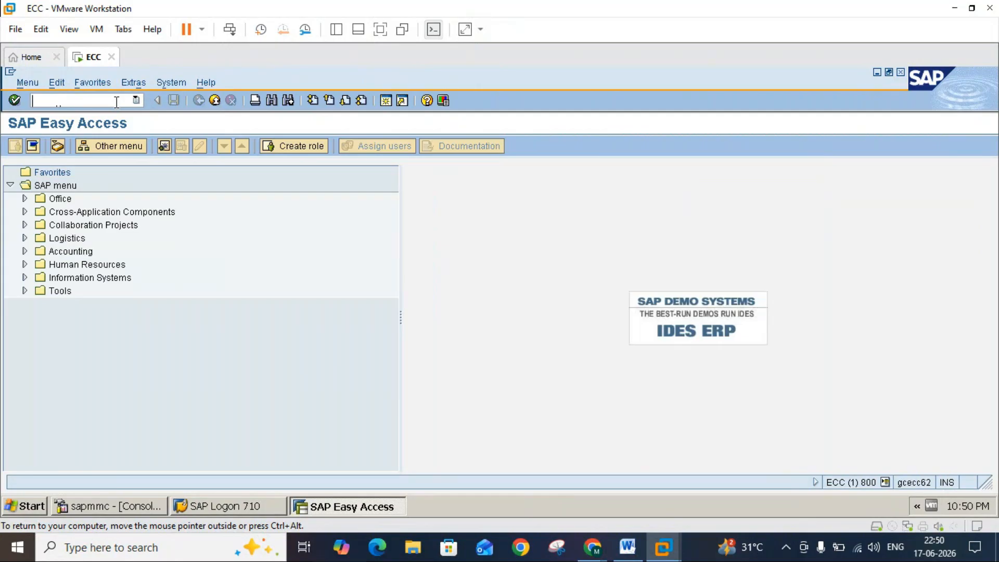
text(mmbe)
key(Return)
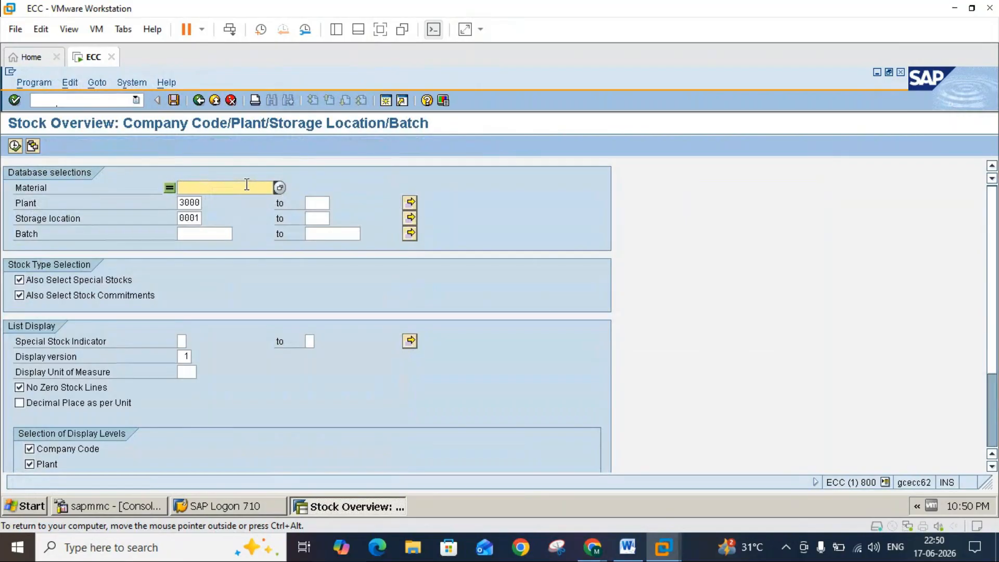
text(1456)
click(14, 146)
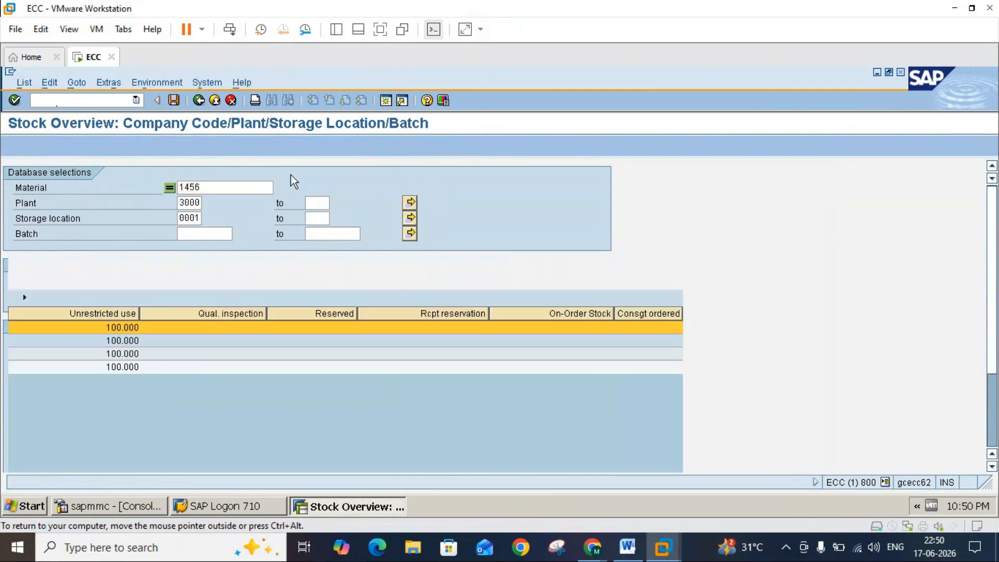
Step: Switch to the Word notes and read the store-to-store one-step procedure through the transfer posting and quantity instructions
click(628, 554)
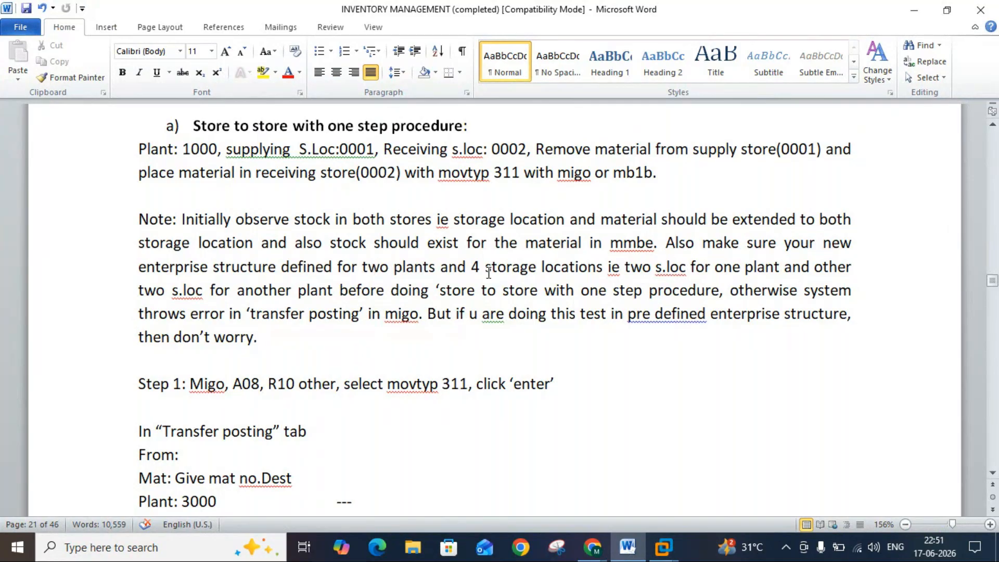
click(470, 125)
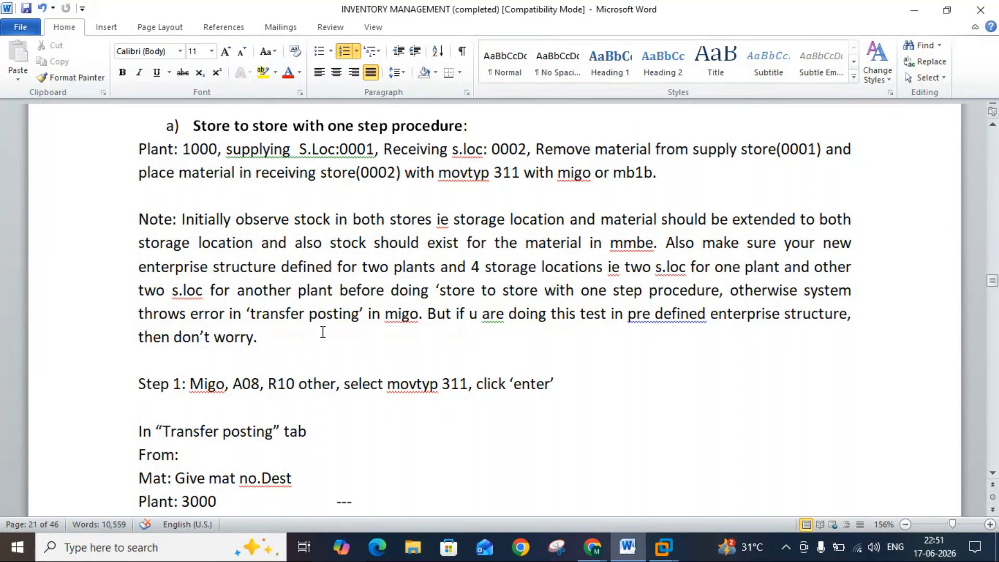
click(628, 314)
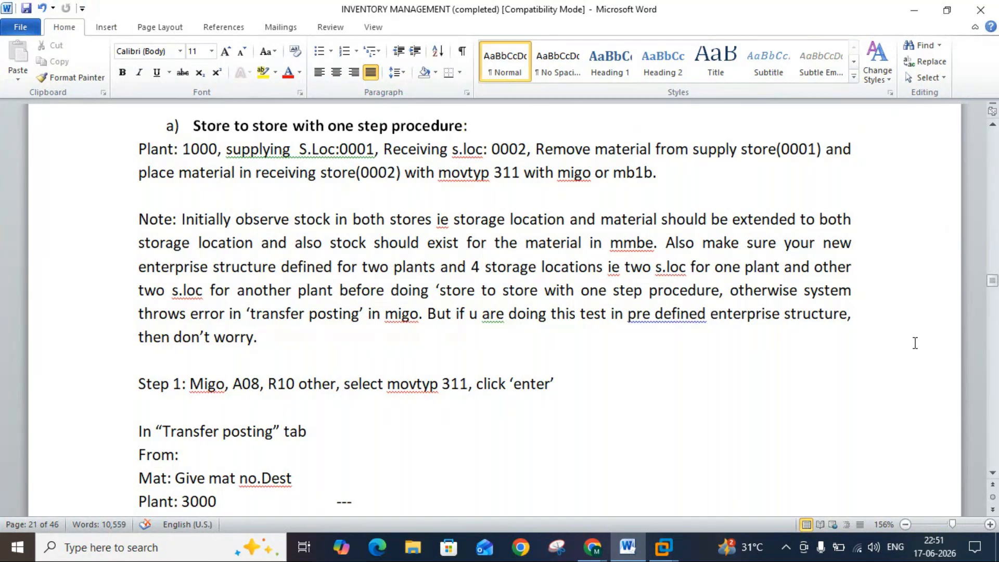
click(993, 474)
click(992, 475)
click(992, 475)
click(993, 474)
click(992, 475)
click(993, 475)
click(993, 474)
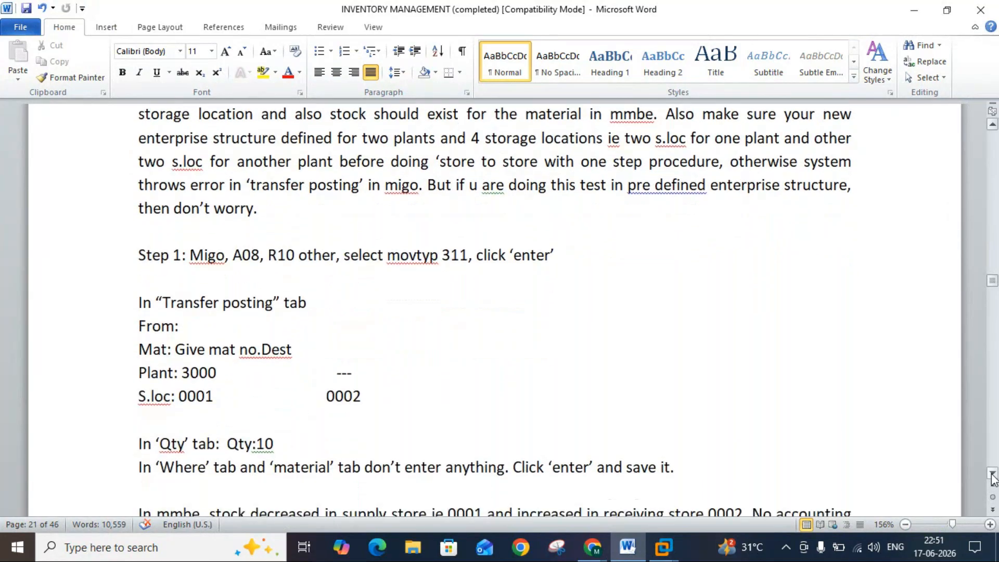
click(993, 475)
click(992, 474)
click(992, 474)
click(993, 475)
click(992, 475)
click(993, 474)
Step: Return to the SAP session, exit the stock overview and open transaction MIGO
mouse_move(672, 547)
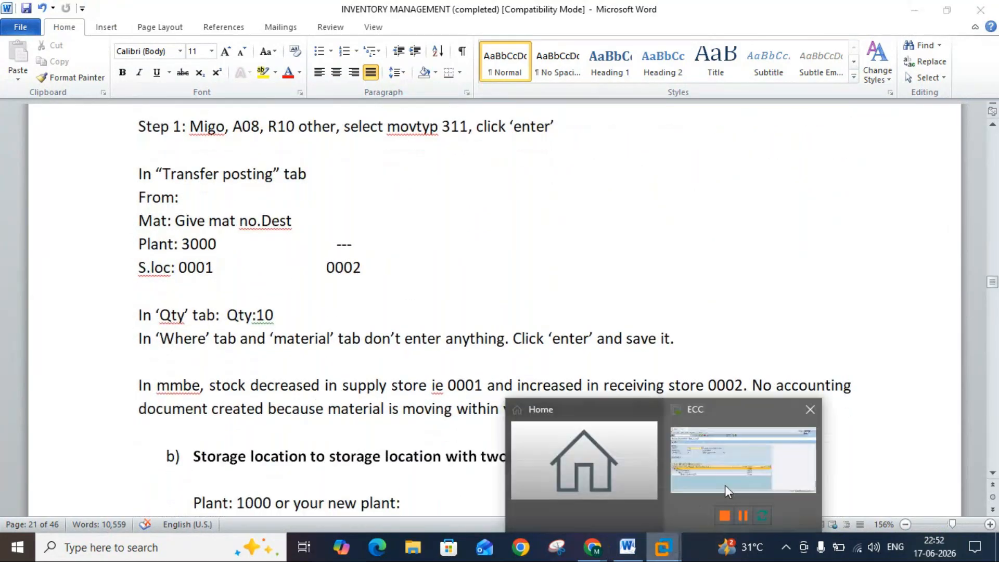
click(726, 481)
click(215, 100)
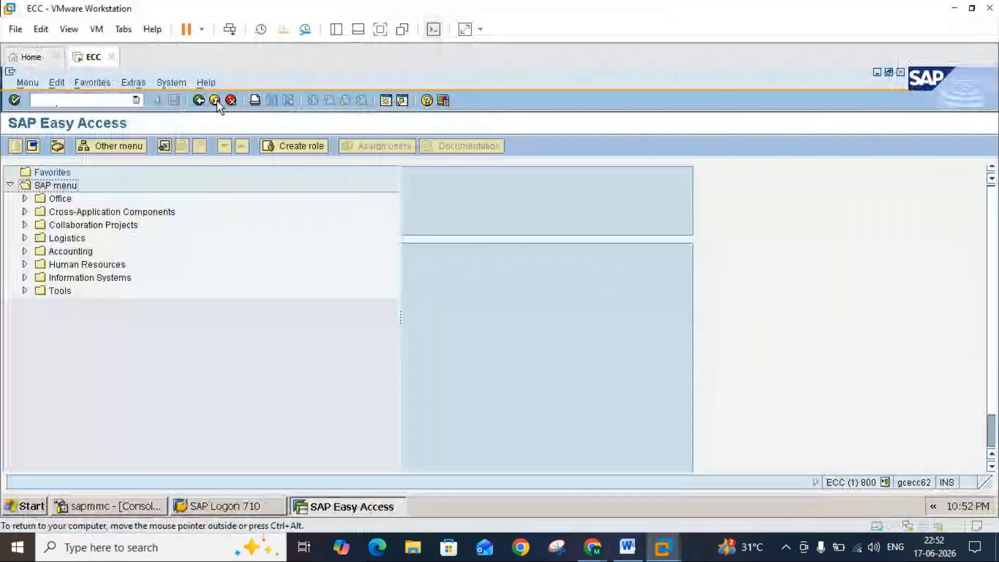
click(120, 100)
text(migo)
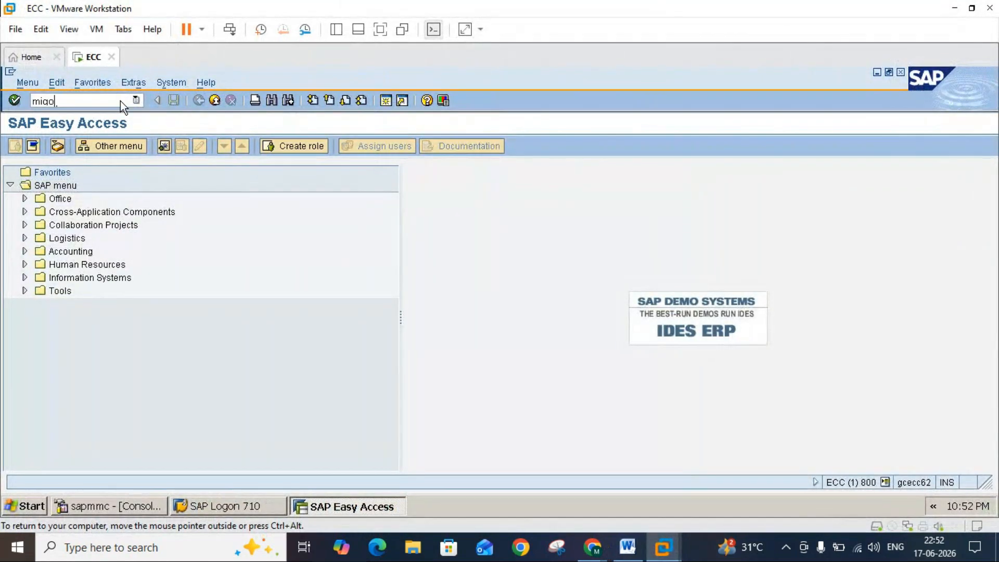
key(Return)
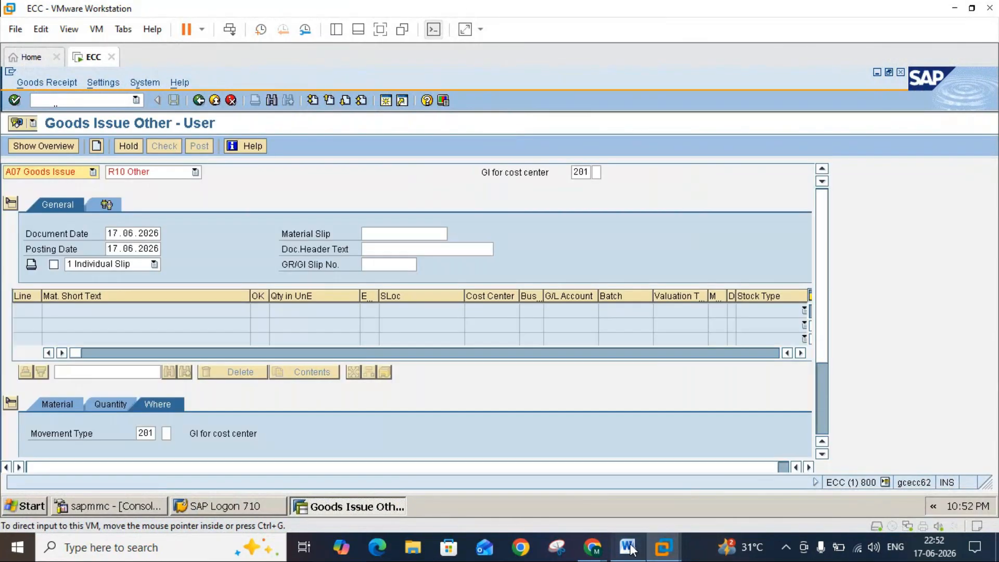
Step: Check Step 1 in the Word notes and change the MIGO transaction to A08 Transfer Posting
click(628, 547)
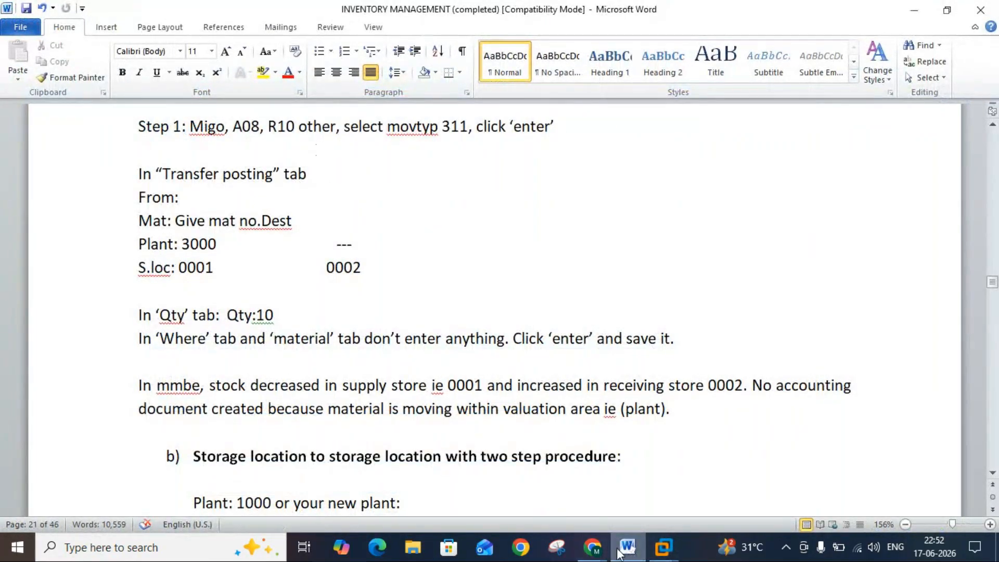
click(626, 550)
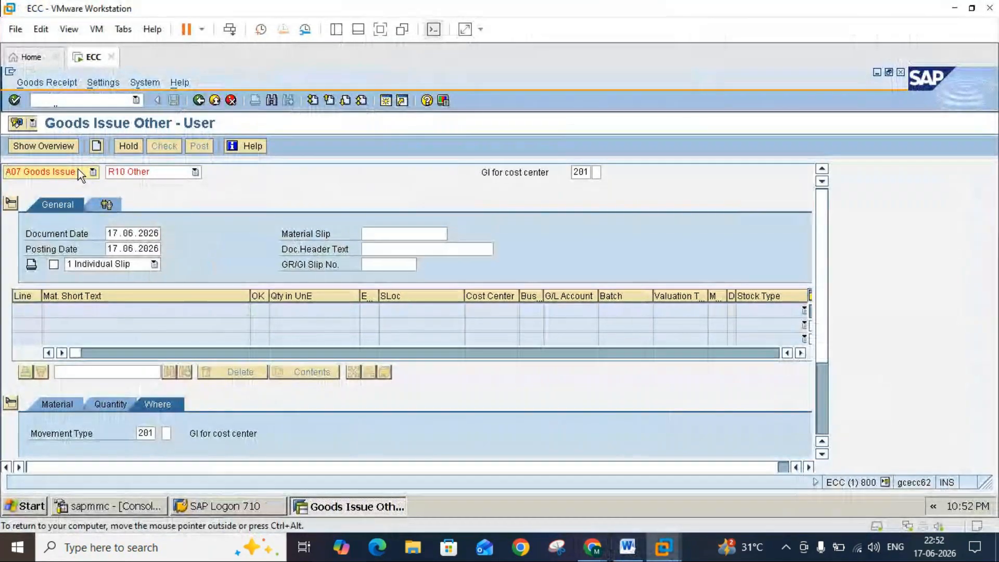
click(78, 170)
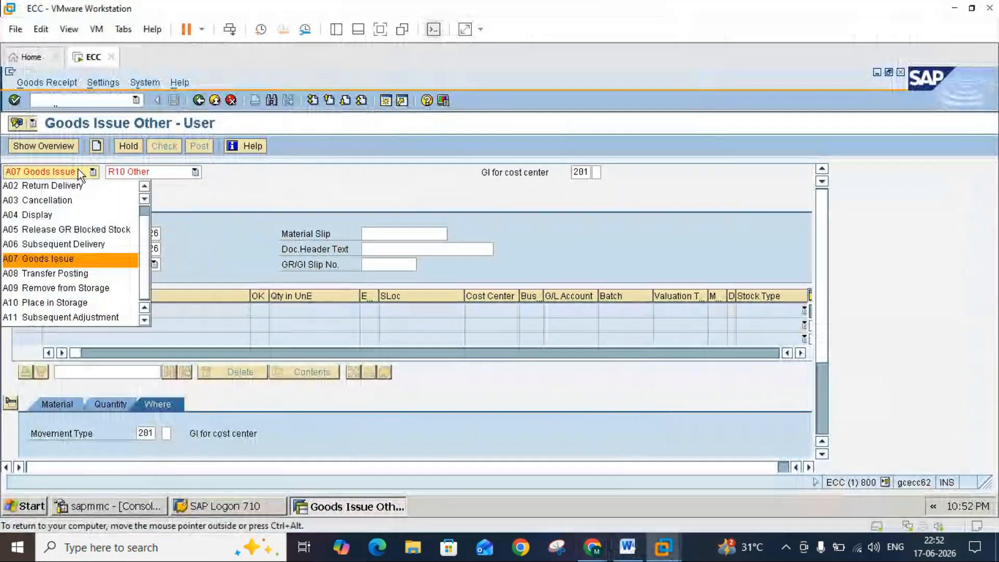
click(74, 274)
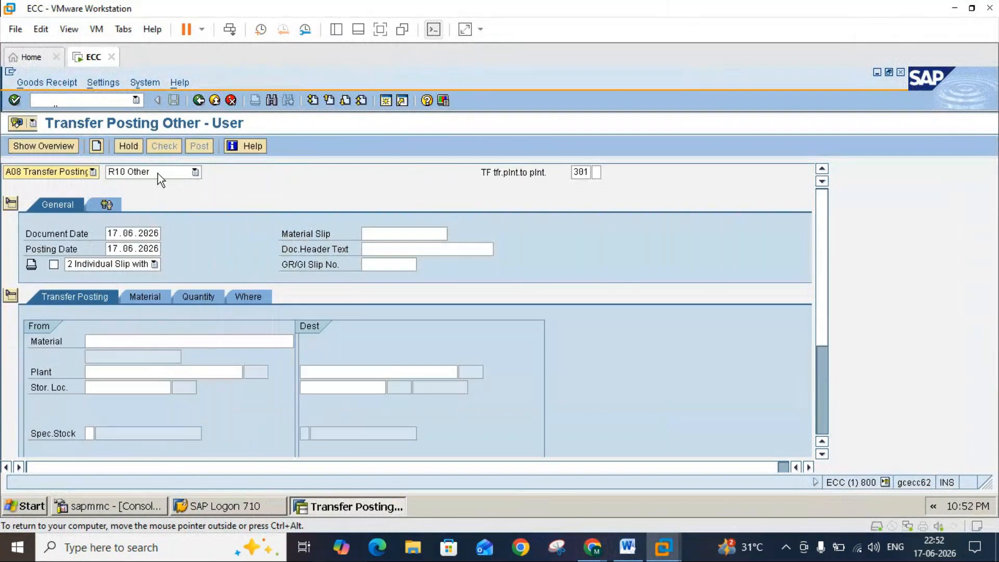
Step: Consult the Word notes, return to SAP and enter material 1456, plant 3000 and storage location 0001 as the transfer source
click(628, 552)
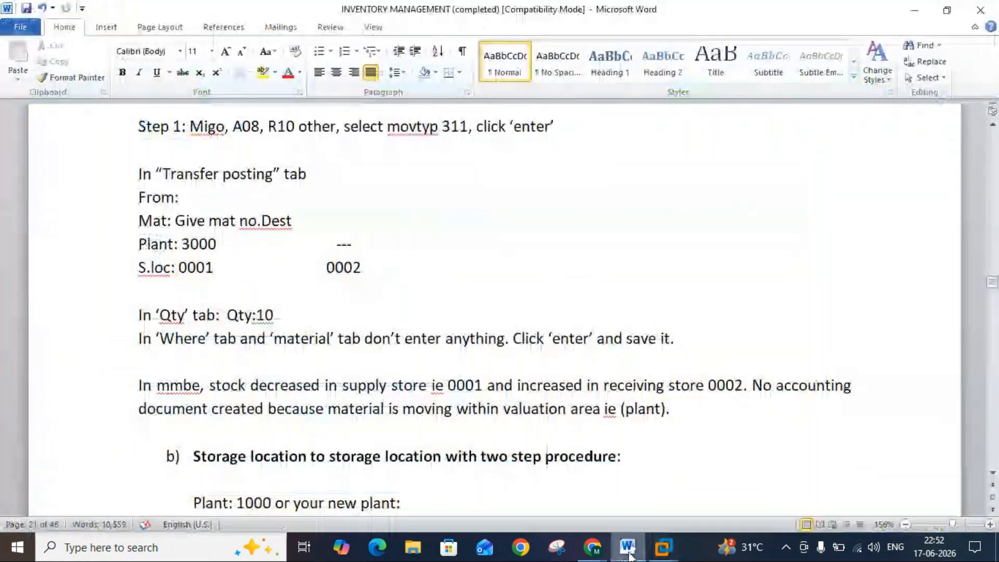
click(628, 552)
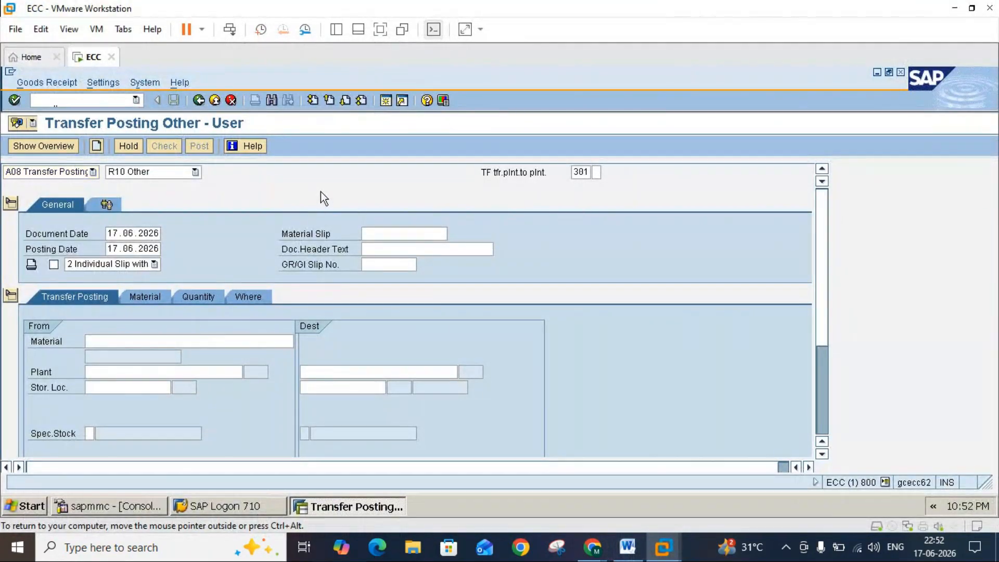
click(158, 338)
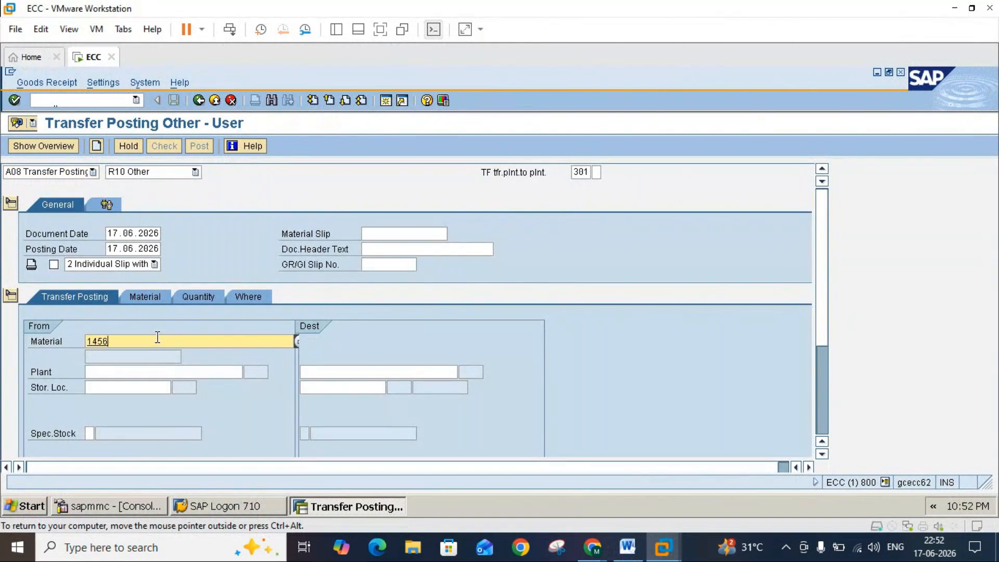
click(154, 374)
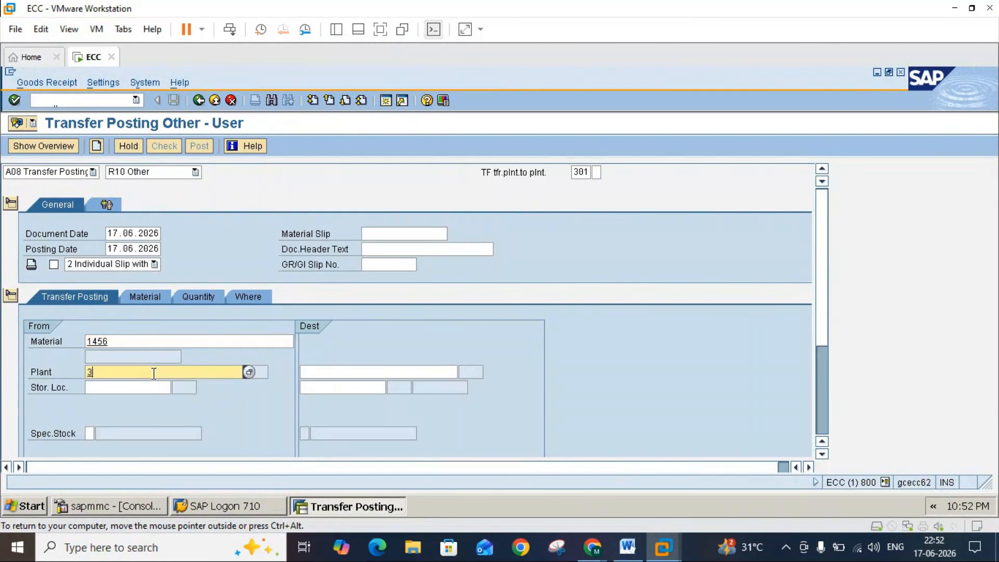
text(3000)
click(147, 385)
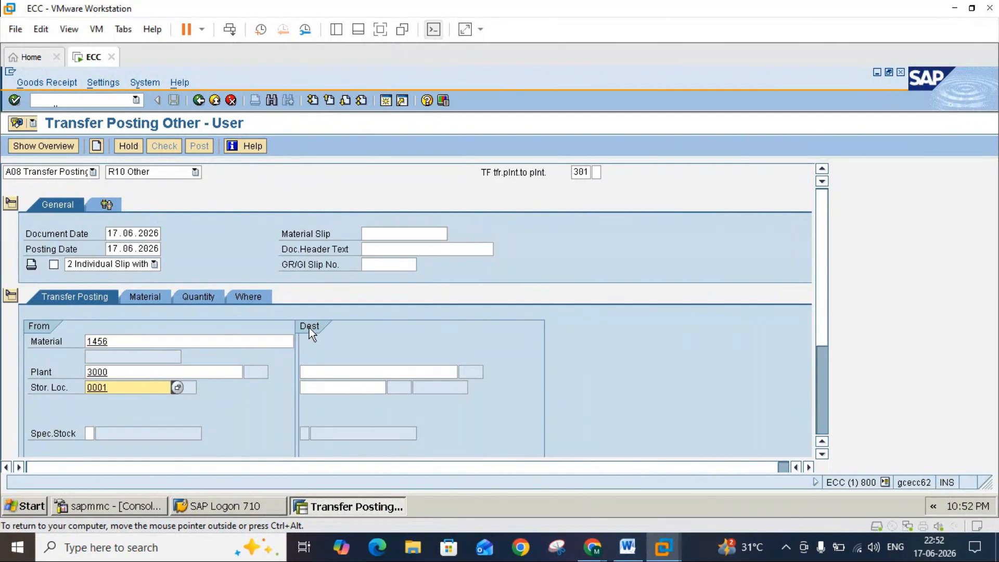
Step: Review the supplying and receiving stores in the Word notes, return to SAP and enter destination plant 3000 and storage location 0002
click(323, 373)
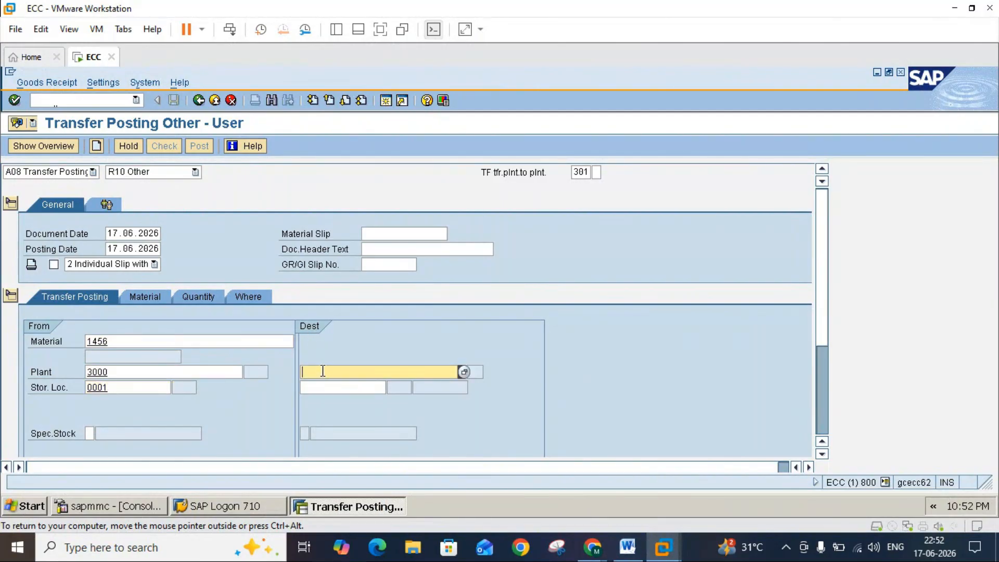
click(628, 547)
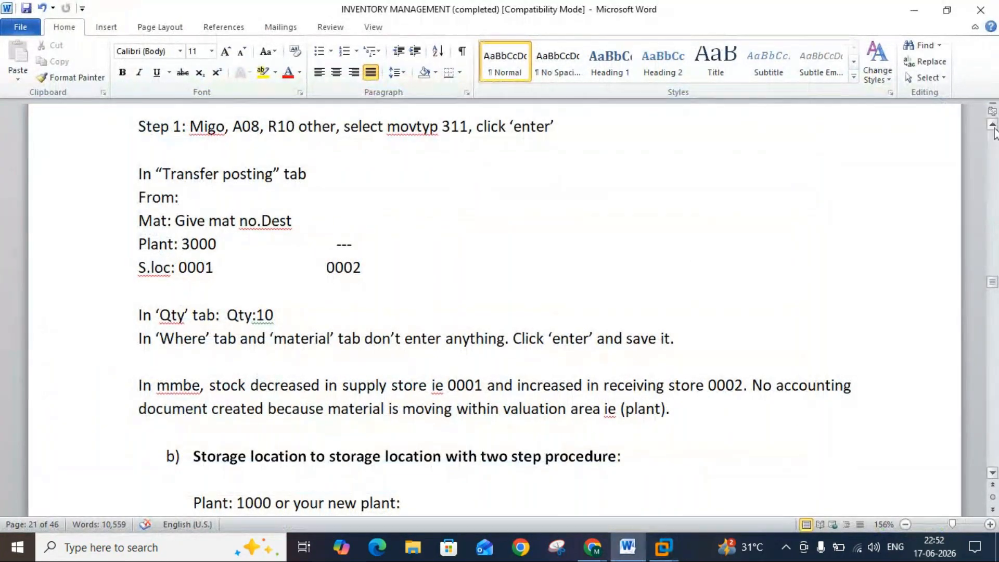
scroll(994, 130, up, 1)
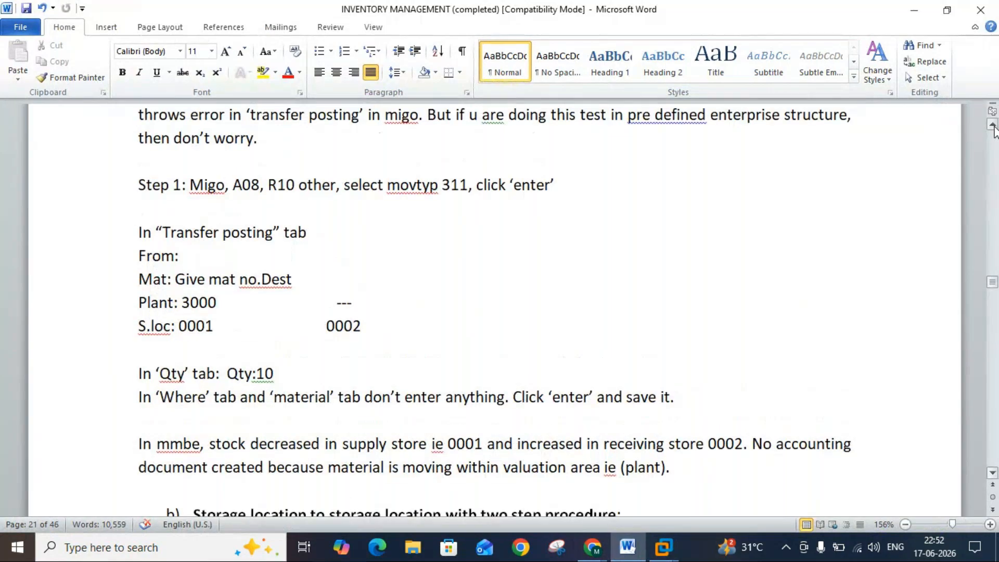
scroll(993, 129, up, 2)
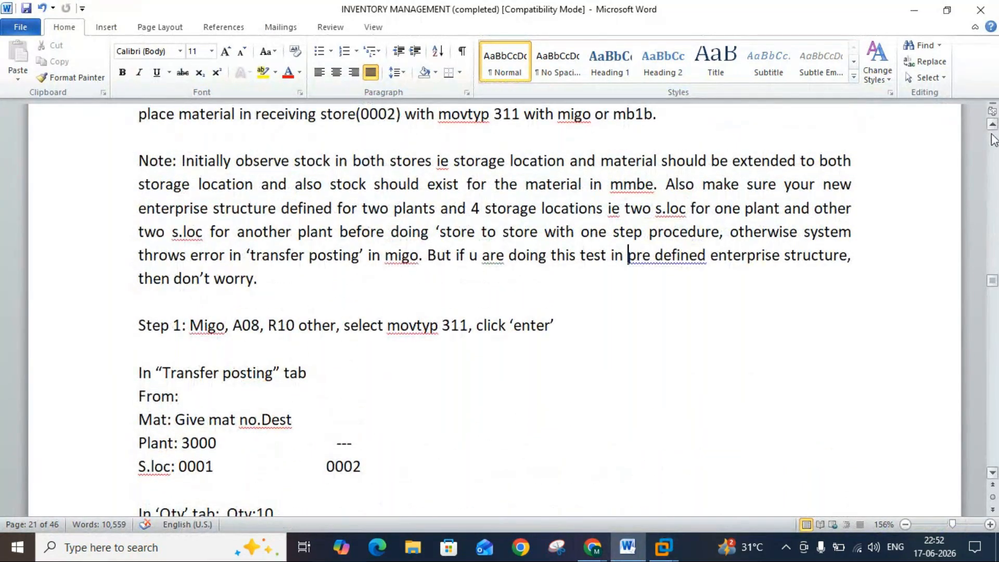
click(993, 126)
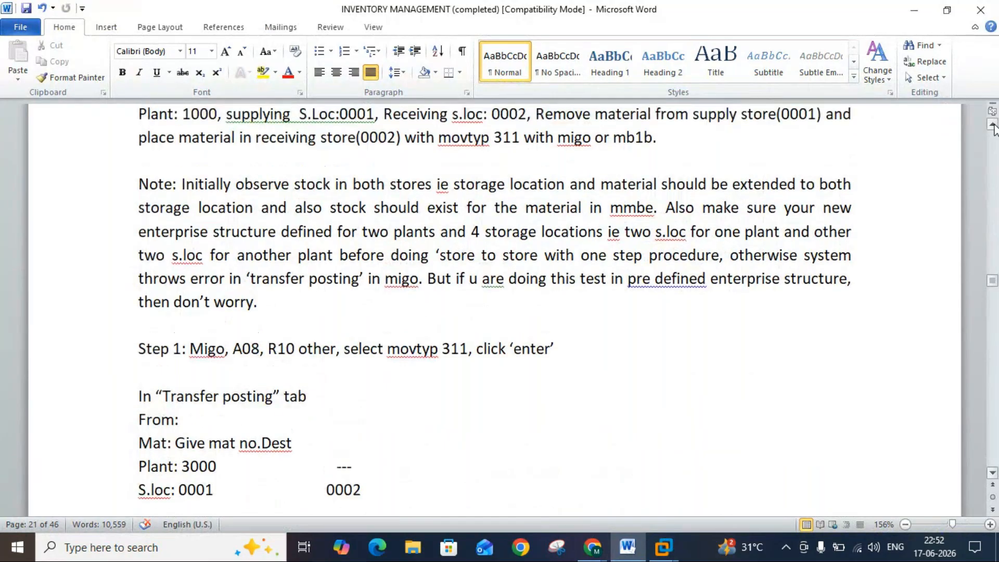
click(993, 126)
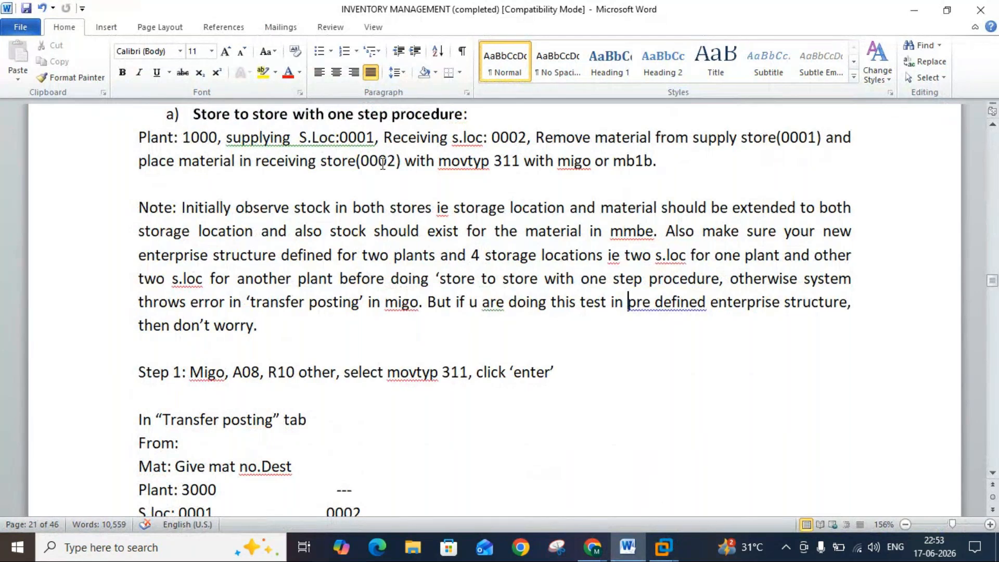
mouse_move(662, 546)
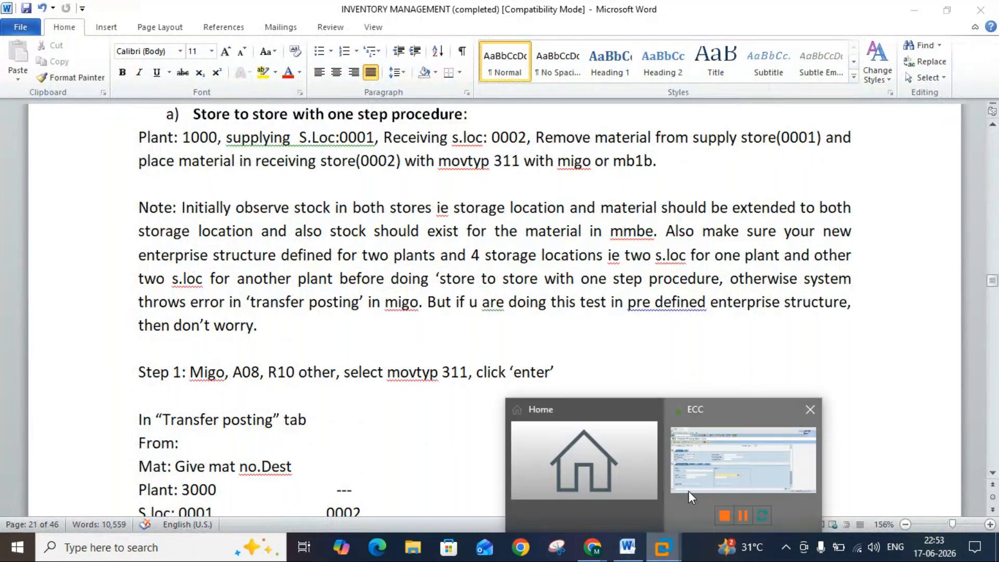
click(689, 492)
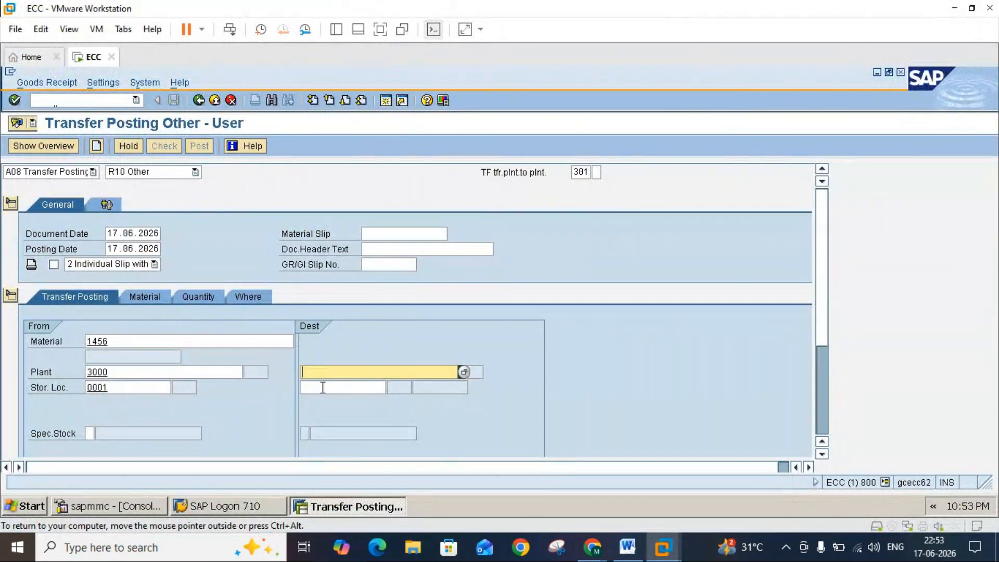
click(323, 387)
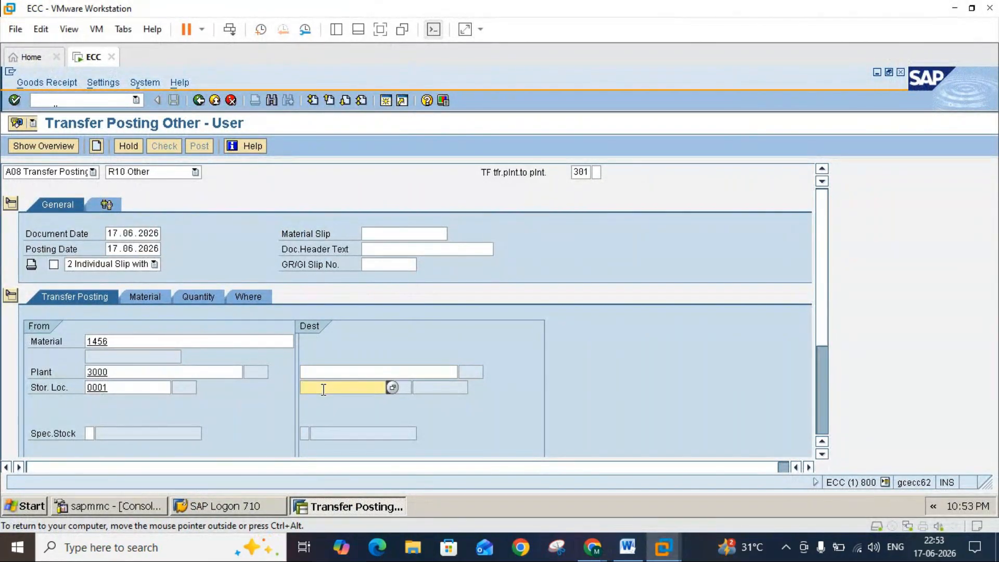
text(0002)
click(319, 373)
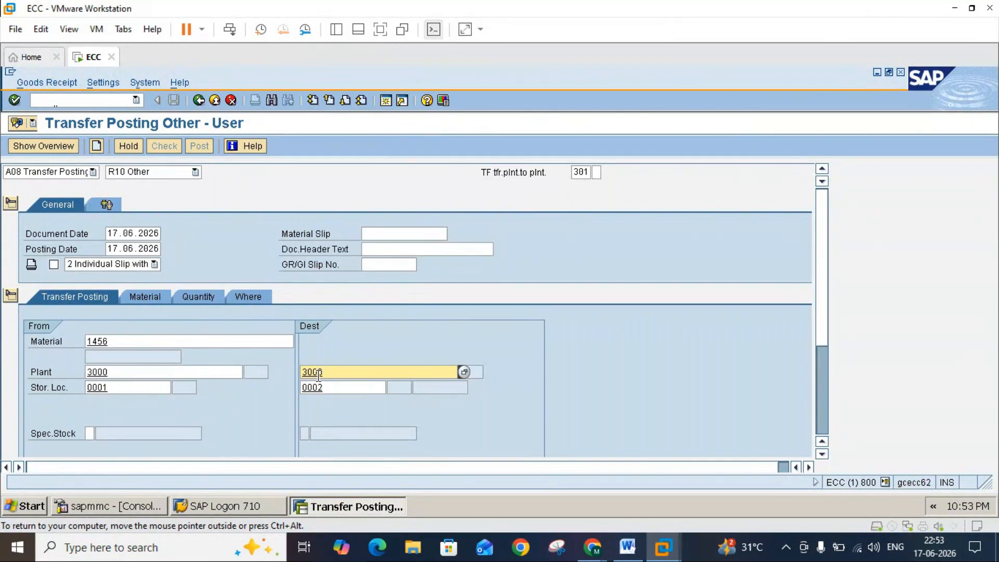
Step: Confirm the transfer source and destination, check the Word notes for the quantity and enter 10 KG for the item in SAP
key(Return)
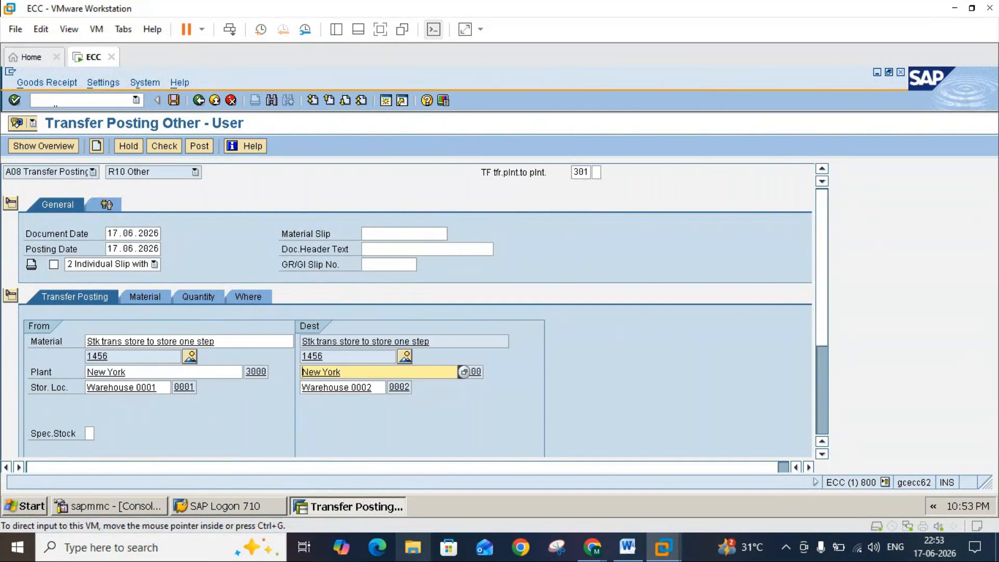
click(627, 548)
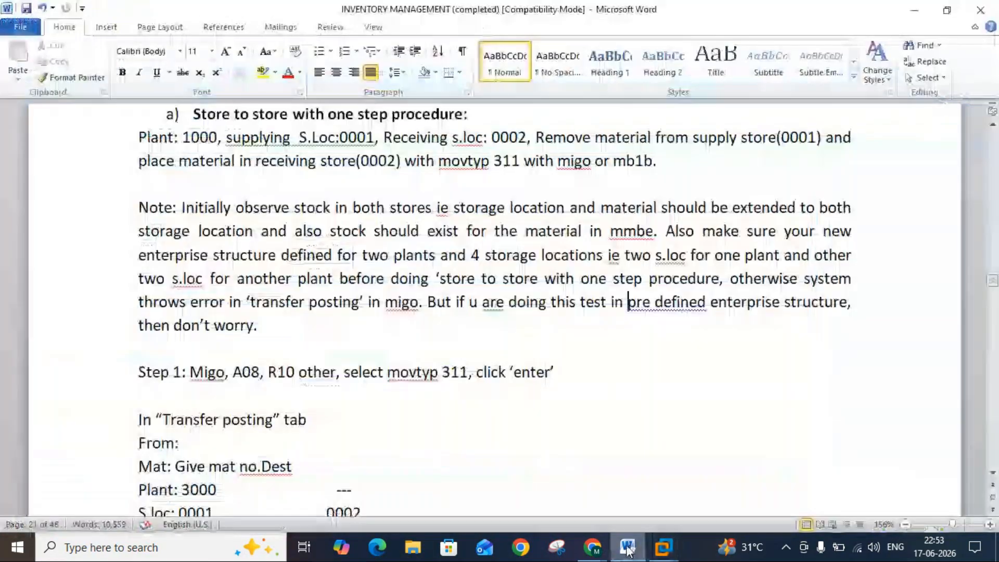
click(992, 475)
drag(992, 475, 992, 475)
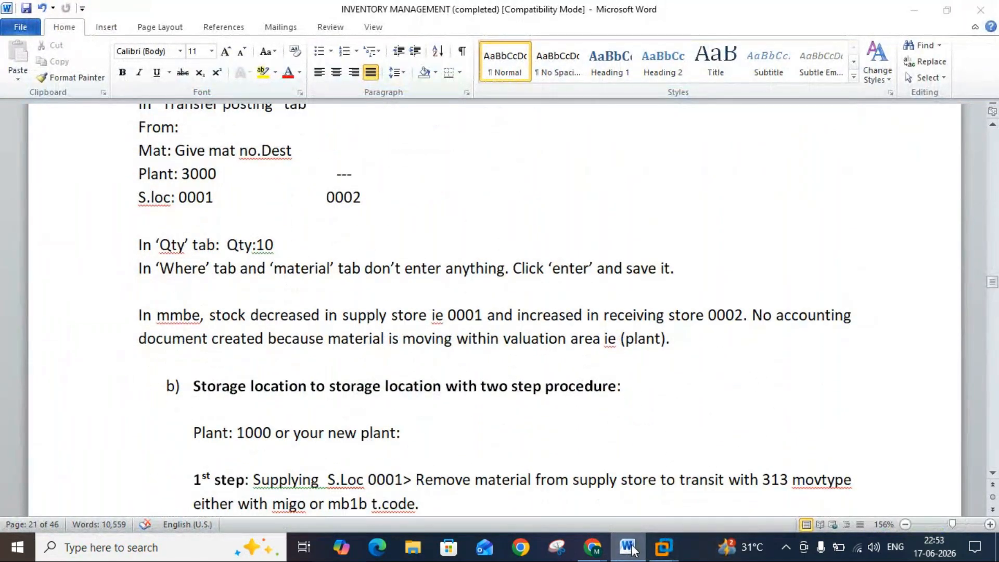
click(664, 547)
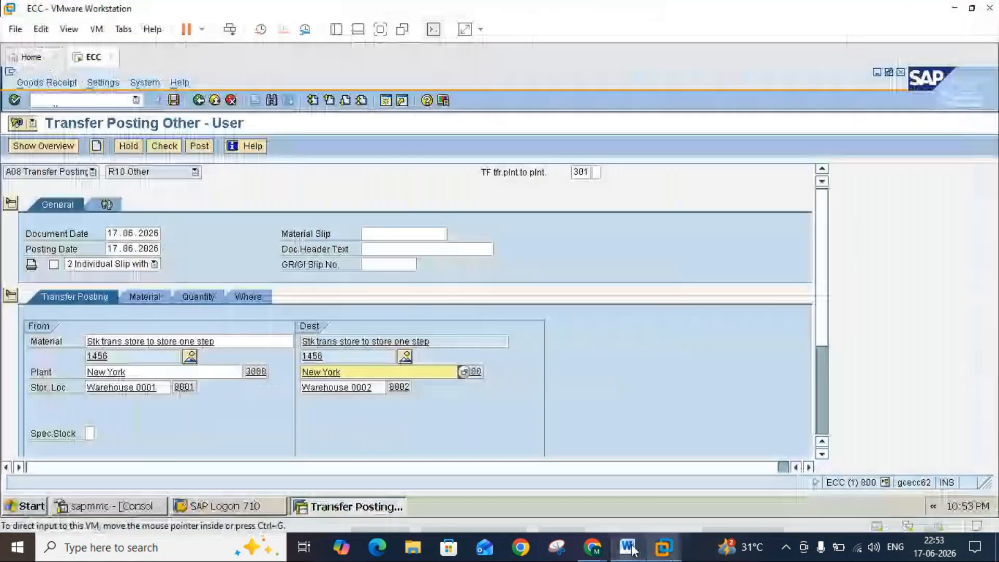
click(155, 295)
click(192, 296)
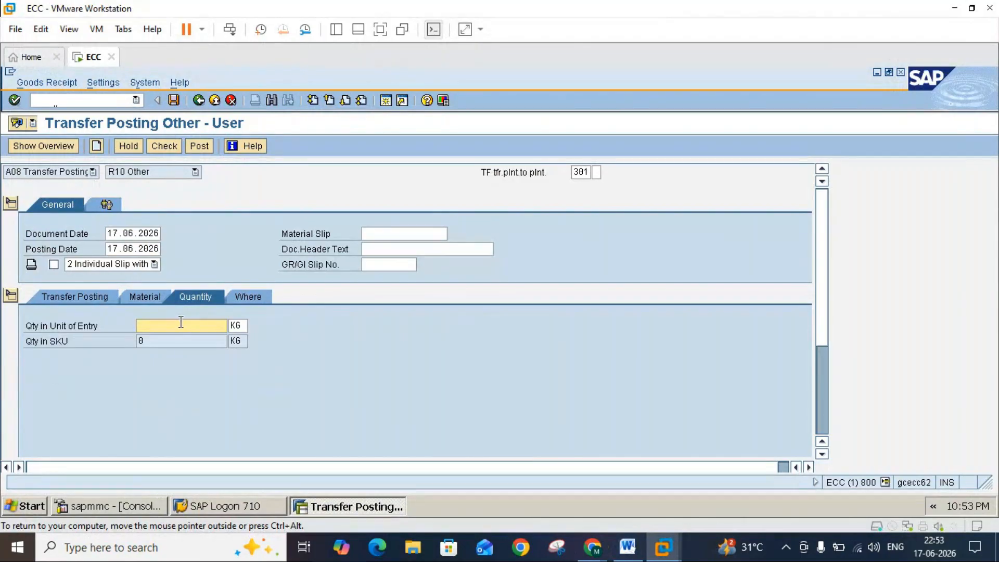
text(10)
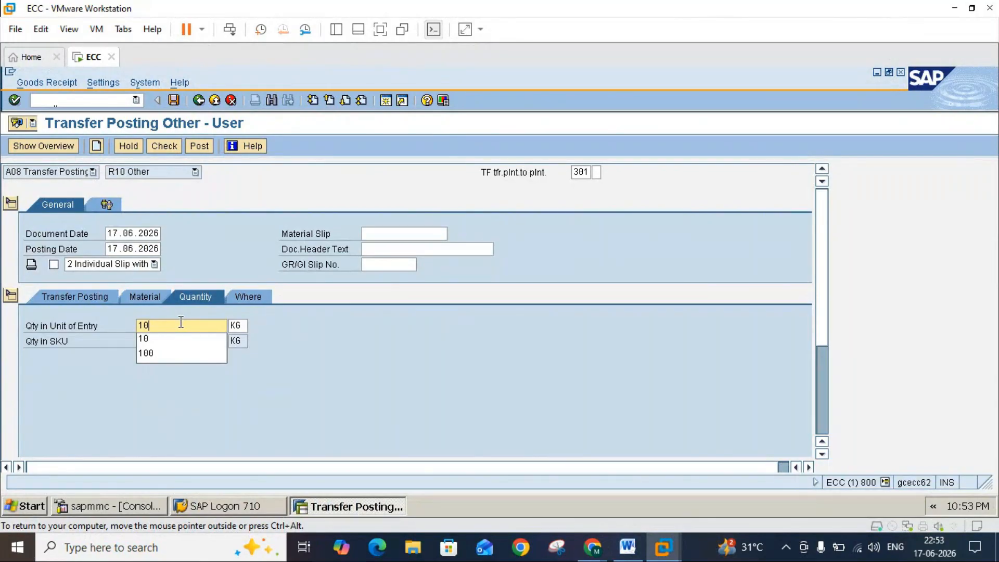
key(Return)
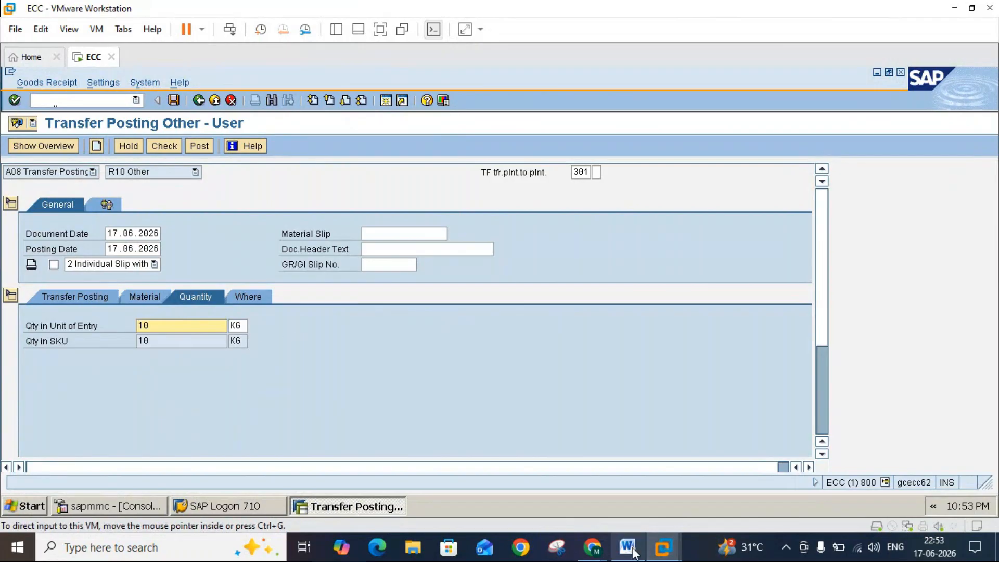
Step: Check the item's Where details against the Word notes, look up the required movement type there and return to SAP
click(629, 550)
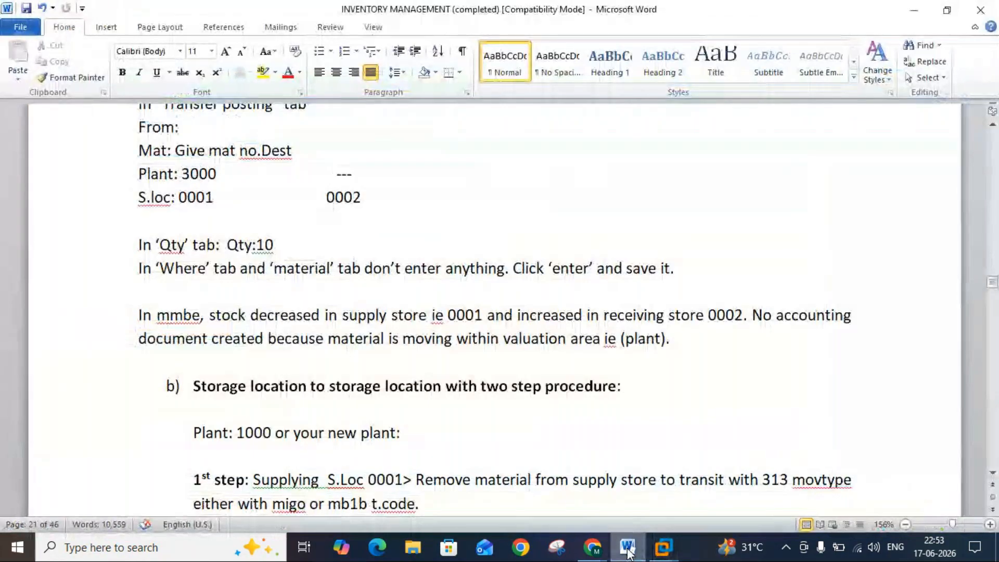
click(629, 551)
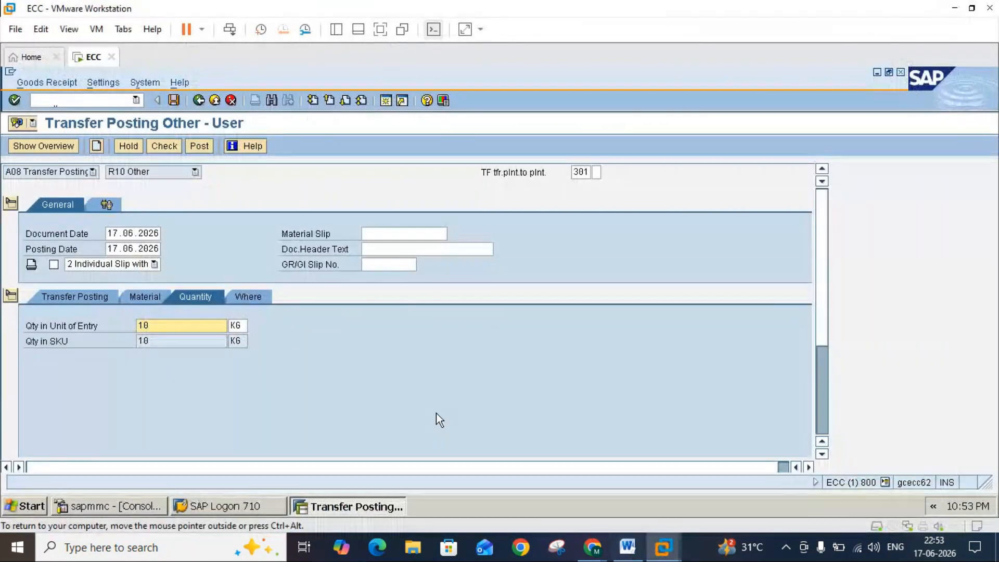
click(240, 295)
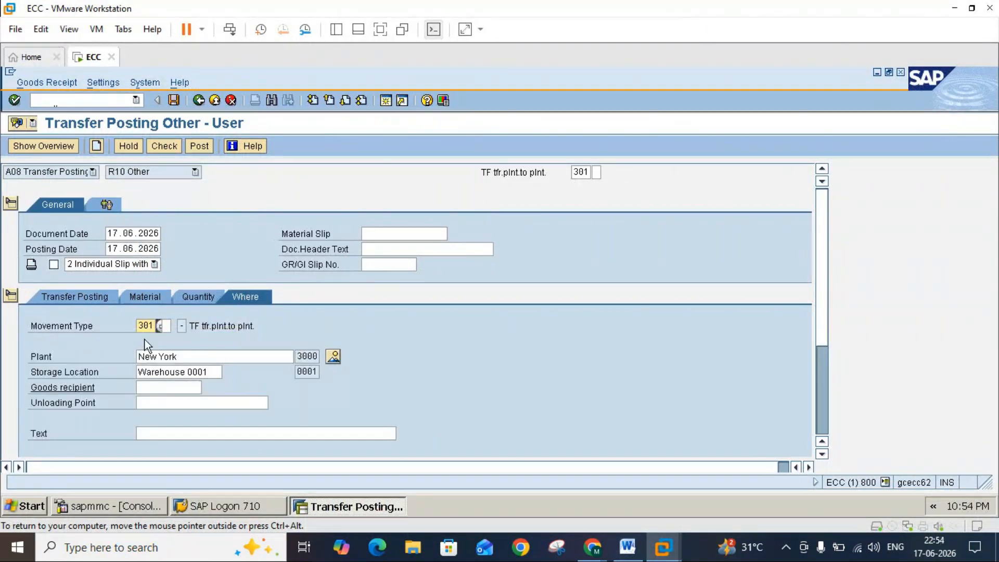
click(626, 546)
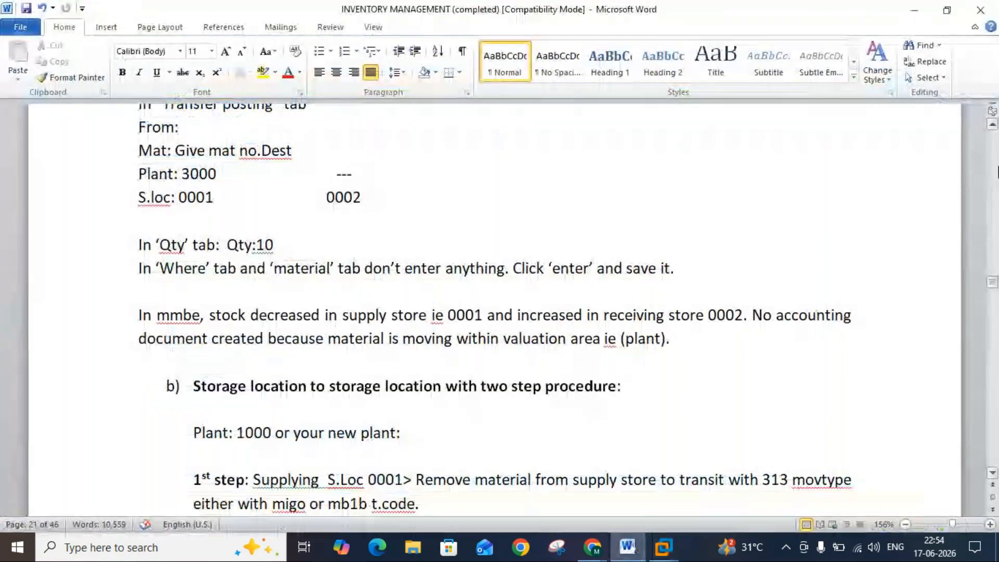
scroll(996, 169, up, 6)
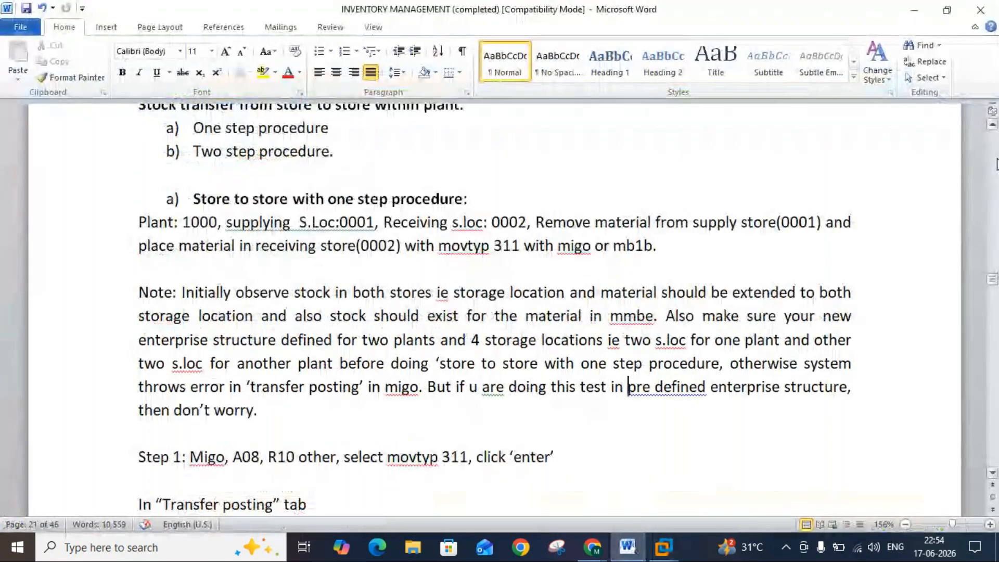
drag(494, 245, 521, 245)
click(521, 245)
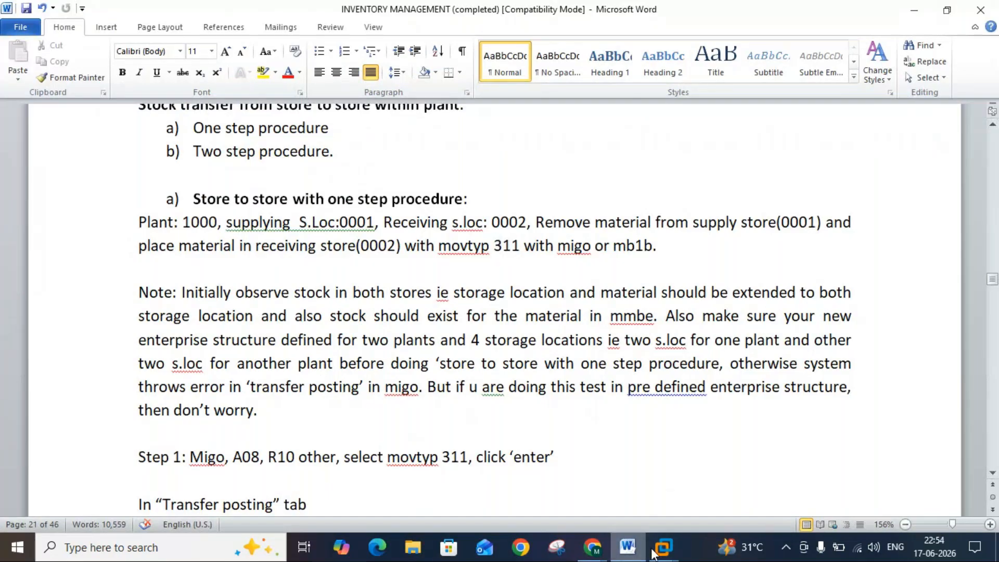
mouse_move(663, 546)
click(677, 486)
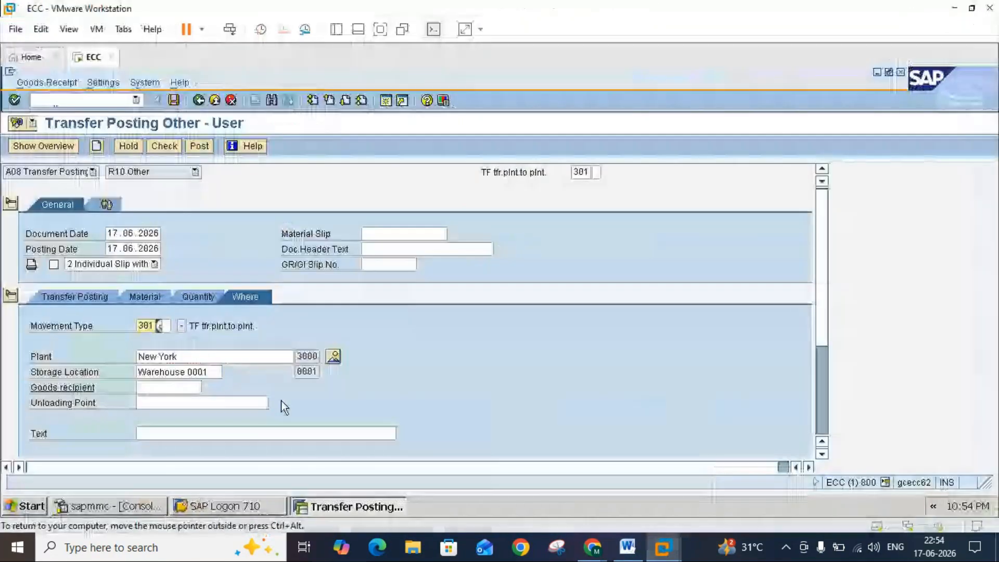
Step: Set the item's movement type to 311, Transfer posting storage location (one-step), from the list of possible entries
click(165, 325)
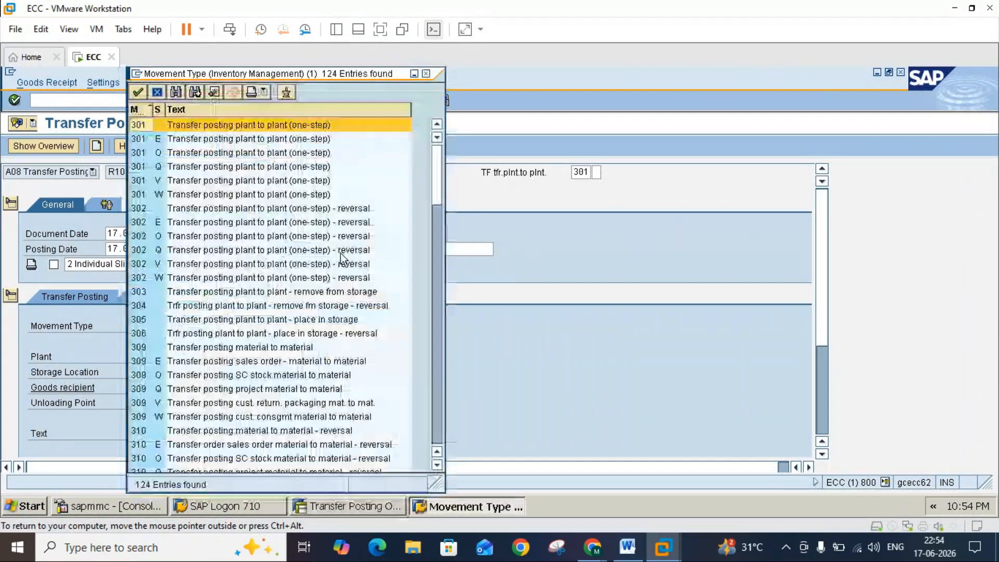
click(435, 406)
click(434, 407)
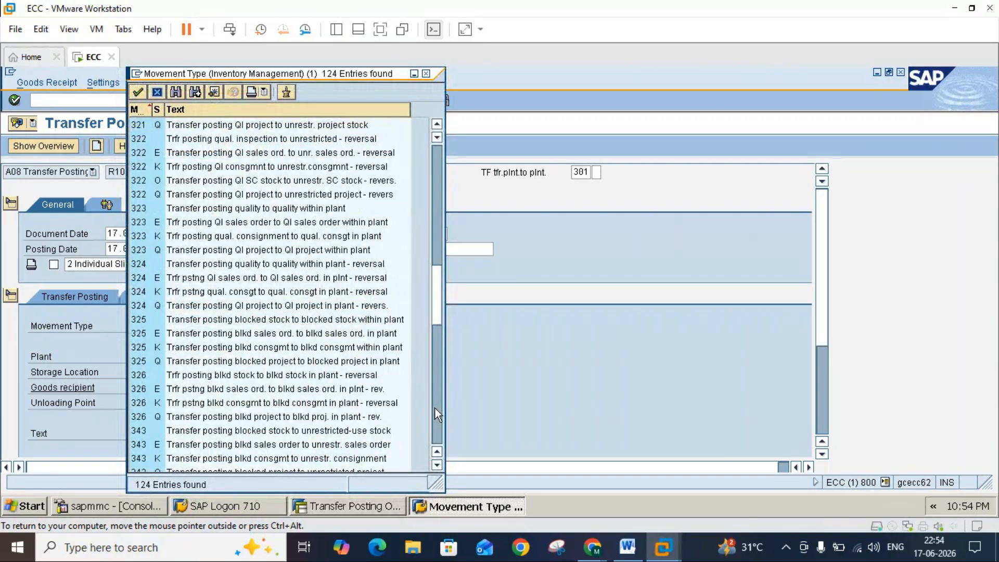
click(436, 125)
click(436, 125)
click(436, 125)
click(436, 127)
click(436, 127)
click(436, 127)
click(436, 127)
click(436, 127)
click(436, 126)
click(436, 126)
click(436, 127)
click(436, 127)
click(436, 127)
click(436, 127)
click(436, 127)
click(436, 126)
click(436, 127)
click(436, 127)
click(436, 127)
click(436, 126)
click(436, 127)
click(436, 126)
click(436, 127)
click(436, 127)
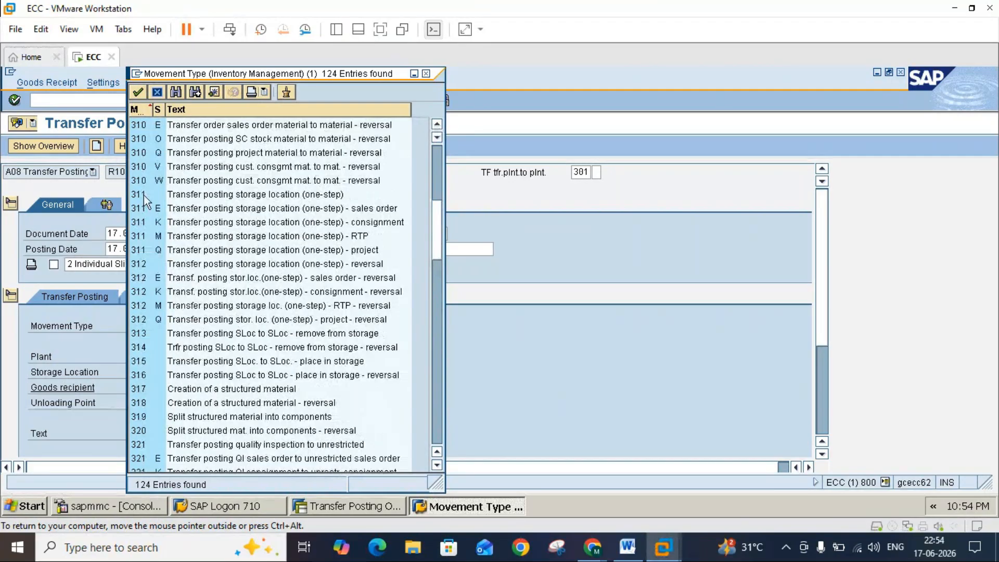
double_click(304, 196)
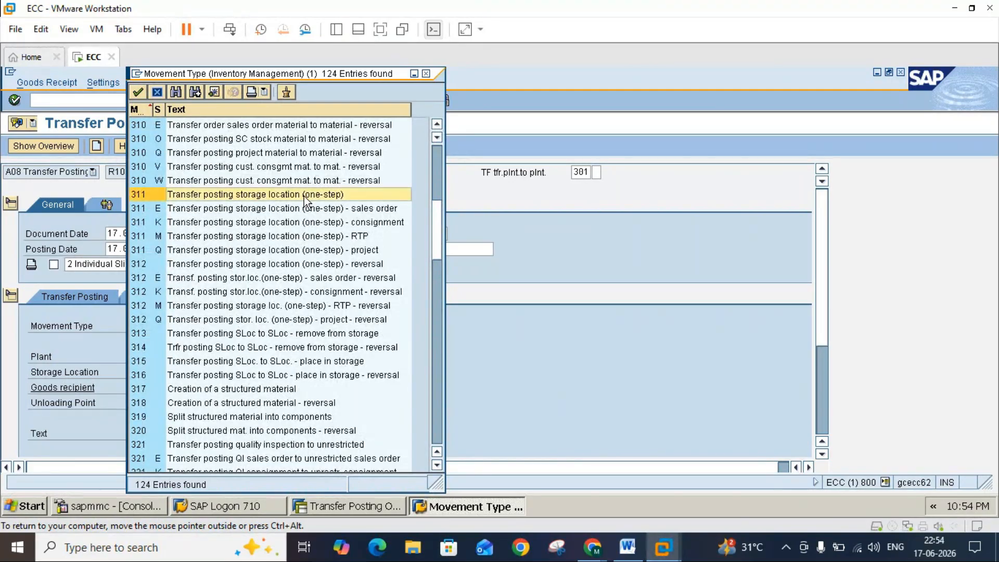
key(Return)
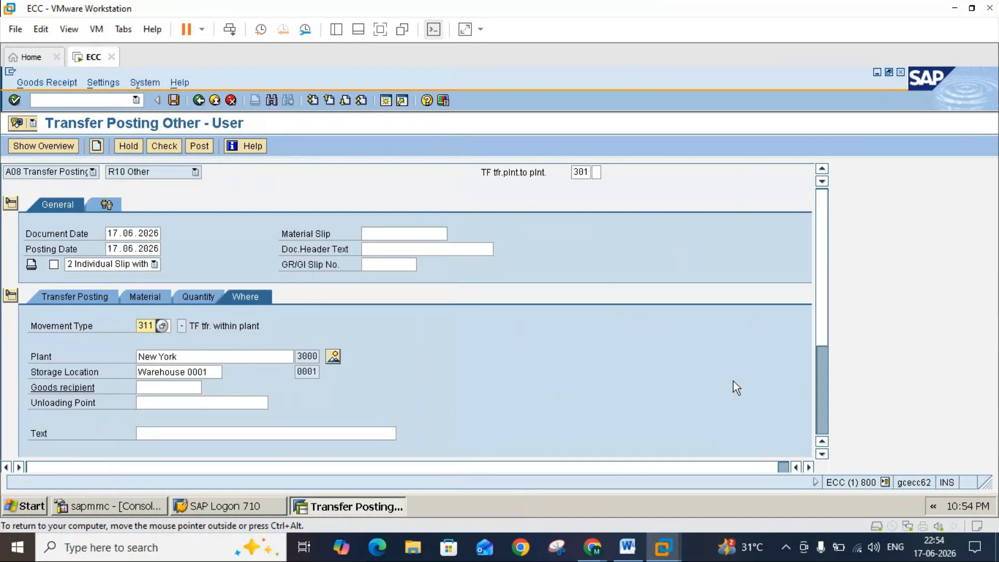
Step: Review the item line and the remaining instructions in the Word notes, return to SAP and post the transfer
click(823, 423)
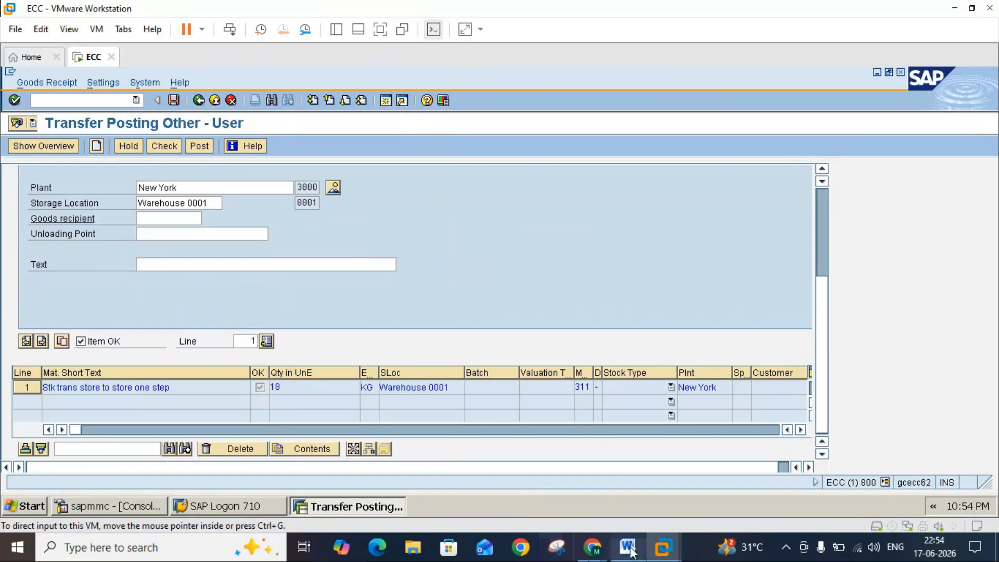
click(628, 547)
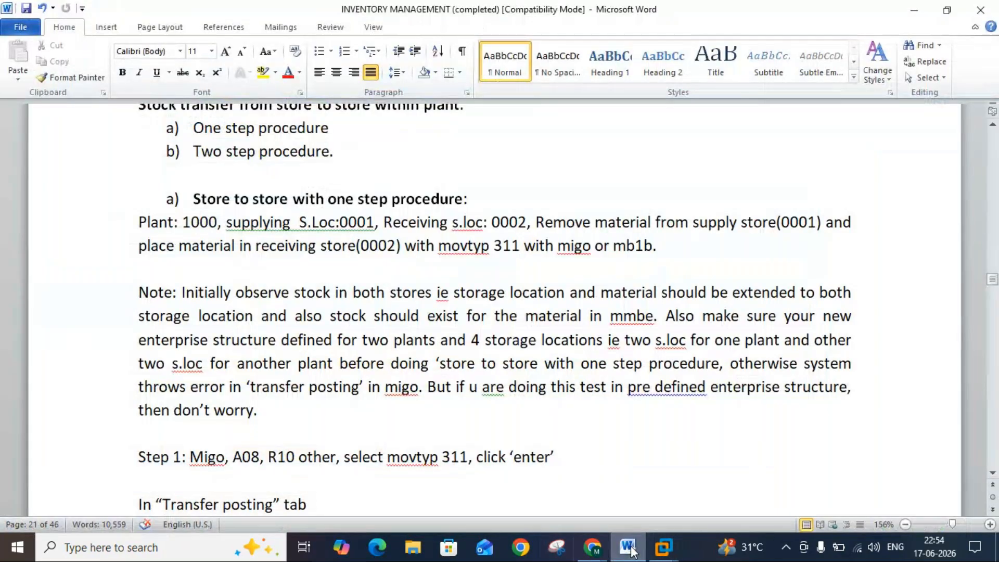
click(991, 475)
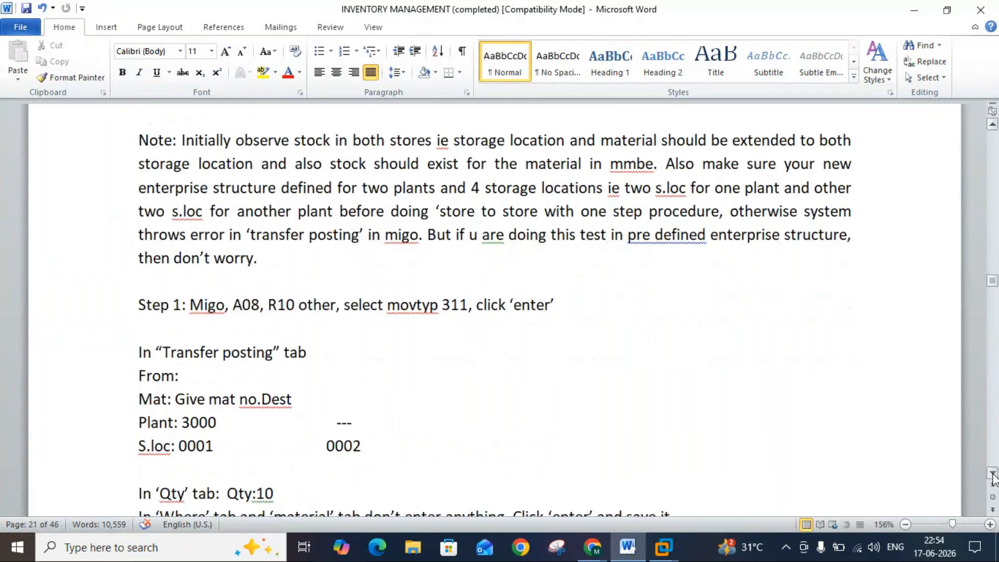
click(992, 475)
click(992, 475)
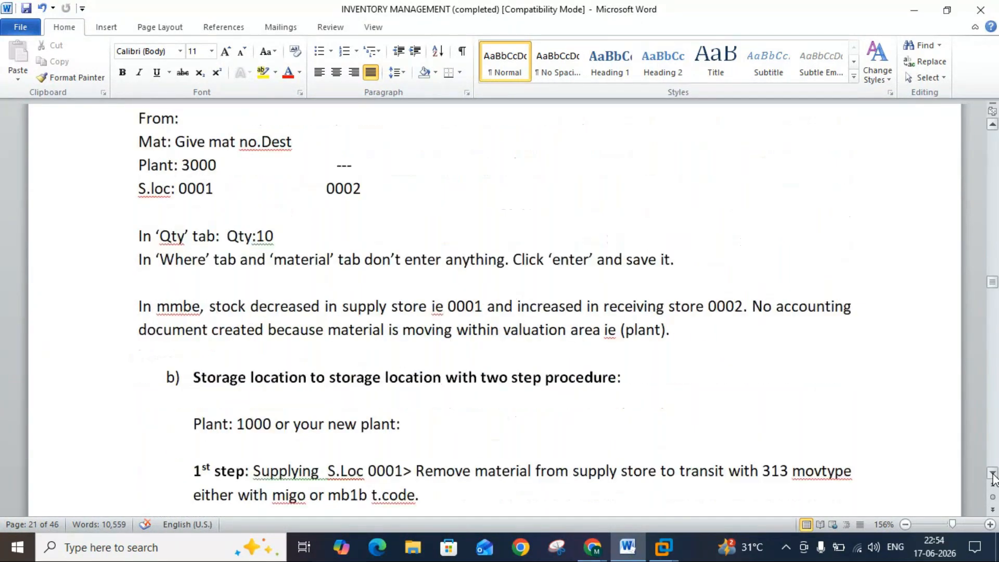
click(992, 474)
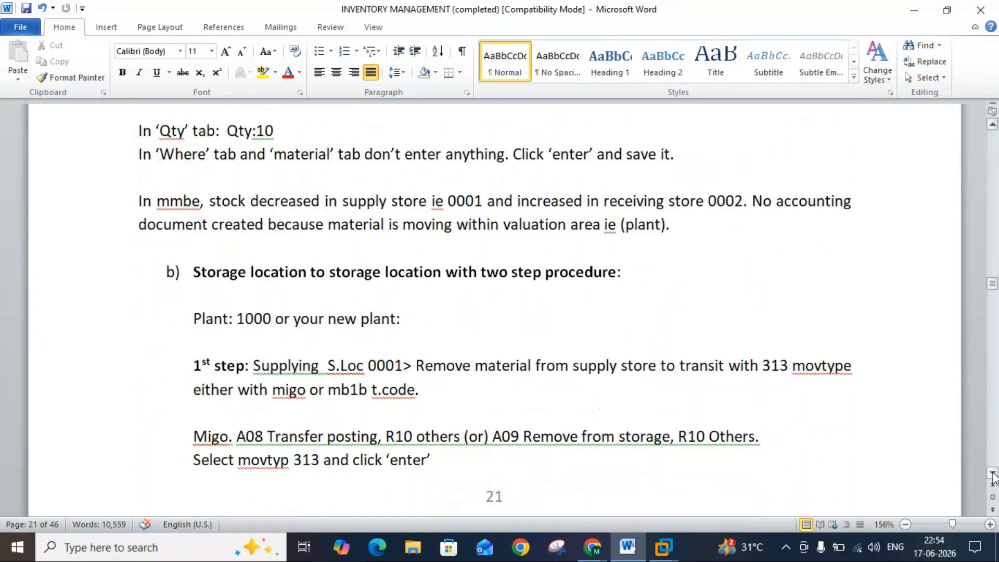
click(663, 547)
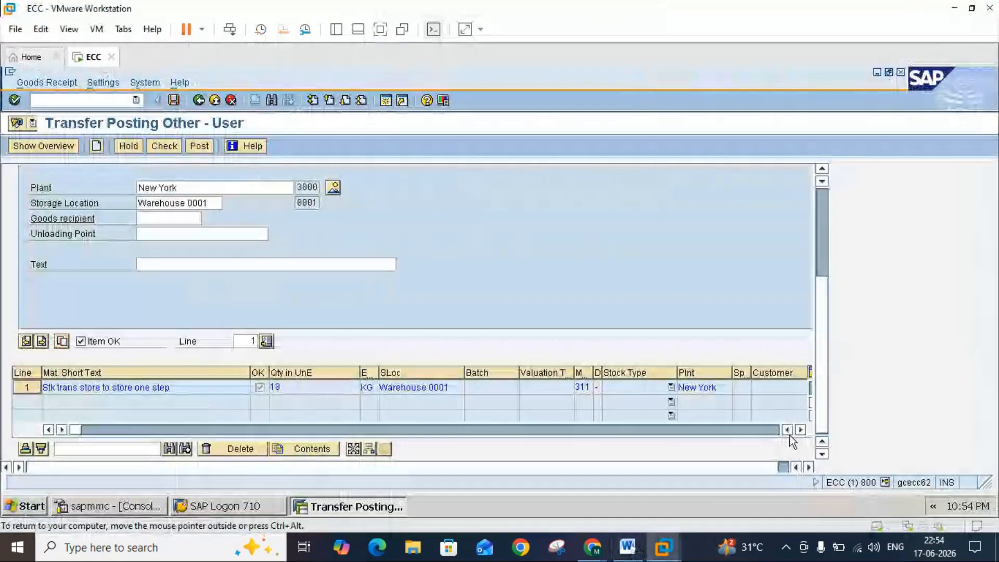
click(175, 99)
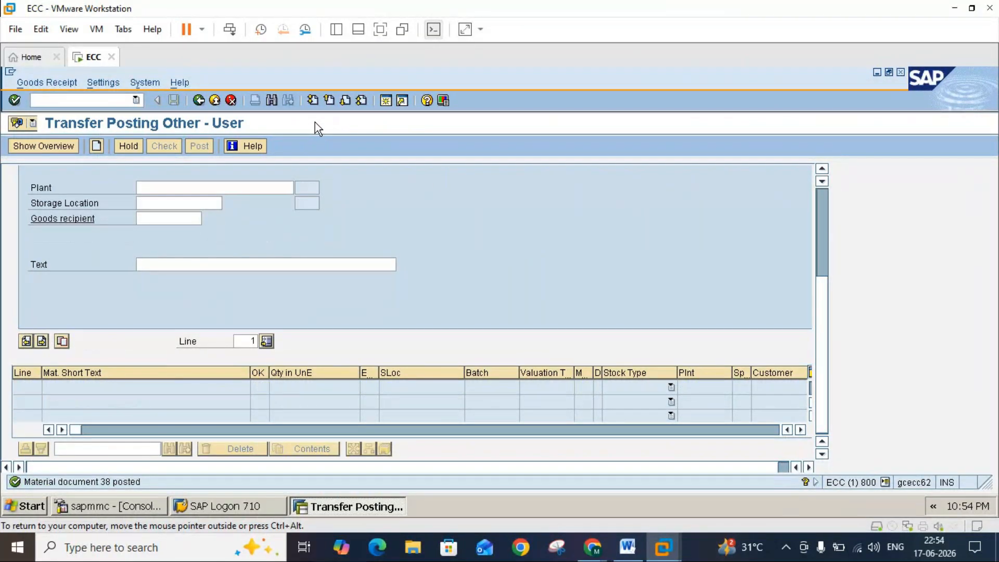
Step: Read the expected MMBE result in the Word notes, return to SAP, exit MIGO and open transaction MMBE
click(628, 548)
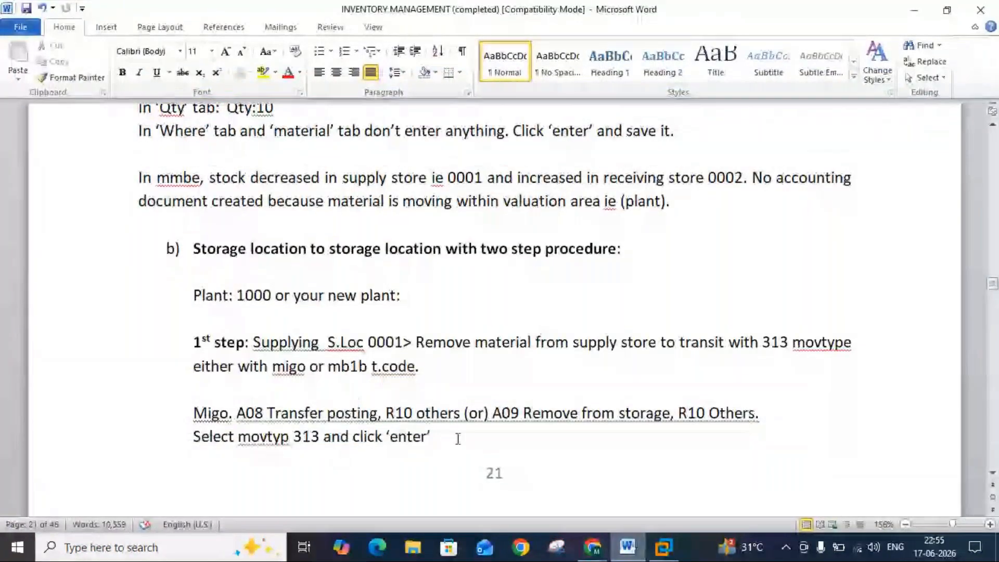
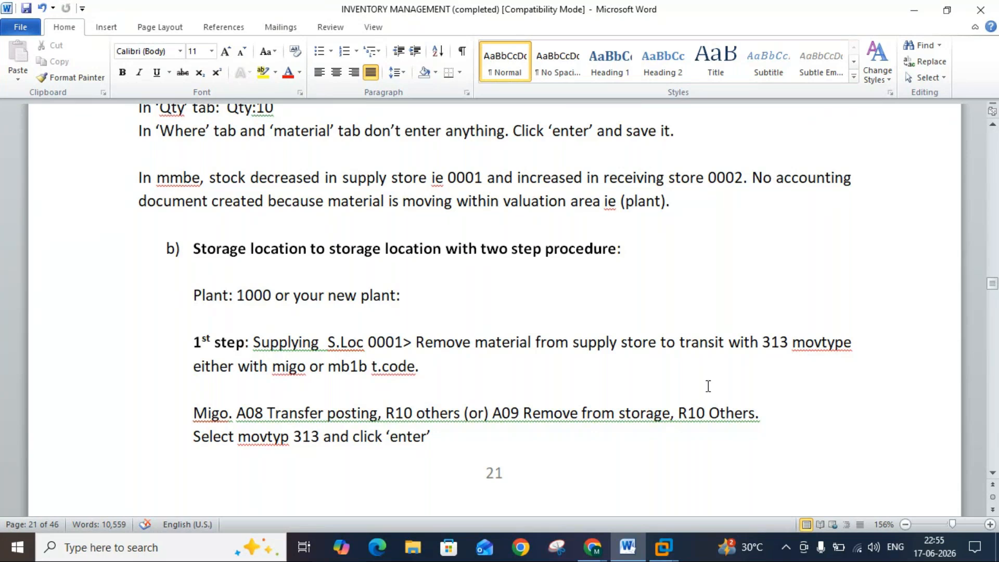
click(663, 546)
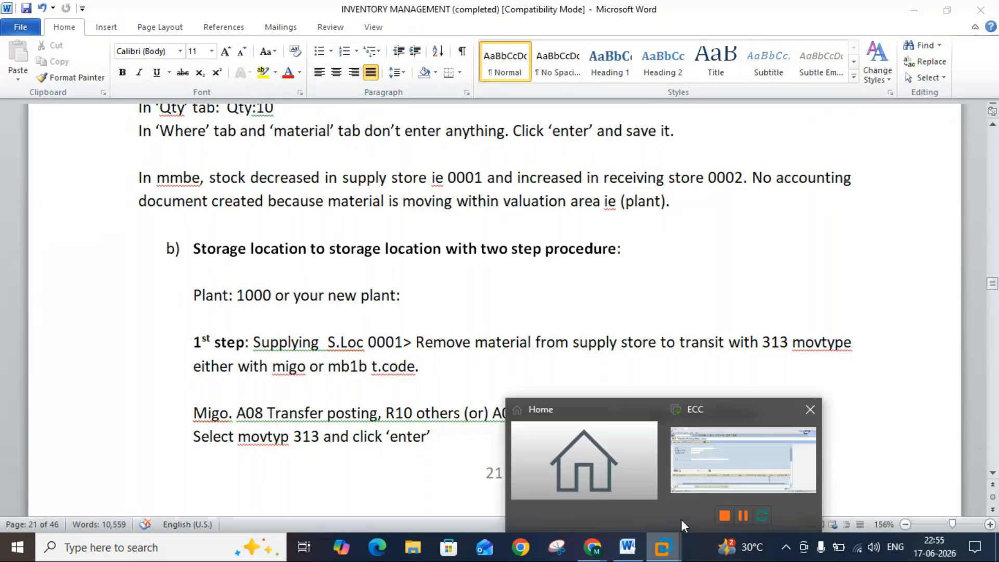
click(700, 473)
click(215, 100)
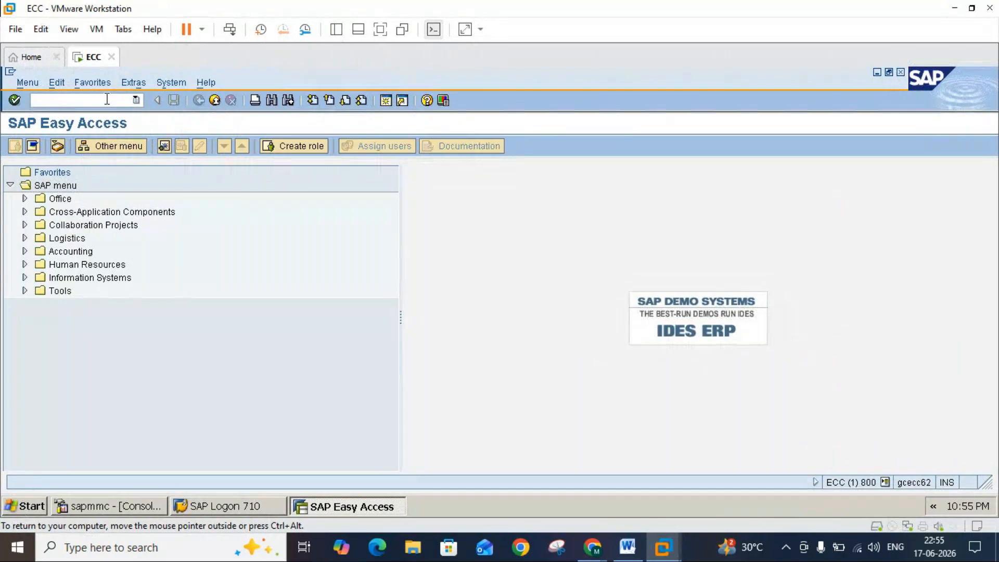
text(mmn)
key(BackSpace)
text(be)
key(Return)
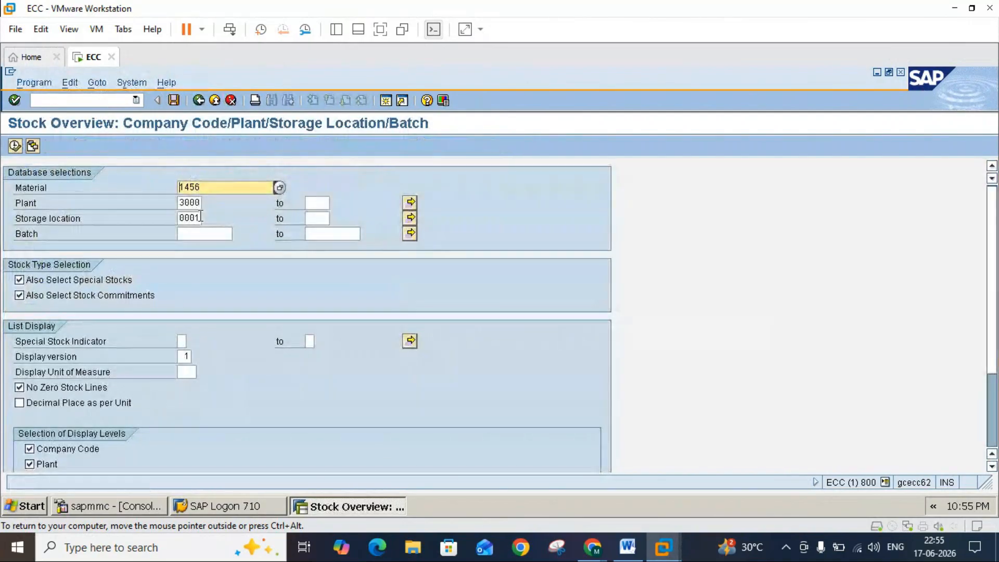
Step: Run the stock overview for material 1456, plant 3000, storage location 0001 and open the Warehouse 0001 stock details
click(200, 220)
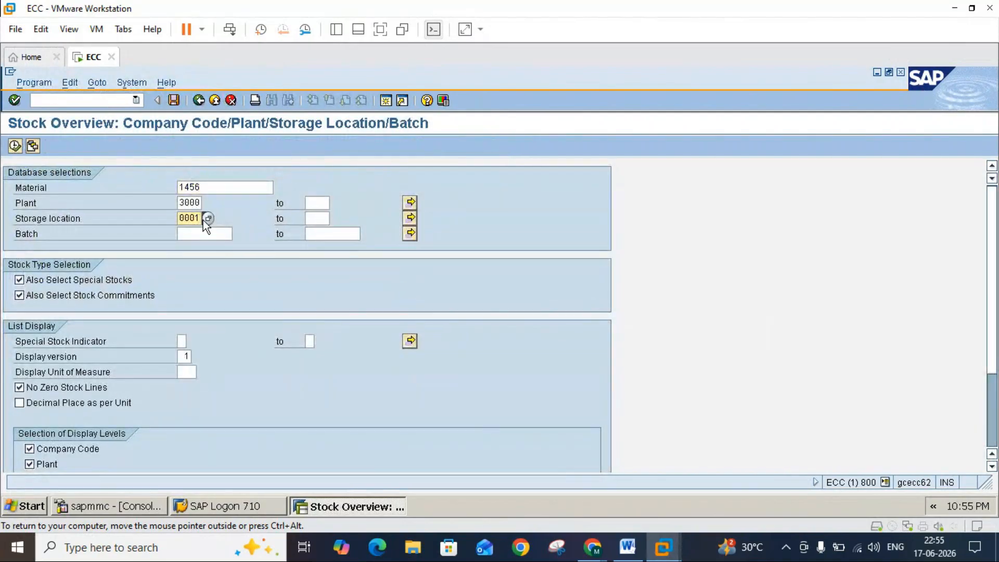
click(15, 146)
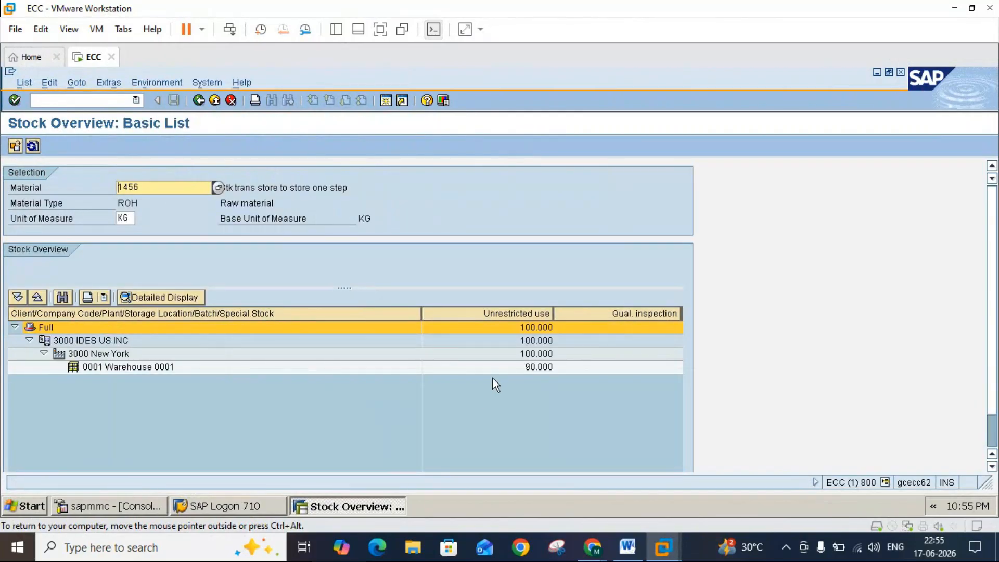
double_click(531, 370)
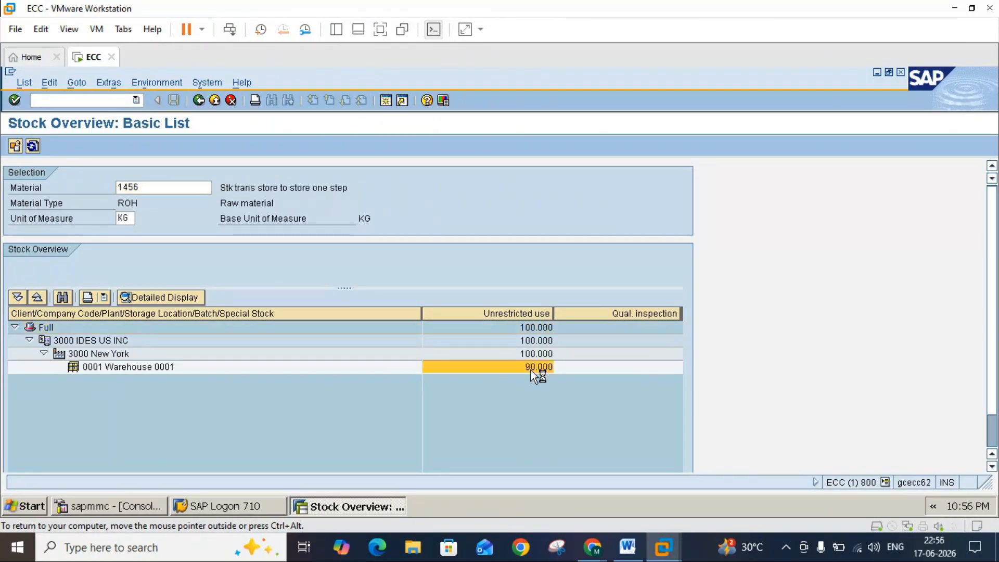
click(672, 130)
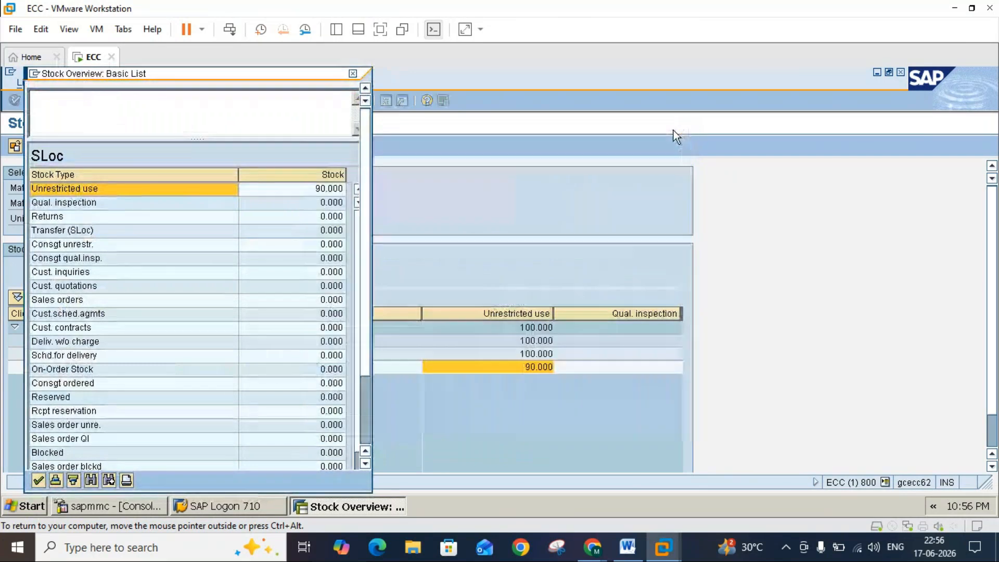
Step: Close the Warehouse 0001 stock details and run the stock overview for material 1456 in plant 3000 with storage location 0002
click(353, 73)
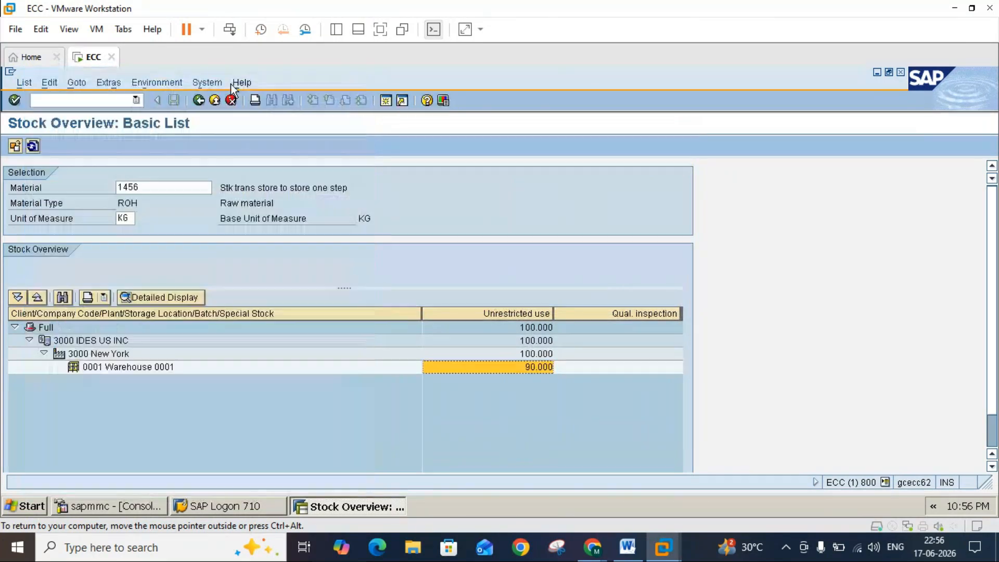
click(199, 100)
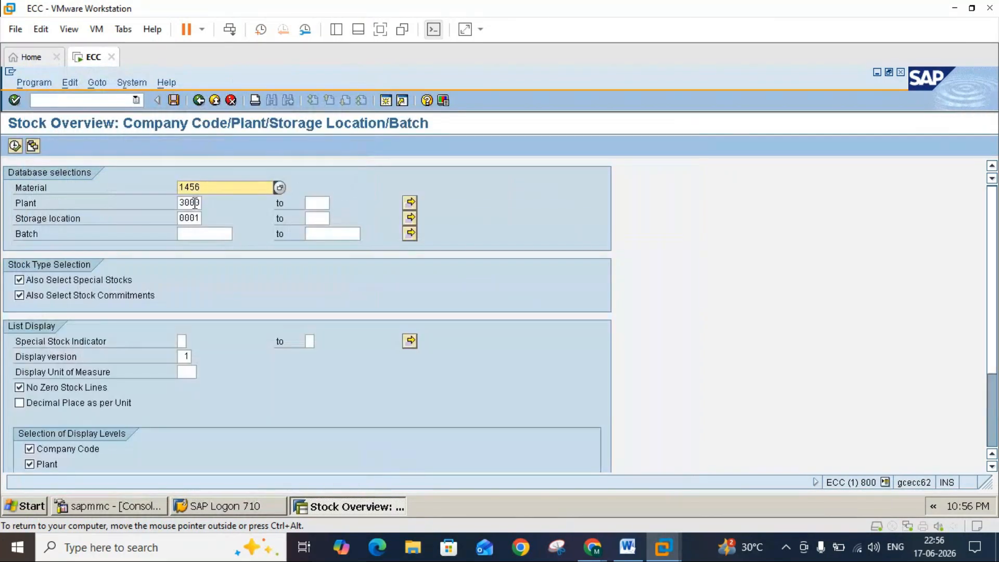
click(197, 218)
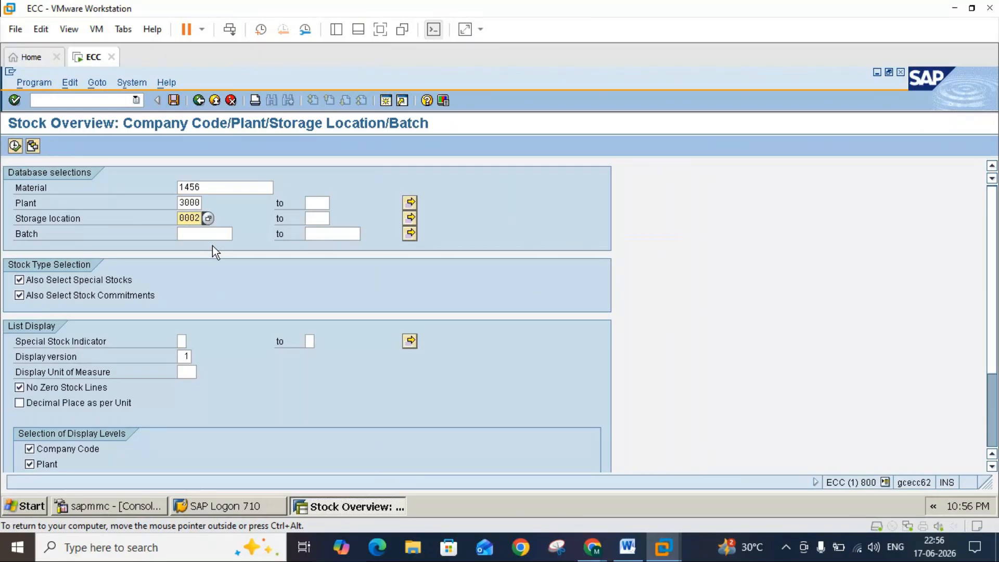
click(15, 146)
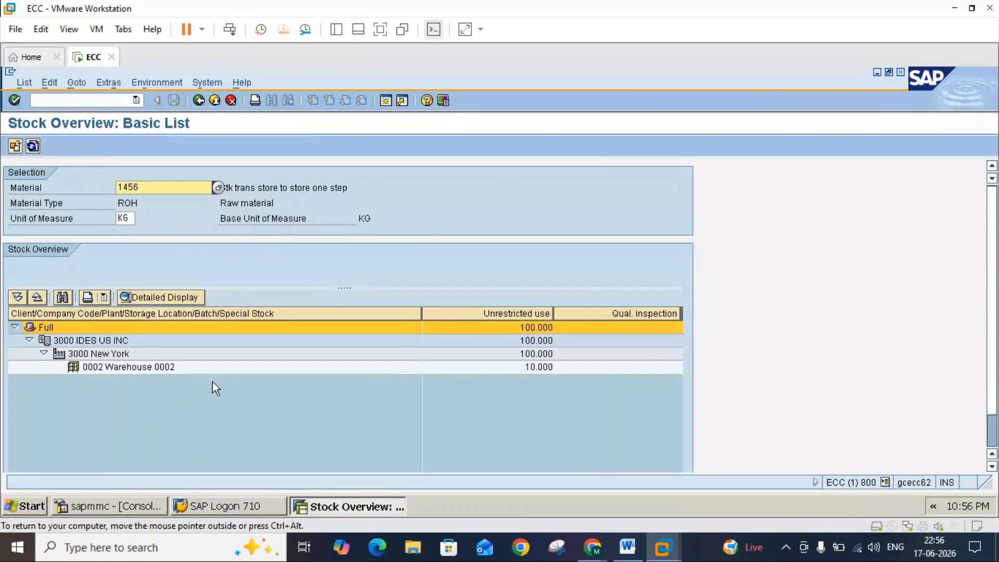
click(539, 367)
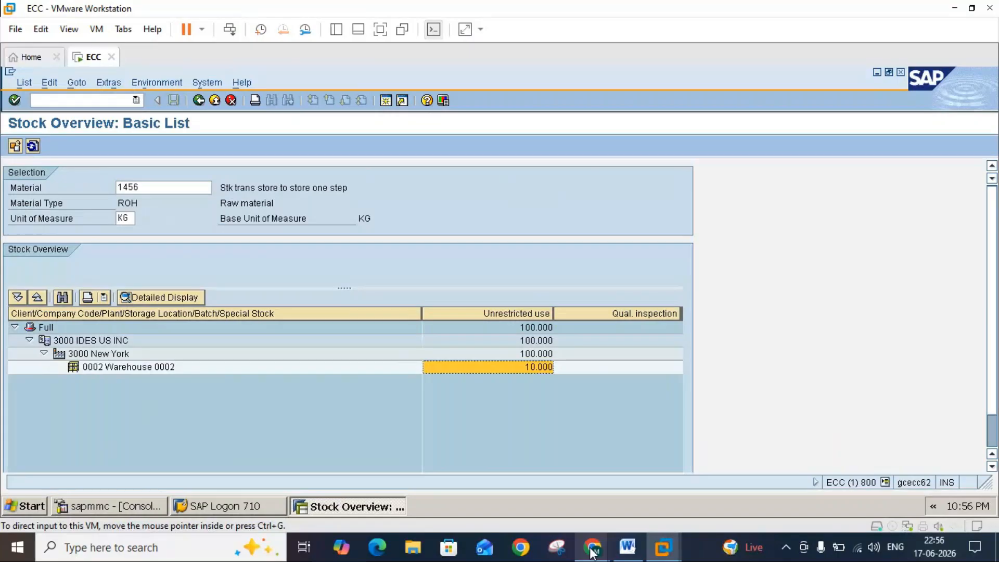
Step: Read the two-step storage location transfer procedure in the Word notes, return to SAP, exit MMBE and open transaction MIGO
click(628, 547)
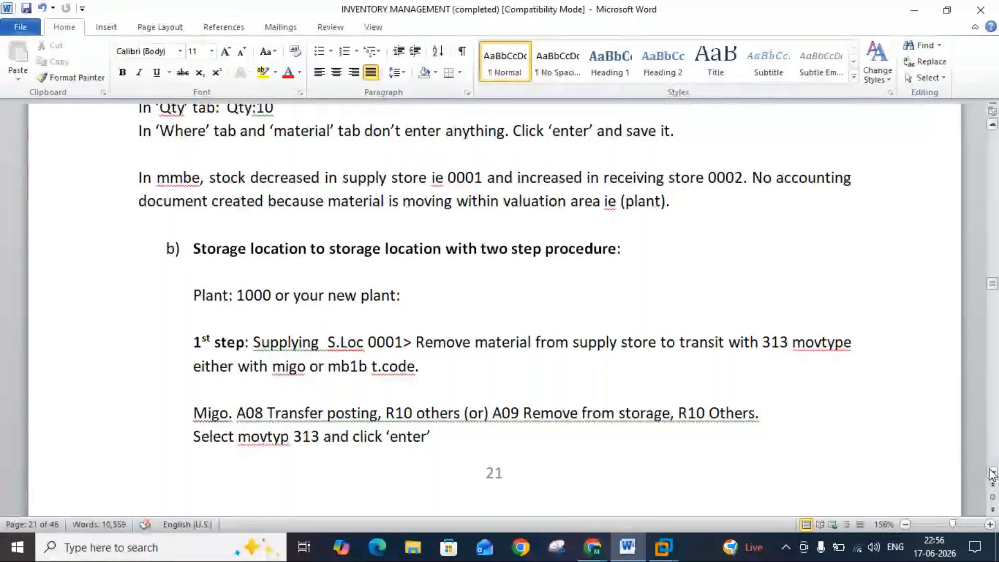
scroll(992, 475, down, 2)
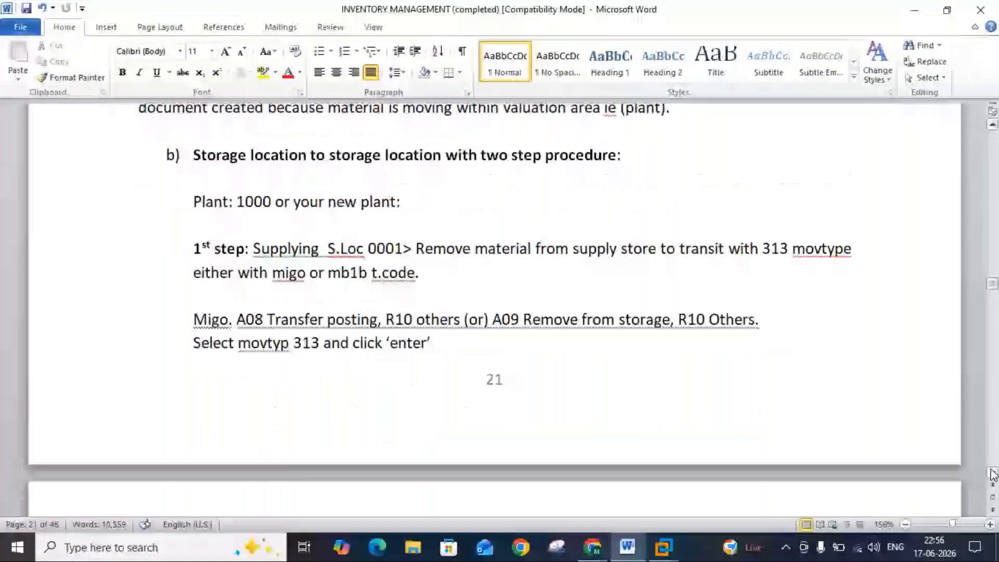
click(992, 475)
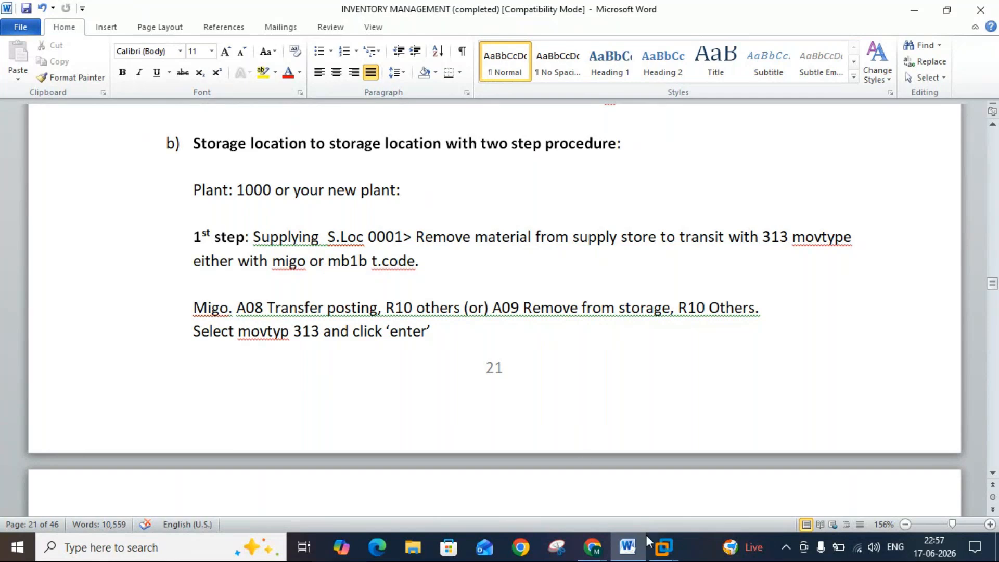
mouse_move(663, 546)
click(698, 473)
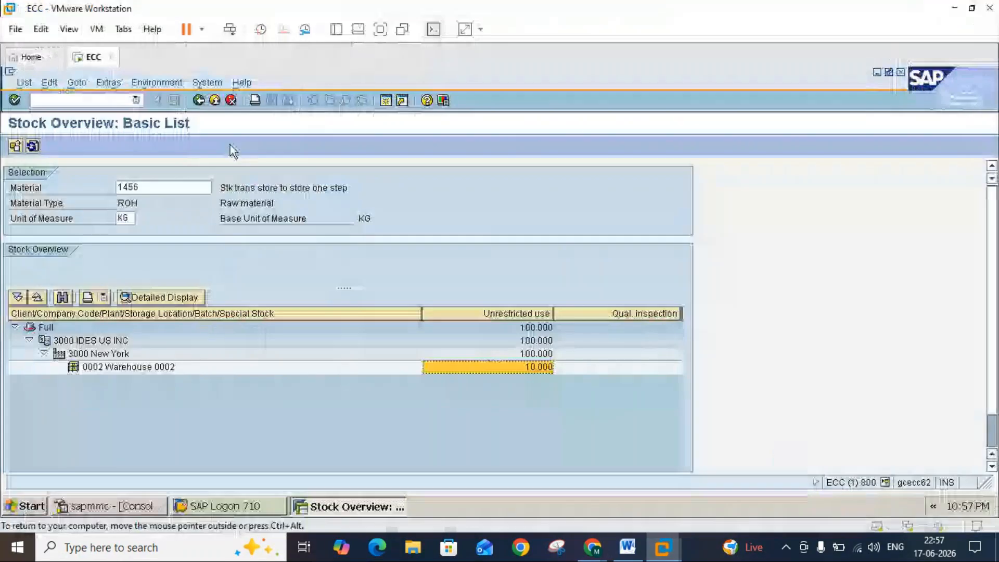
click(216, 101)
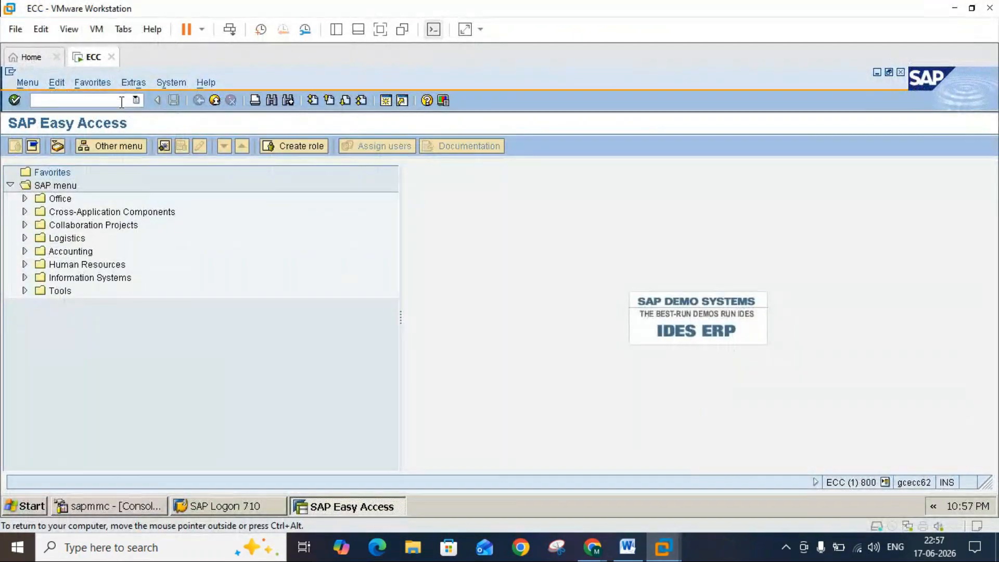
text(miqo)
key(Return)
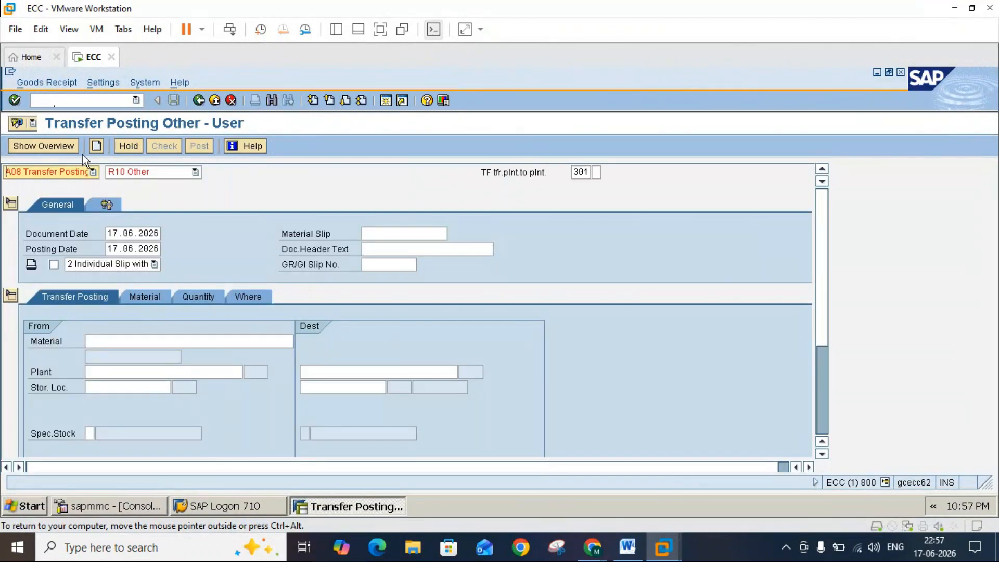
Step: Check the required action in the Word notes, return to SAP and select A08 Transfer Posting as the transaction
click(626, 548)
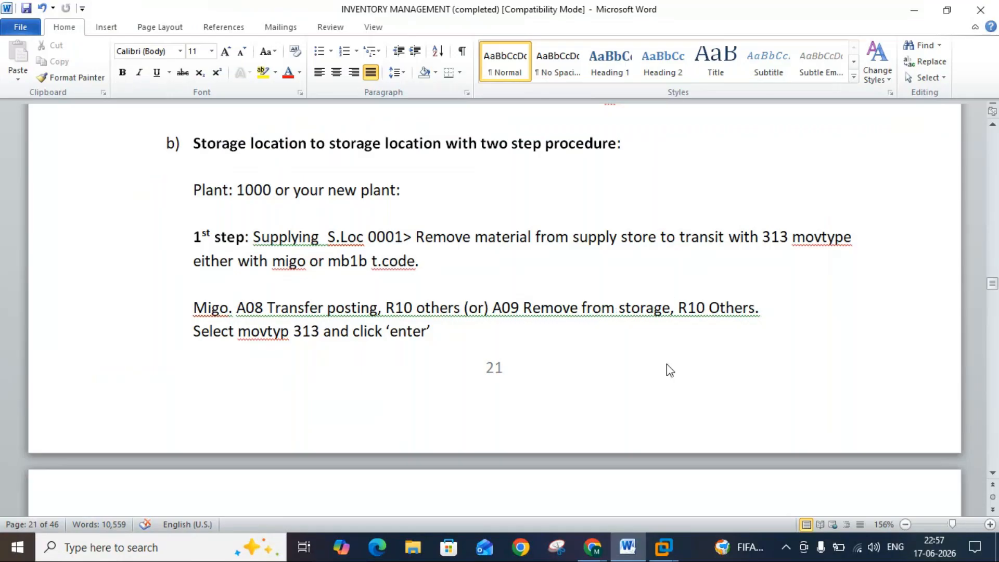
click(636, 552)
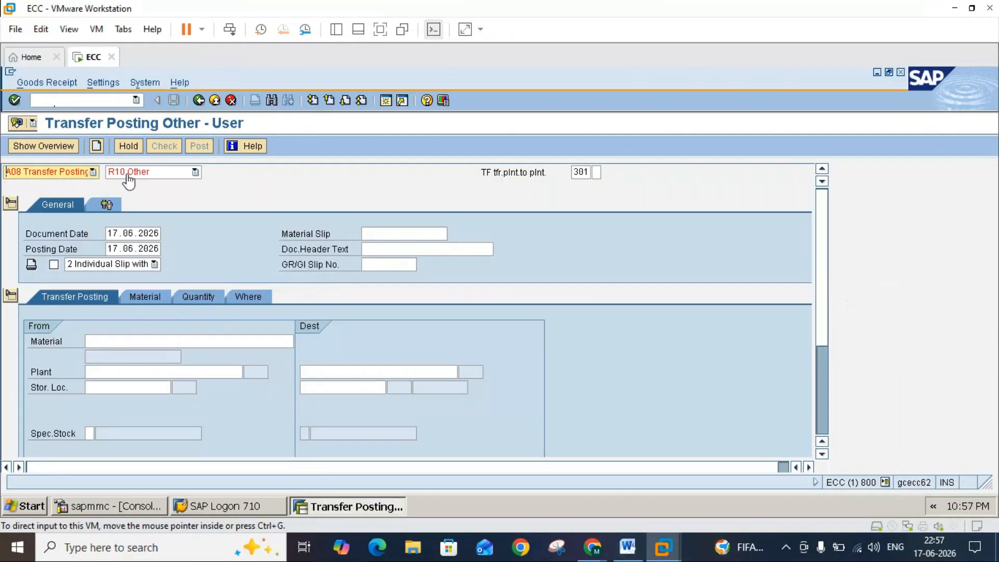
click(83, 172)
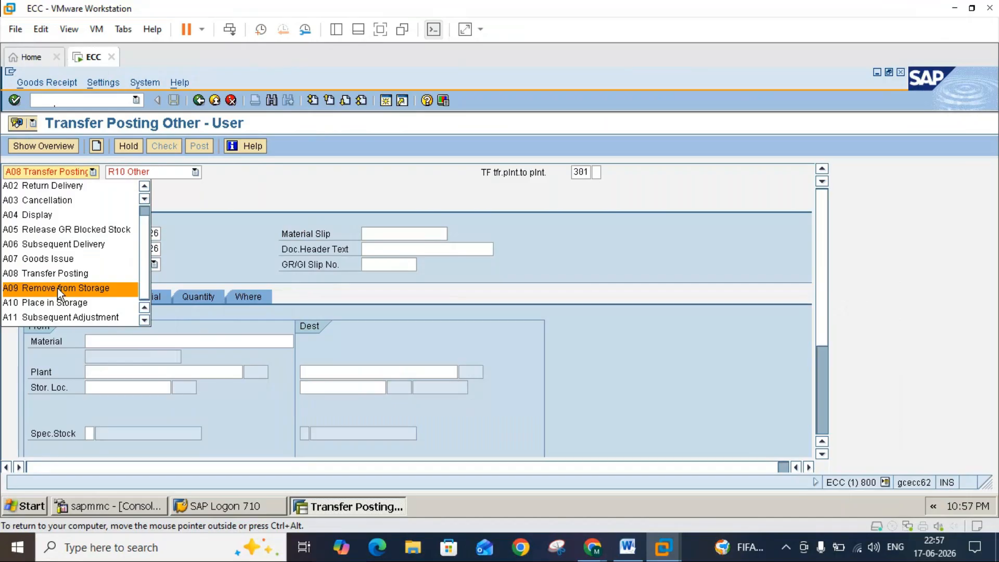
click(55, 272)
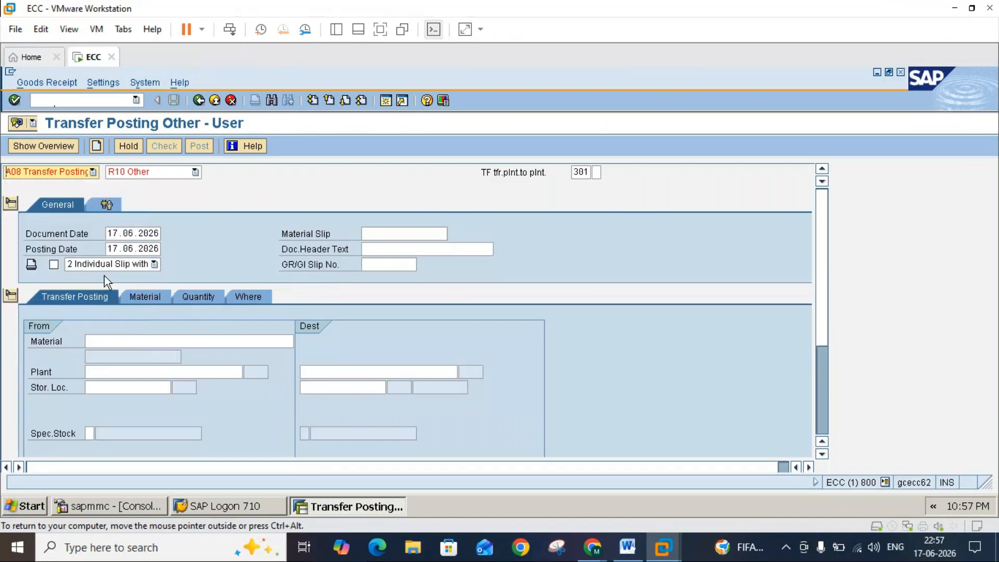
Step: Recheck the movement type in the Word notes, set it to 313 in SAP and acknowledge the default values tip
click(626, 547)
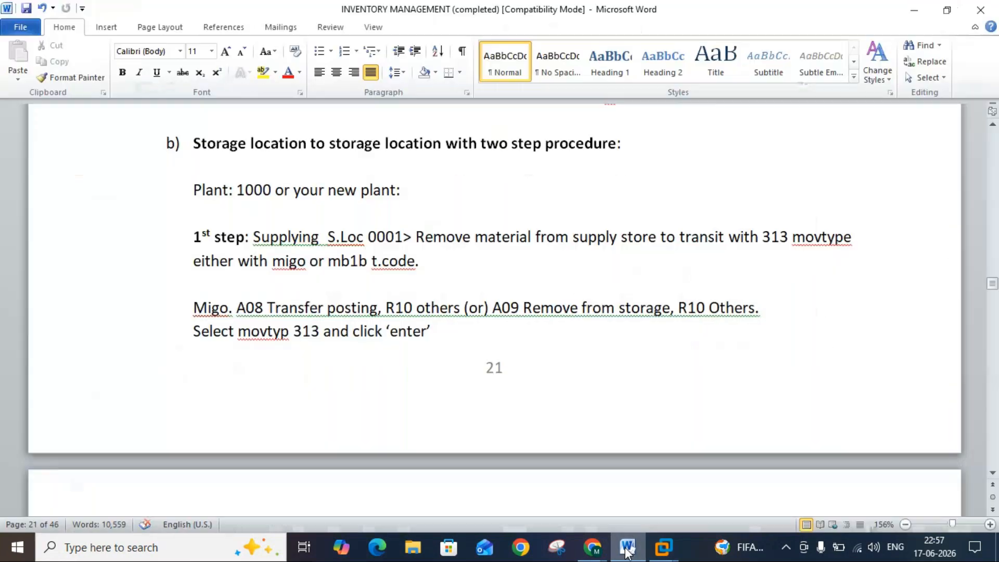
click(627, 551)
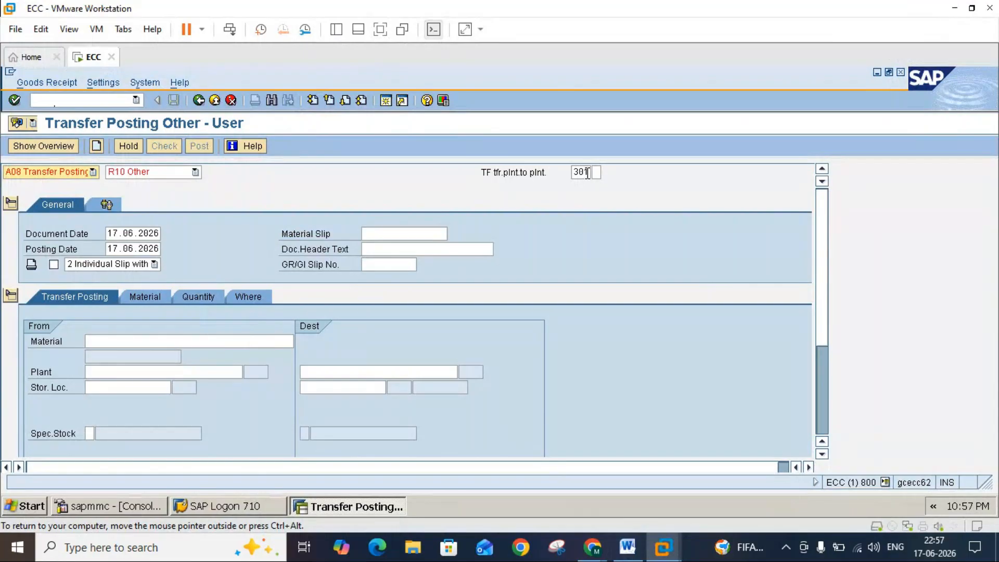
click(586, 172)
key(BackSpace)
key(BackSpace)
key(BackSpace)
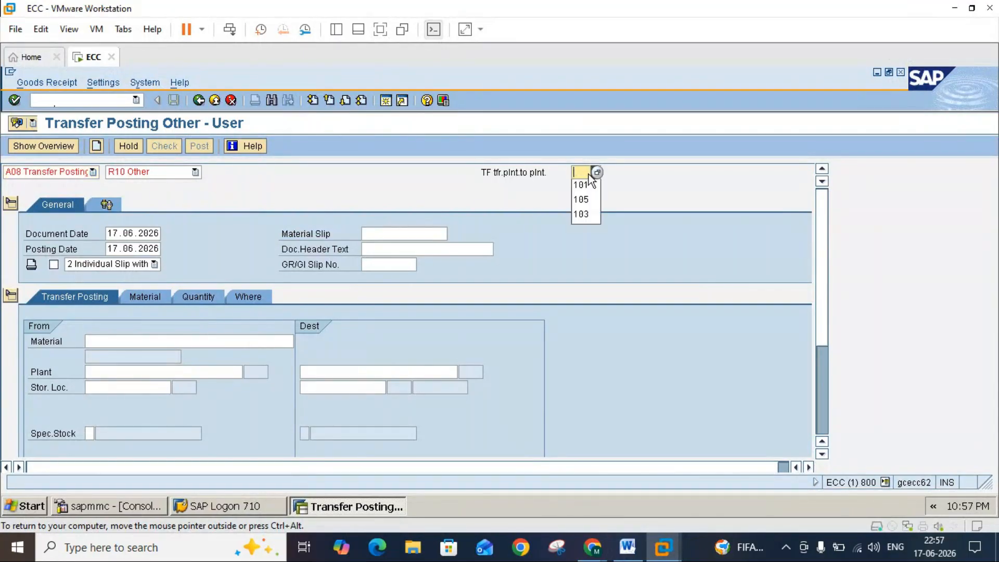
text(313)
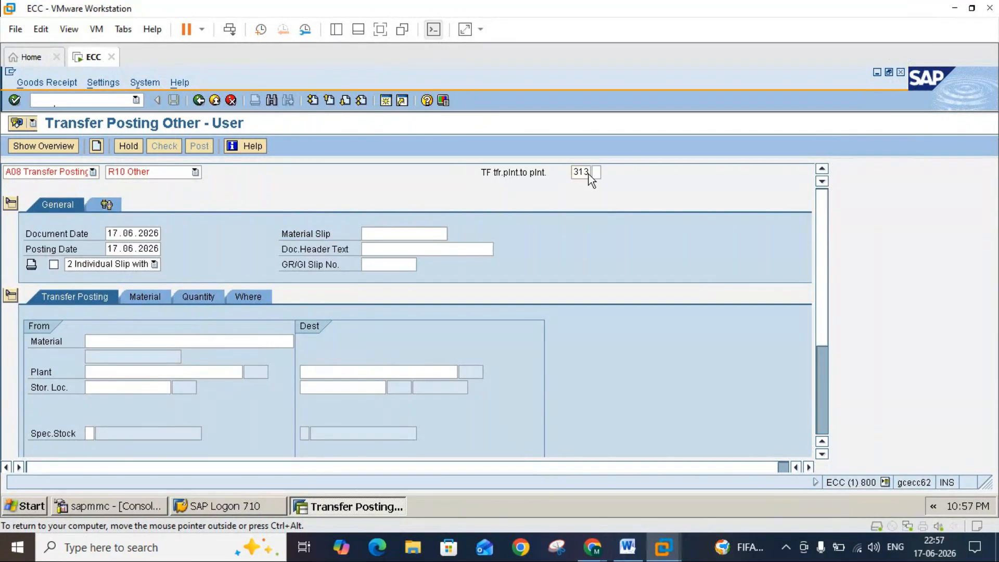
key(Return)
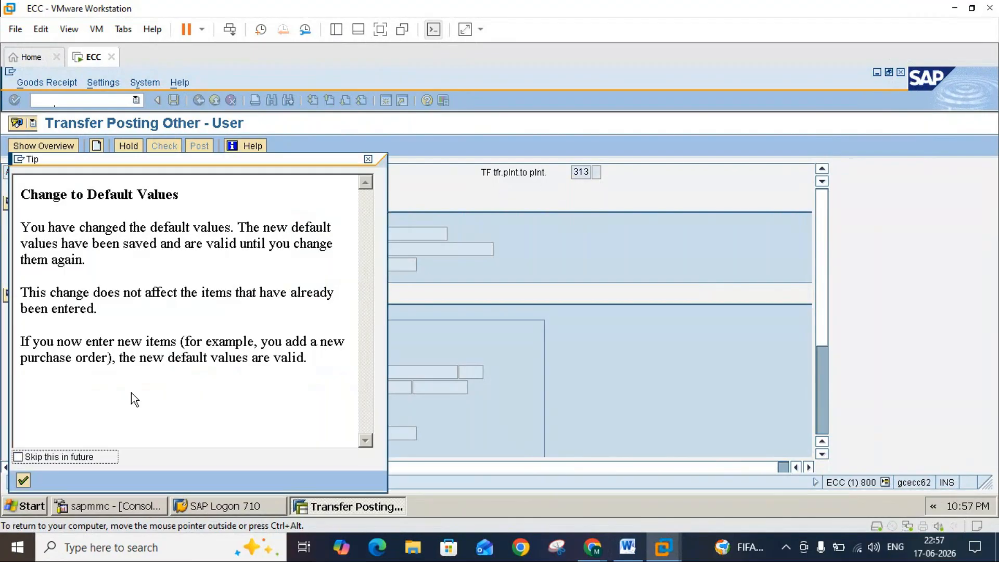
click(28, 481)
click(29, 483)
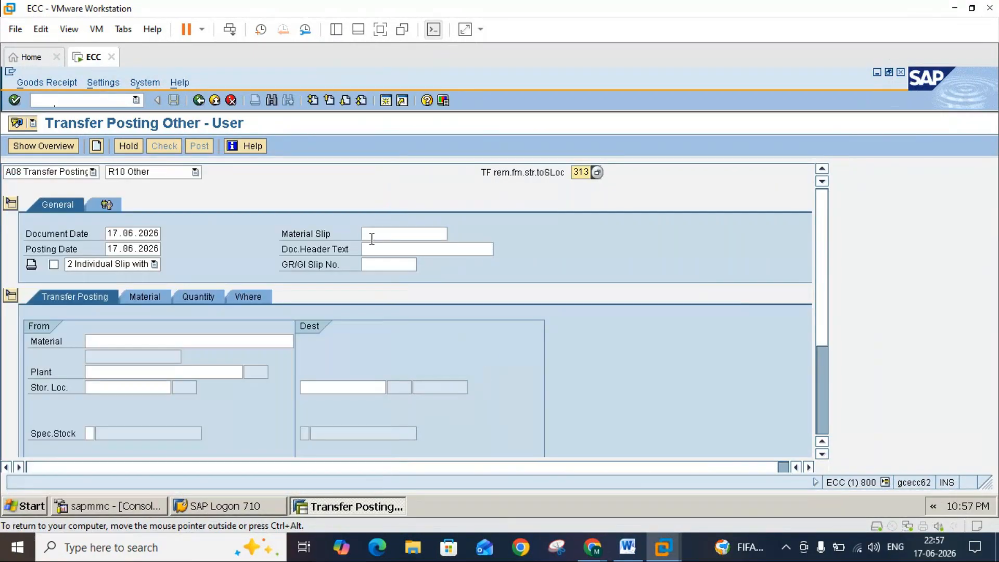
click(587, 176)
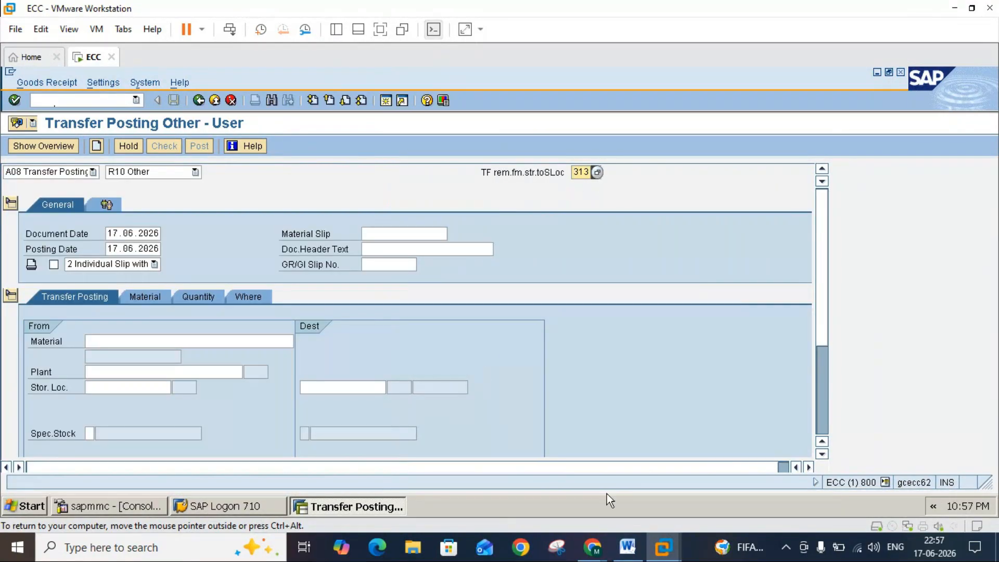
Step: Read the transfer posting and quantity instructions for the first step in the Word notes and return to SAP
click(628, 555)
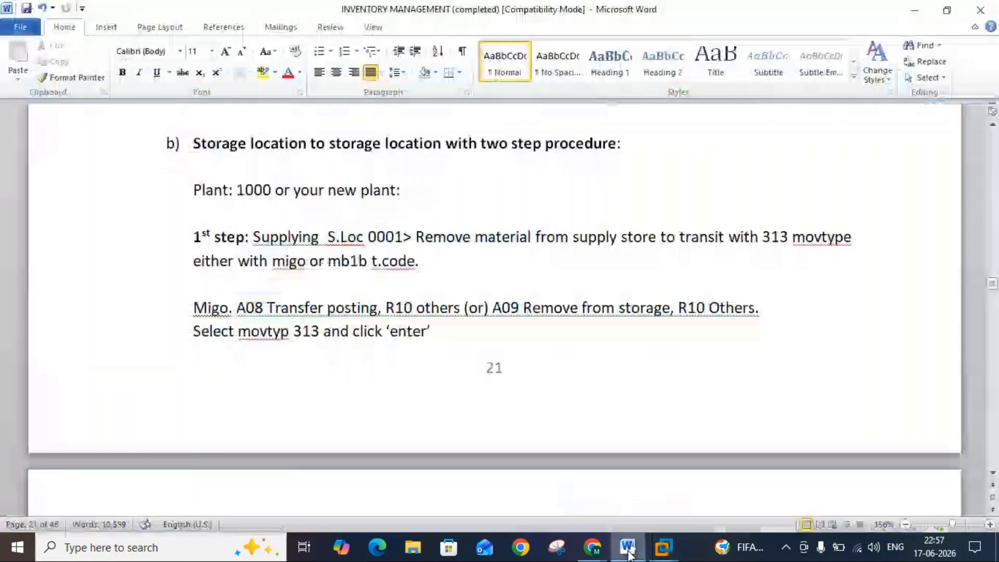
click(993, 473)
click(993, 474)
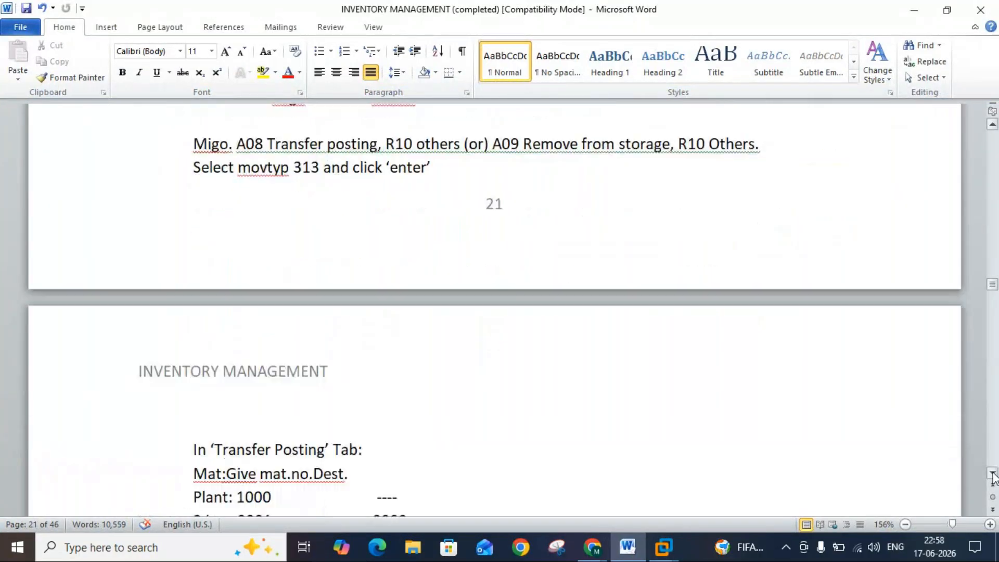
click(992, 474)
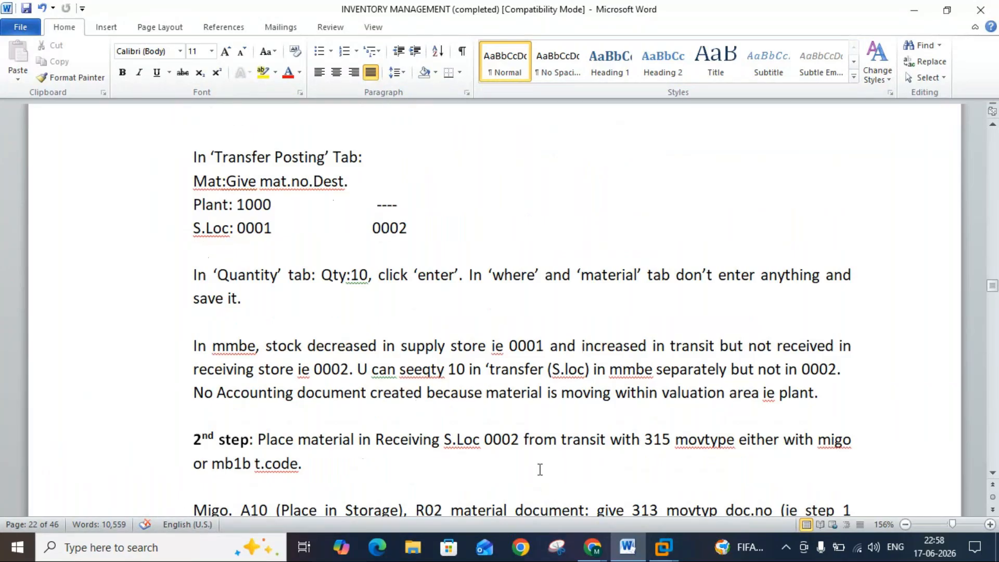
click(626, 546)
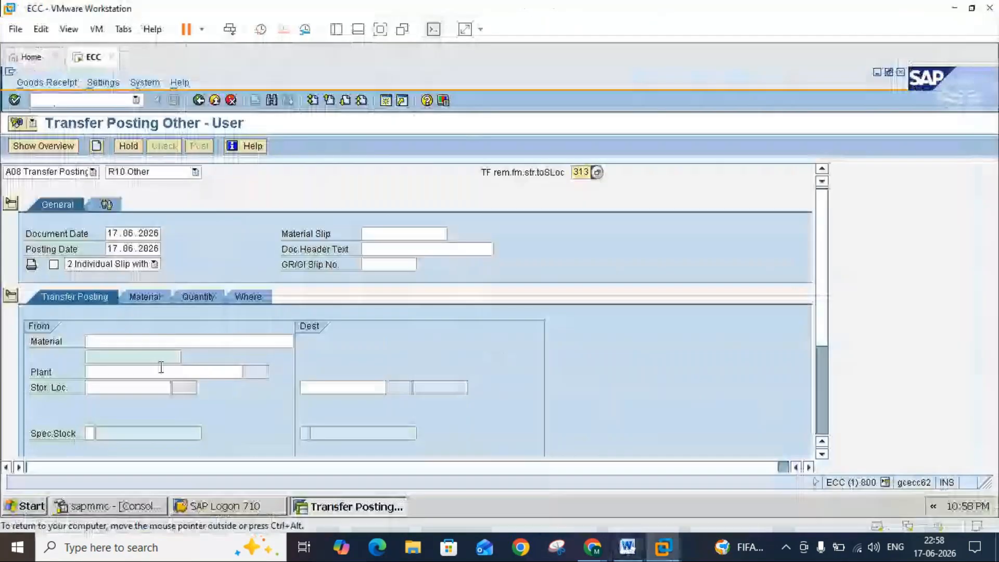
Step: Enter material 1456, plant 3000 and storage location 0001 as the source of the transfer posting
click(125, 341)
text(1456)
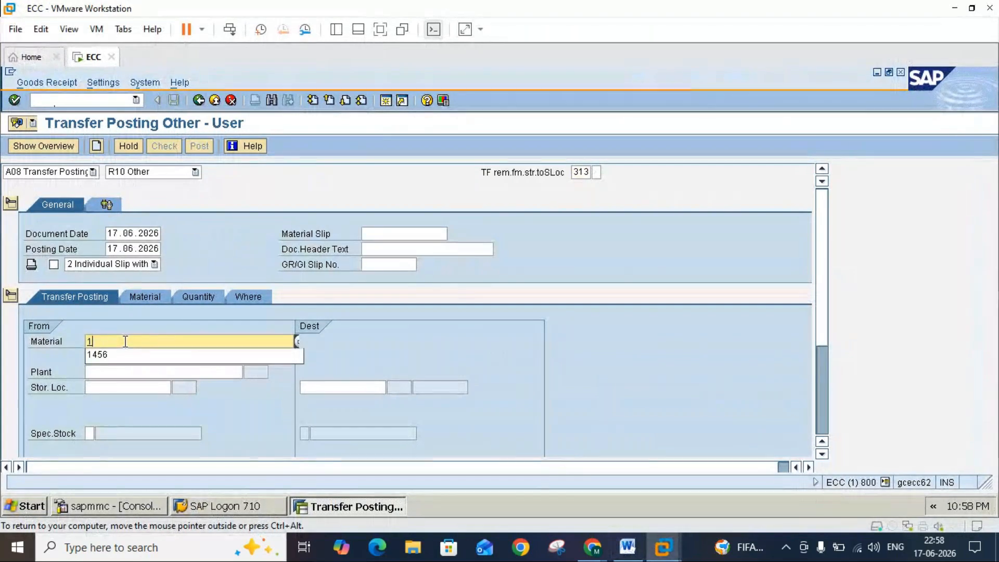
click(124, 373)
text(3000)
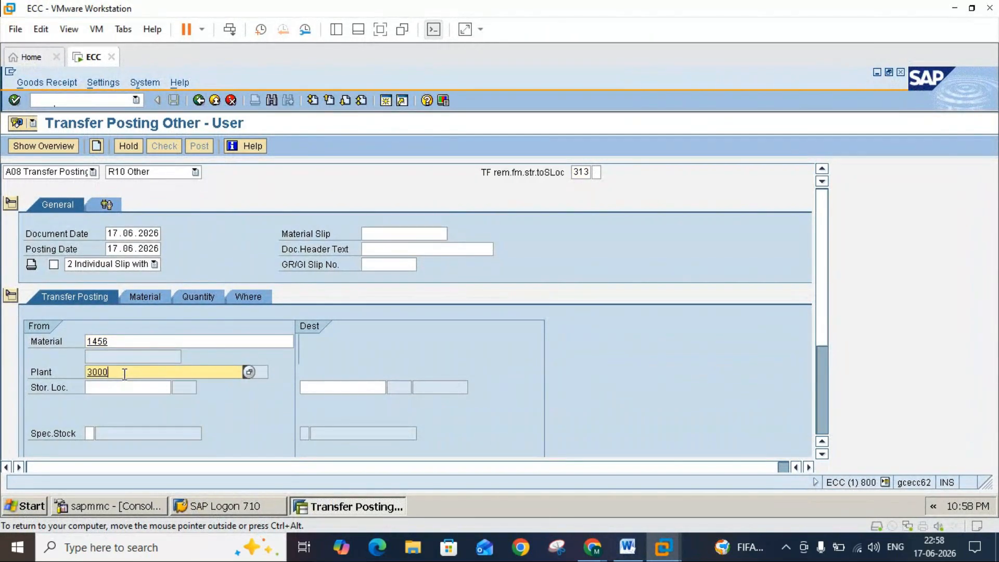
click(120, 387)
text(000)
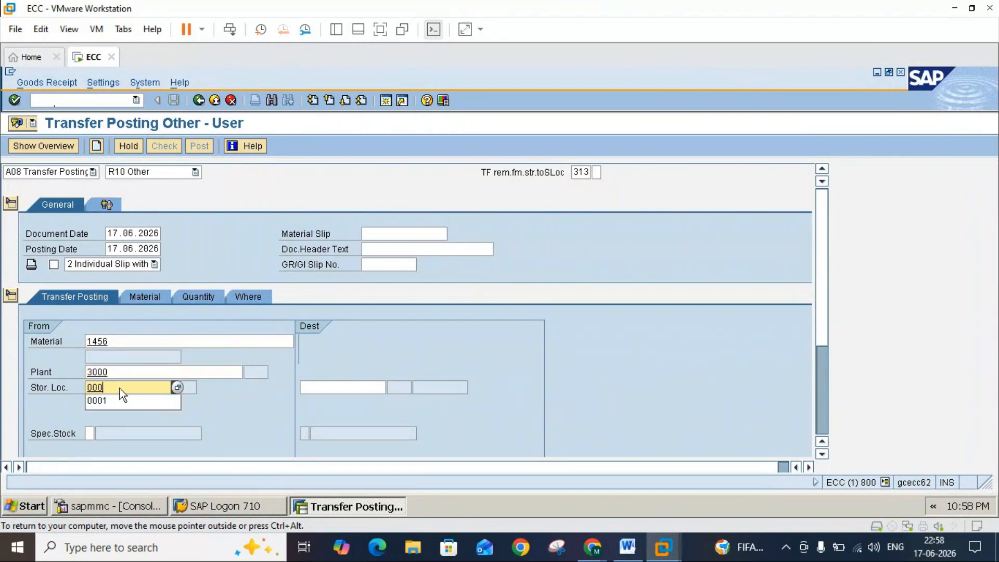
text(1)
key(Tab)
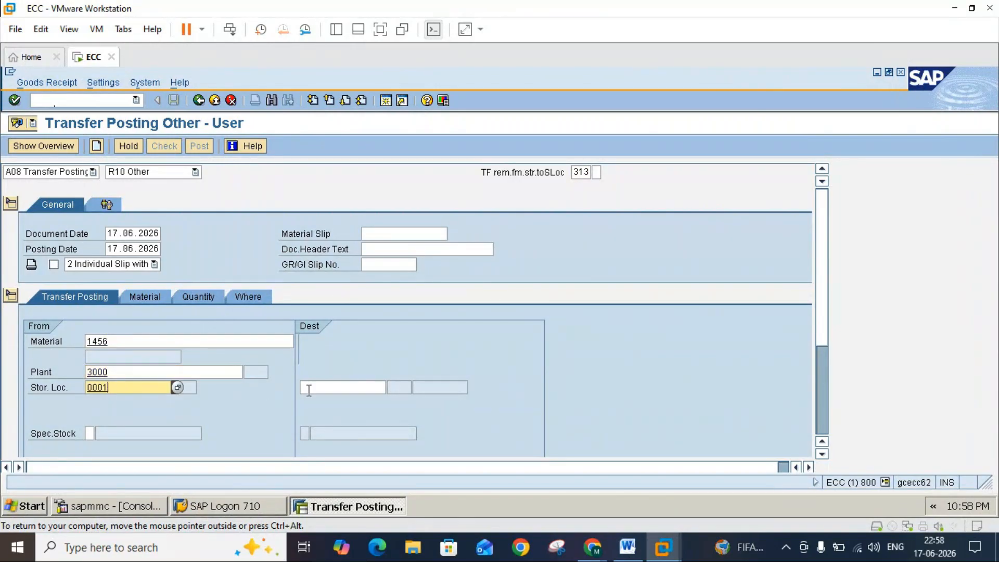
Step: Set the destination storage location to 0002 following the Word notes, confirm the entries and recheck the notes for the remaining instructions
click(627, 549)
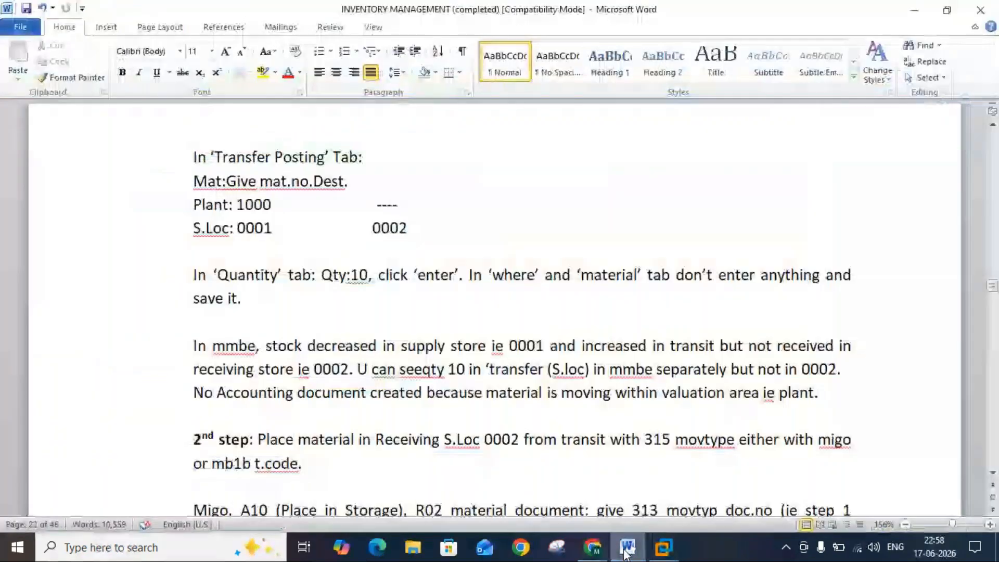
click(626, 552)
click(626, 552)
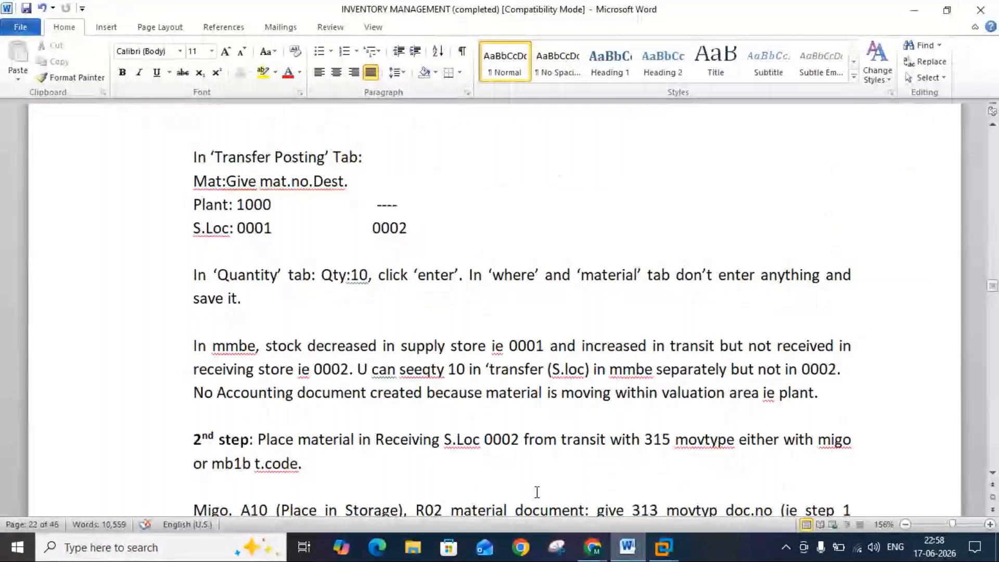
click(627, 549)
text(0002)
key(Return)
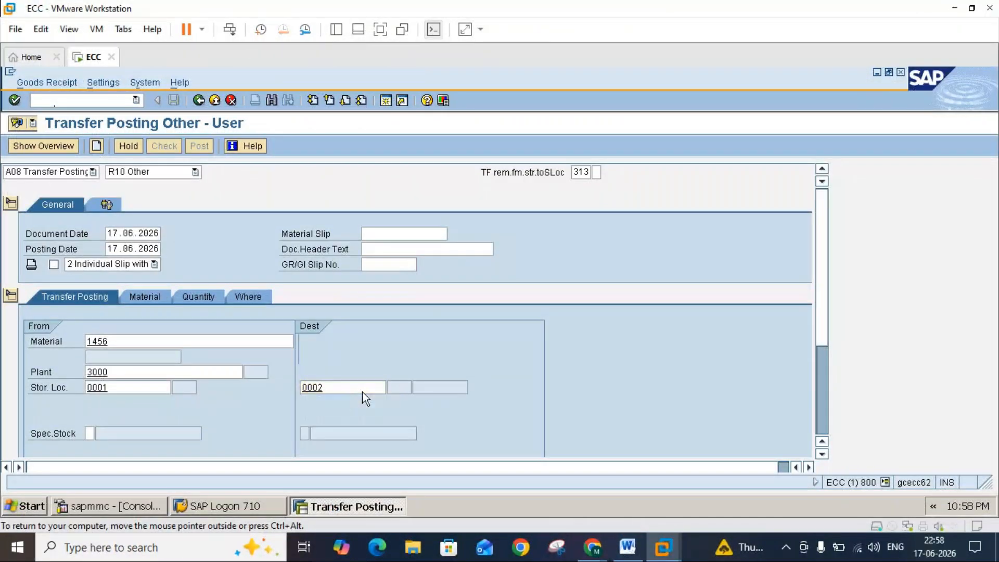
click(628, 547)
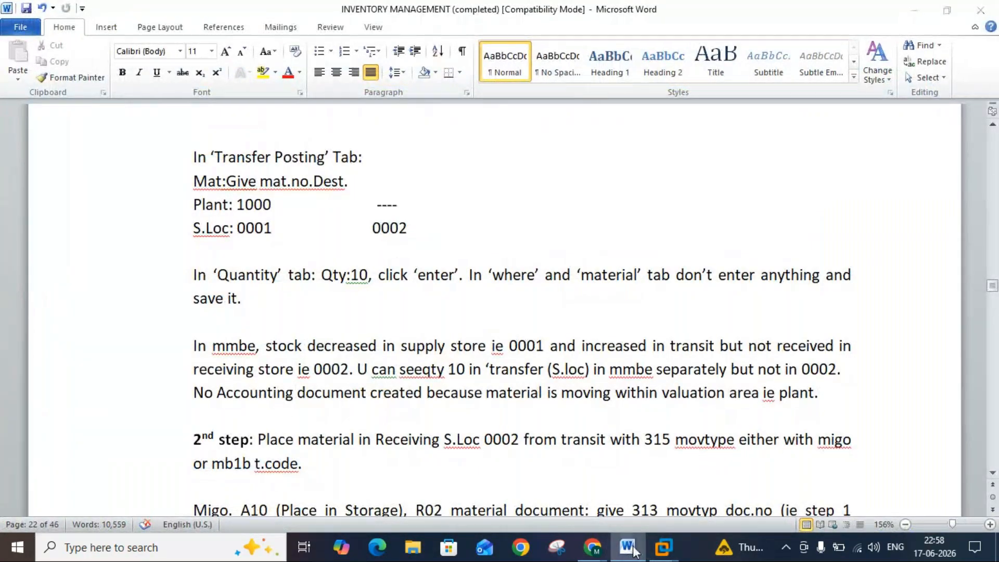
click(643, 557)
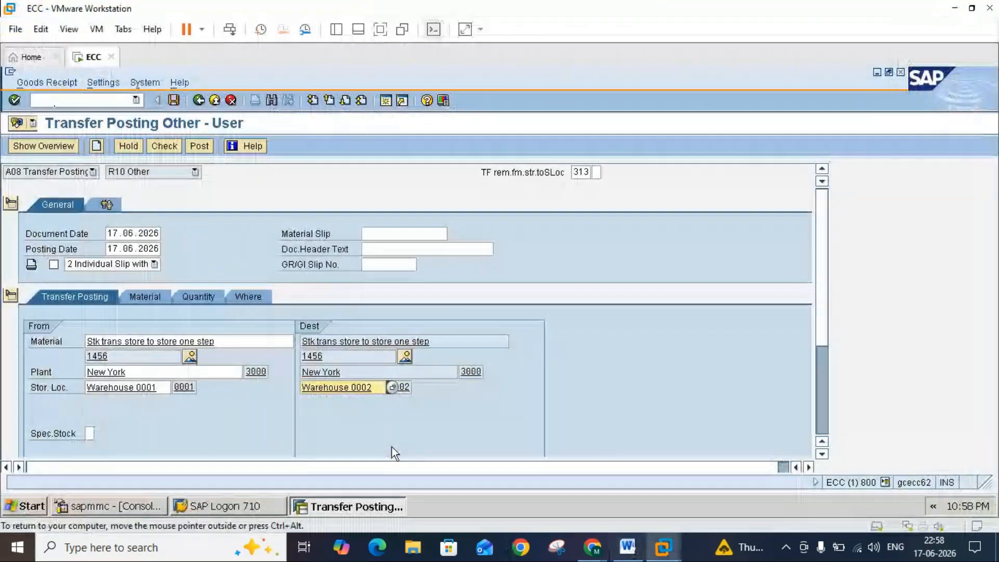
Step: Set the transfer quantity in unit of entry to 10 KG and confirm it
click(203, 301)
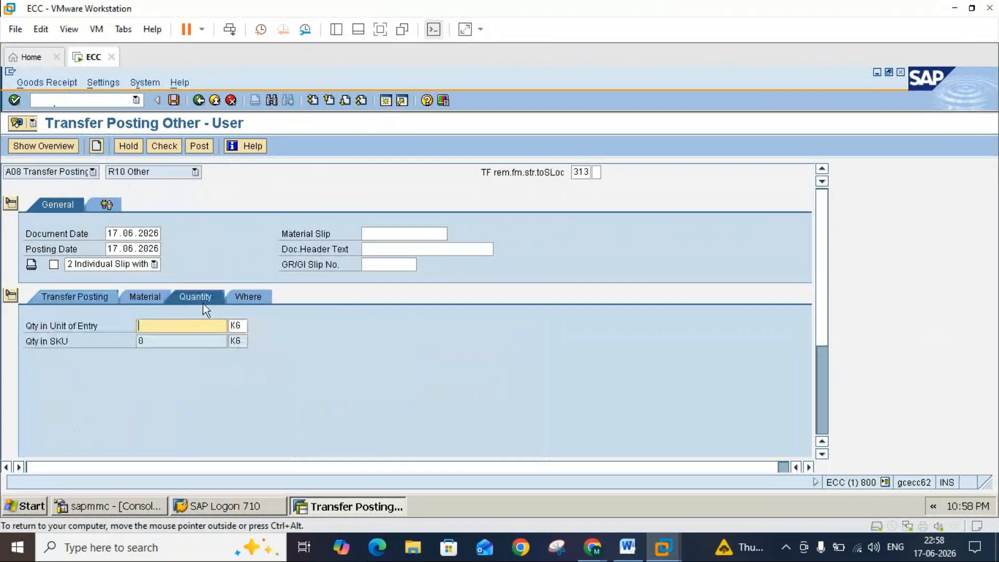
text(1)
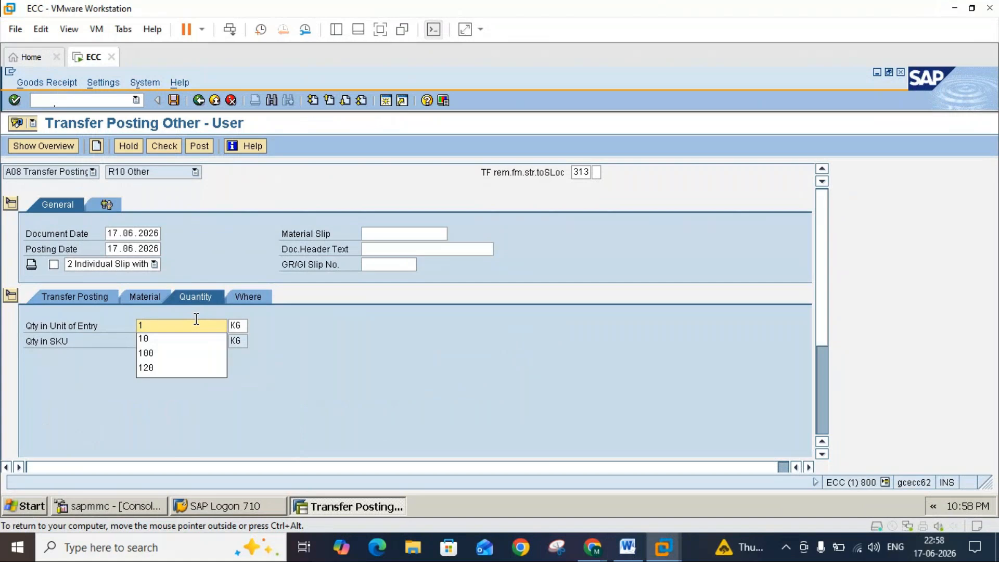
text(0)
key(Return)
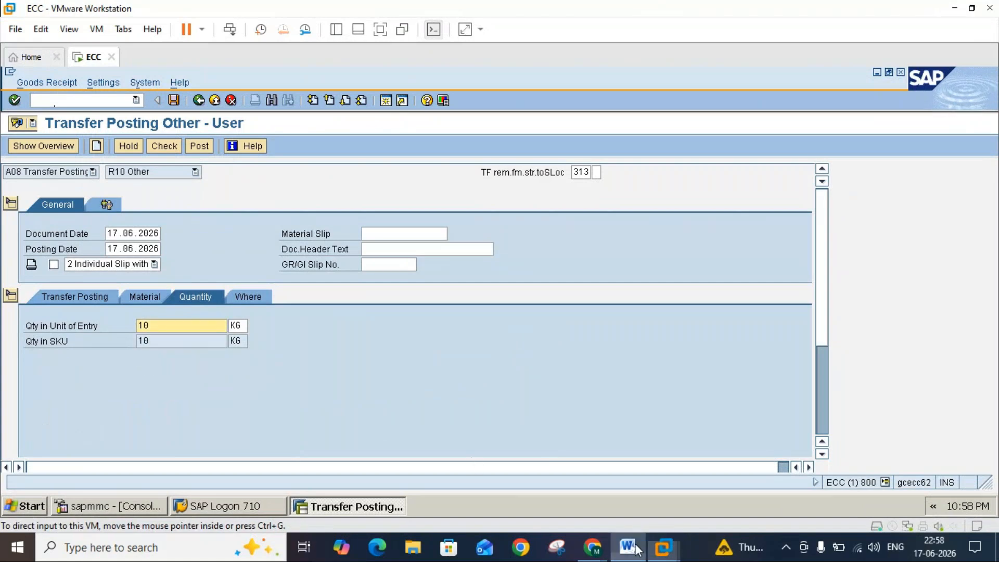
Step: Check the saving instructions in the Word notes, view the item's Where details and post the transfer in SAP
click(638, 550)
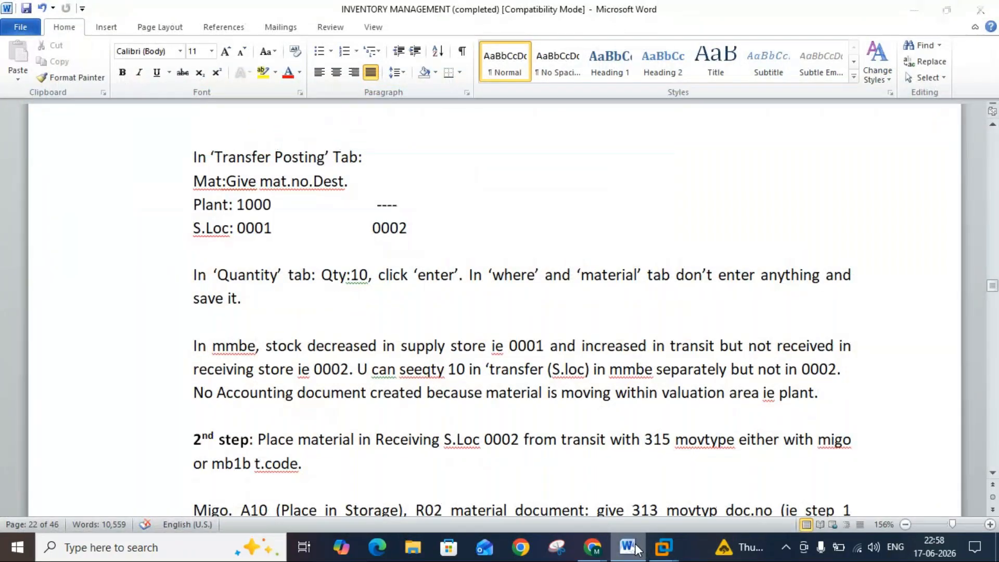
click(630, 548)
click(251, 299)
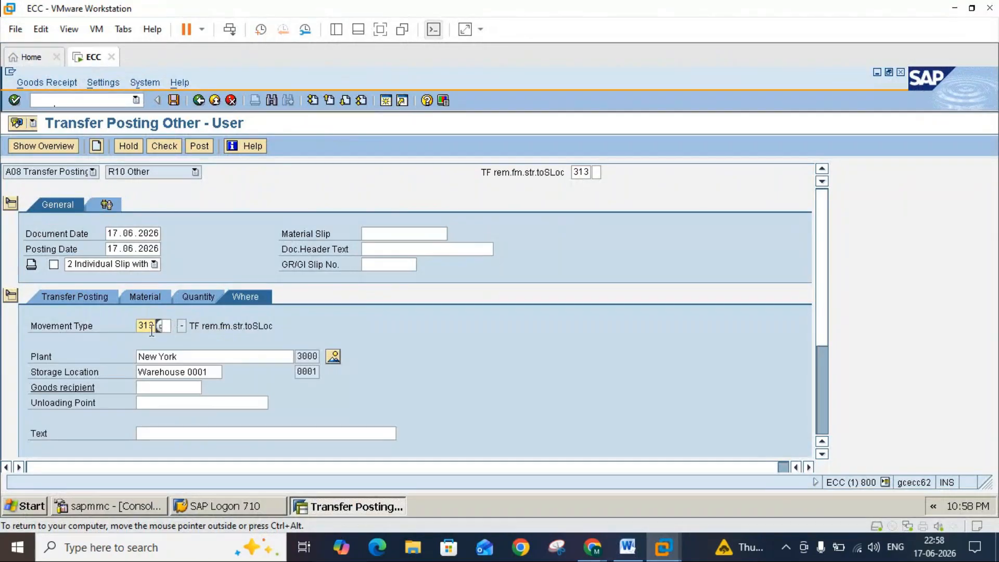
click(174, 99)
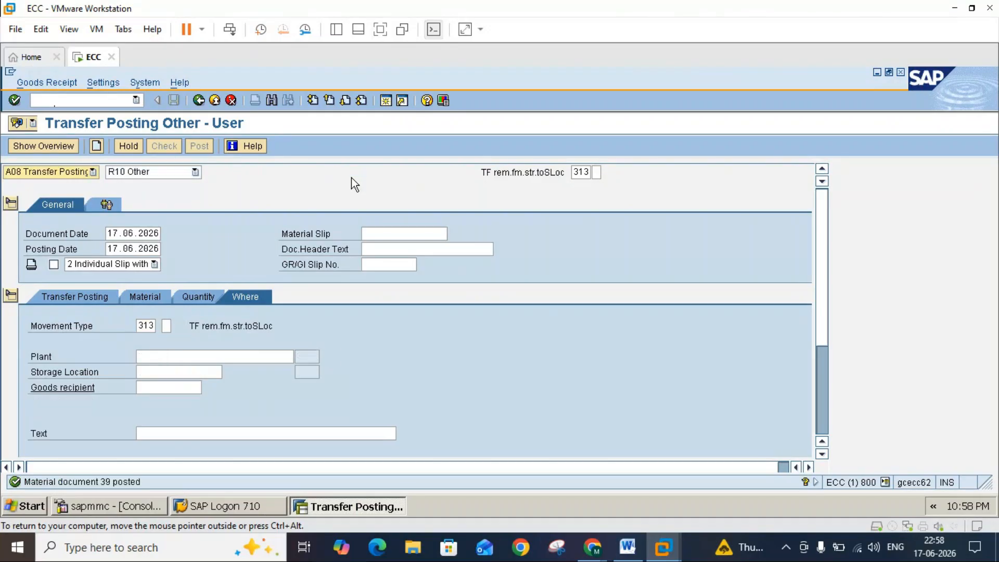
Step: Switch to the Word notes and correct "seeqty" to "see qty" in the paragraph about the MMBE stock check
click(635, 556)
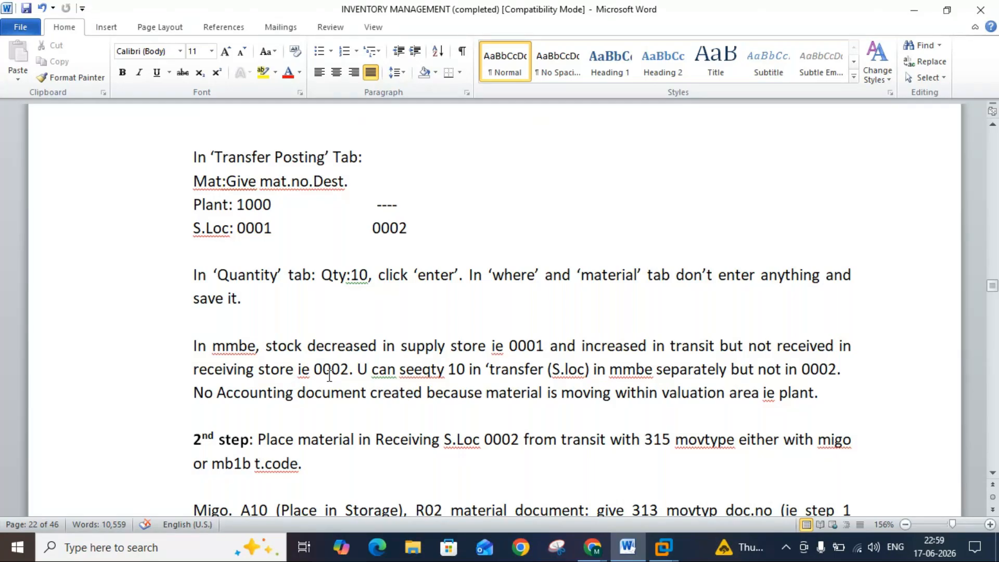
double_click(424, 371)
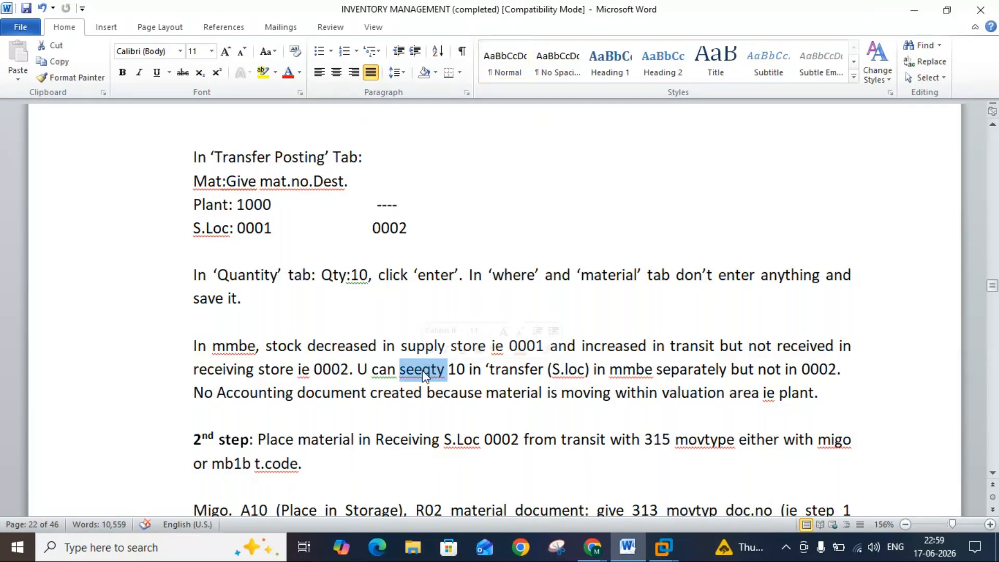
click(423, 370)
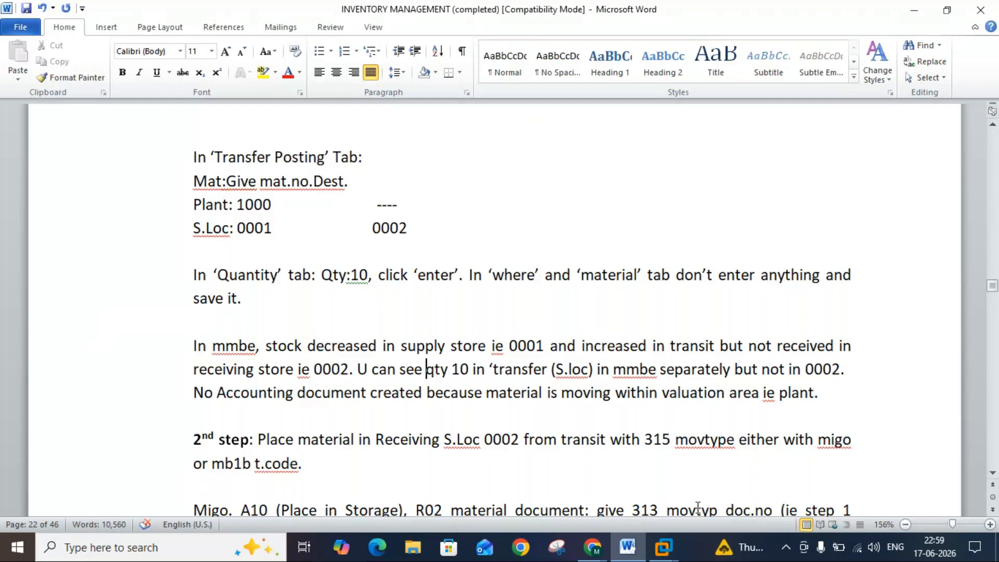
Step: Return to SAP, start transaction MMBE and display the stock overview of material 1456 for storage location 0002
mouse_move(663, 546)
click(714, 479)
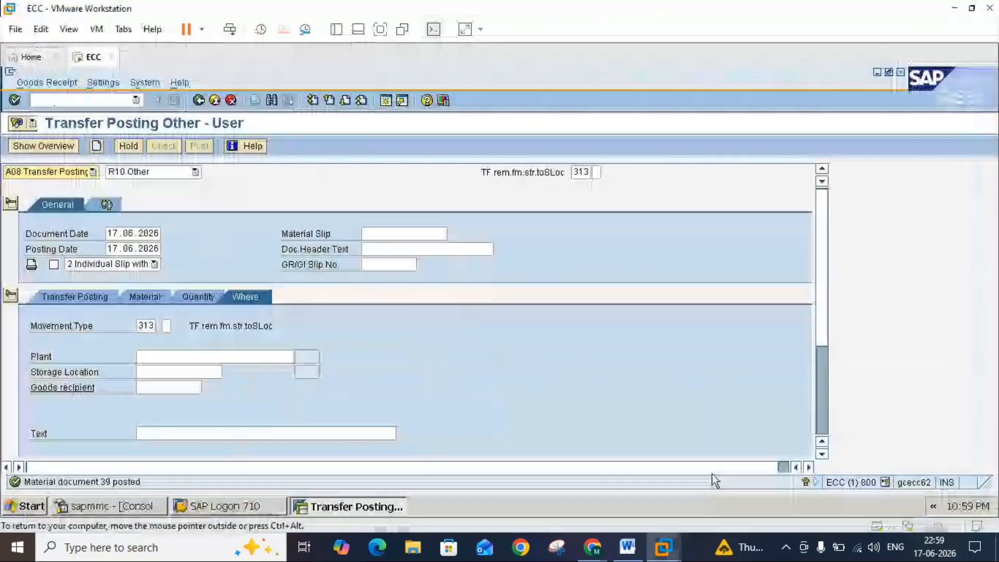
click(215, 102)
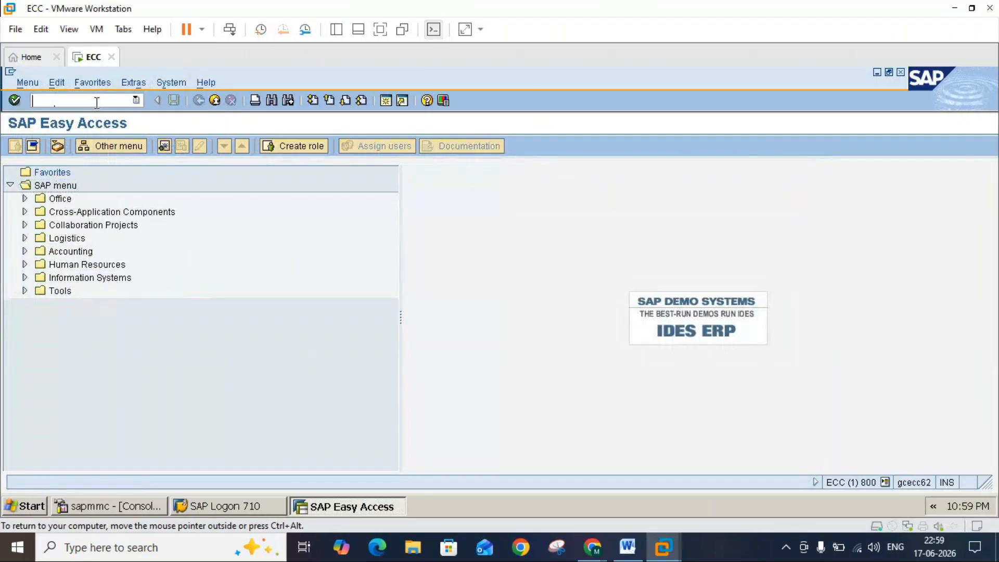
text(mmbe)
key(Return)
click(18, 144)
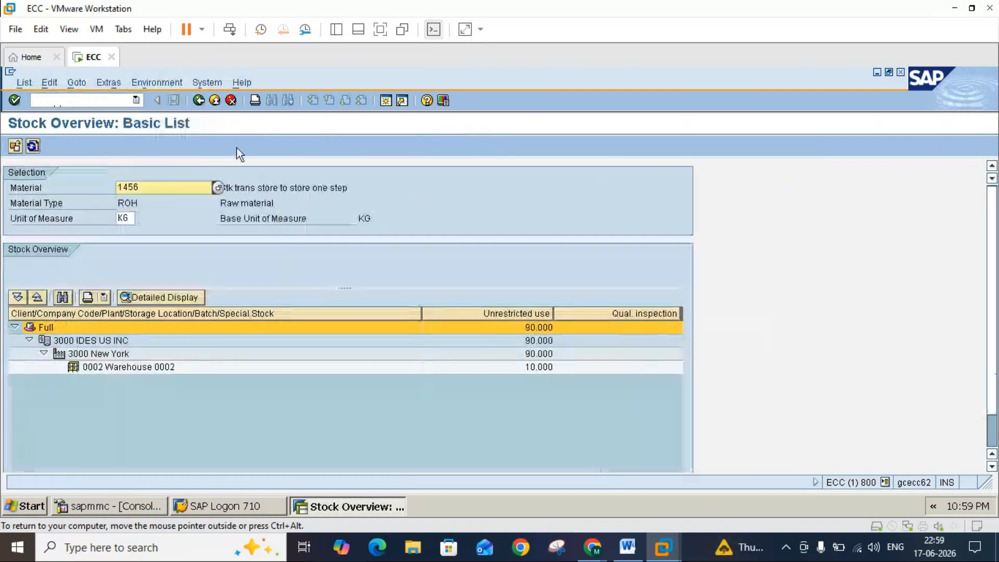
Step: Change the stock overview selection to storage location 0001 and display the stock of material 1456
click(198, 100)
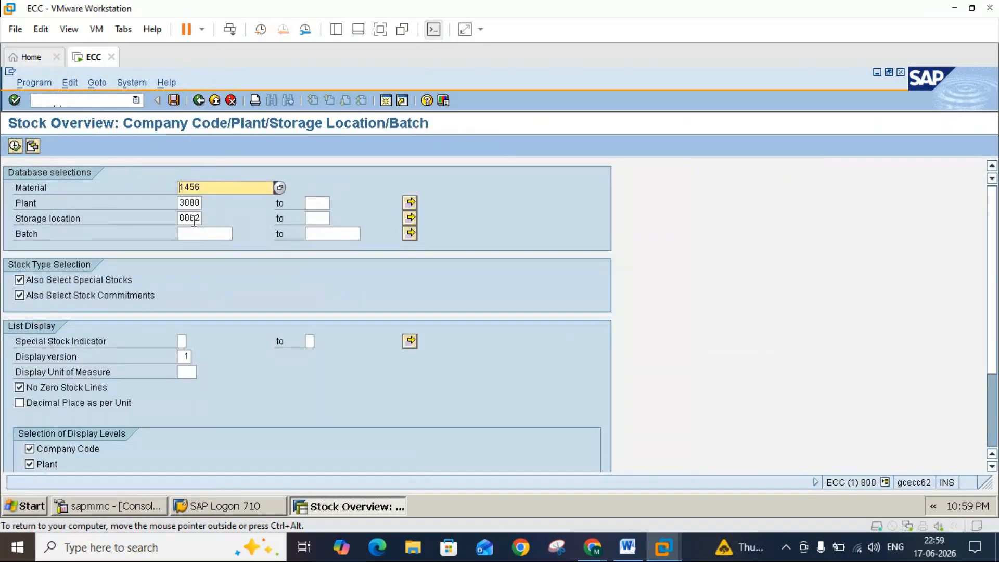
click(194, 218)
key(BackSpace)
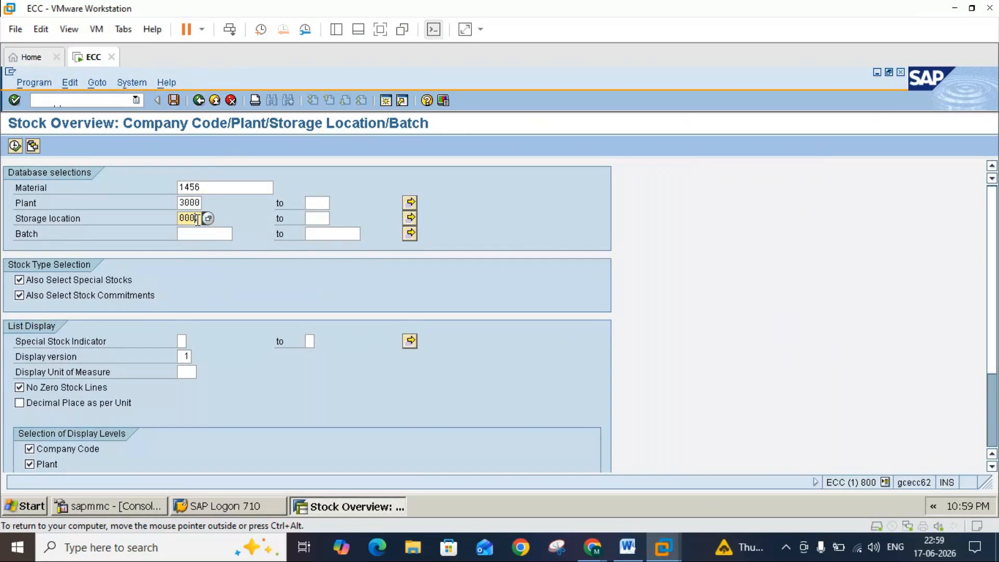
text(1)
click(14, 146)
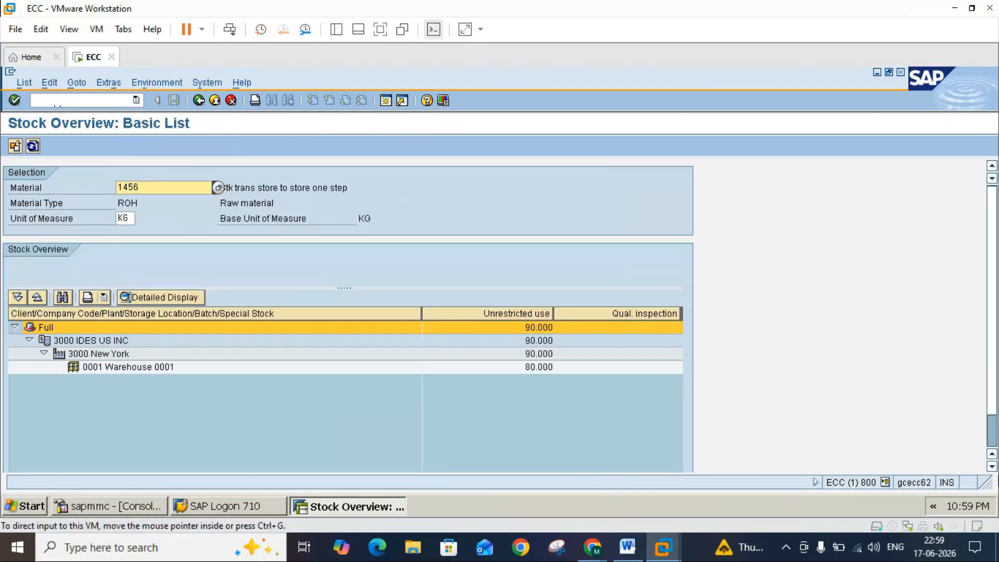
Step: Examine the Transfer (SLoc) column of the stock overview for the quantity in transit in plant 3000
click(992, 466)
click(993, 466)
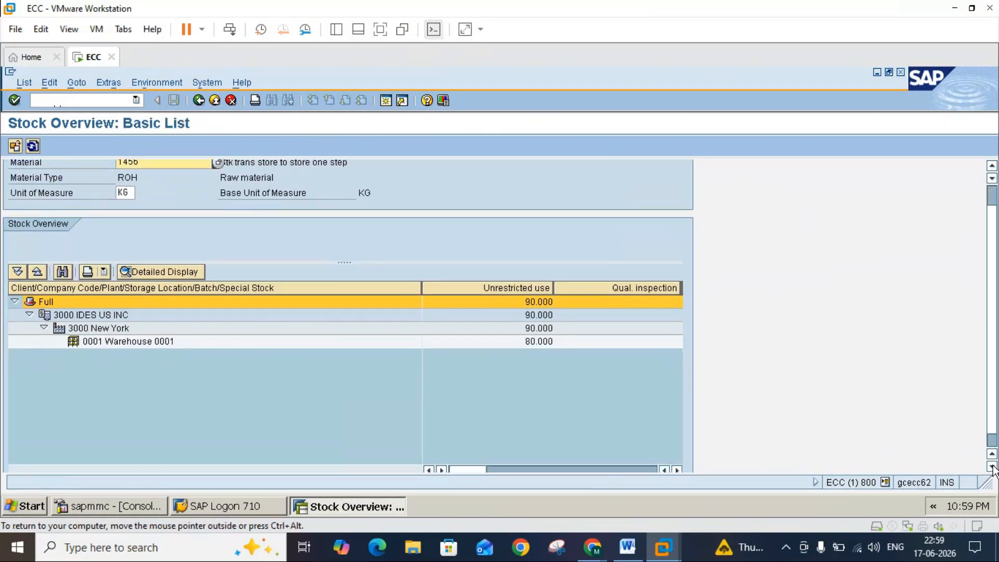
click(993, 466)
click(677, 459)
click(677, 459)
click(676, 459)
click(677, 460)
click(677, 460)
click(677, 460)
click(676, 459)
click(676, 459)
click(676, 459)
click(677, 460)
click(676, 459)
click(676, 459)
click(677, 460)
click(676, 459)
click(676, 459)
click(677, 459)
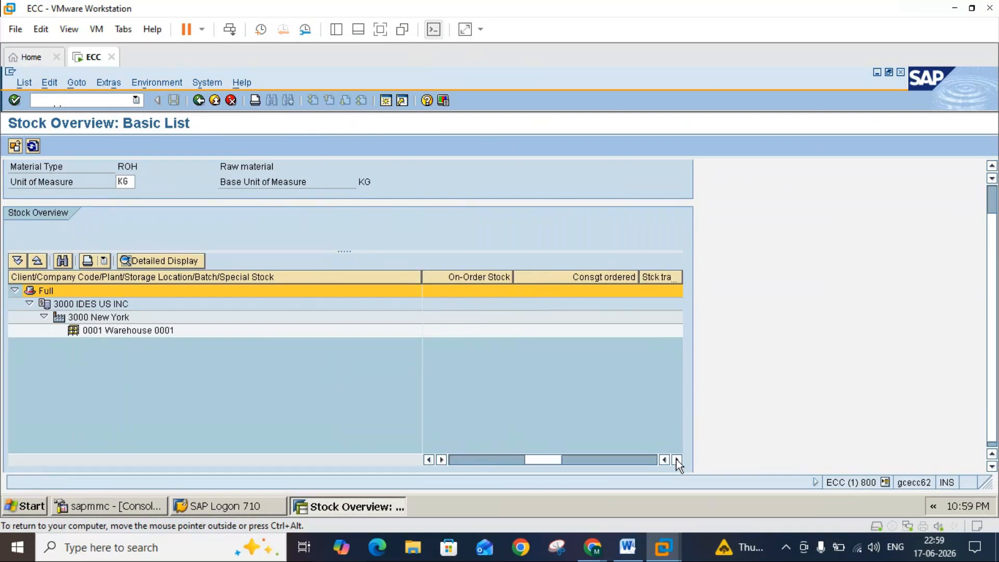
click(676, 460)
click(677, 460)
click(676, 459)
click(676, 459)
click(677, 460)
click(677, 459)
click(676, 460)
click(677, 460)
click(676, 459)
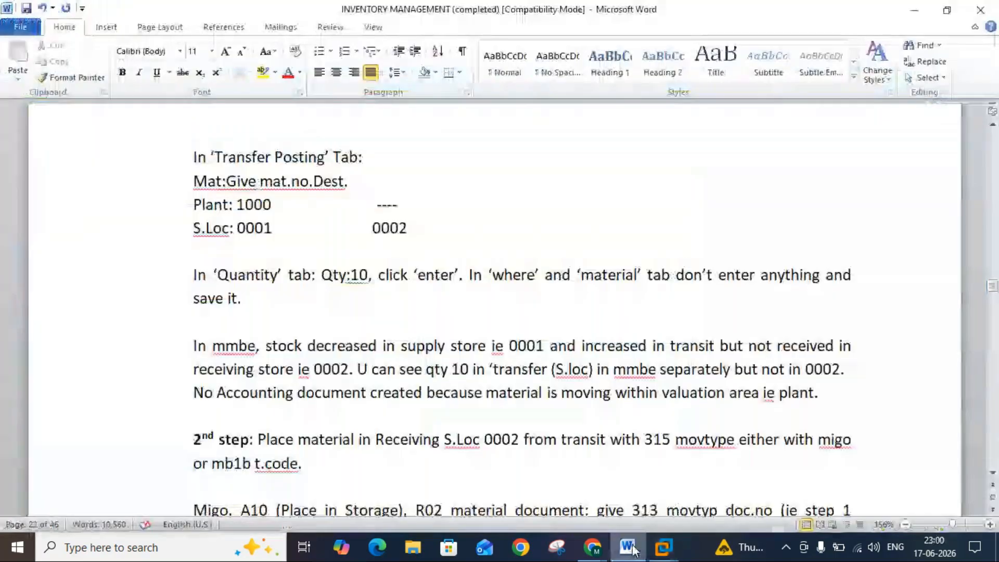
Step: Compare the in-transit quantity of plant 3000 in SAP with the first-step explanation in the Word notes
click(629, 547)
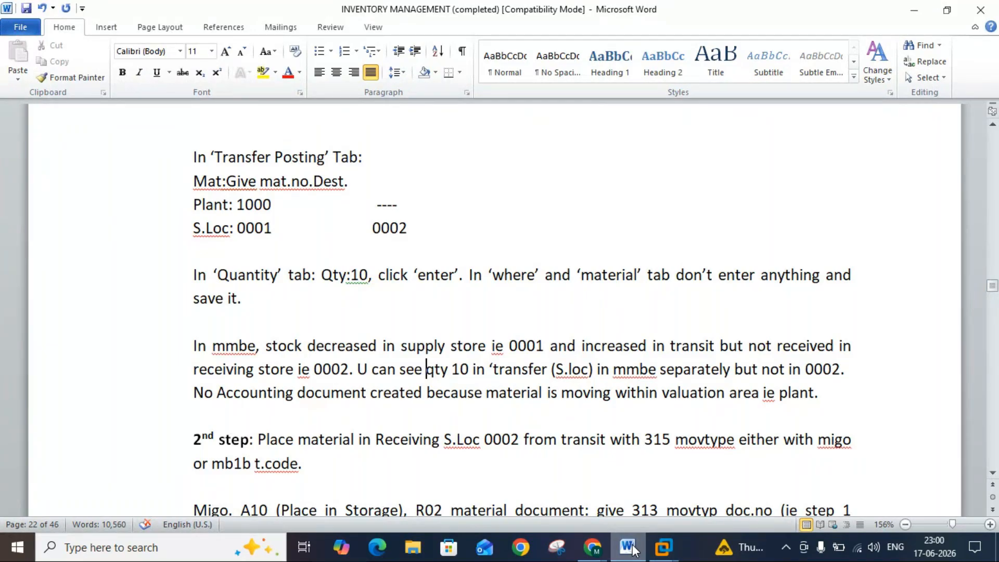
click(631, 547)
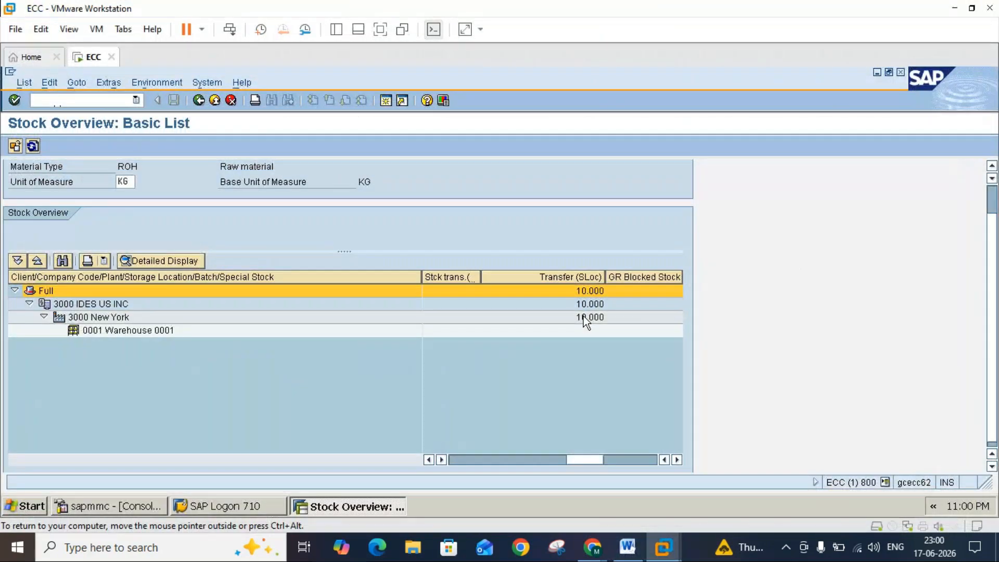
click(628, 547)
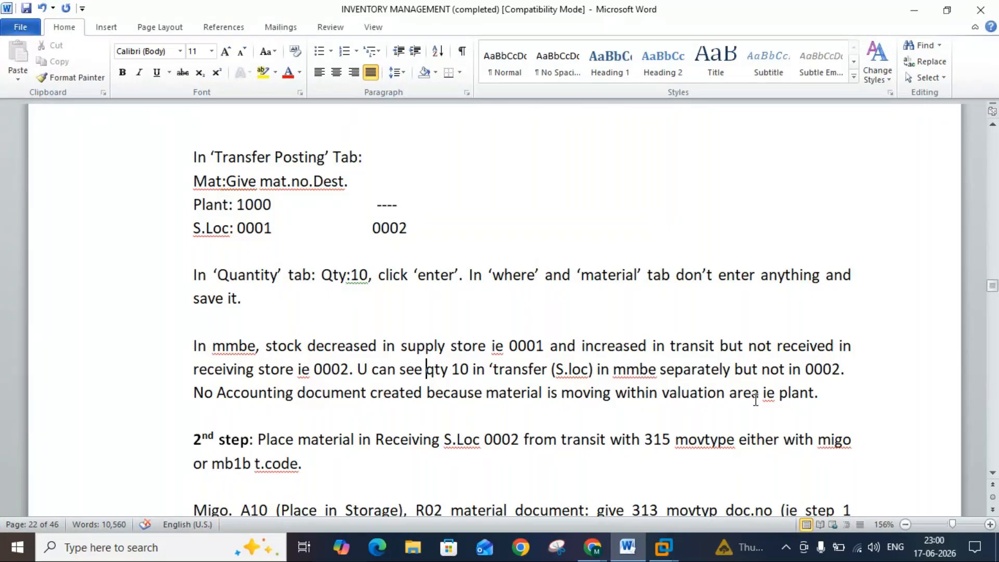
mouse_move(663, 546)
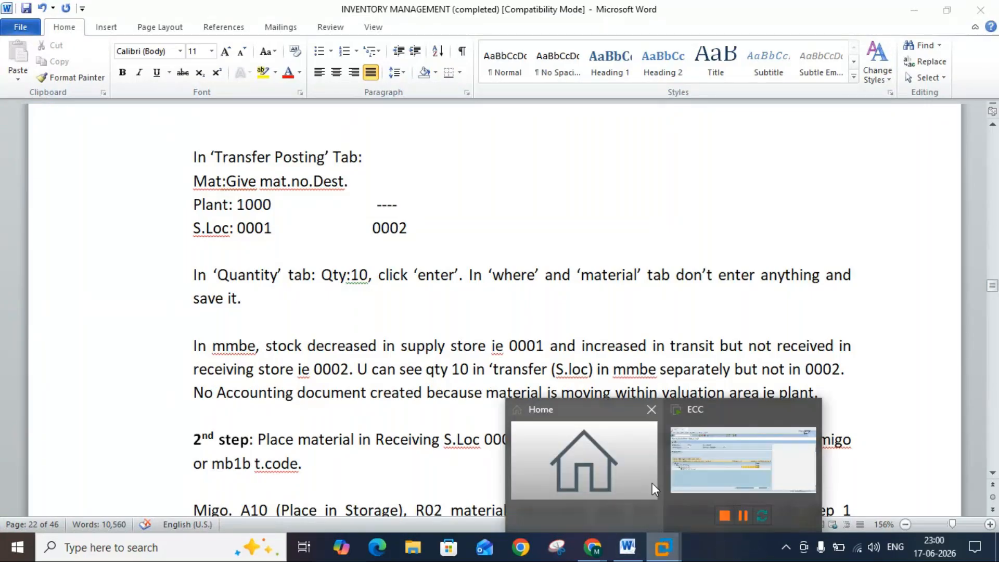
click(682, 463)
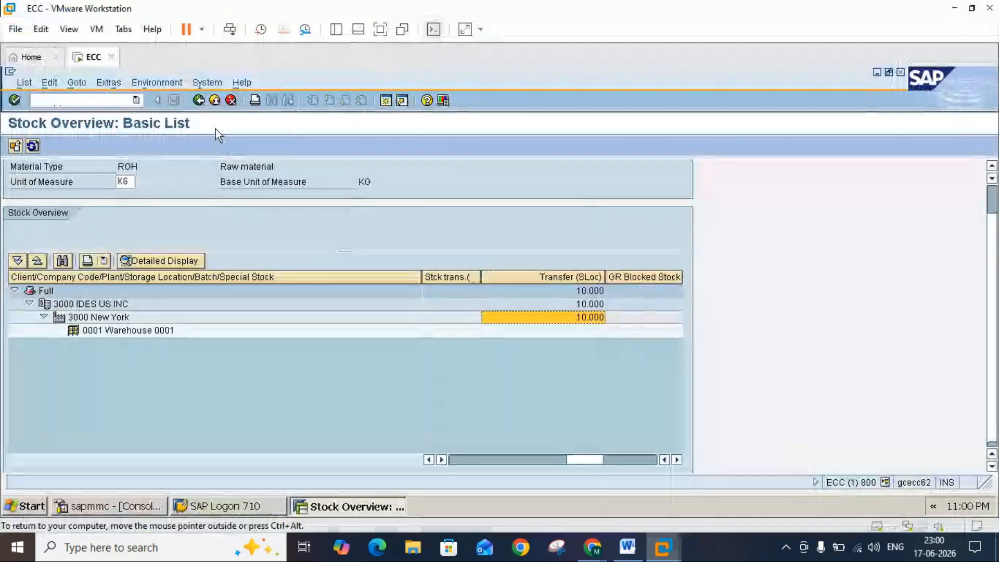
Step: Display material document 39 of 2026 in MIGO and check its document info for FI documents
click(215, 100)
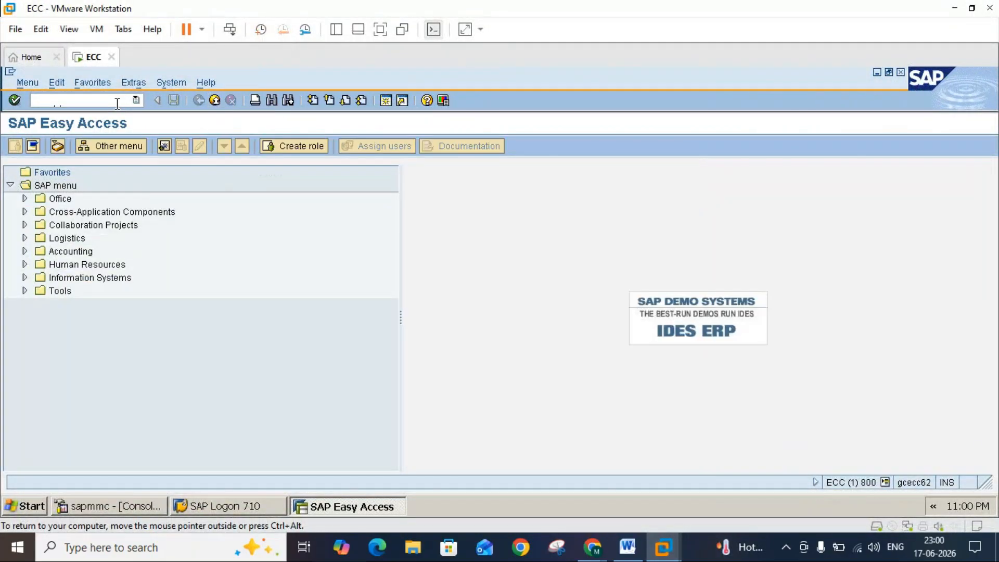
text(miqo)
key(Return)
click(77, 169)
click(44, 212)
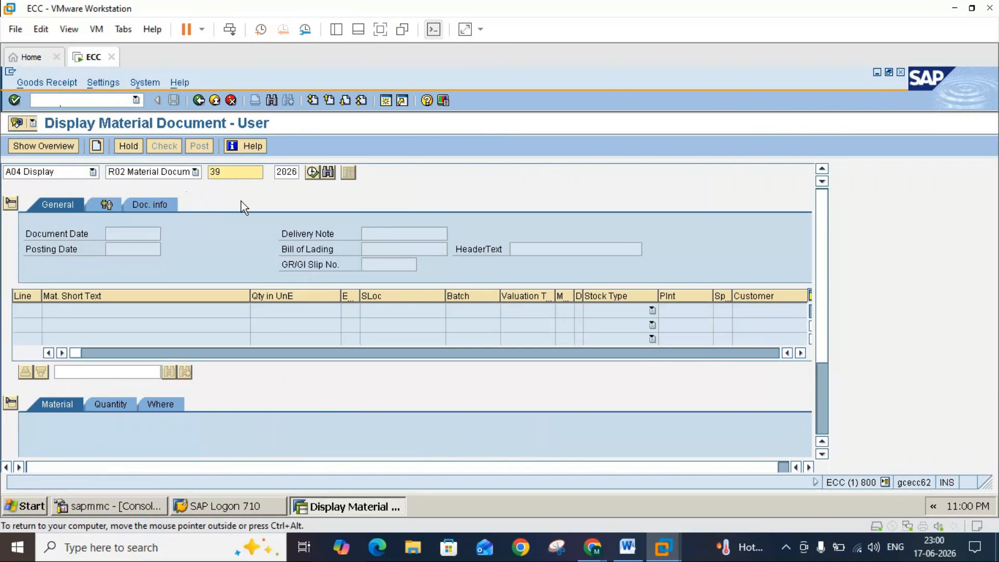
key(Return)
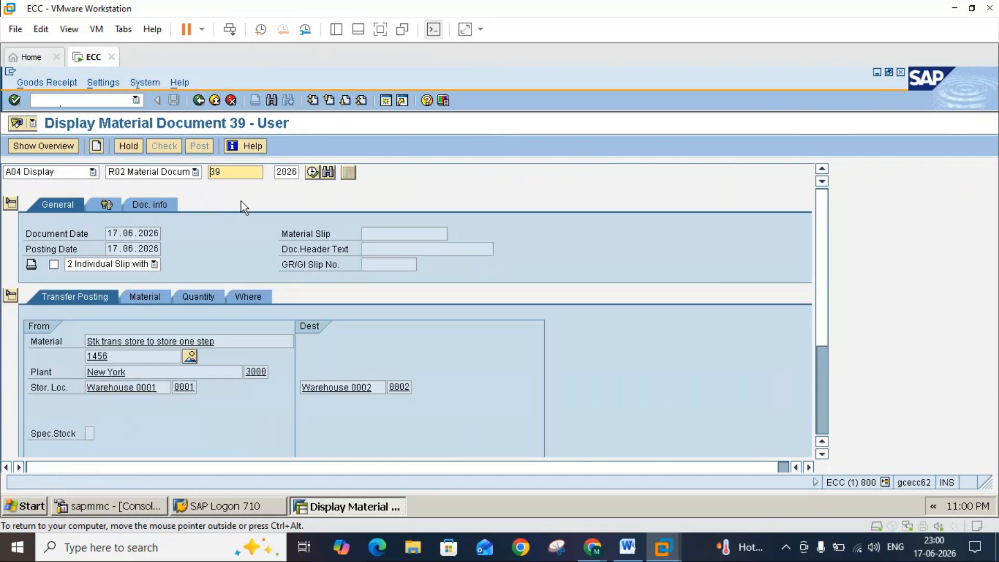
click(153, 205)
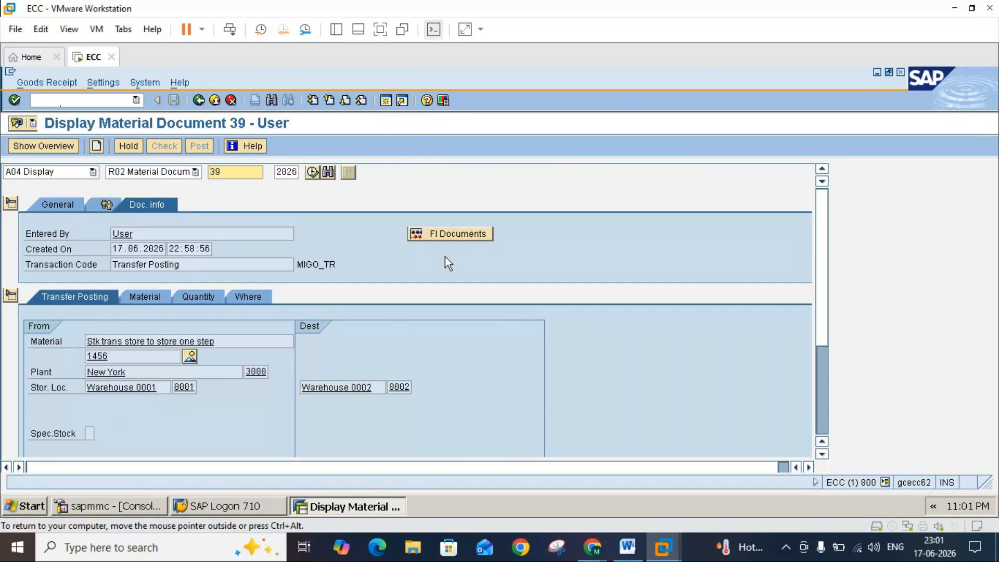
click(453, 235)
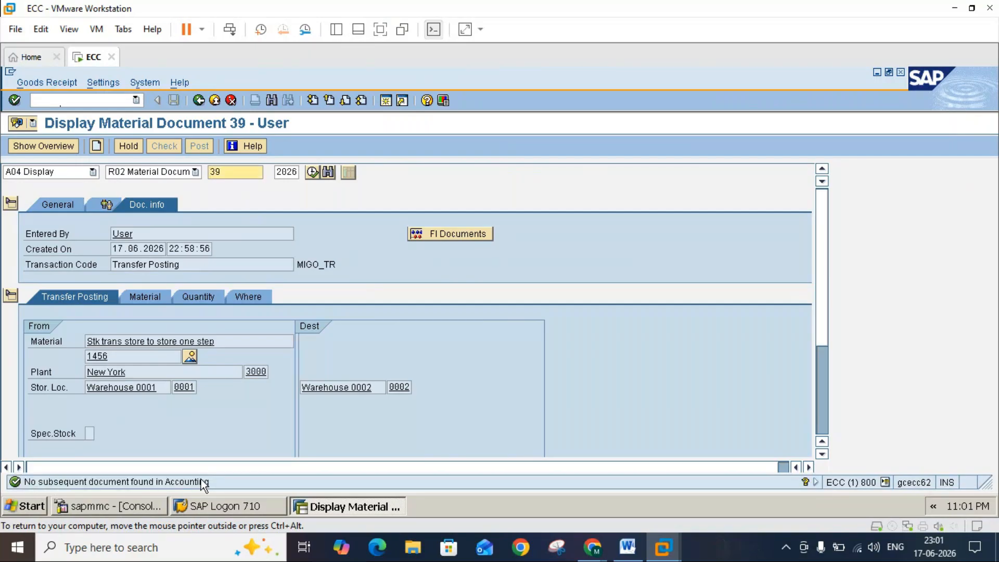
Step: Read the second-step instructions for placing the material in storage in the Word notes and return to SAP
click(628, 549)
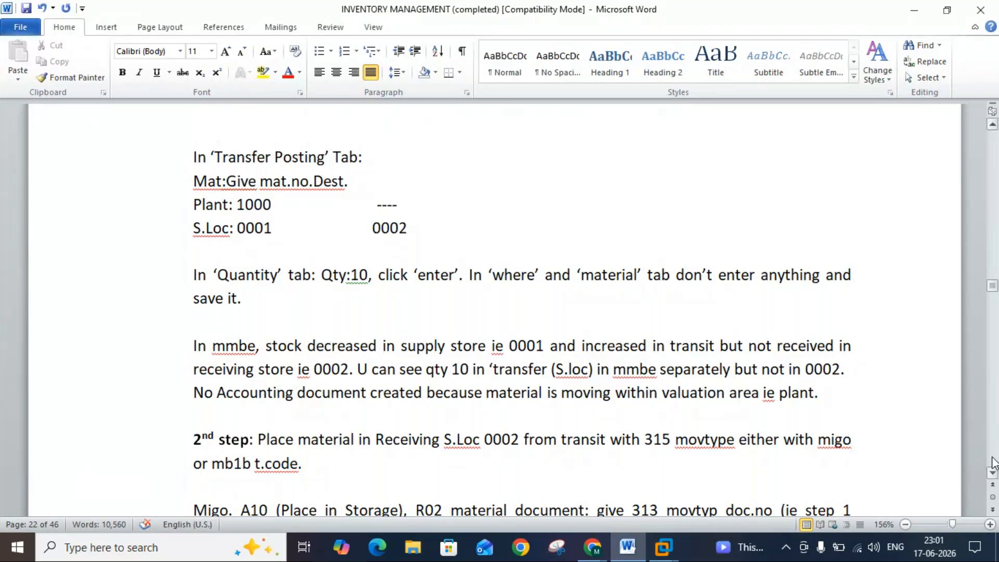
click(992, 473)
click(992, 473)
click(993, 474)
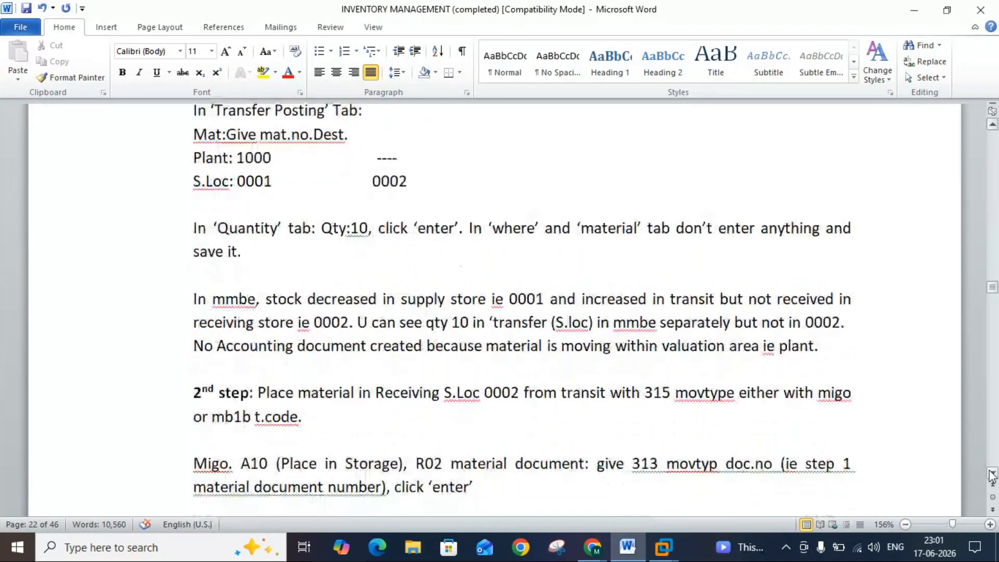
scroll(992, 473, down, 4)
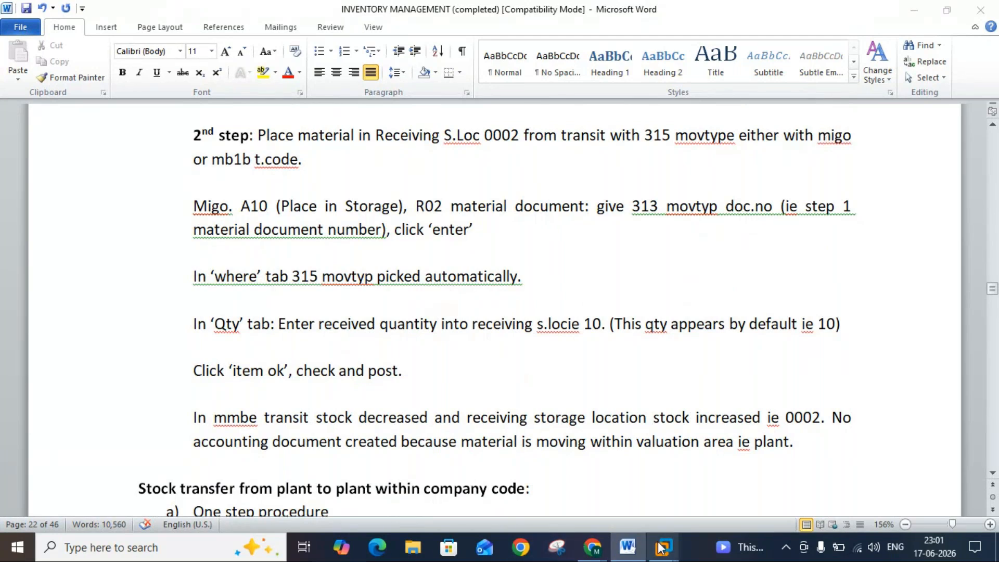
mouse_move(663, 546)
click(685, 480)
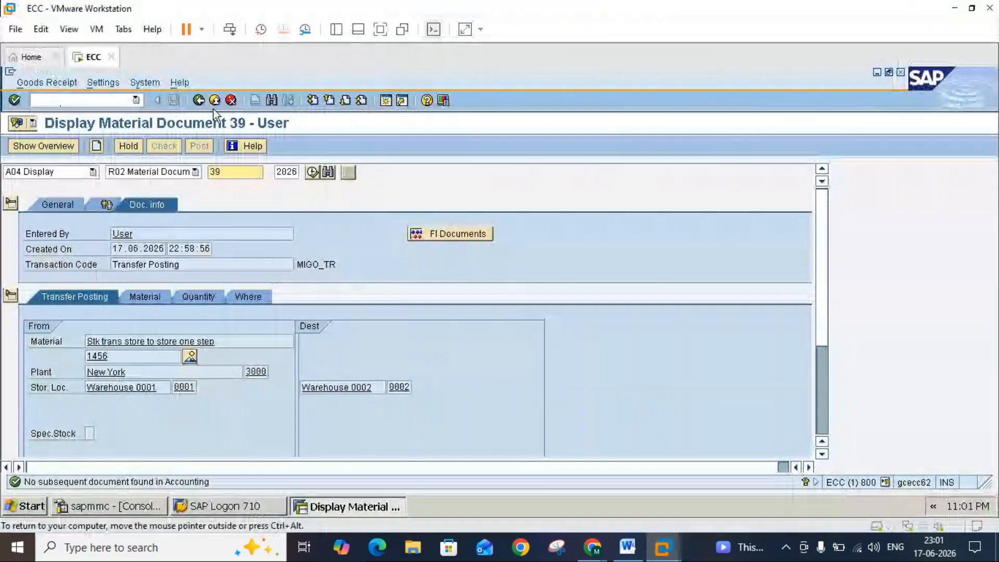
Step: Leave the material document display, restart transaction MIGO and recheck the second-step action and reference in the Word notes
click(198, 100)
click(117, 102)
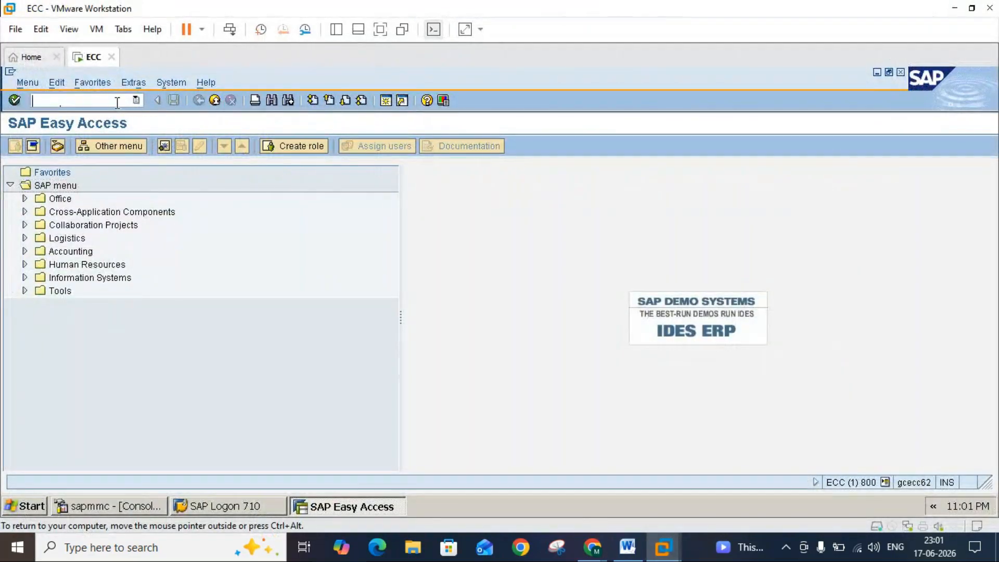
text(migo)
key(Return)
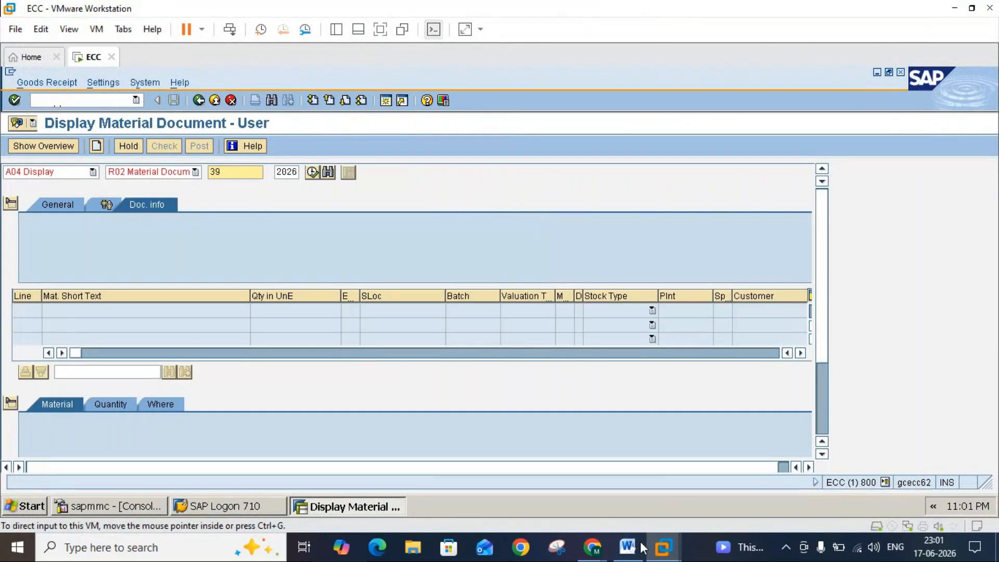
click(635, 550)
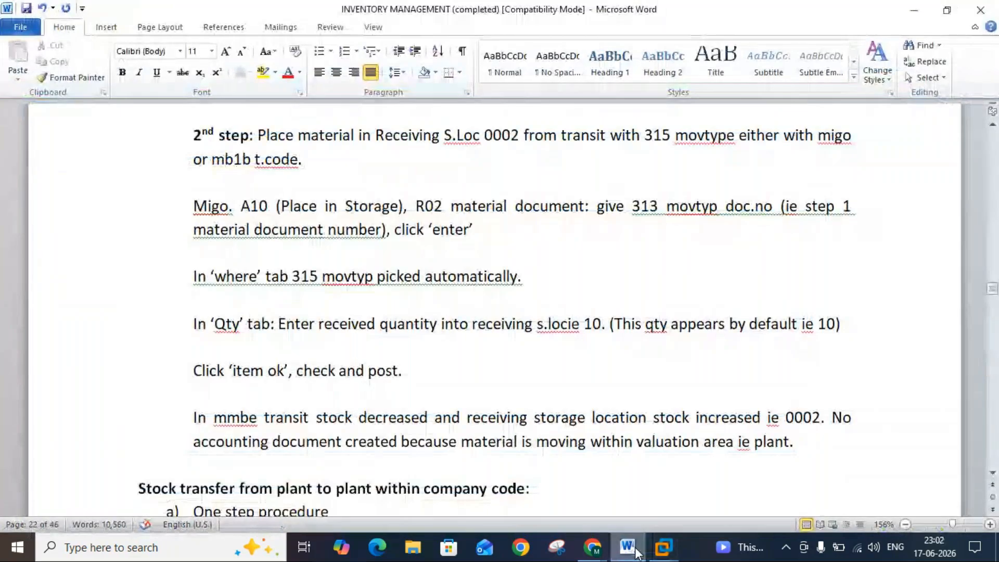
Step: Set MIGO to A10 Place in Storage with reference R02 Material Document and load document 39 of 2026, rechecking the Word notes
click(635, 553)
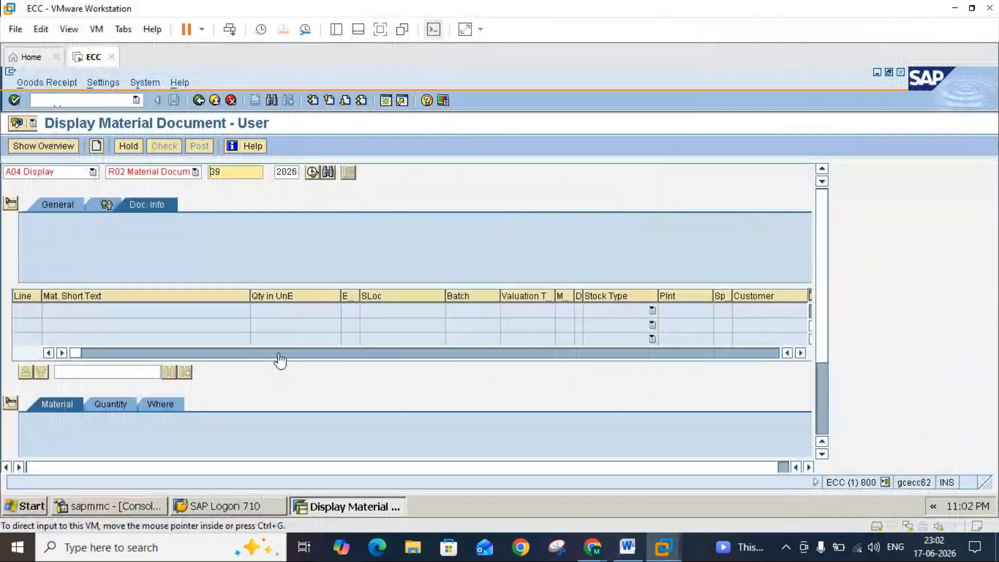
click(78, 173)
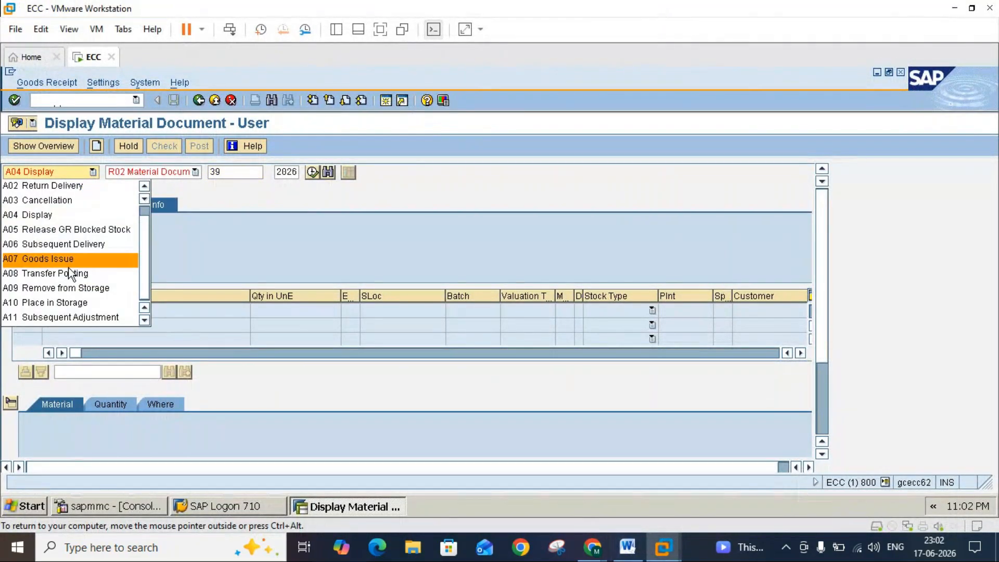
click(65, 303)
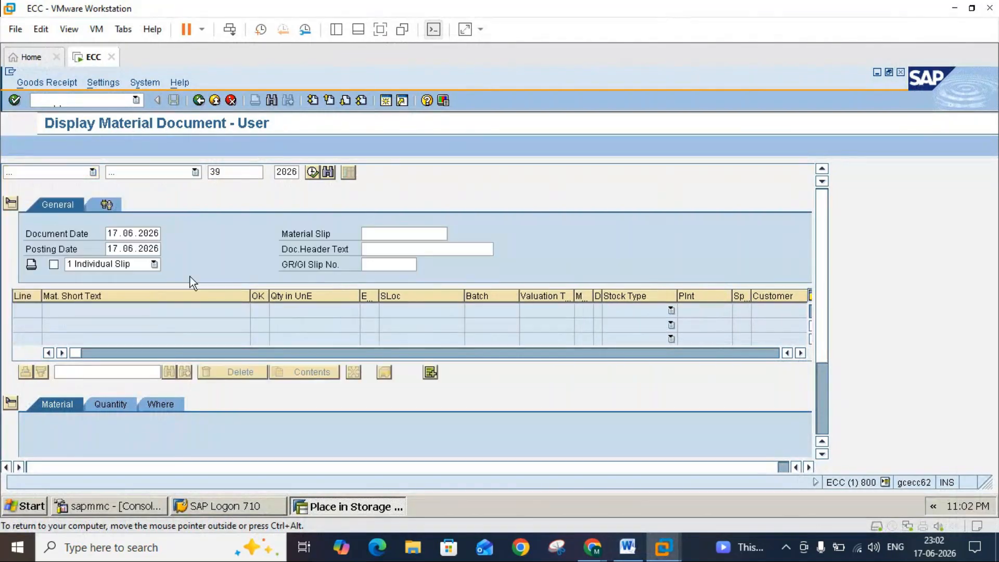
click(628, 551)
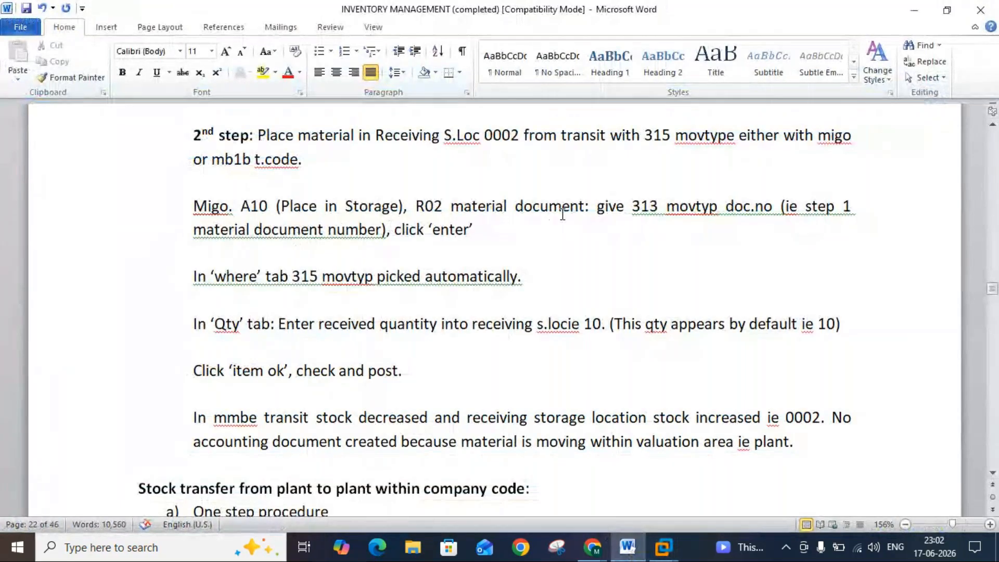
click(655, 553)
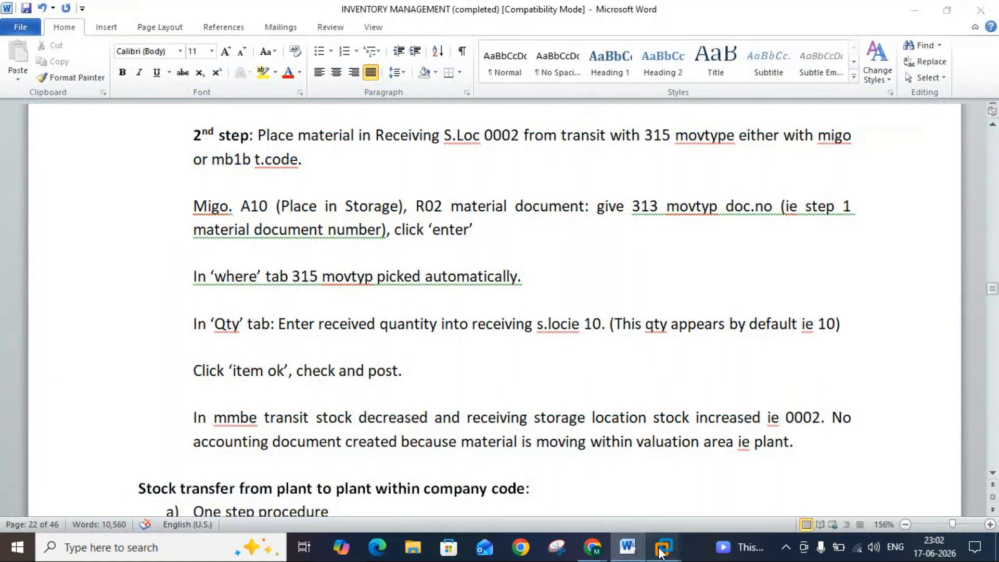
click(677, 481)
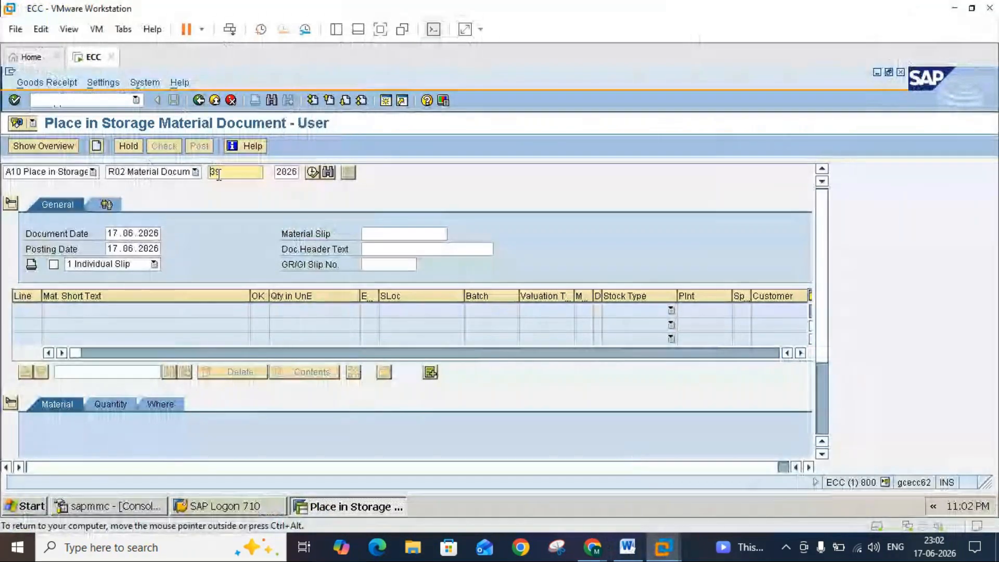
key(Return)
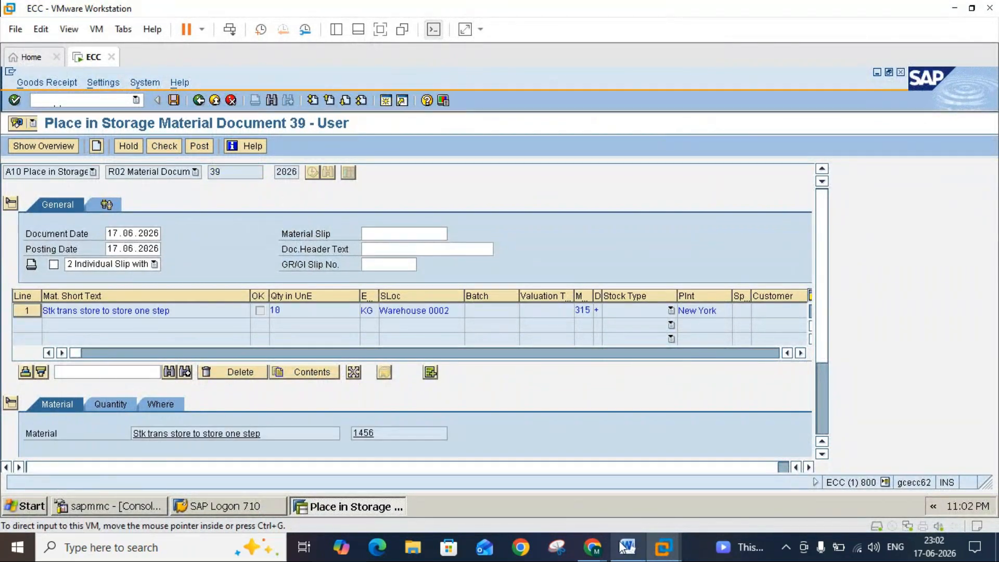
Step: Recheck the second-step instructions in the Word notes and inspect the item's movement type in its Where details in SAP
click(623, 546)
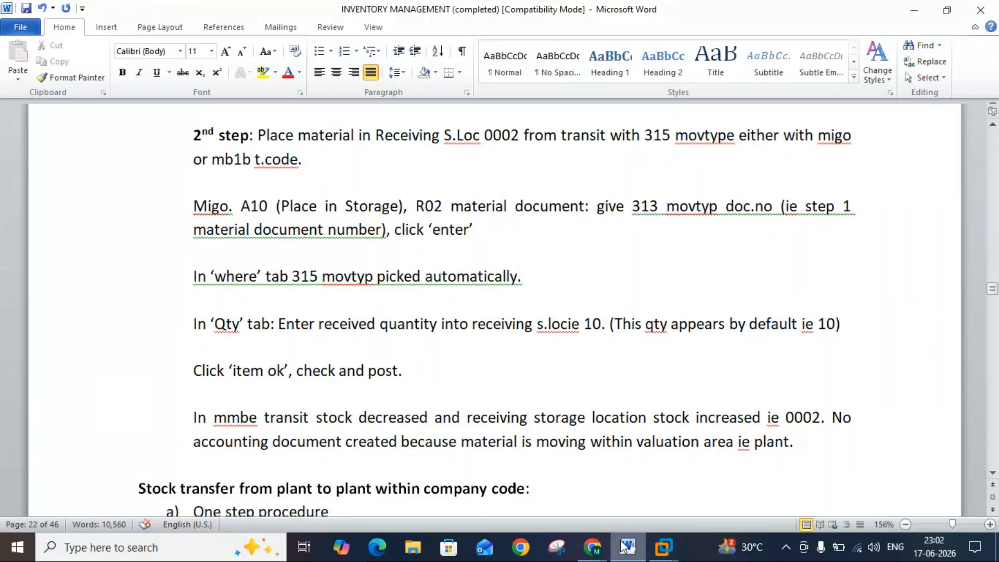
click(624, 545)
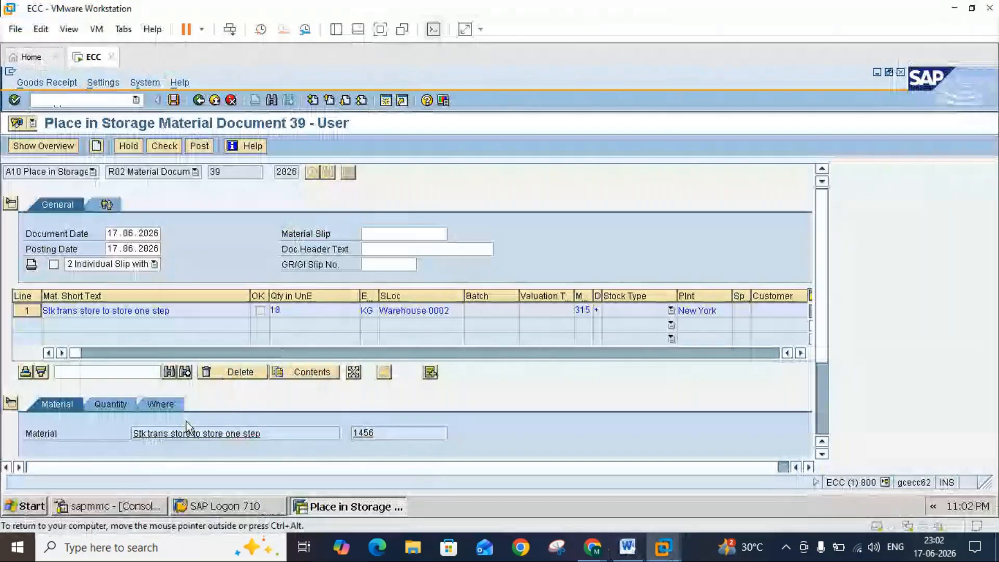
click(159, 405)
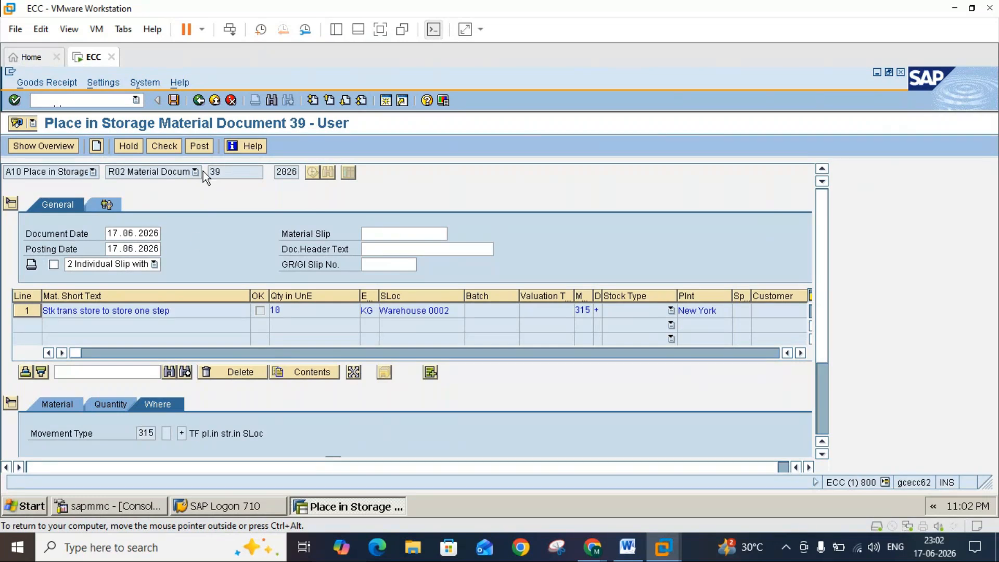
Step: Leave the unposted entry, restart transaction MIGO and reload material document 39 of 2026 for A10 Place in Storage
click(200, 101)
click(245, 315)
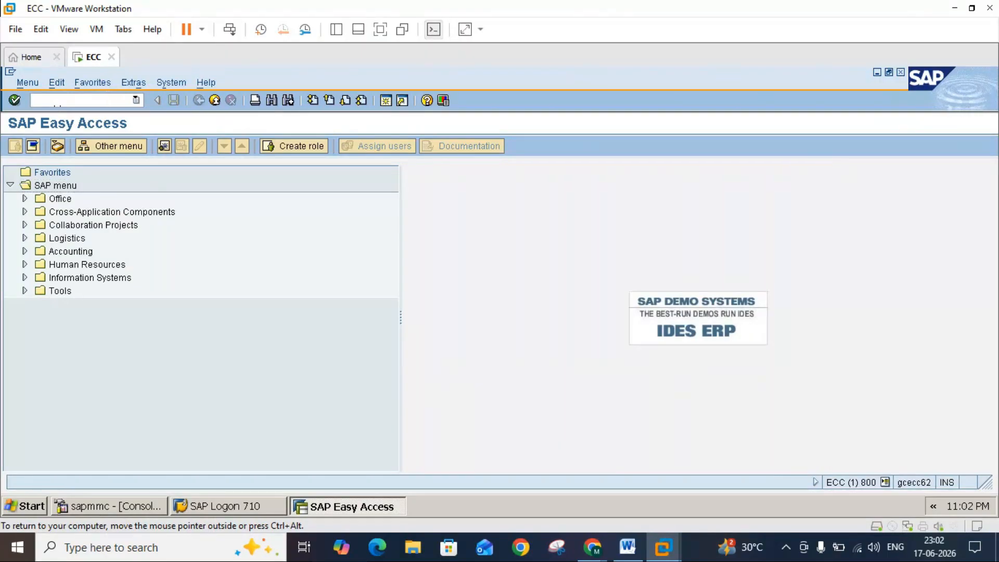
text(/nmigo)
key(Return)
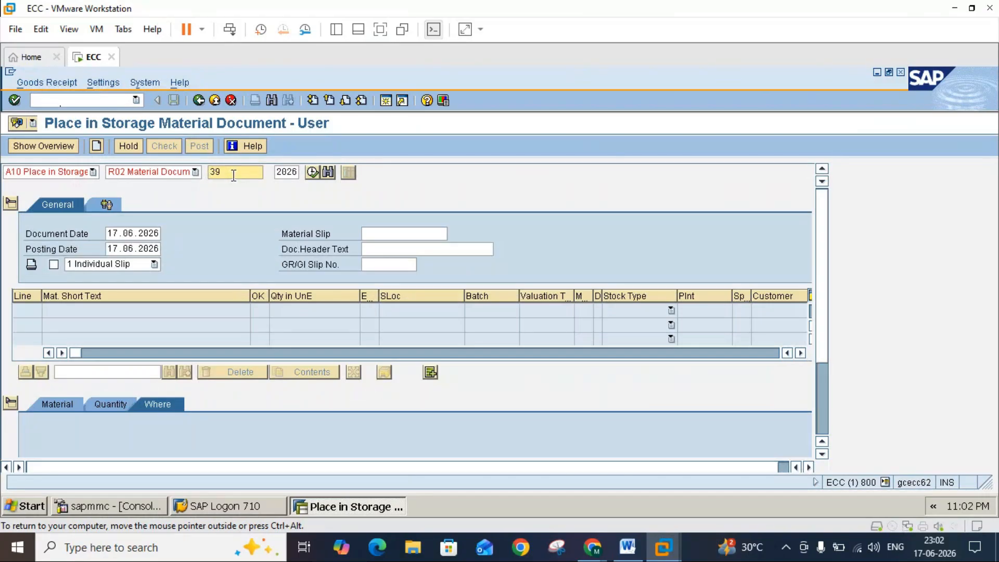
key(Return)
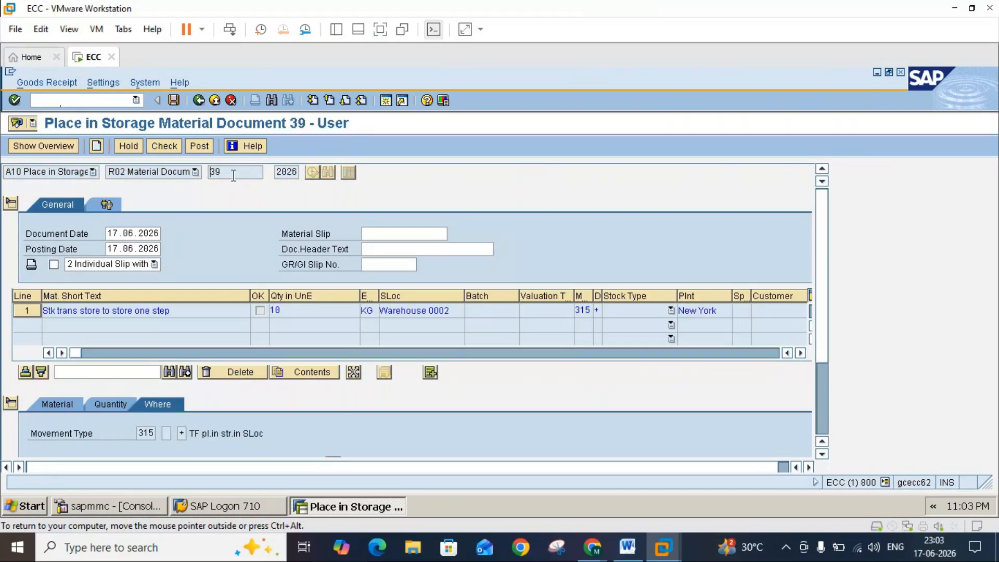
Step: Compare the item's movement type and quantity details in SAP with the second-step instructions in the Word notes
click(628, 547)
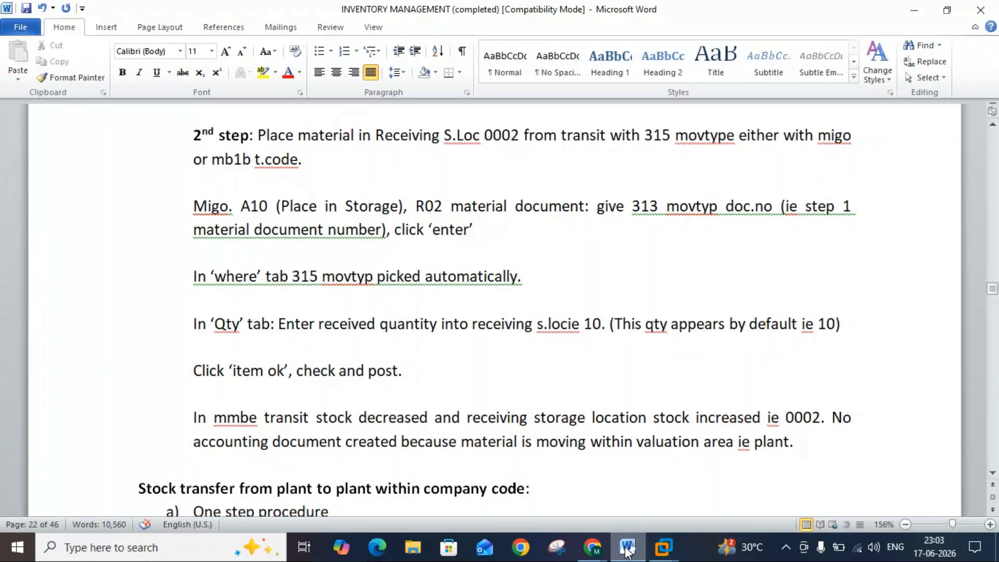
click(628, 552)
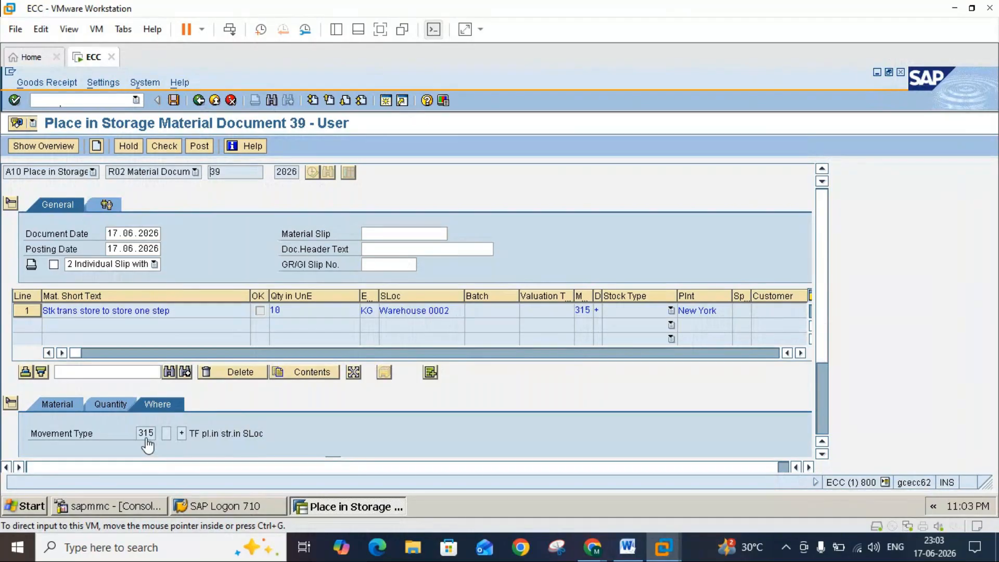
click(628, 547)
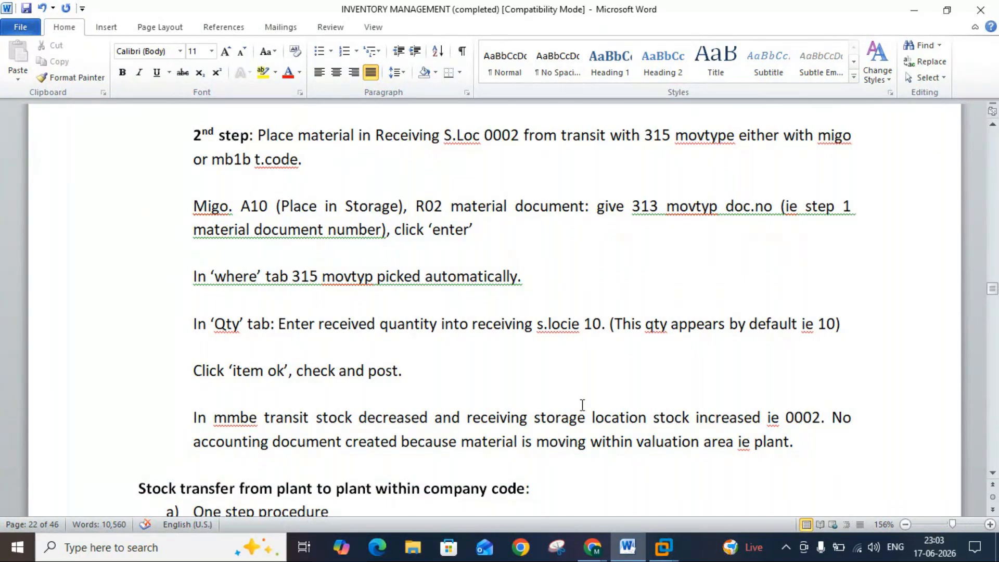
mouse_move(663, 547)
click(718, 453)
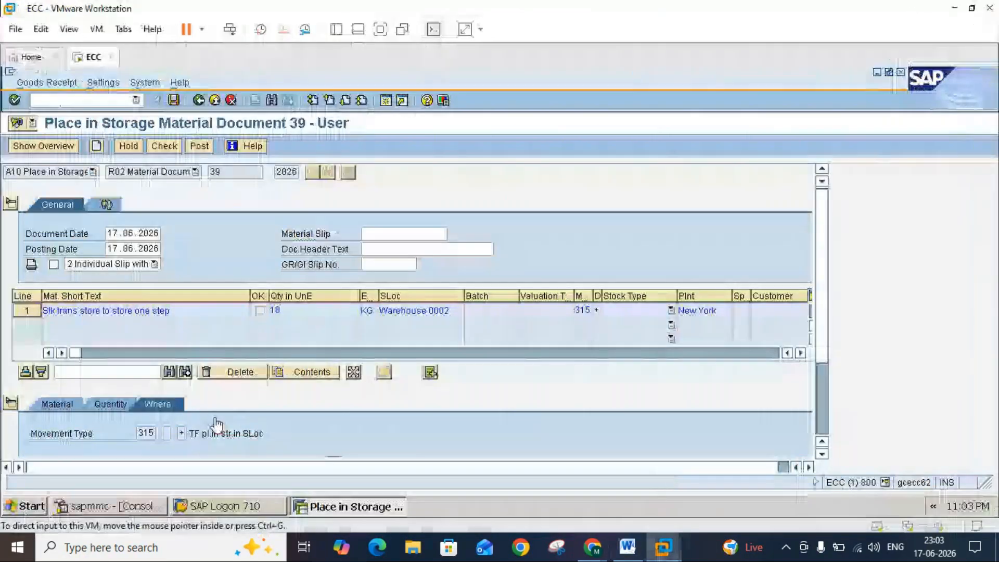
click(99, 407)
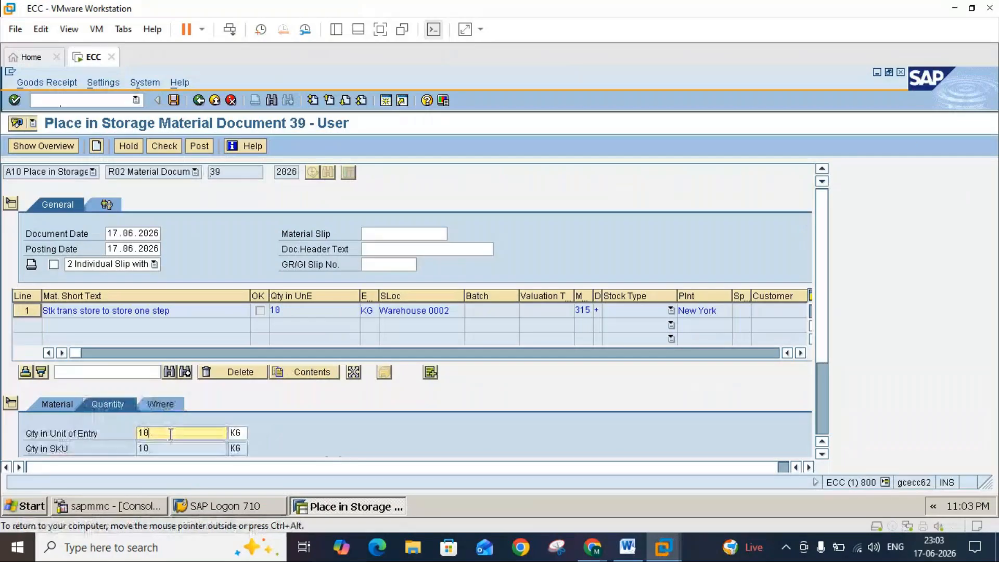
click(628, 548)
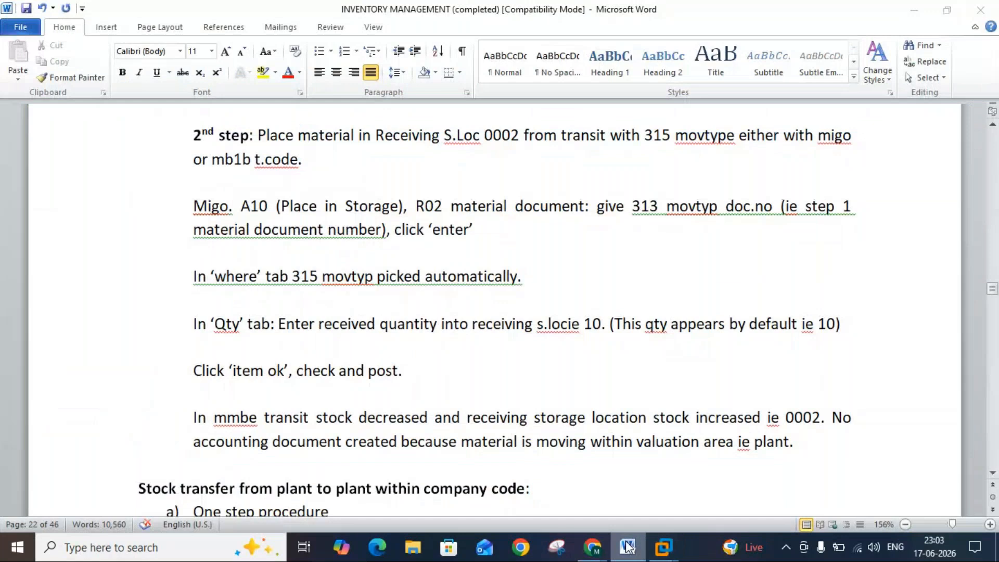
click(628, 547)
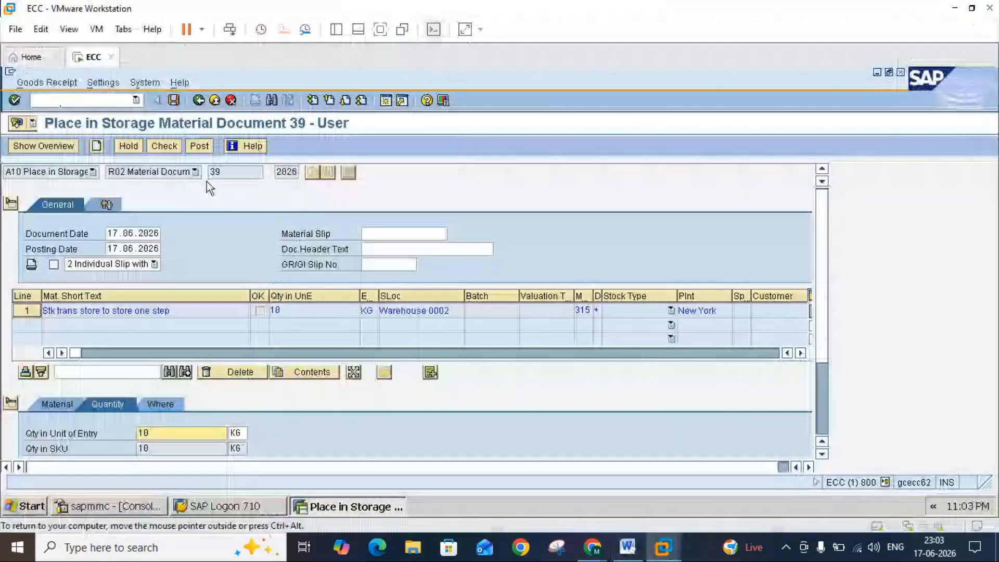
Step: Check the place-in-storage entry, flag the item as Item OK and post the document
click(178, 147)
scroll(820, 426, down, 3)
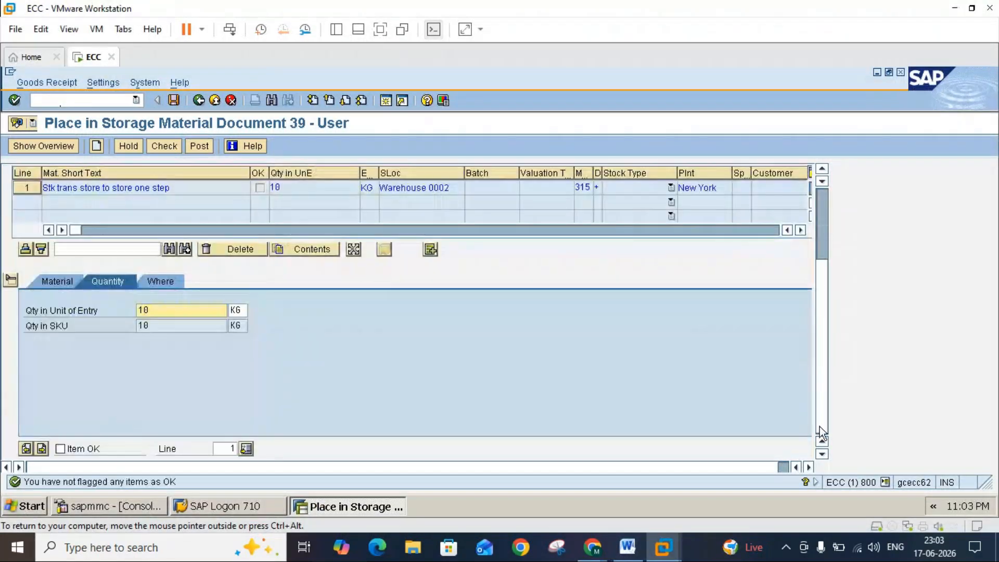
click(61, 449)
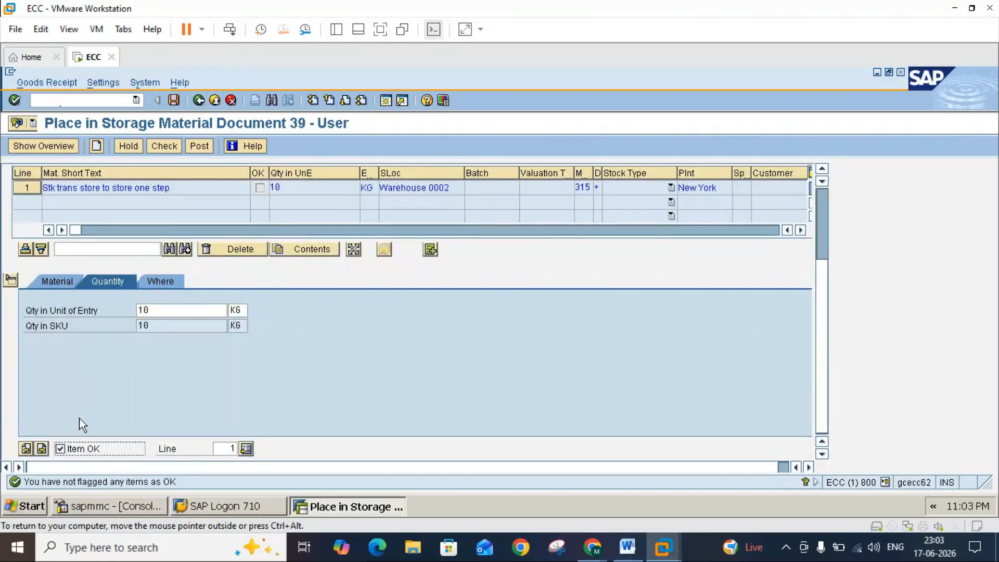
key(ctrl+s)
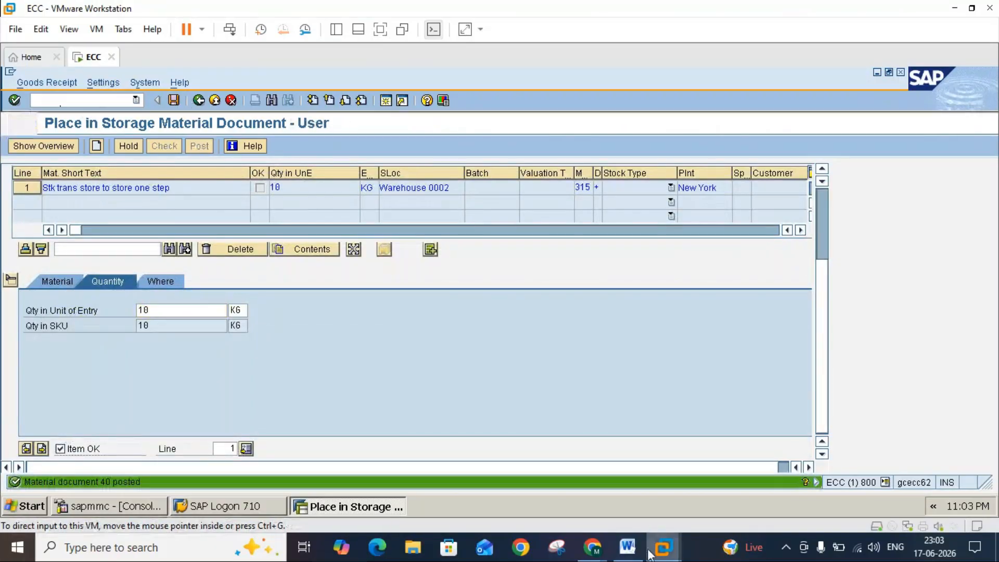
Step: Read the expected stock and accounting effects of the second step in the Word notes and return to SAP
click(627, 547)
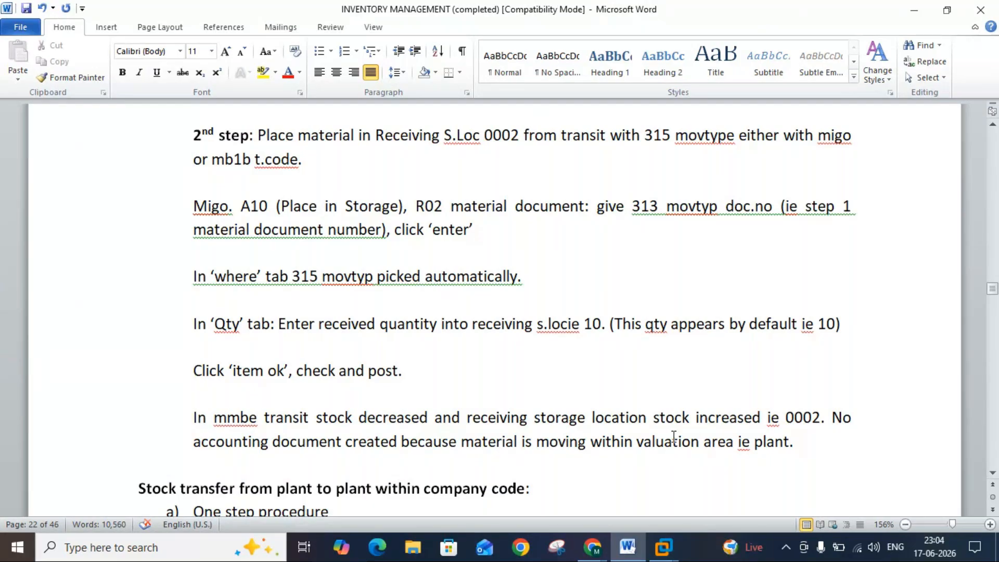
mouse_move(664, 546)
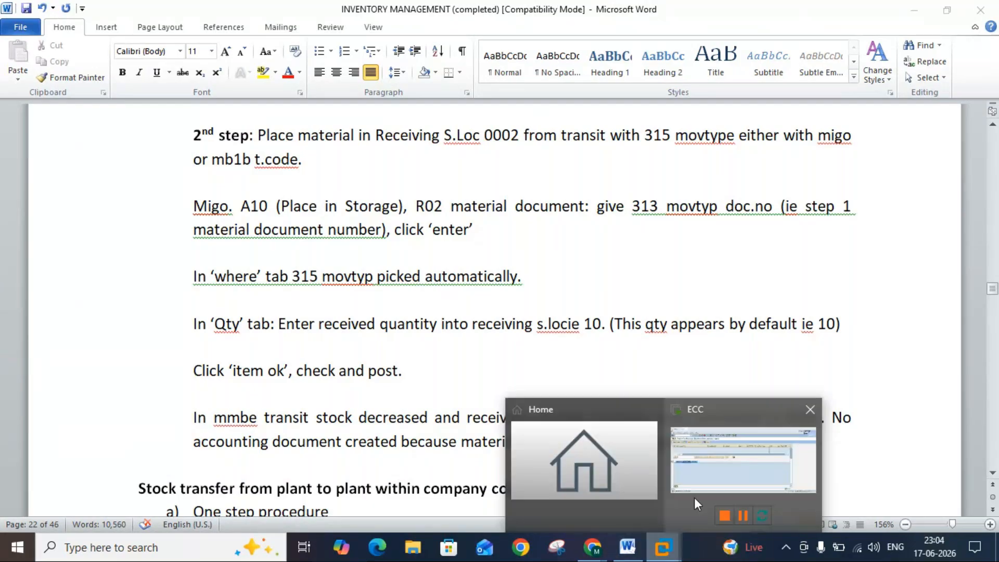
click(713, 472)
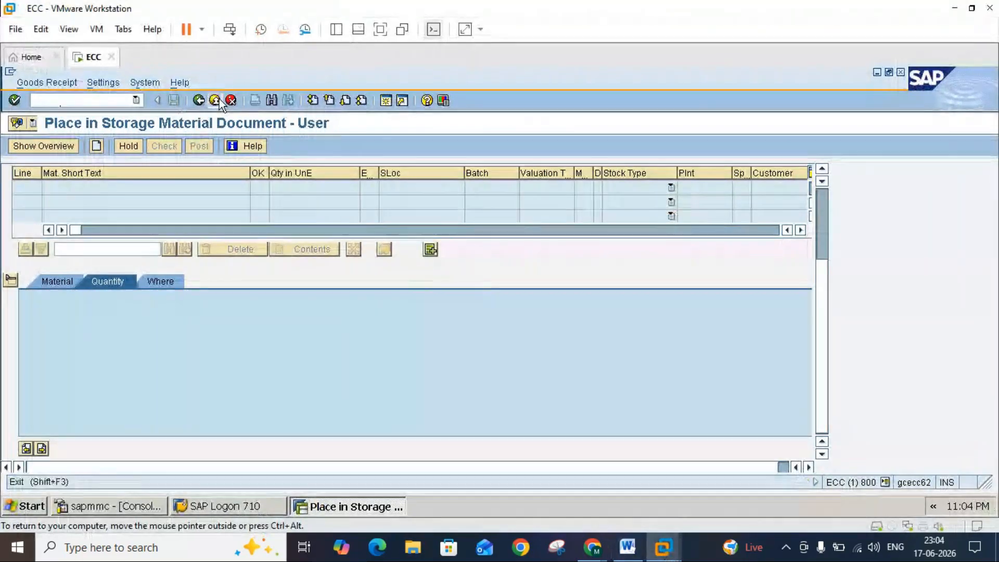
Step: Run the MMBE stock overview for material 1456, plant 3000, storage location 0001, examine the Transfer (SLoc) column and leave the transaction
click(214, 100)
text(mmbe)
key(Return)
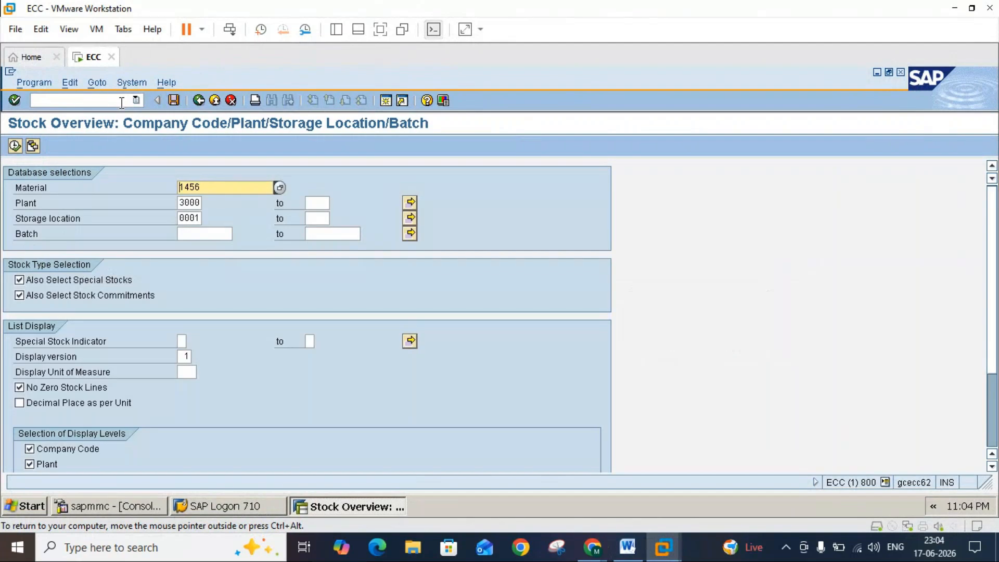
click(15, 146)
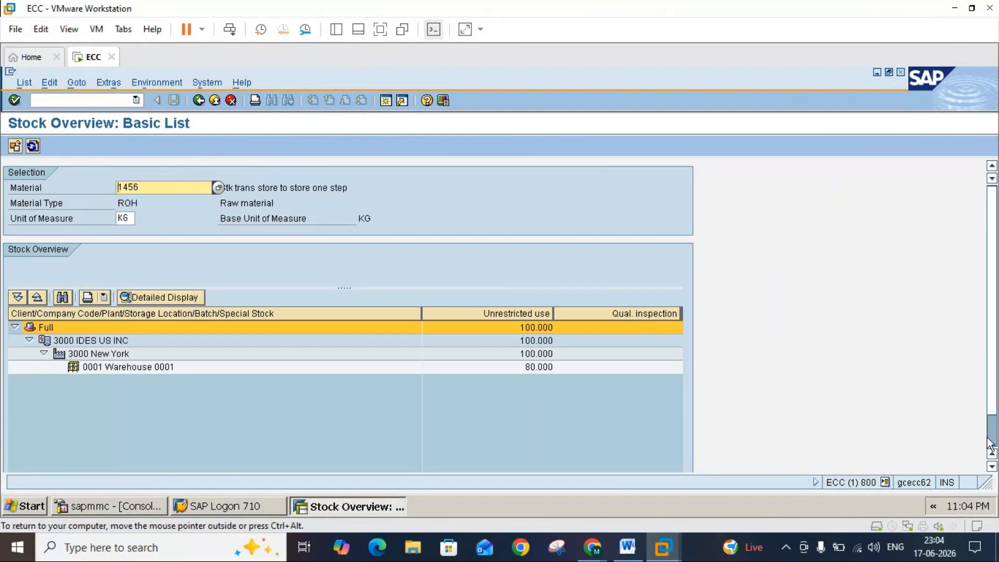
scroll(773, 441, down, 2)
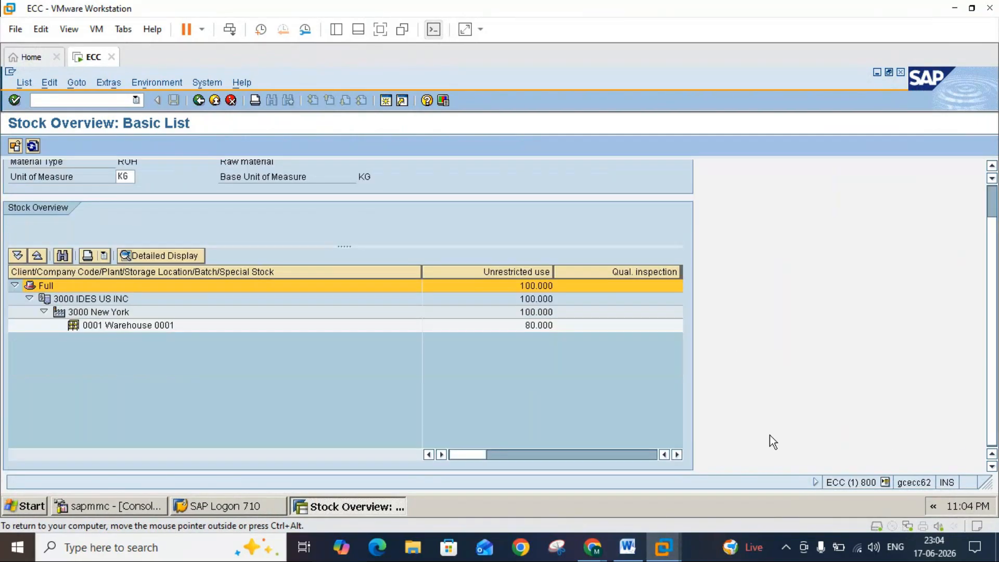
click(649, 459)
click(648, 459)
click(648, 459)
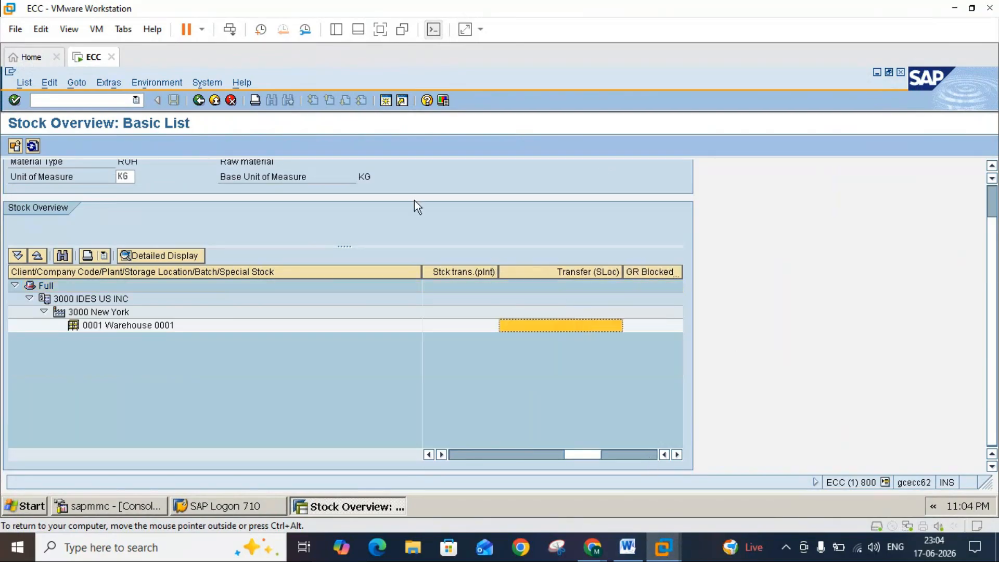
click(199, 101)
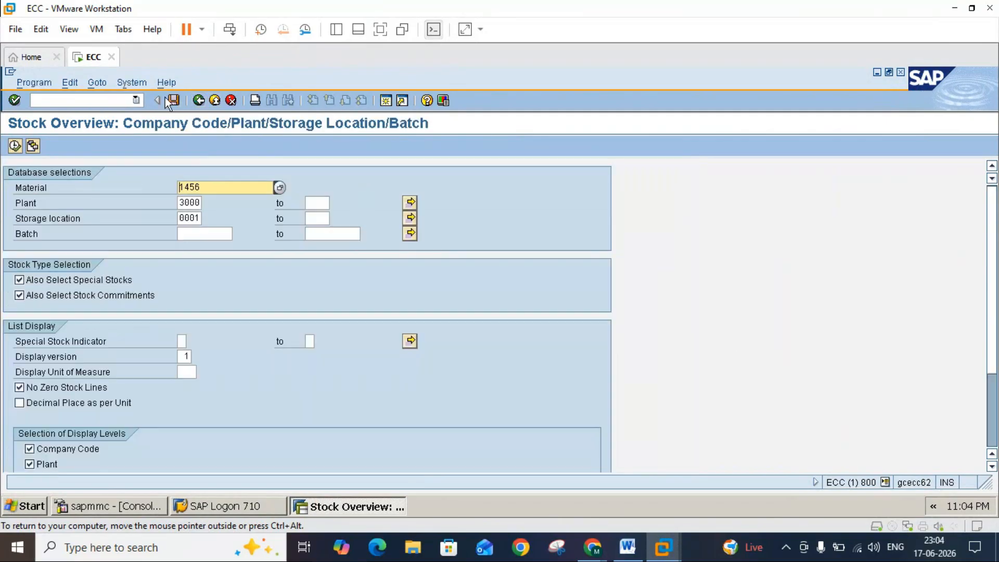
click(208, 102)
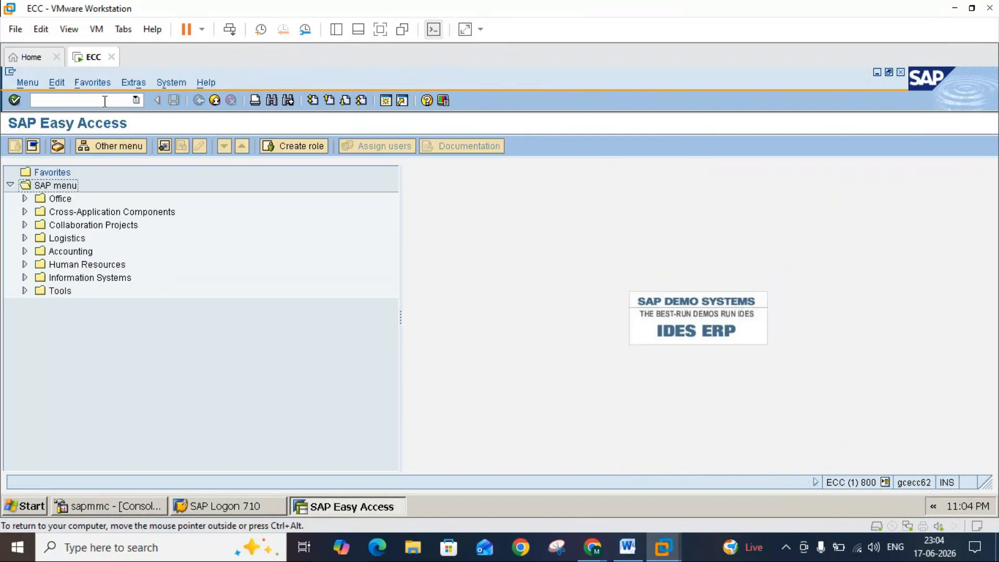
Step: Run MIGO, display material document 40 of 2026 and look up its FI documents in the document information
click(104, 101)
text(miq)
text(o)
key(Return)
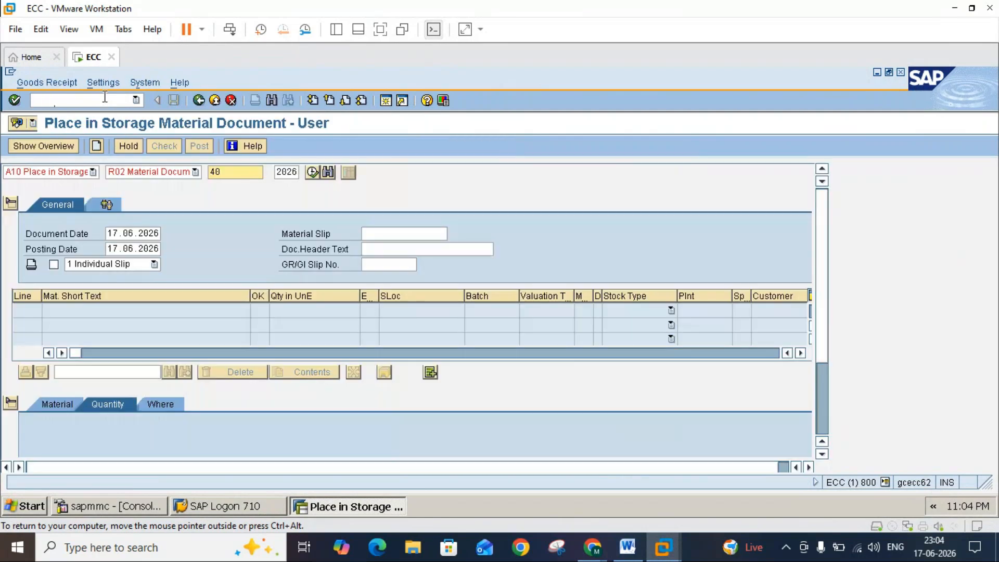
click(77, 171)
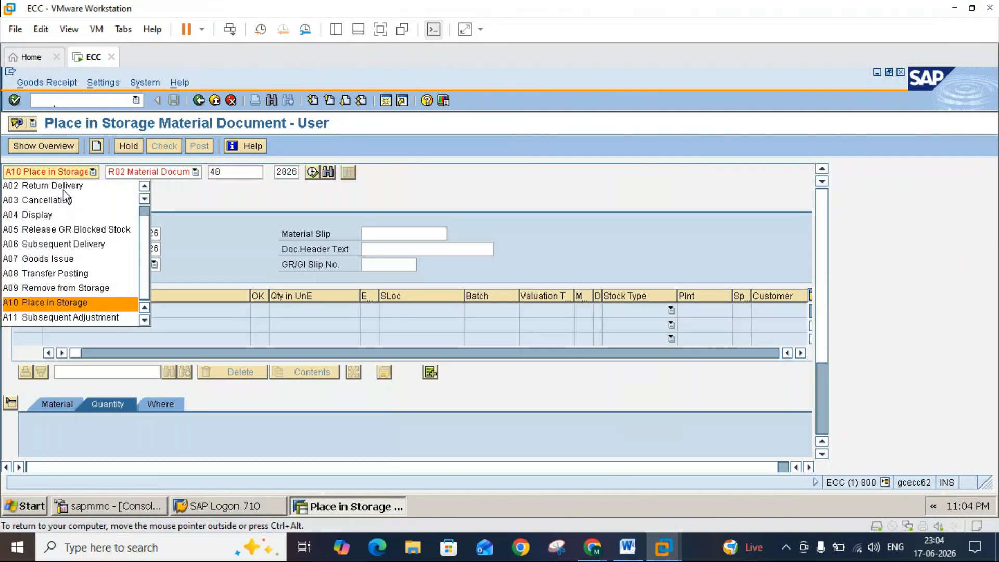
click(45, 215)
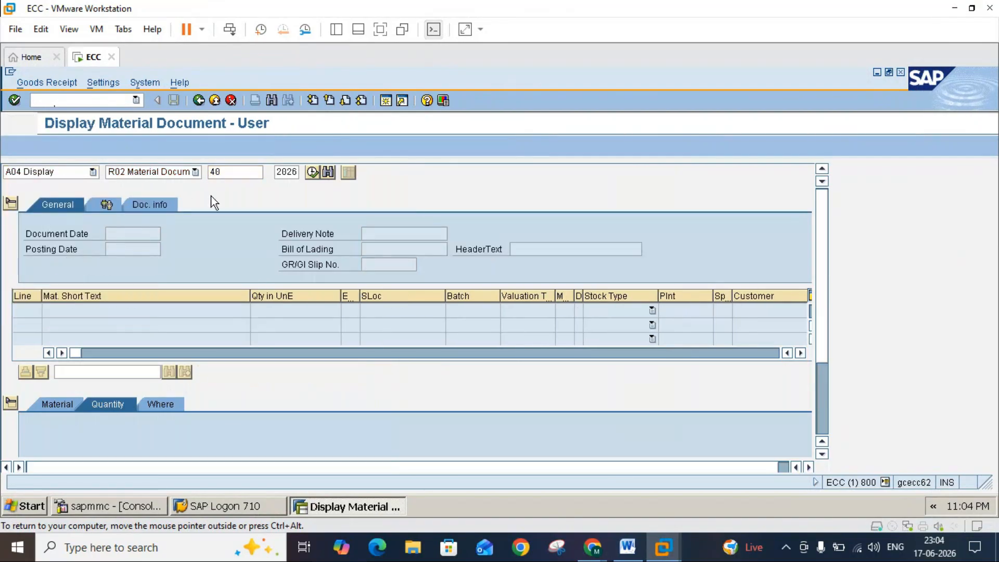
click(155, 207)
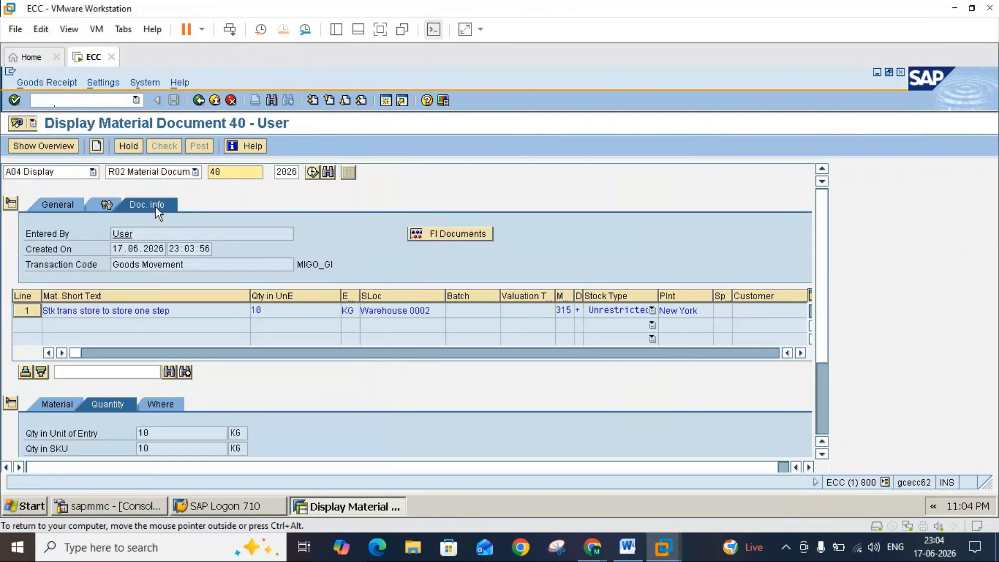
click(449, 237)
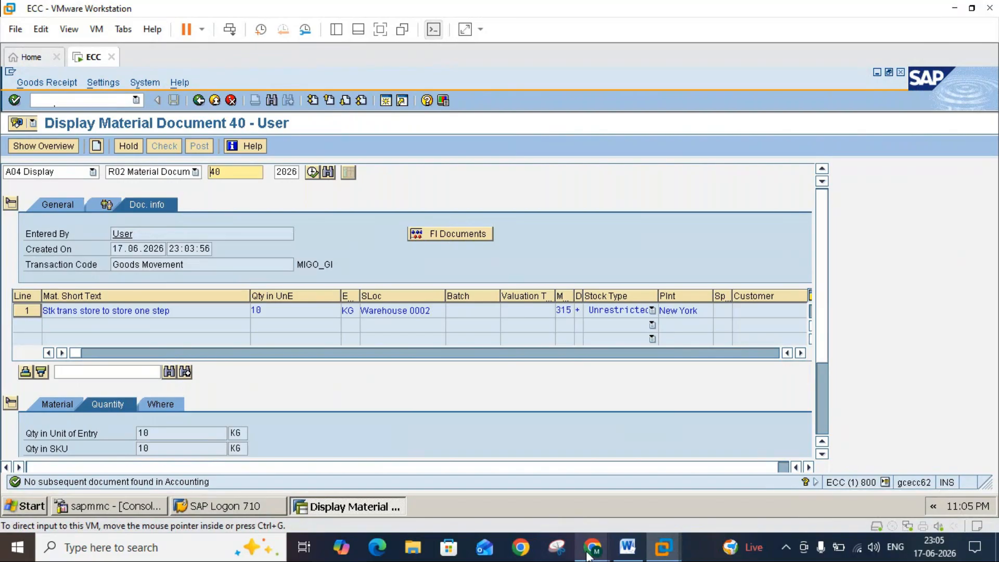
mouse_move(588, 547)
click(573, 489)
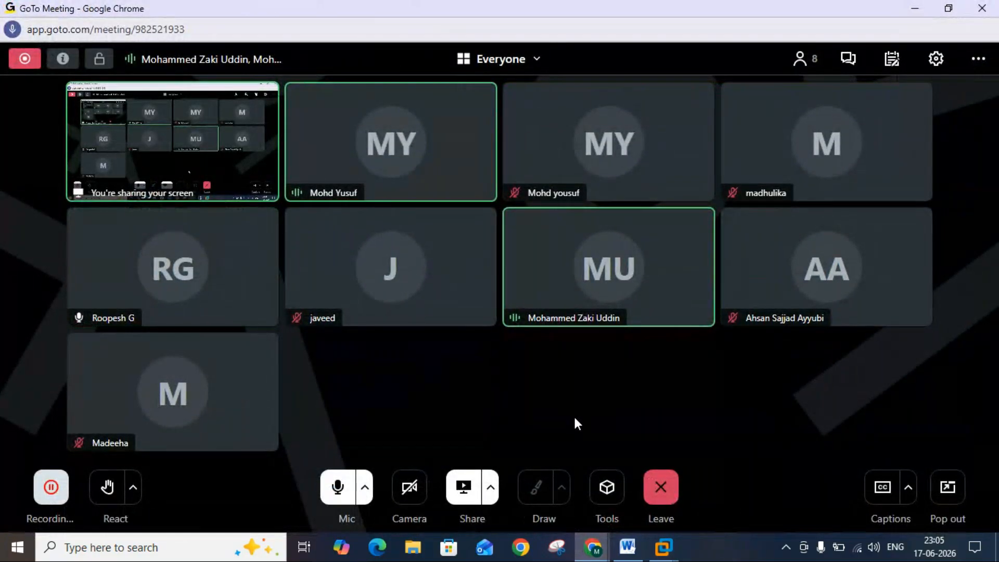
click(914, 9)
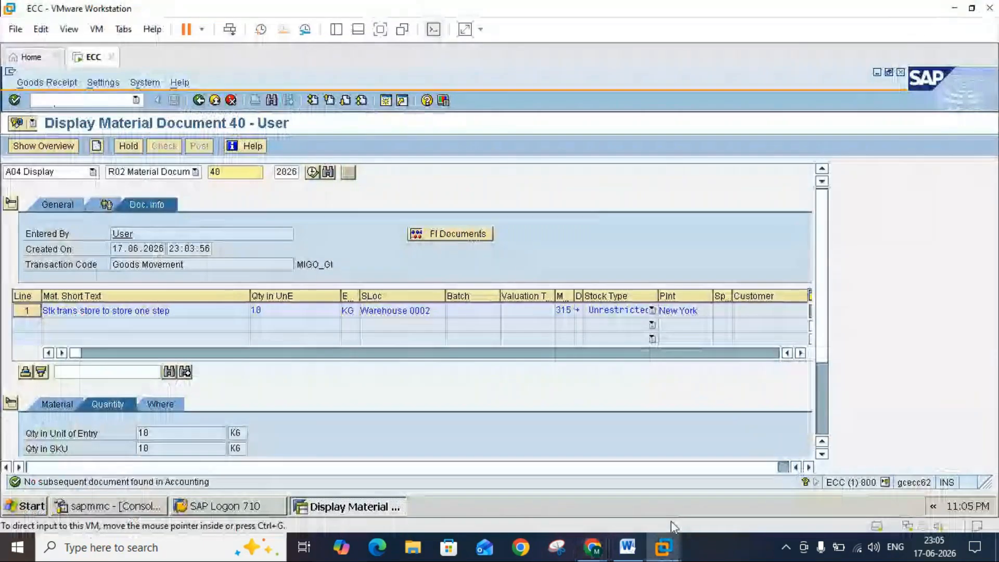
Step: Read the Word notes on the second step's effects and on one-step plant-to-plant stock transfer within a company code
click(628, 547)
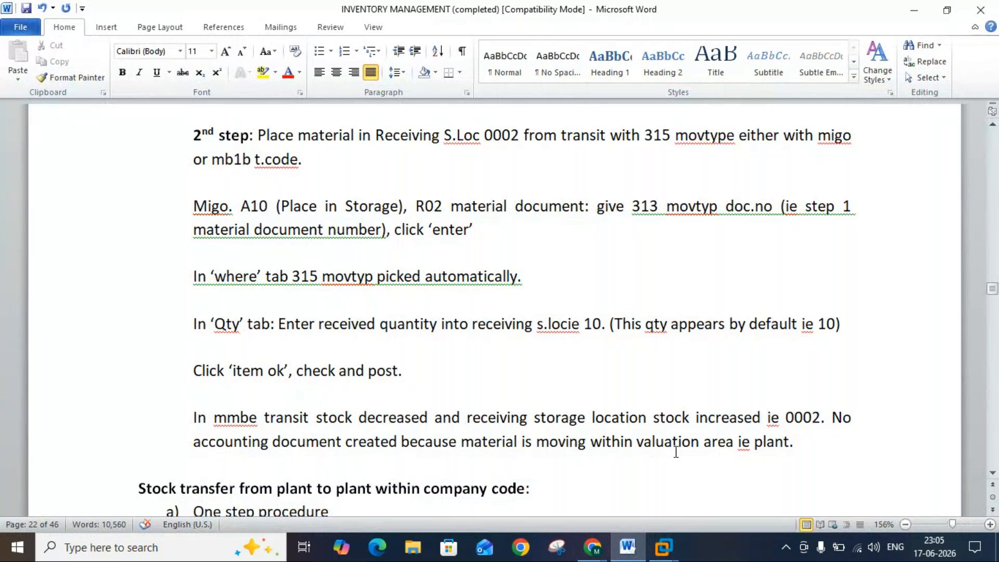
click(993, 474)
click(993, 473)
click(993, 474)
click(993, 474)
click(994, 474)
click(993, 474)
click(993, 475)
click(993, 475)
click(994, 474)
click(993, 475)
click(994, 474)
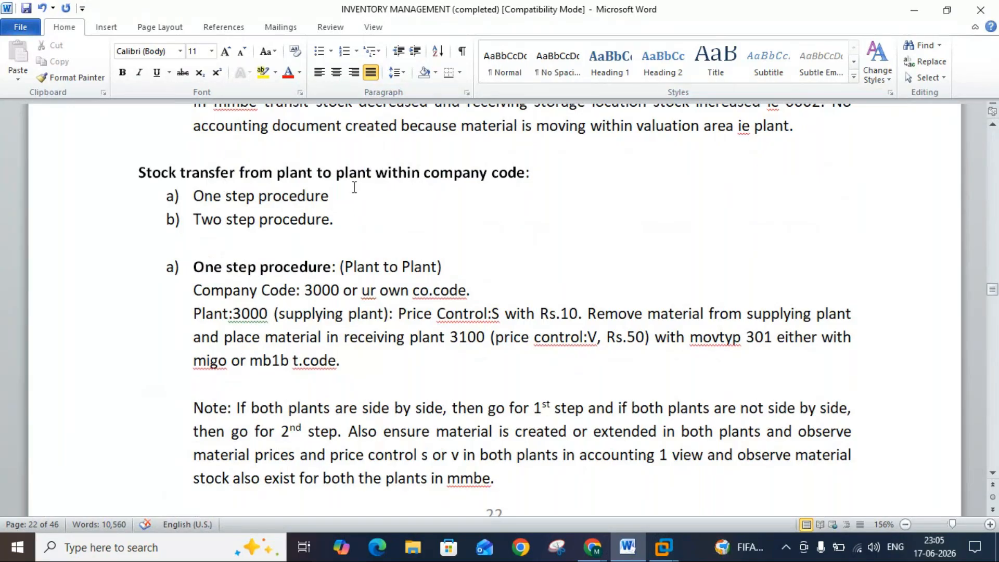
Step: Switch to the GoTo Meeting window and bring up the choices for leaving or ending the session
click(602, 549)
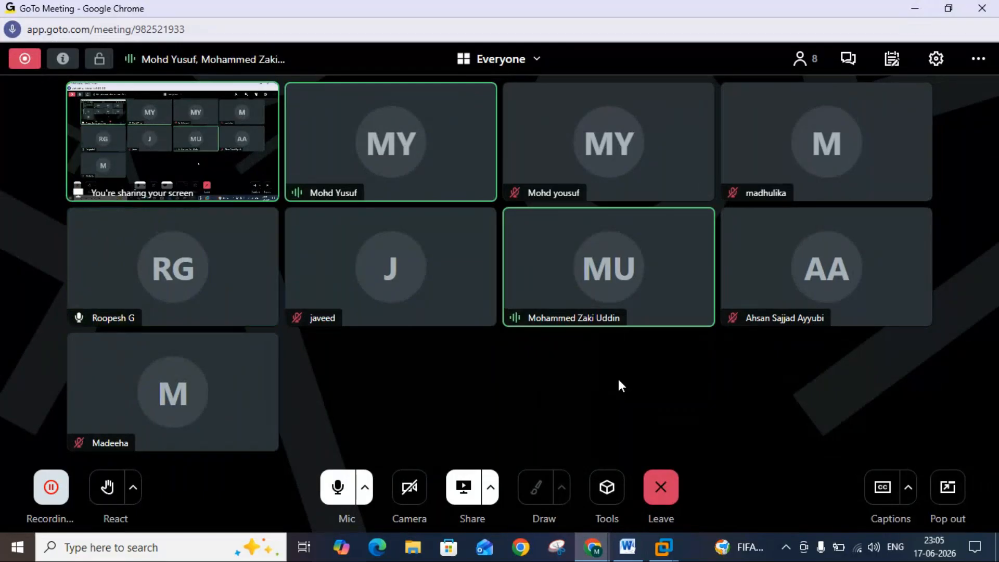
click(661, 489)
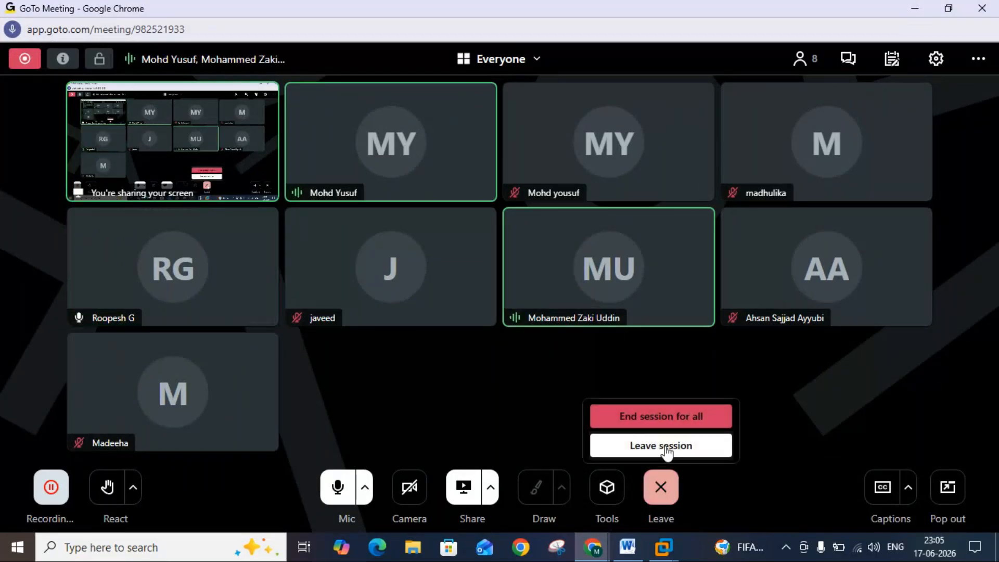